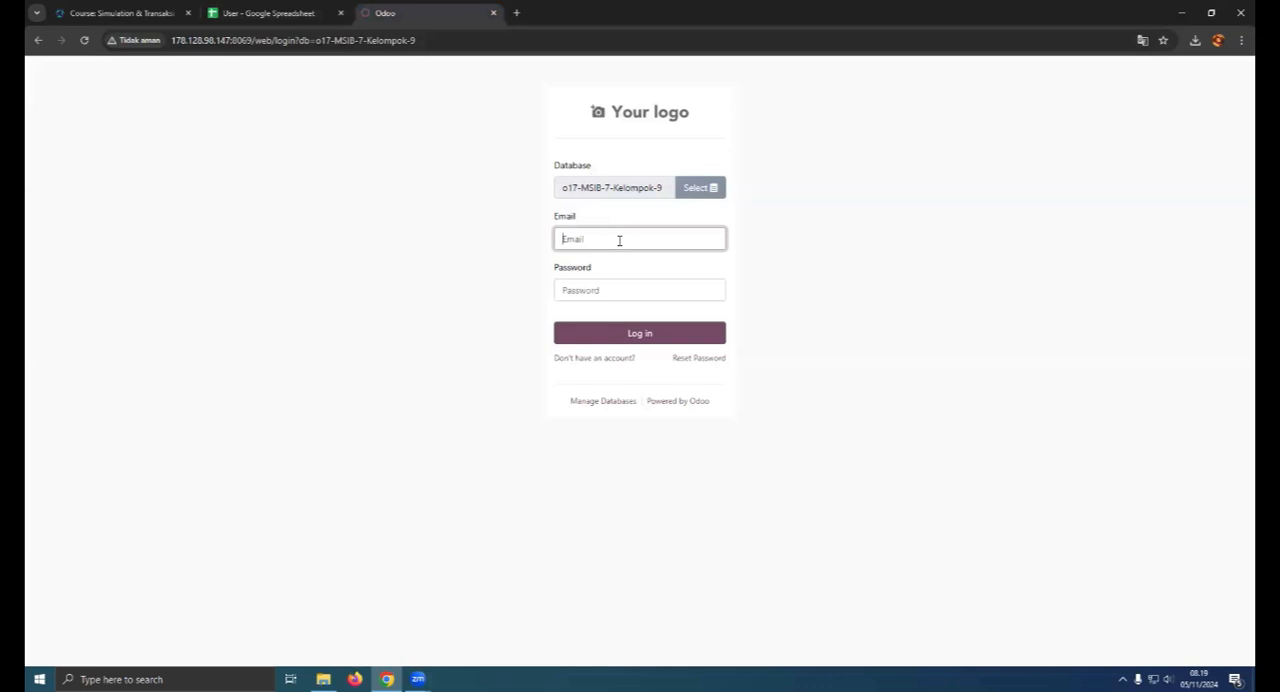
- Log in to the o17-MSIB-7-Kelompok-9 database by entering the account password, and dismiss the password warning and client error
click(618, 286)
text(admin)
key(Return)
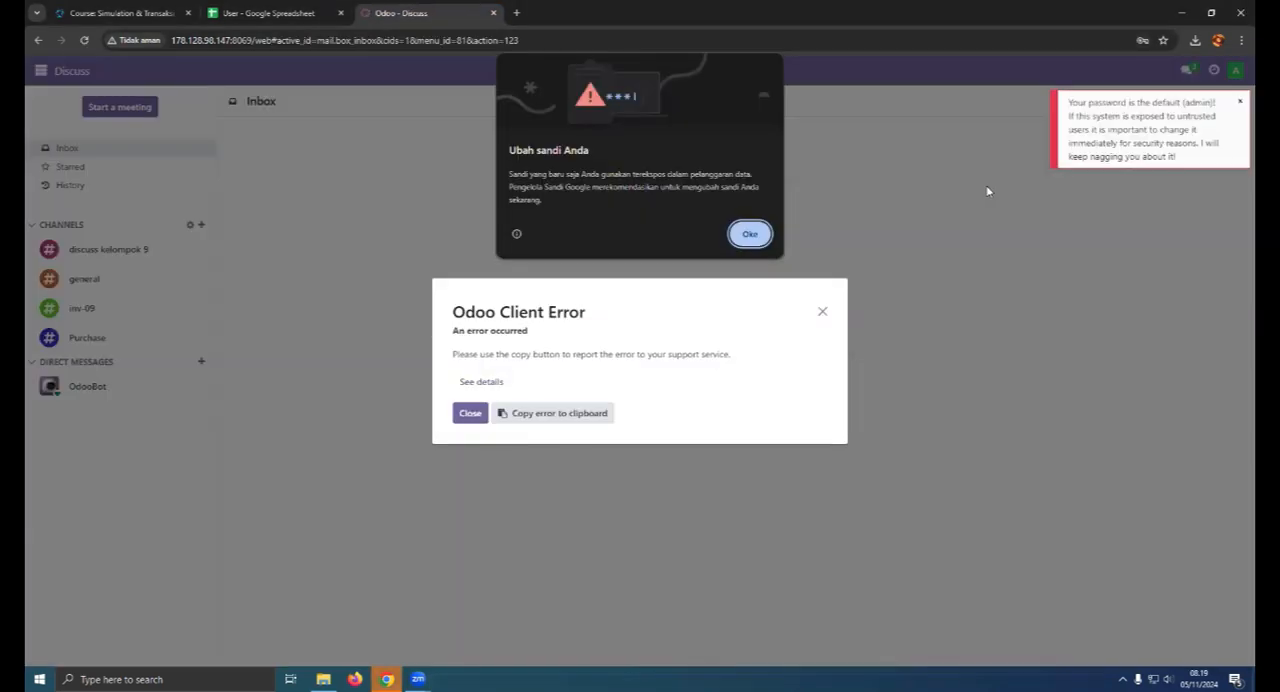
click(750, 233)
click(822, 311)
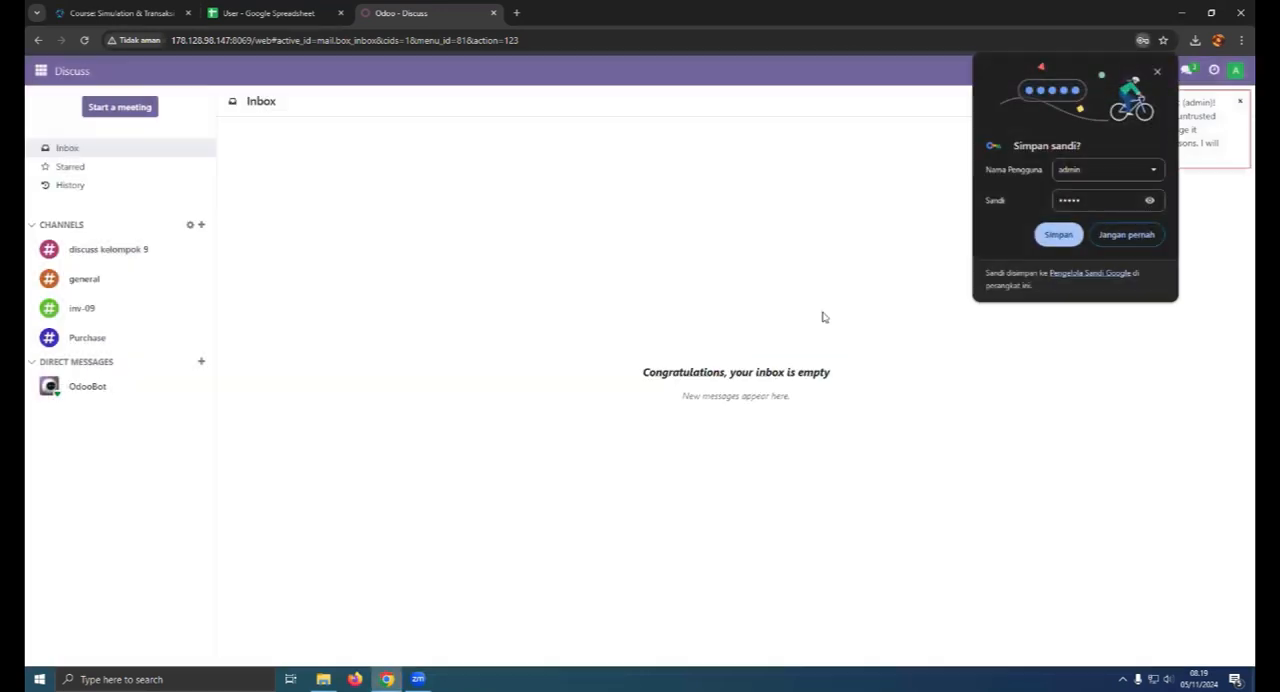
- Open the Apps overview to review the available modules
click(38, 70)
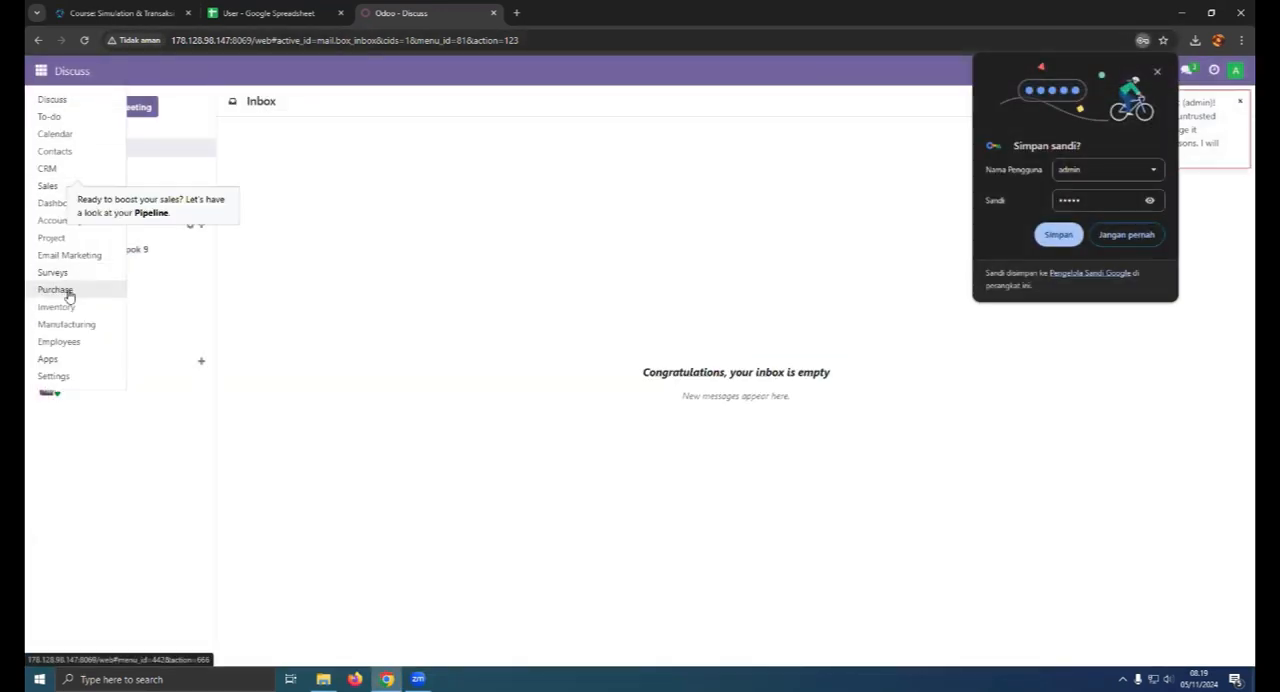
click(149, 183)
click(38, 74)
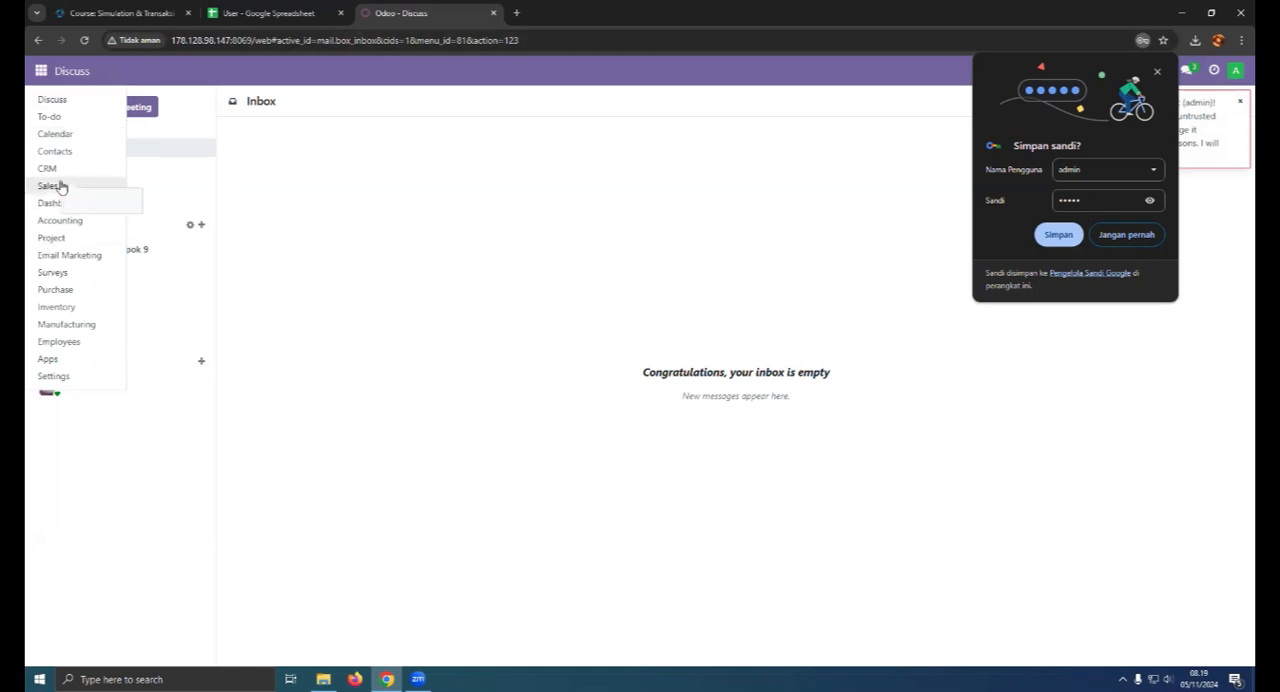
click(86, 355)
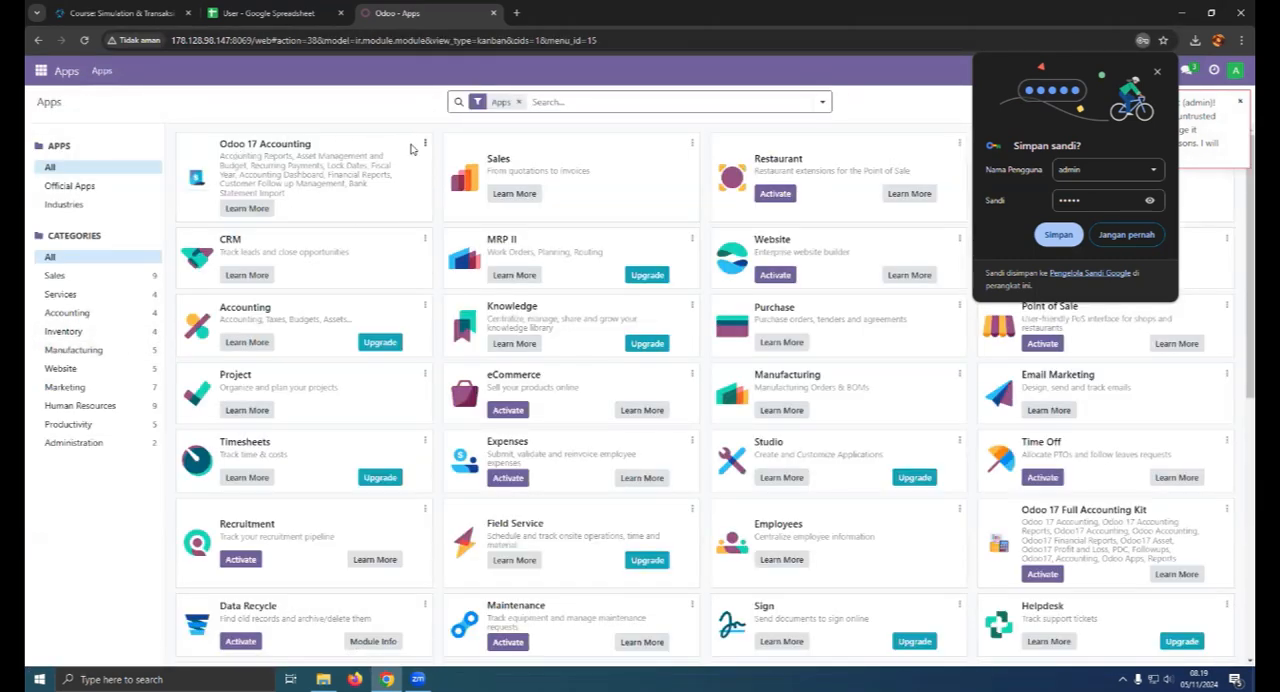
- Check the user list in the User spreadsheet, and open the Users list in Odoo's settings
click(38, 72)
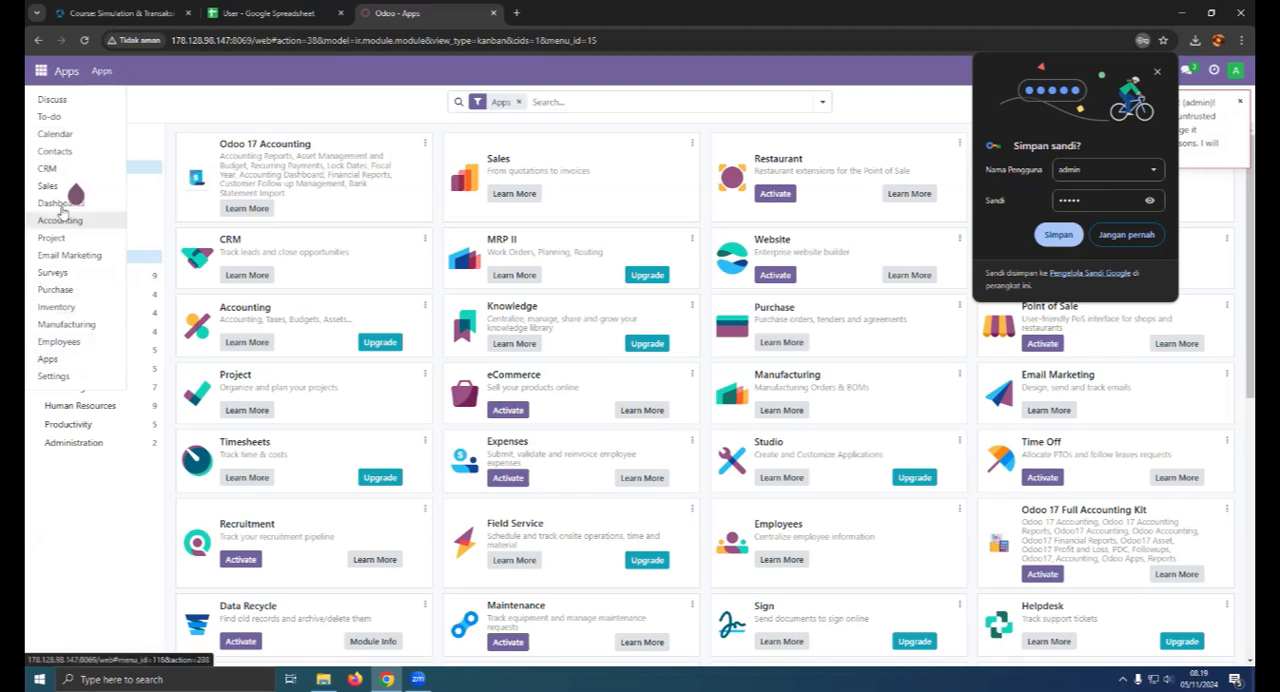
click(236, 10)
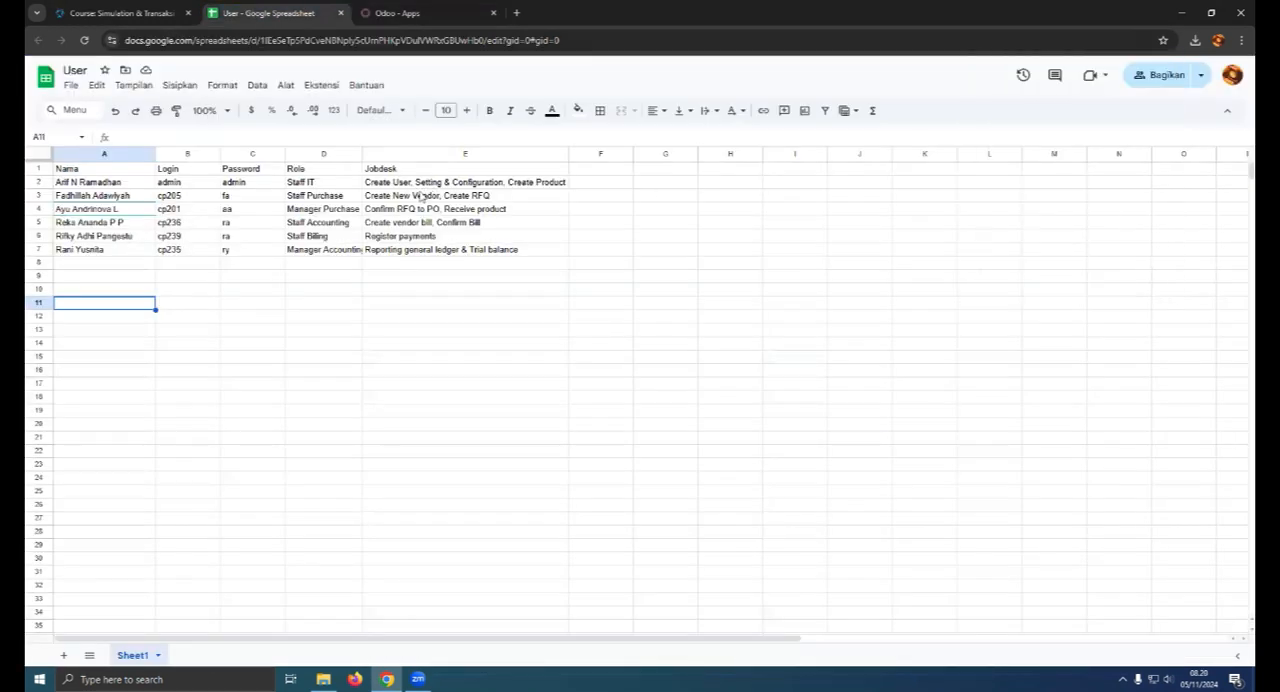
click(400, 13)
click(70, 376)
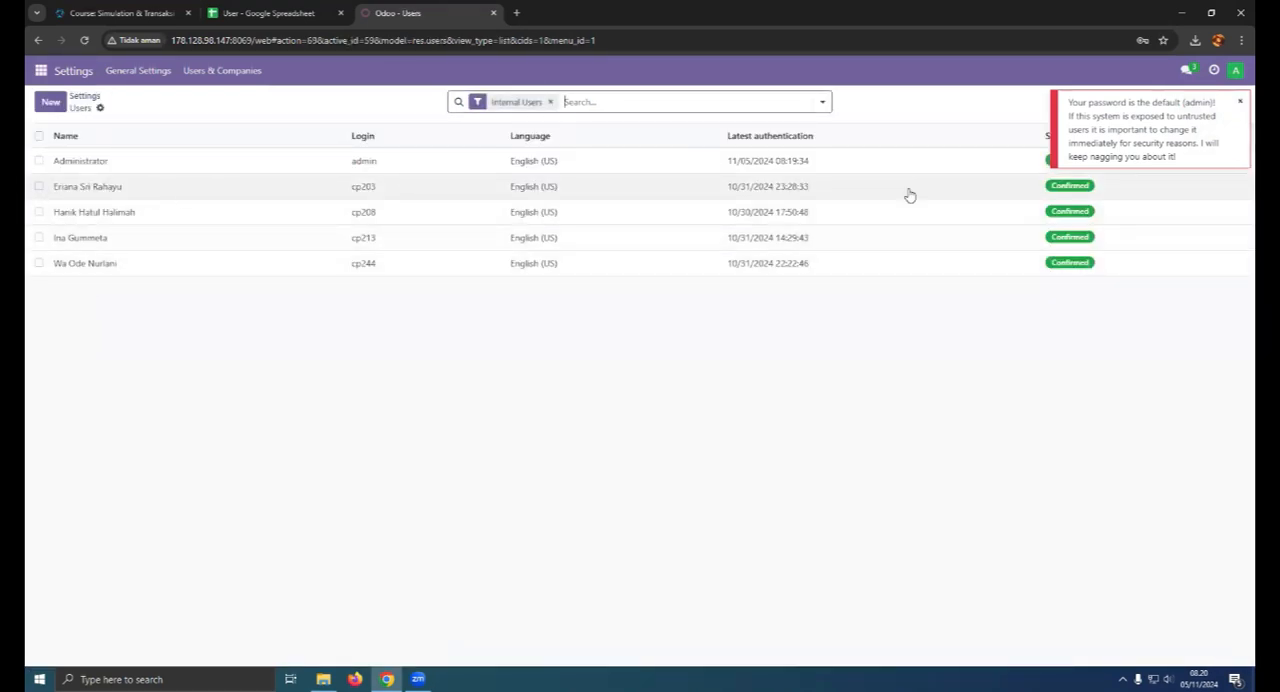
- Delete the four existing internal users other than Administrator from the Users list
click(38, 186)
click(38, 211)
click(38, 237)
click(38, 262)
click(676, 101)
click(708, 200)
click(462, 402)
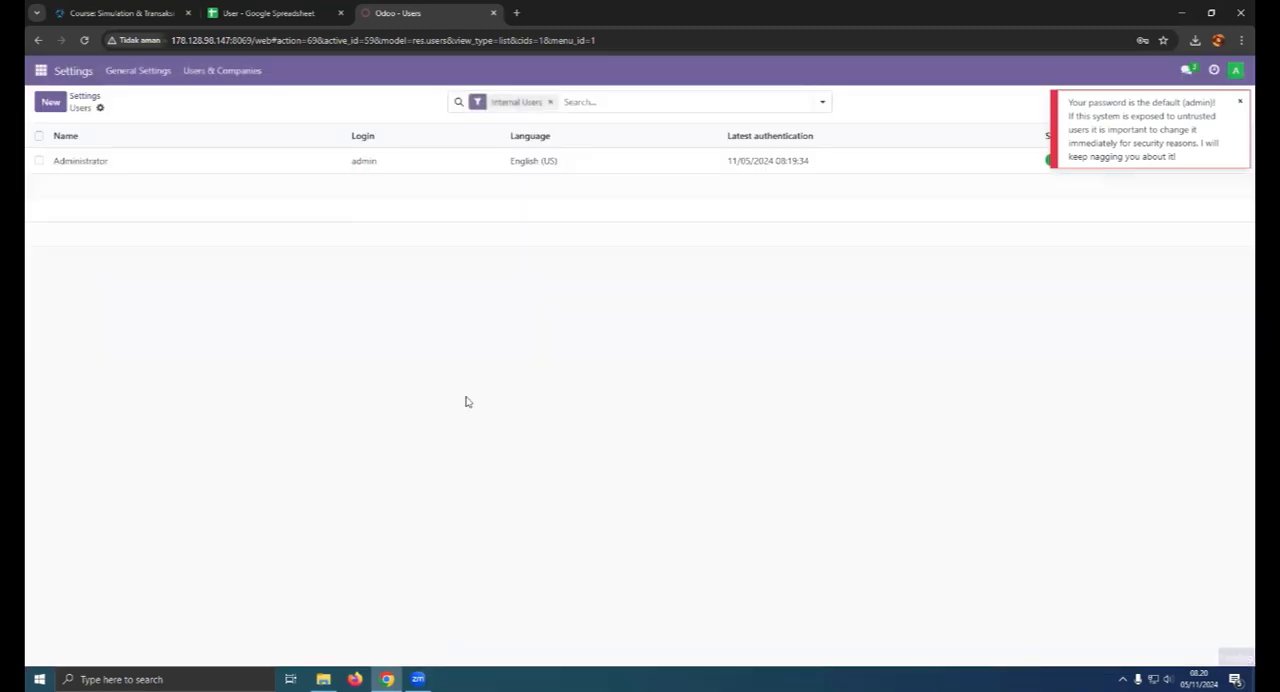
- Switch to the User spreadsheet and delete the Staff IT row with the admin login
click(100, 110)
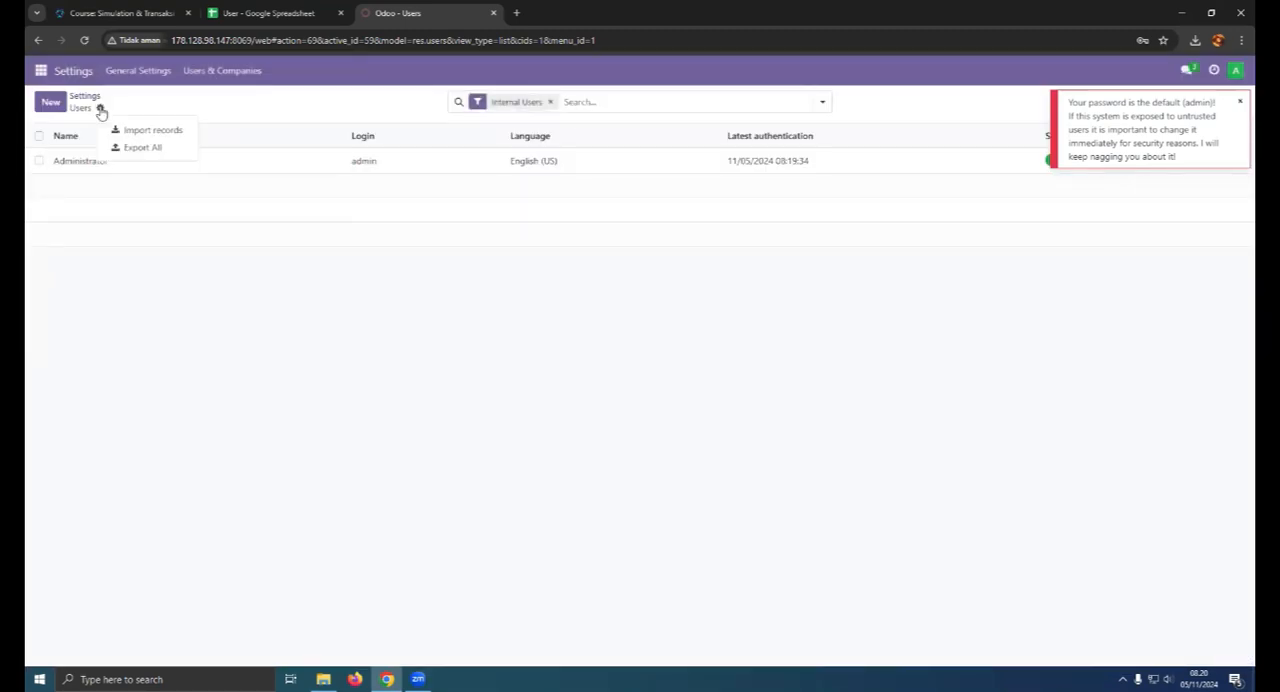
click(270, 13)
click(72, 185)
key(shift+Right)
key(shift+Right)
key(shift+Right)
key(shift+Right)
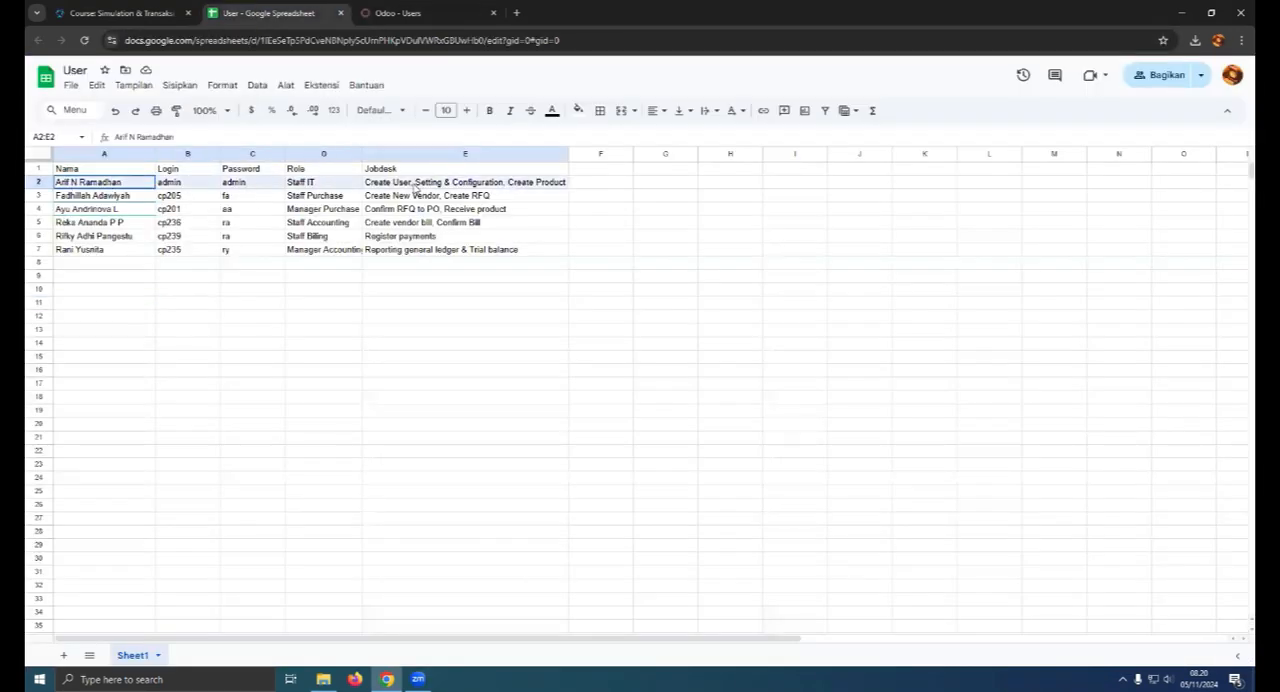
right_click(44, 185)
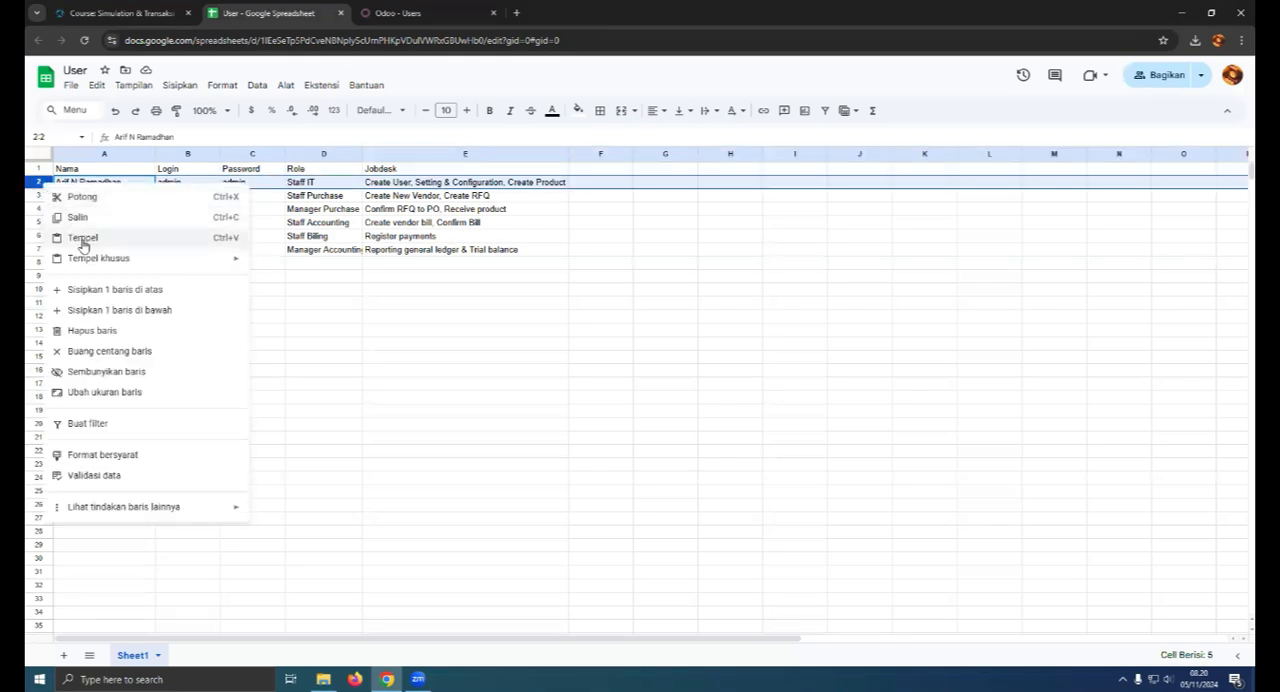
click(110, 332)
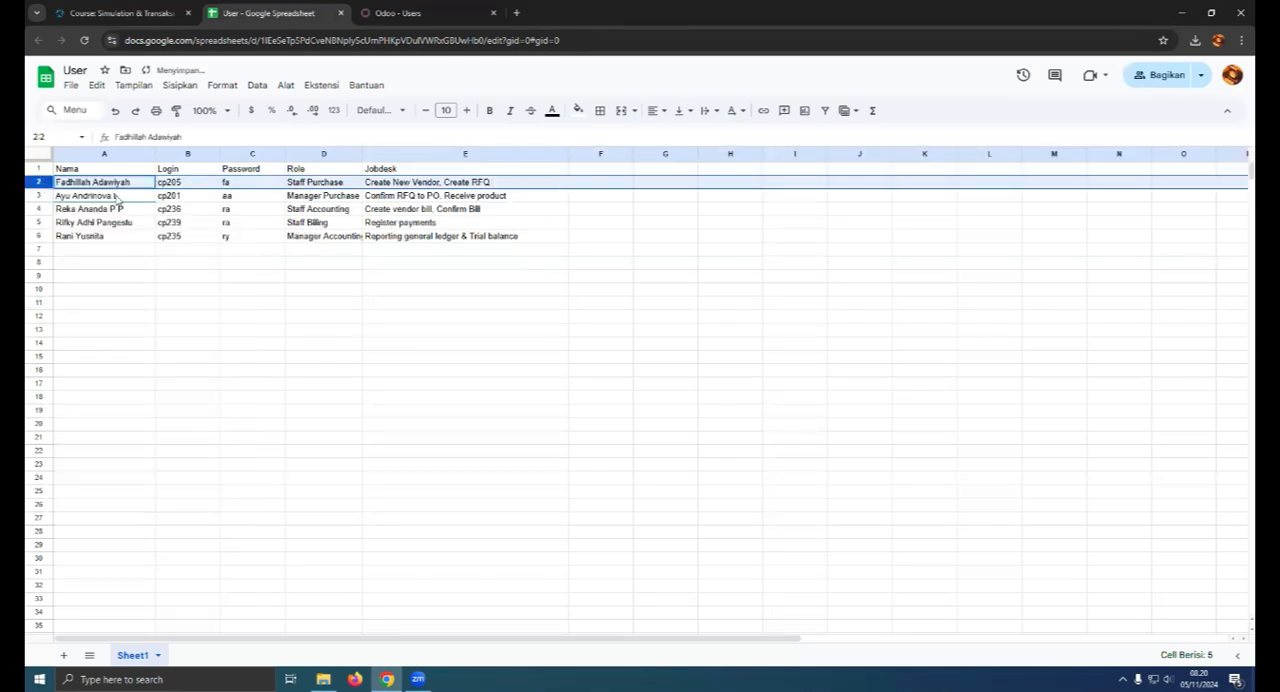
- Download the User spreadsheet as an Excel file (.xlsx)
click(71, 85)
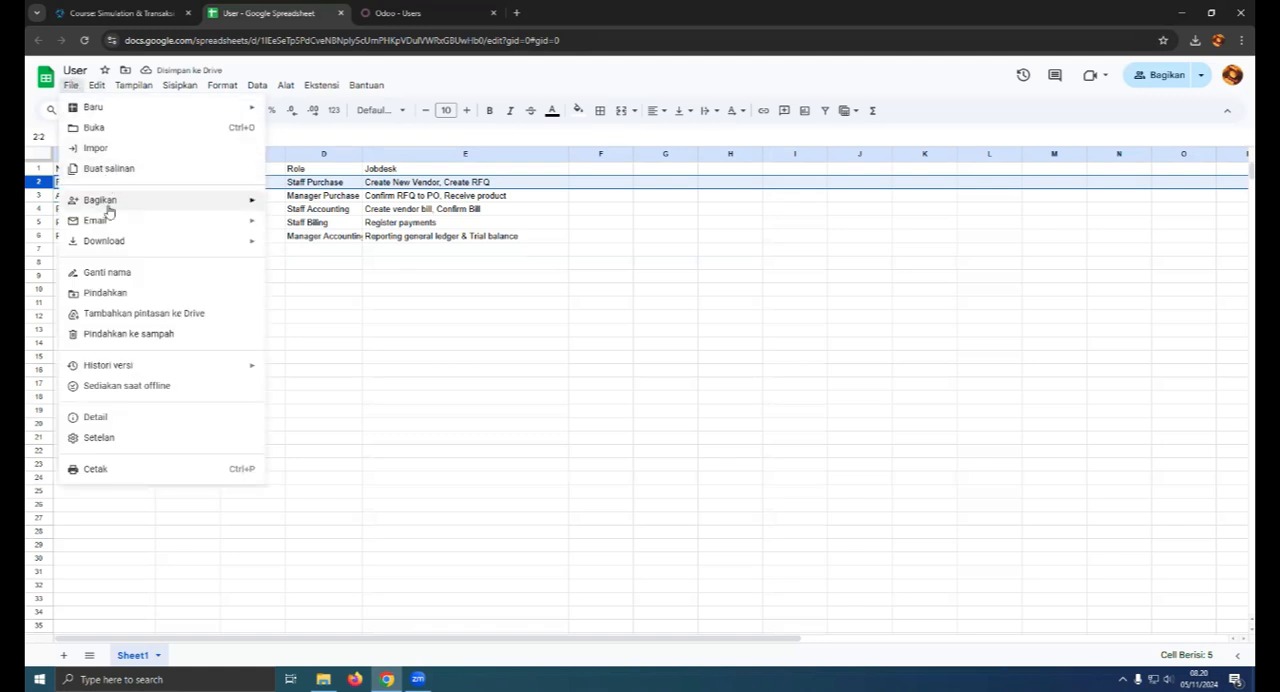
mouse_move(230, 241)
click(340, 247)
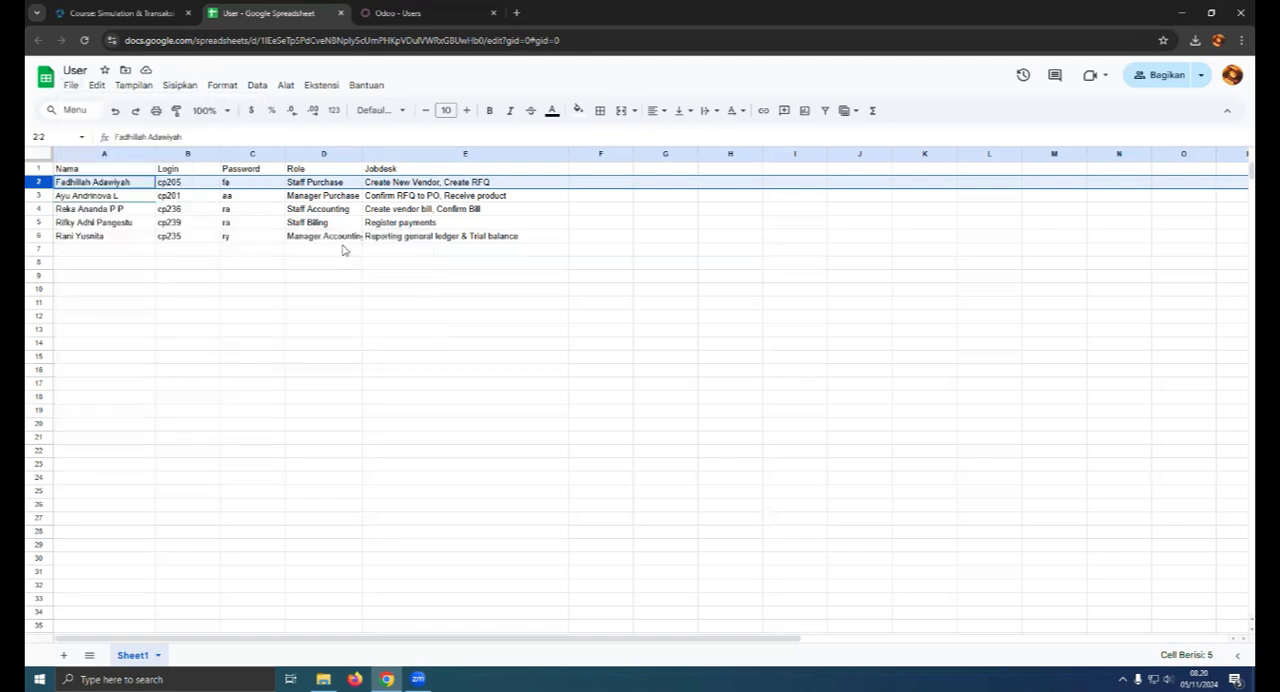
- Start a record import in Odoo's Users list and load the file User.xlsx
click(362, 12)
click(100, 108)
click(132, 125)
click(60, 104)
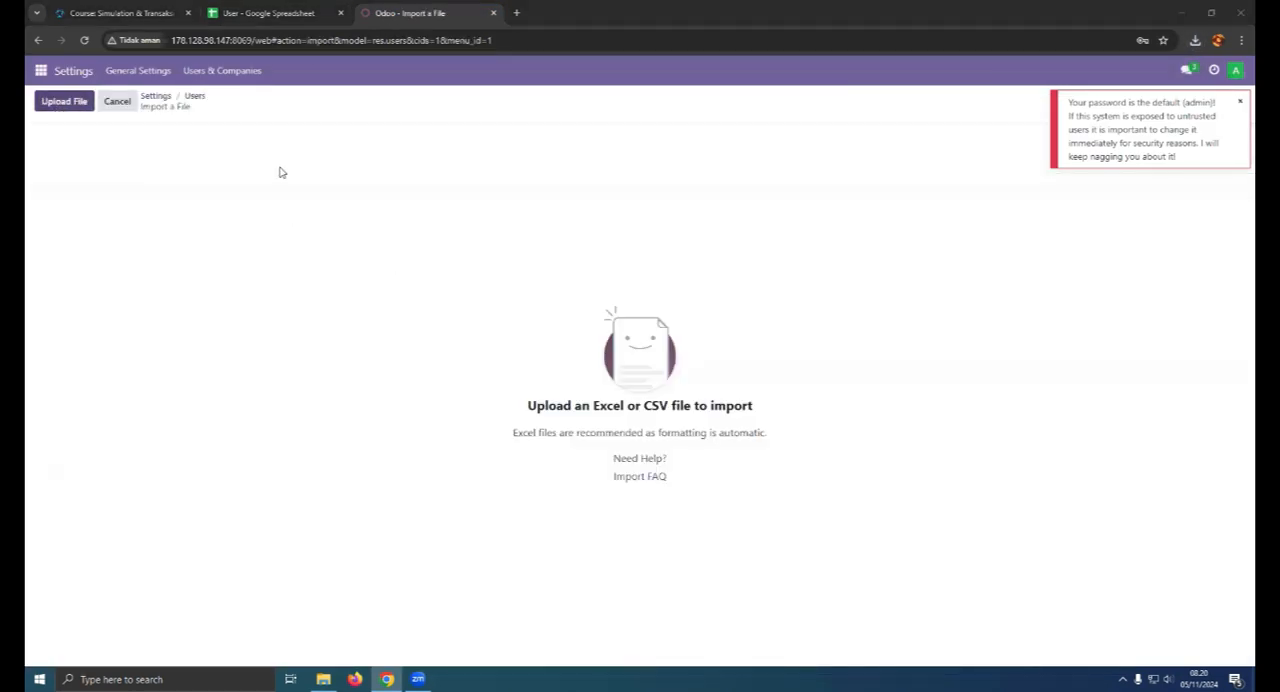
click(175, 114)
click(529, 324)
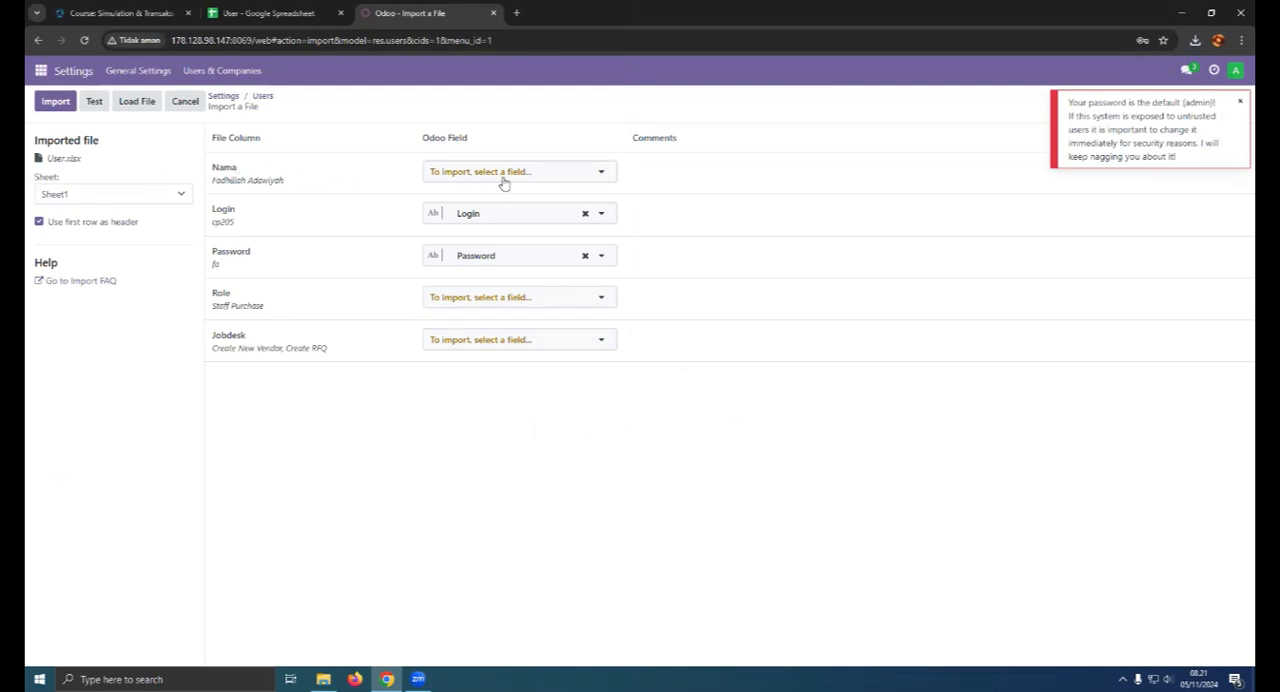
- Map the file column Nama to the Odoo field Name
click(503, 183)
text(nam)
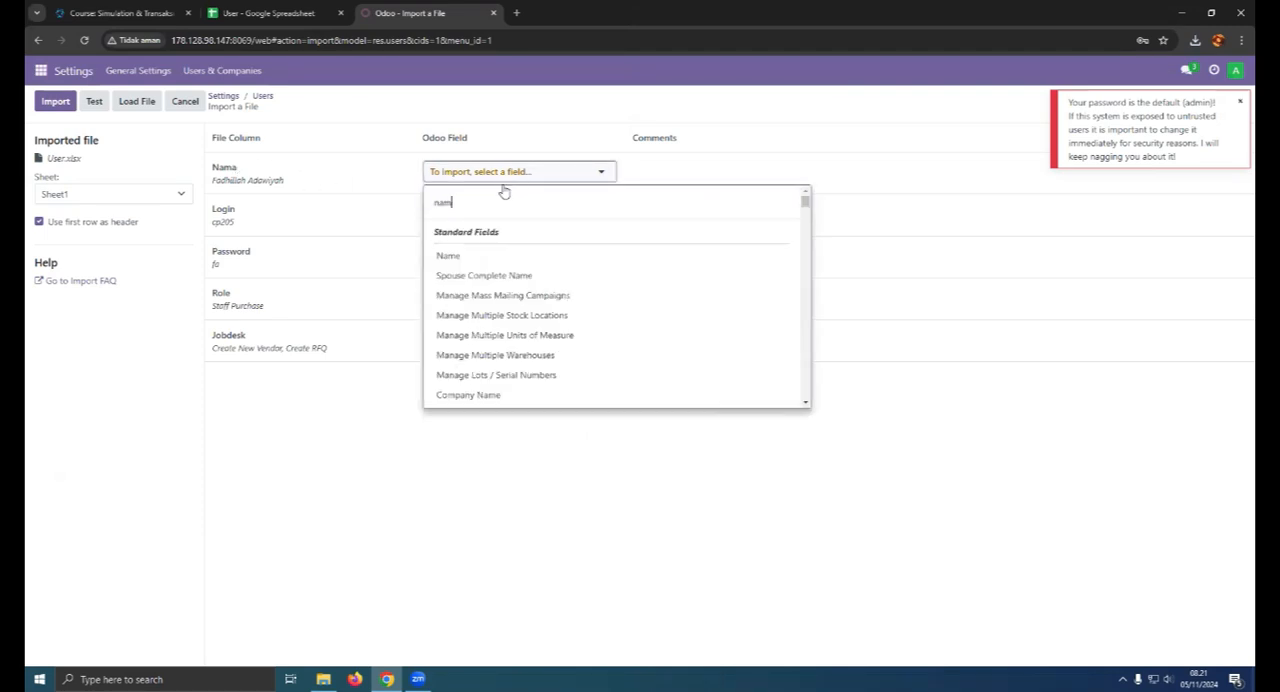
click(474, 256)
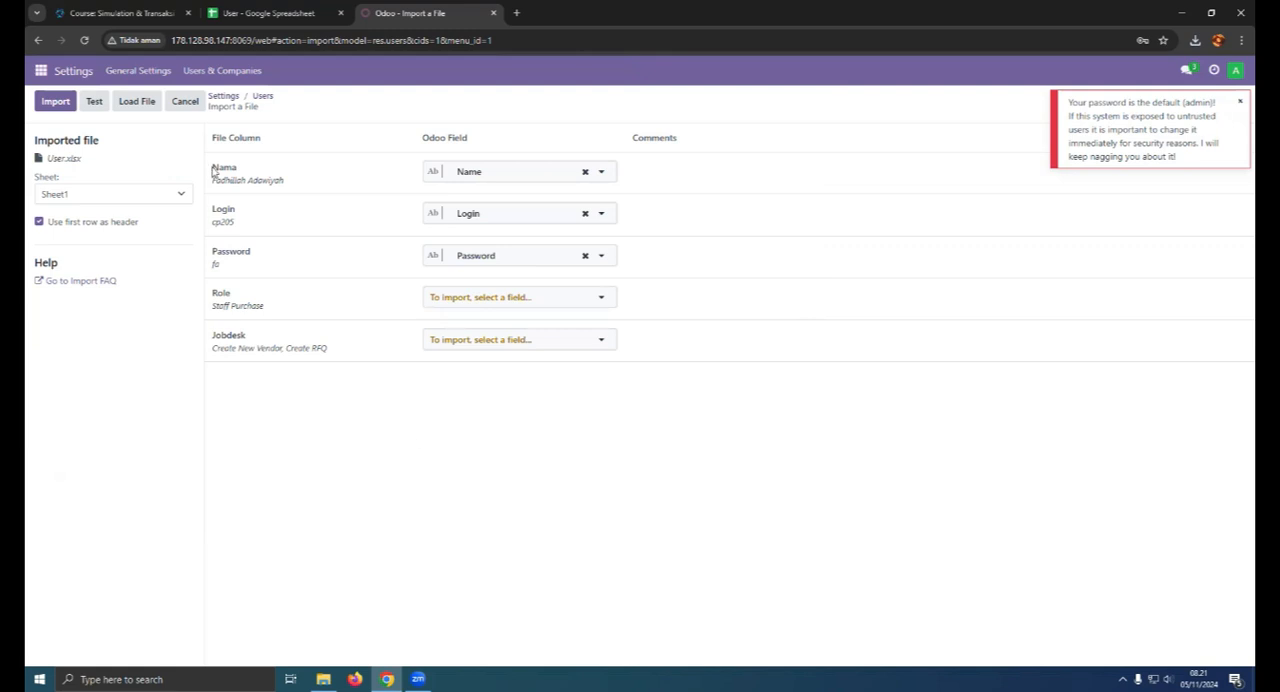
- Test and run the import of the user records, and dismiss the notifications
click(94, 102)
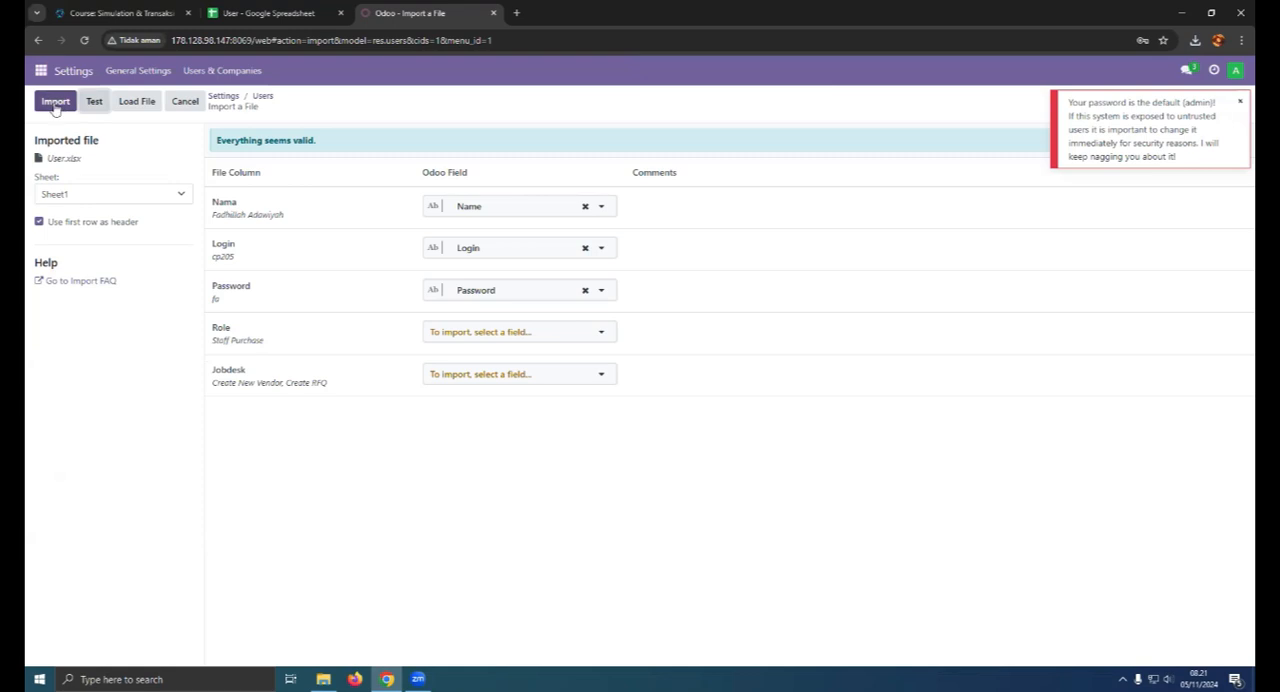
click(55, 102)
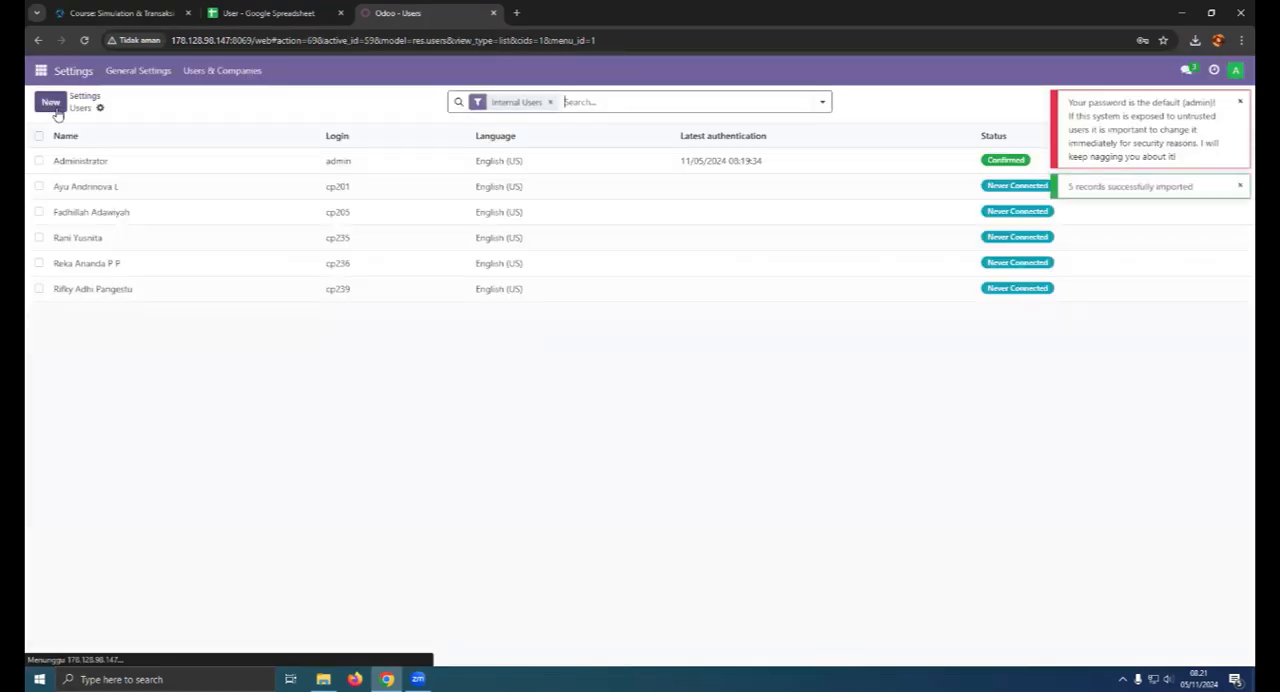
click(1240, 104)
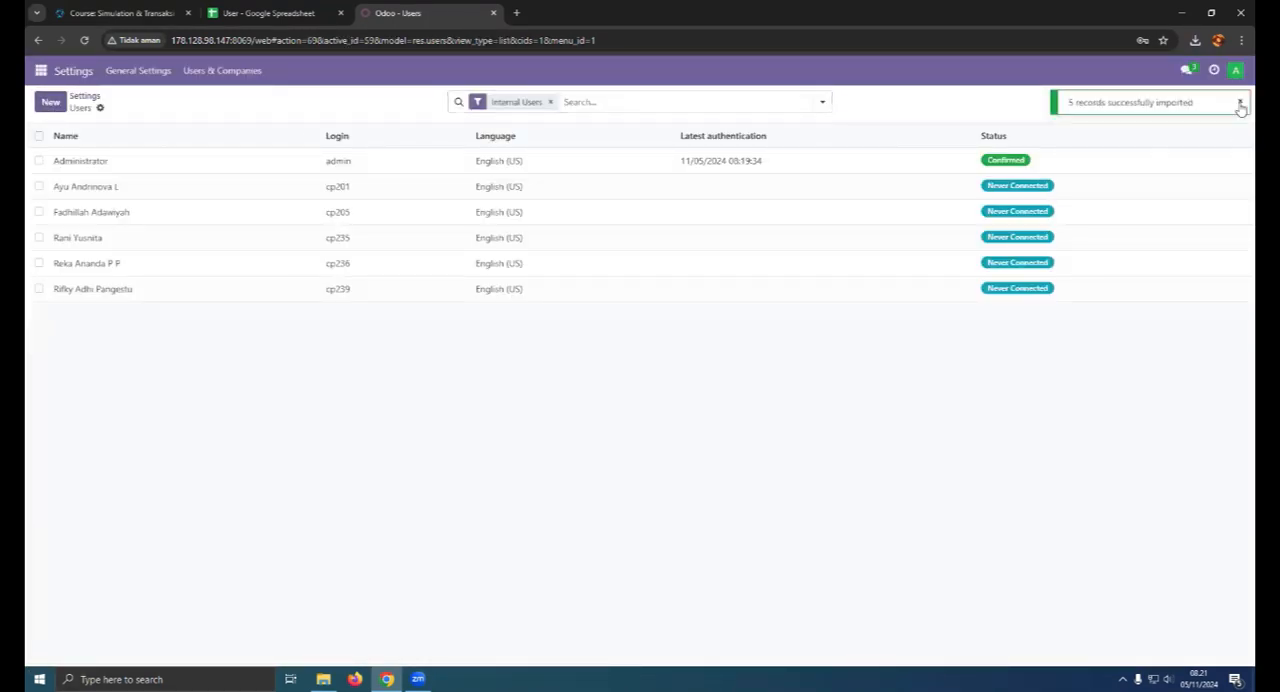
click(1240, 104)
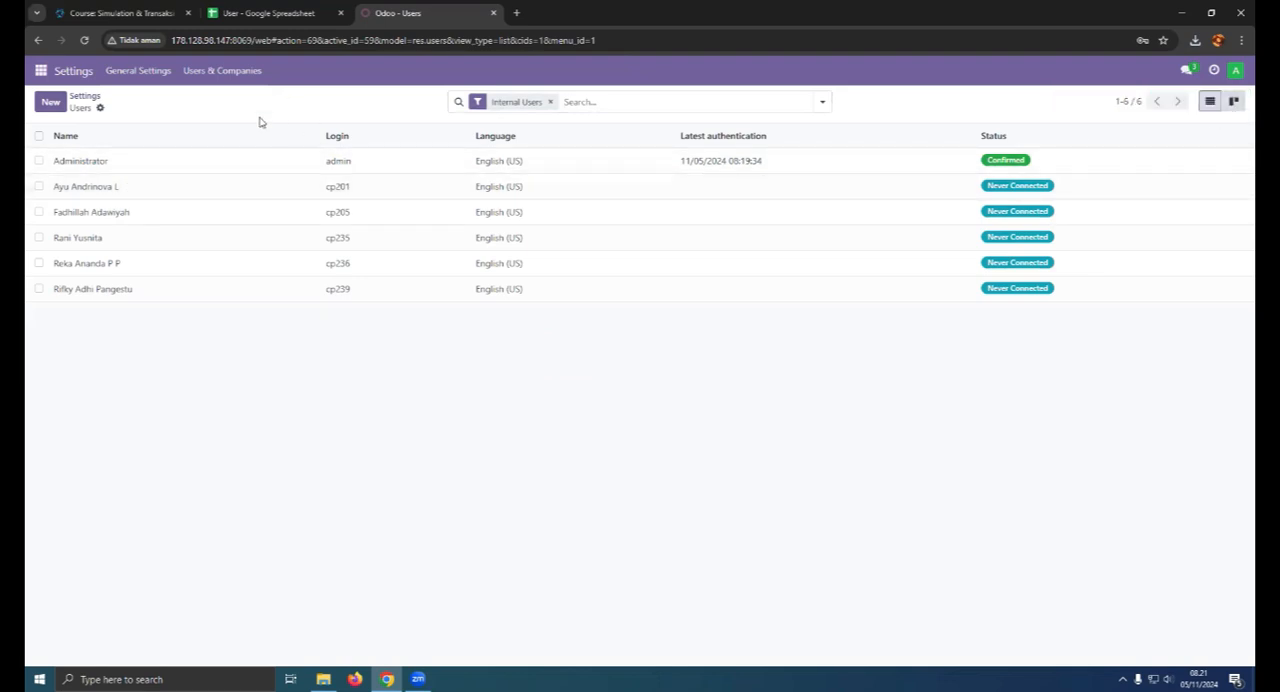
- Compare the imported users with the spreadsheet and open the Staff Purchase user's record in Odoo
click(295, 8)
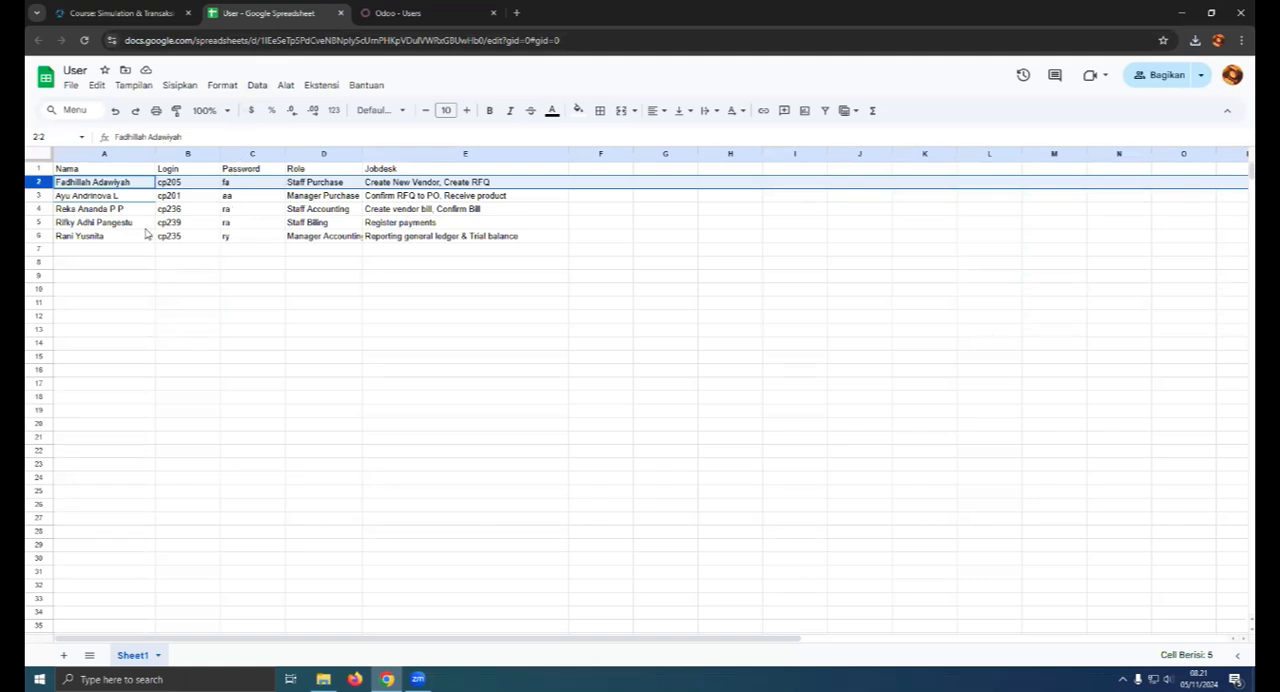
click(395, 12)
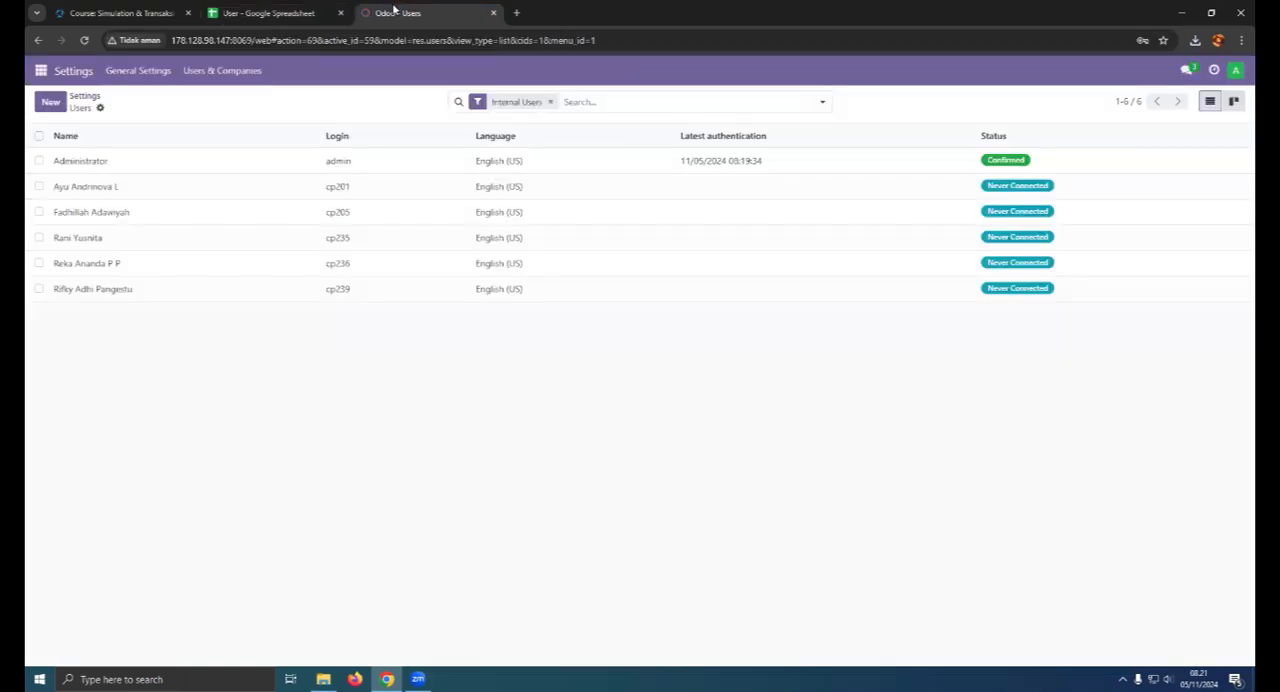
click(284, 12)
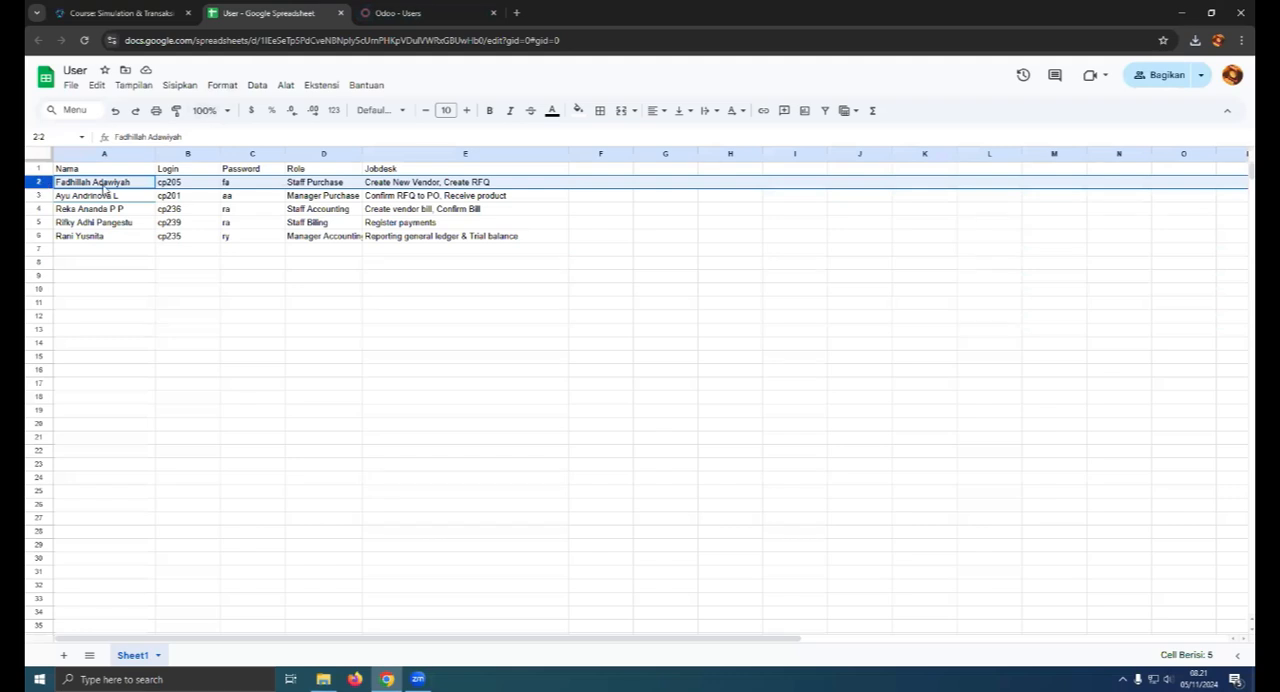
click(410, 10)
click(106, 219)
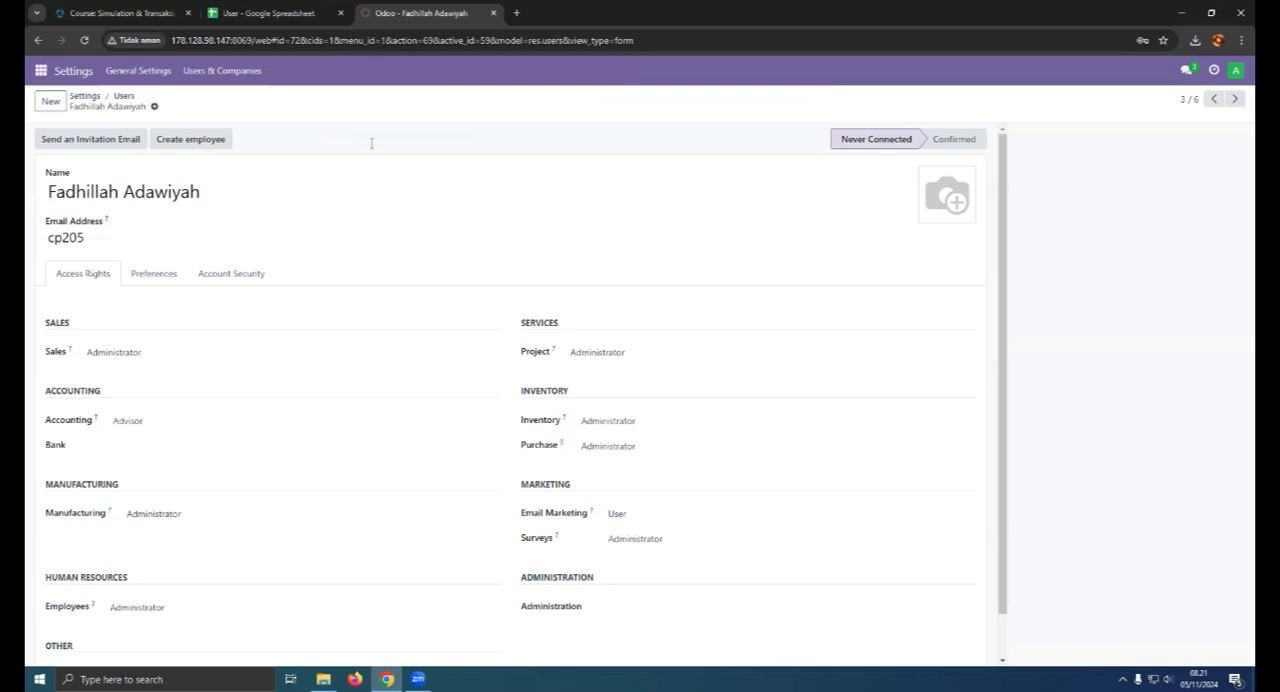
- Check the Staff Purchase jobdesk in the spreadsheet and clear that user's Sales and Project access rights
click(284, 12)
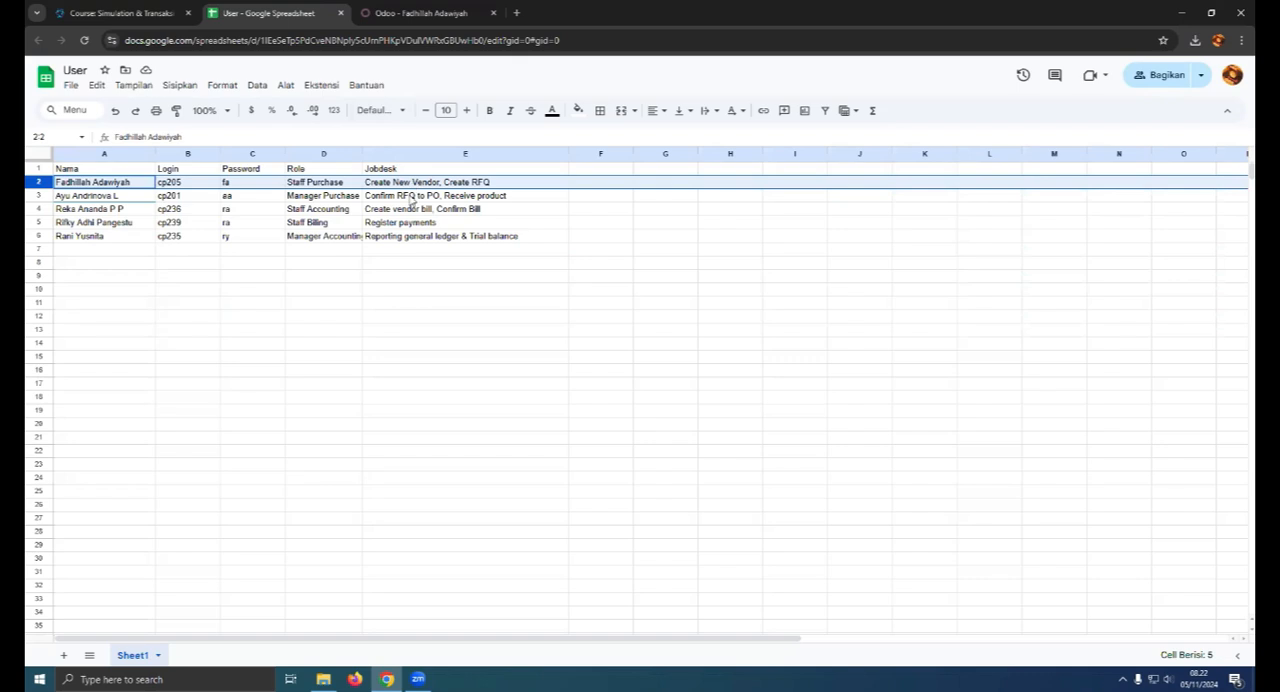
click(421, 12)
click(172, 350)
click(170, 366)
click(566, 350)
click(600, 368)
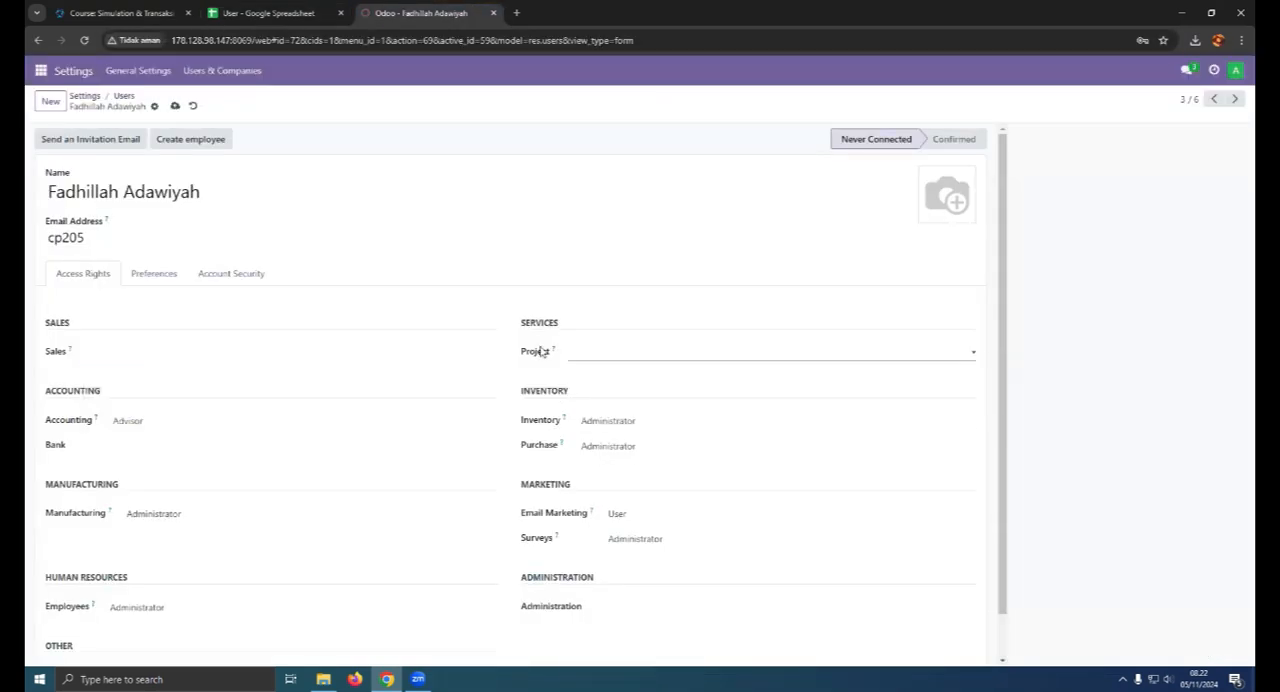
- Set the Staff Purchase user's Purchase access right to User and clear the Inventory access right
click(266, 12)
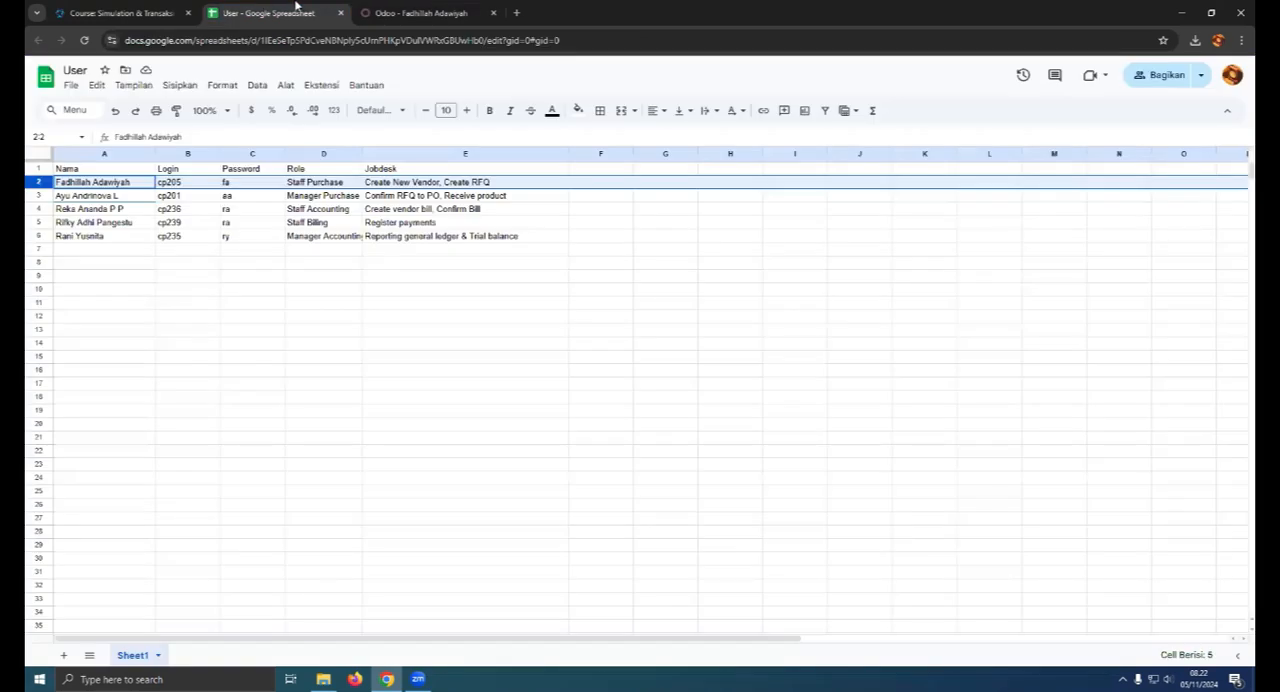
click(421, 12)
click(592, 445)
click(590, 479)
click(600, 420)
click(600, 436)
- Clear the Staff Purchase user's Accounting and Manufacturing access rights
click(150, 467)
click(165, 482)
click(198, 560)
click(200, 591)
click(206, 525)
click(329, 534)
- Clear the Staff Purchase user's Email Marketing and Surveys access rights and save the record
click(640, 513)
click(646, 529)
click(645, 539)
click(641, 558)
scroll(276, 515, down, 1)
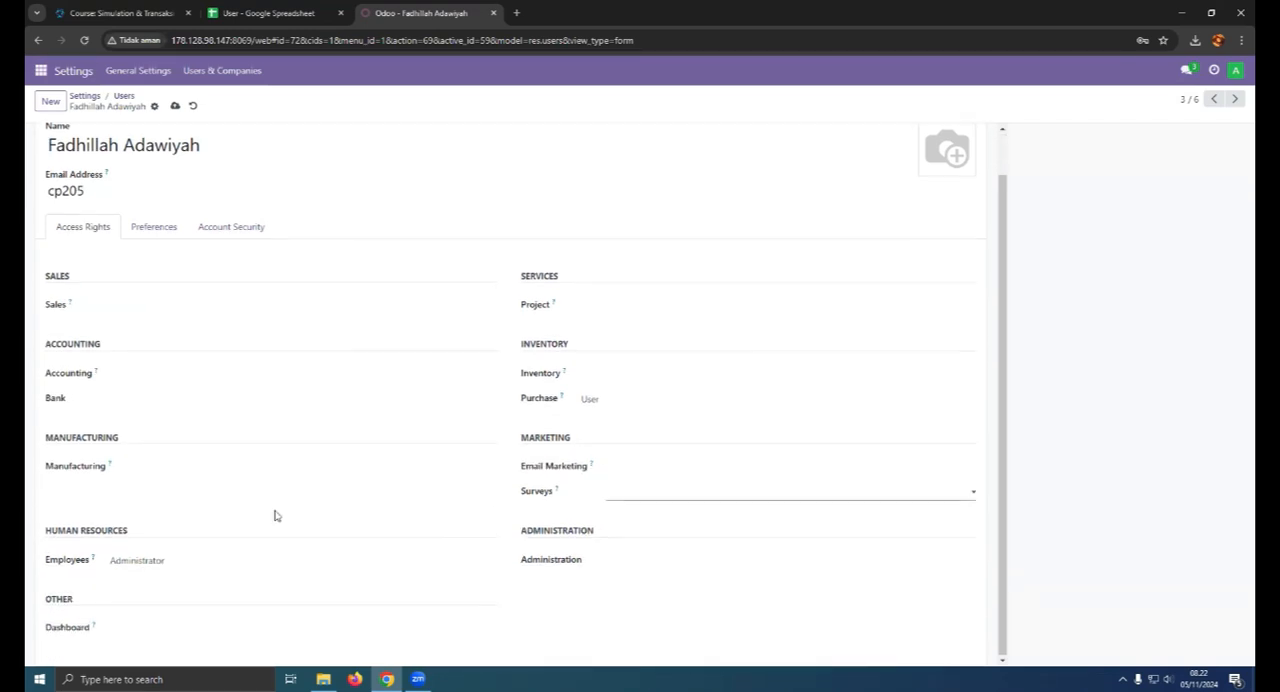
scroll(443, 386, up, 1)
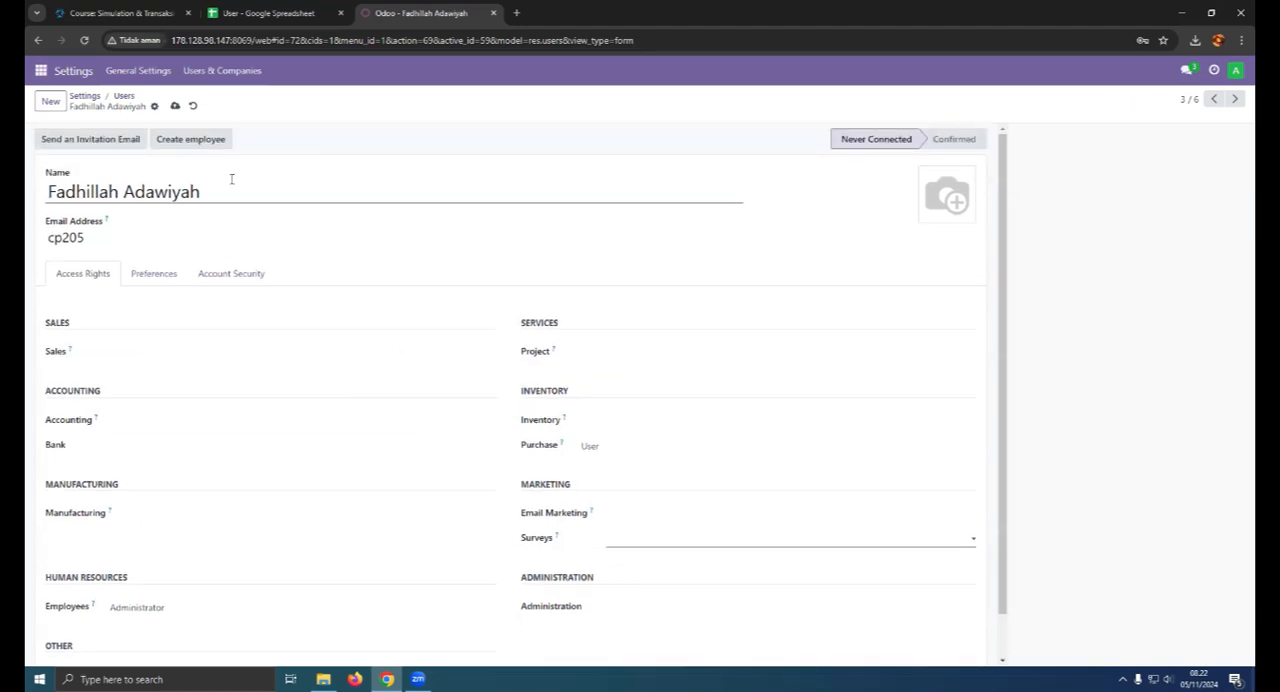
click(174, 105)
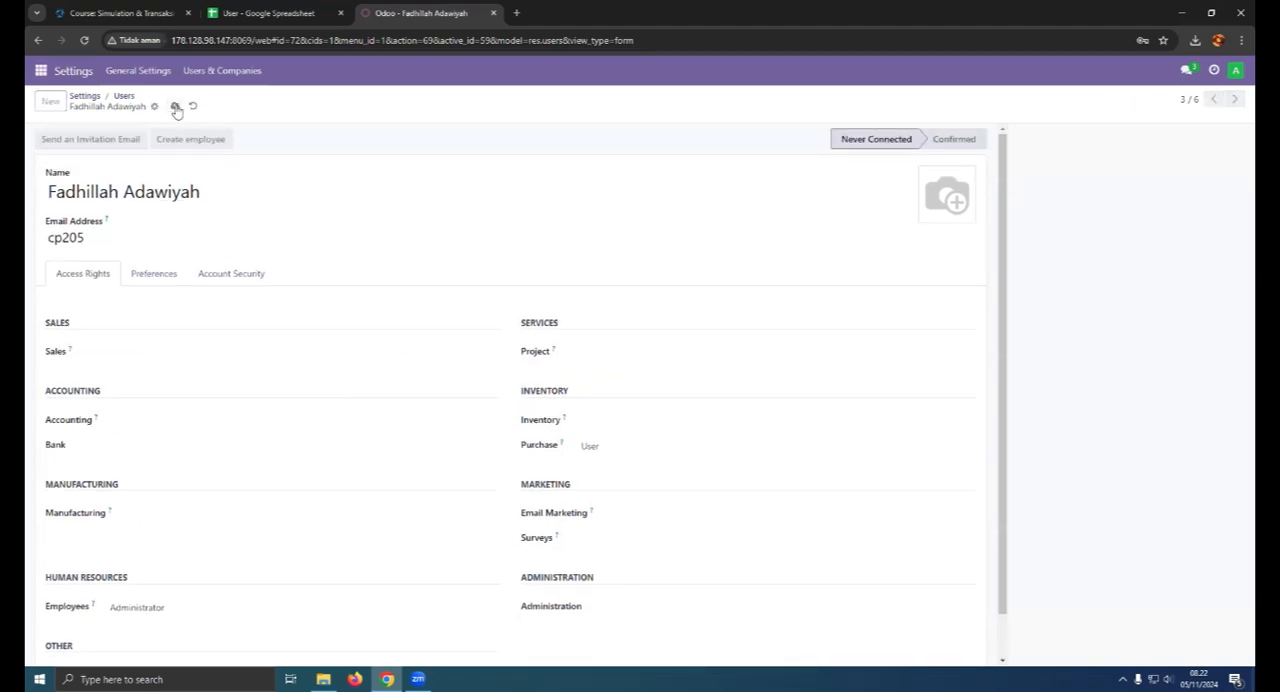
- Return to the Users list and look up the Manager Purchase role and jobdesk in the spreadsheet
click(124, 96)
click(265, 13)
click(38, 195)
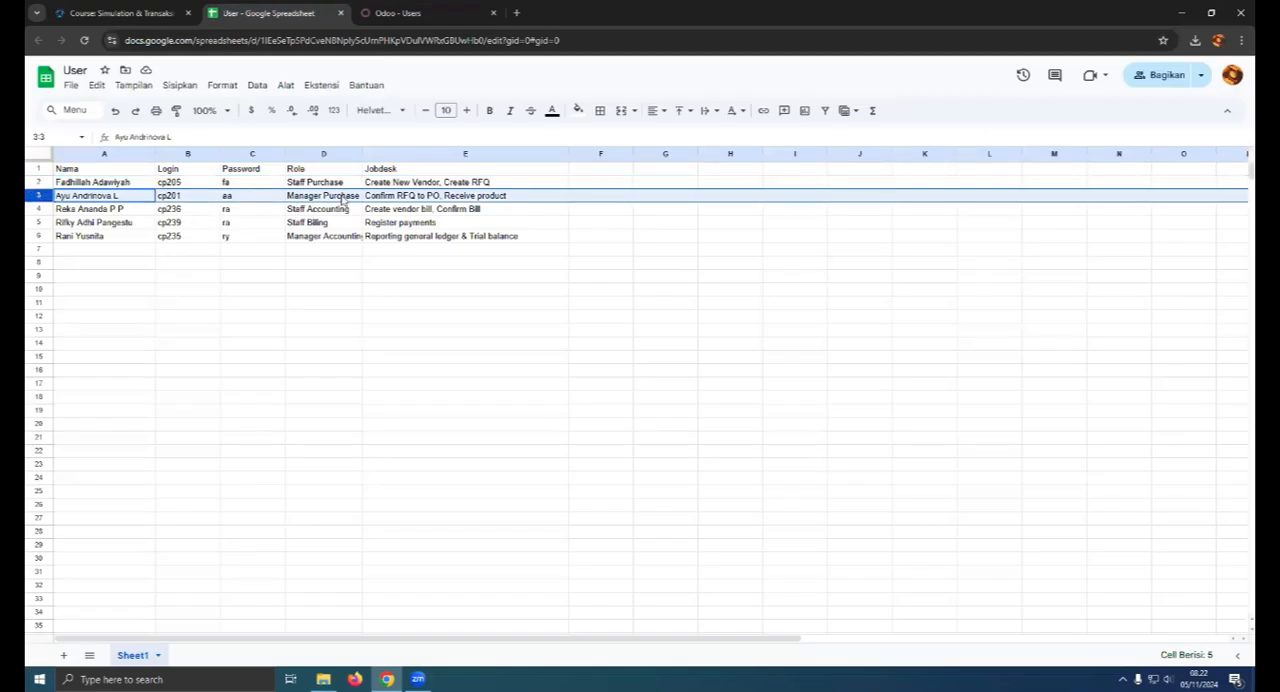
click(398, 13)
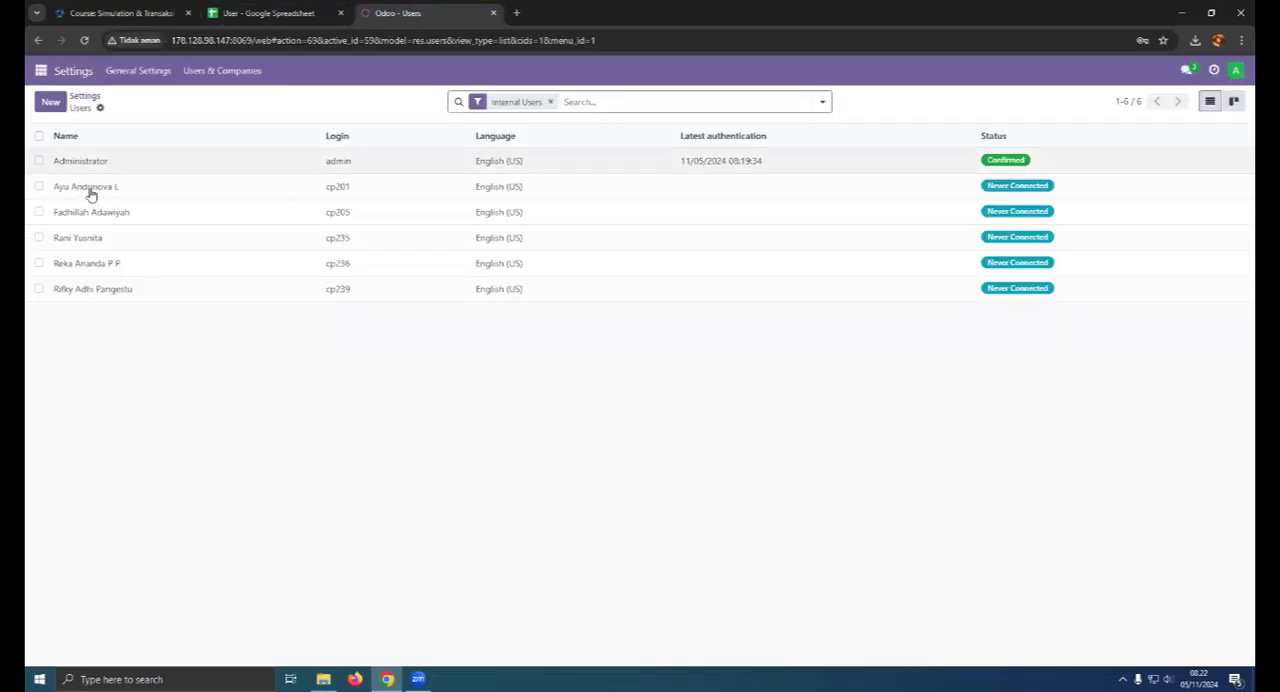
- Open the Manager Purchase user's record and choose Administrator for the Purchase and Inventory access rights
click(101, 190)
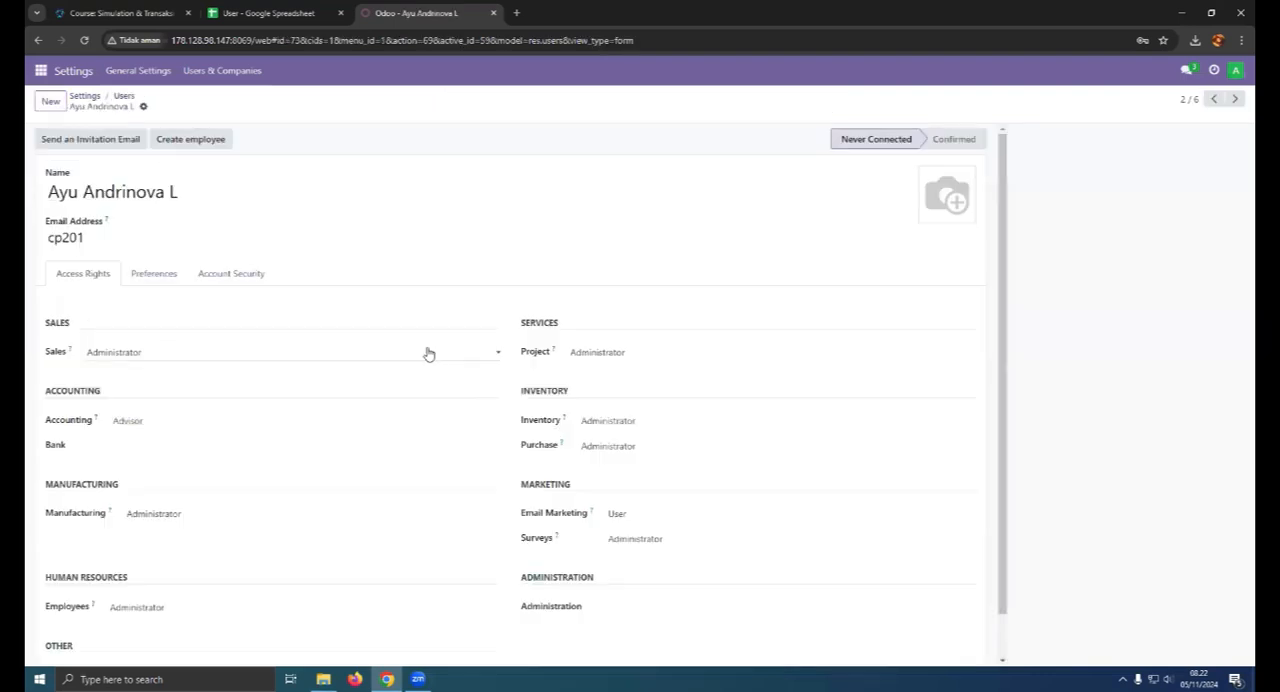
click(224, 353)
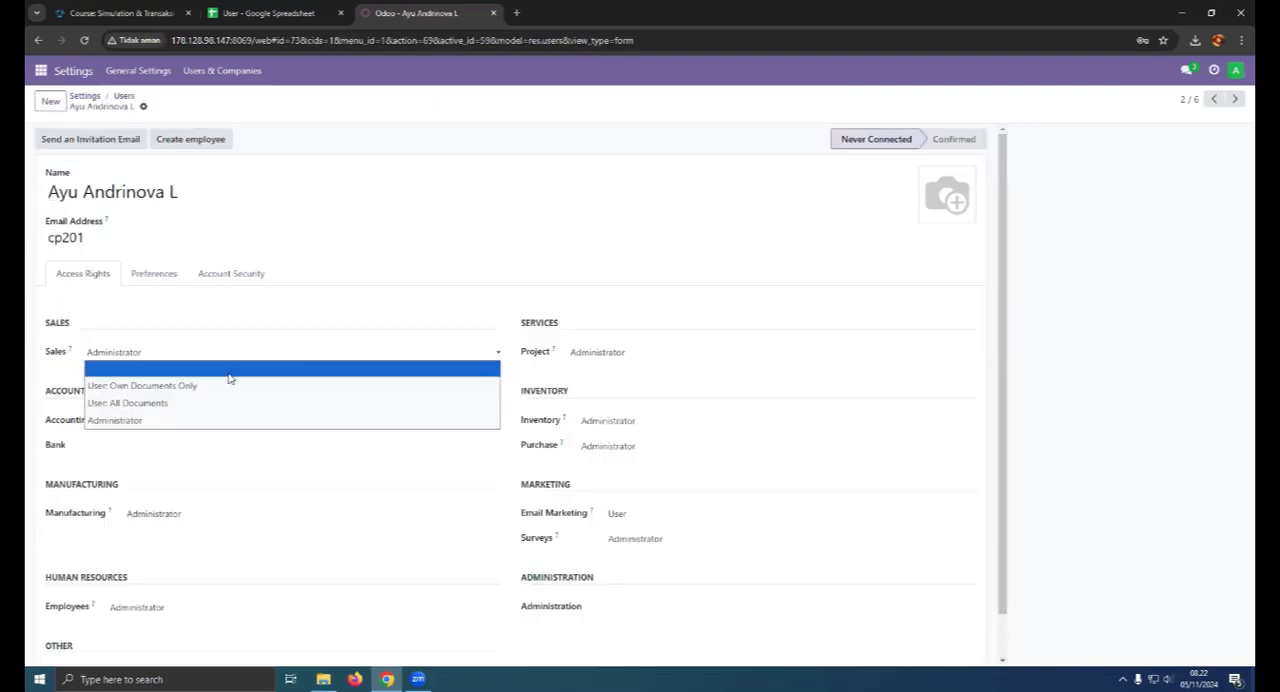
click(535, 412)
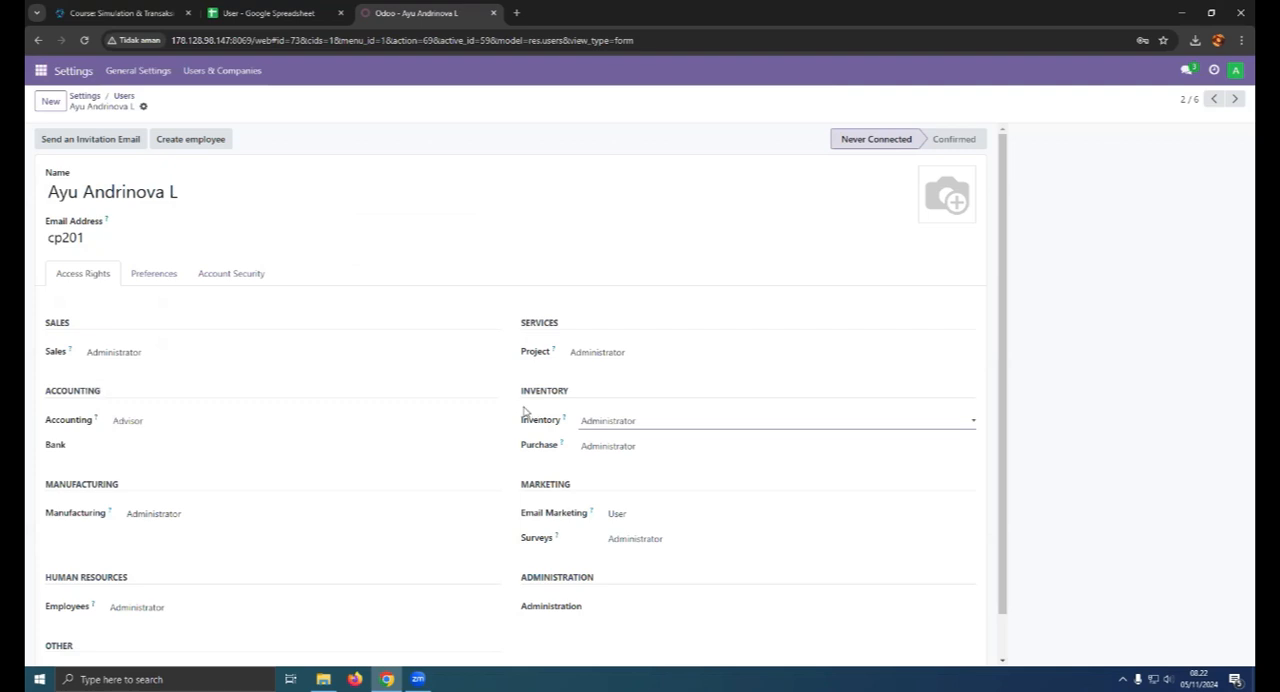
click(588, 446)
click(607, 497)
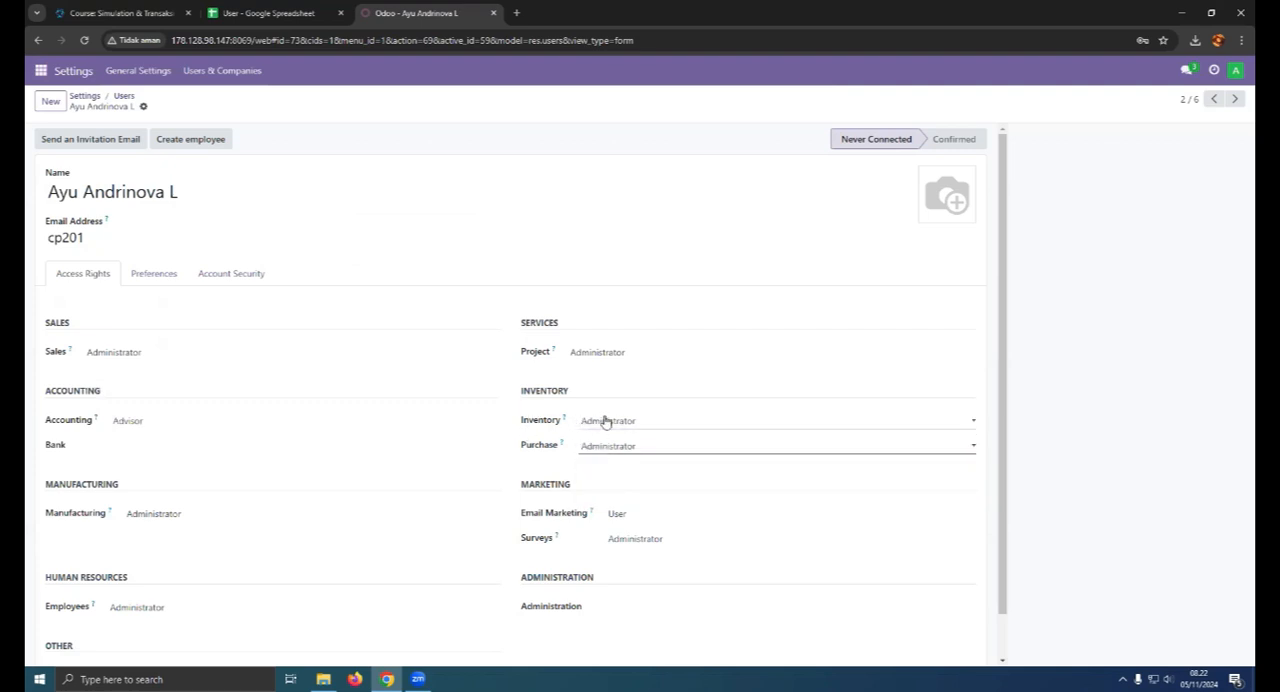
click(588, 421)
click(608, 471)
- Clear the Manager Purchase user's Project, Sales and Accounting access rights
click(611, 358)
click(600, 368)
click(313, 353)
click(313, 368)
click(186, 421)
click(163, 436)
- Clear the Manager Purchase user's Manufacturing, Surveys and Email Marketing access rights
click(168, 514)
click(168, 530)
click(672, 542)
click(666, 556)
double_click(663, 515)
click(668, 515)
click(668, 531)
- Clear the Manager Purchase user's Employees access right and save the record
scroll(269, 539, down, 1)
click(220, 560)
click(330, 577)
scroll(349, 589, up, 1)
click(165, 106)
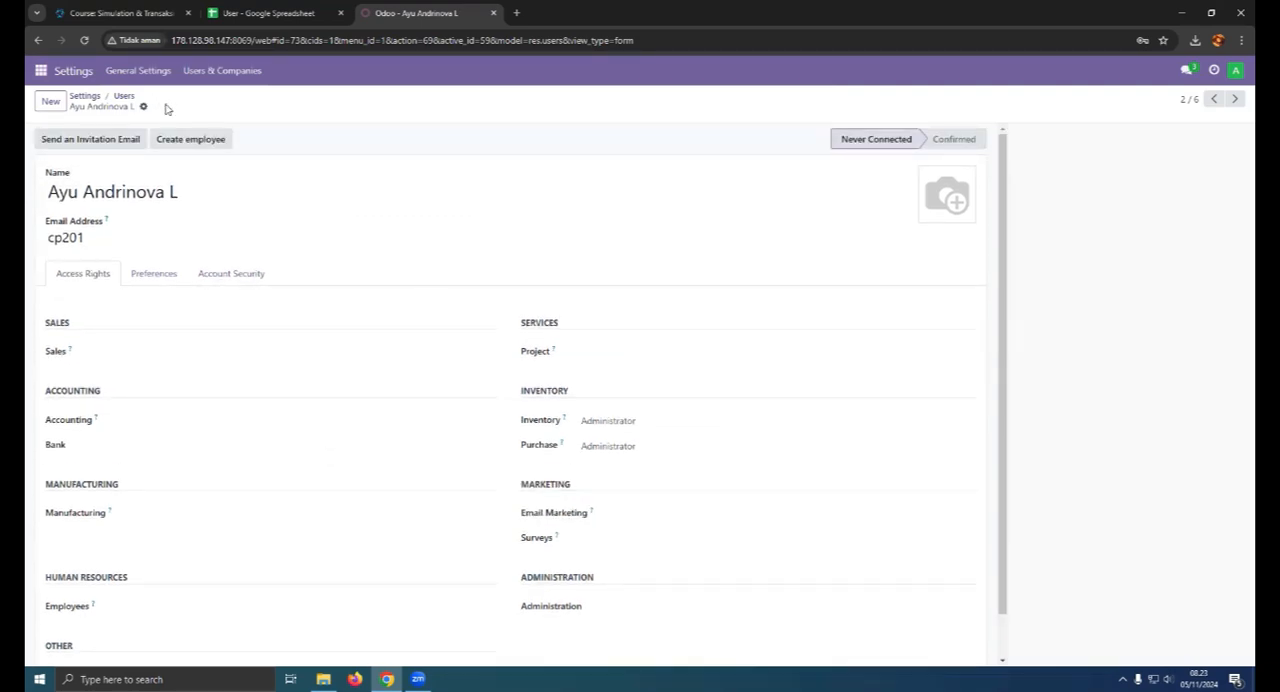
- Look up the Staff Accounting role and jobdesk in the spreadsheet and open that user's record from the Odoo Users list
click(123, 95)
click(280, 12)
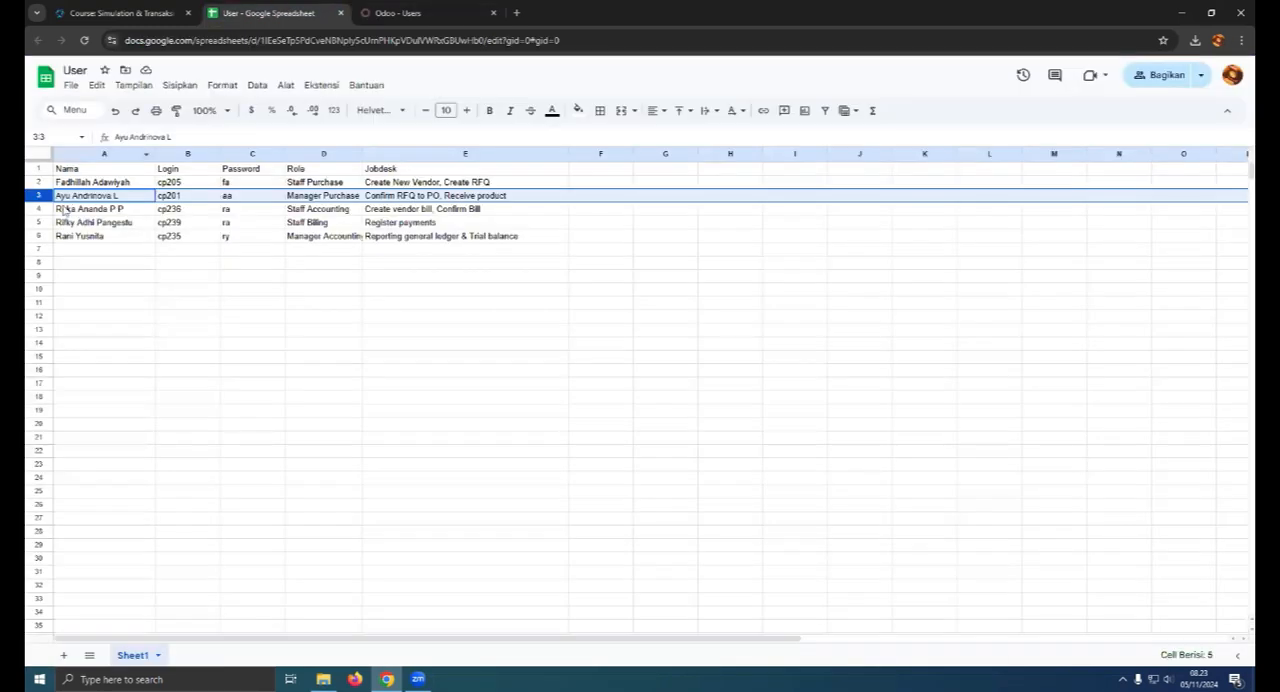
click(36, 210)
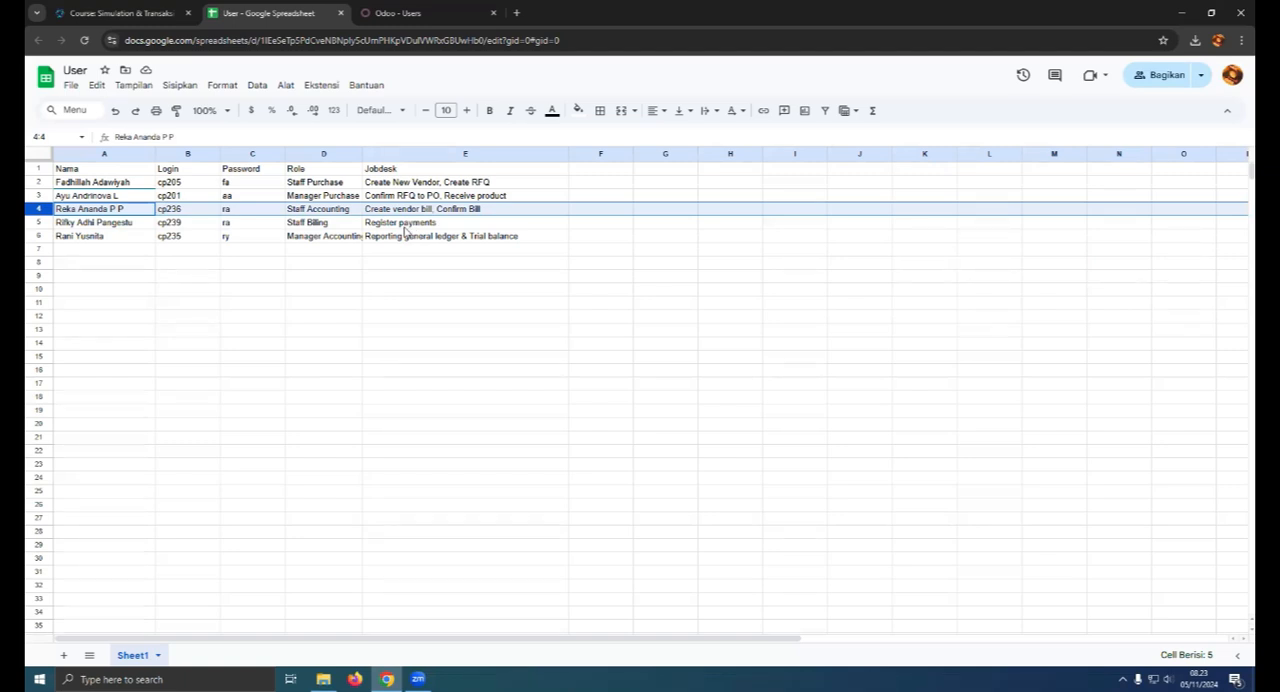
click(405, 13)
click(77, 265)
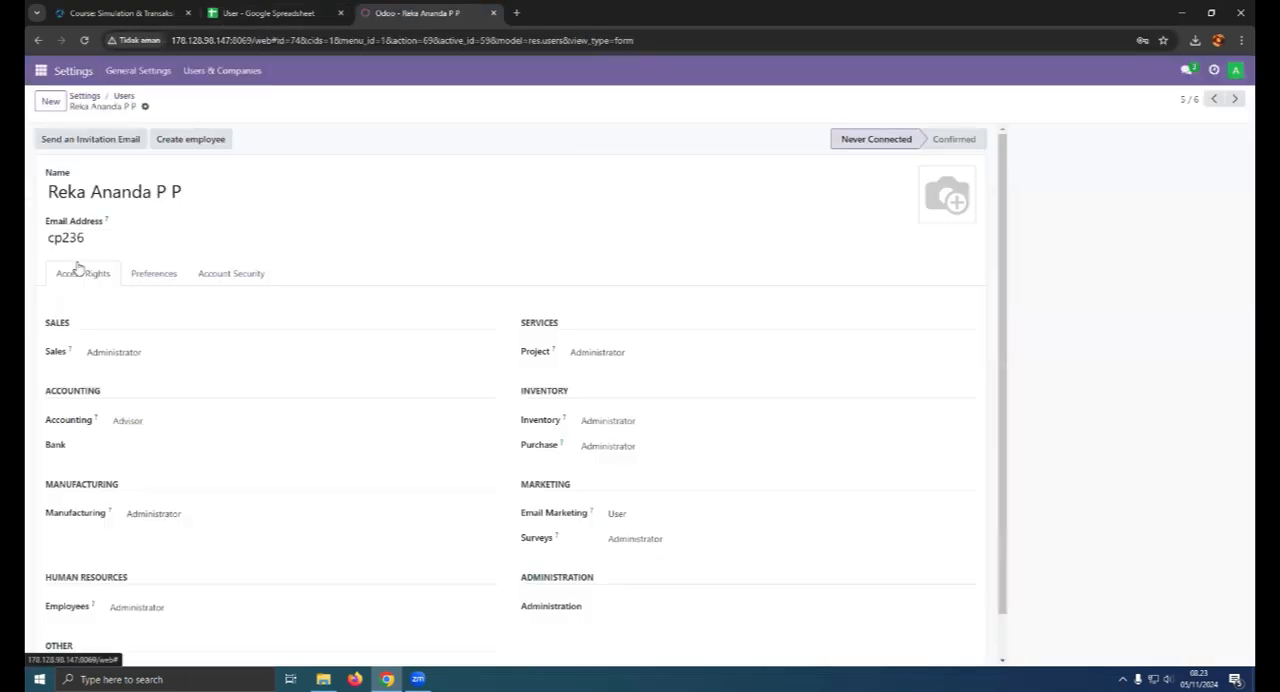
click(290, 12)
click(430, 12)
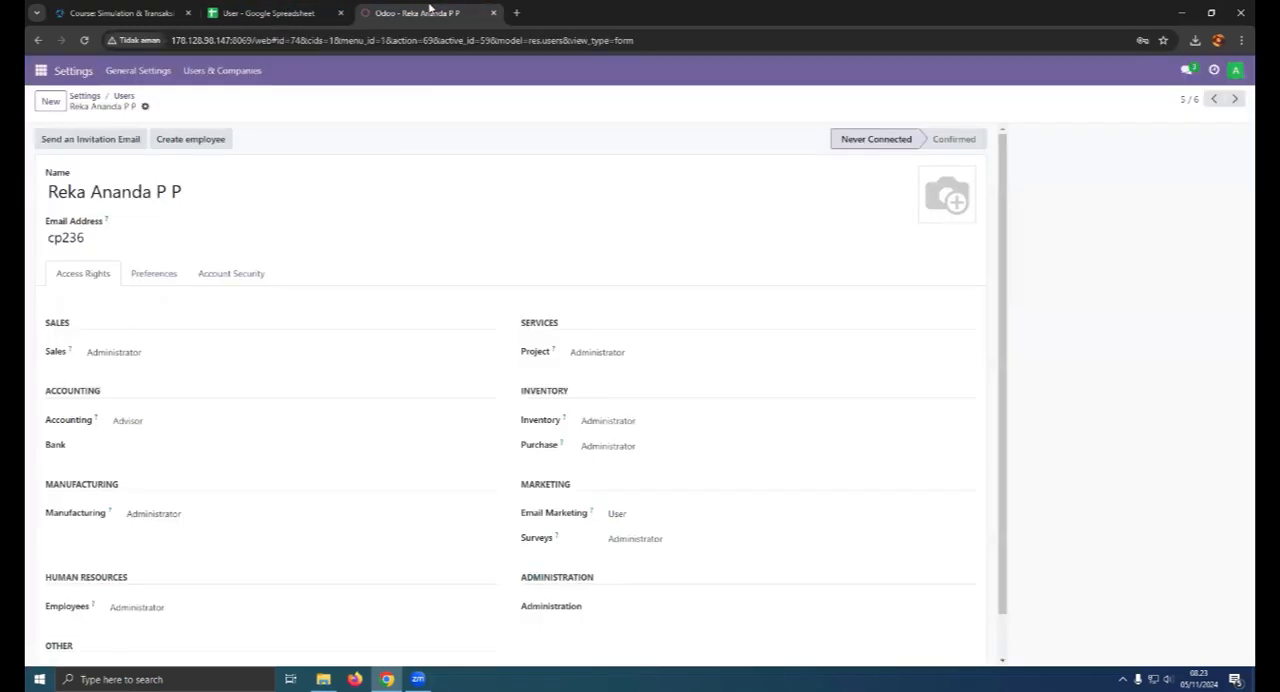
- Set the Staff Accounting user's Accounting access right to Accountant and the Purchase access right to User
scroll(329, 367, down, 1)
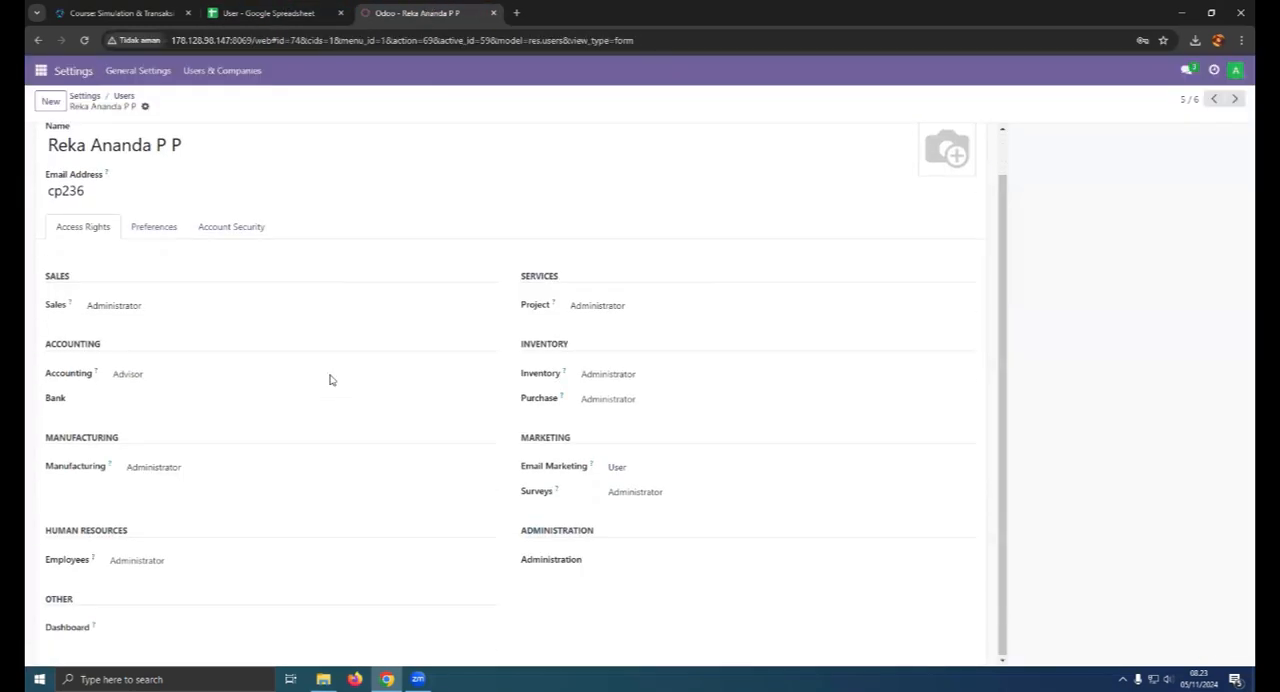
click(153, 376)
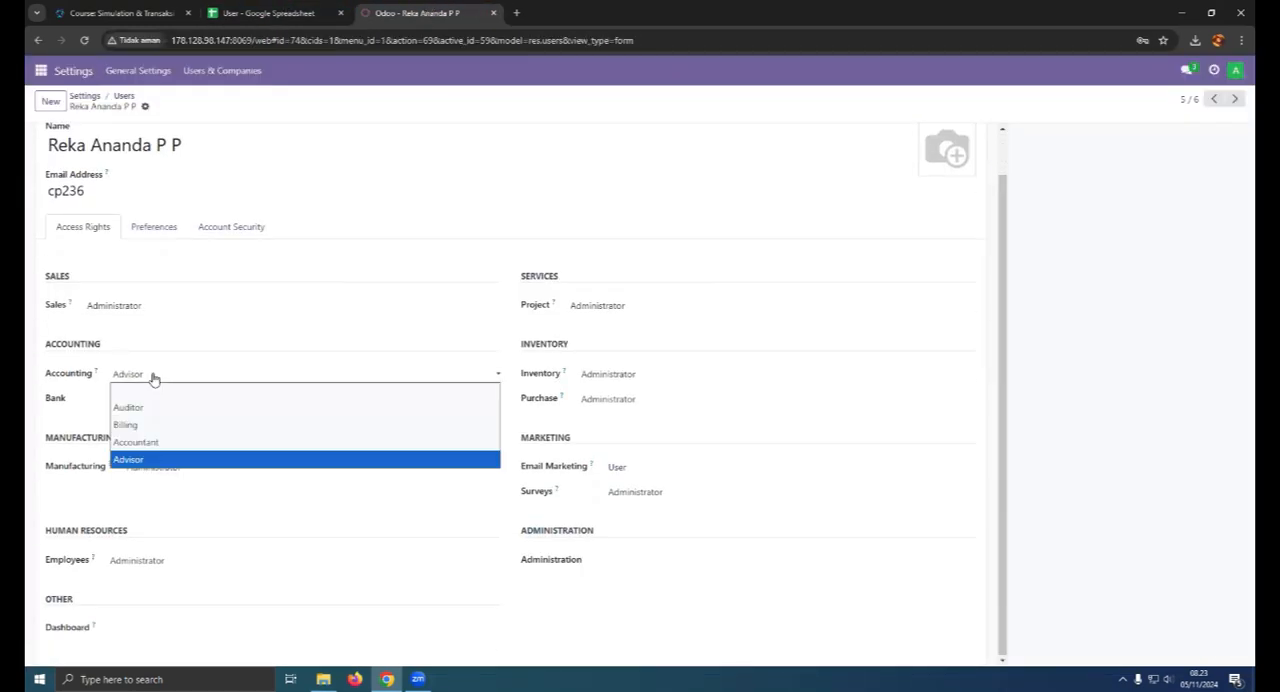
click(156, 445)
click(613, 398)
click(586, 432)
- Clear the Staff Accounting user's Sales, Project and Inventory access rights
click(257, 311)
click(245, 322)
click(646, 311)
click(630, 336)
click(622, 311)
click(616, 321)
click(608, 374)
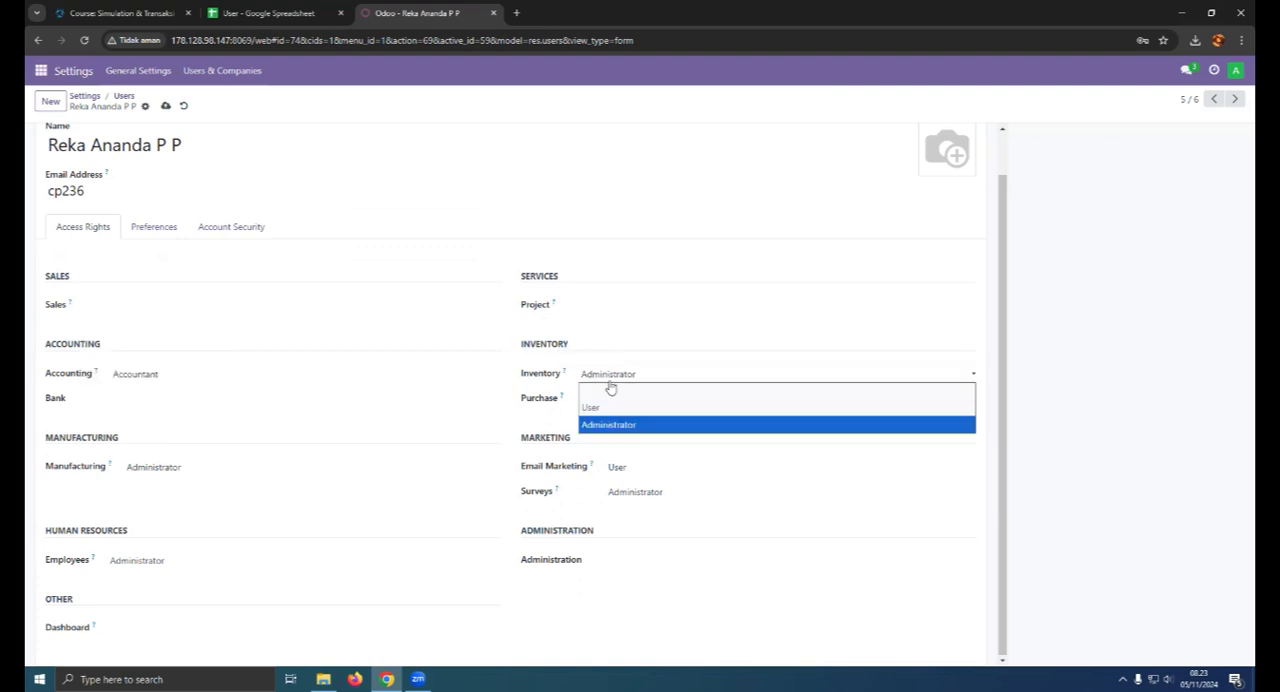
click(608, 395)
- Clear the Staff Accounting user's Email Marketing and Surveys access rights
click(618, 514)
click(627, 535)
click(620, 538)
click(620, 552)
- Clear the Staff Accounting user's Manufacturing and Employees access rights and save the record
click(205, 514)
click(210, 527)
click(174, 563)
click(180, 574)
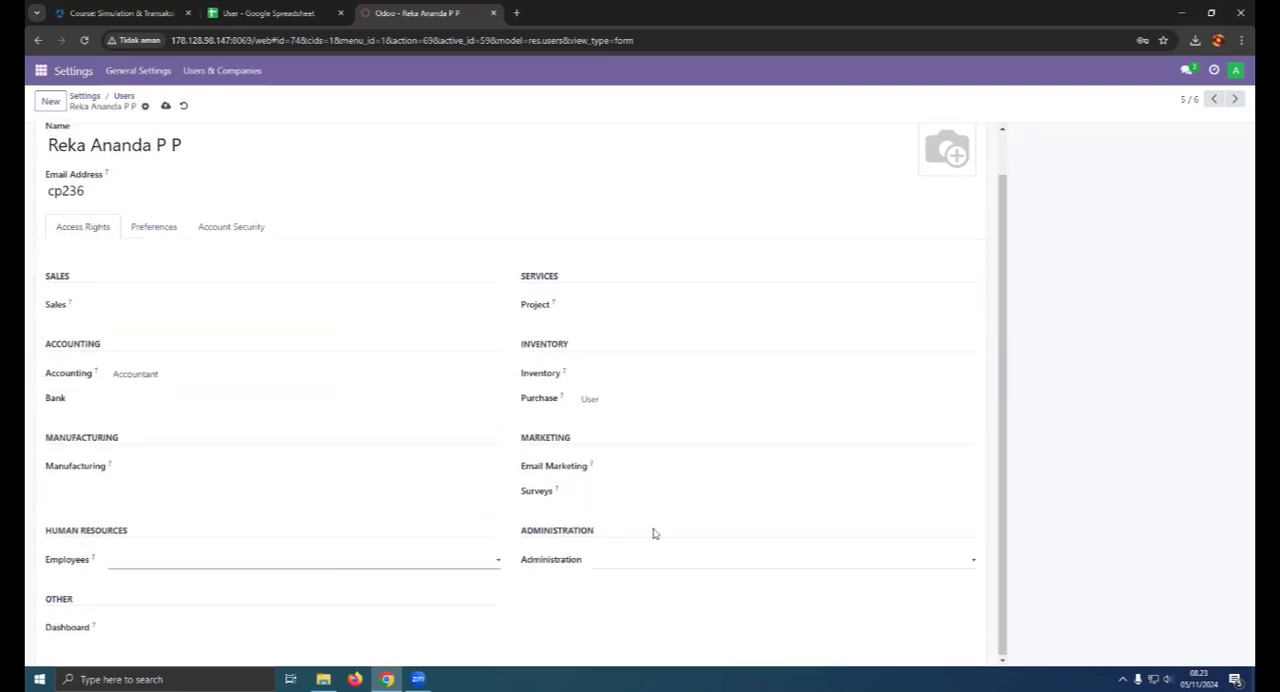
scroll(654, 533, up, 2)
click(165, 107)
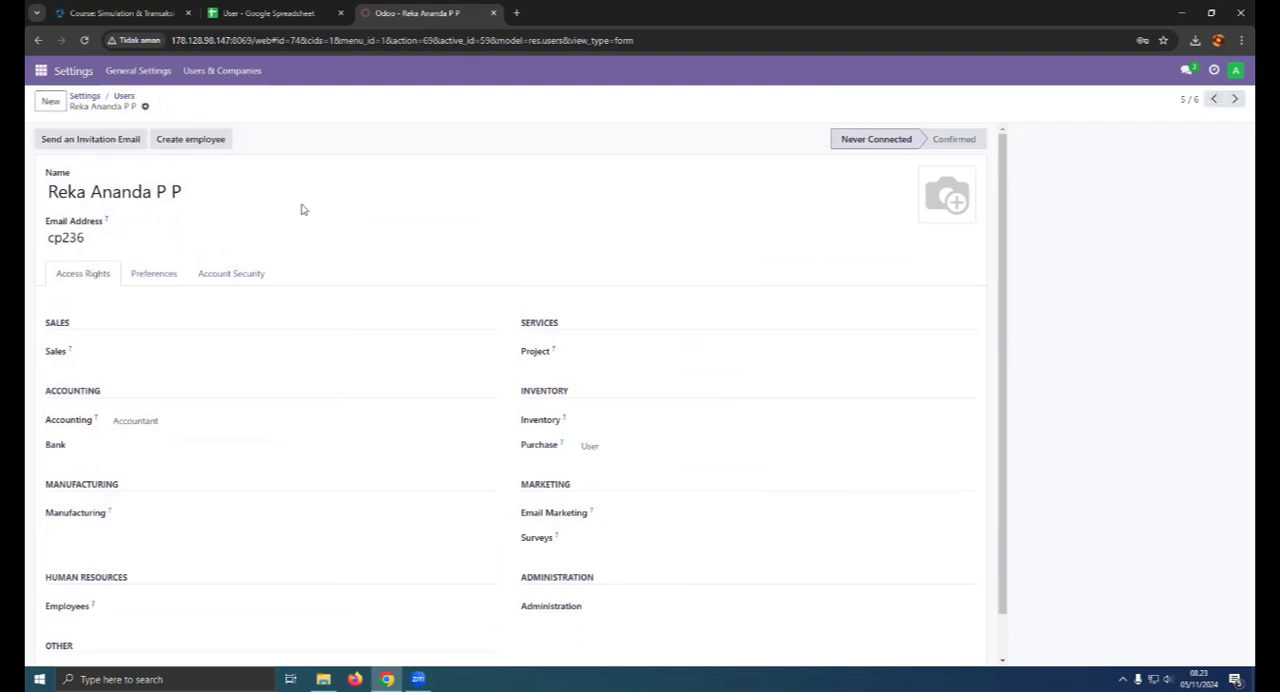
- Look up the Staff Billing role and jobdesk in the spreadsheet and open that user's record from the Odoo Users list
click(120, 96)
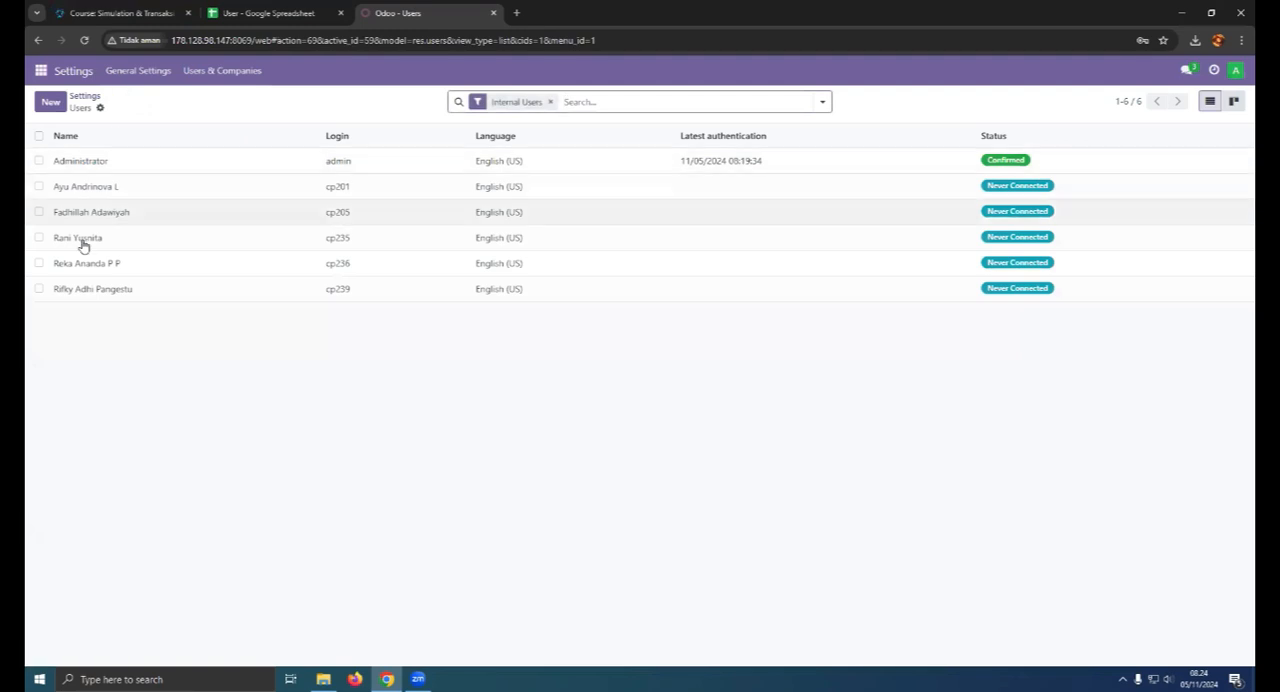
click(268, 13)
click(39, 222)
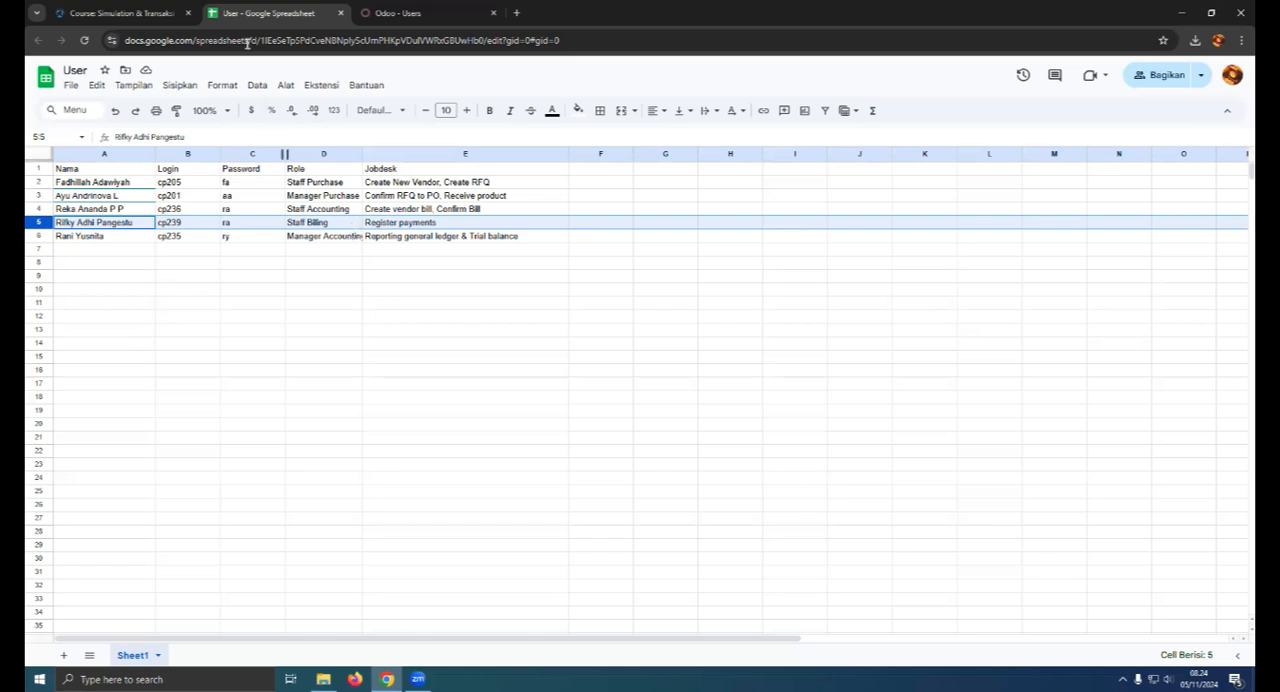
click(368, 8)
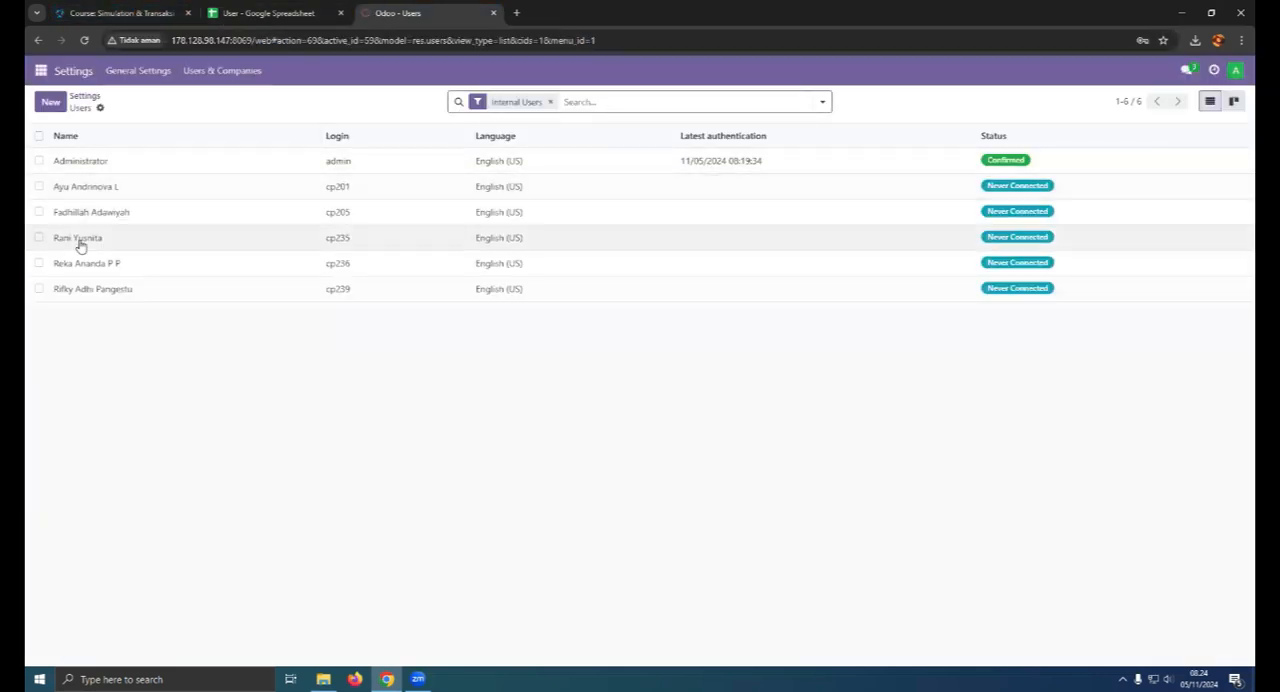
click(94, 289)
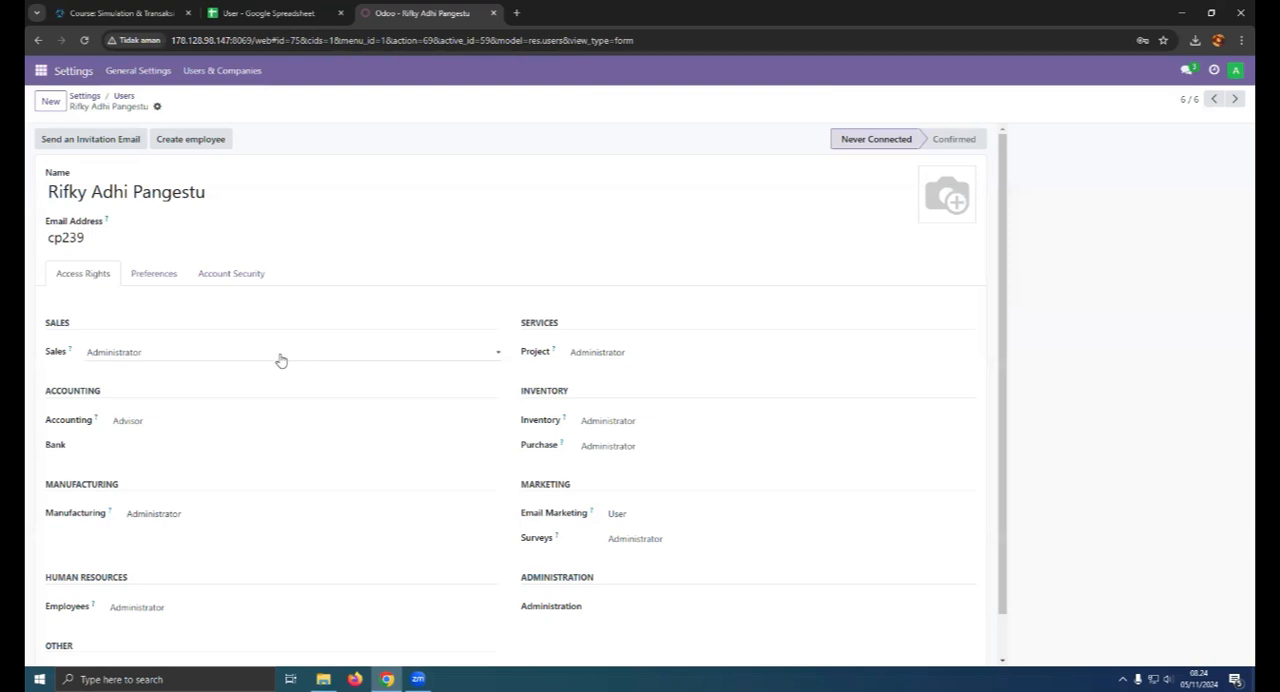
click(255, 12)
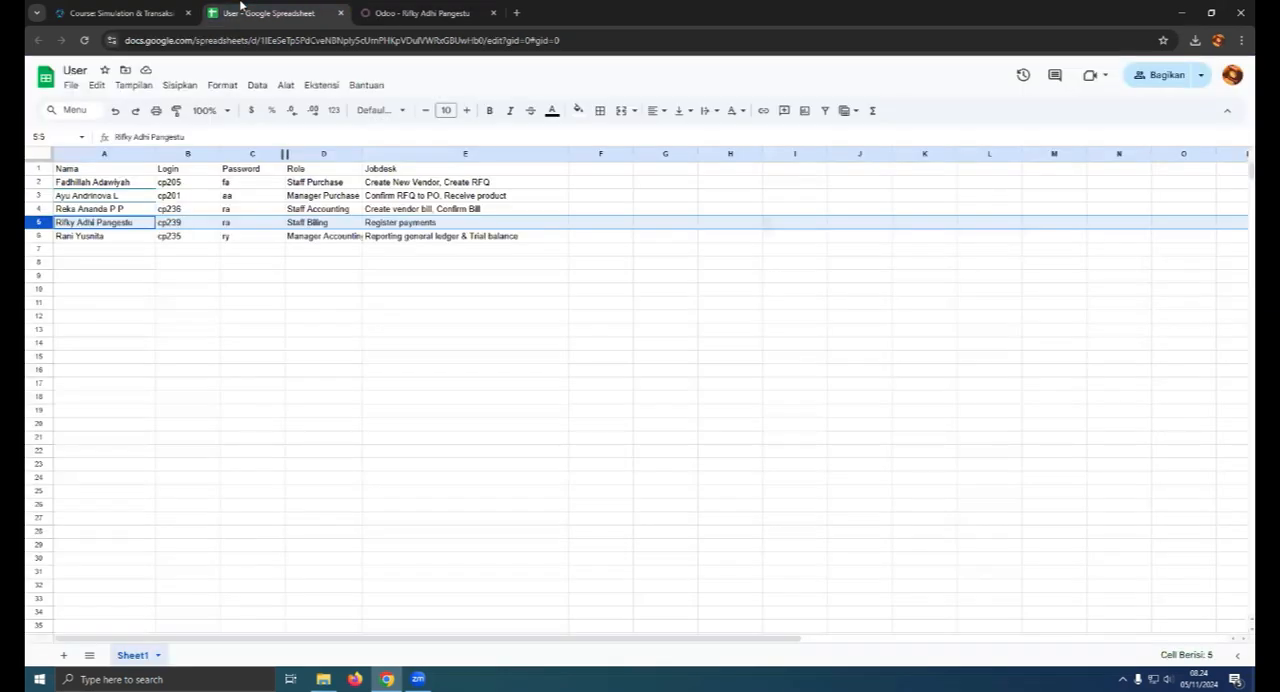
click(450, 10)
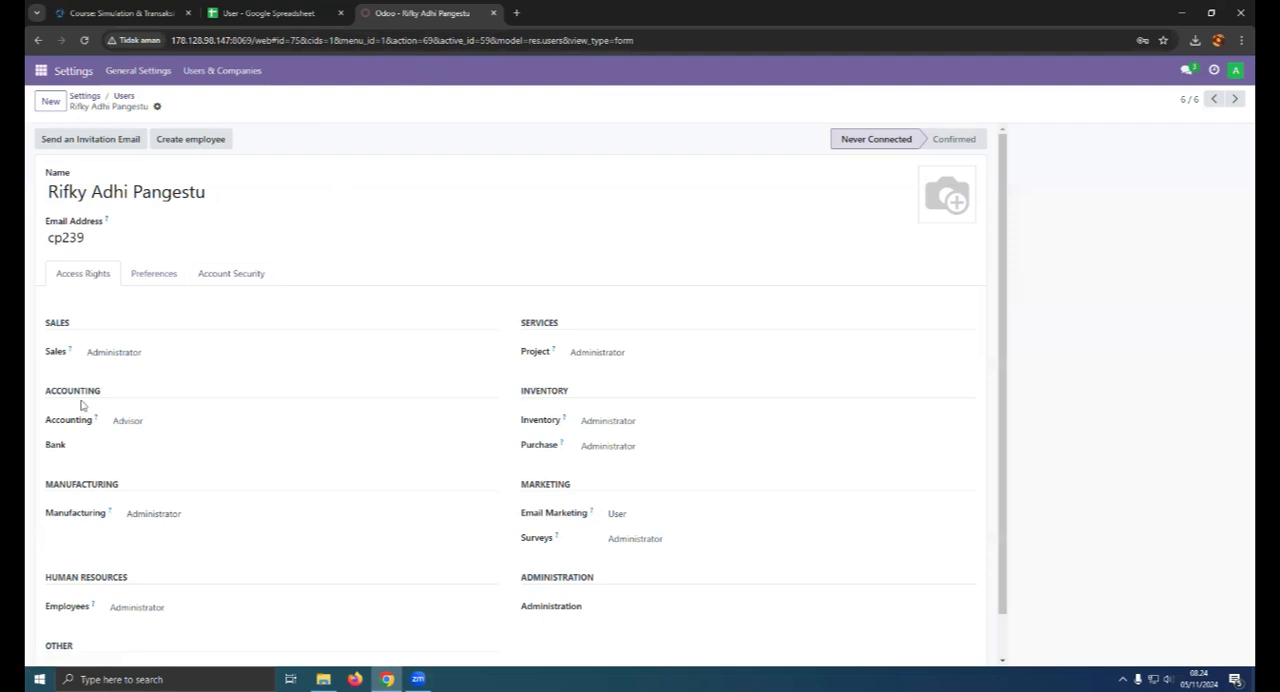
- Choose Advisor for the Staff Billing user's Accounting access right and clear the Sales and Project access rights
click(144, 424)
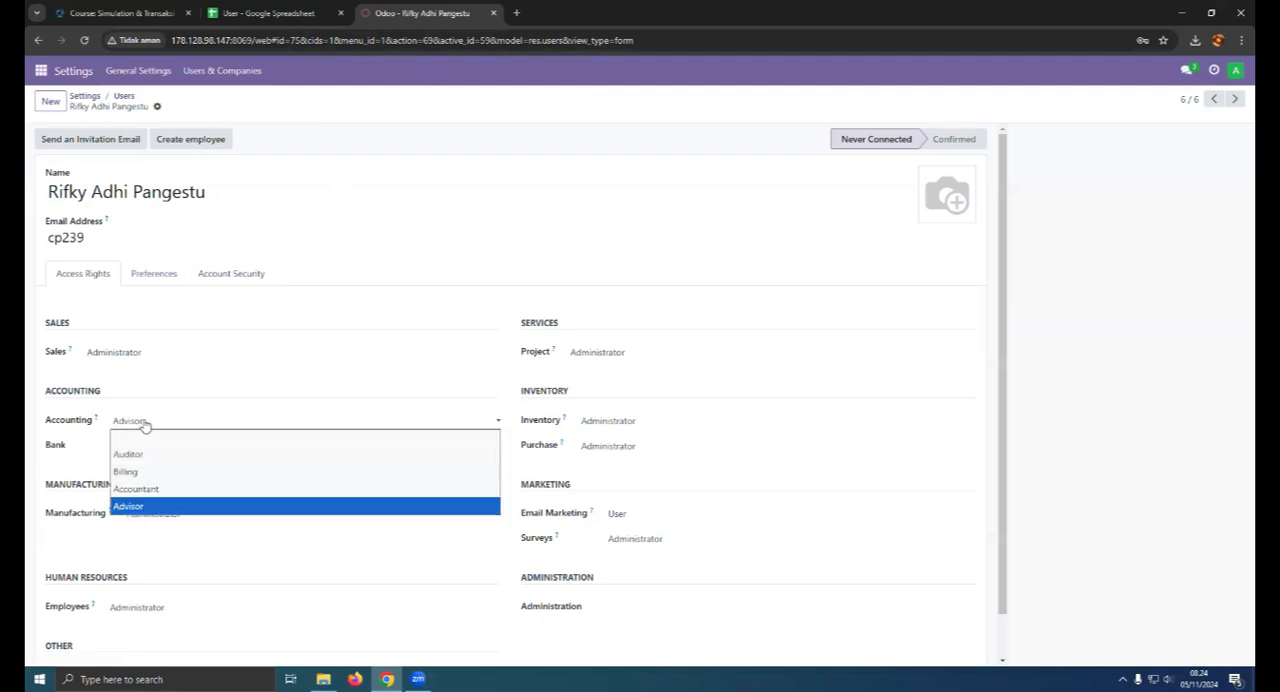
click(144, 505)
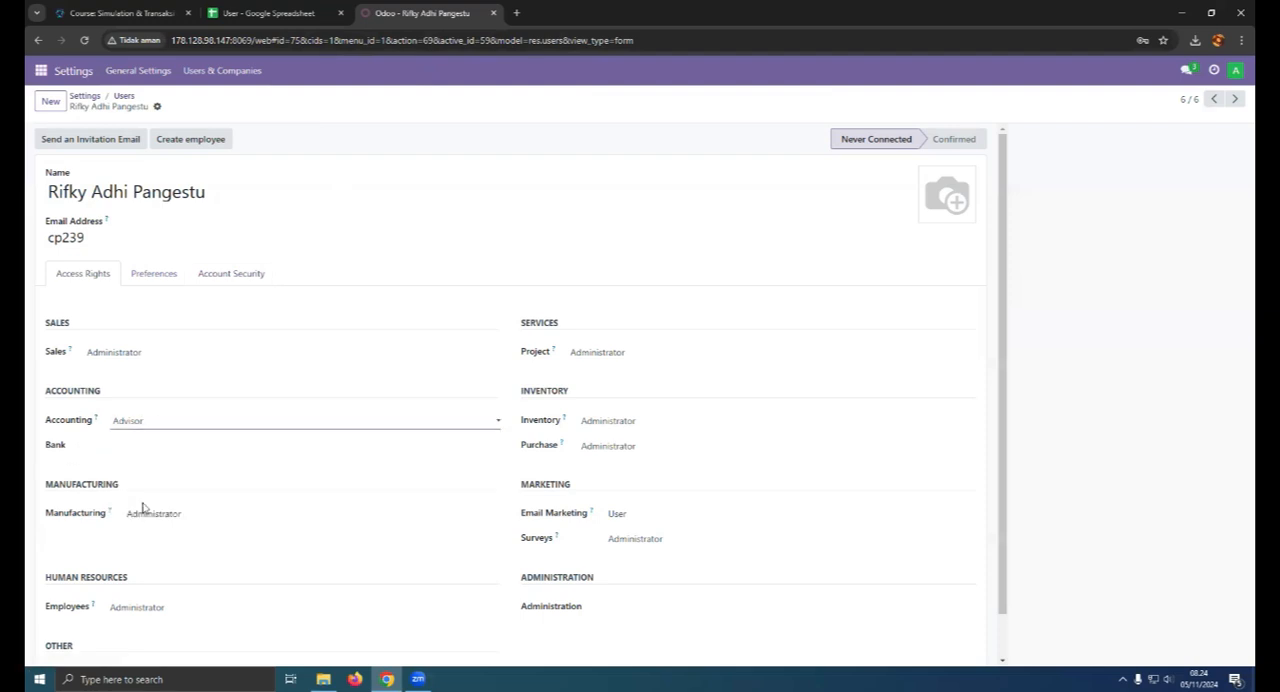
click(171, 357)
click(156, 376)
click(608, 353)
click(606, 372)
- Clear the Staff Billing user's Inventory and Purchase access rights
click(614, 423)
click(614, 440)
click(613, 495)
click(600, 506)
- Clear the Staff Billing user's Email Marketing and Surveys access rights
scroll(630, 498, down, 1)
click(630, 497)
click(640, 511)
click(645, 521)
click(640, 534)
- Clear the Staff Billing user's Manufacturing and Employees access rights and save the record
click(216, 498)
click(216, 515)
click(177, 563)
click(177, 575)
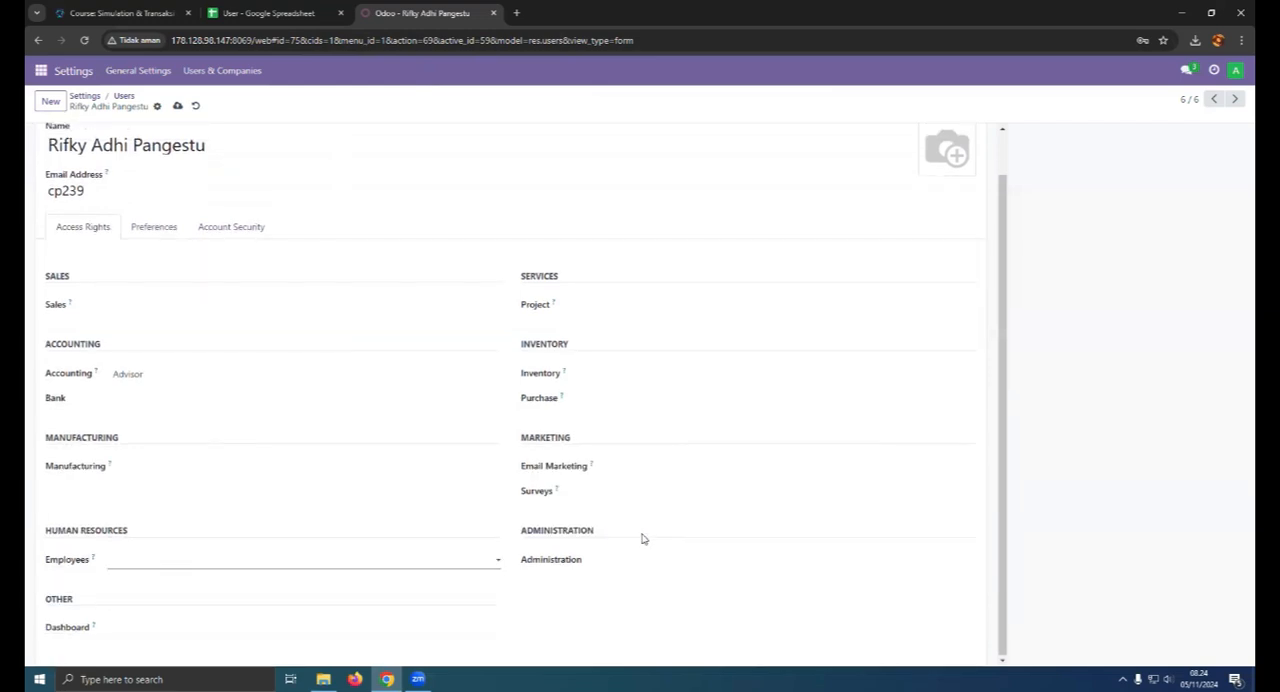
click(177, 105)
- Look up the Manager Accounting role and jobdesk in the spreadsheet and open that user's record from the Odoo Users list
click(260, 6)
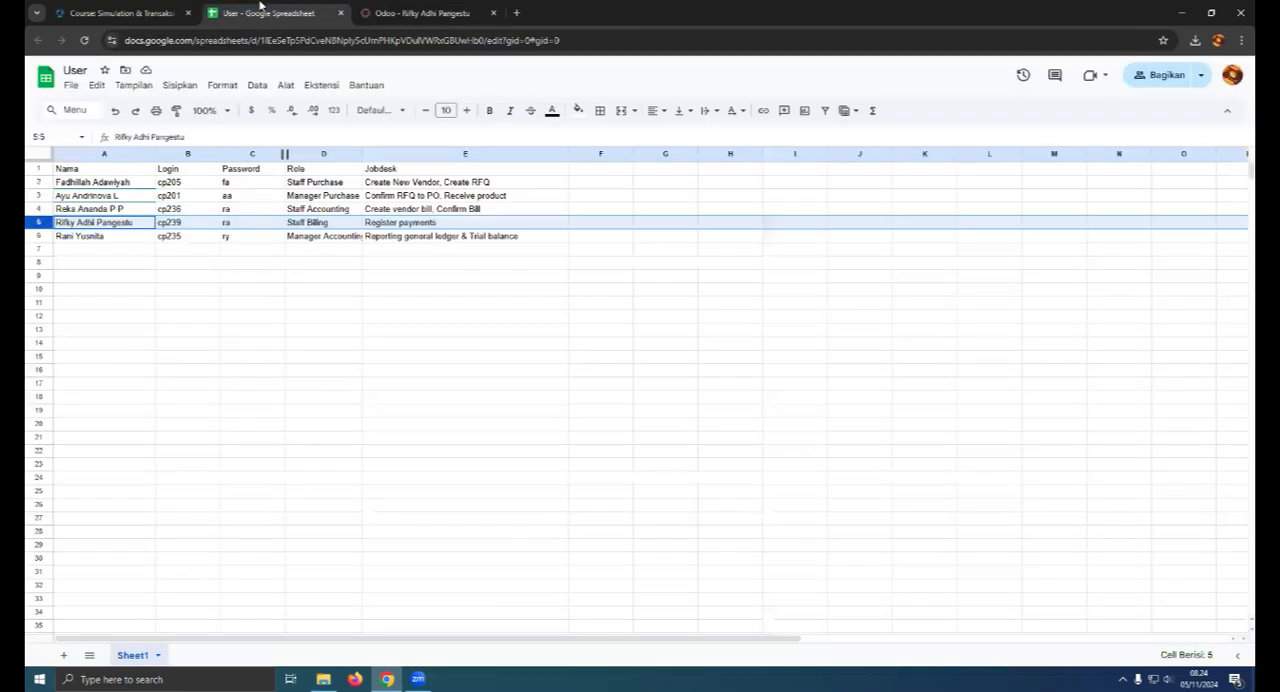
click(37, 240)
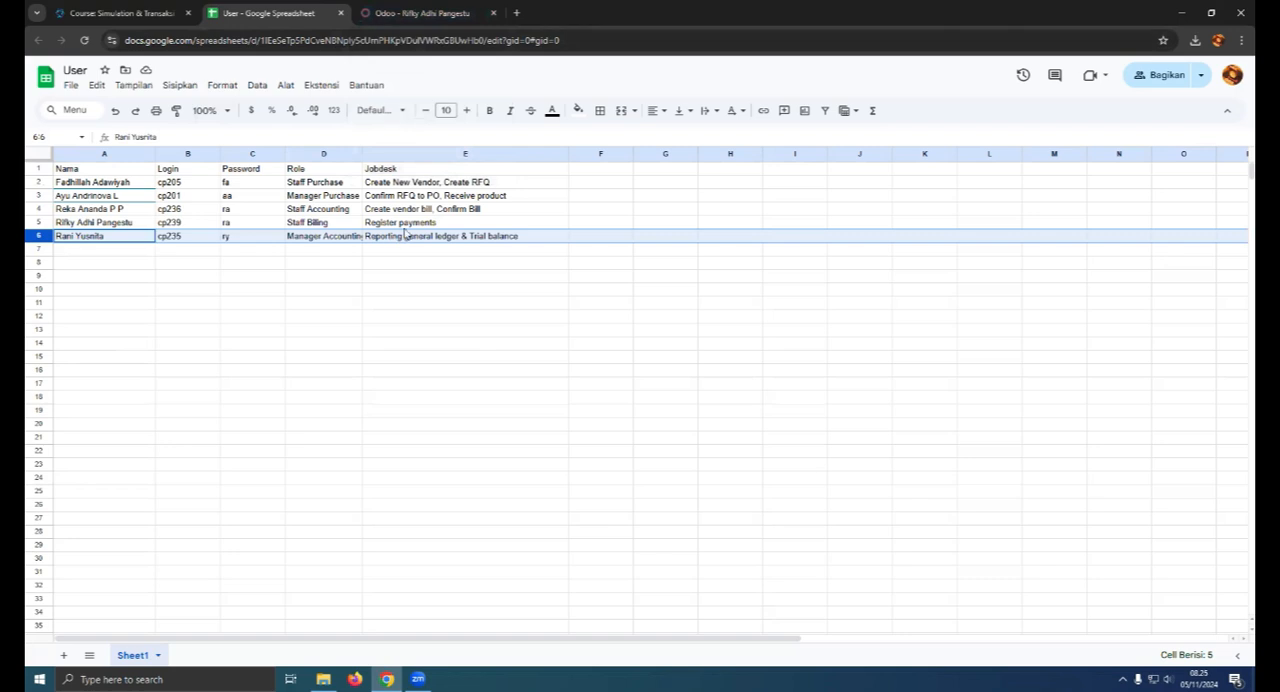
click(422, 13)
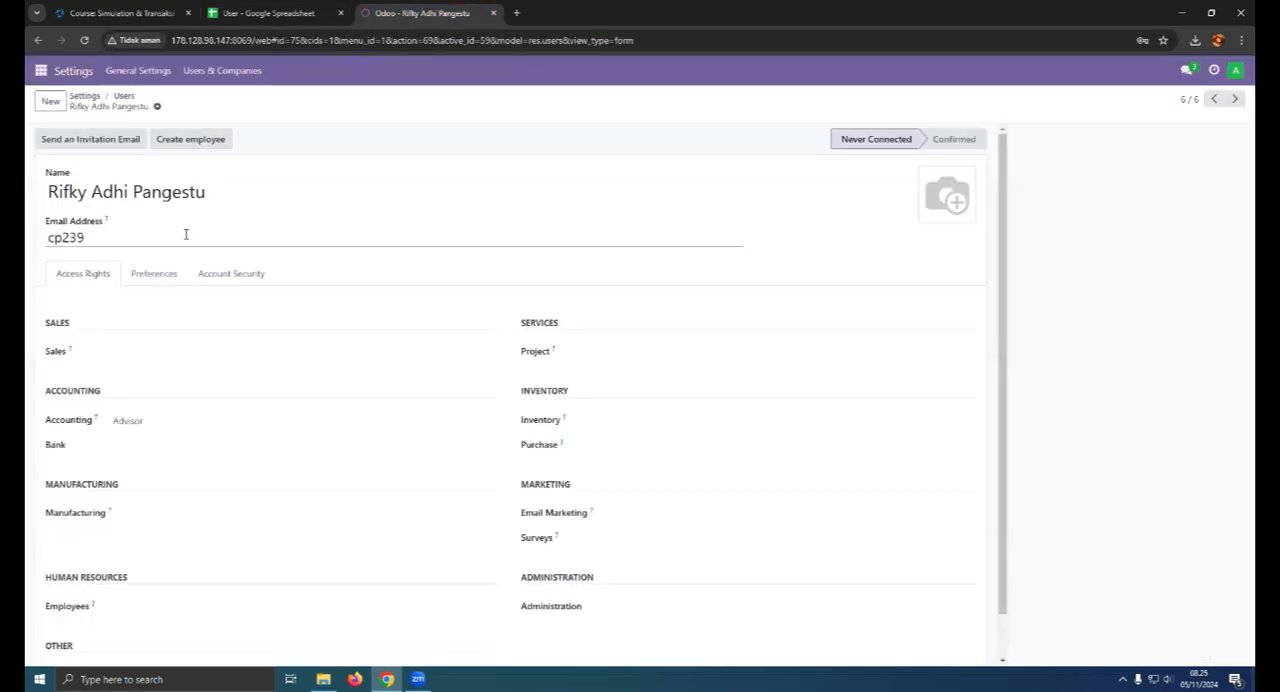
click(124, 95)
click(103, 246)
click(270, 13)
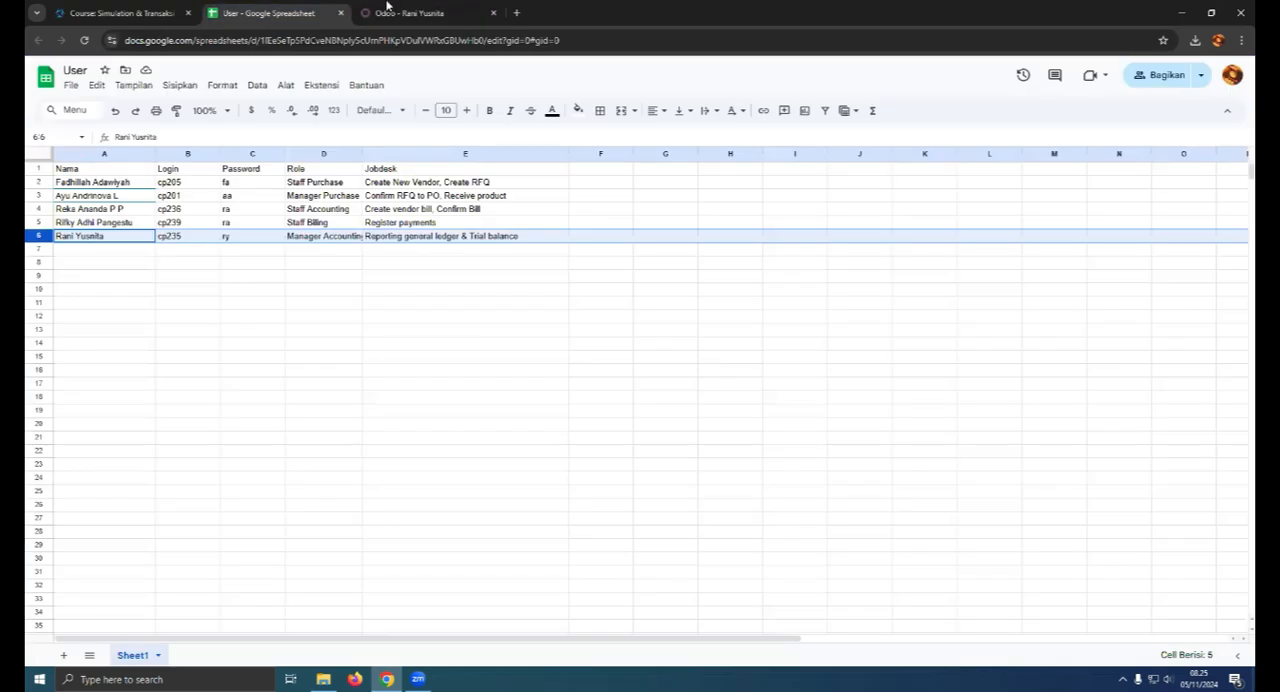
click(386, 8)
- Clear the Manager Accounting user's Sales and Project access rights and choose Advisor for the Accounting access right
click(177, 352)
click(177, 369)
click(600, 354)
click(592, 369)
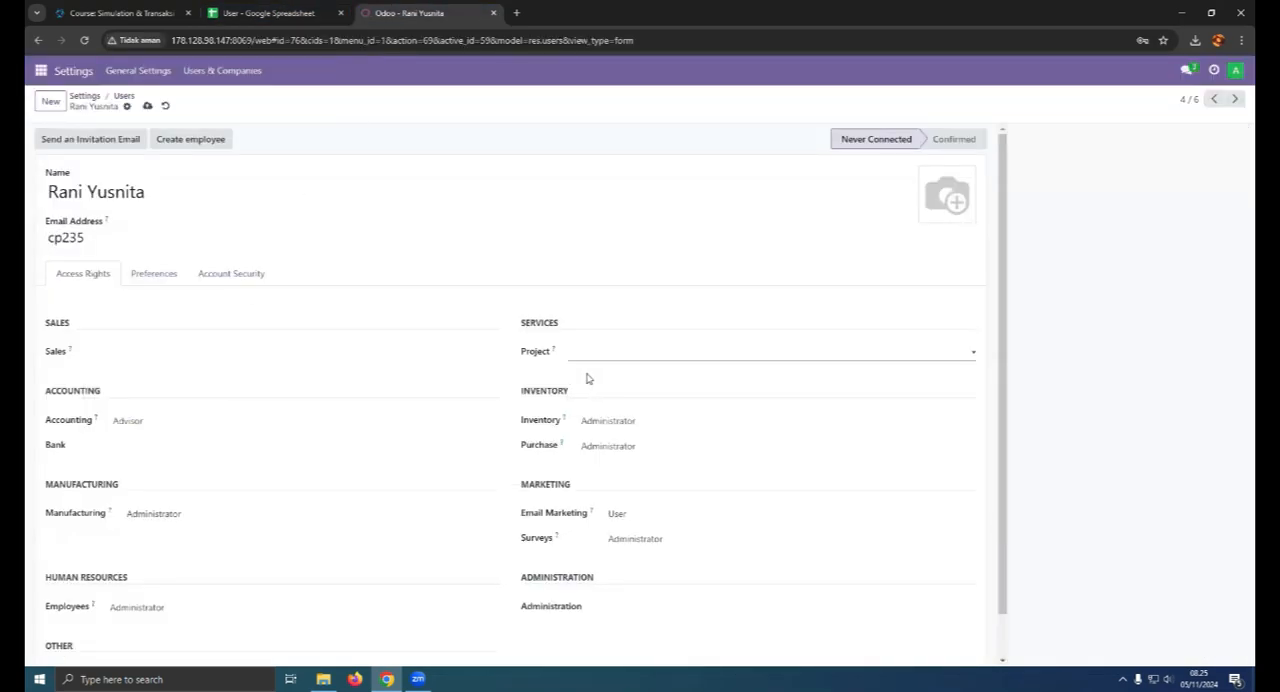
click(150, 420)
click(145, 508)
- Clear the Manager Accounting user's Inventory and Purchase access rights
click(607, 424)
click(612, 438)
click(614, 471)
click(614, 488)
click(613, 490)
click(613, 508)
- Clear the Manager Accounting user's Email Marketing and Surveys access rights
scroll(654, 494, down, 1)
click(654, 494)
click(654, 512)
click(645, 522)
click(645, 543)
- Clear the Manager Accounting user's Manufacturing and Employees access rights and save the record
click(250, 497)
click(249, 516)
click(174, 560)
click(187, 578)
scroll(606, 555, up, 1)
click(147, 106)
scroll(588, 505, down, 1)
scroll(588, 505, up, 1)
scroll(580, 500, down, 1)
scroll(575, 496, up, 1)
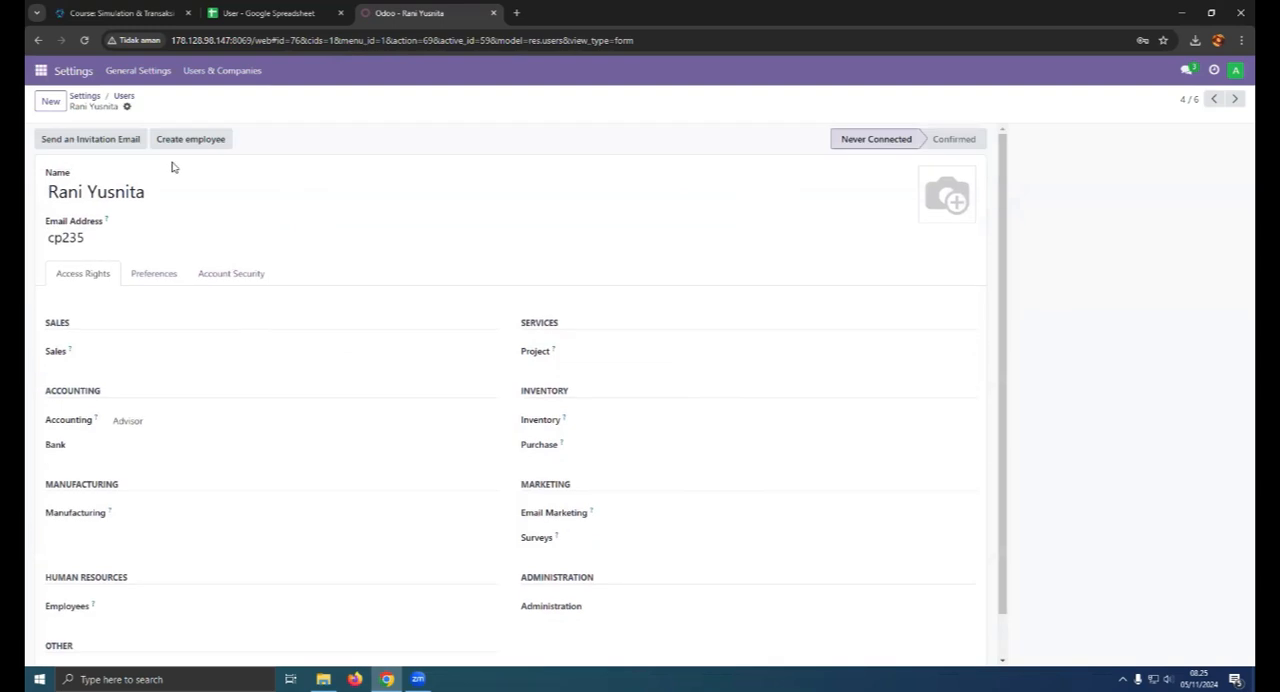
- Return to the Users list, select every user except Administrator and start the Change Password action for them
click(122, 99)
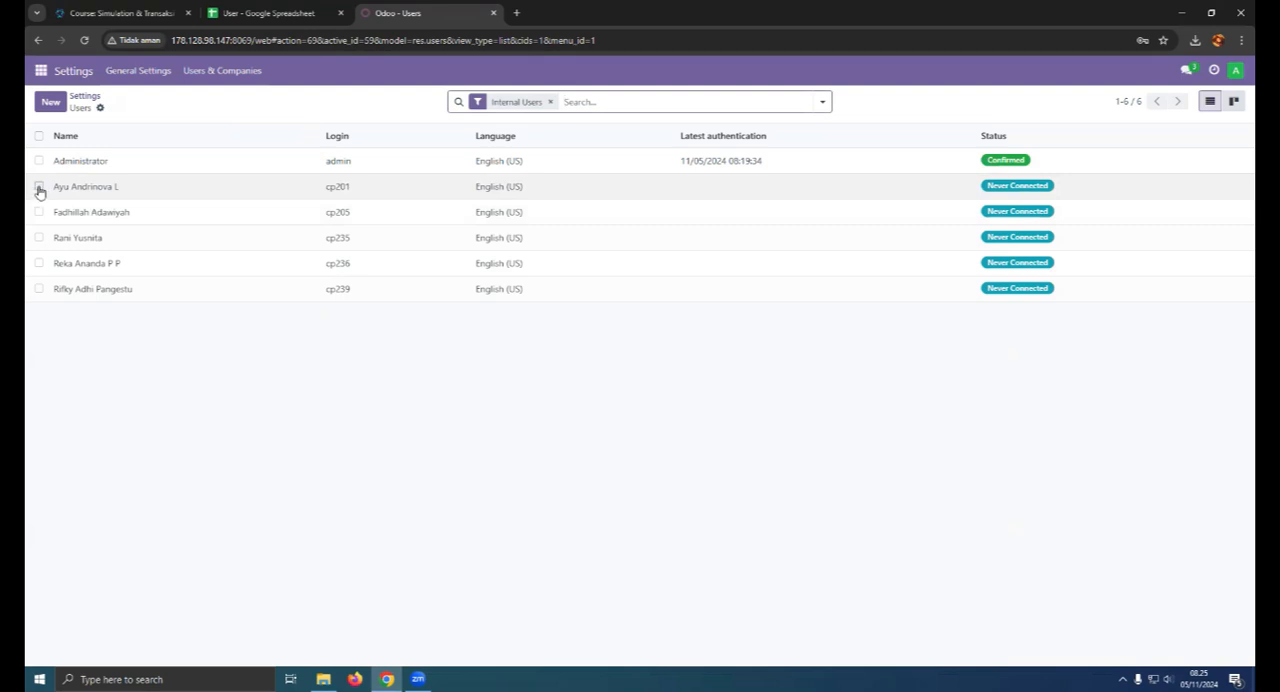
drag(39, 191, 40, 289)
click(678, 101)
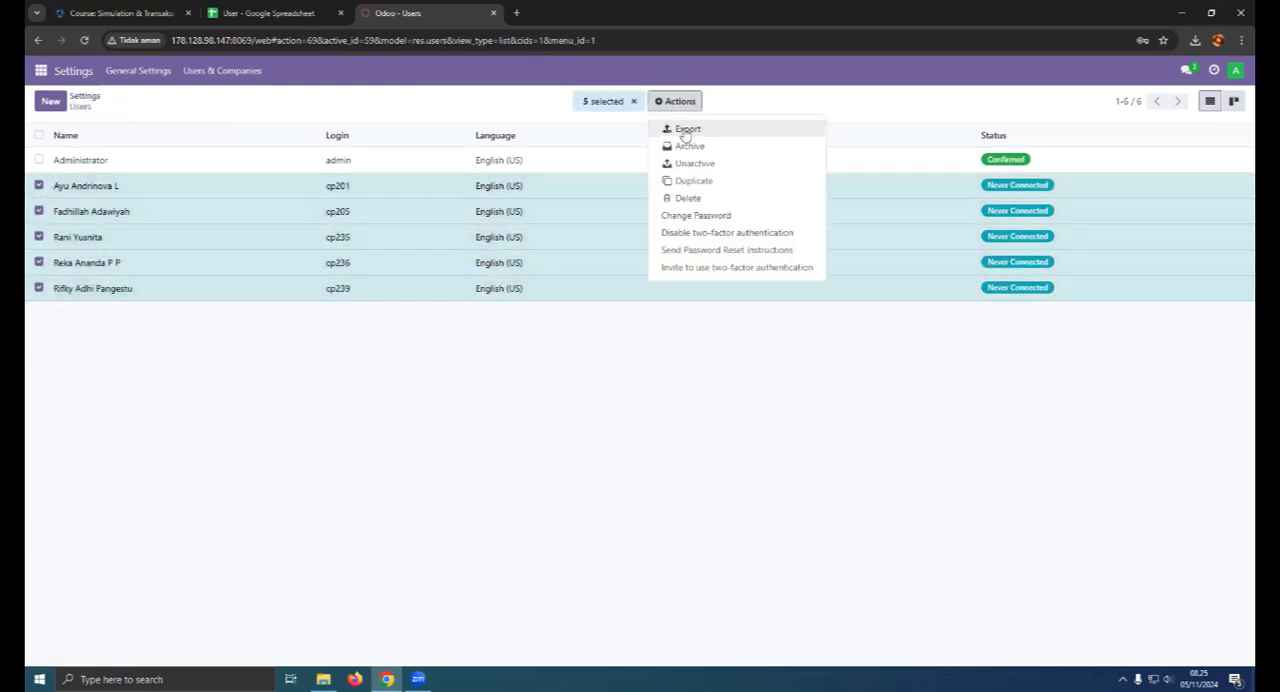
click(699, 215)
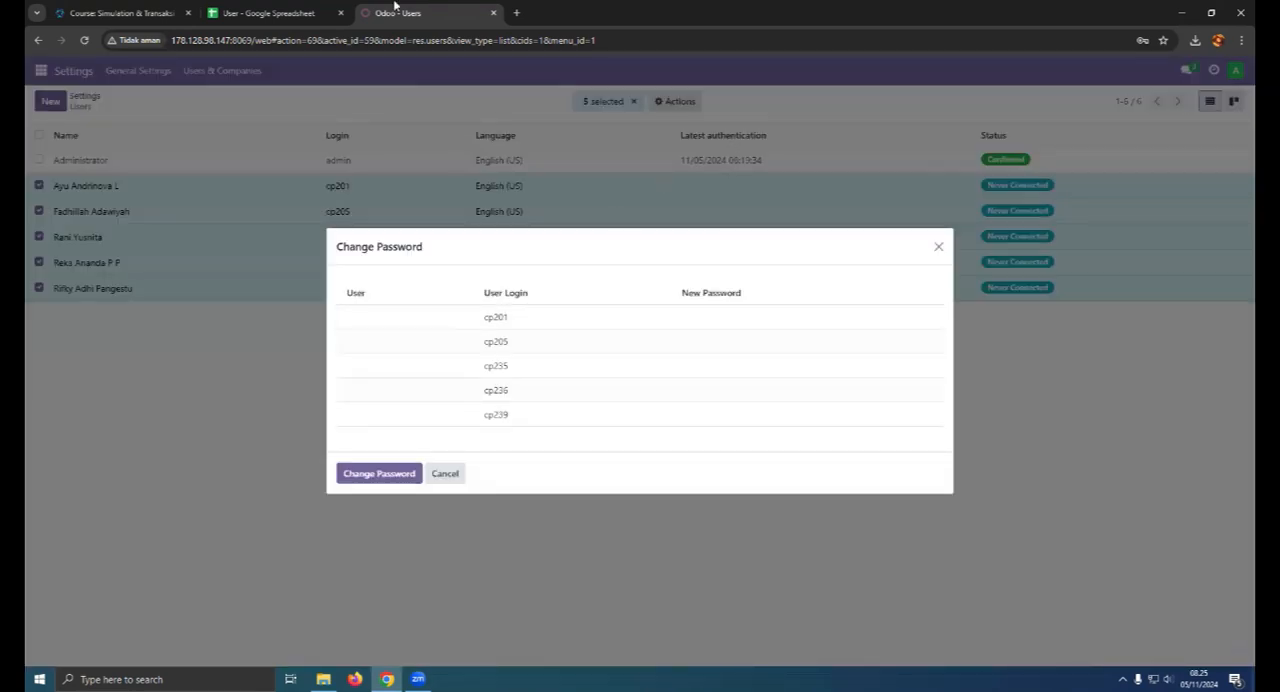
- Enter the Manager Purchase user's new password as given in the spreadsheet
click(272, 14)
click(430, 13)
click(711, 318)
- Enter the new passwords of the Staff Purchase and Manager Accounting users as given in the spreadsheet
click(276, 10)
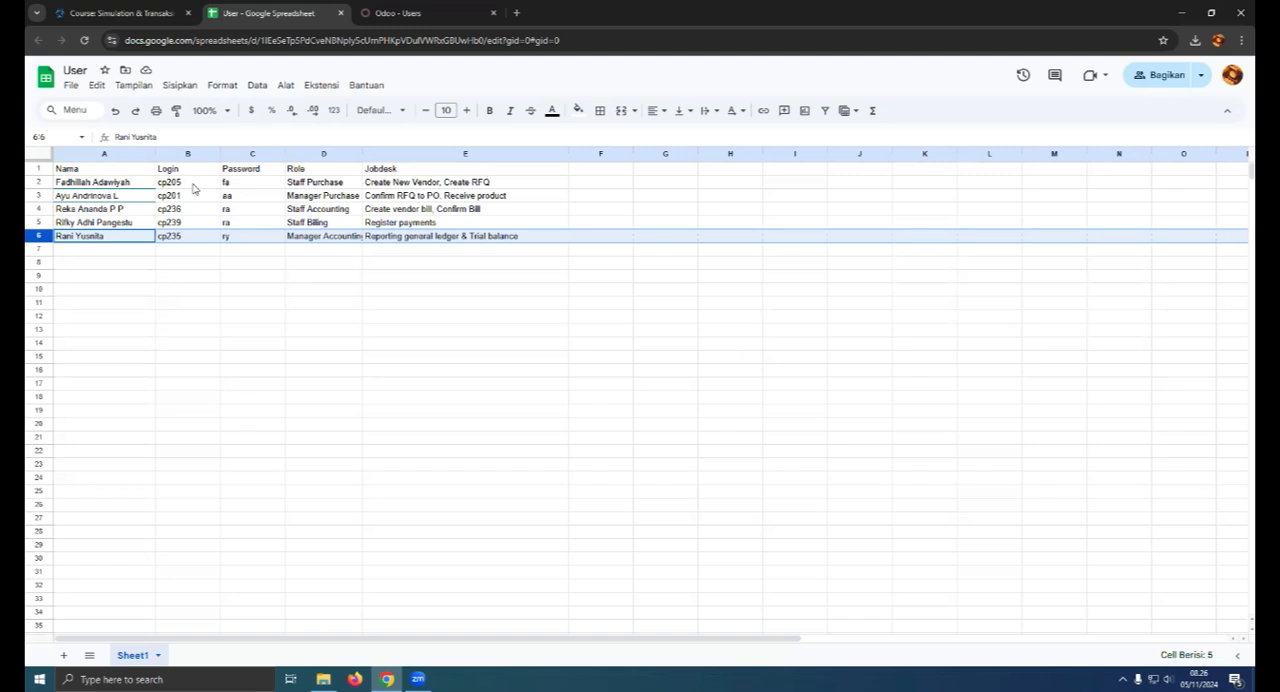
click(398, 13)
click(698, 341)
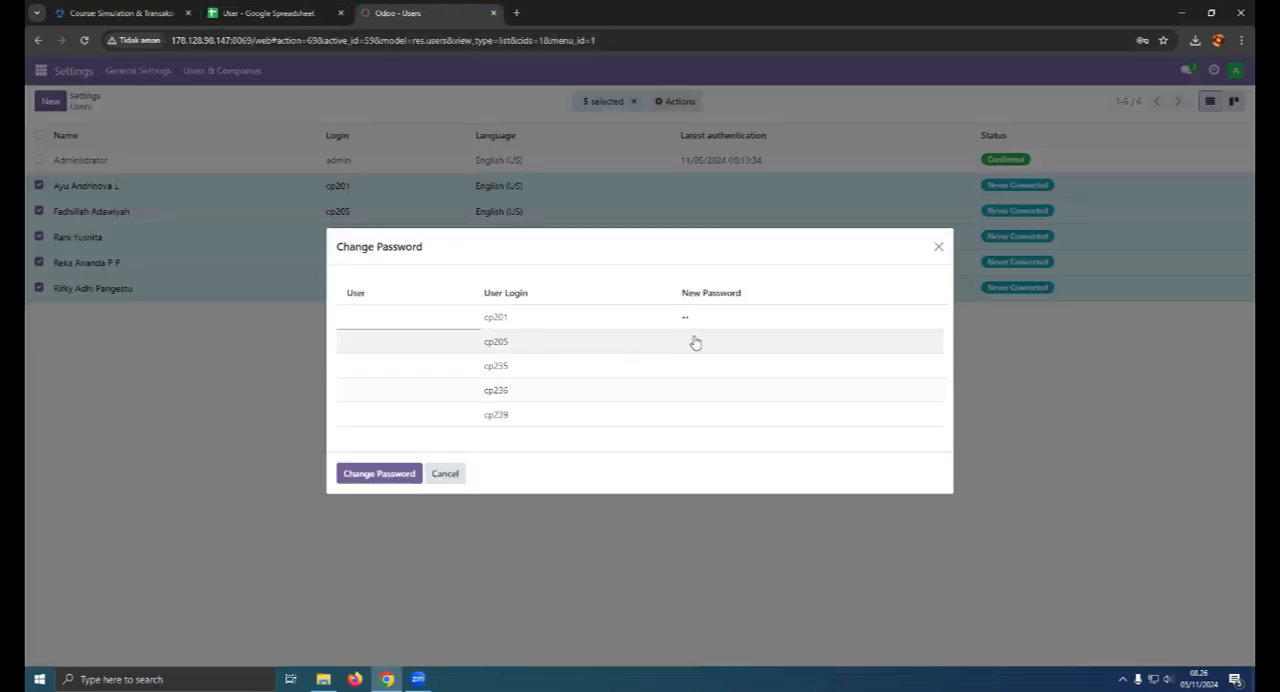
click(268, 13)
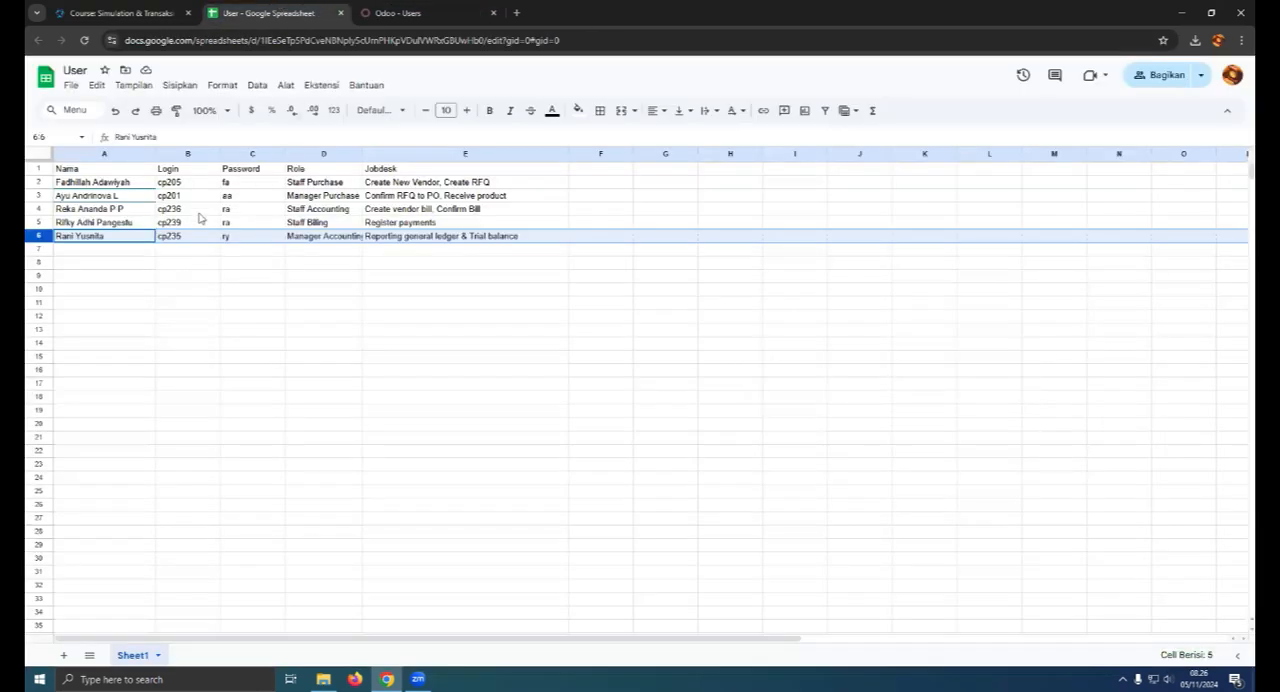
click(398, 13)
click(730, 366)
text(ry)
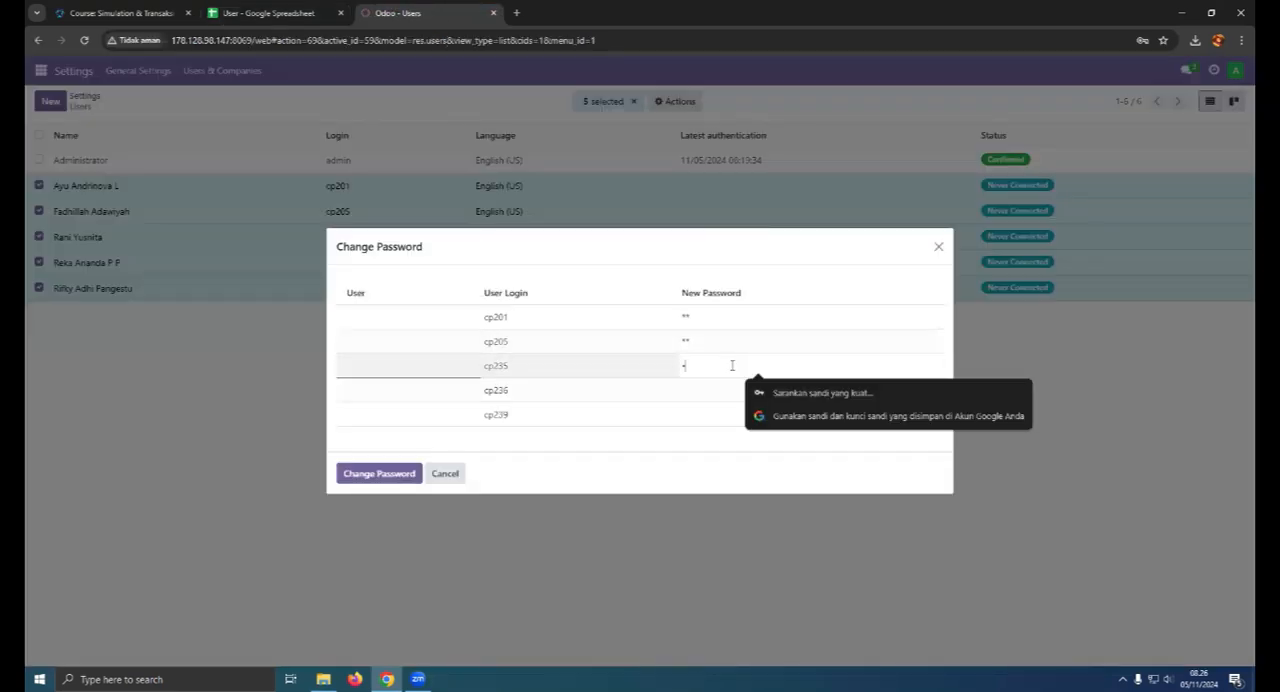
- Enter the new passwords of the Staff Accounting and Staff Billing users as given in the spreadsheet
click(688, 394)
click(268, 13)
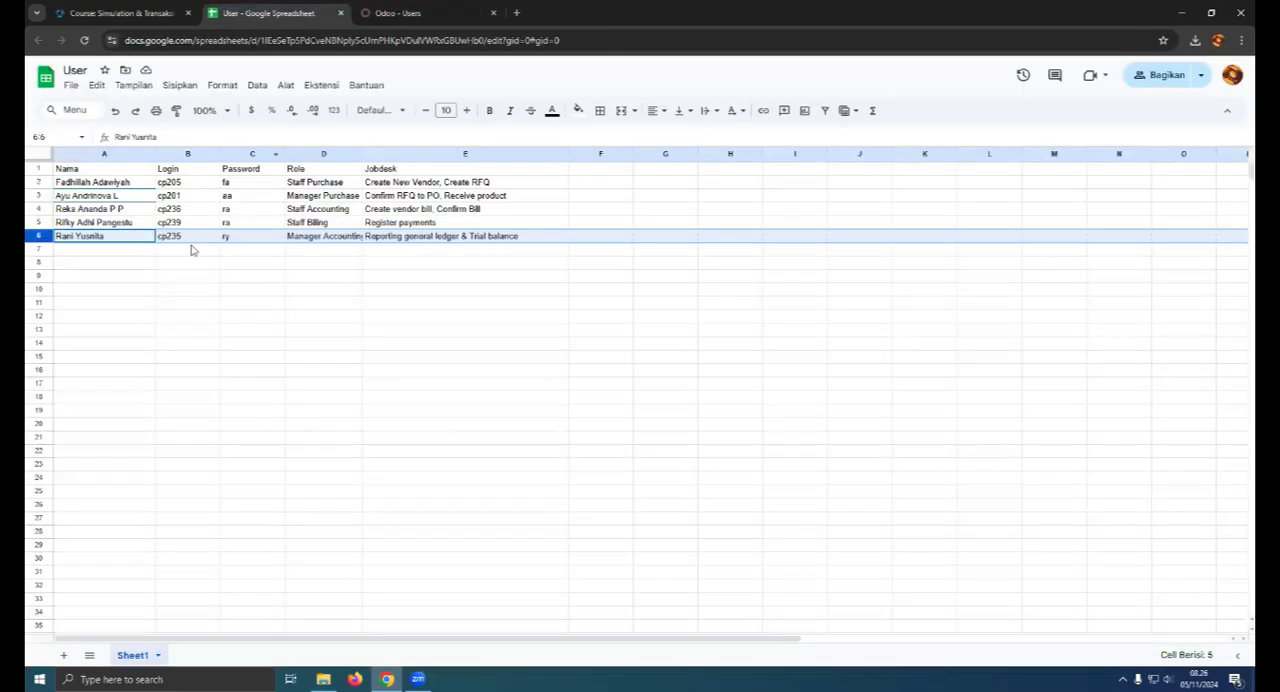
click(374, 20)
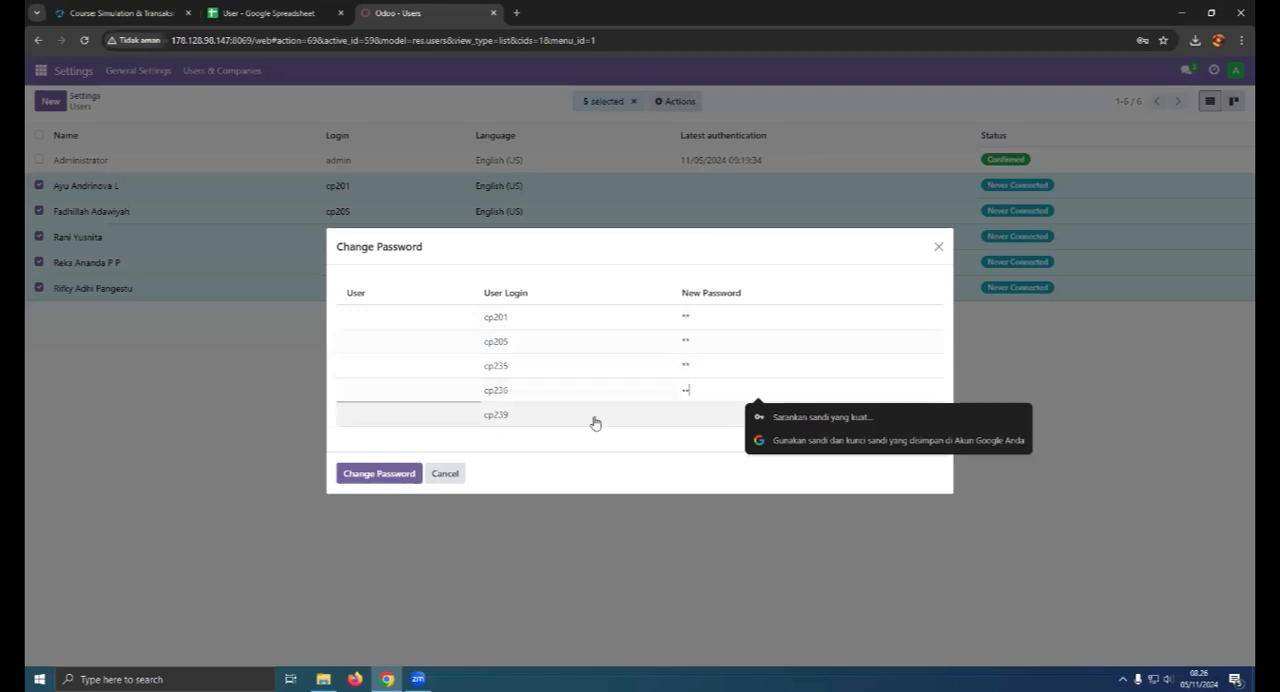
click(268, 13)
click(398, 13)
click(751, 415)
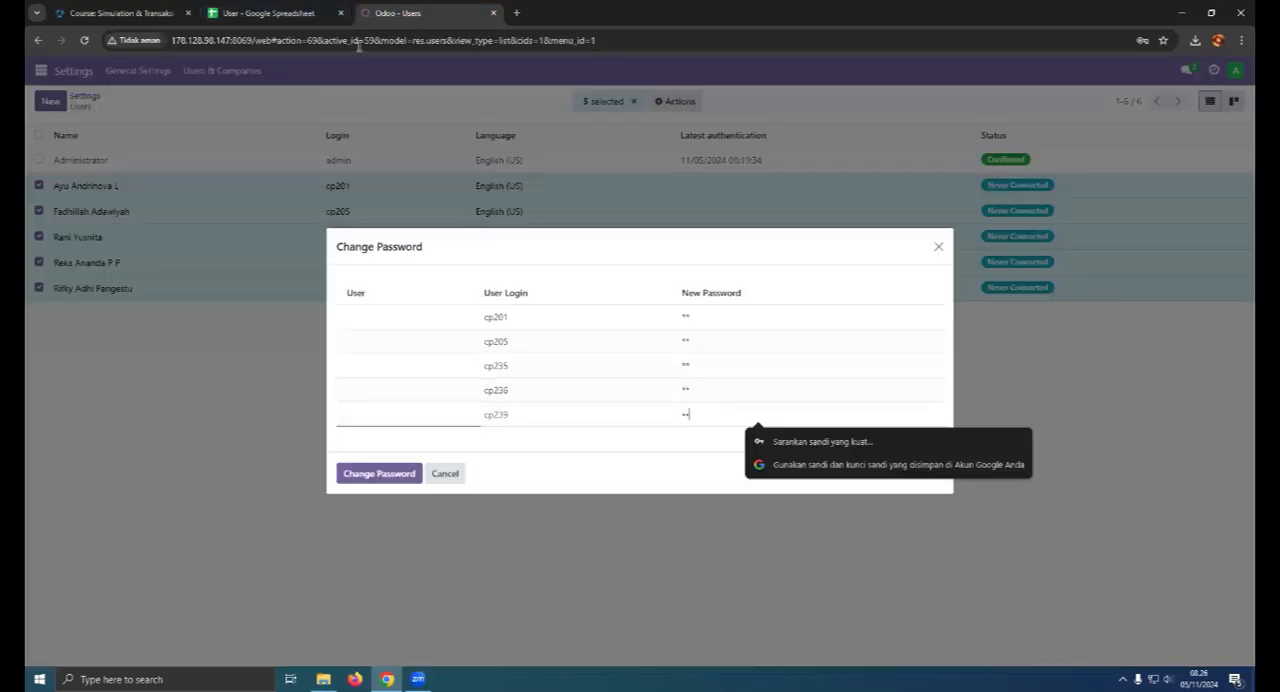
- Recheck the entries against the spreadsheet, then apply the password changes and decline to store the password in the browser
click(268, 13)
click(405, 11)
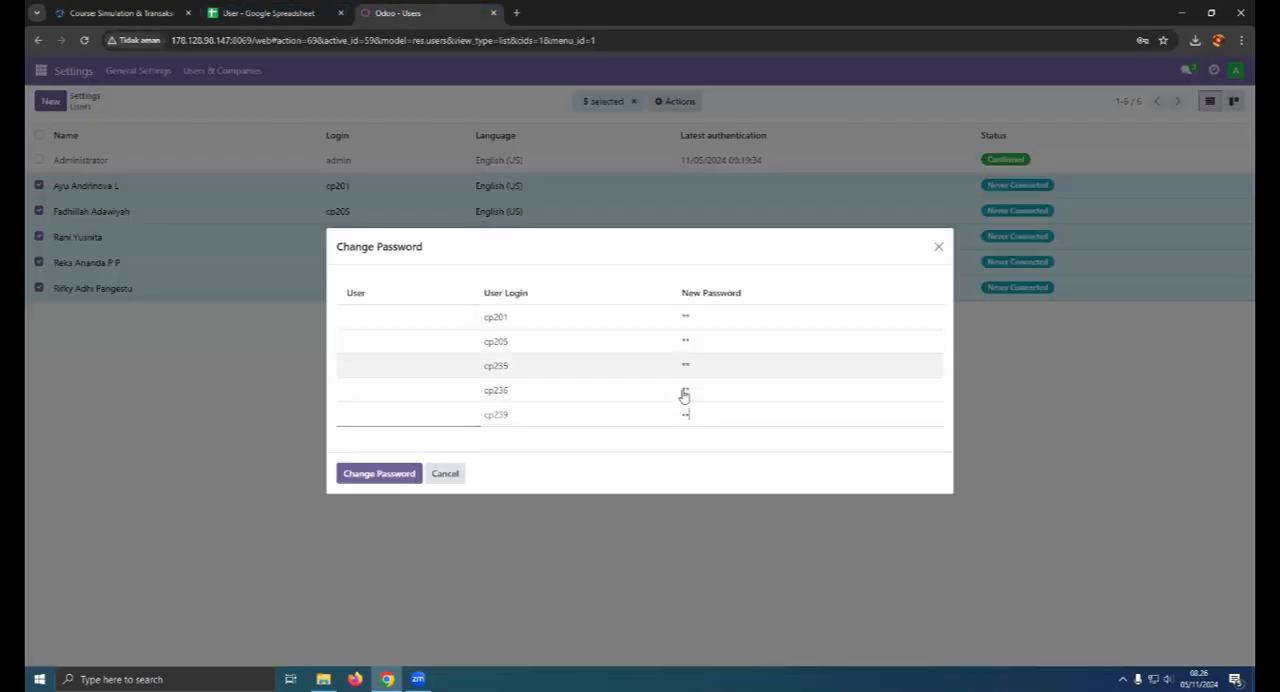
click(397, 476)
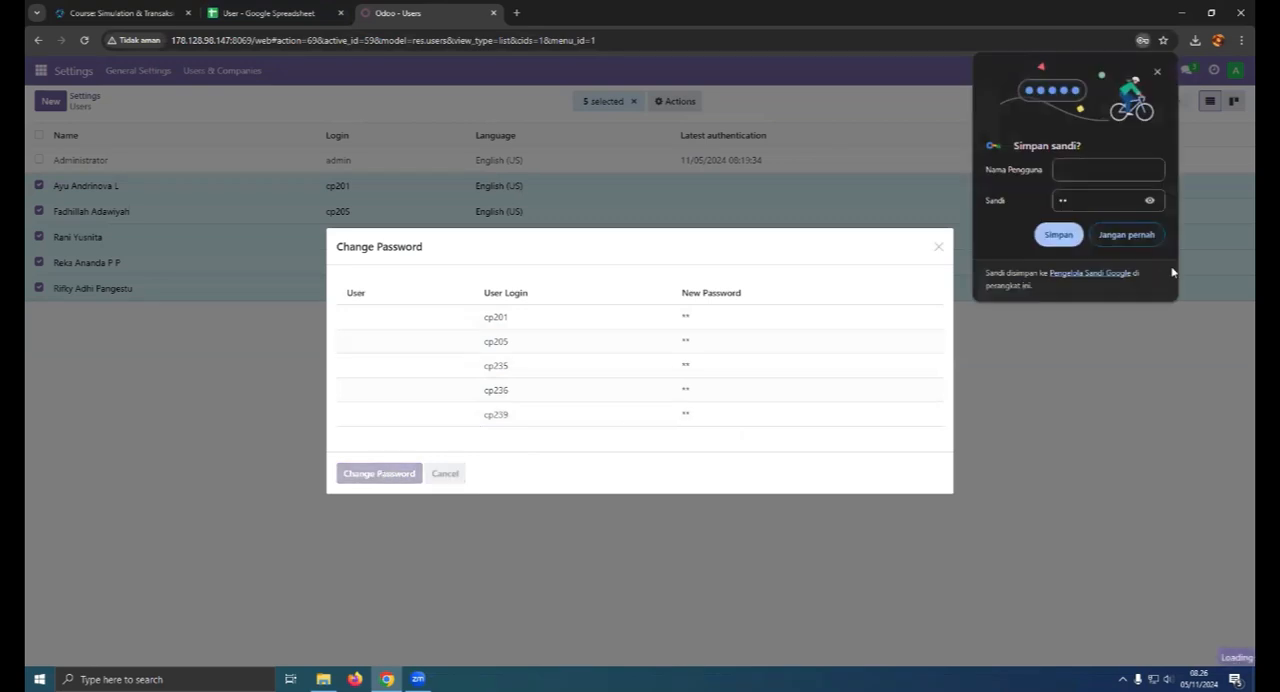
click(1140, 236)
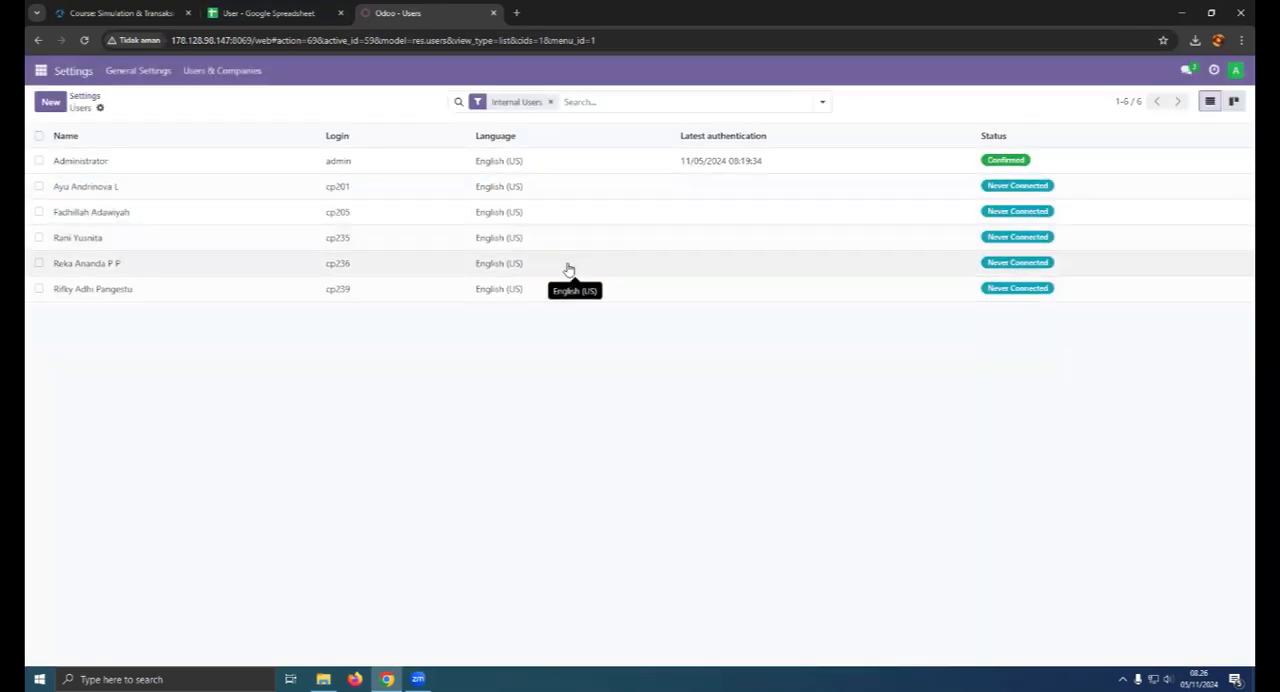
- Review the user spreadsheet, then return to Odoo and open the Discuss app
click(275, 13)
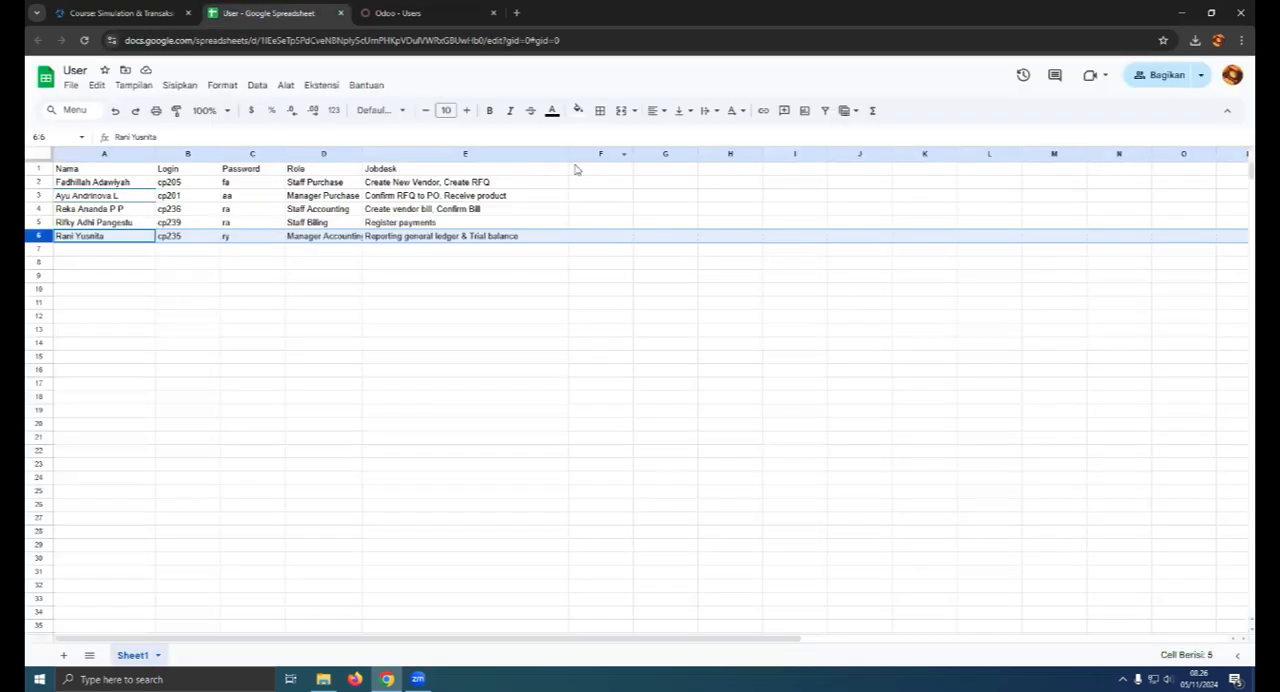
click(398, 13)
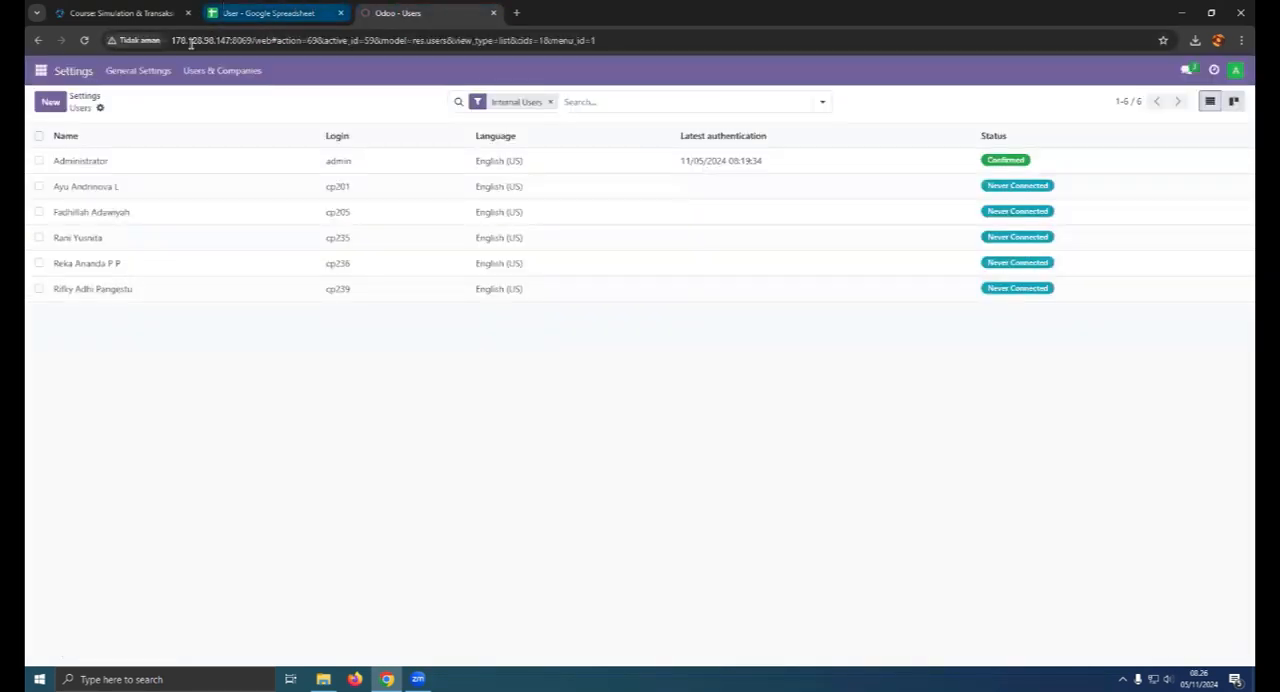
click(41, 70)
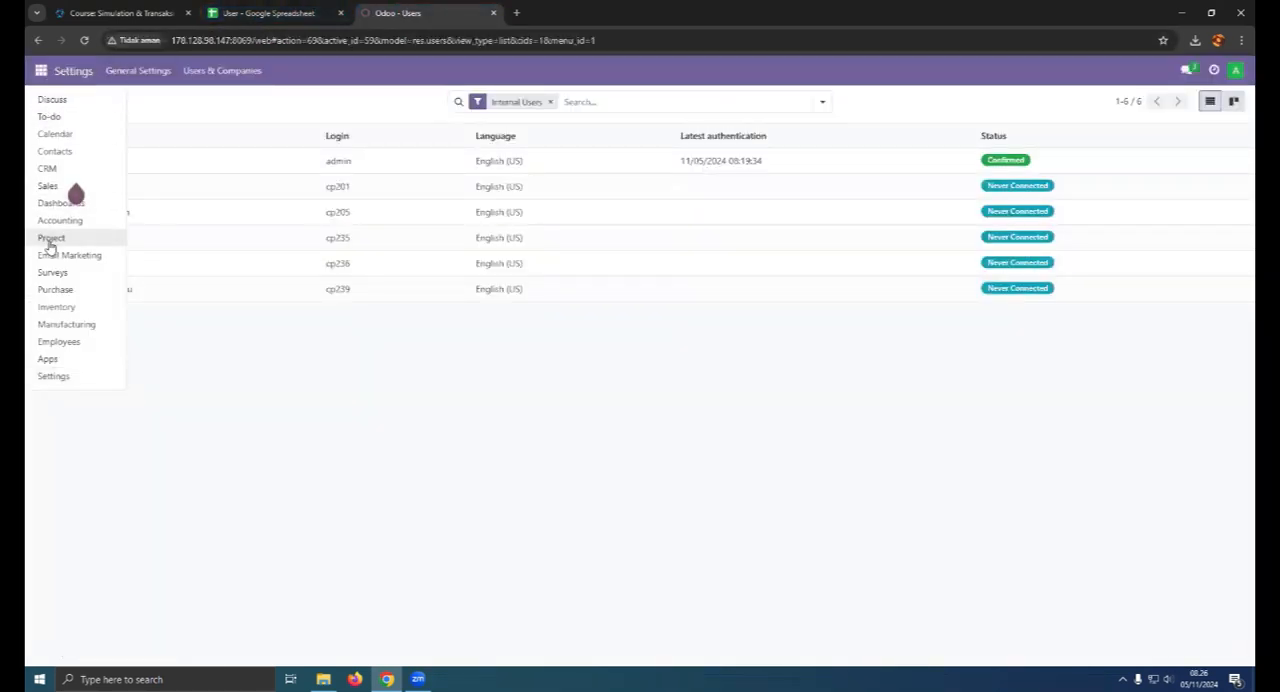
click(52, 100)
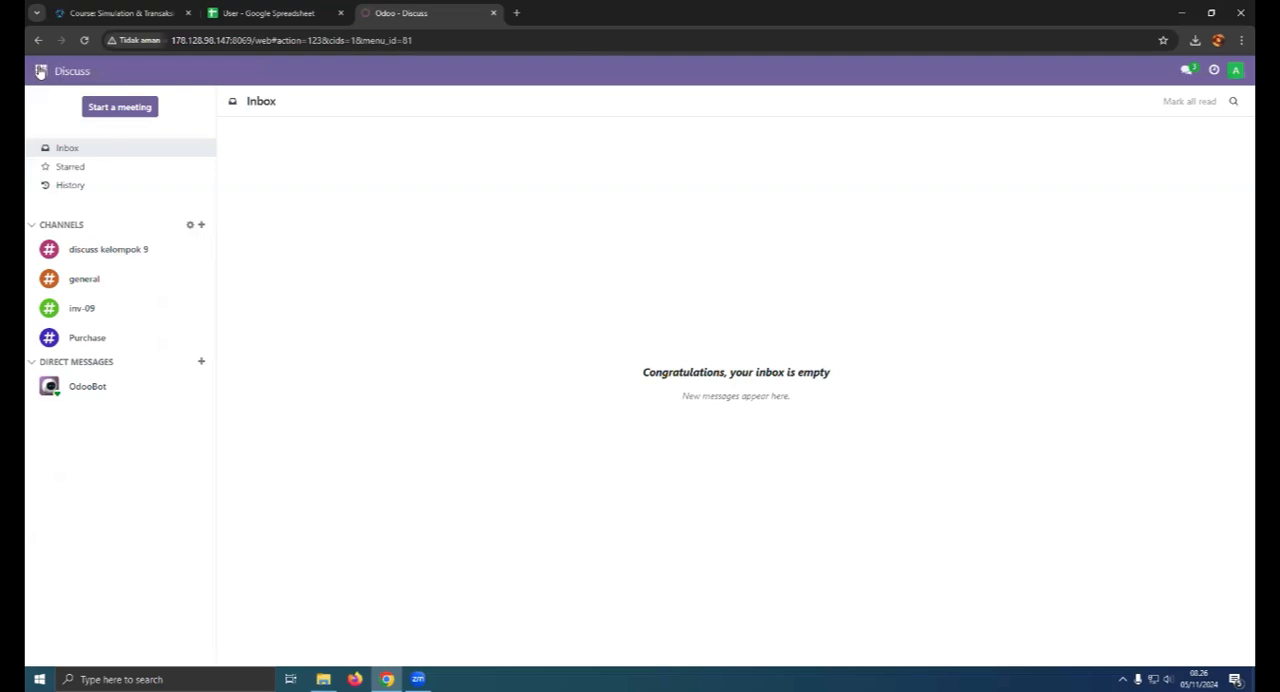
click(201, 228)
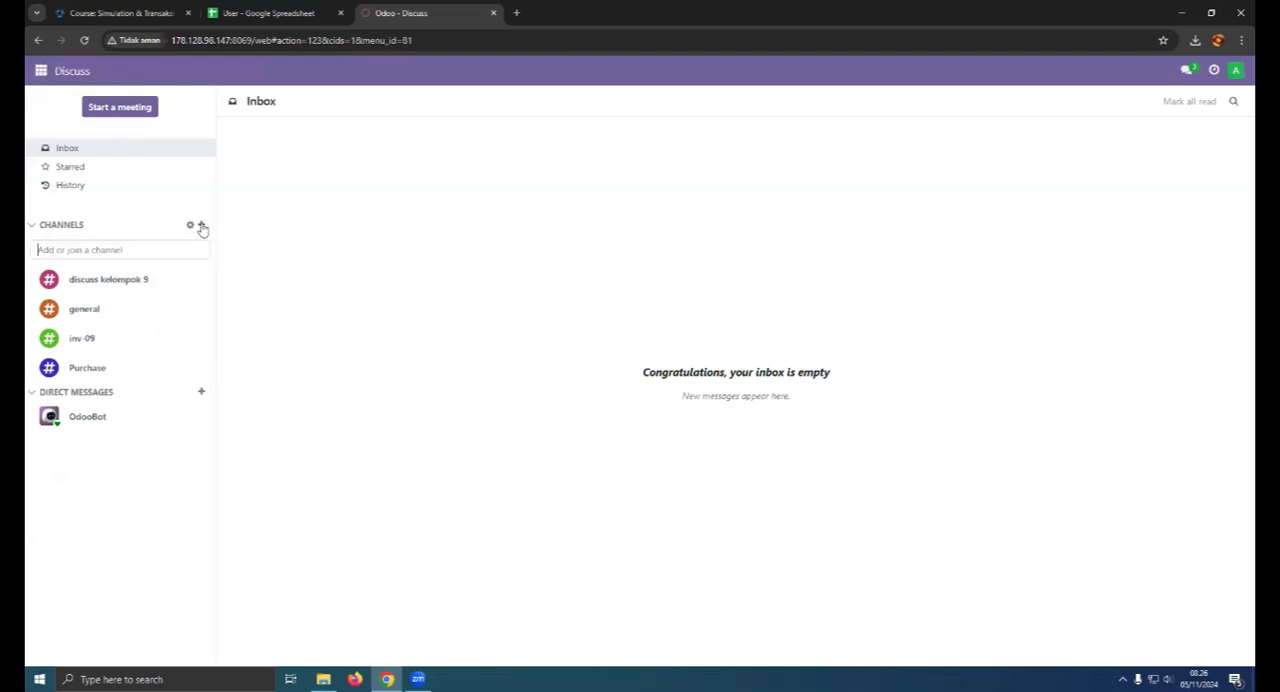
click(189, 226)
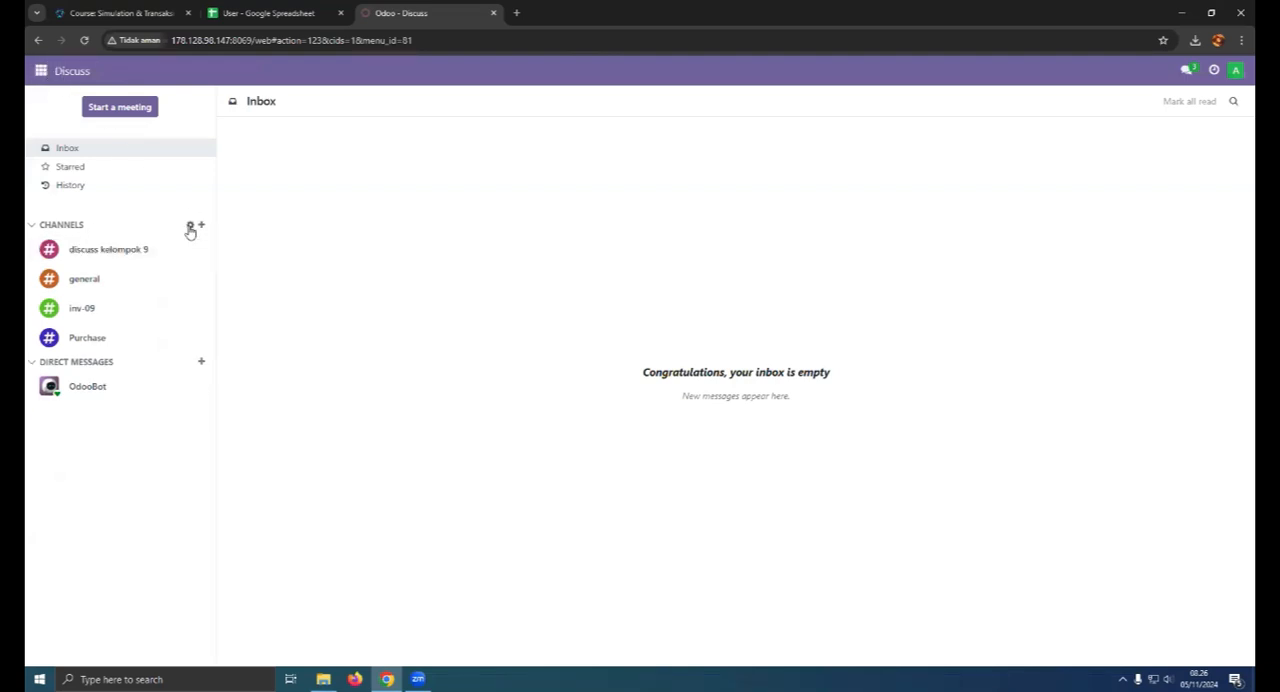
click(38, 40)
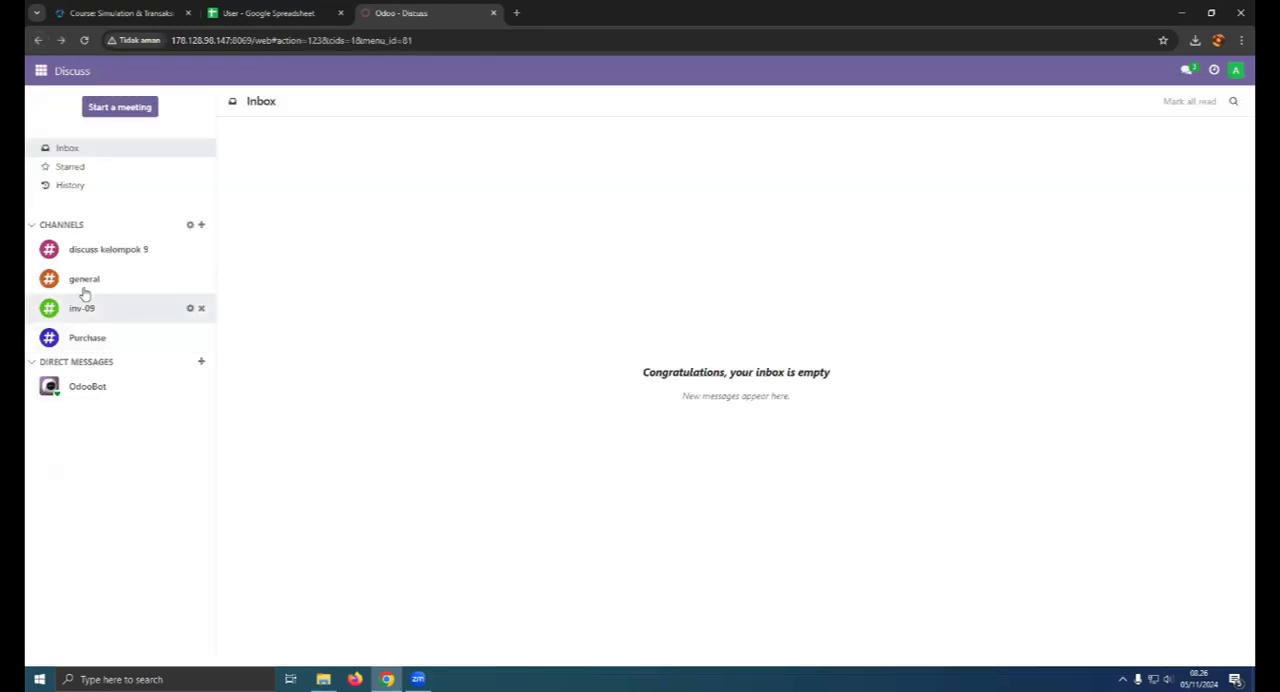
- Create a new discussion channel named "acc-10"
click(201, 225)
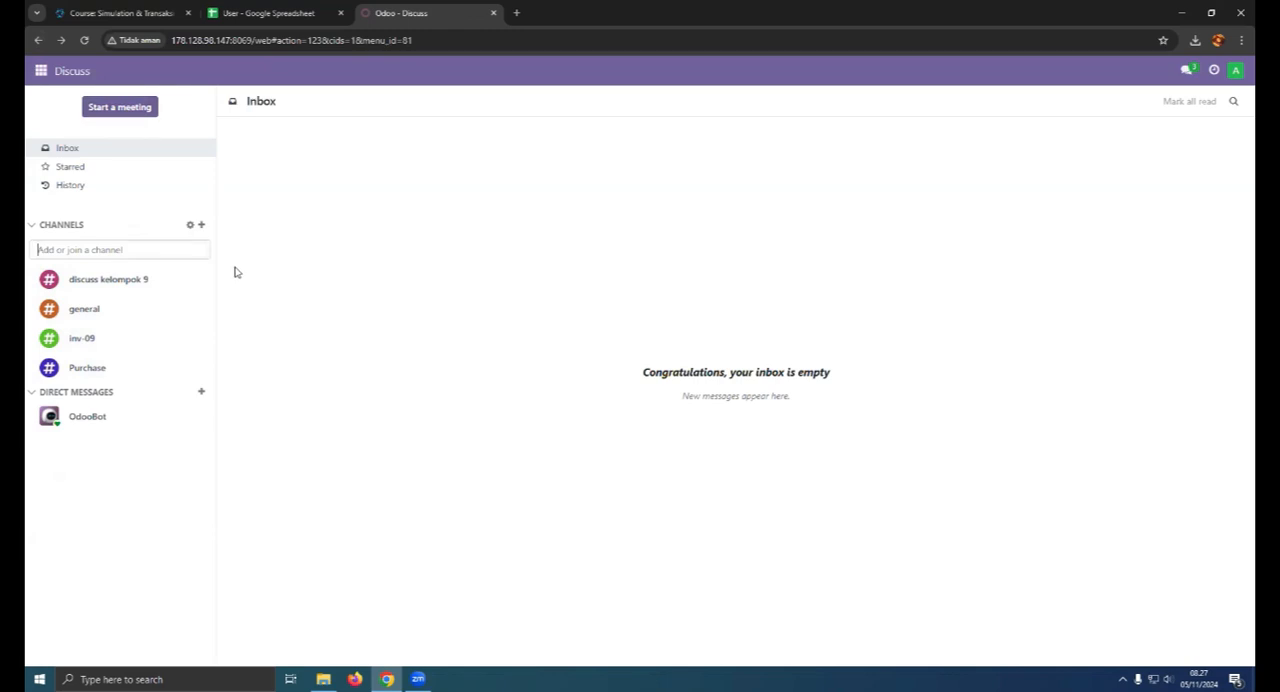
text(acc)
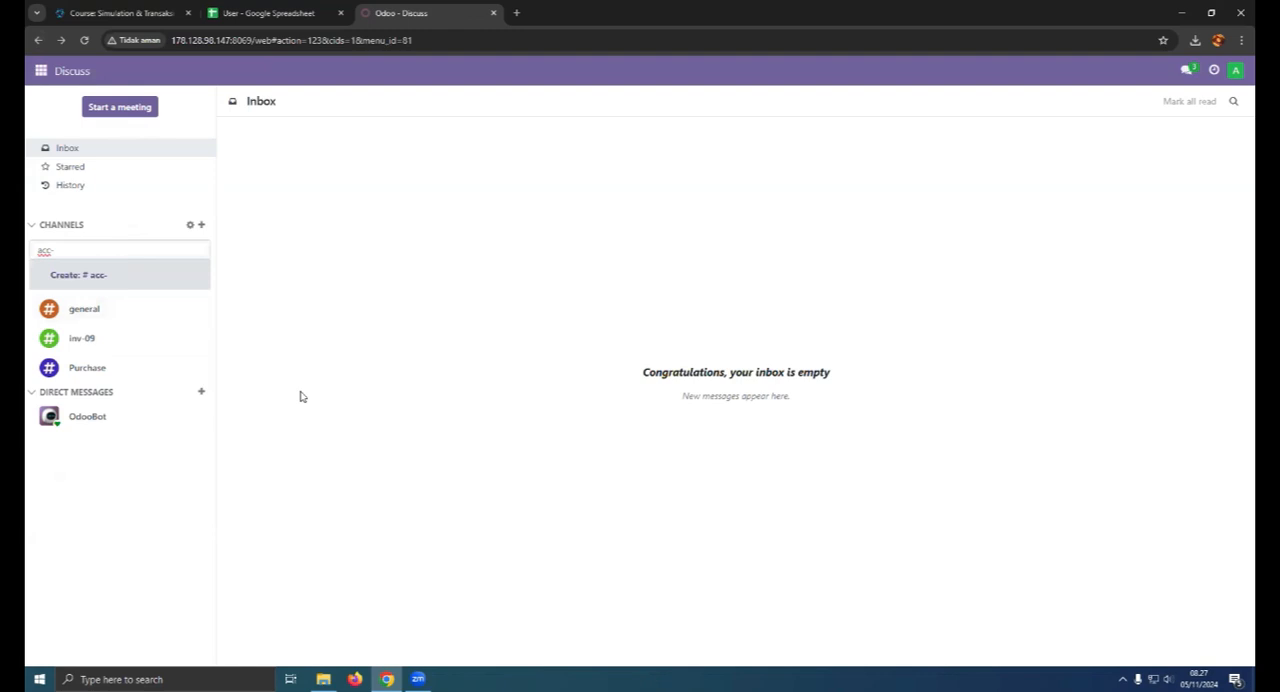
text(-10)
key(Return)
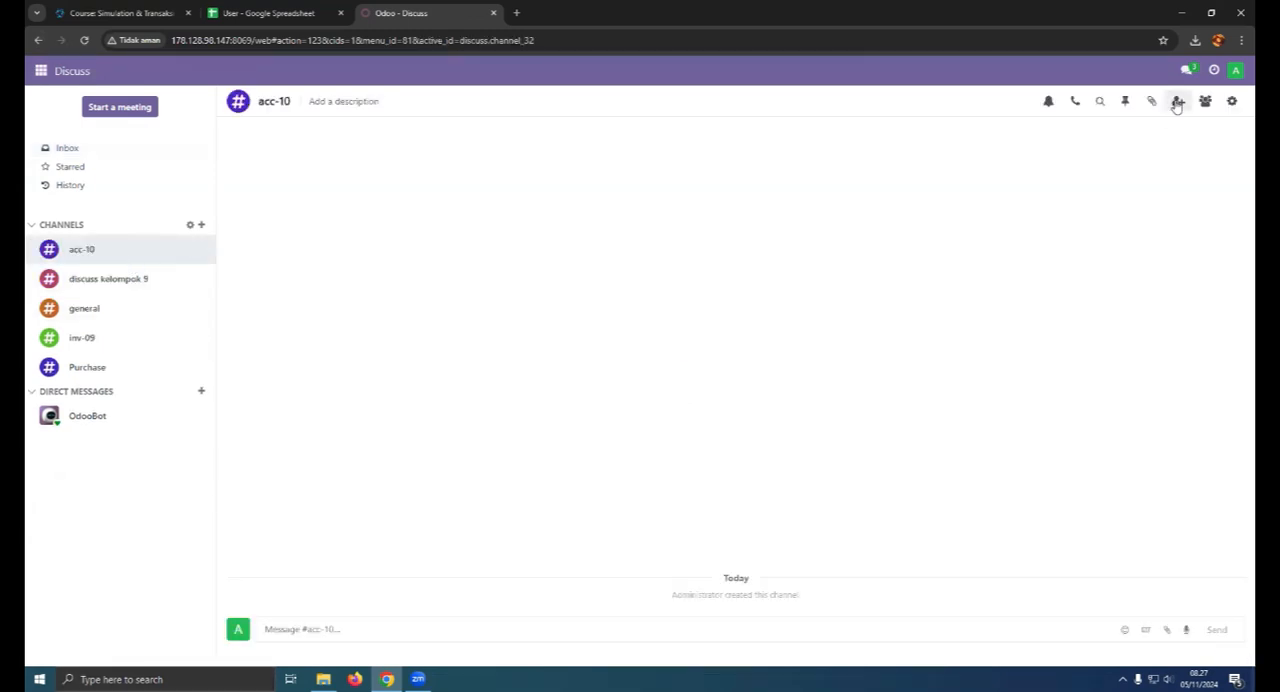
- Invite all five imported users to the acc-10 channel
click(1178, 101)
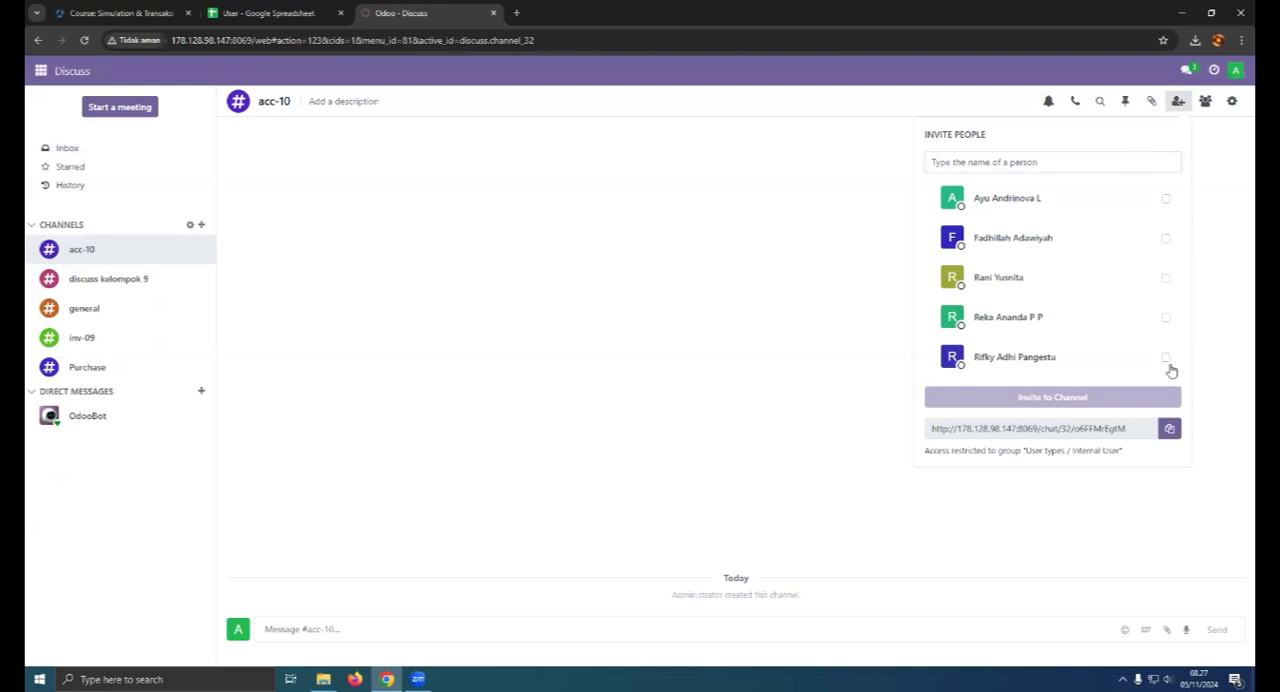
click(1097, 197)
click(1070, 238)
click(1052, 278)
click(1036, 322)
click(1040, 360)
scroll(1050, 385, down, 2)
click(1092, 448)
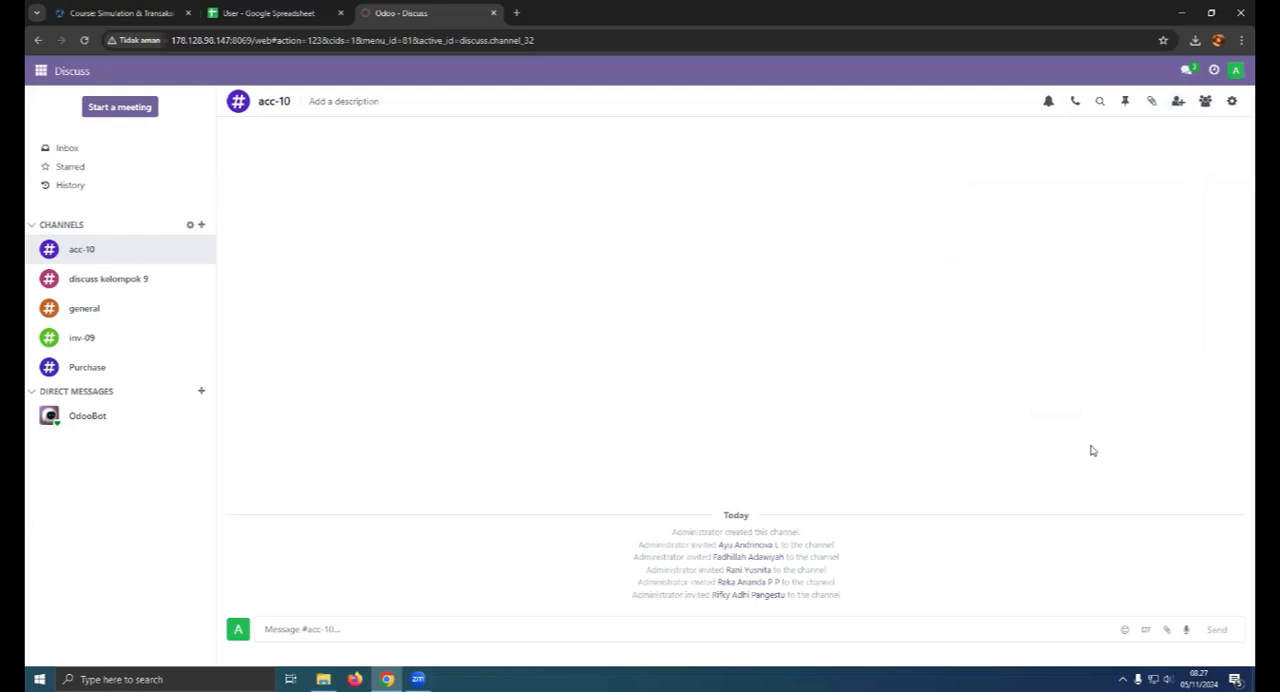
- Post the messages "test" and "halo" in the acc-10 channel
click(390, 636)
text(test)
key(Return)
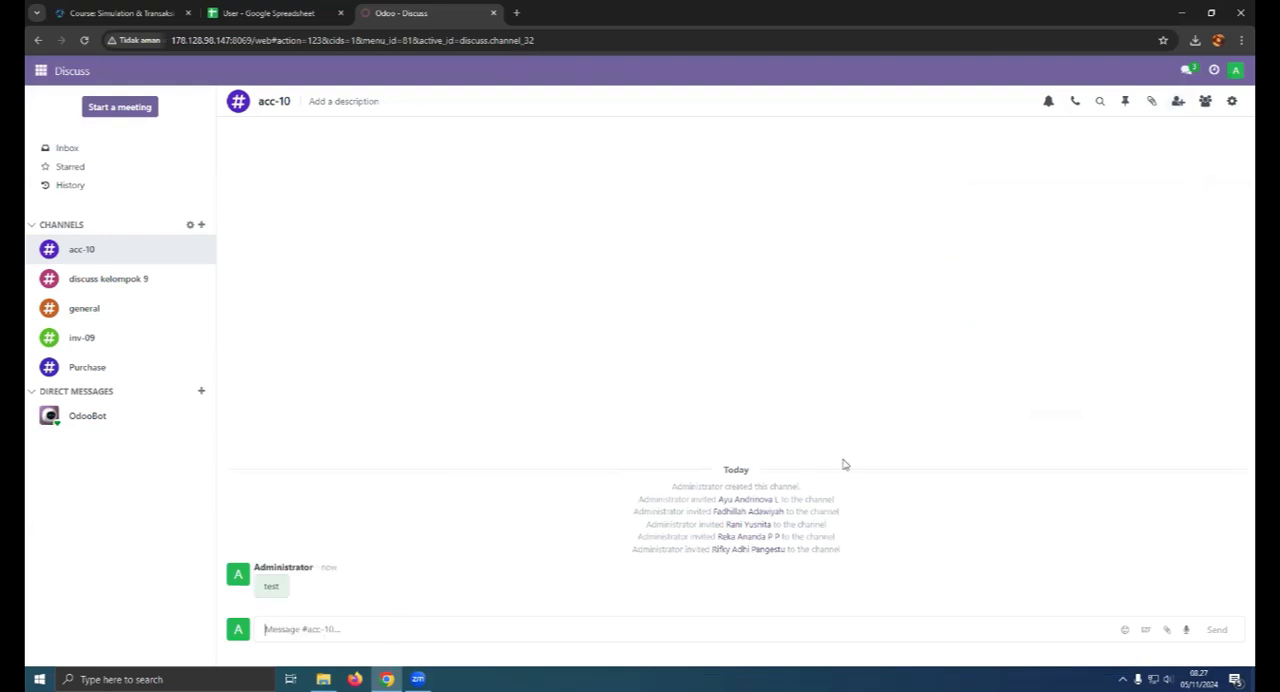
text(halo)
key(Return)
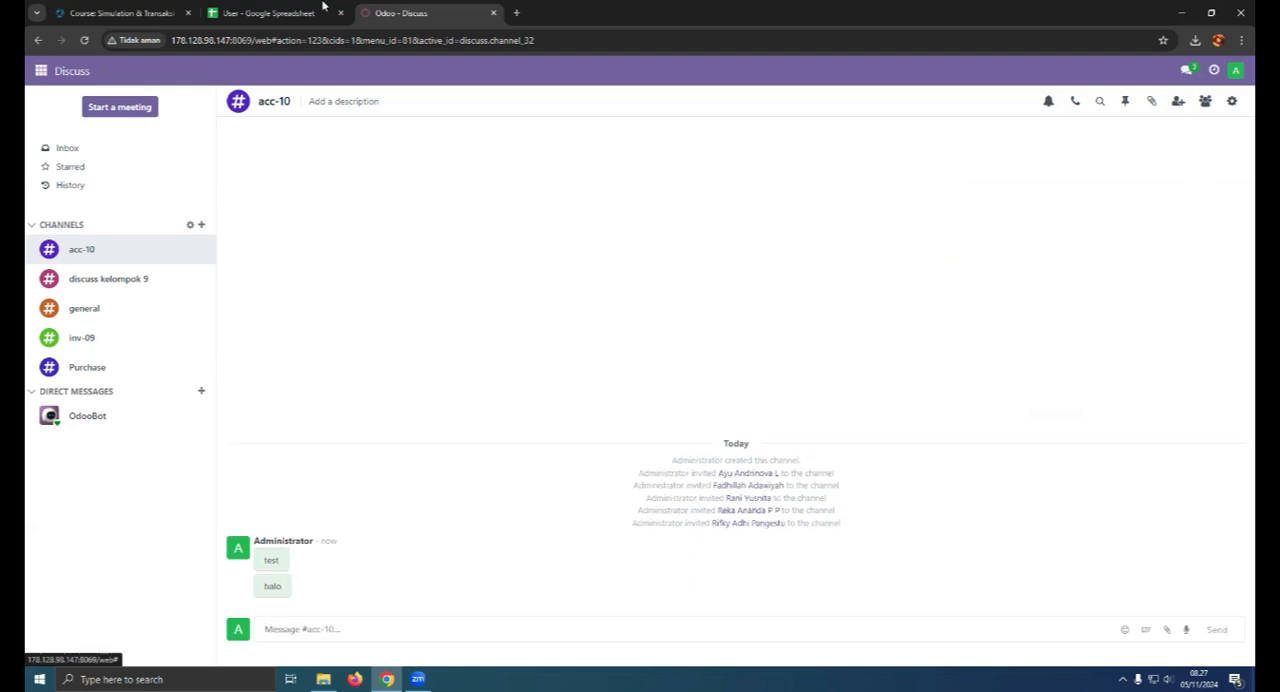
- Check the roles in the spreadsheet, then create a new product in the Inventory app named "Meja Rapat"
click(275, 13)
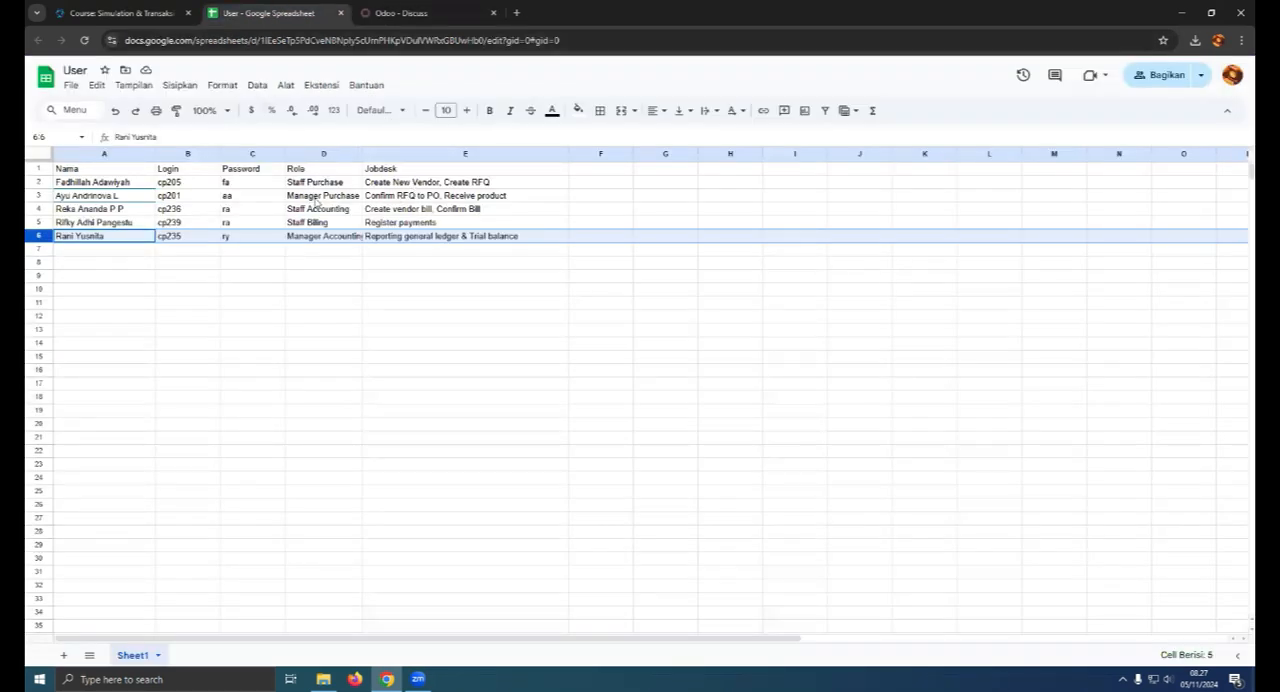
click(400, 13)
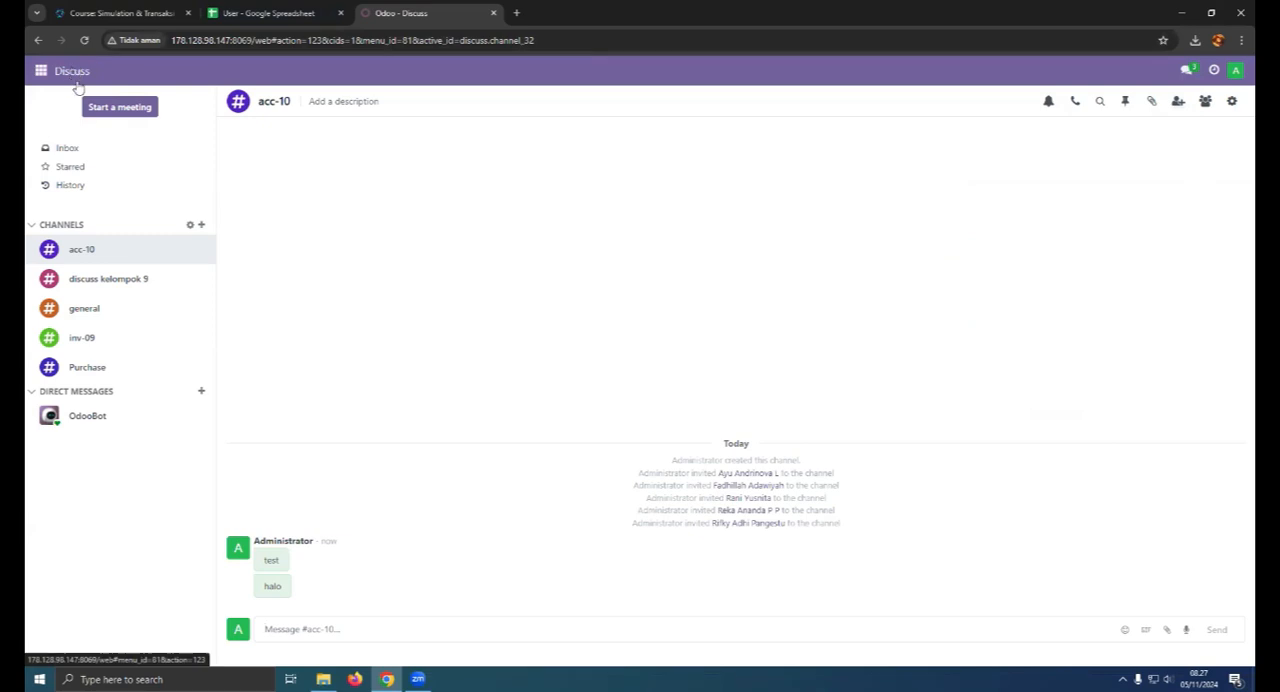
click(41, 72)
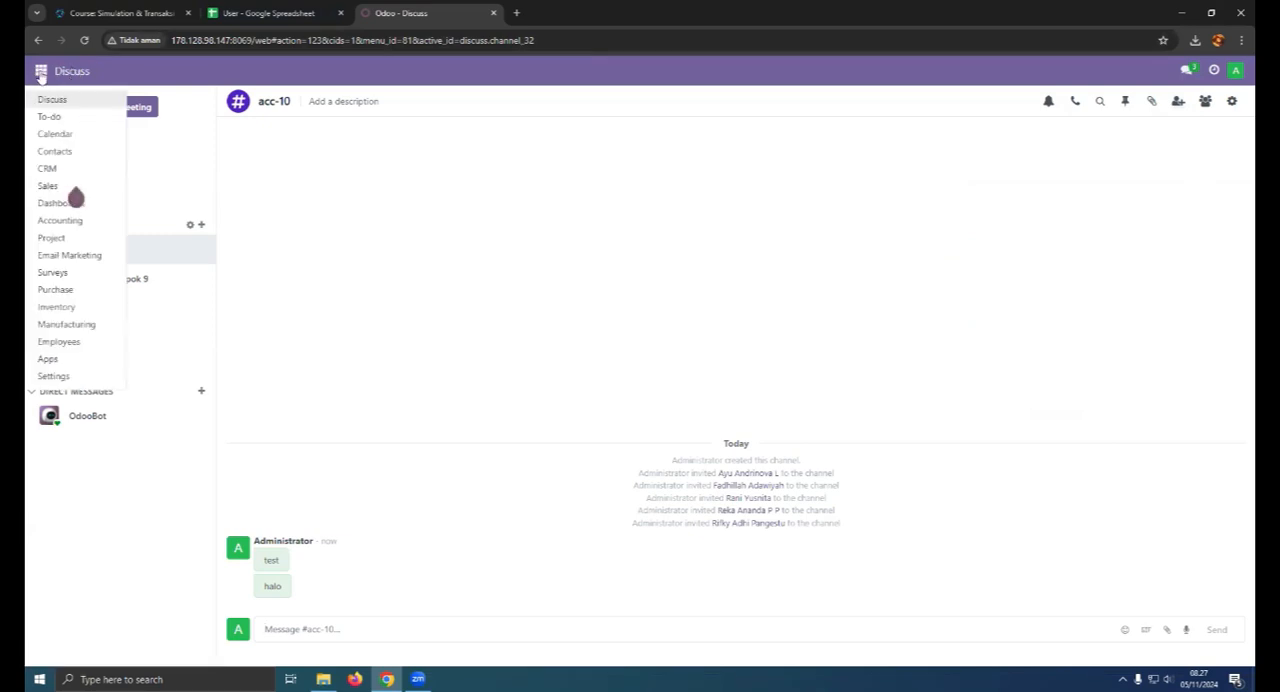
click(80, 311)
click(234, 71)
click(238, 100)
click(49, 104)
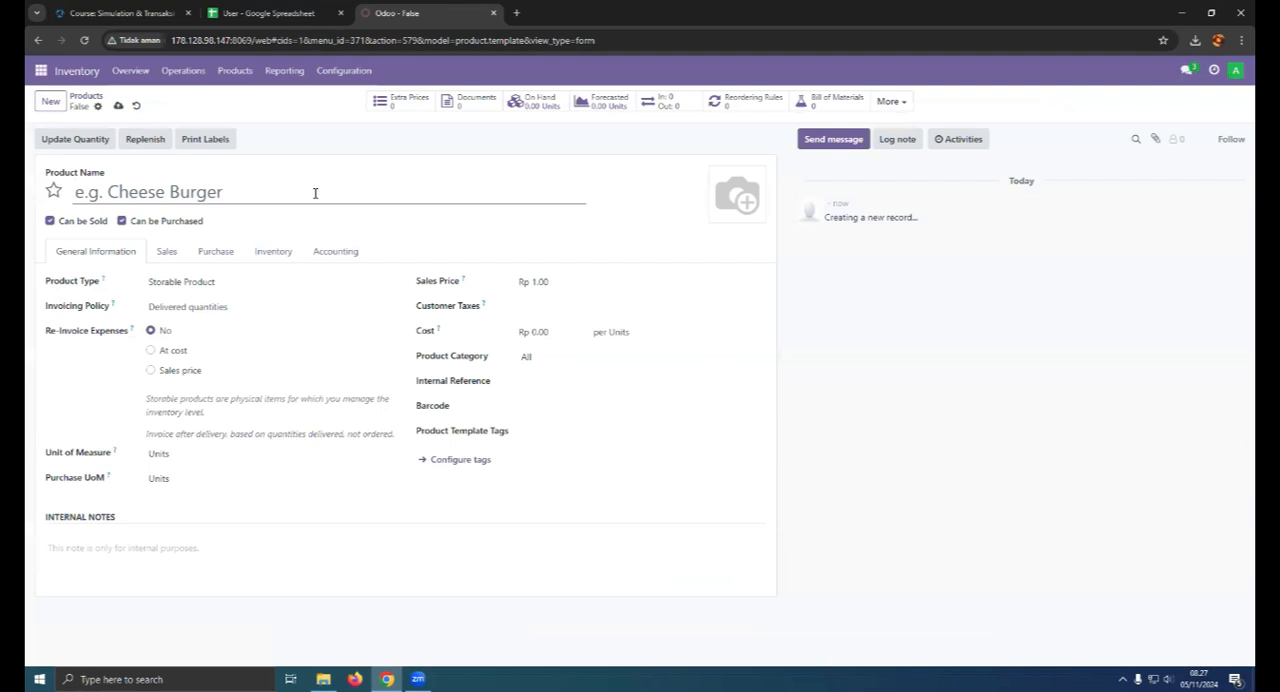
text(Meja Rapat)
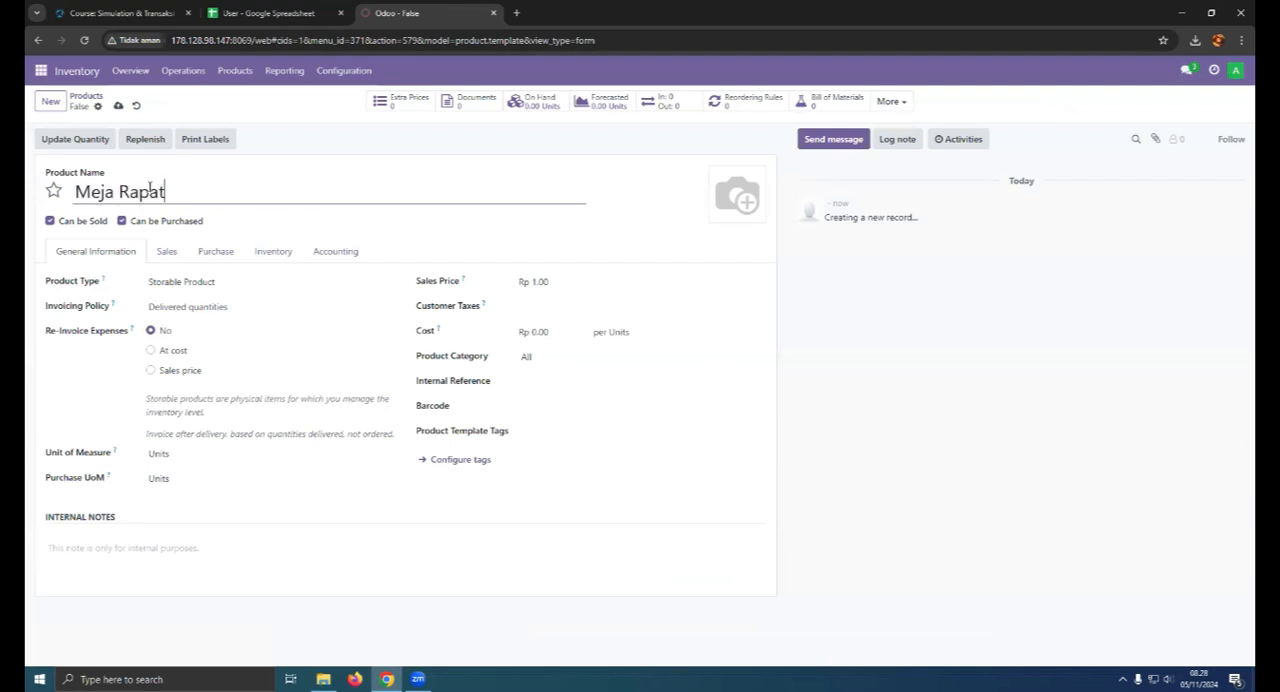
- Upload meja rapat.png from the Downloads folder as the product image, using thumbnails to identify the file
click(720, 212)
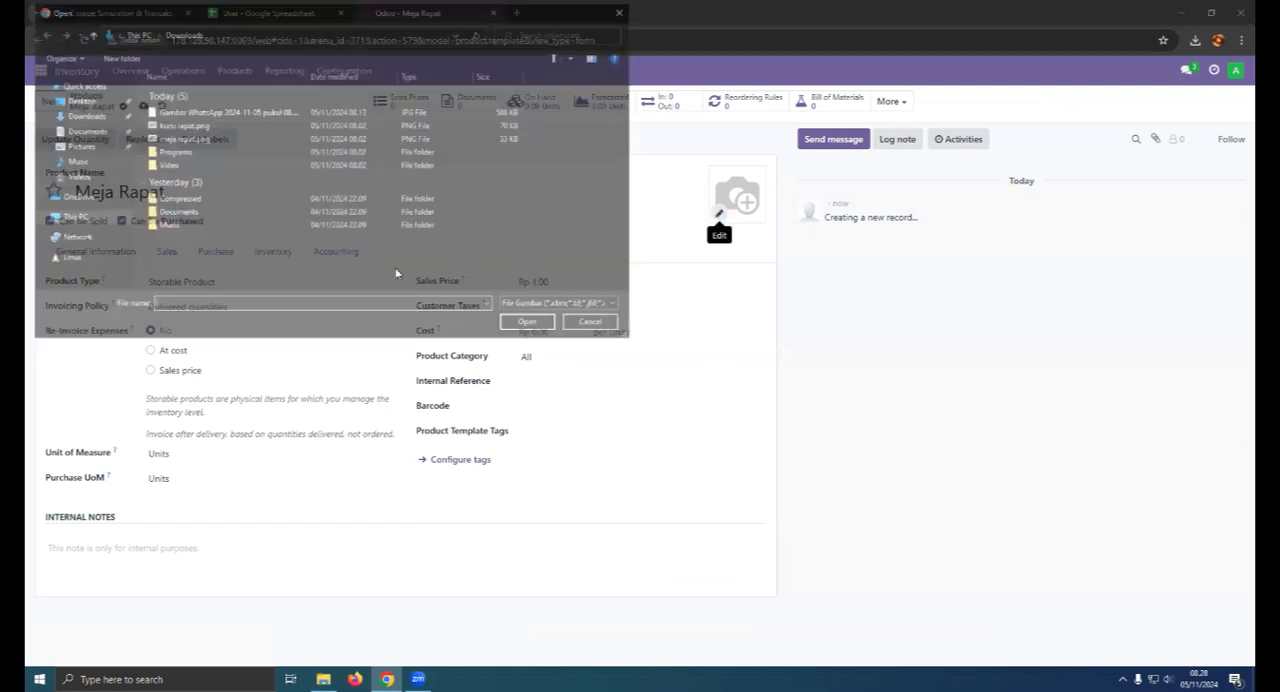
right_click(484, 281)
mouse_move(510, 291)
click(649, 293)
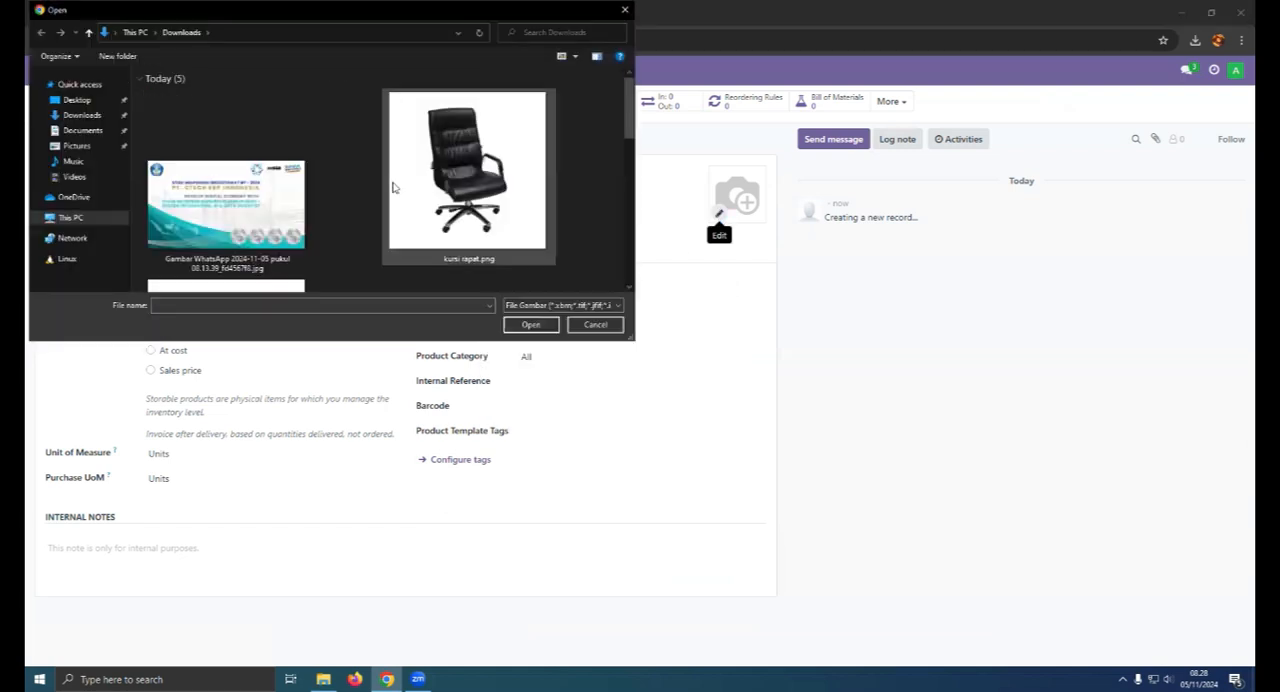
scroll(393, 187, down, 3)
click(290, 180)
click(530, 324)
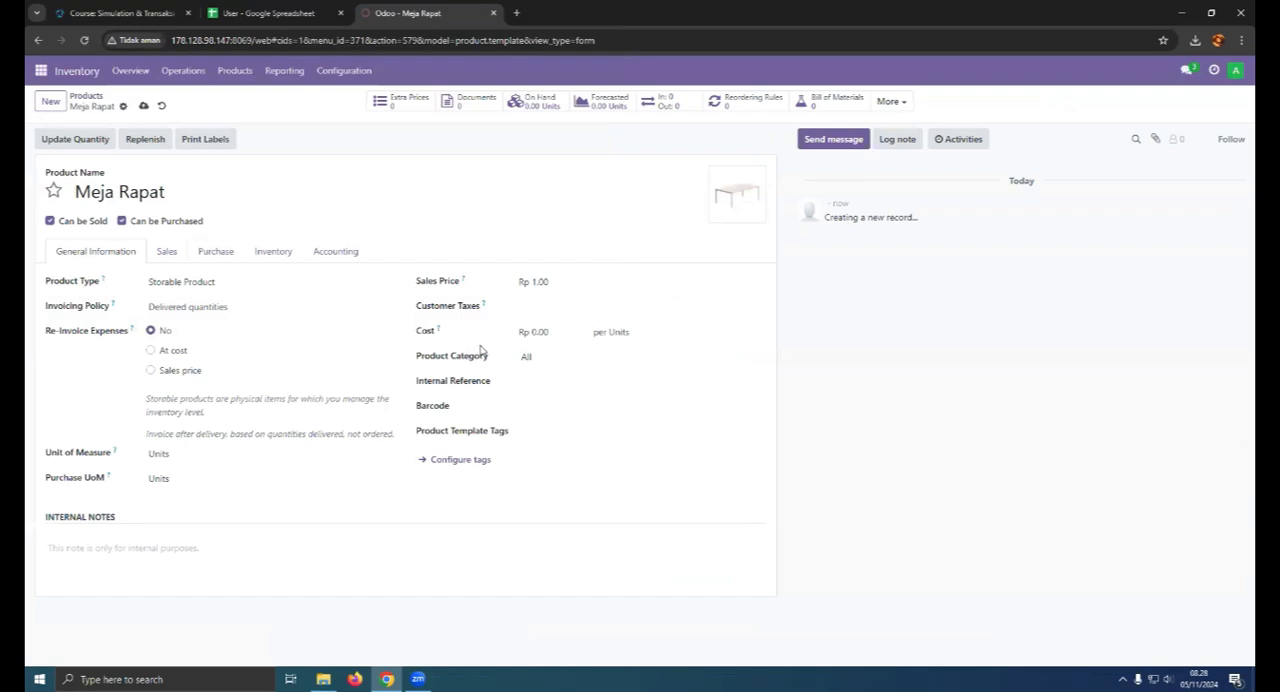
- Set the Meja Rapat product's cost to Rp 4,000,000.00 per unit
click(558, 331)
text(4,000,00)
key(Return)
- Set the product's sales price to Rp 4,999,000.00 and add PPN OUT 11% as its customer tax
click(547, 278)
text(4)
key(Return)
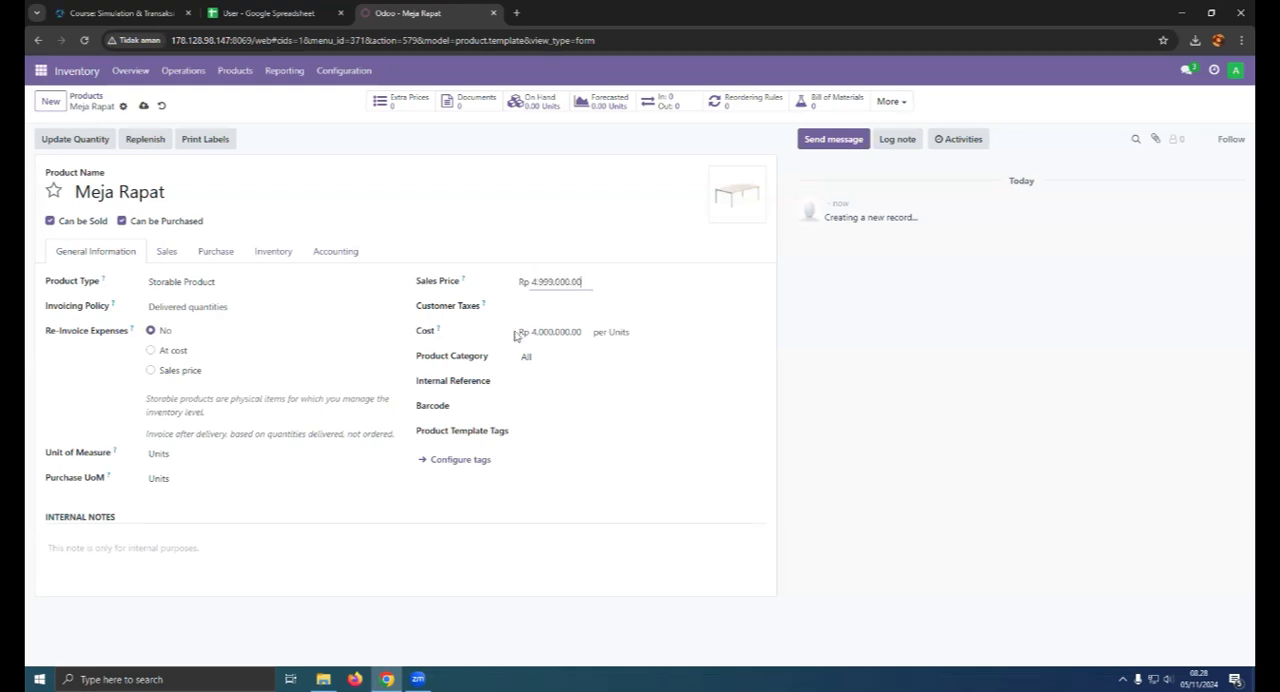
click(527, 307)
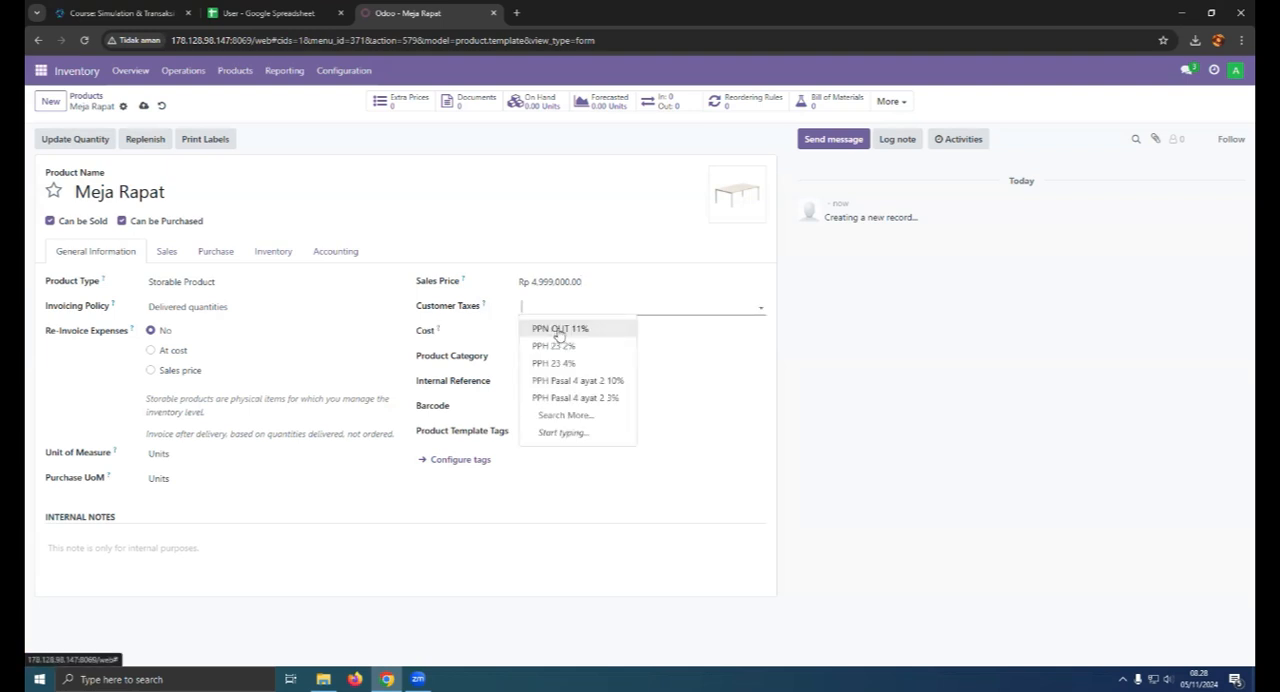
click(559, 330)
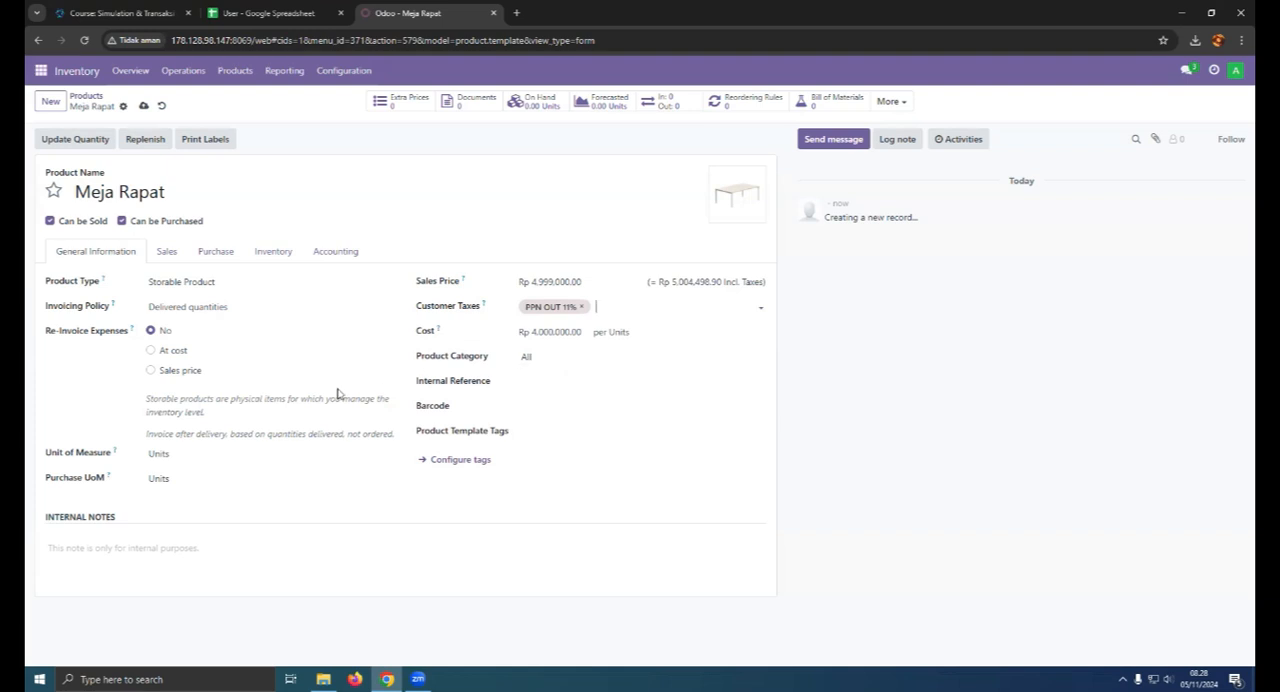
- Select Storable Product as Meja Rapat's product type and keep its invoicing policy on Delivered quantities
click(187, 281)
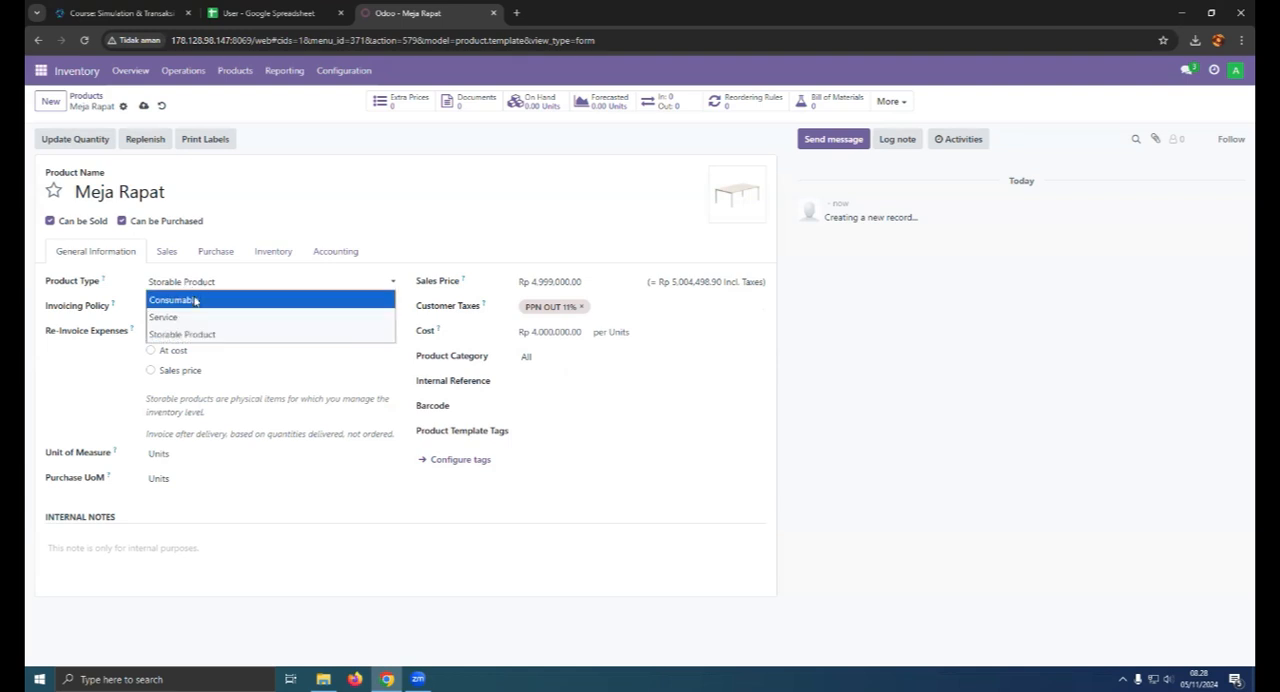
click(200, 336)
click(172, 308)
click(173, 308)
click(173, 308)
click(172, 309)
click(172, 308)
click(172, 308)
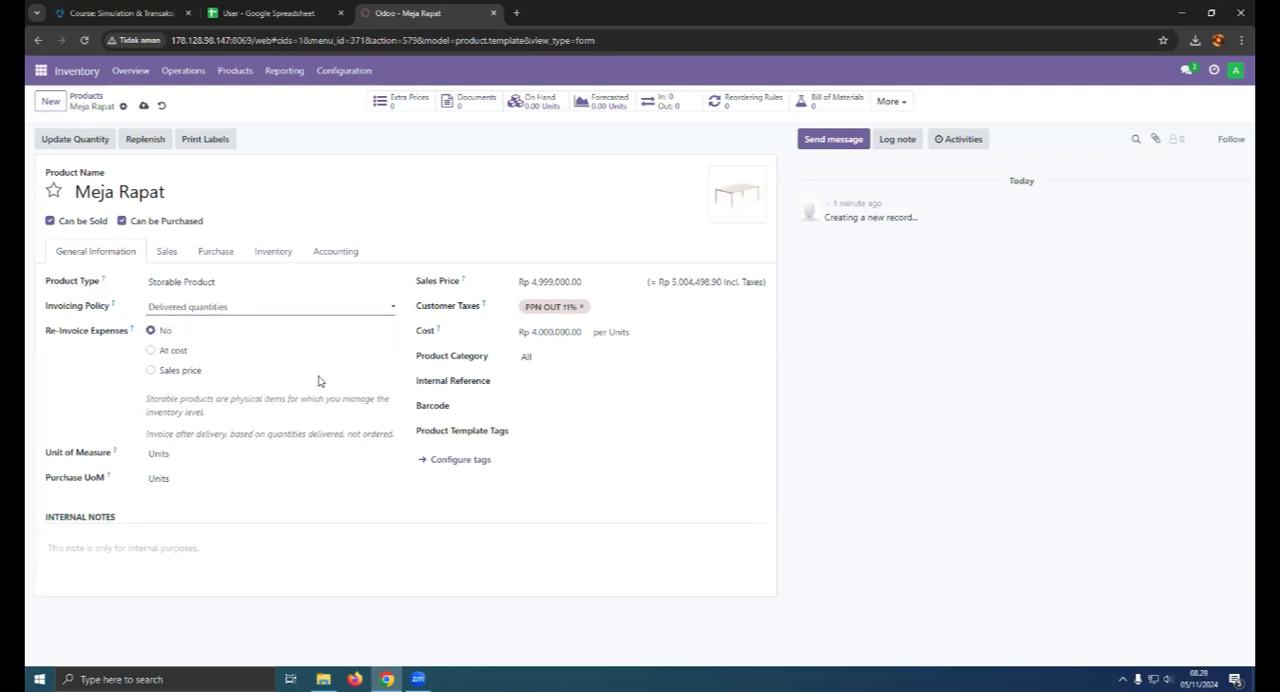
- Open the Tugas Skenario Accounting document from the course page and review the asset purchase scenario ACC-10
click(100, 8)
scroll(334, 444, down, 15)
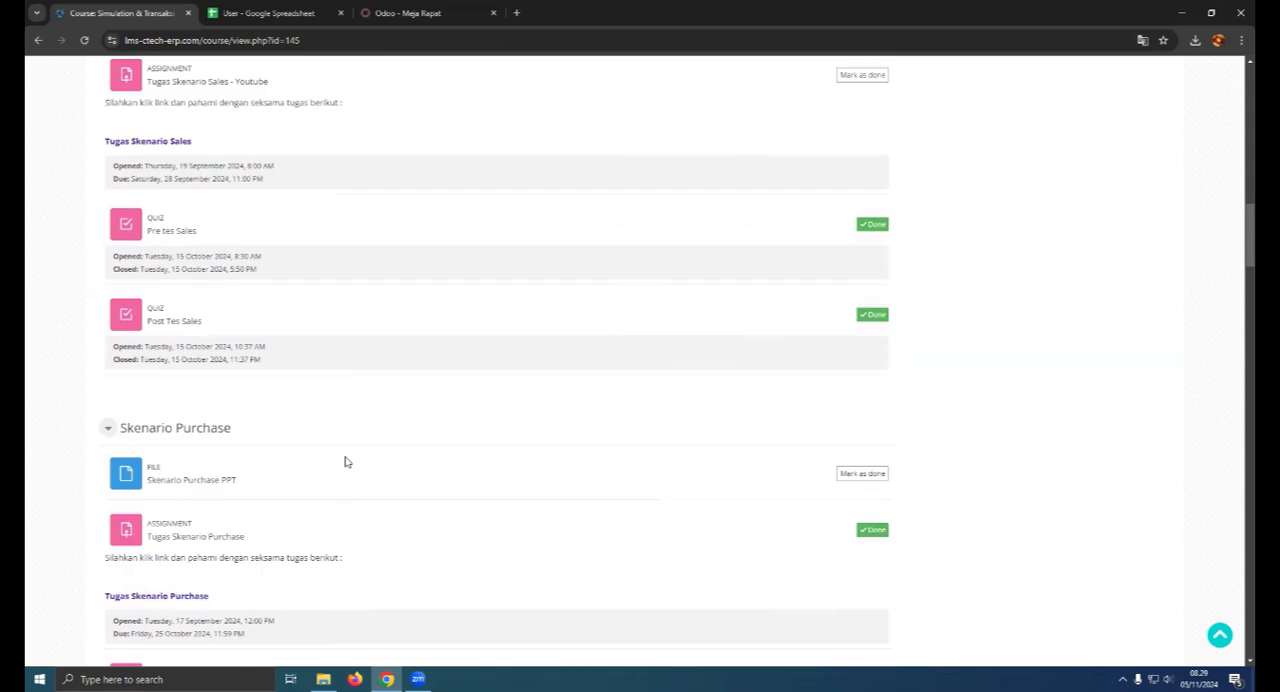
scroll(344, 462, down, 10)
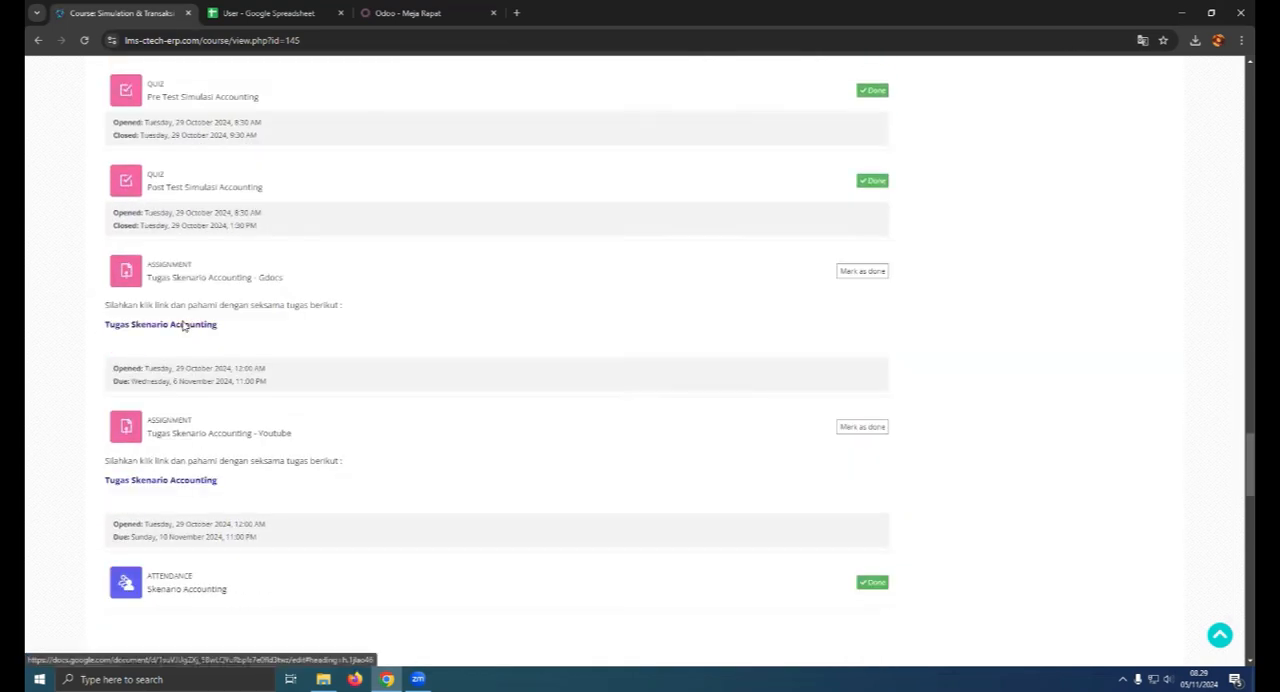
click(186, 322)
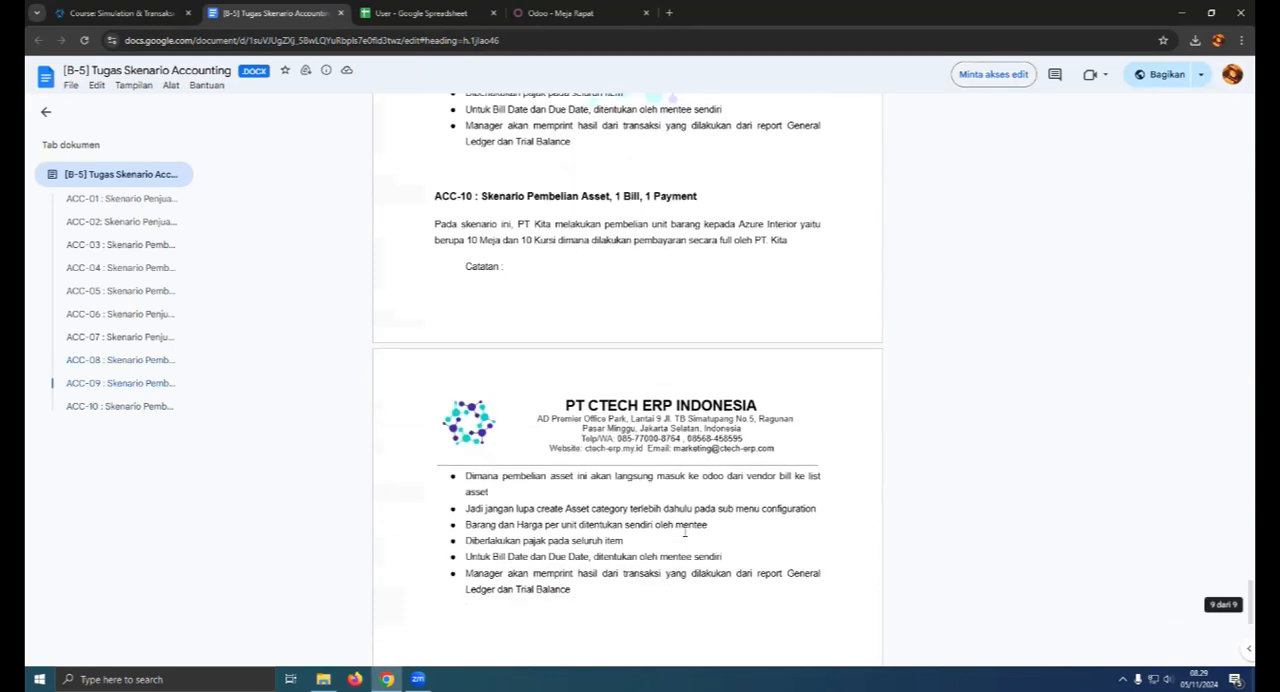
scroll(685, 531, up, 3)
scroll(685, 531, down, 6)
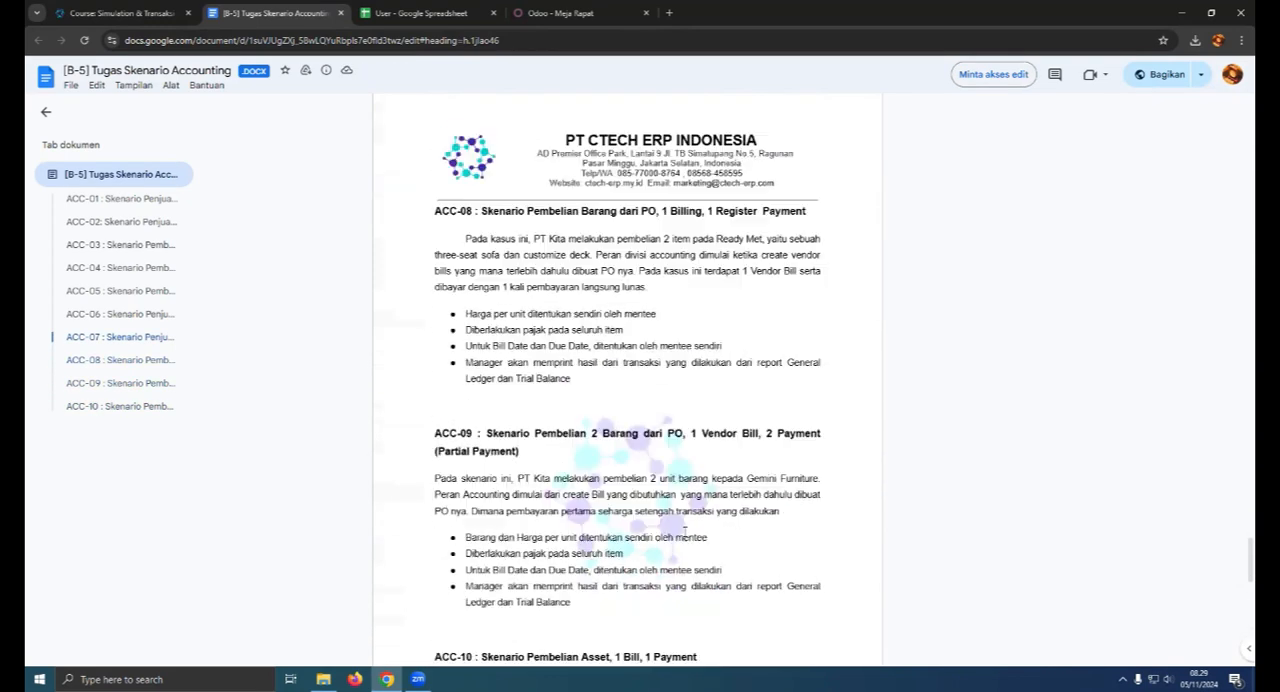
- Return to Odoo, replace Meja Rapat's customer tax with PPH Pasal 4 ayat 2 10%, and save the product
click(556, 14)
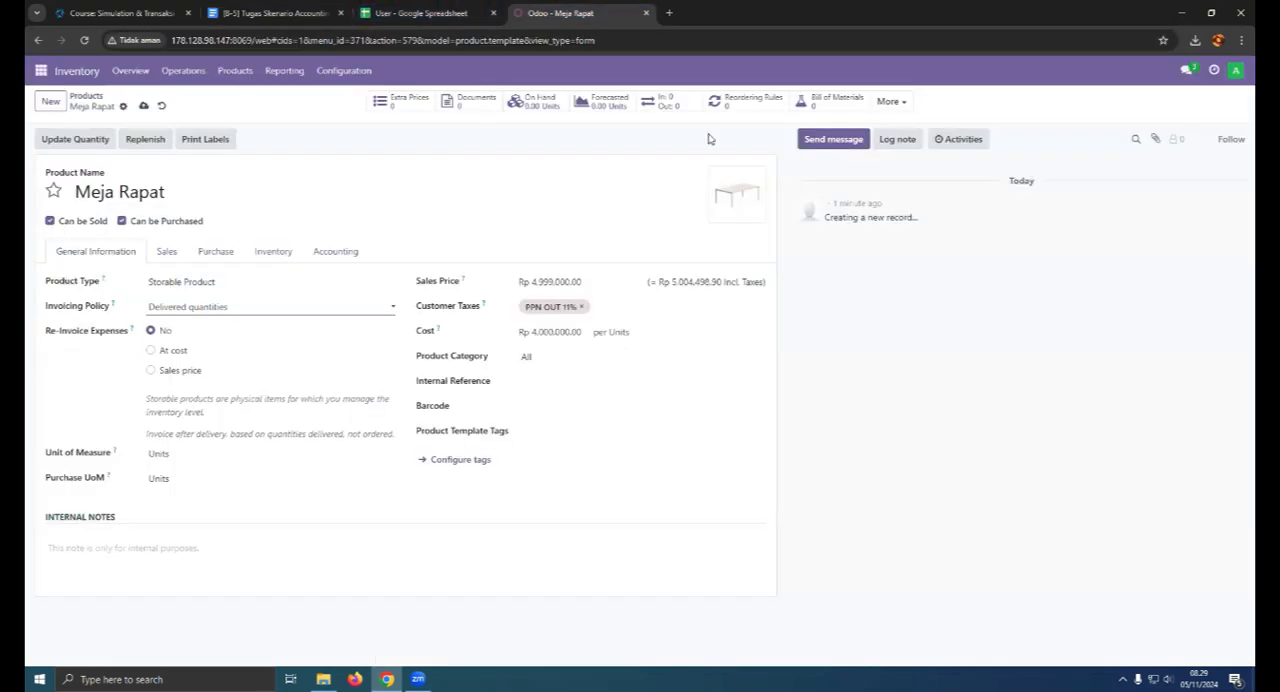
click(582, 309)
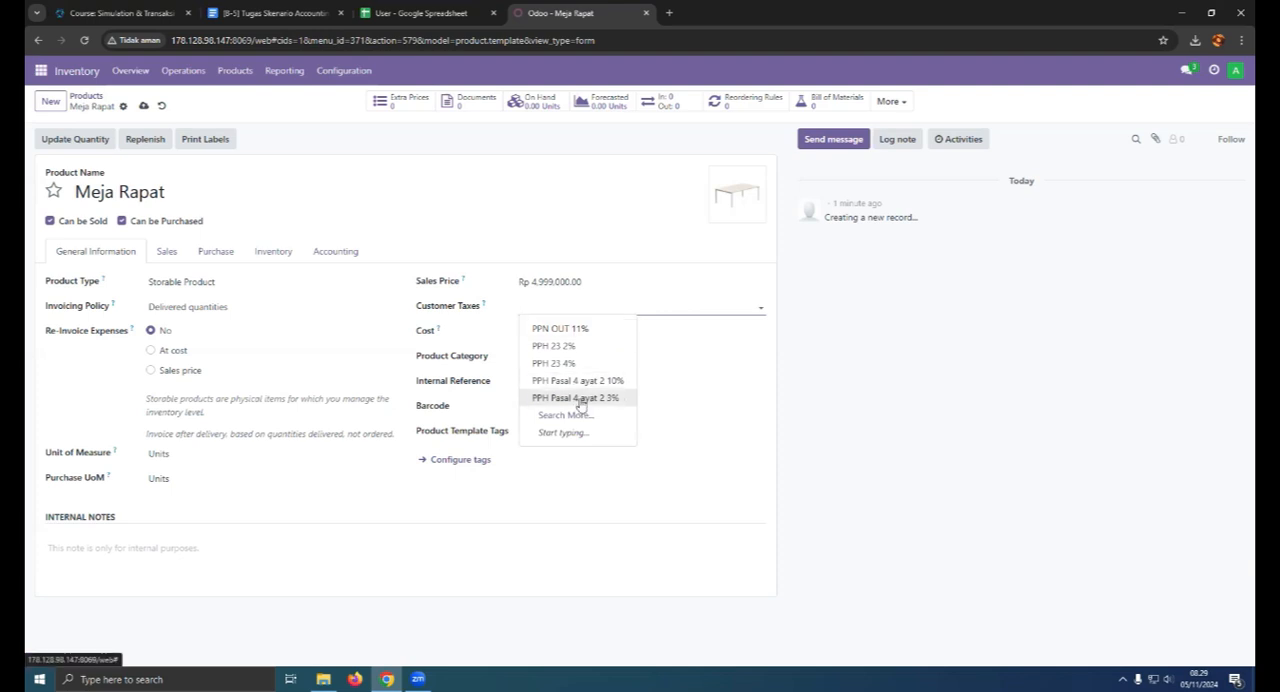
click(591, 399)
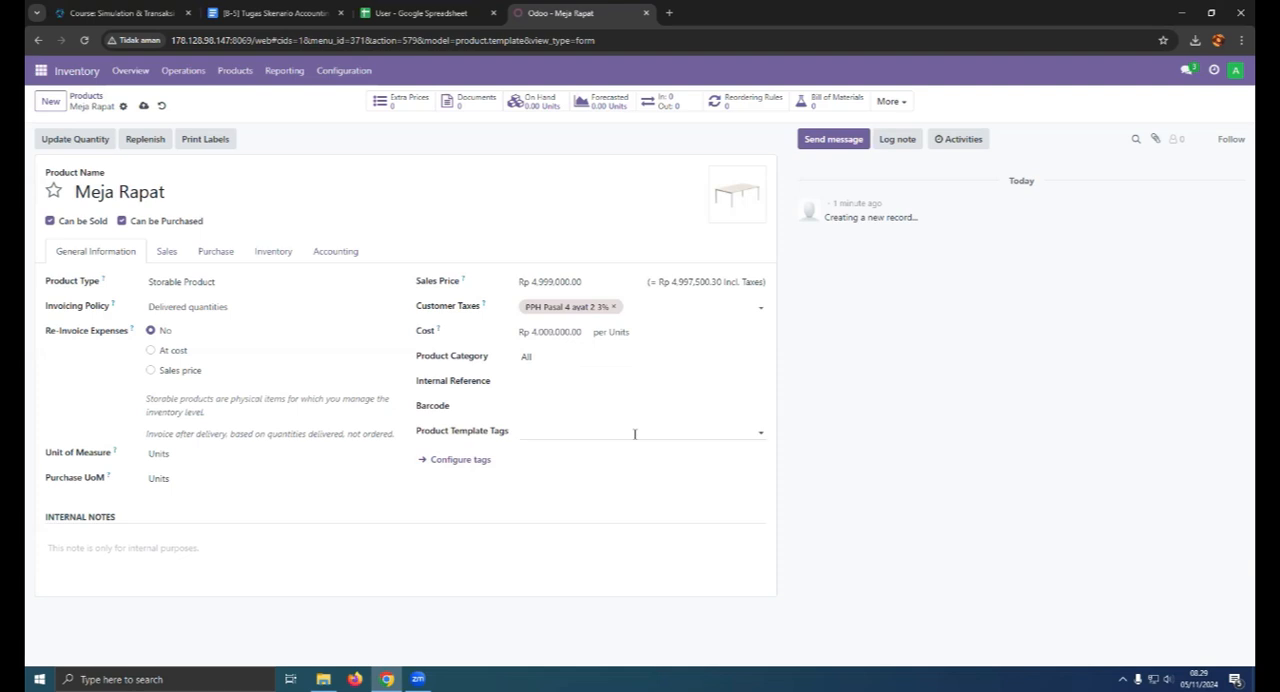
click(614, 306)
click(660, 306)
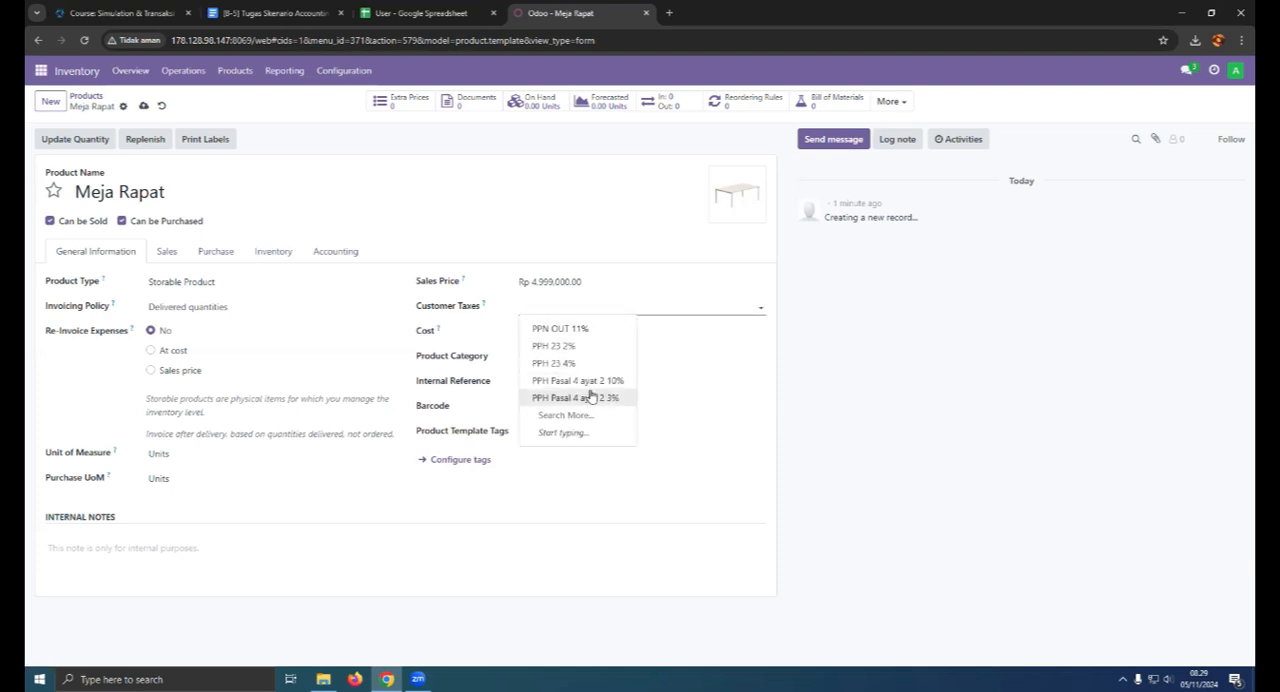
click(597, 385)
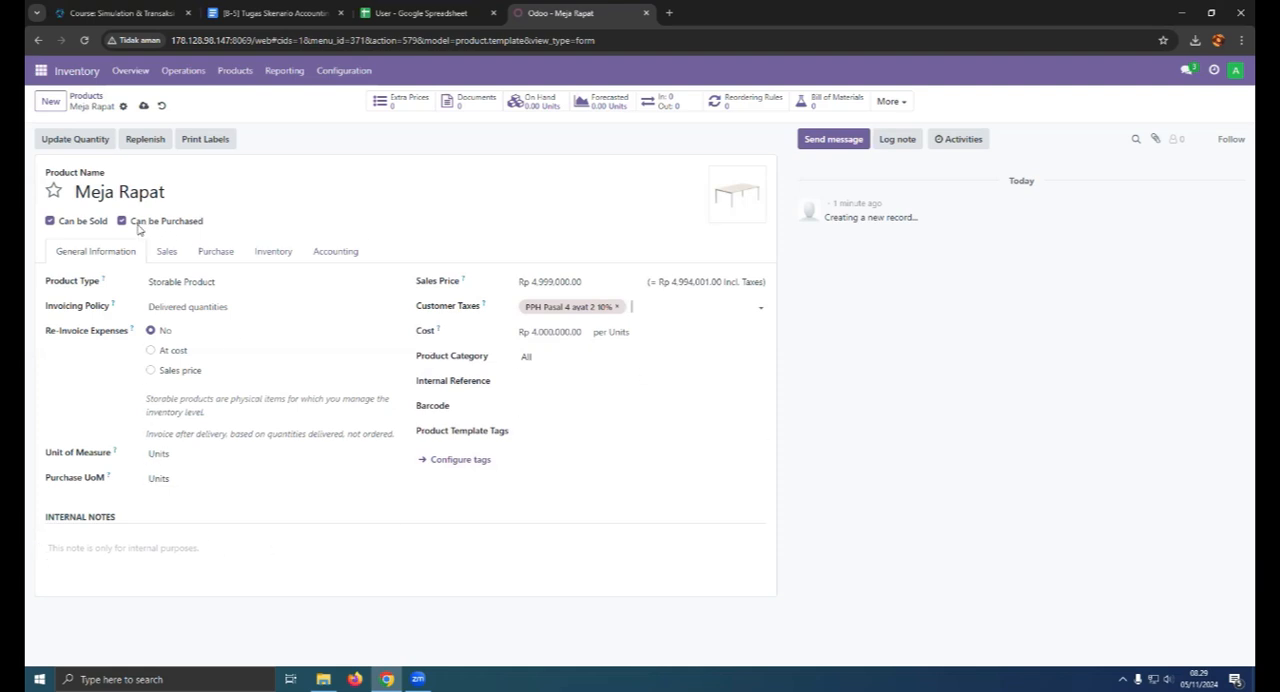
click(143, 105)
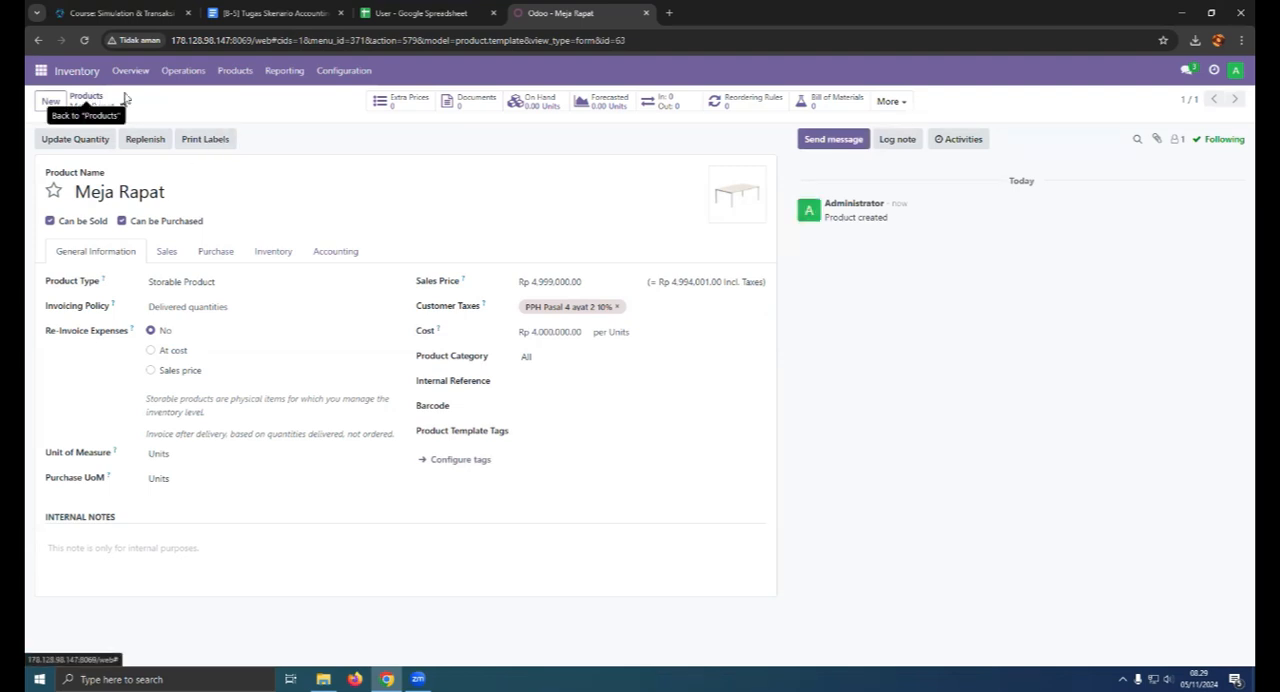
- Go back to the product overview and mark Meja Rapat as a favorite
click(86, 100)
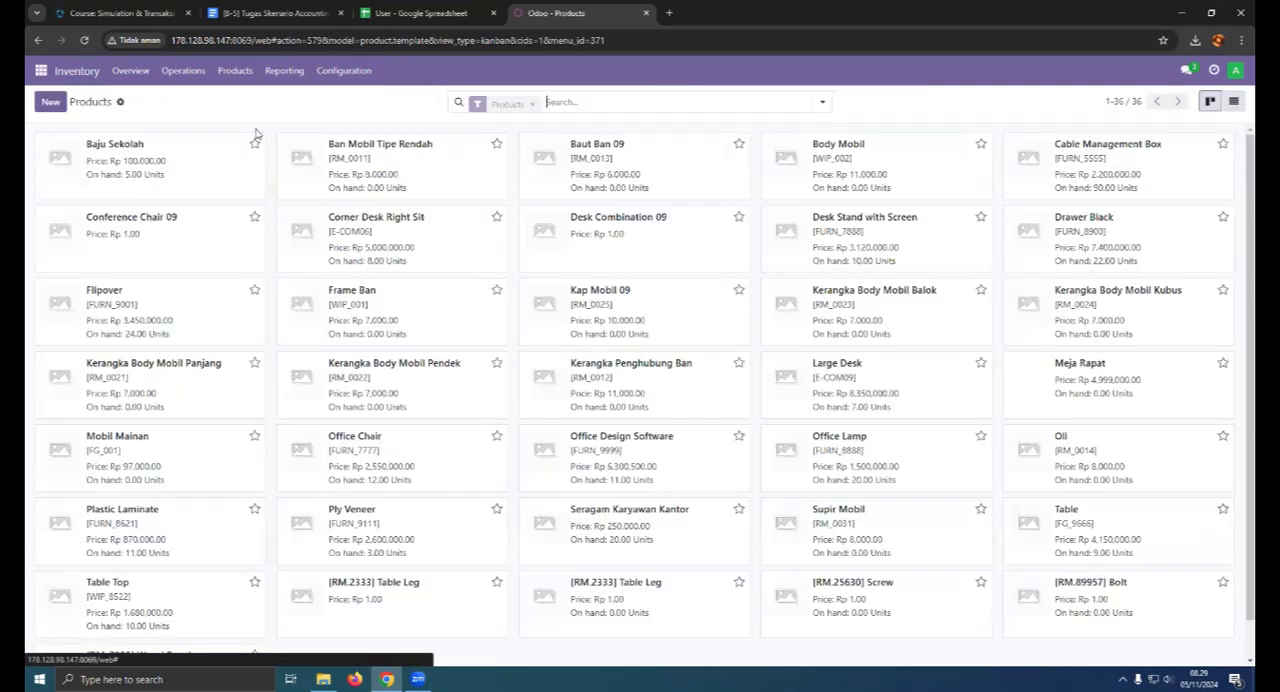
scroll(350, 490, down, 1)
scroll(350, 490, up, 1)
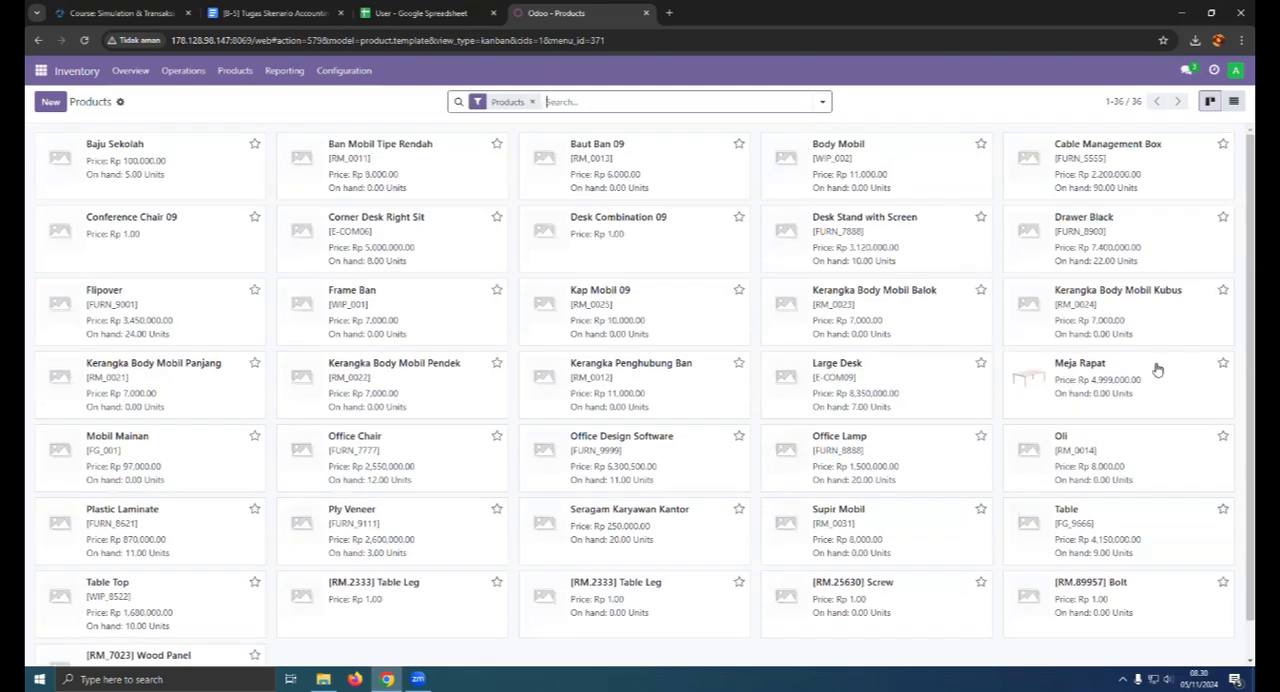
click(1222, 363)
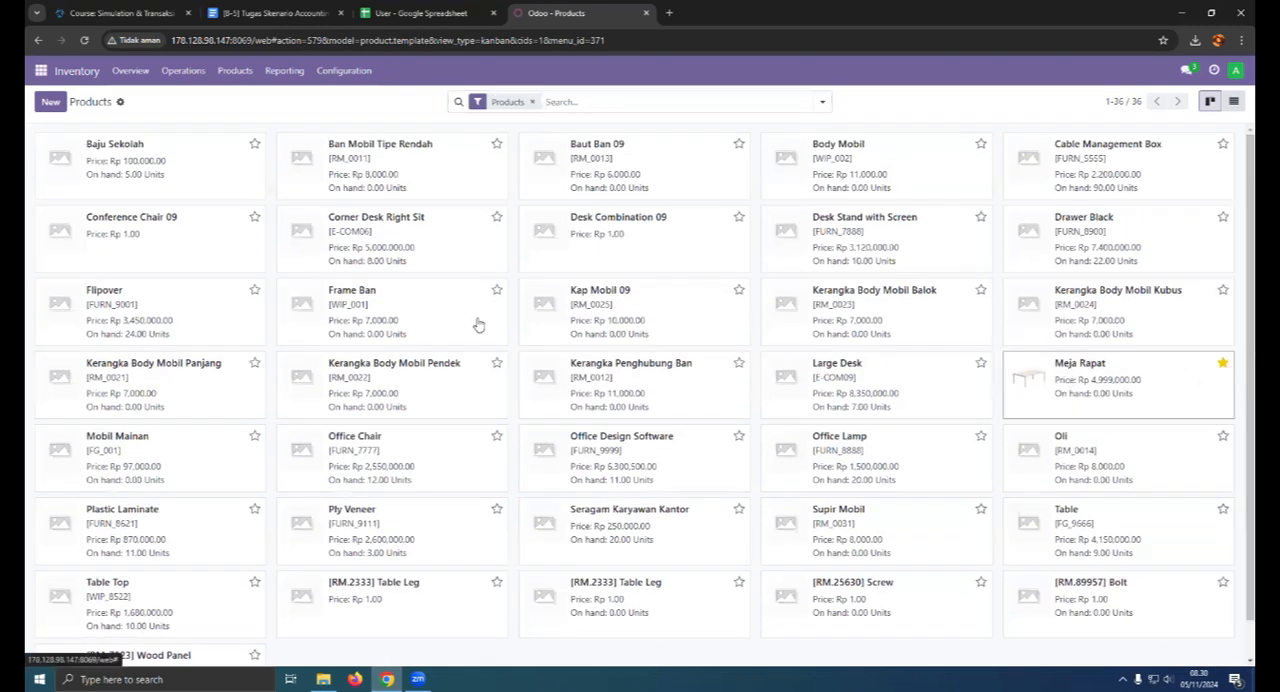
- Create a new product named "Kursi Direktur" and upload the black office chair picture as its image
click(50, 104)
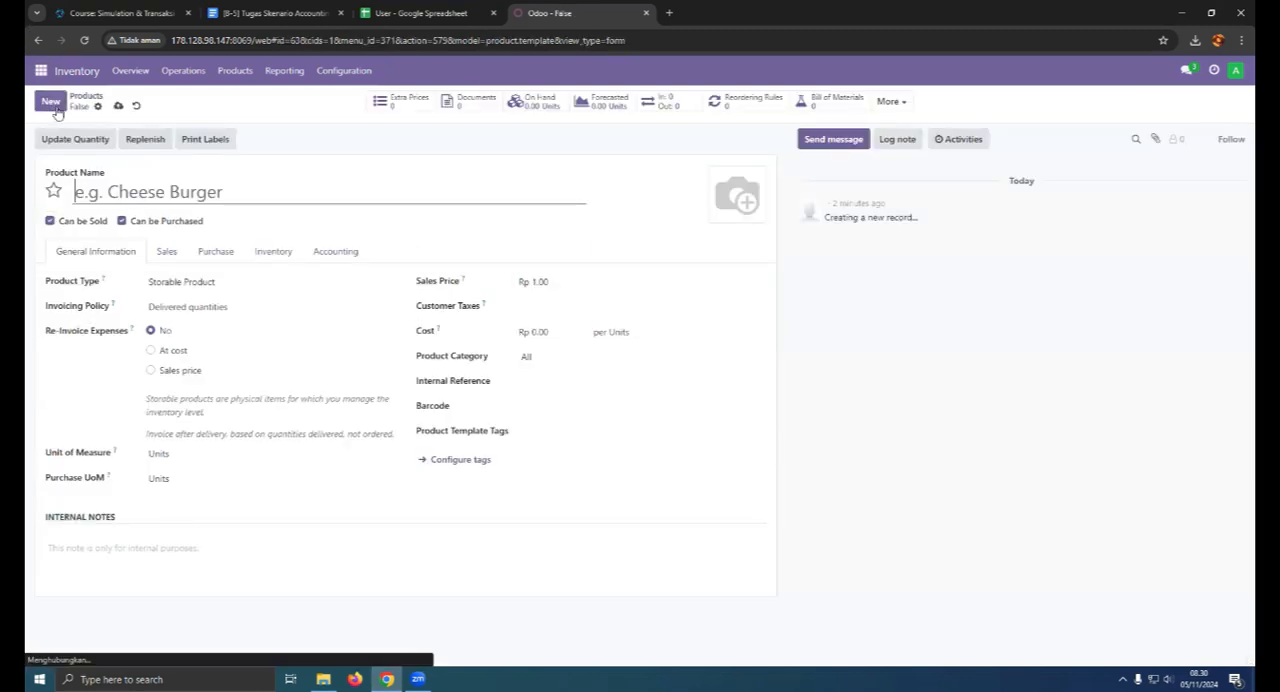
text(Kursi Ra[at)
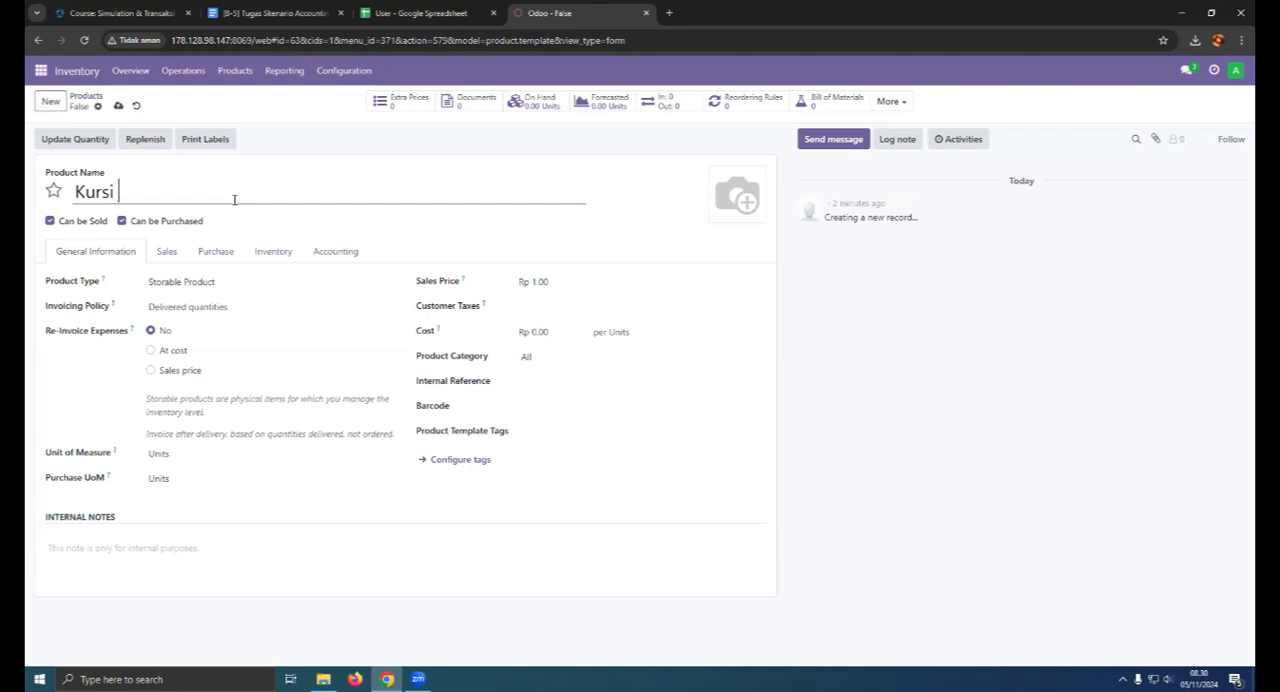
key(BackSpace)
key(BackSpace)
key(BackSpace)
key(BackSpace)
key(BackSpace)
text(Direktur)
click(719, 214)
double_click(494, 260)
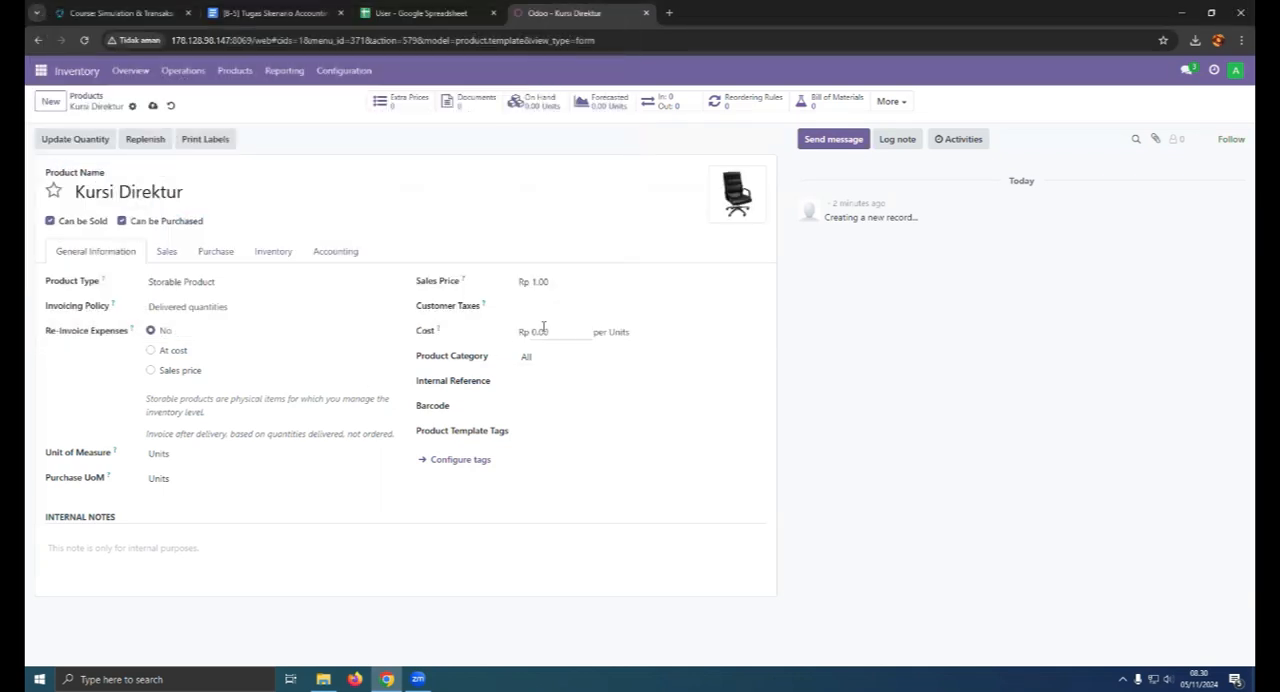
- Price Kursi Direktur at cost Rp 2,000,000.00 and sales price Rp 2,900,000.00, with PPH Pasal 4 ayat 2 10% as customer tax
click(555, 326)
text(2000000)
click(561, 282)
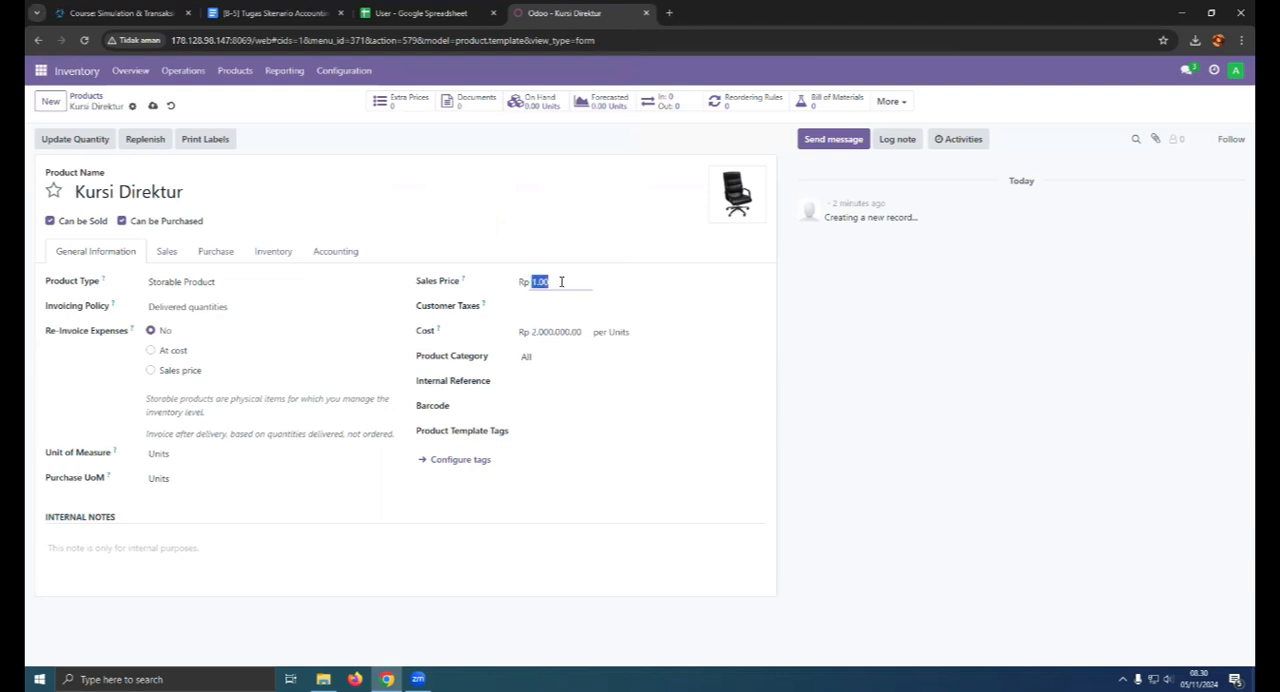
text(29.000.000)
key(BackSpace)
key(BackSpace)
click(554, 310)
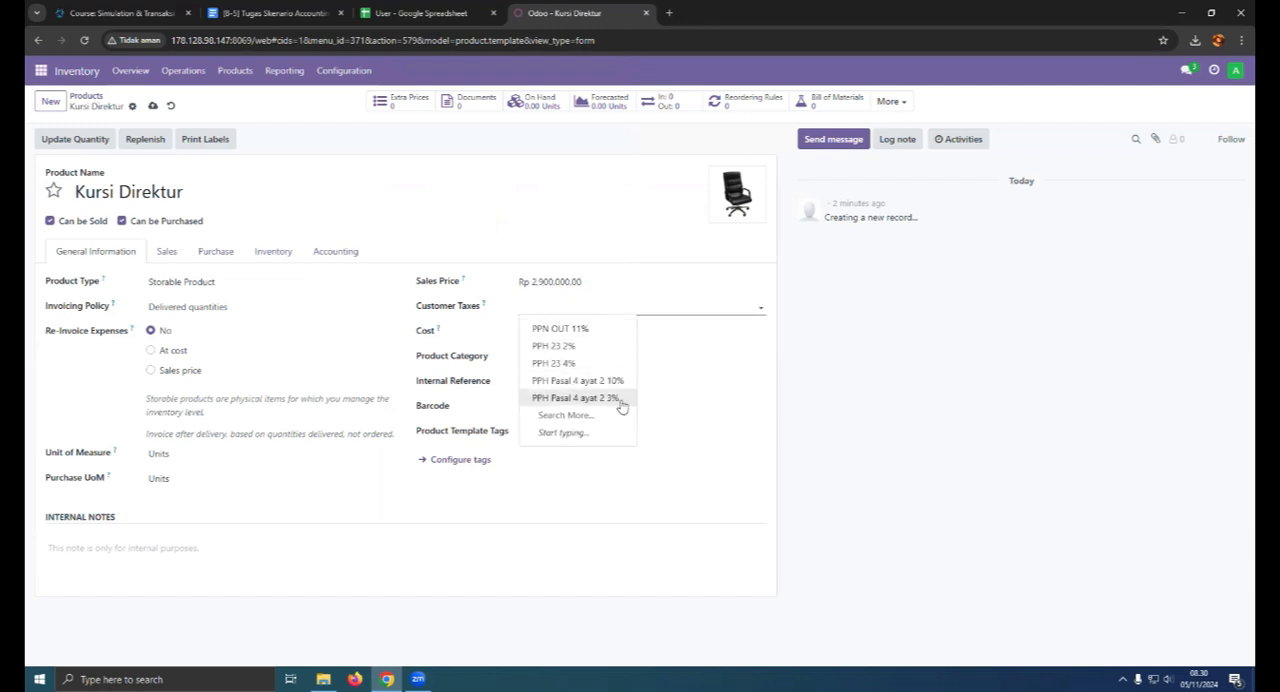
click(620, 385)
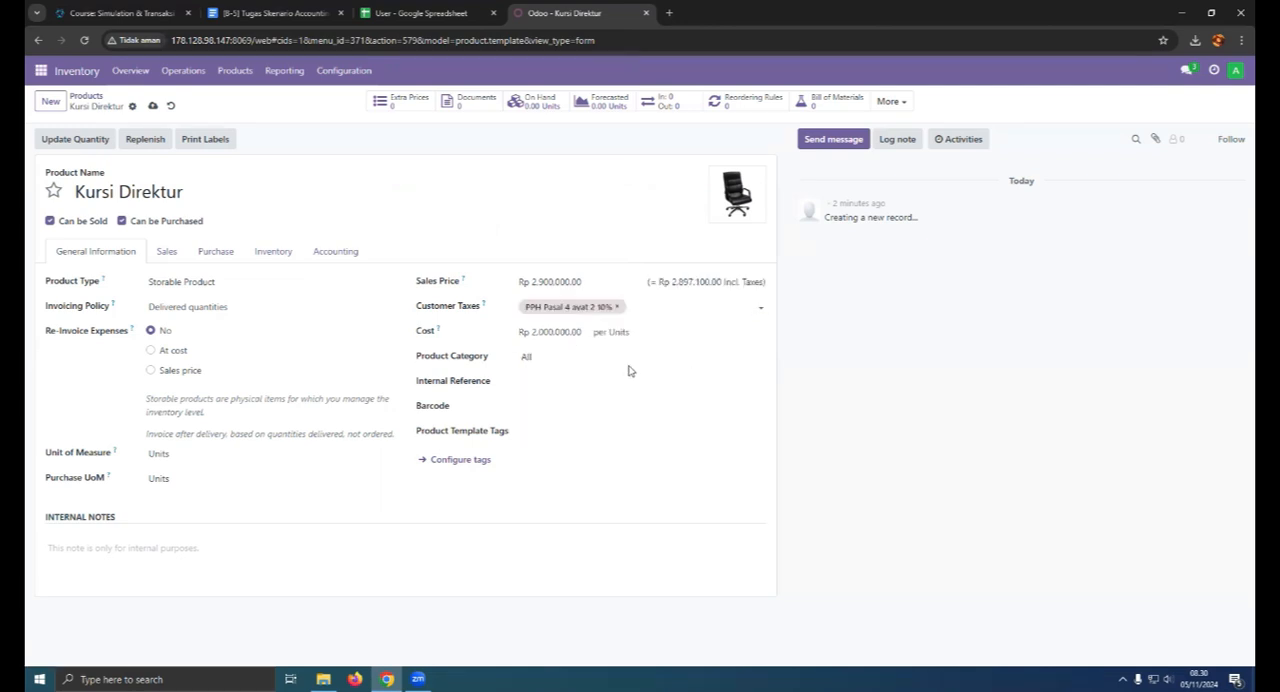
- Keep Kursi Direktur as a Storable Product invoiced on Delivered quantities, with Units as its stock and purchase unit of measure
click(178, 284)
click(188, 340)
click(170, 307)
click(180, 336)
click(185, 455)
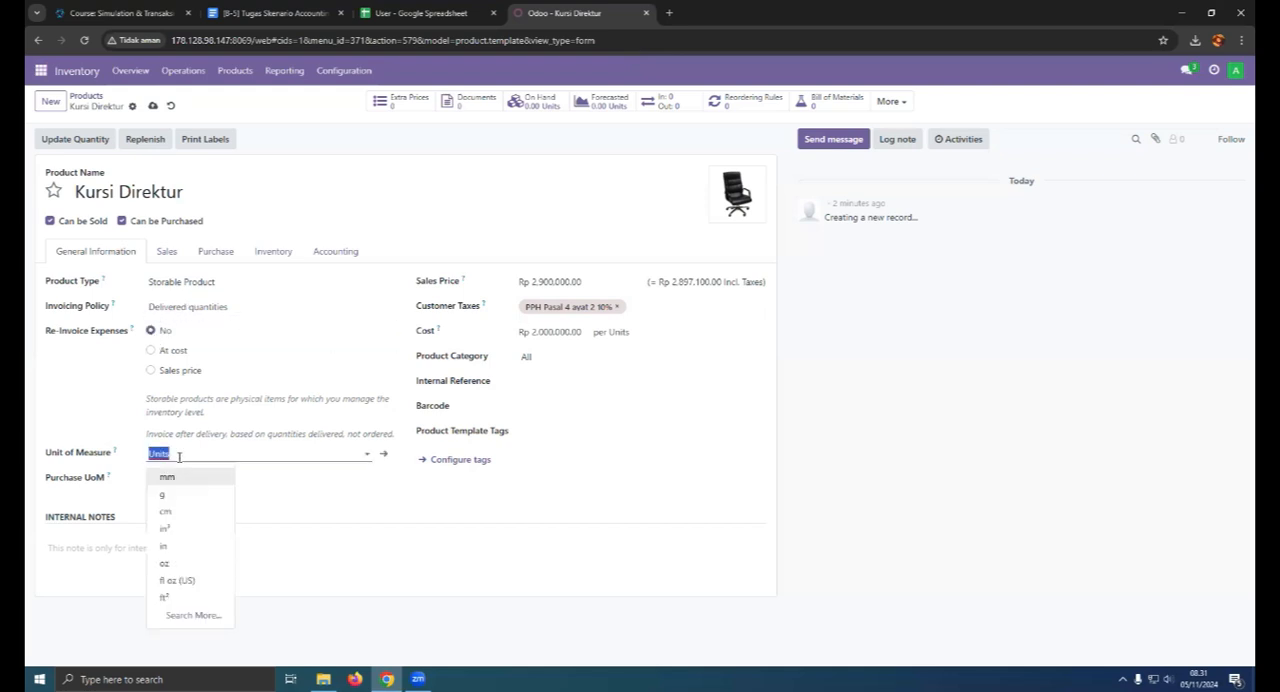
click(187, 455)
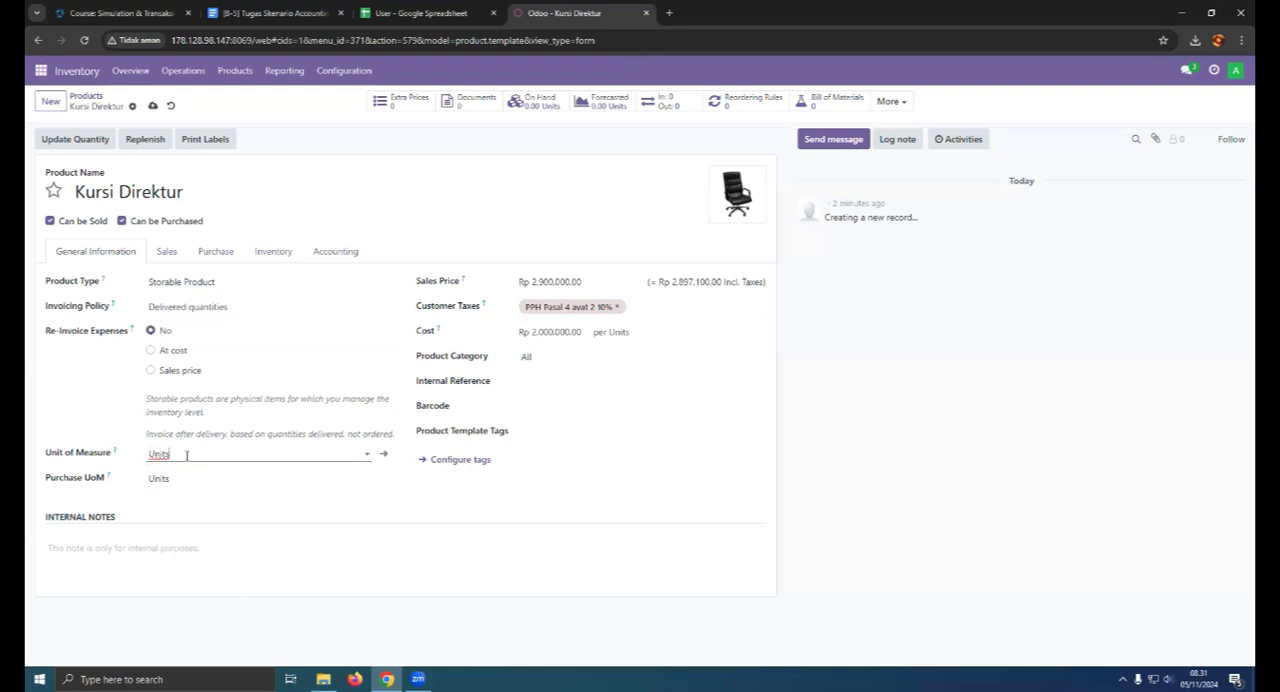
click(187, 478)
click(187, 478)
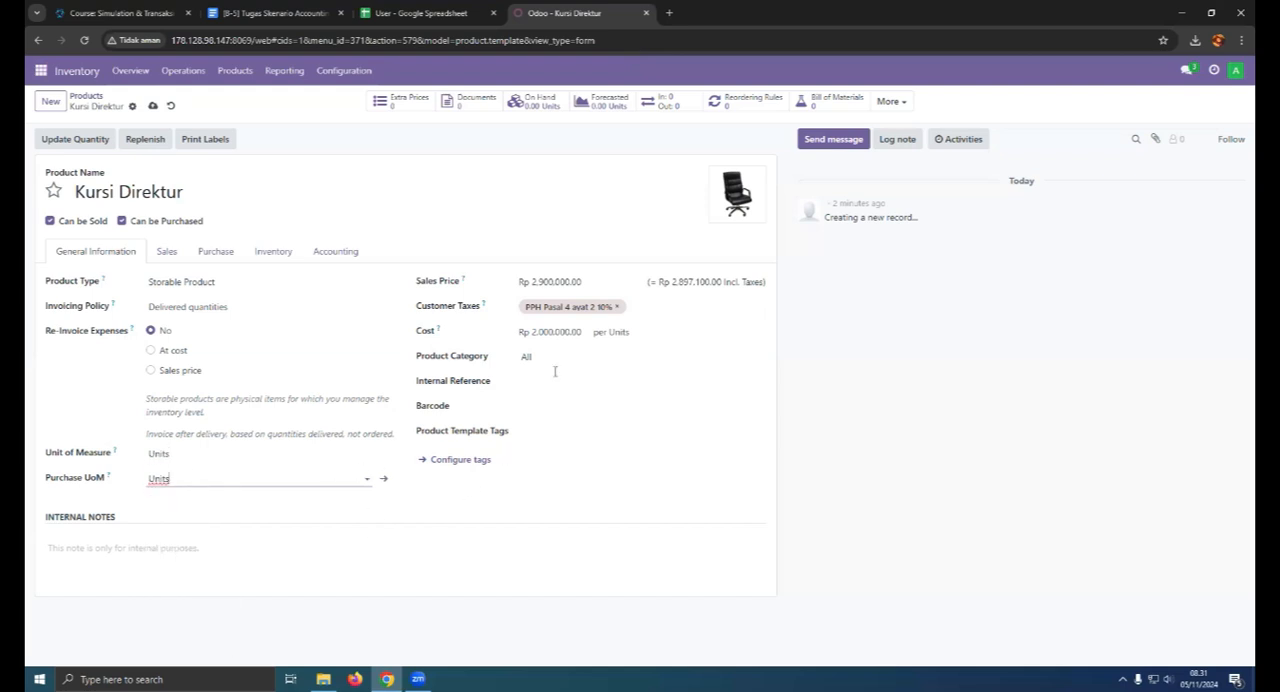
- Check the available product tags and the tag configuration, then return to the Kursi Direktur product
click(535, 432)
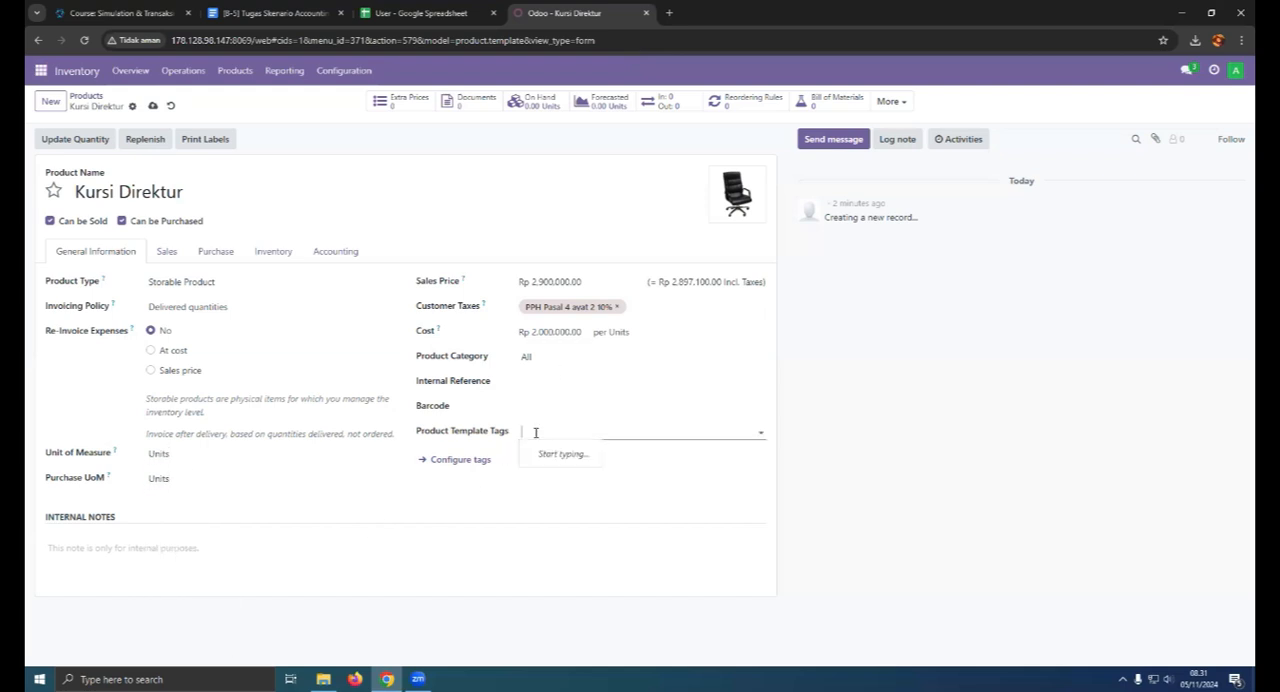
click(643, 425)
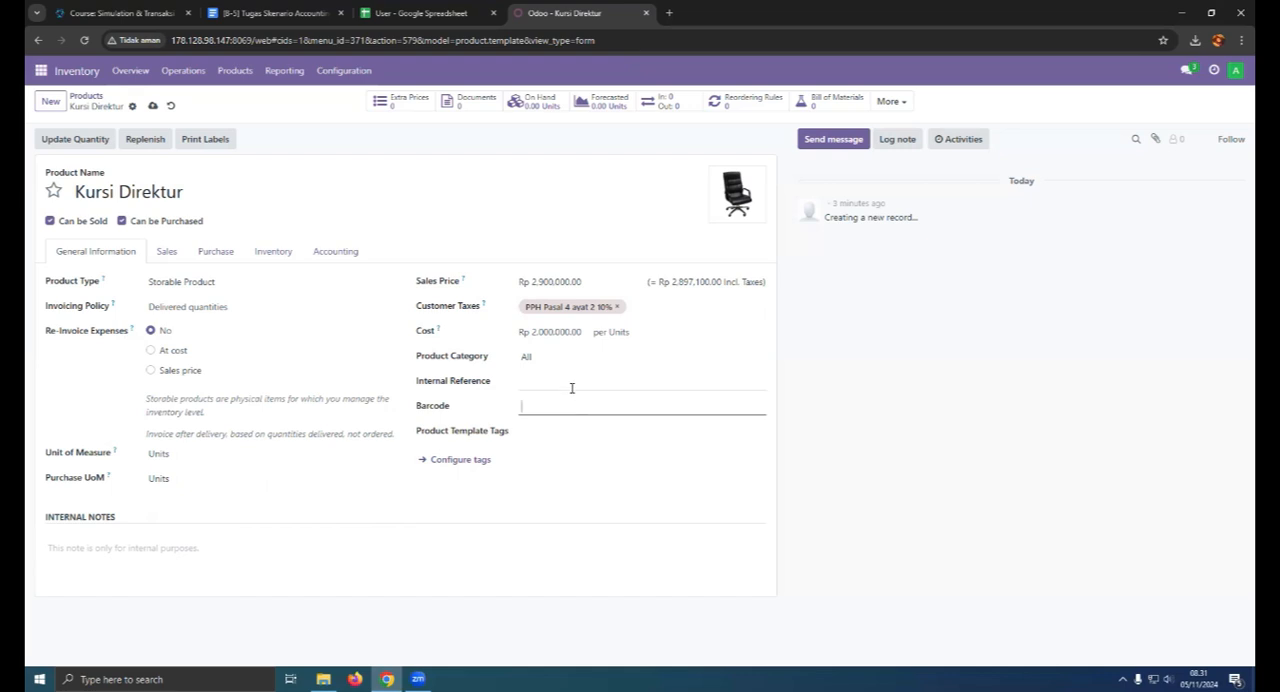
click(560, 428)
click(476, 461)
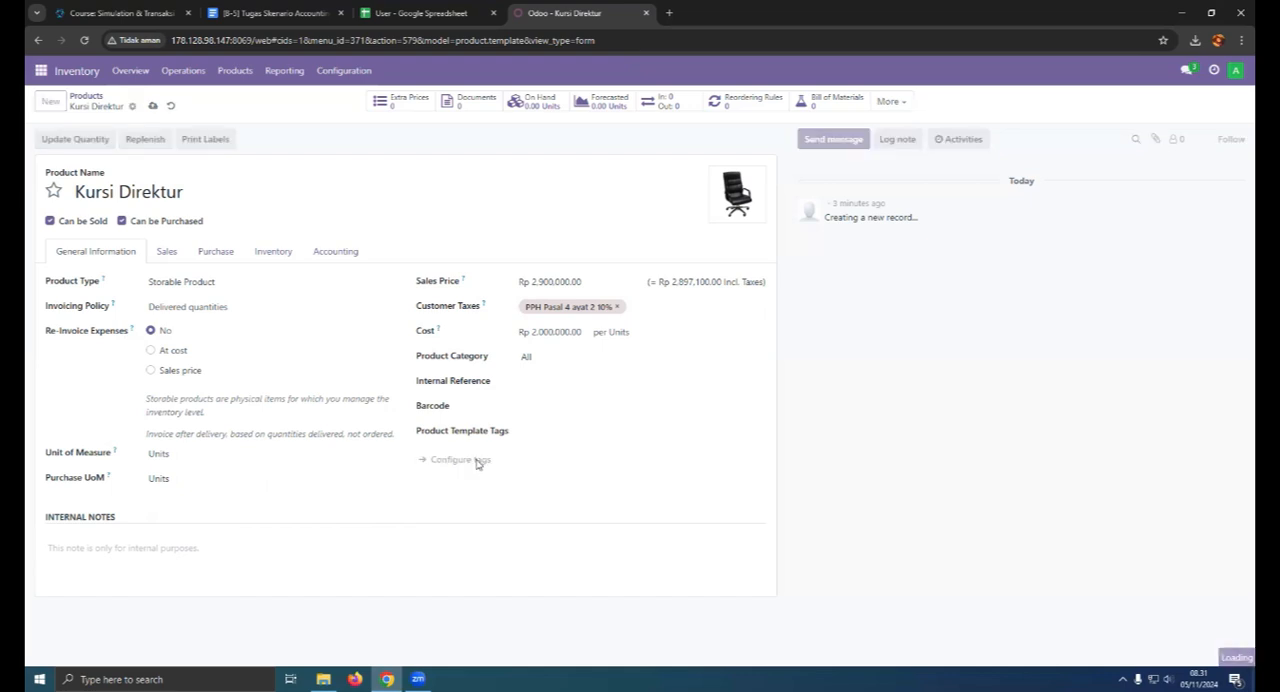
click(38, 40)
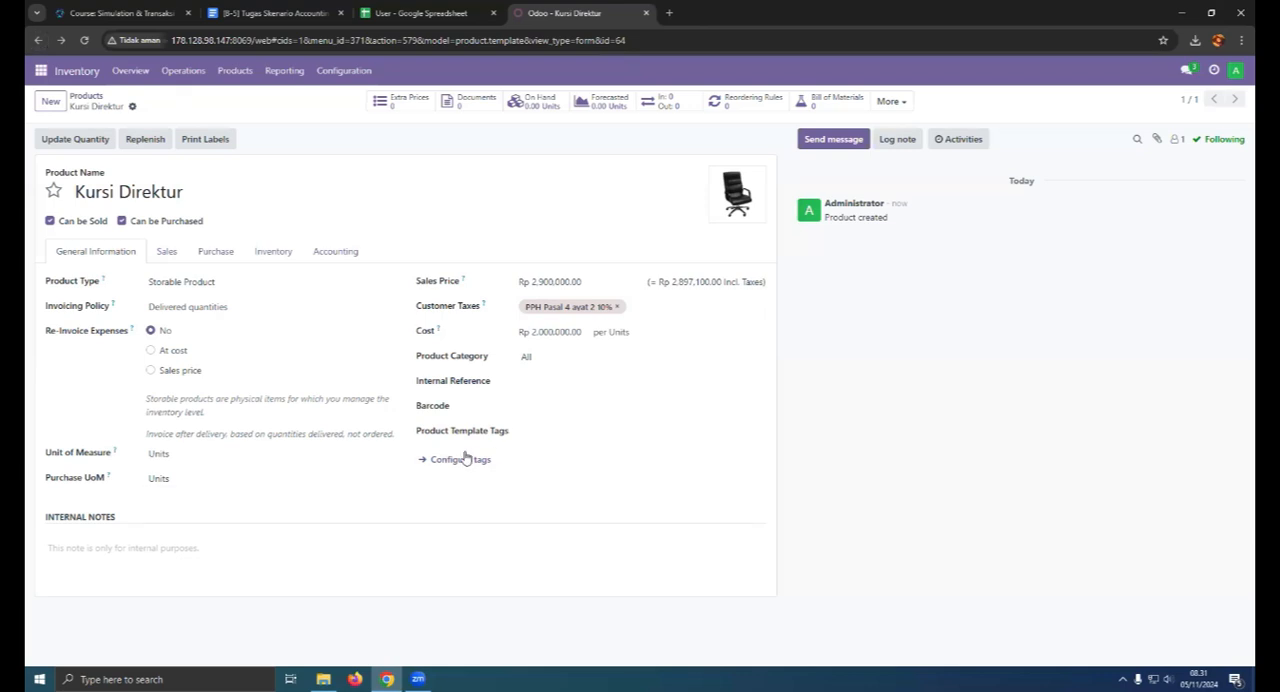
- Return to the product overview, mark Kursi Direktur as a favorite, and reload the list
click(86, 96)
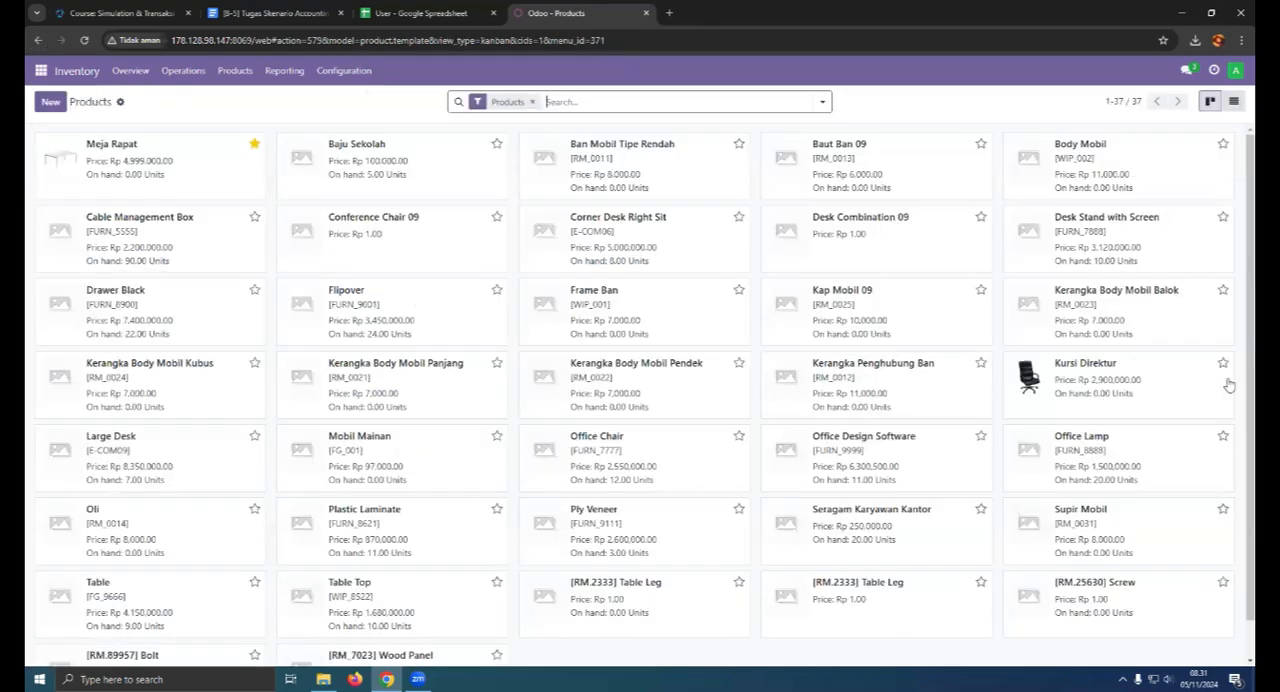
click(84, 40)
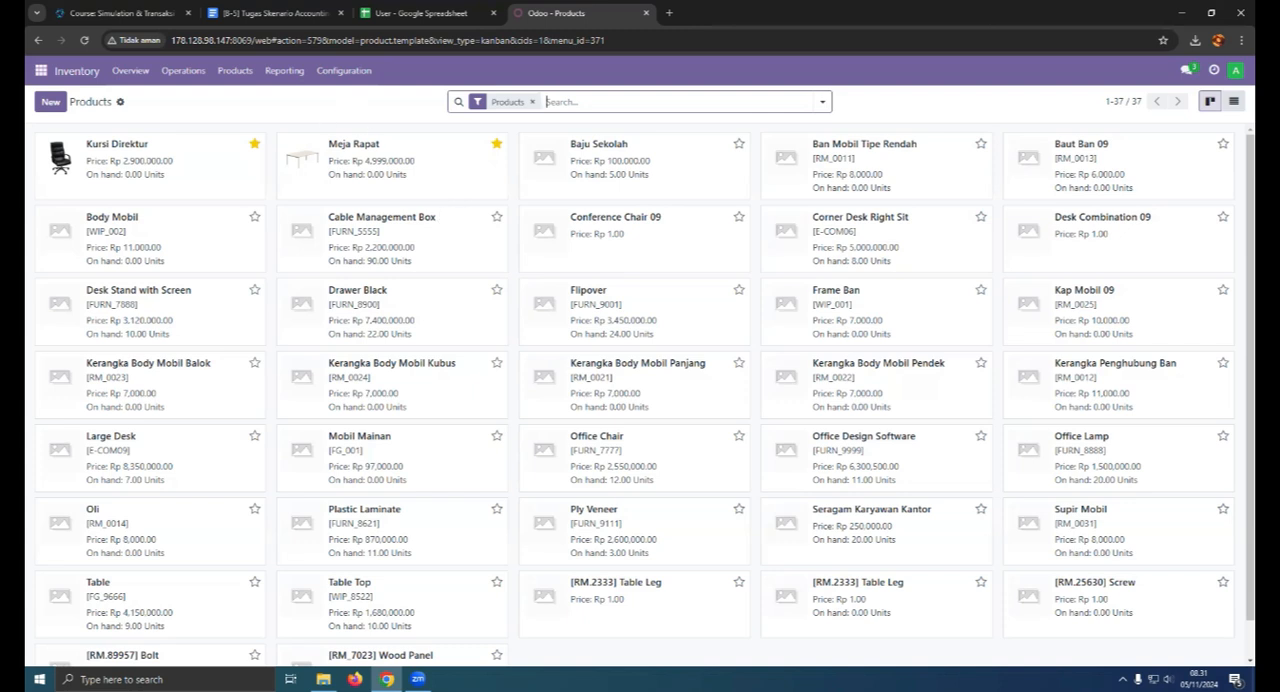
click(418, 679)
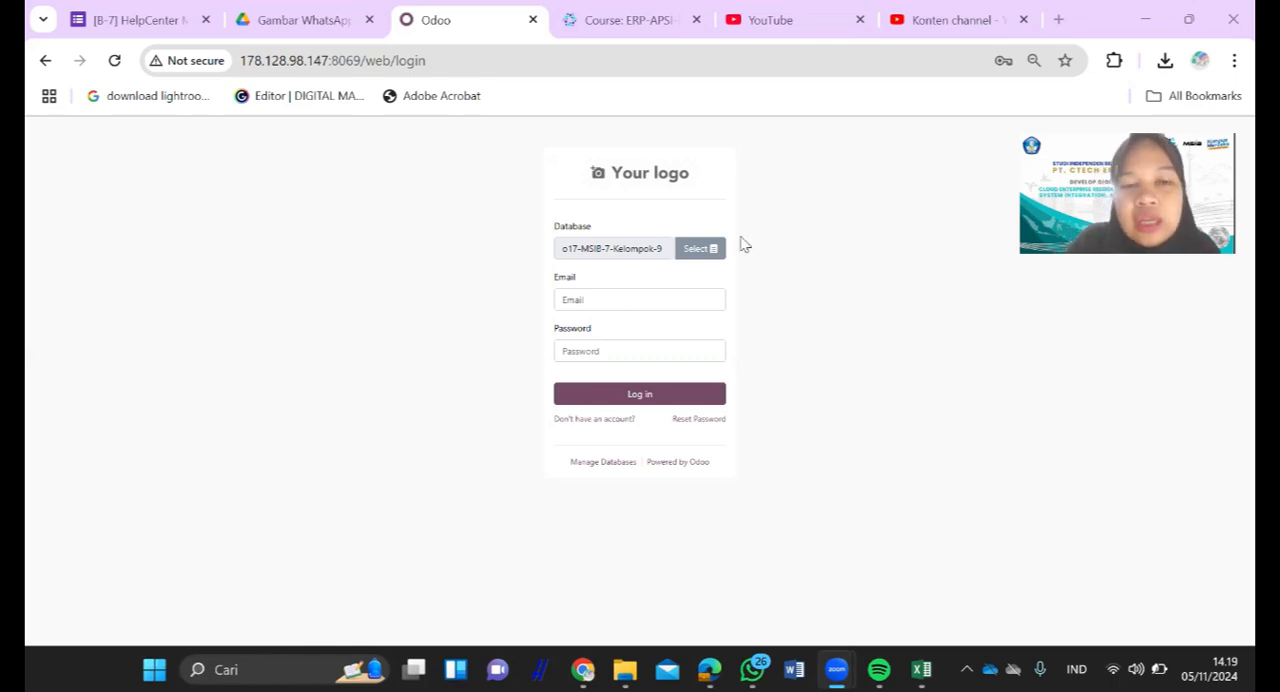
- Log in to the o17-MSIB-7-Kelompok-9 database with the user's login name and account password
click(684, 297)
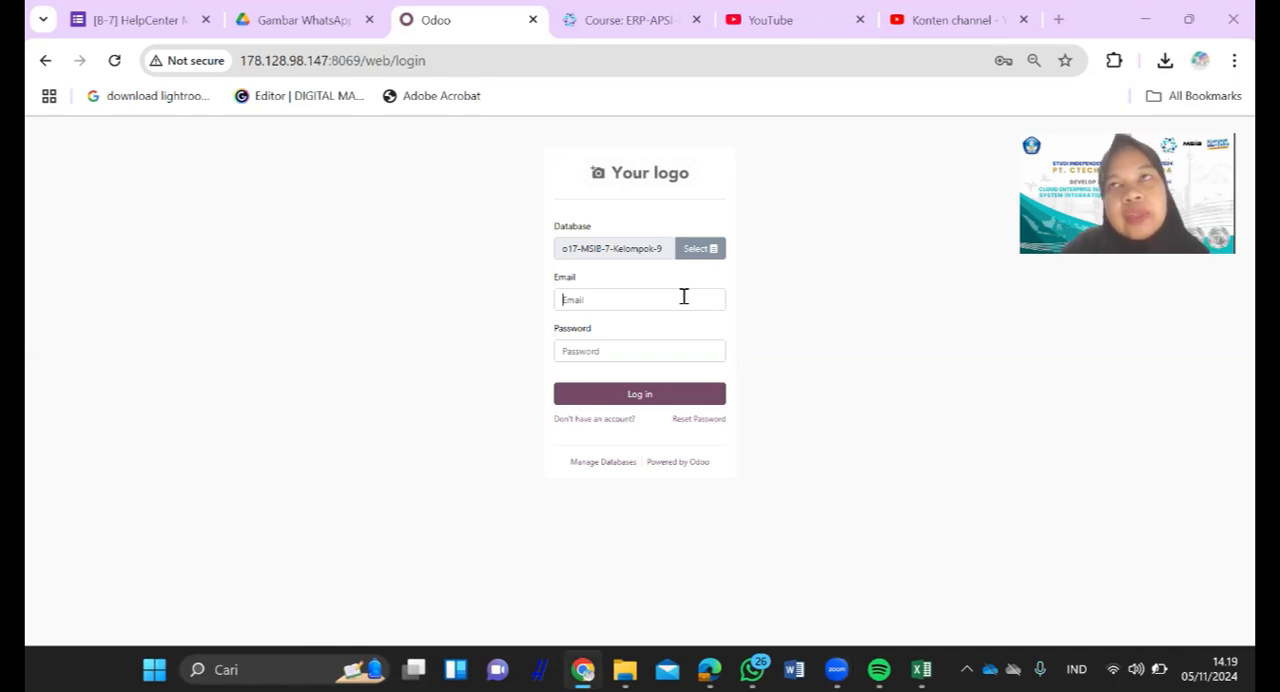
click(684, 297)
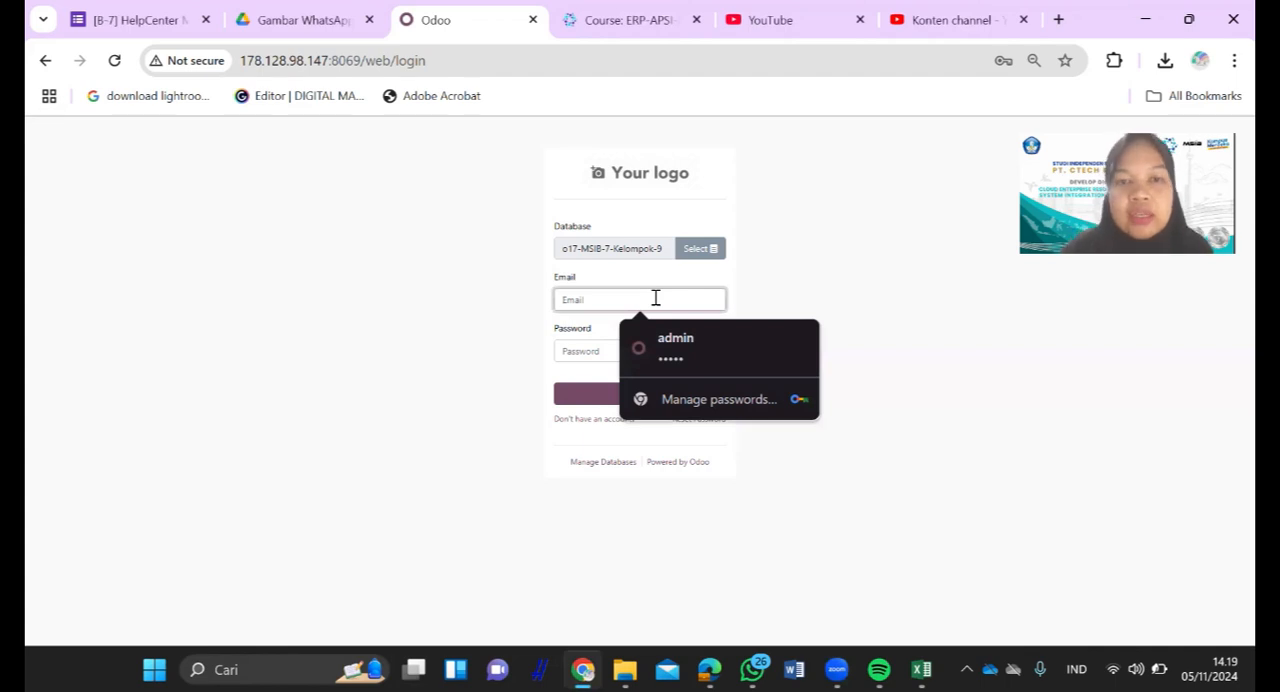
text(cp2)
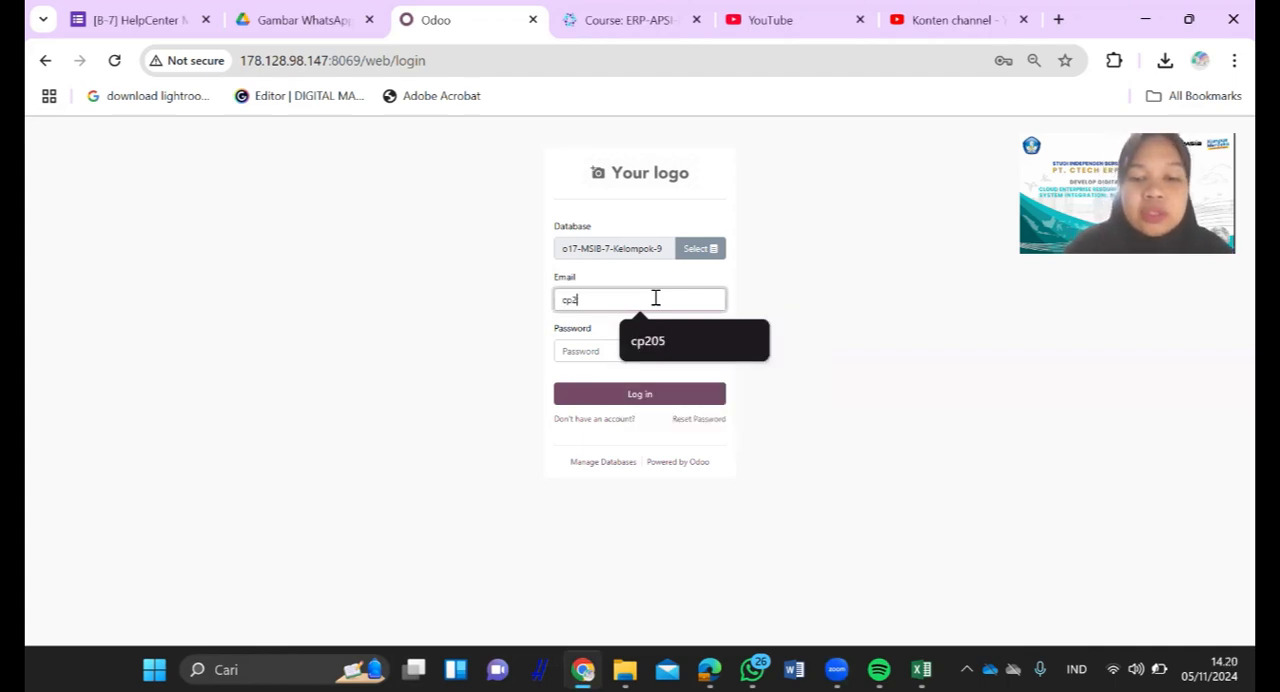
click(632, 343)
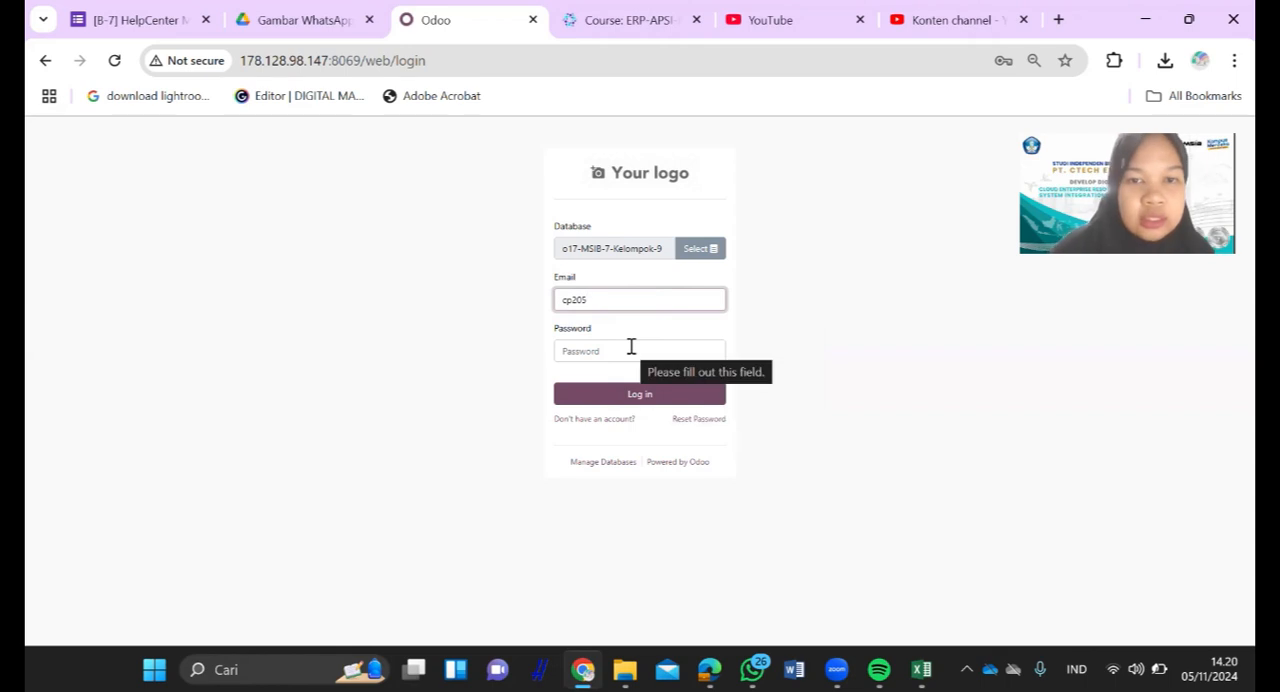
click(618, 353)
text(••)
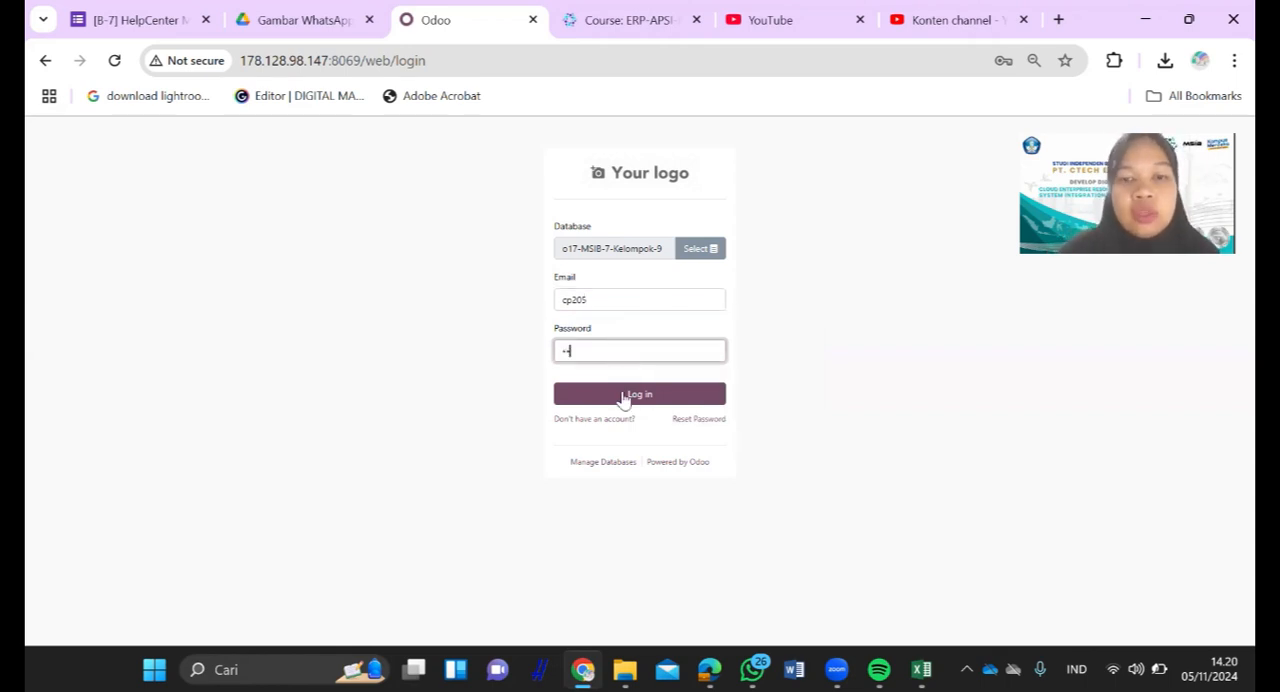
click(622, 397)
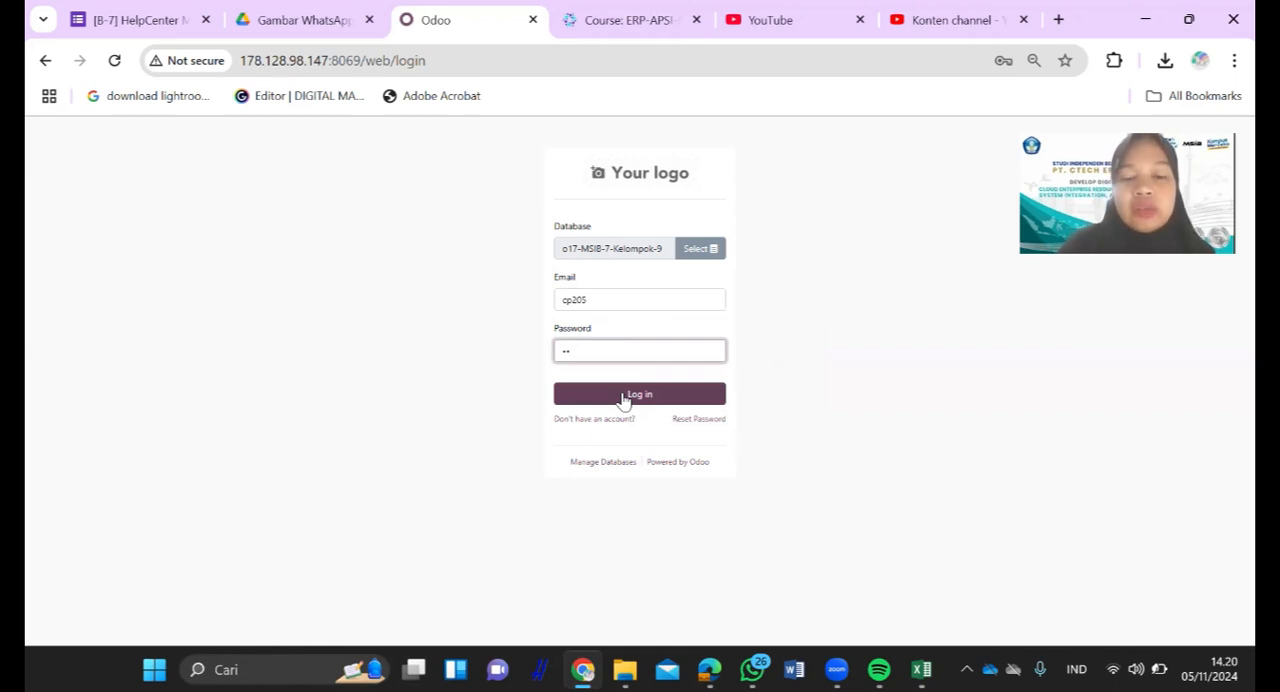
click(623, 397)
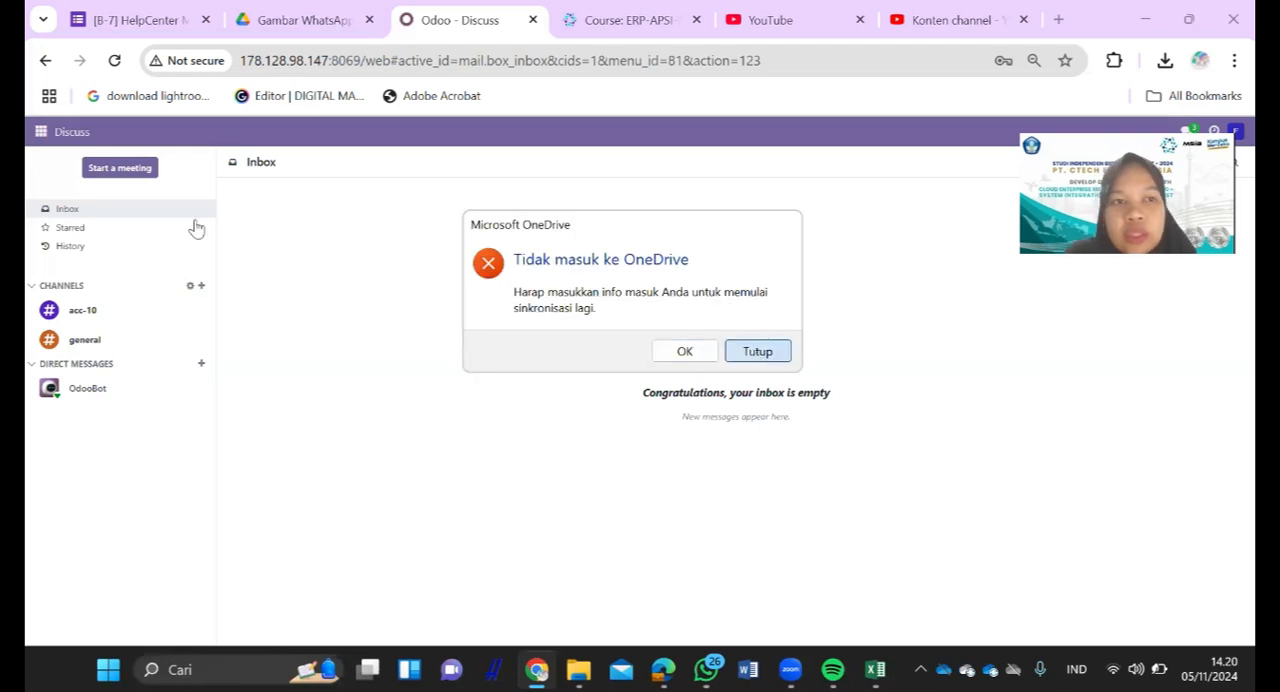
- Open the vendor list of the Purchase module and remove its Vendor Bills filter
click(53, 135)
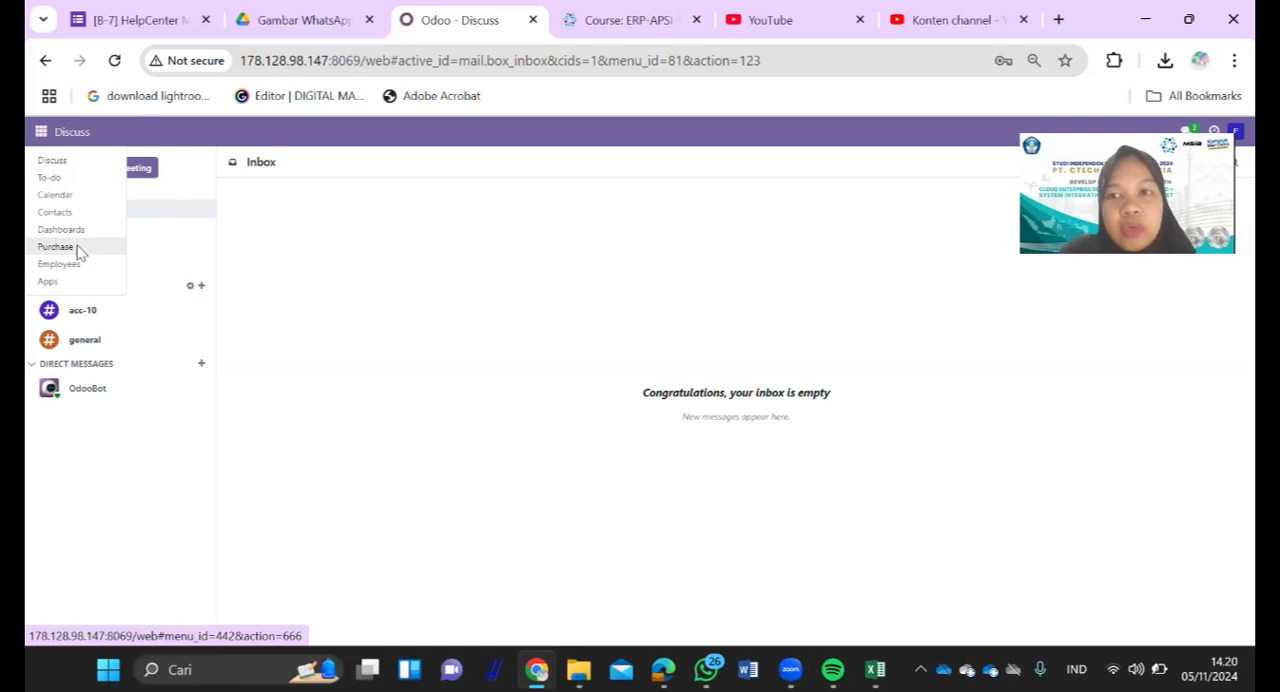
click(80, 250)
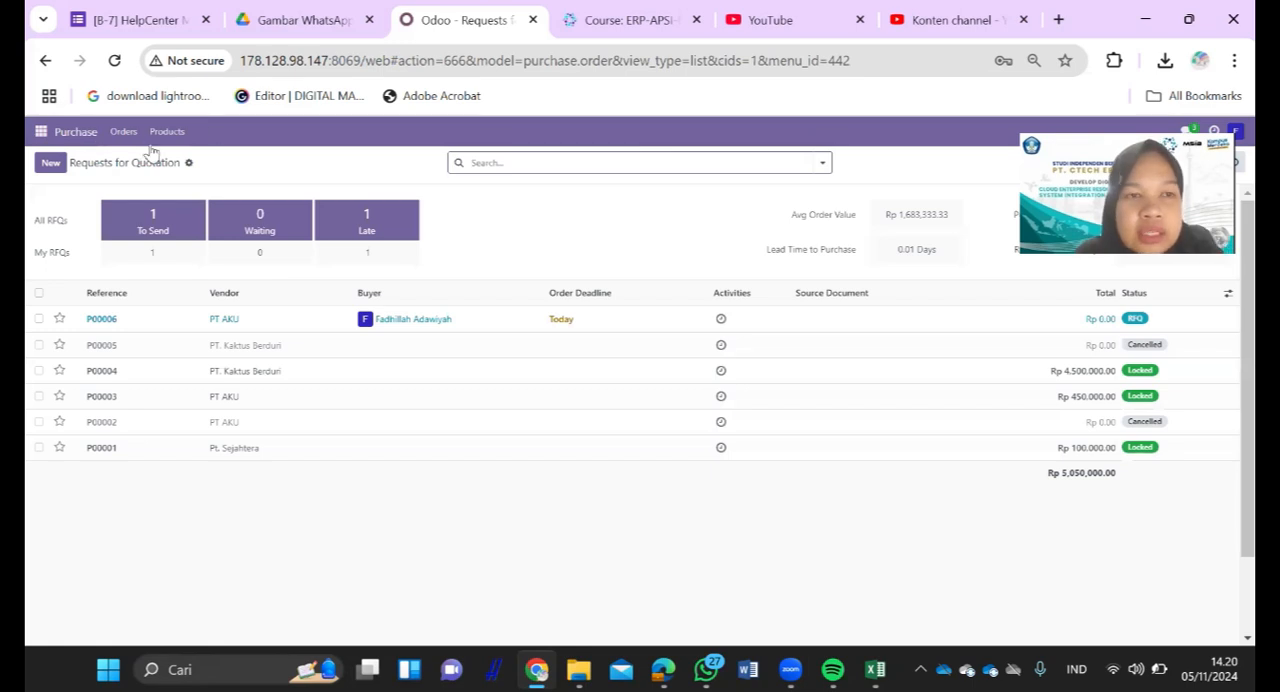
click(128, 138)
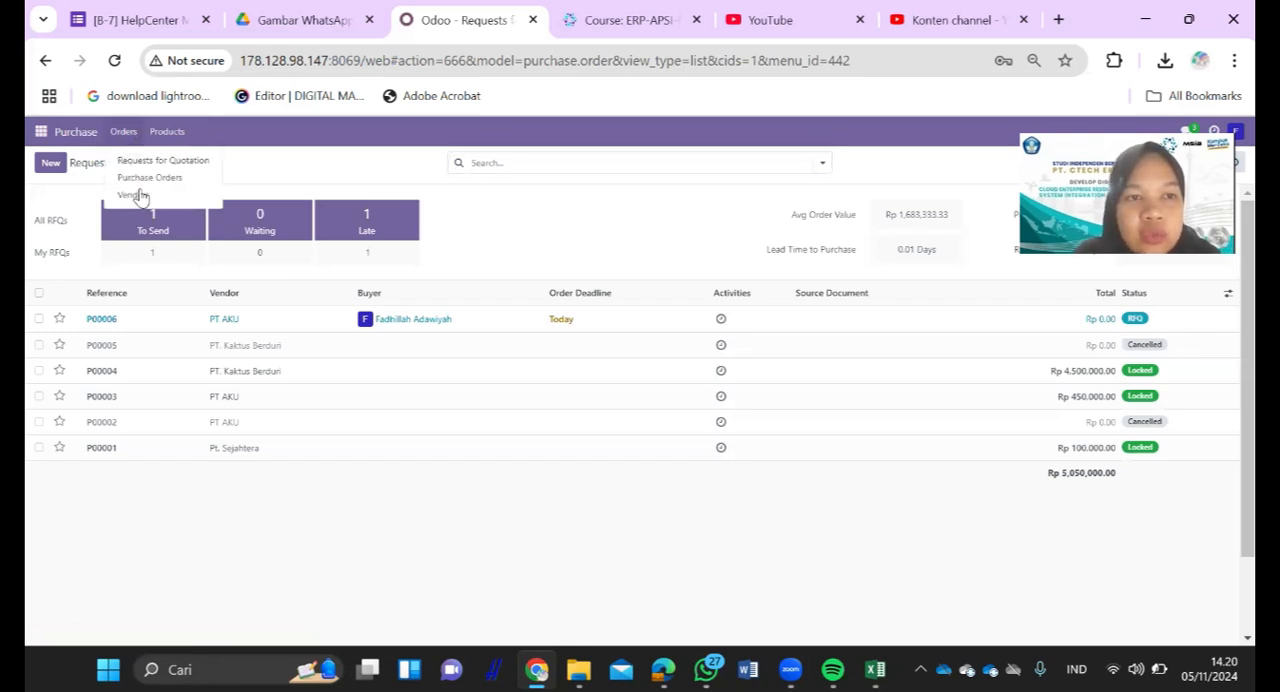
click(132, 195)
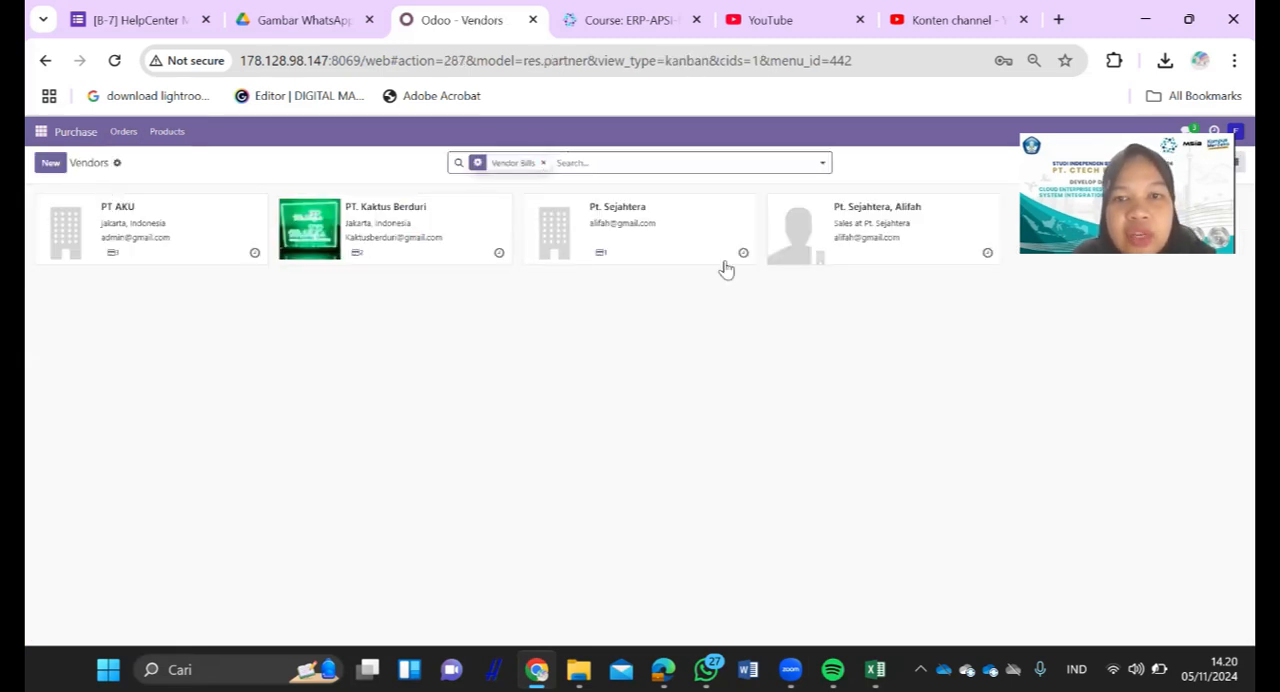
key(BackSpace)
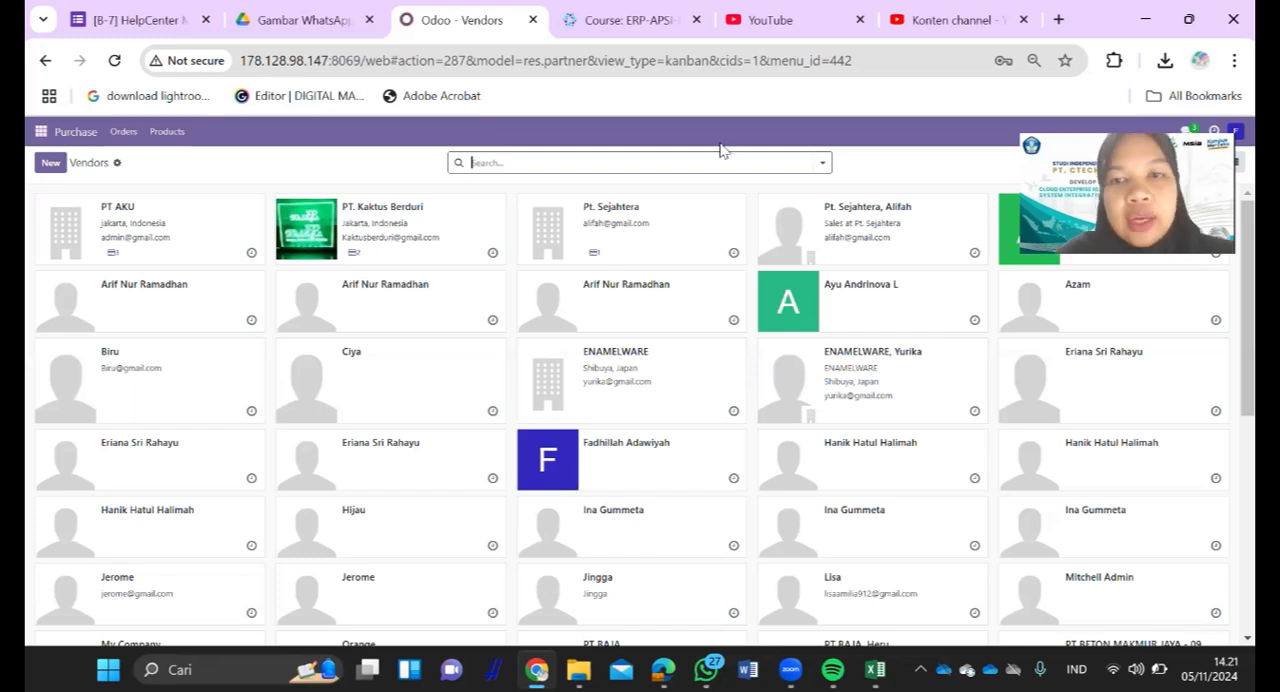
- Create a new company vendor named PT SIAPSIAGA, using the vendor data in the Excel workbook
click(52, 164)
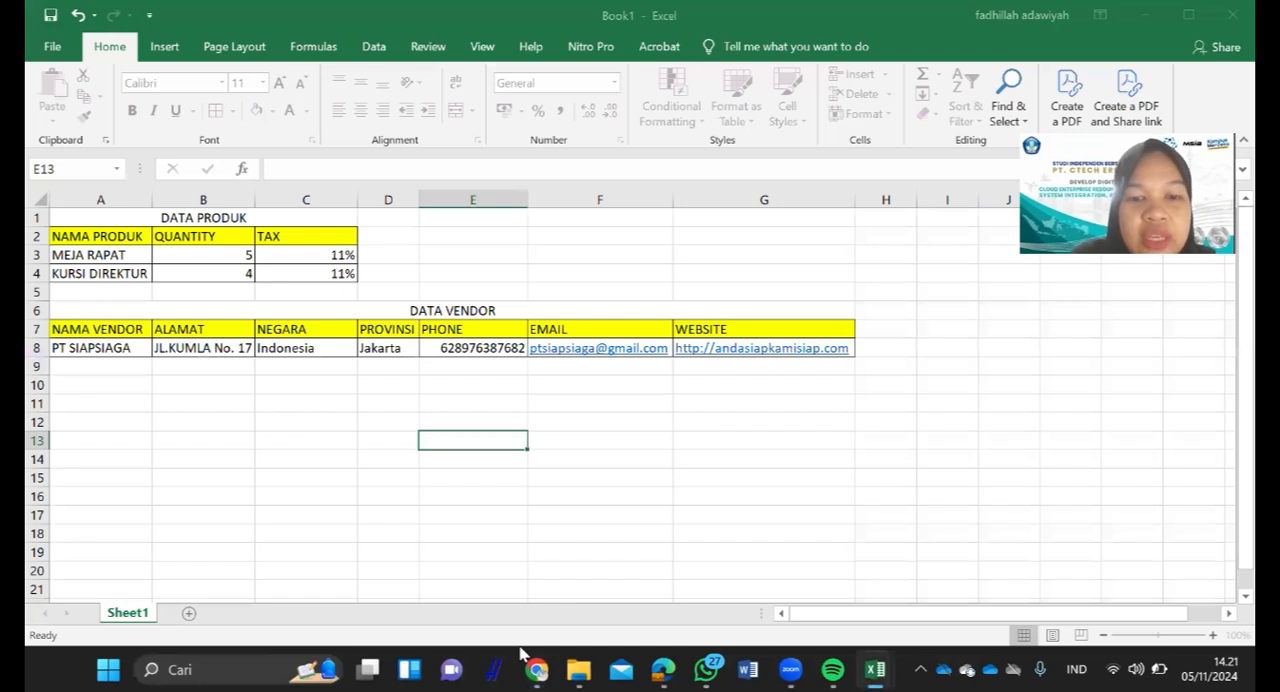
mouse_move(534, 665)
click(540, 623)
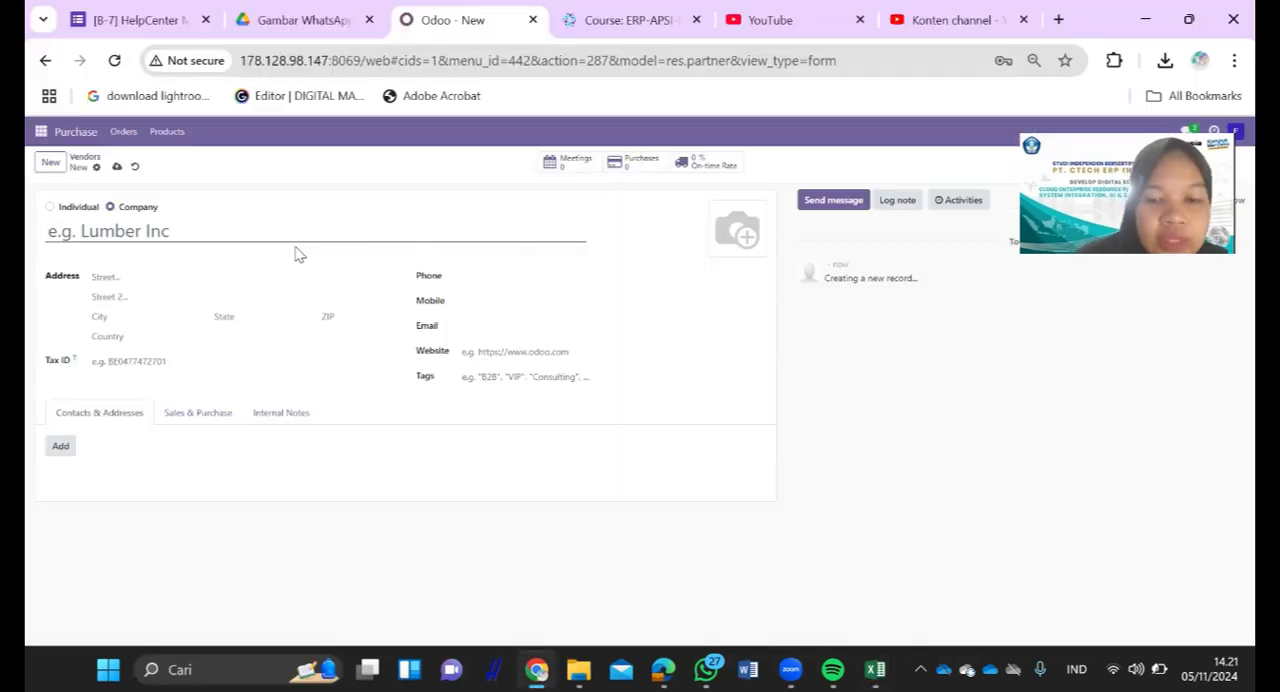
text(PT SIAPSIAGA)
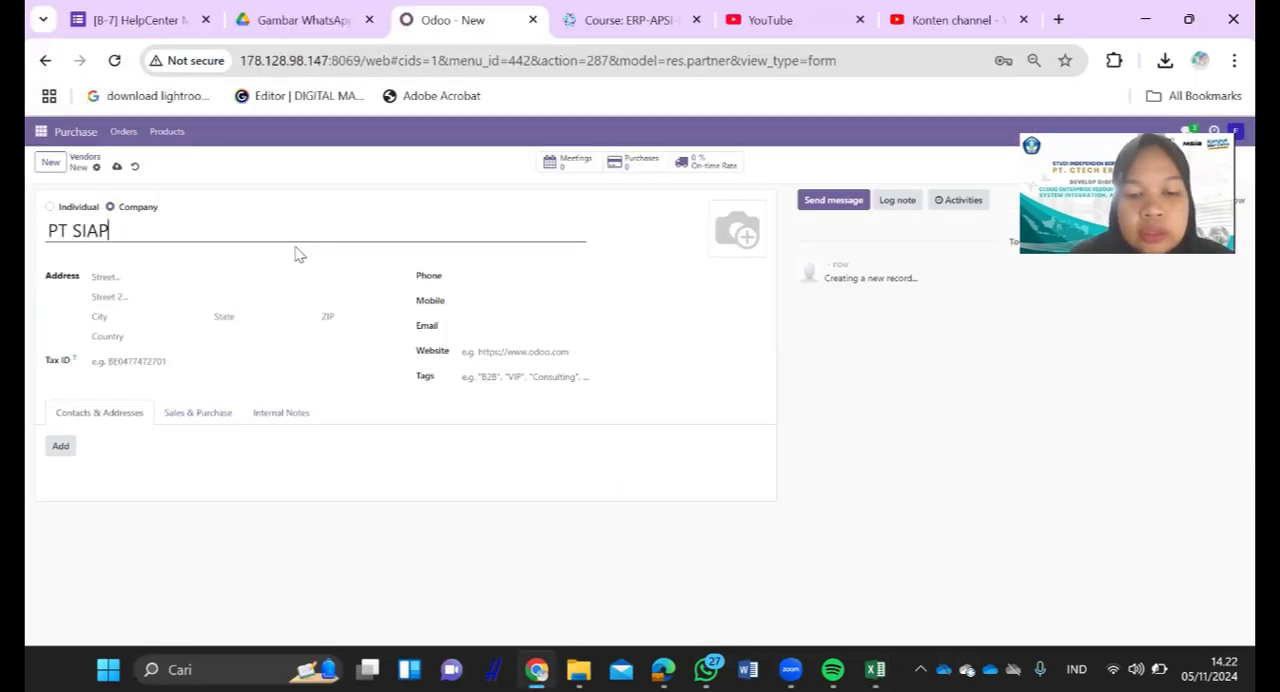
- Look up the vendor's address in the Excel sheet and fill in the street address of PT SIAPSIAGA
click(157, 276)
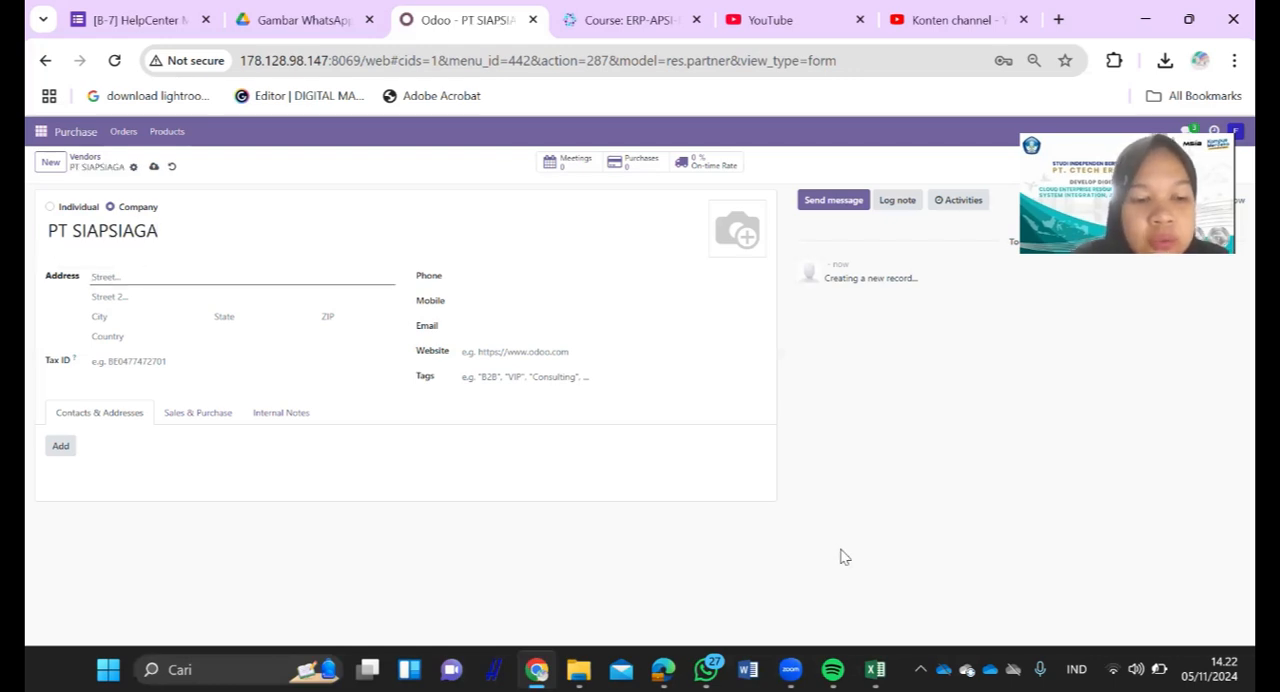
key(alt+Tab)
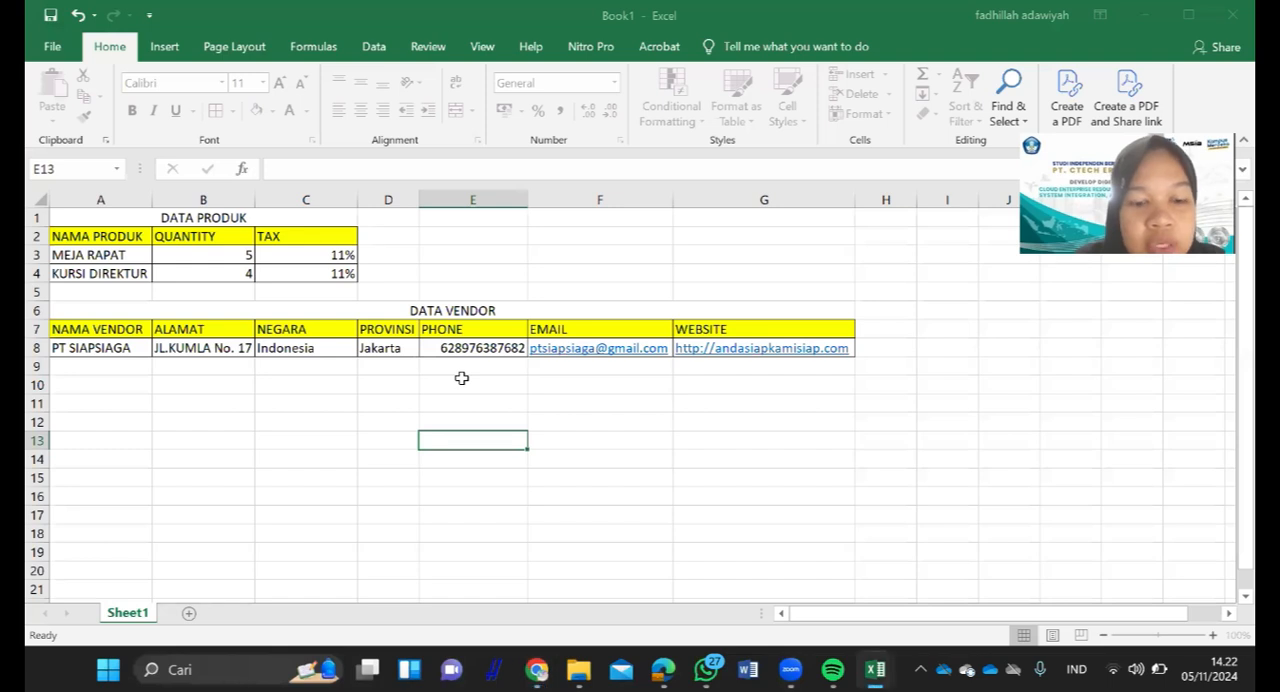
key(alt+Tab)
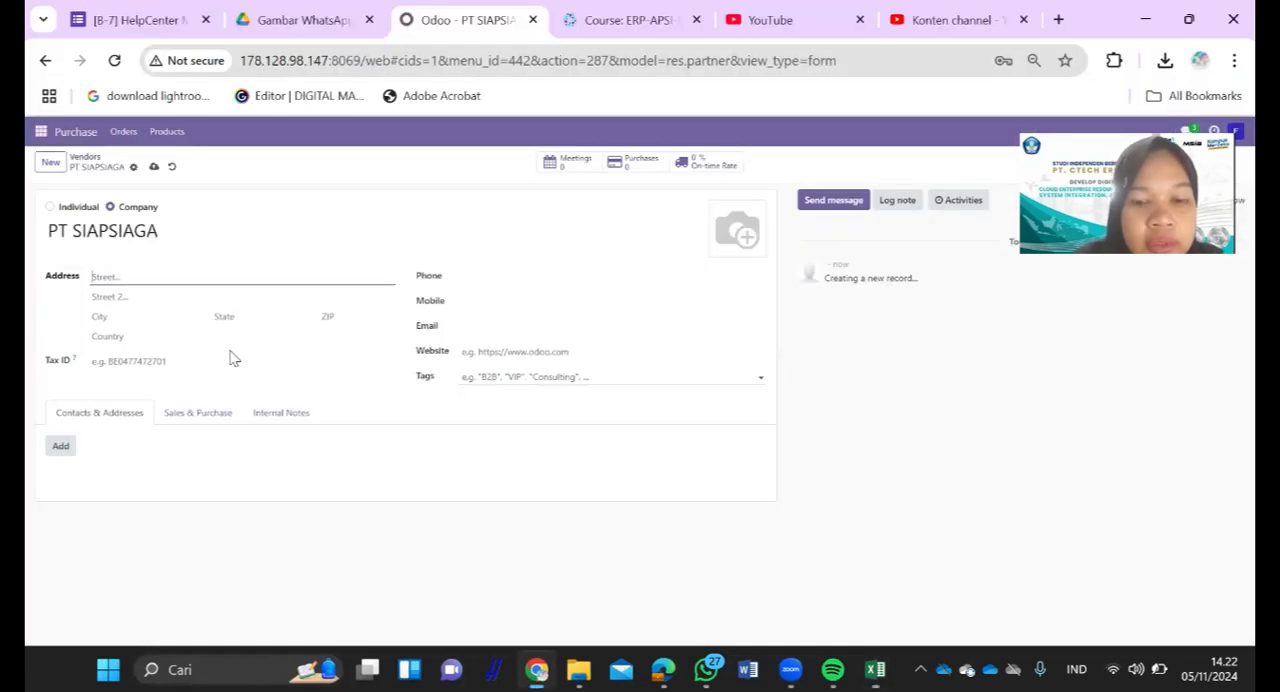
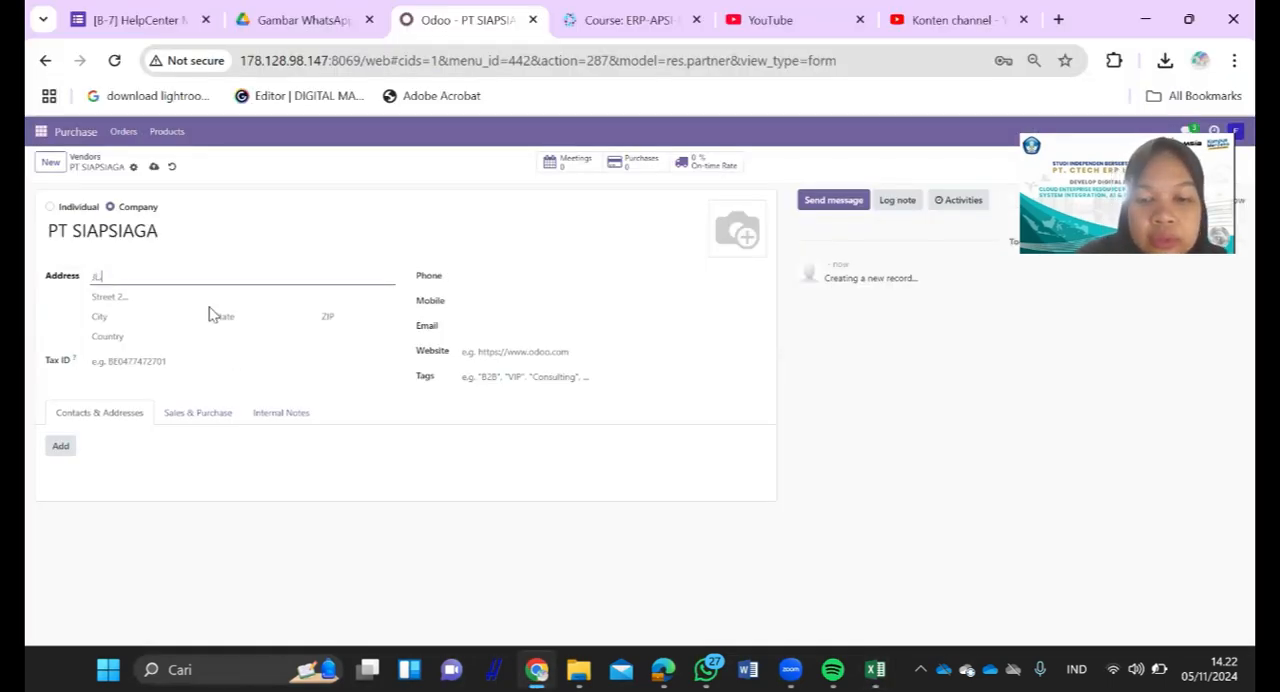
- Check the vendor's country in the Excel sheet and set the country of PT SIAPSIAGA to Indonesia
click(159, 315)
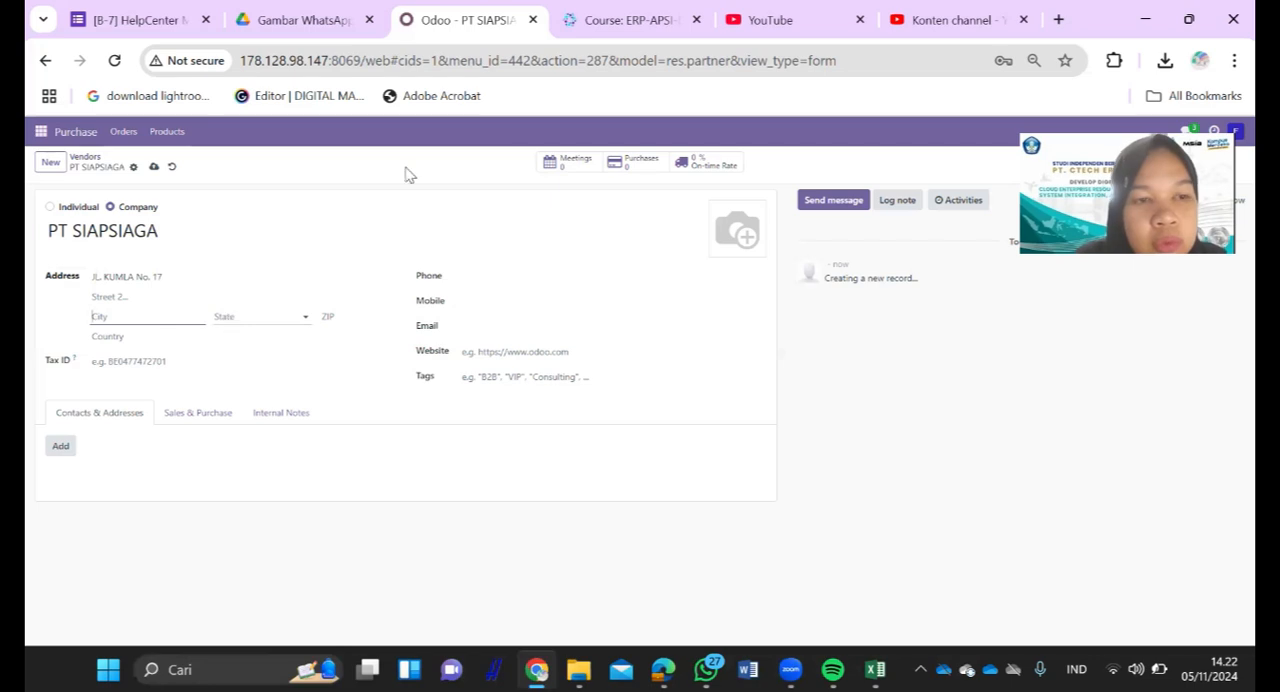
key(super+Tab)
click(463, 172)
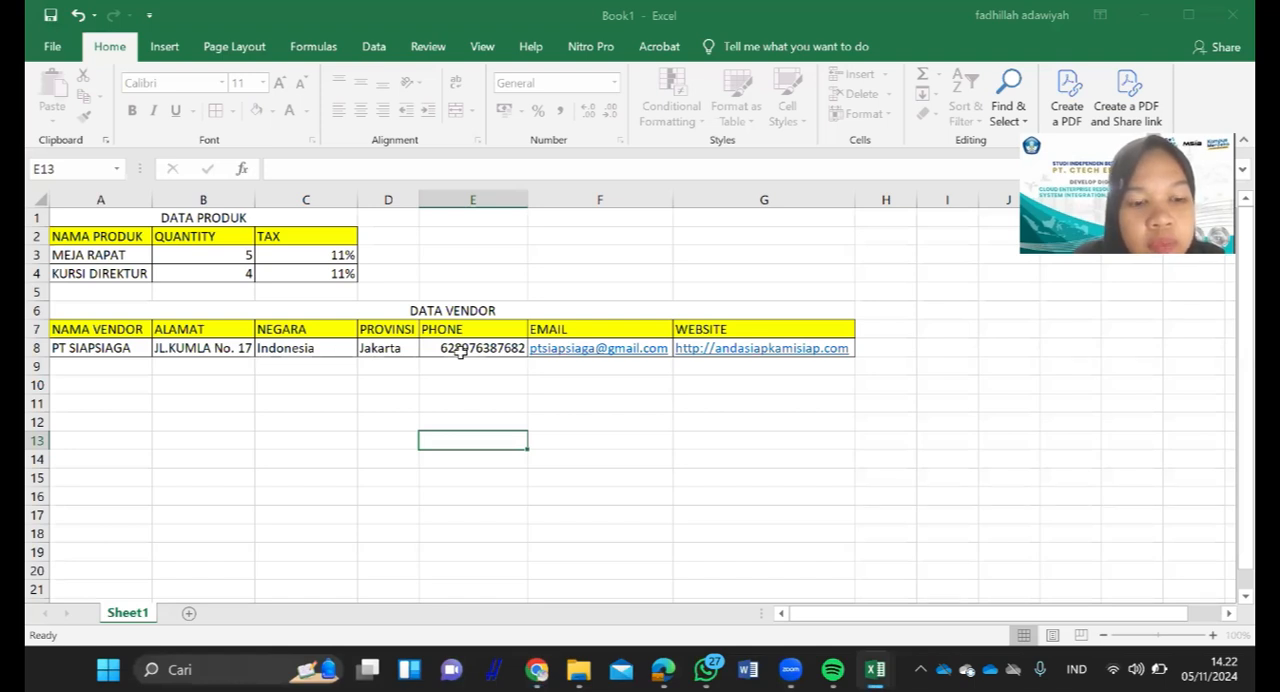
key(alt+Tab)
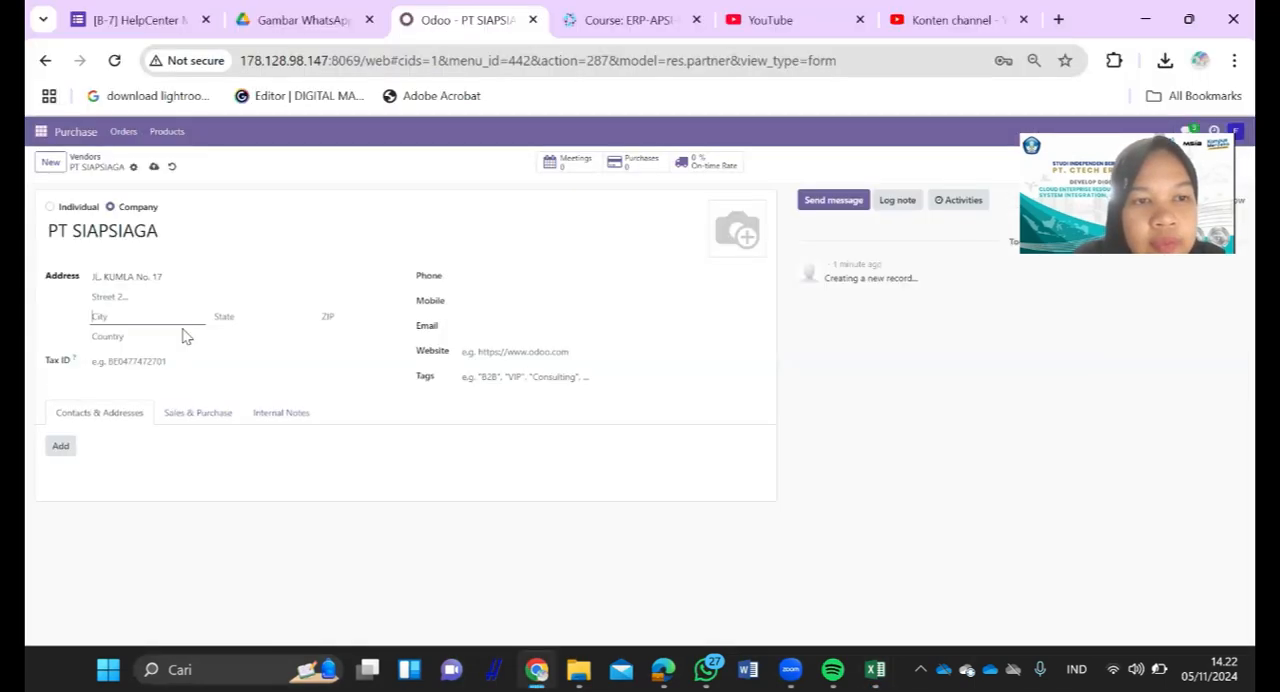
click(138, 338)
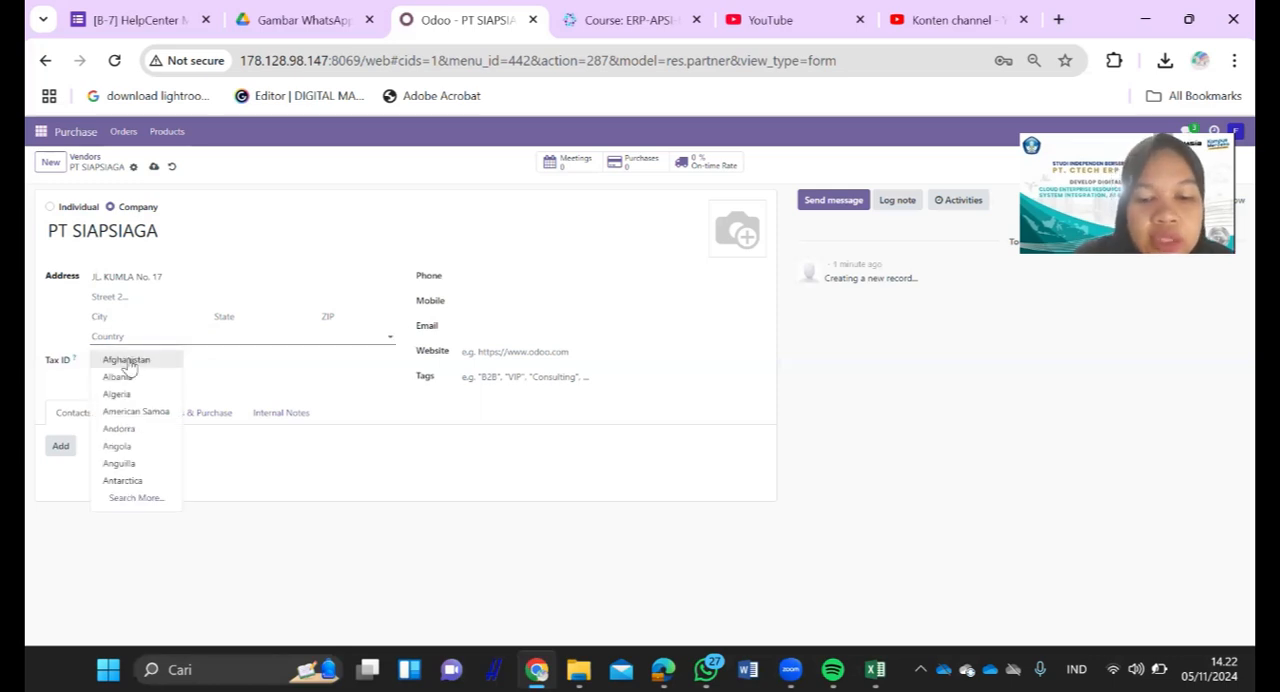
text(in)
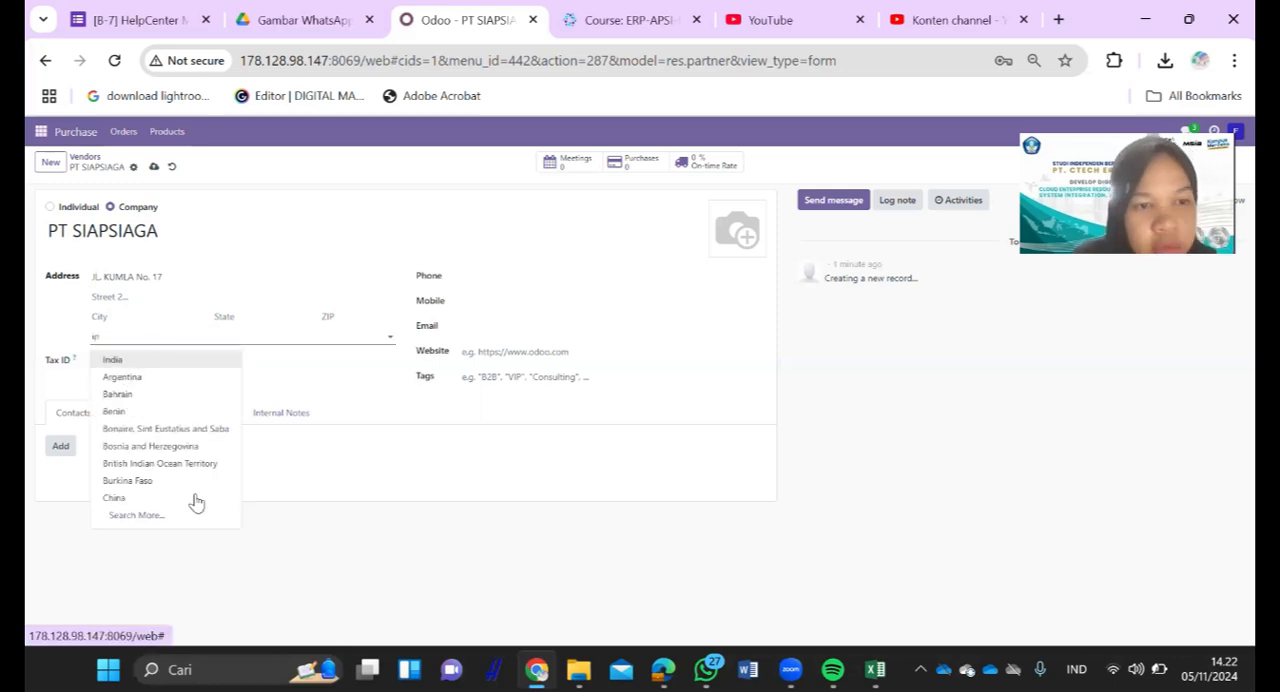
key(Down)
key(Down)
key(Down)
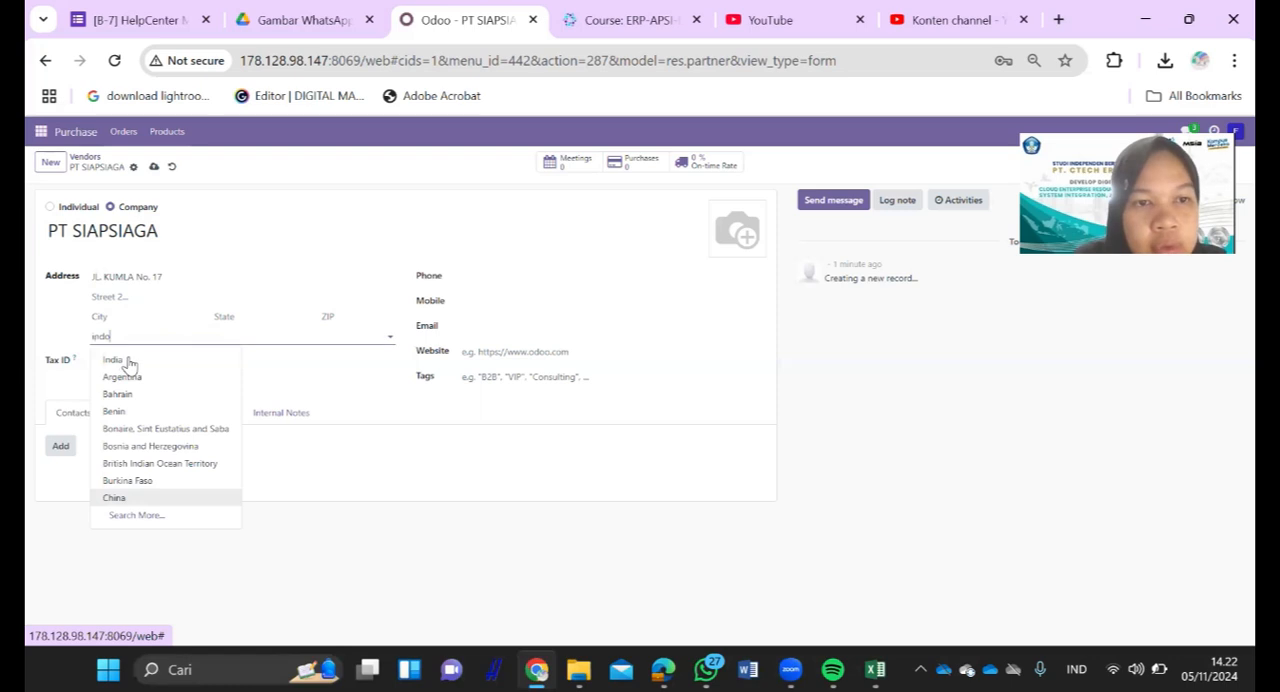
text(do)
key(Return)
- Set the vendor's city to Jakarta and its state to Jakarta (ID)
click(148, 318)
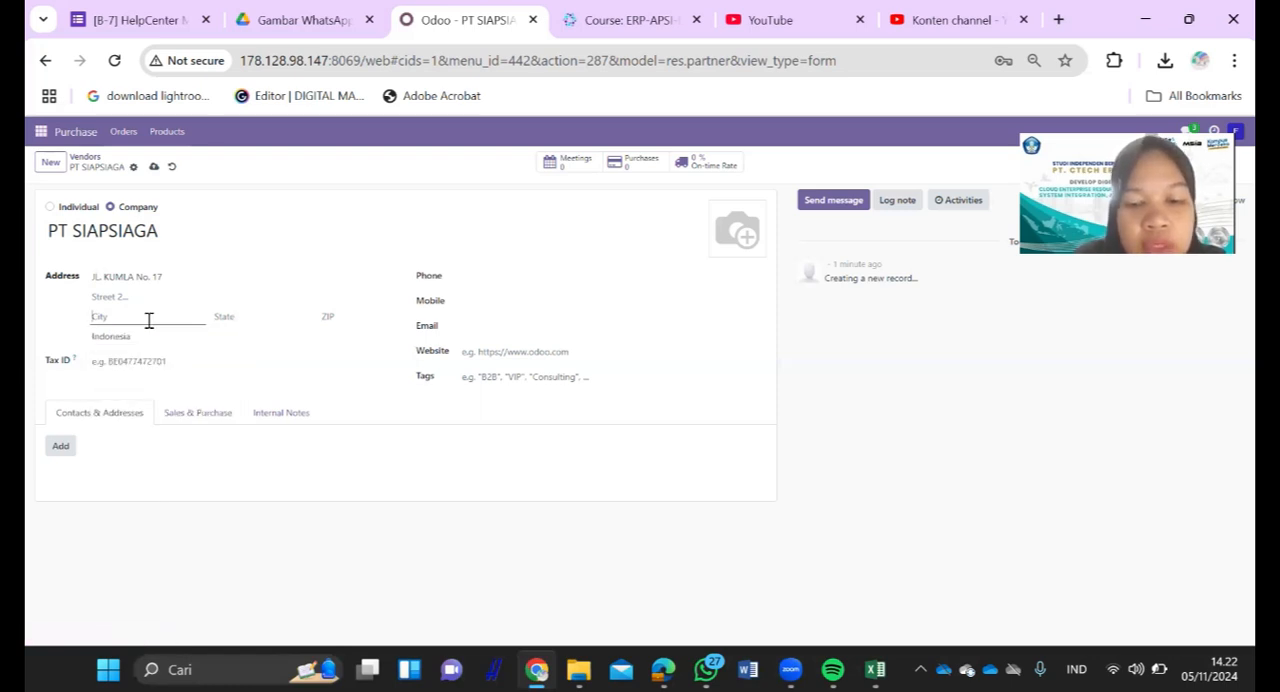
text(jaka)
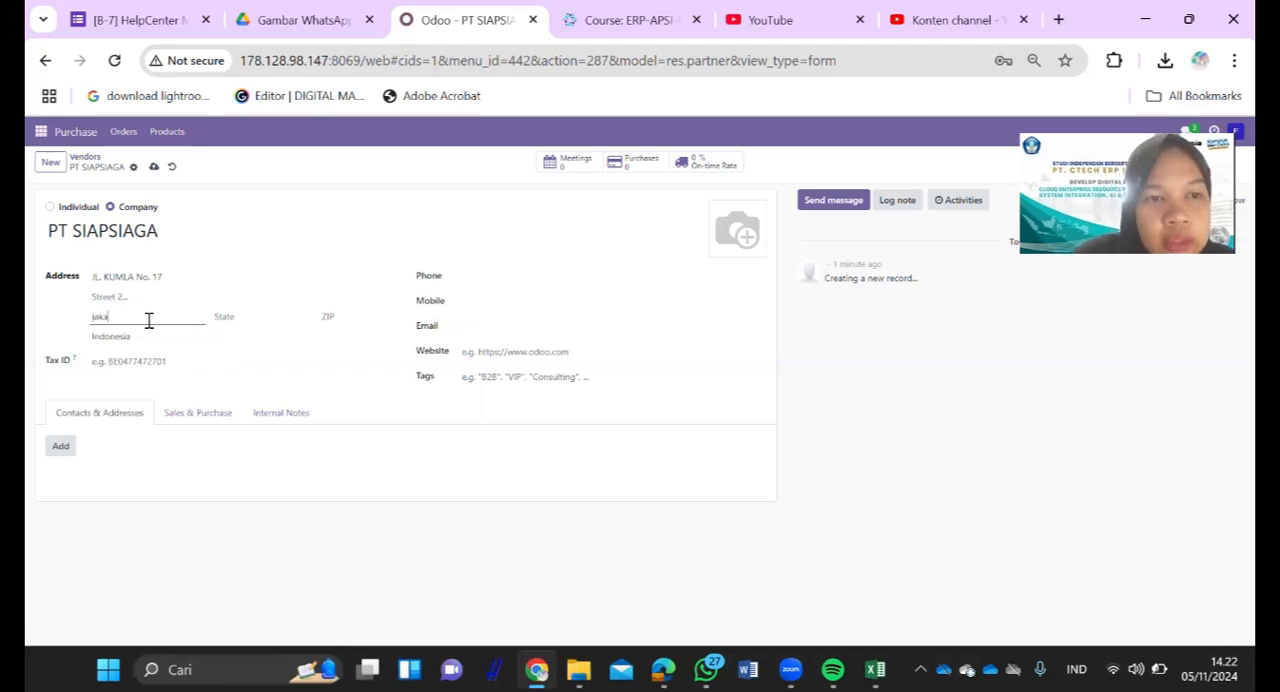
text(rta)
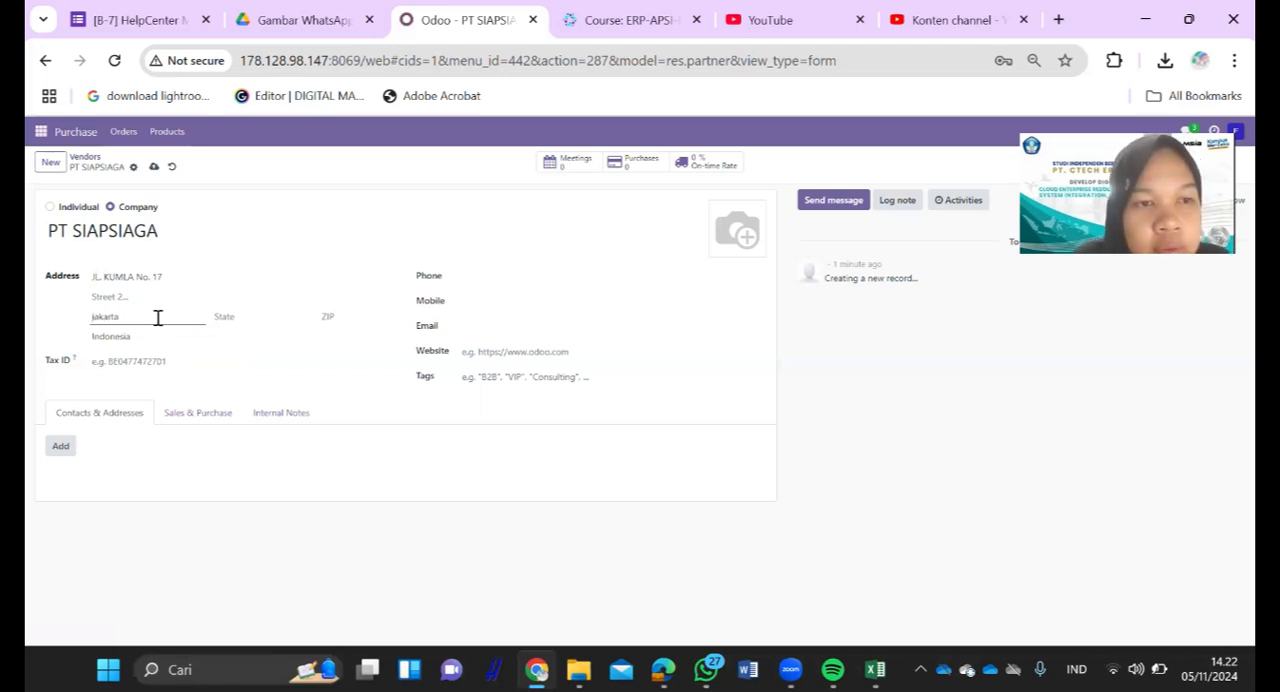
key(ctrl+a)
text(Jakarta)
click(256, 320)
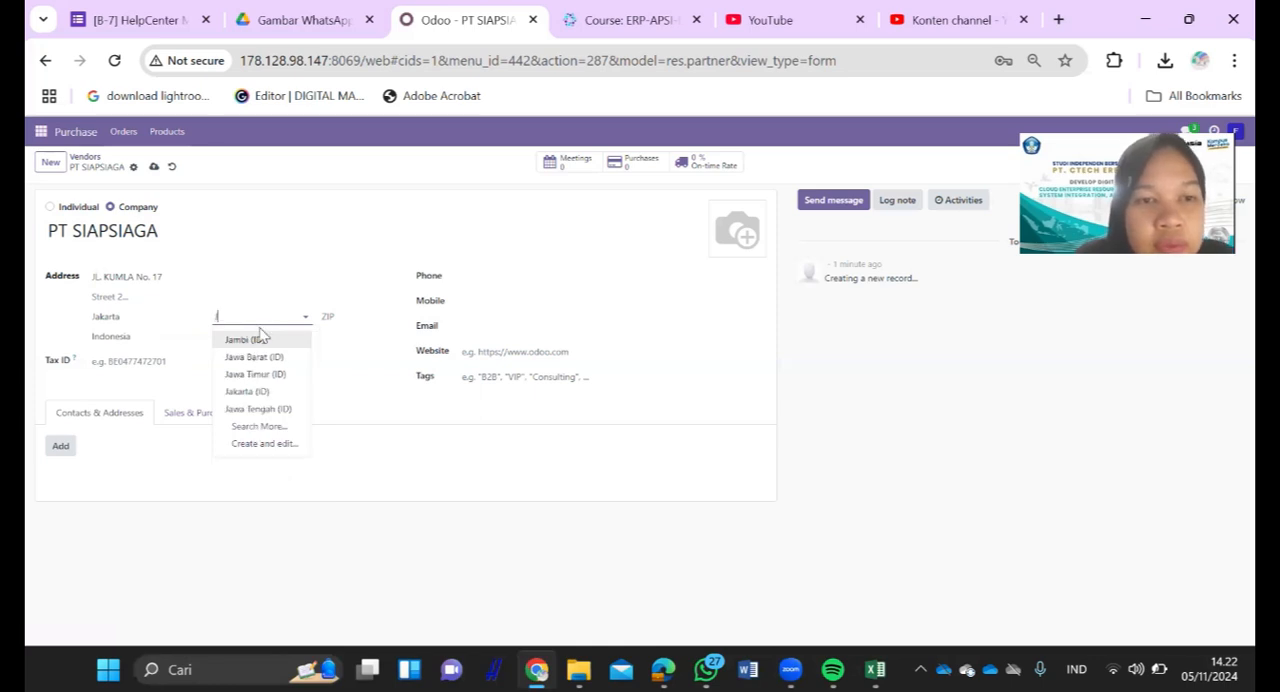
text(Jaka)
click(265, 340)
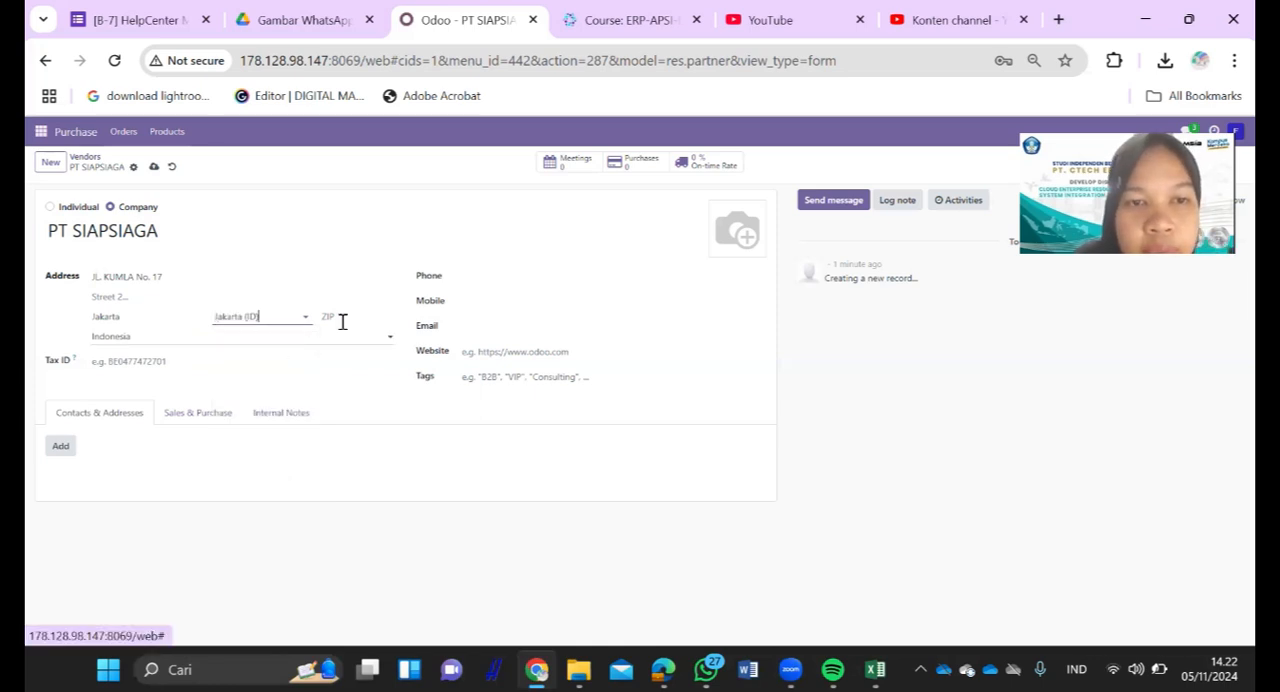
click(474, 307)
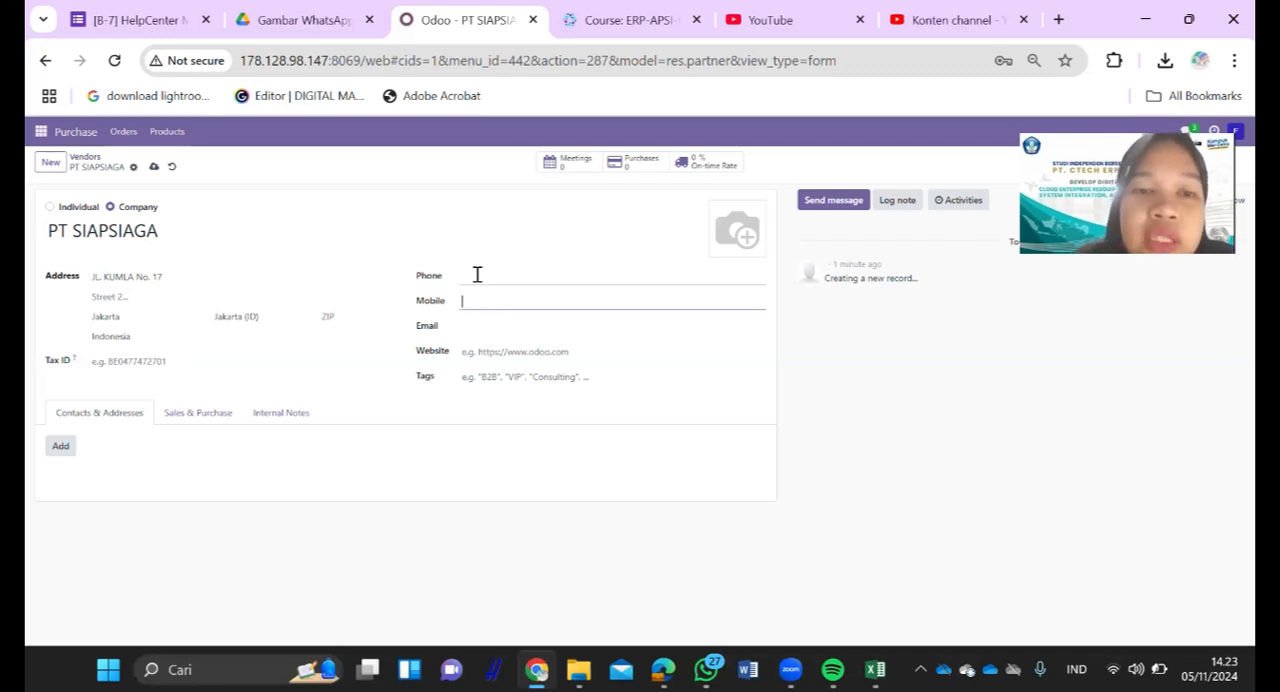
click(477, 274)
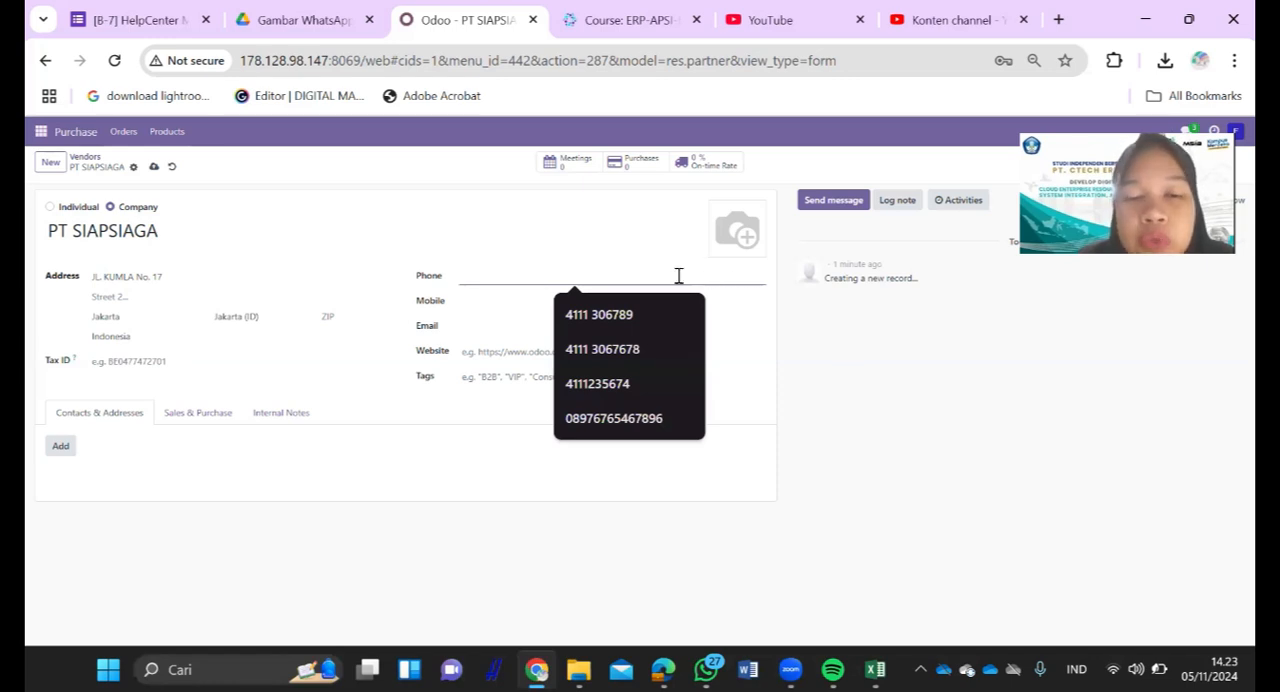
click(492, 297)
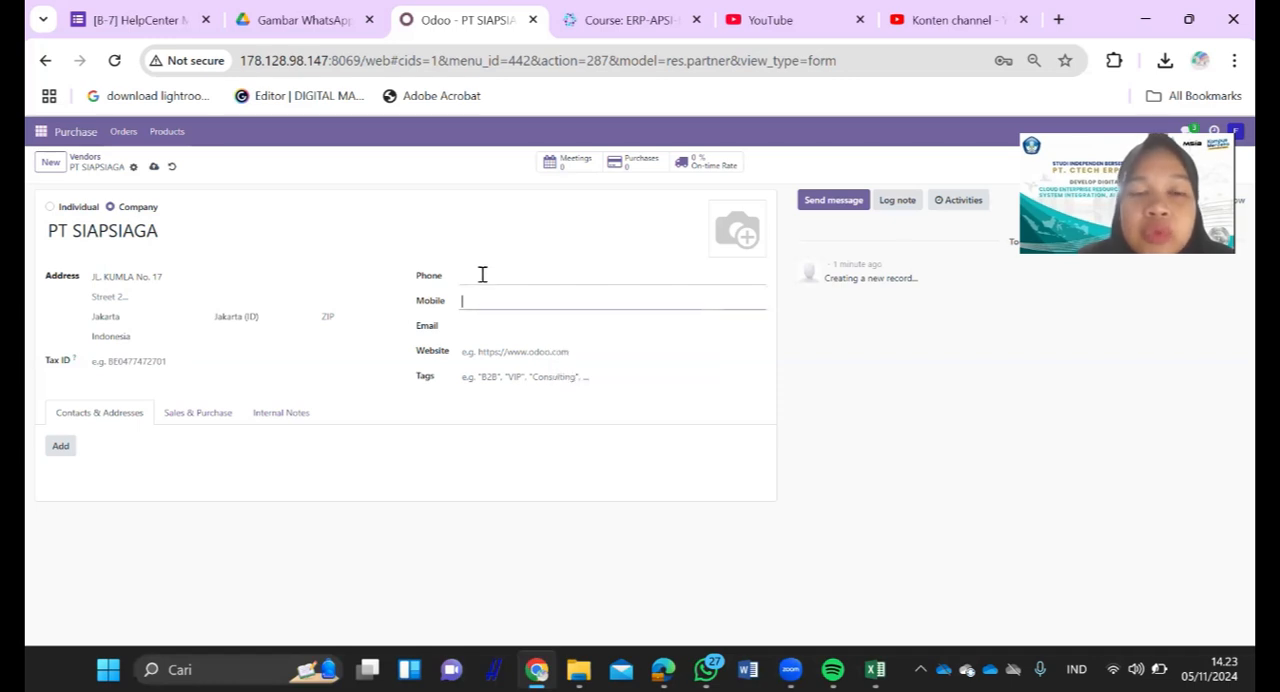
click(482, 274)
click(478, 307)
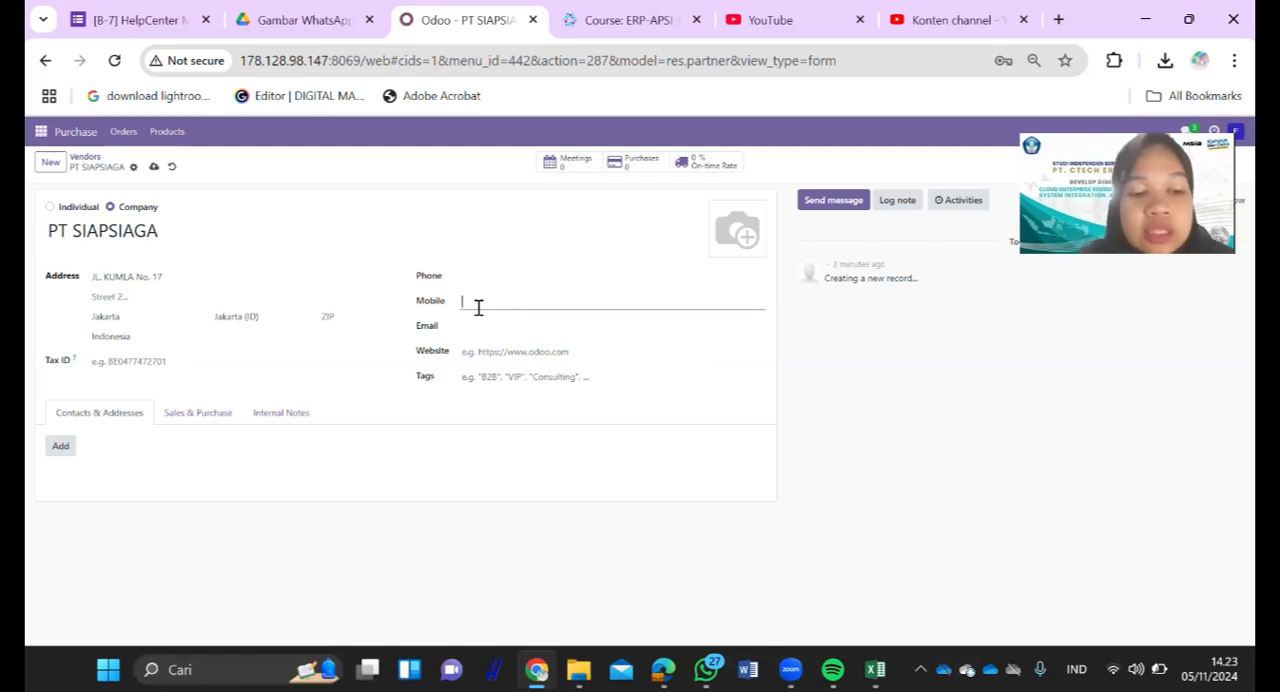
- Look up the vendor's phone number in the Excel sheet and enter it as the phone of PT SIAPSIAGA
key(alt+Tab)
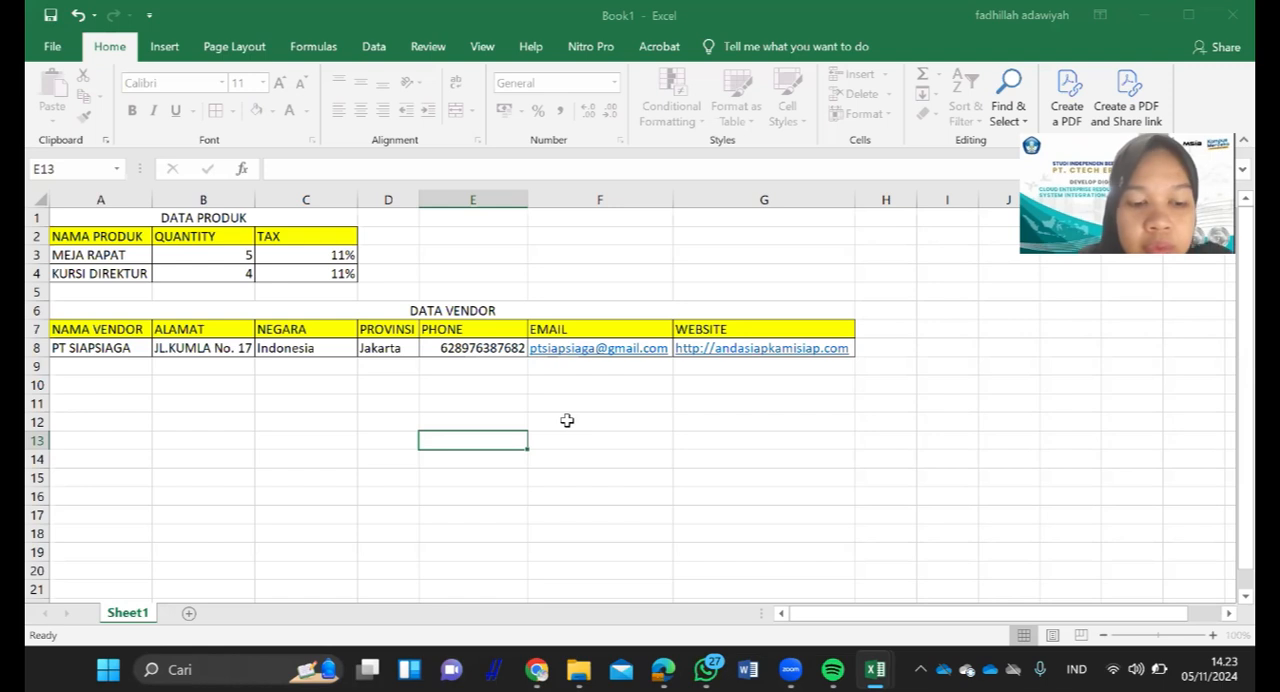
key(alt+Tab)
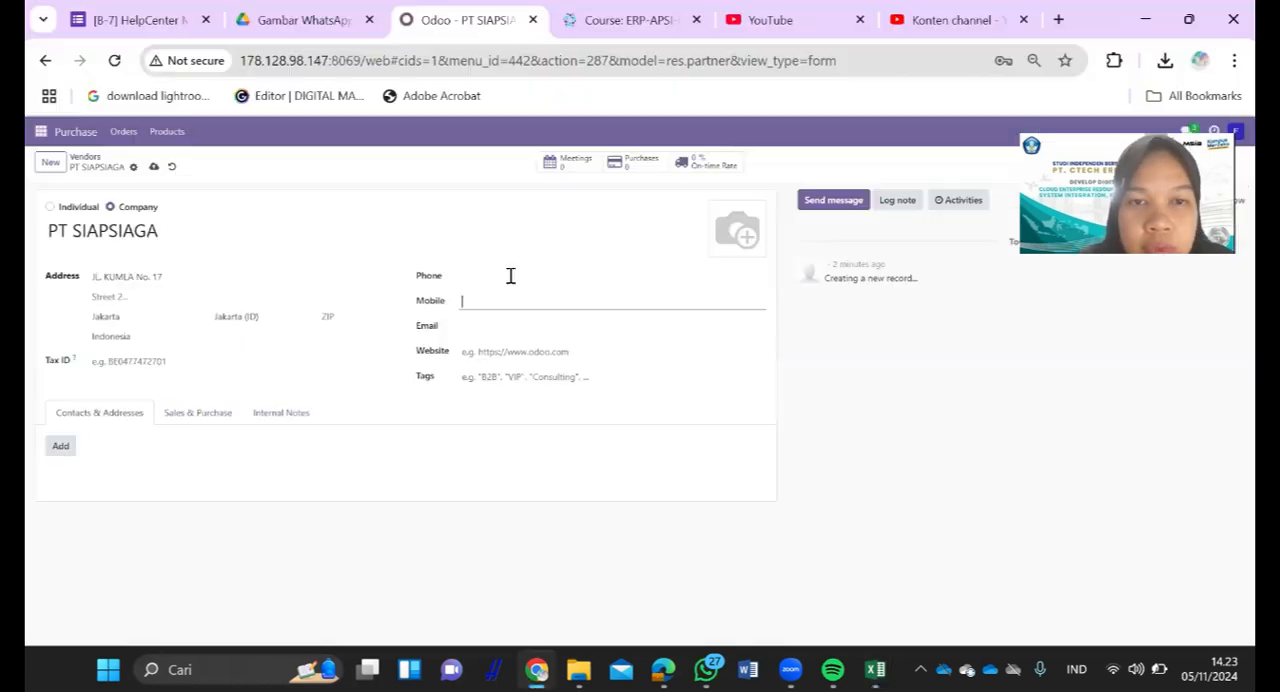
click(510, 276)
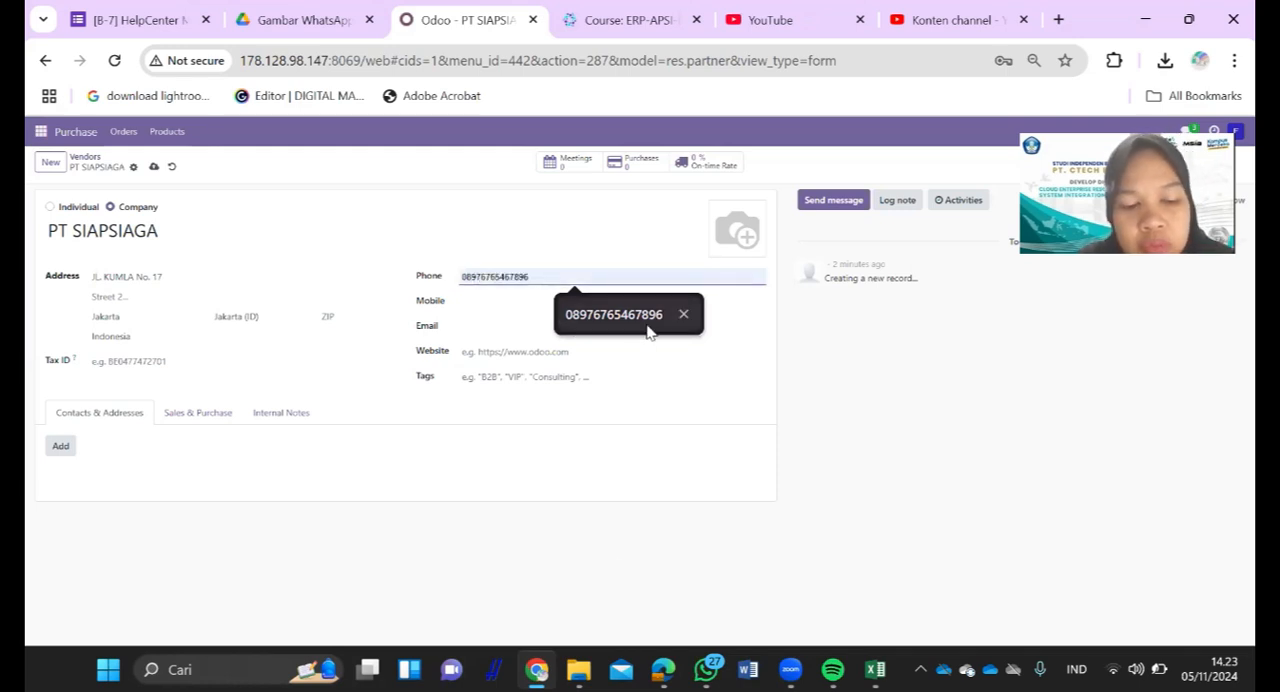
key(alt+Tab)
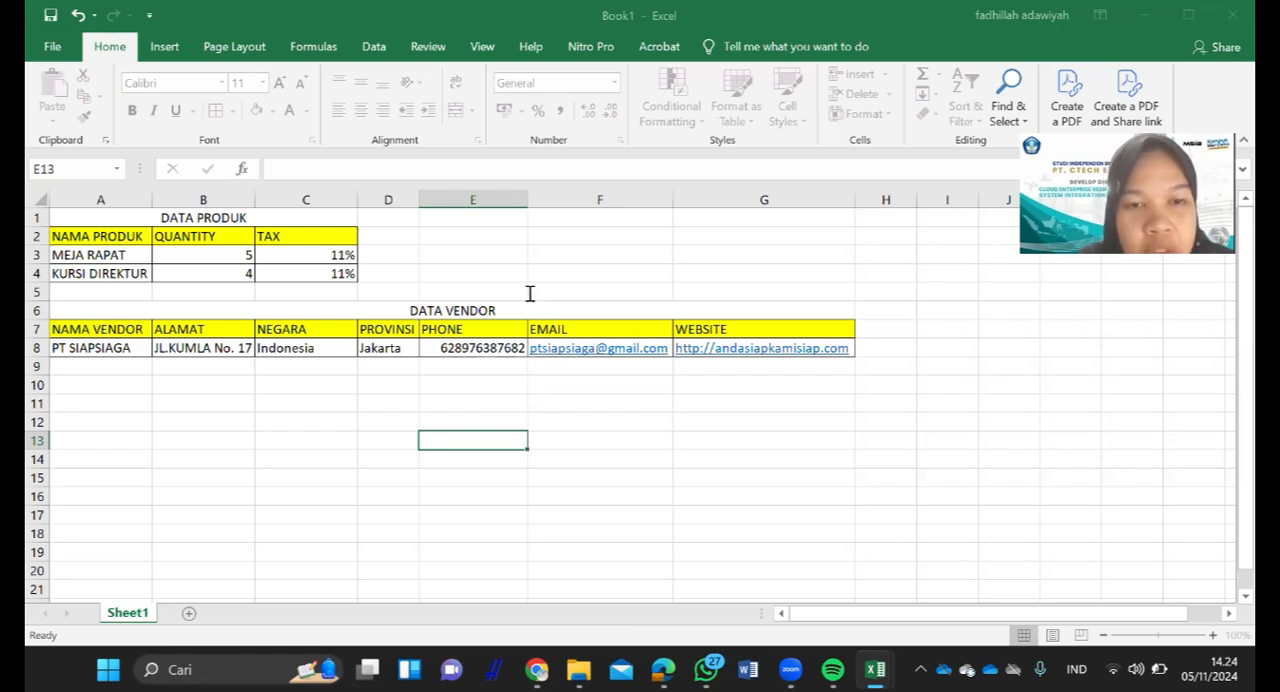
key(alt+Tab)
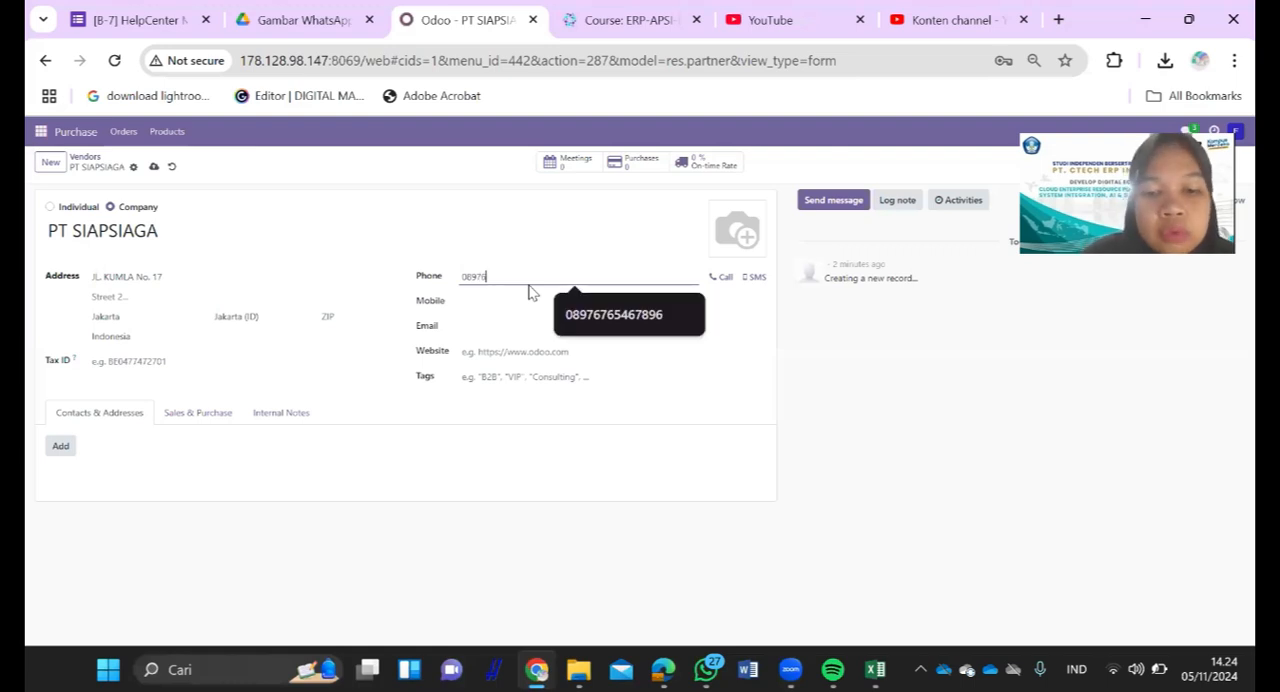
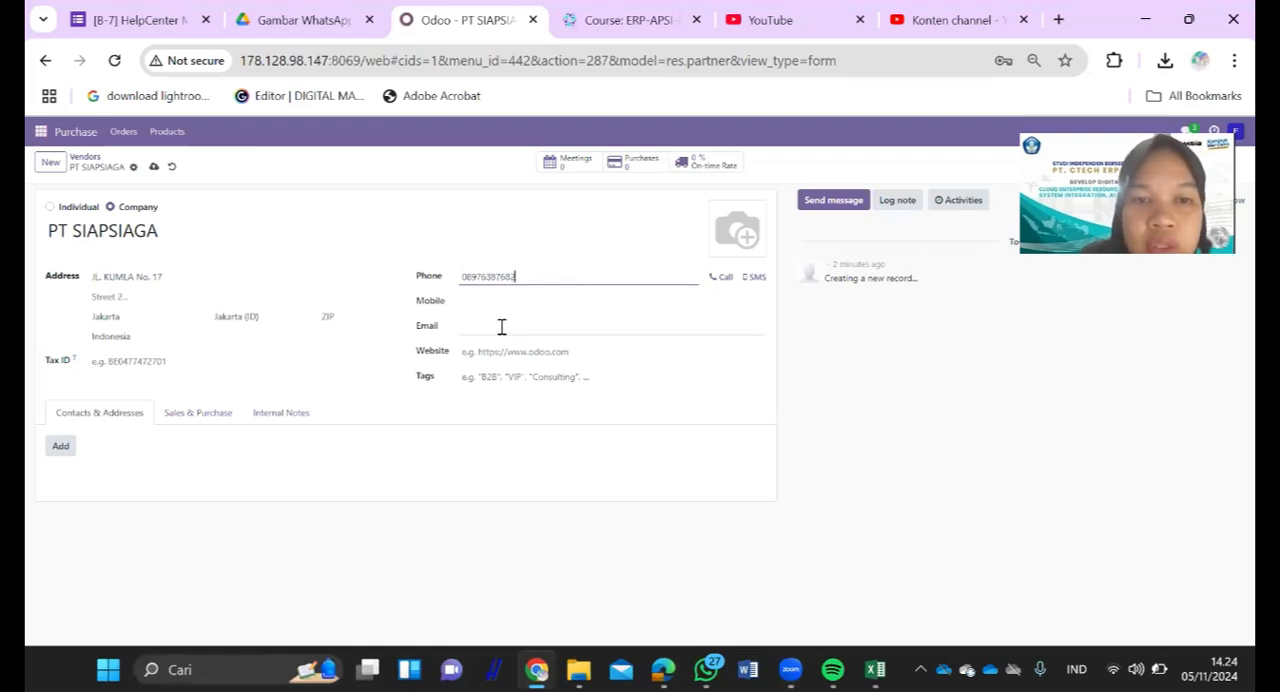
- Check the vendor's e-mail in the Excel sheet and fill in the e-mail address of PT SIAPSIAGA
click(502, 327)
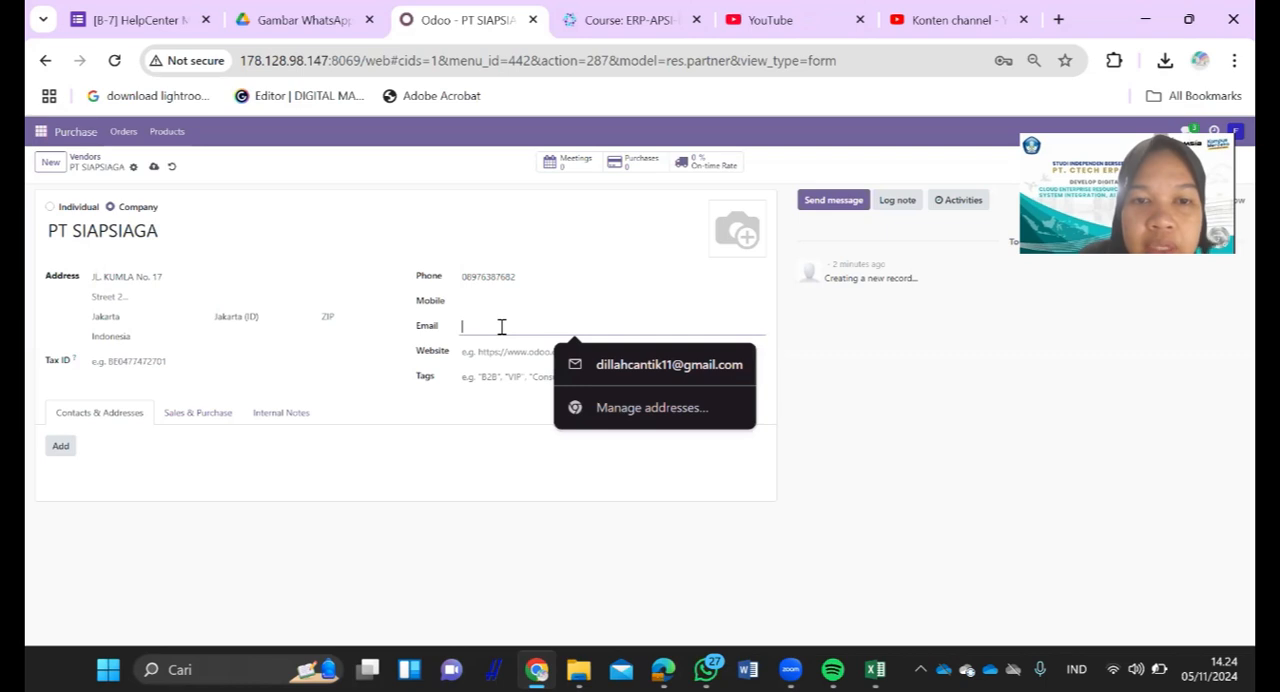
key(alt+Tab)
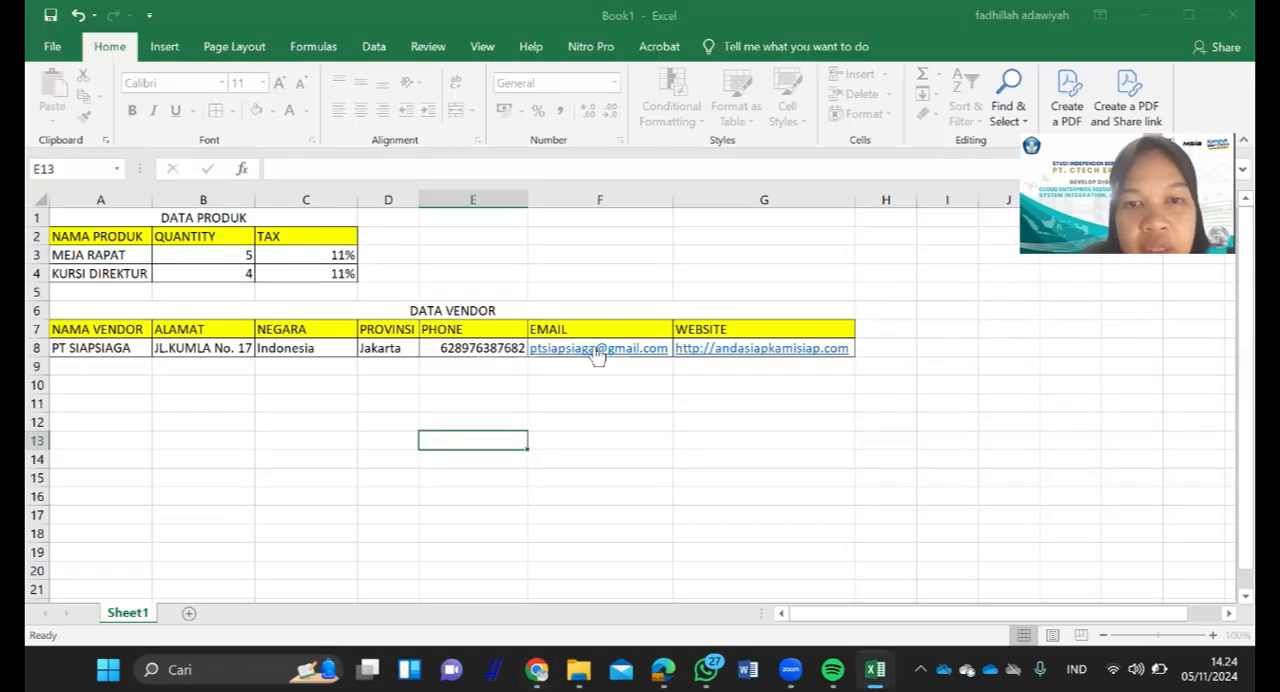
click(651, 346)
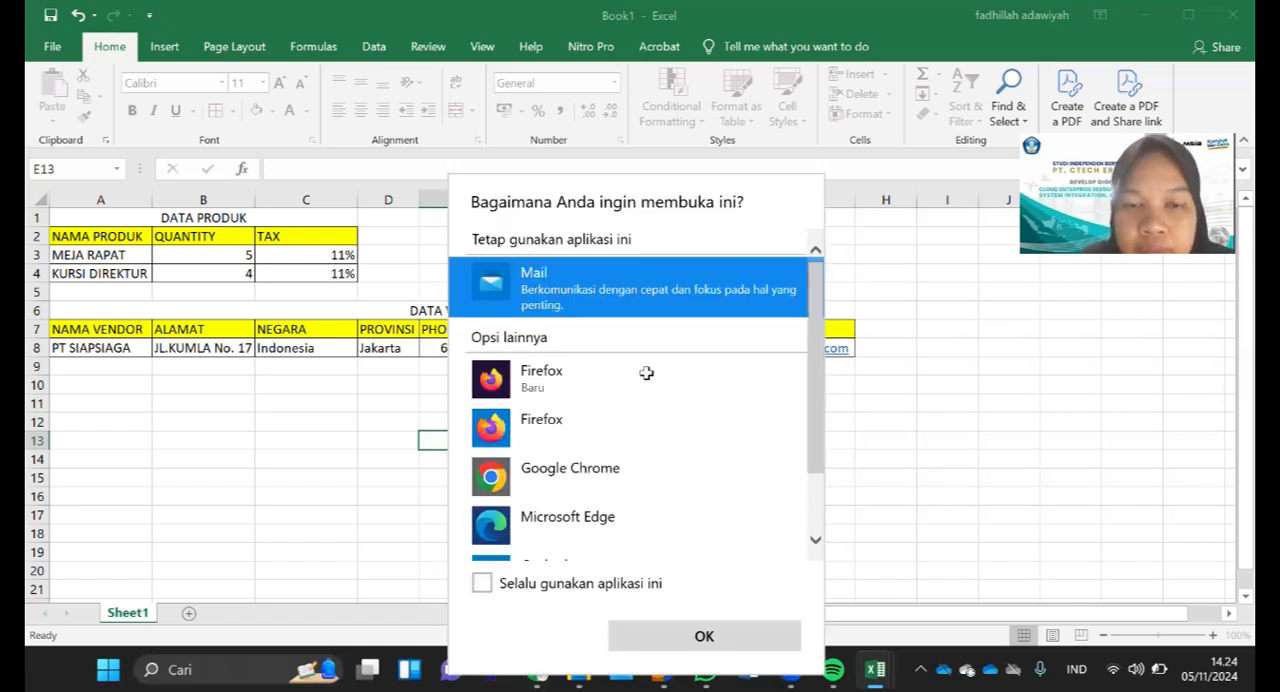
key(Escape)
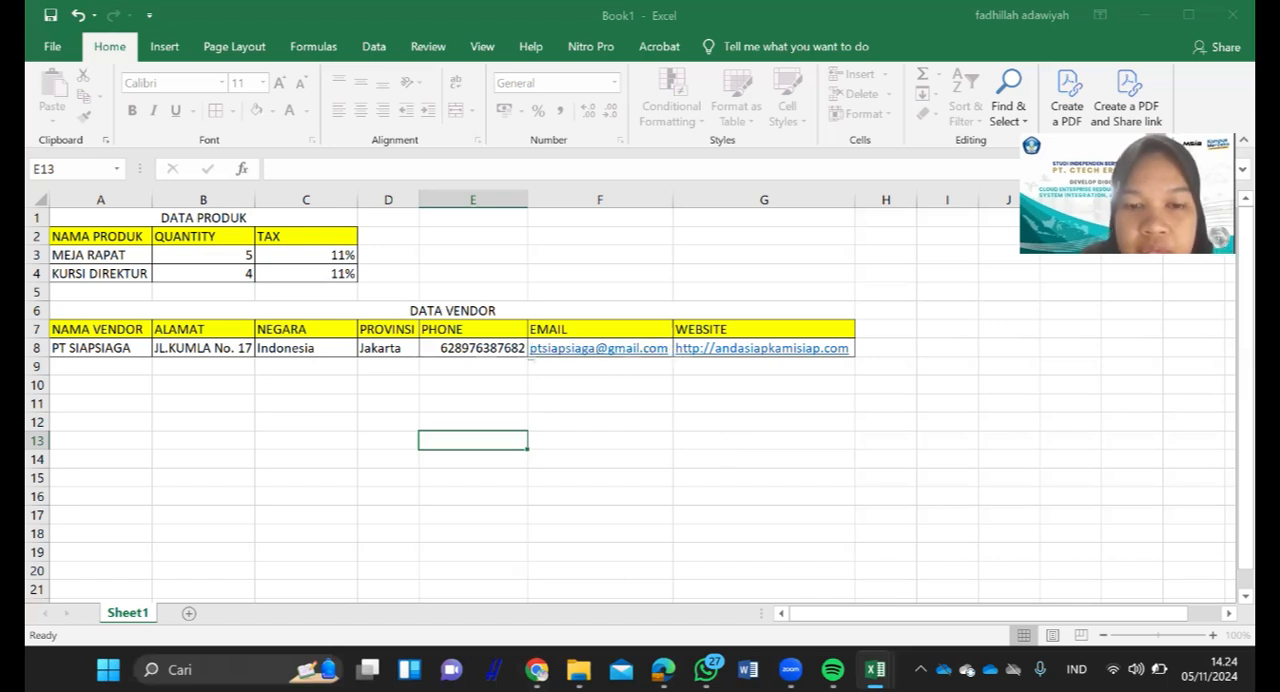
mouse_move(537, 669)
click(577, 528)
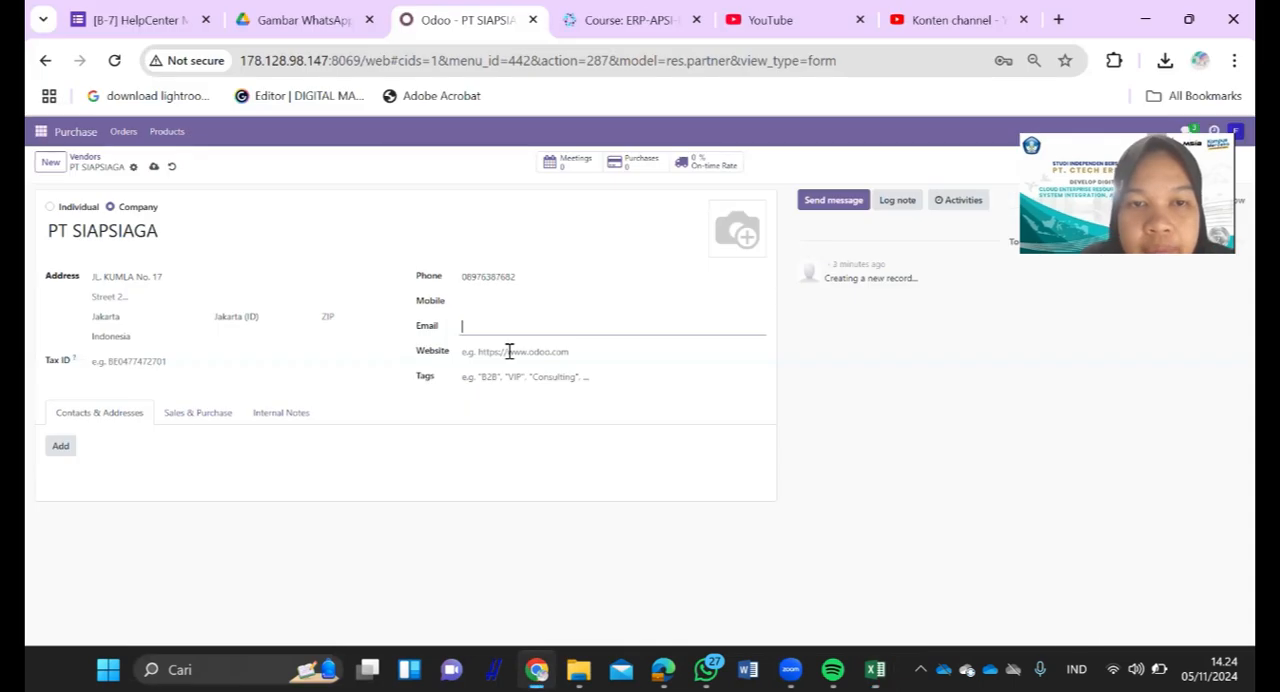
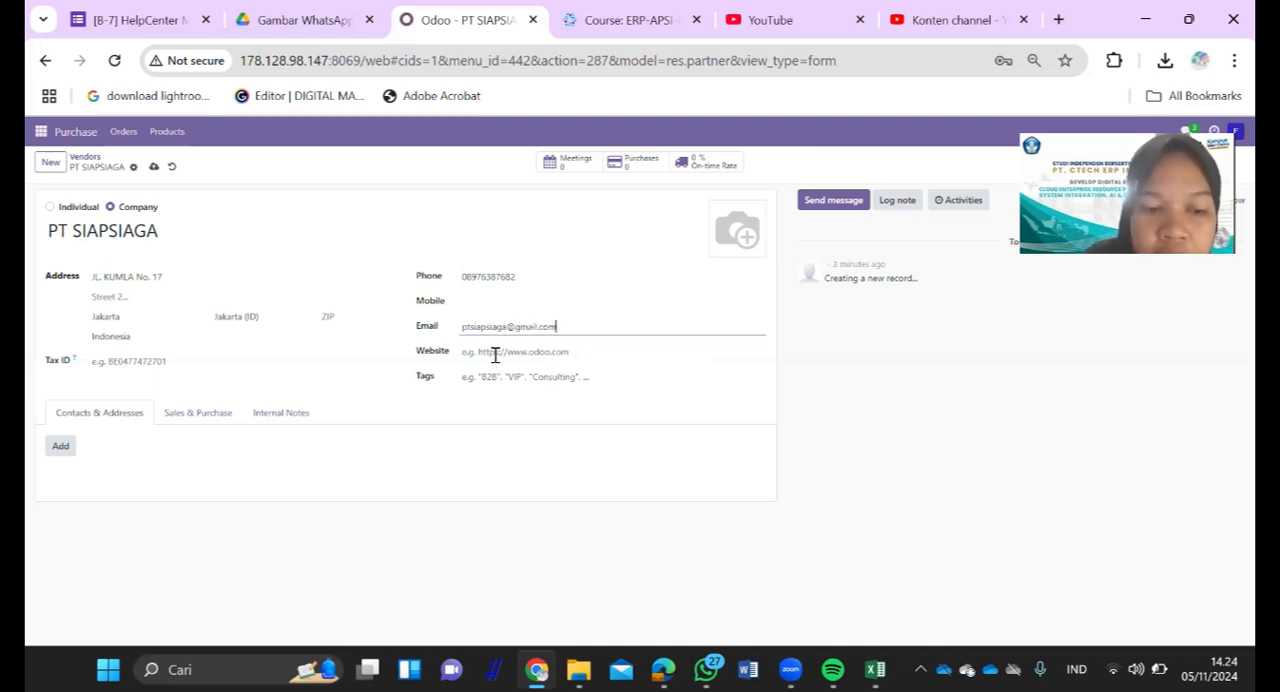
click(494, 355)
text(HTT)
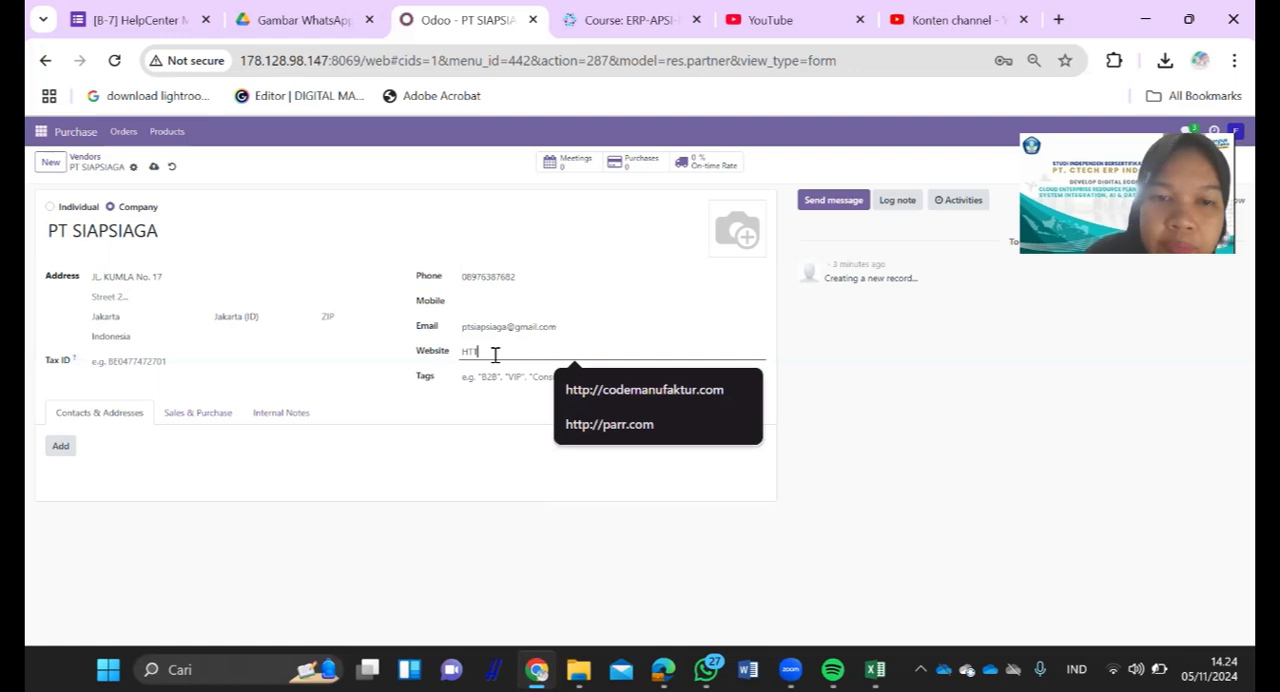
key(BackSpace)
key(BackSpace)
key(BackSpace)
text(http)
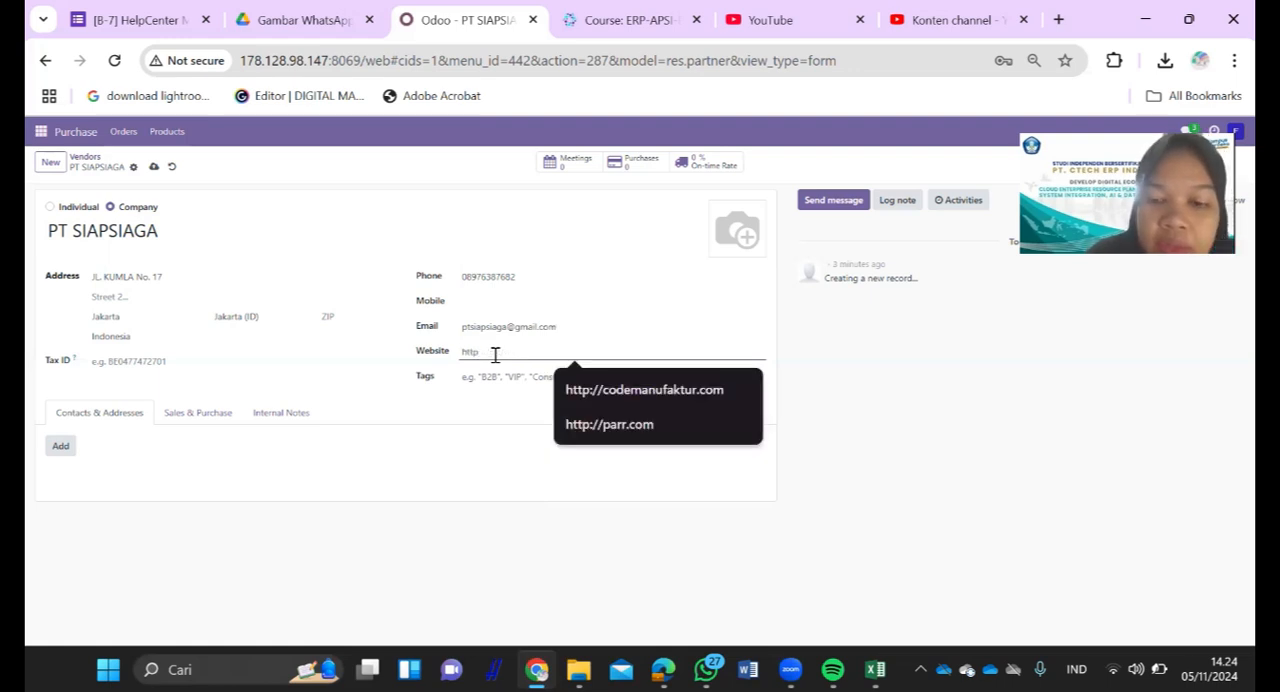
text(s:/)
text(/anda)
text(siap)
text(siagakamisiap)
text(.com)
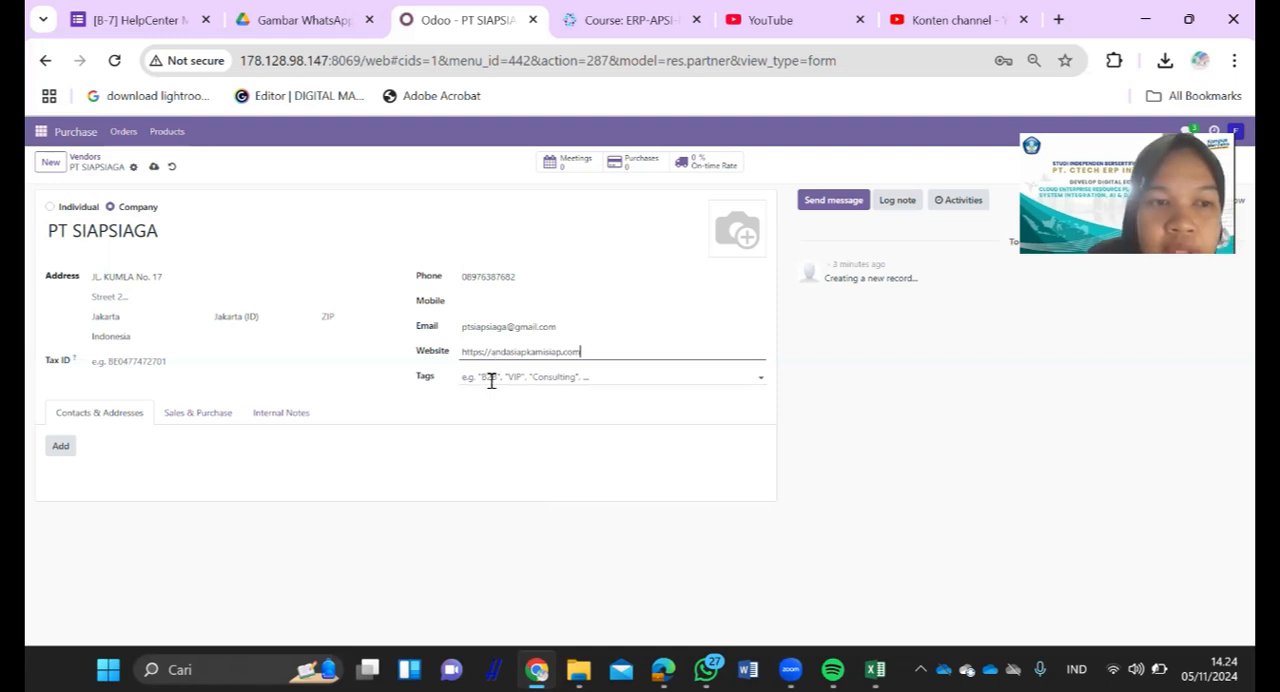
- Start a new contact for PT SIAPSIAGA, compare the delivery and invoice address types, and choose the Contact type
click(61, 447)
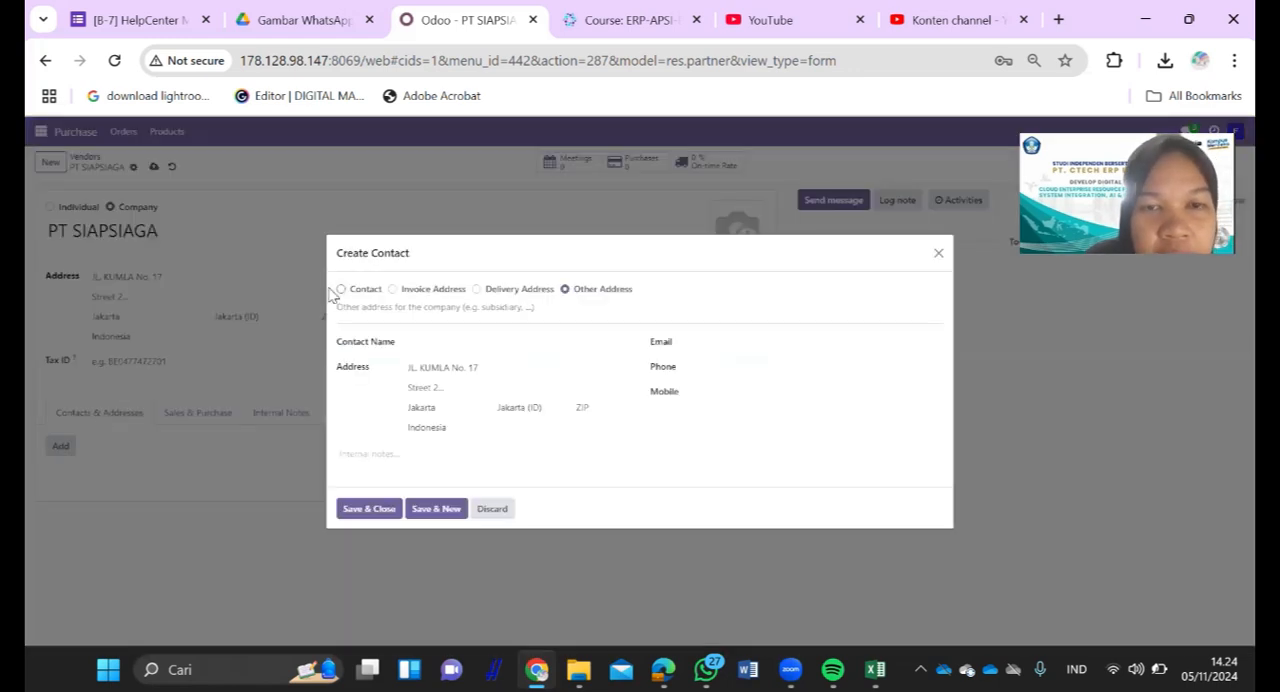
mouse_move(620, 292)
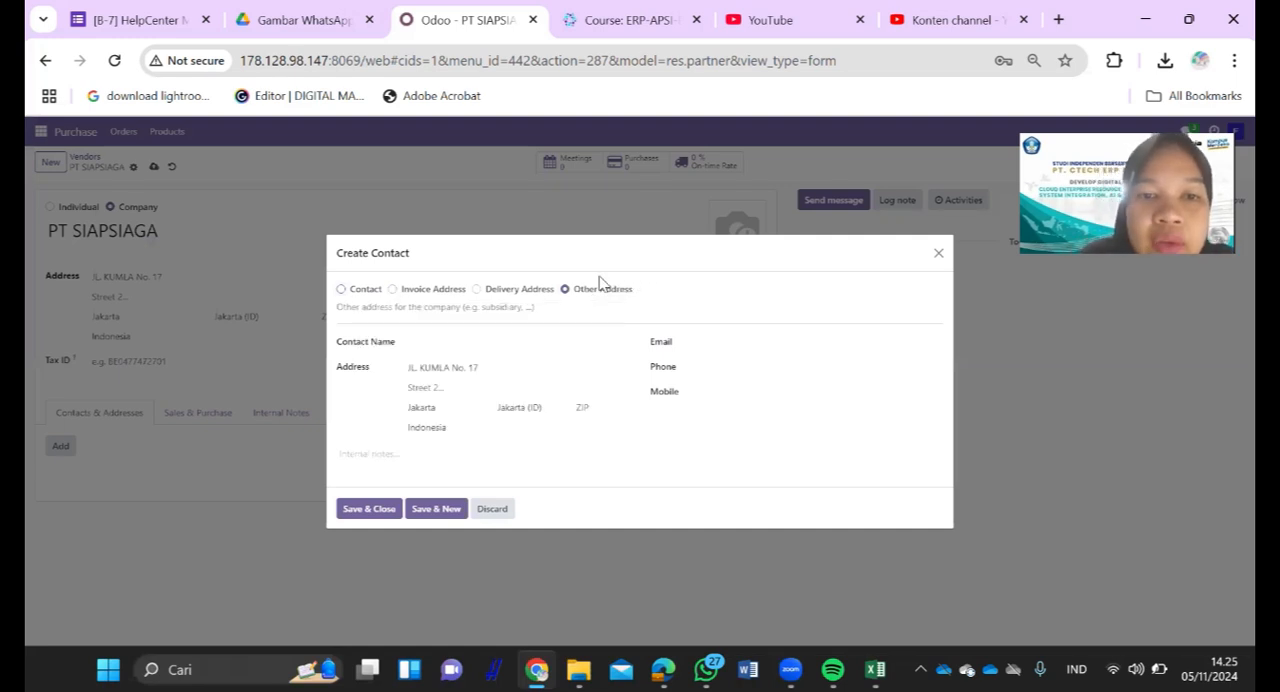
click(522, 292)
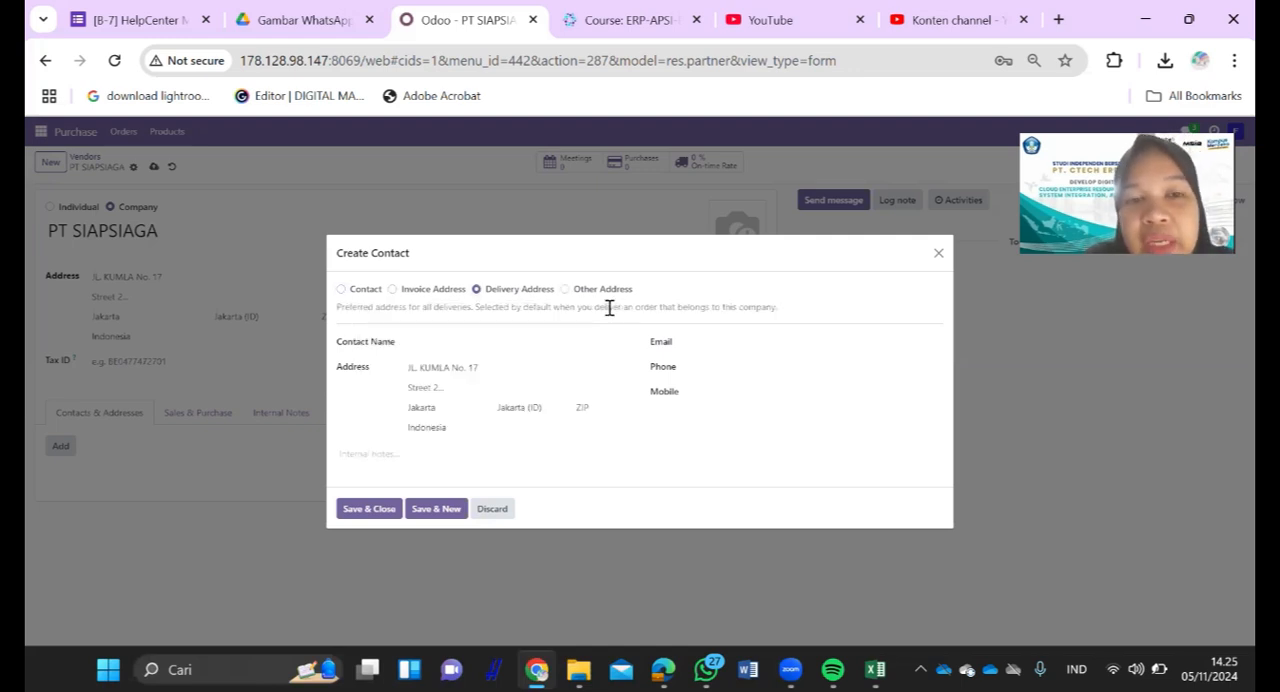
click(420, 291)
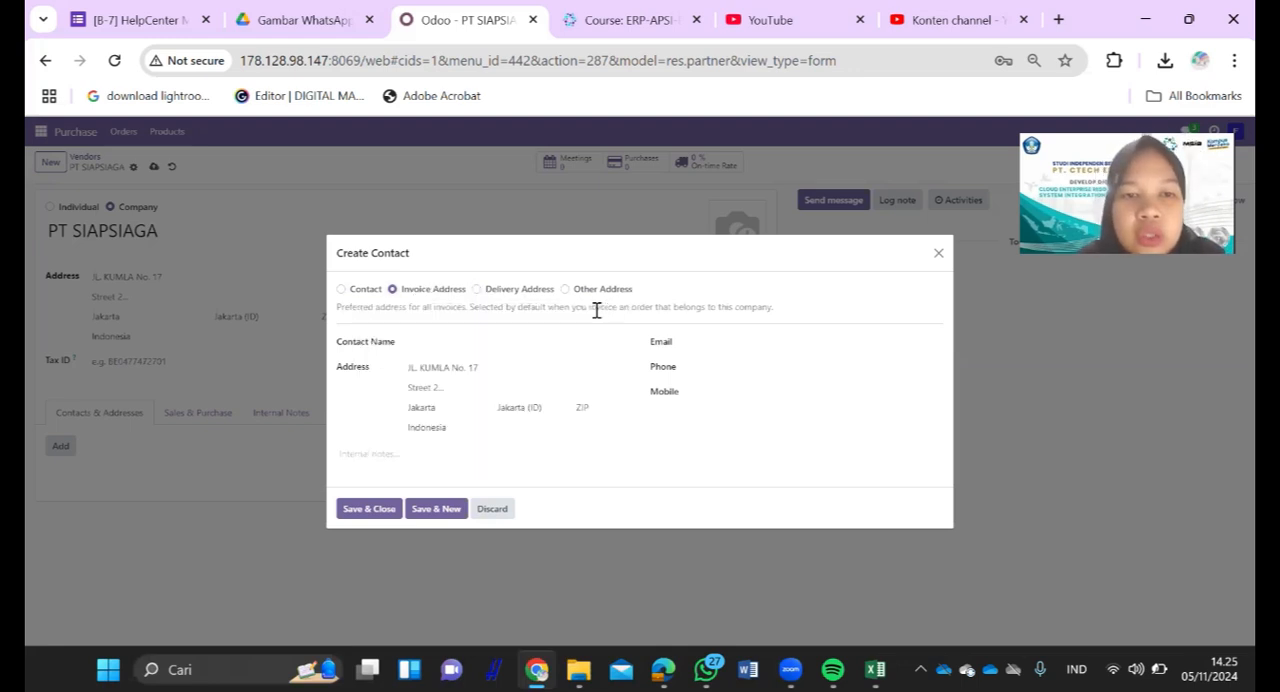
mouse_move(367, 291)
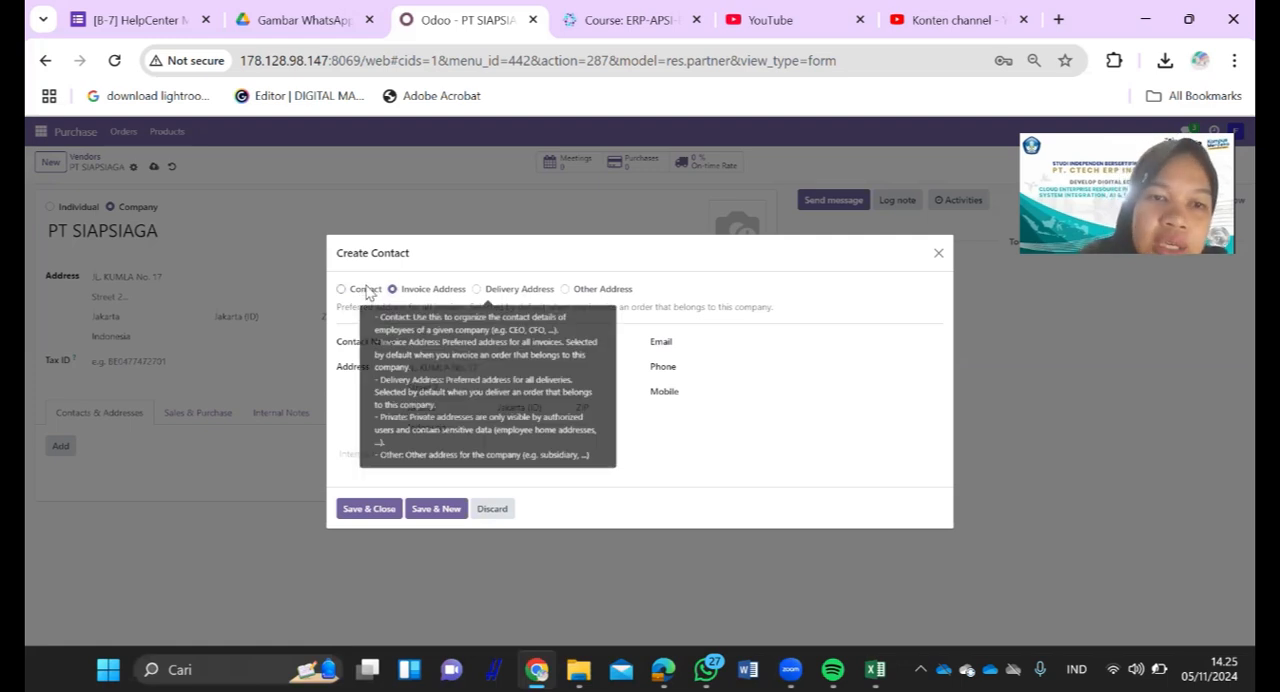
click(368, 291)
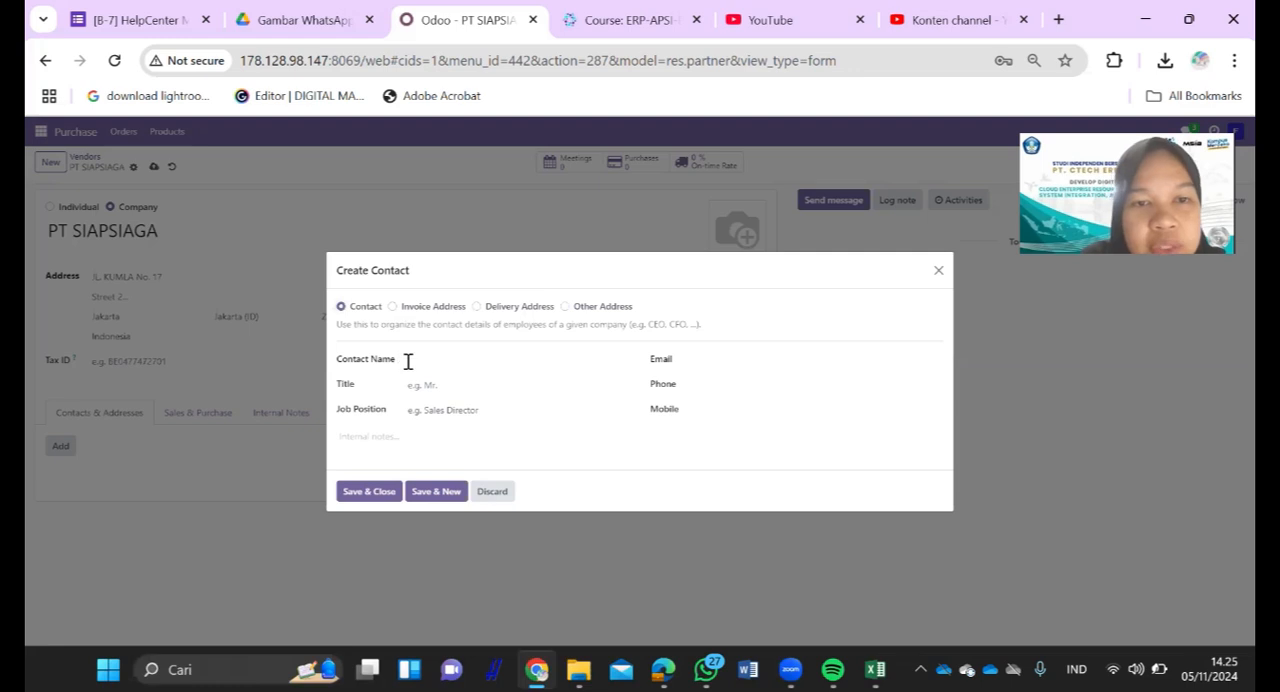
- Enter the contact person's full name and set the title to Miss
click(410, 360)
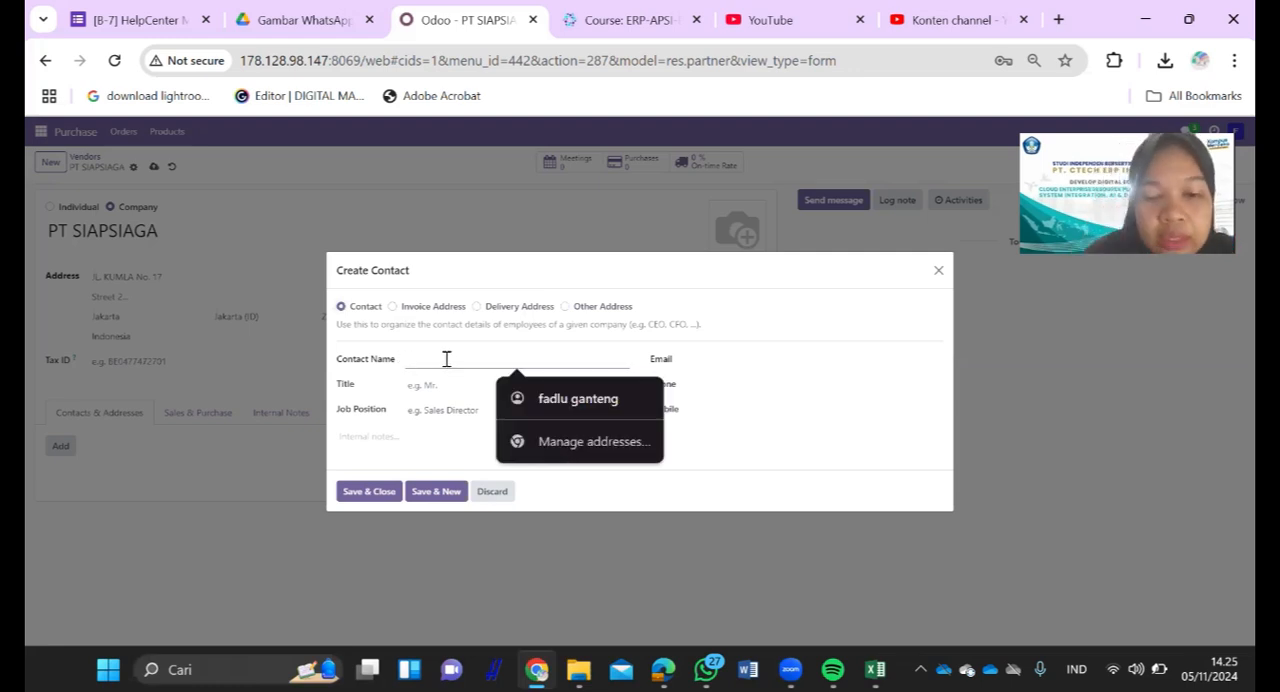
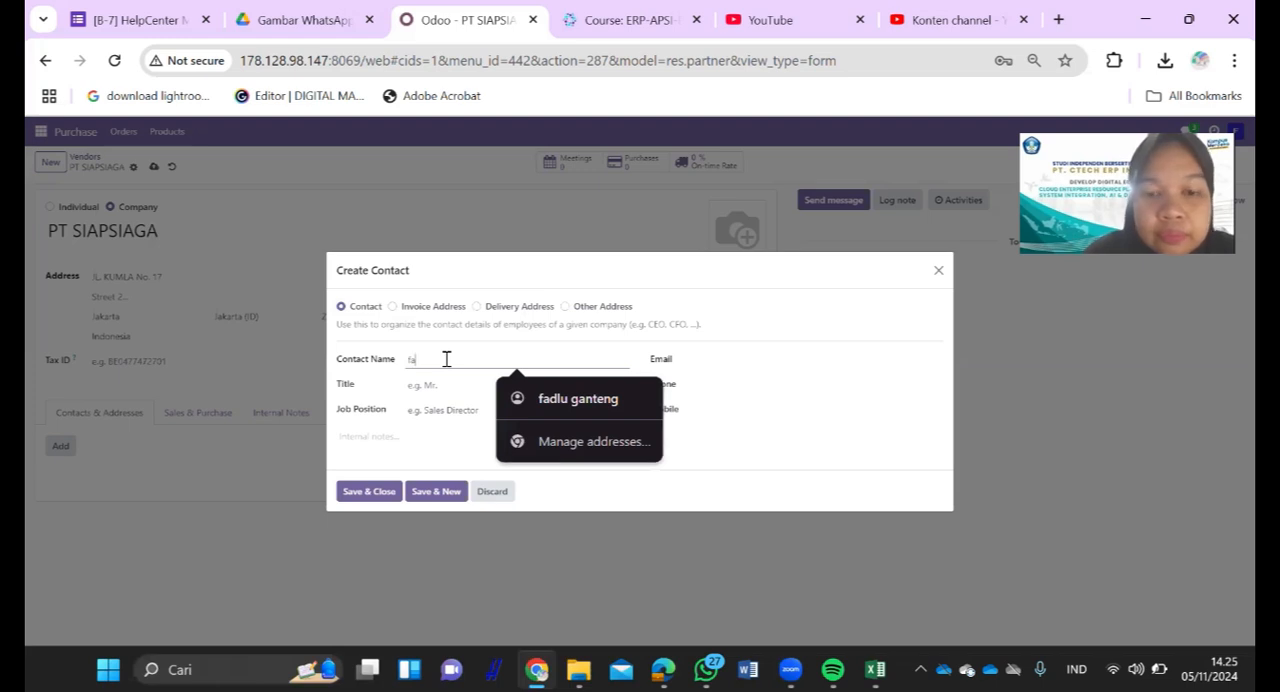
click(447, 385)
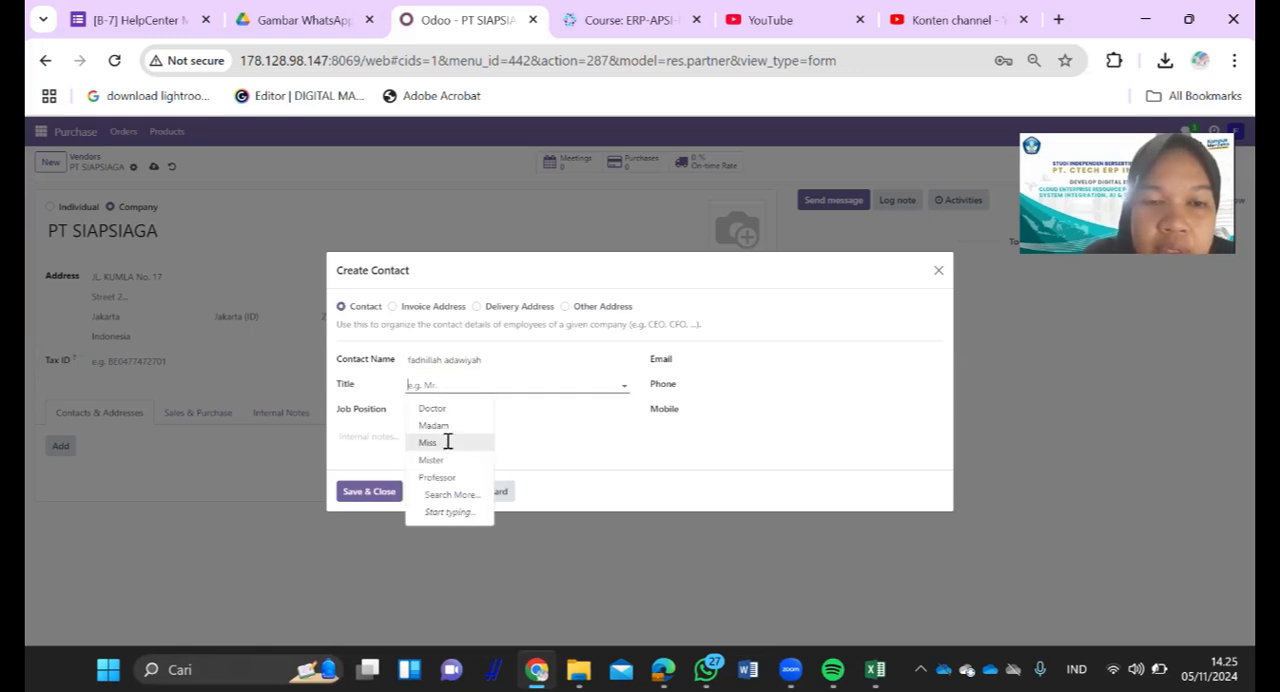
click(447, 442)
- Set the contact person's job position to sales staff
click(458, 412)
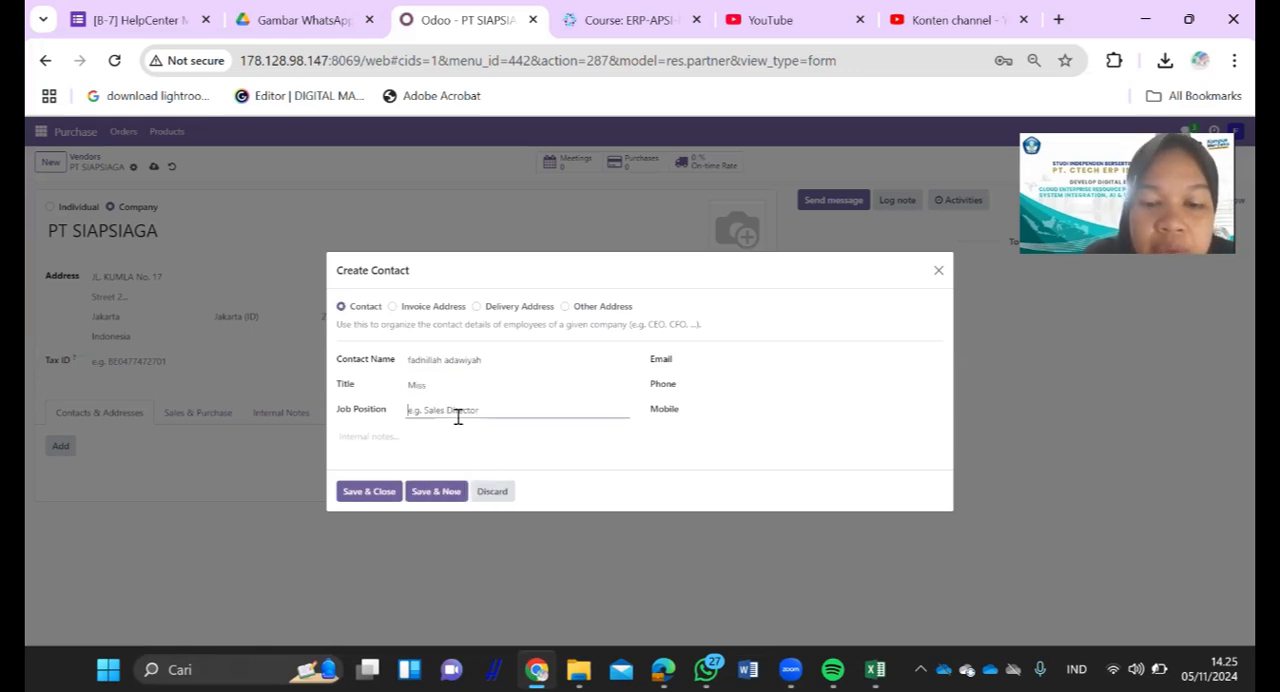
text(s)
key(BackSpace)
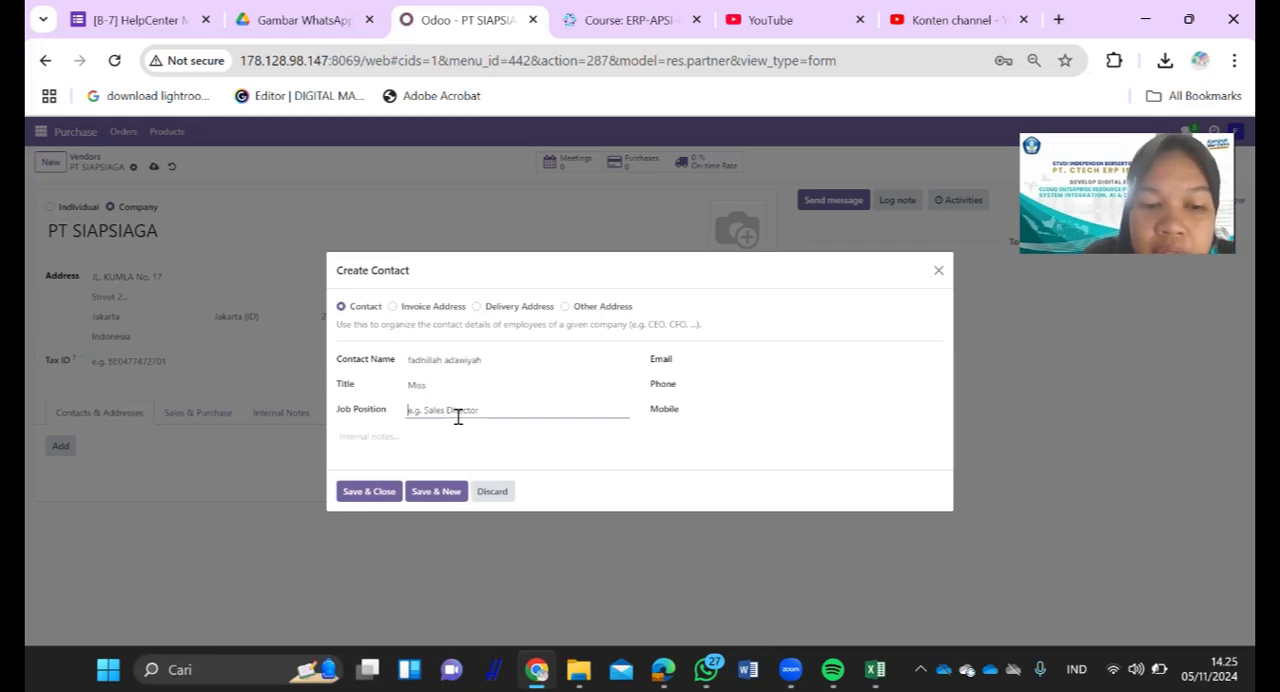
text(sales staff)
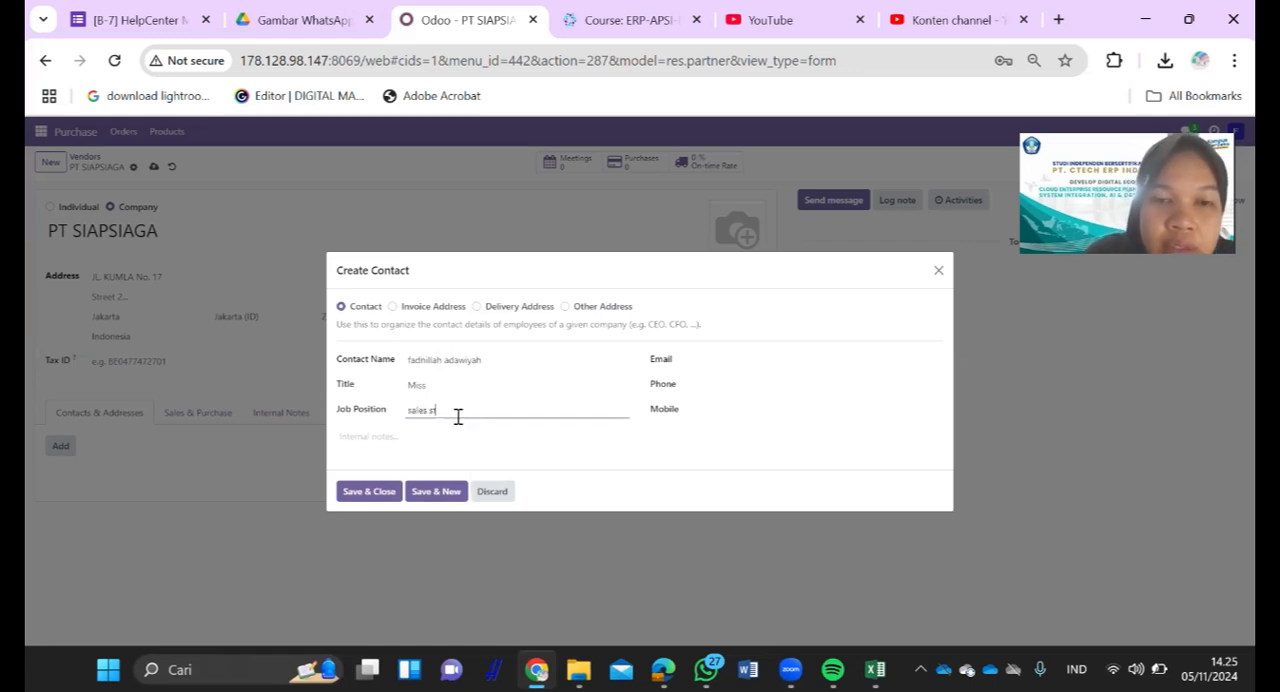
- Fill in the contact person's email field
click(726, 357)
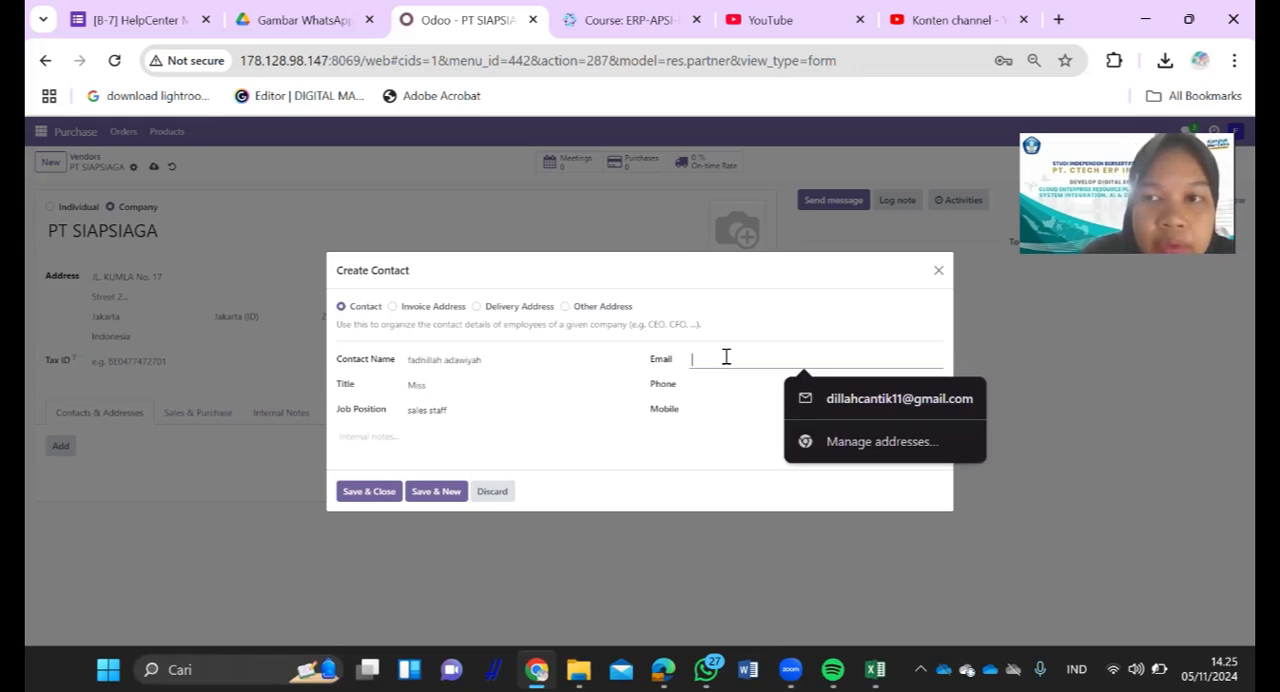
text(c)
text(o)
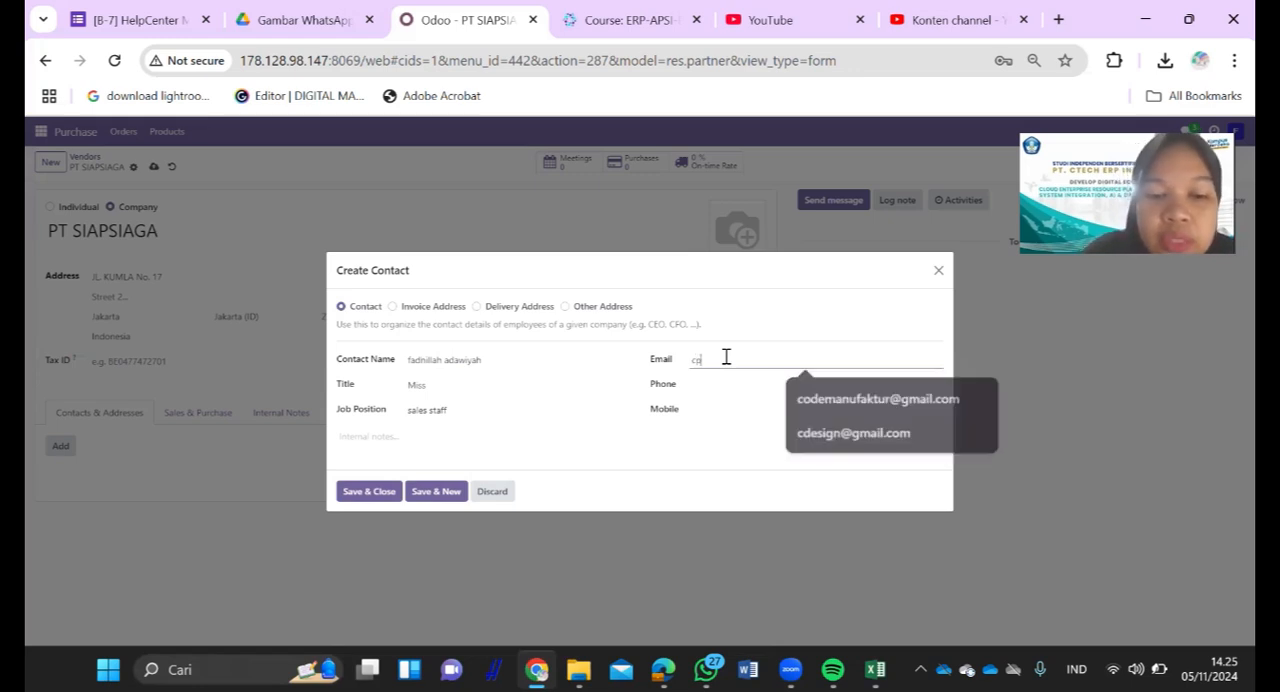
text(205)
- Enter the contact person's phone number and save the contact together with the PT SIAPSIAGA vendor record
click(735, 382)
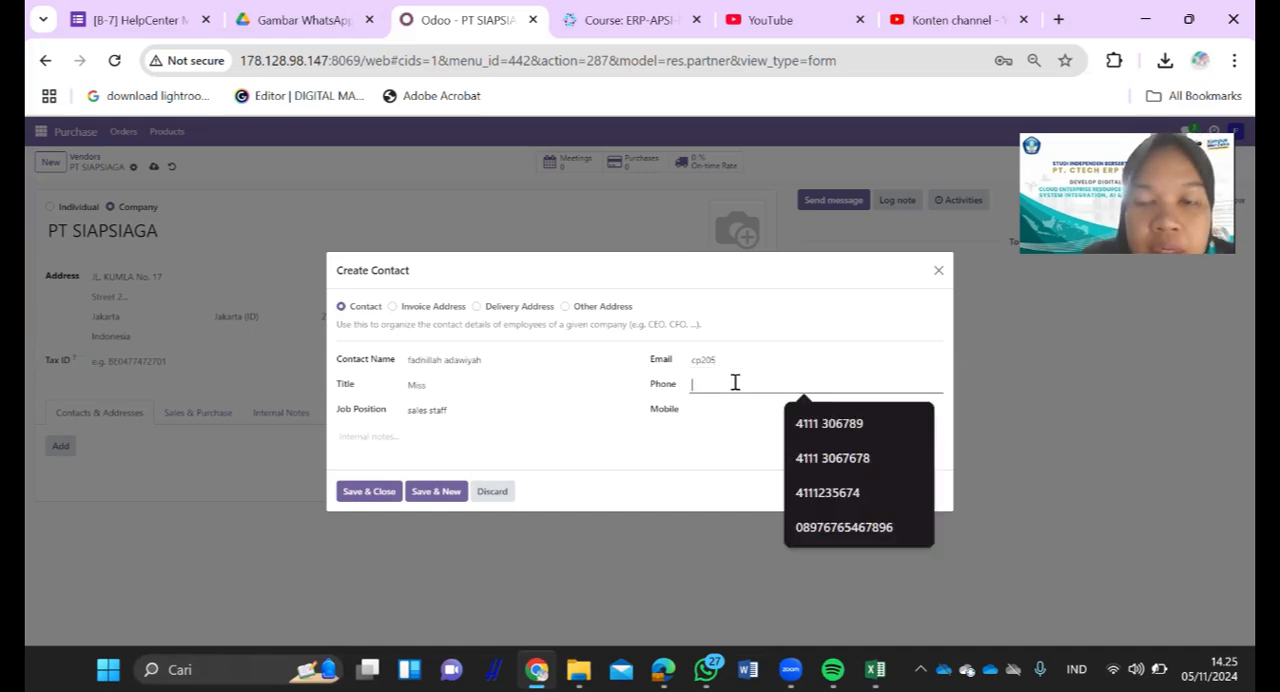
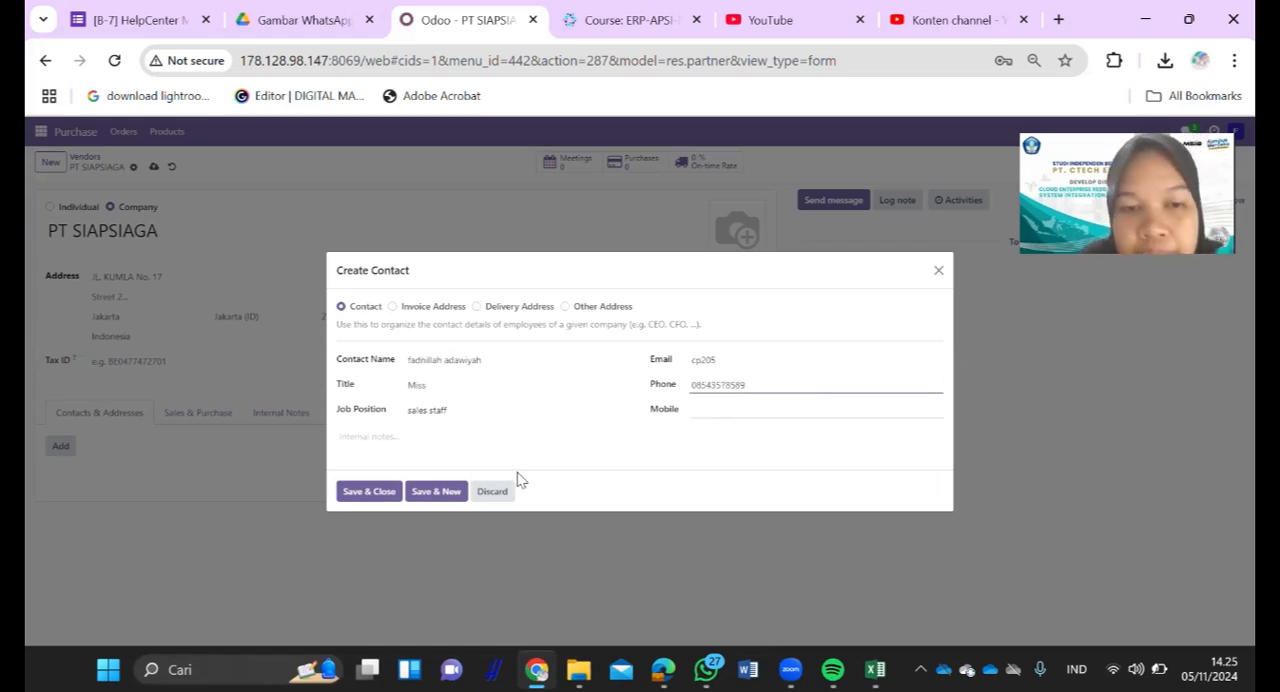
click(370, 491)
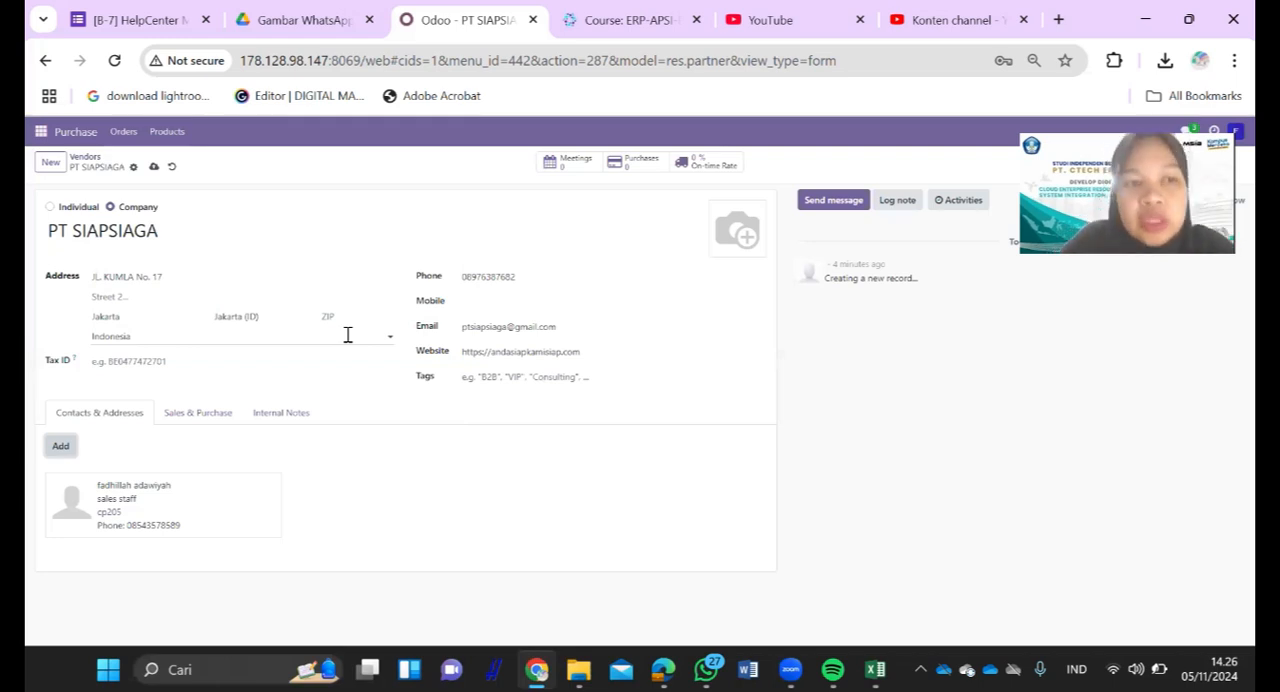
click(155, 170)
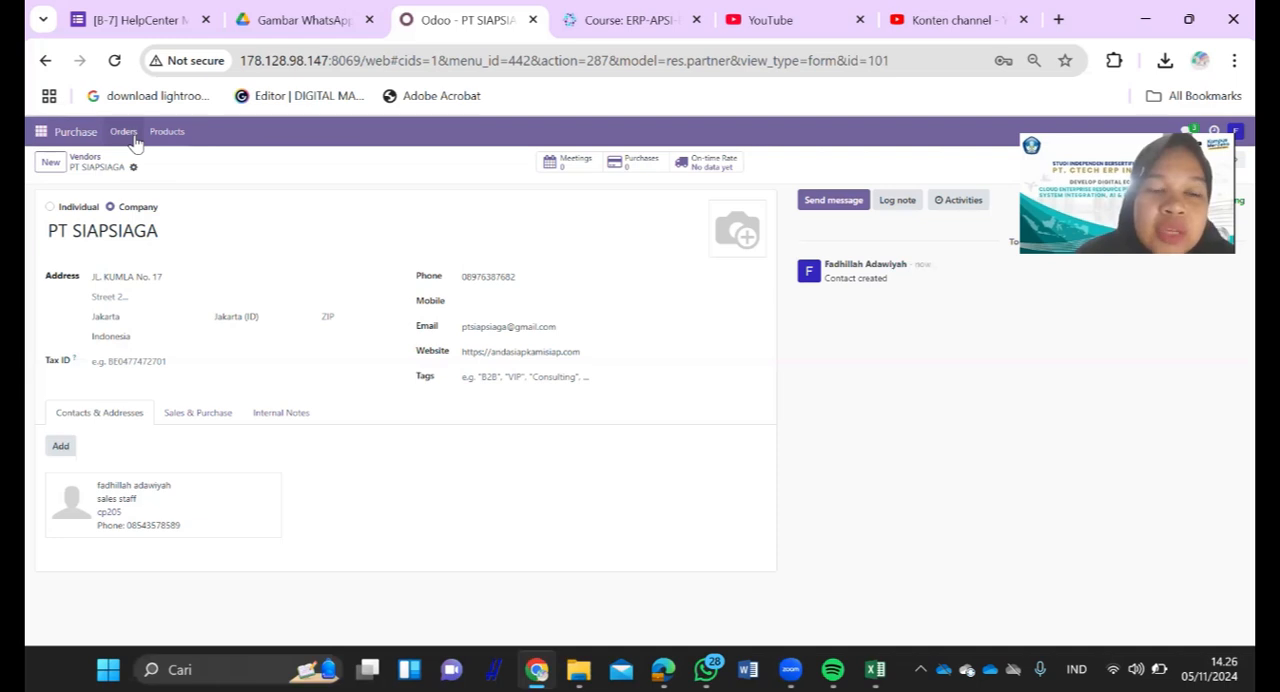
- Create a new request for quotation with PT SIAPSIAGA as the vendor
click(130, 138)
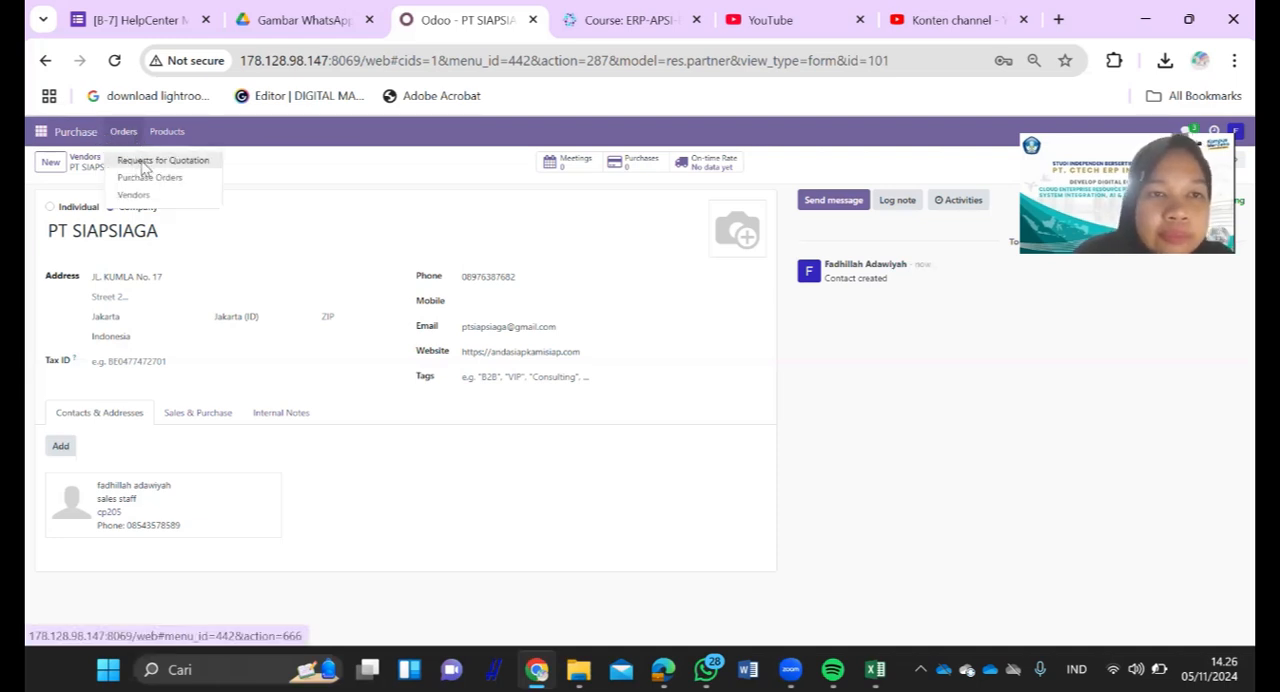
click(143, 161)
click(58, 169)
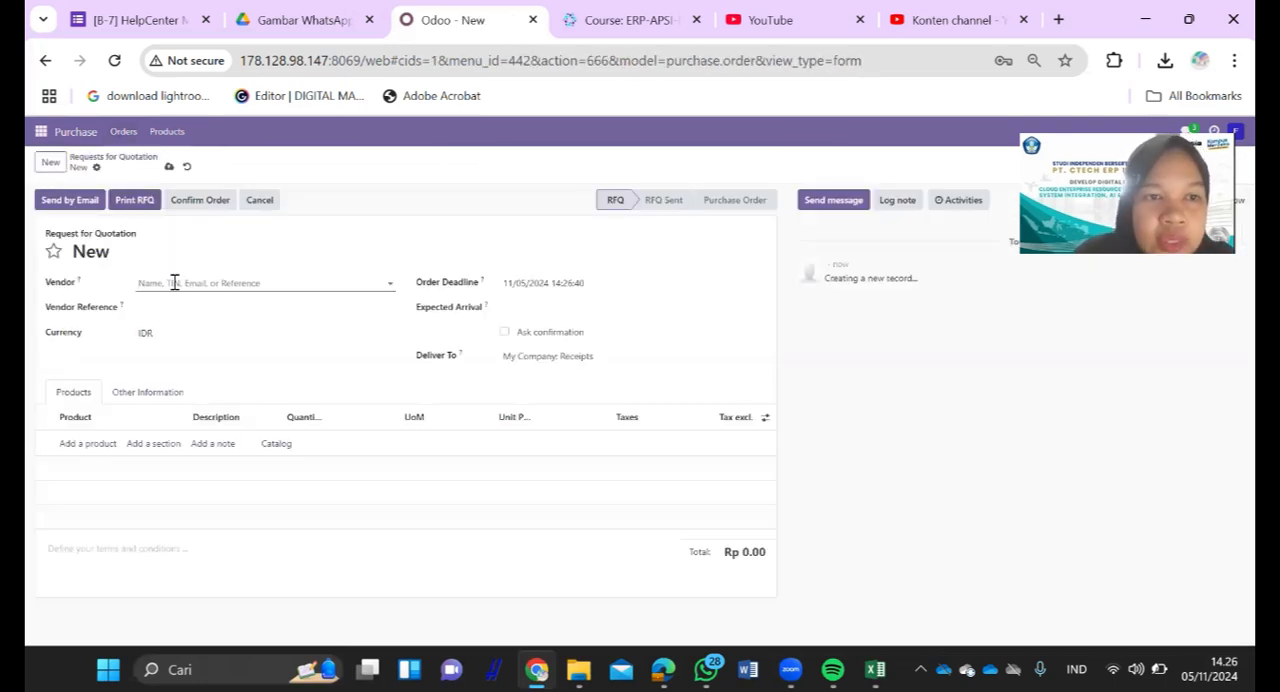
click(174, 283)
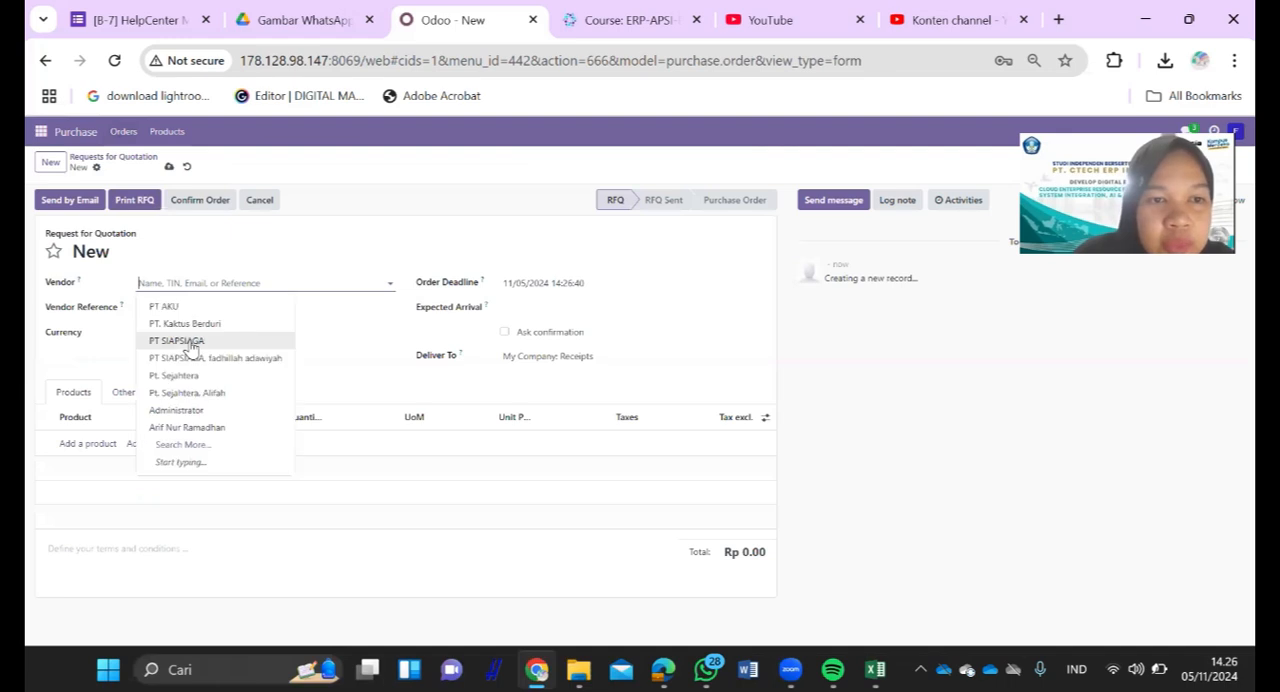
click(191, 341)
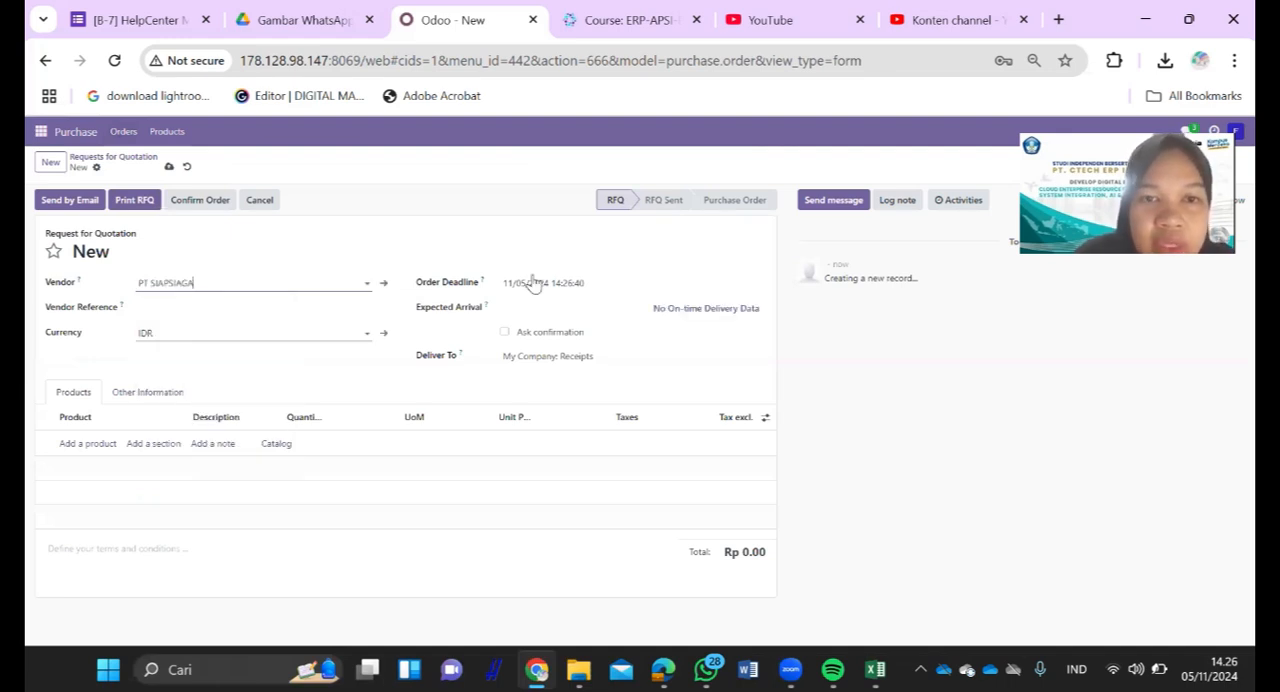
- Set the order deadline of the request for quotation to 11/30/2024, keeping the time at 14:26:40
click(607, 287)
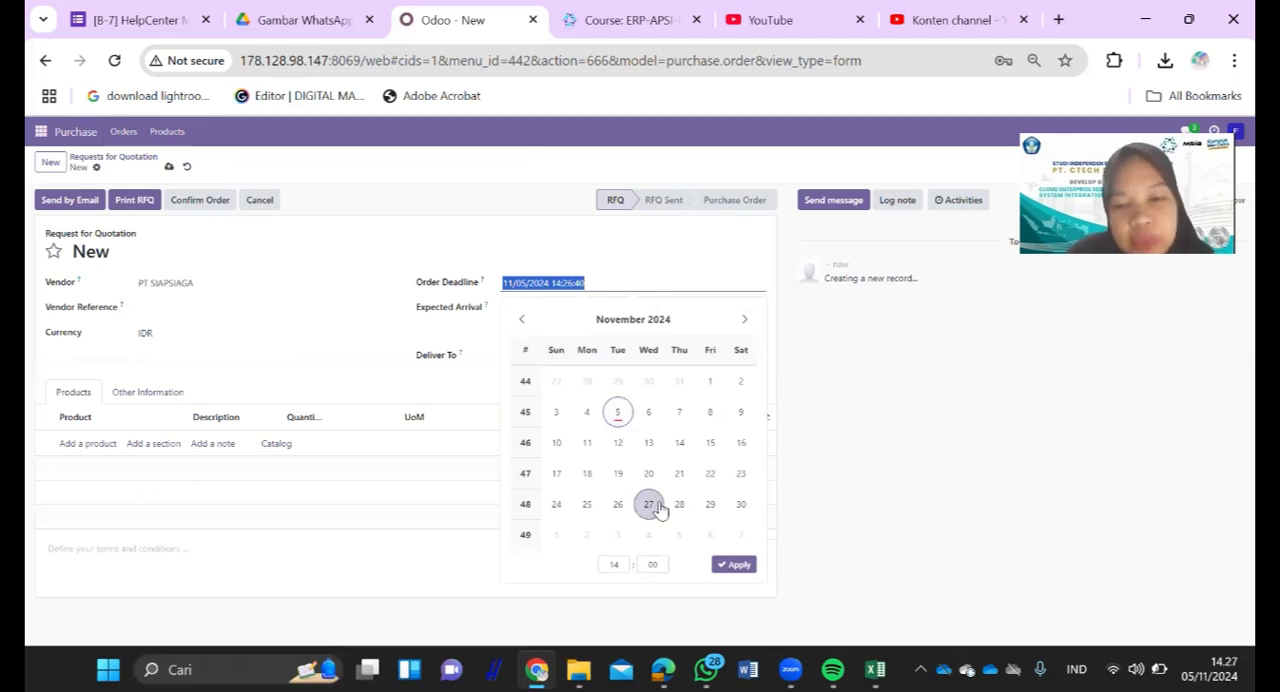
click(738, 506)
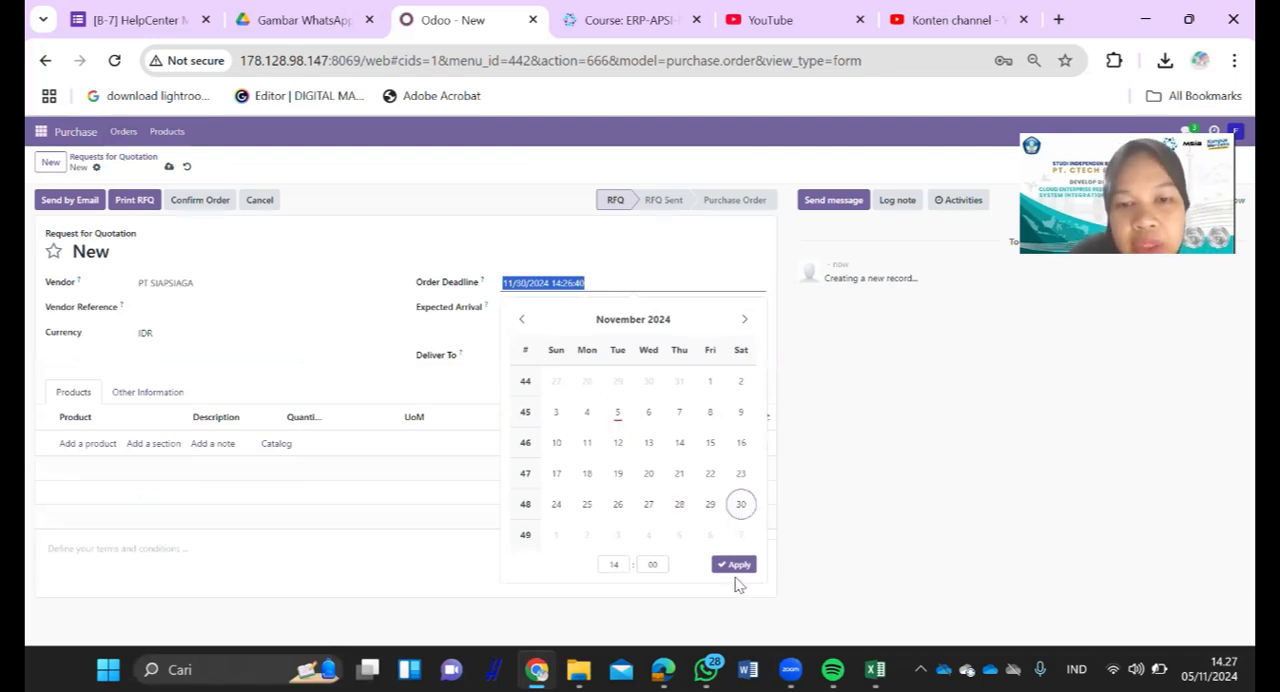
click(735, 566)
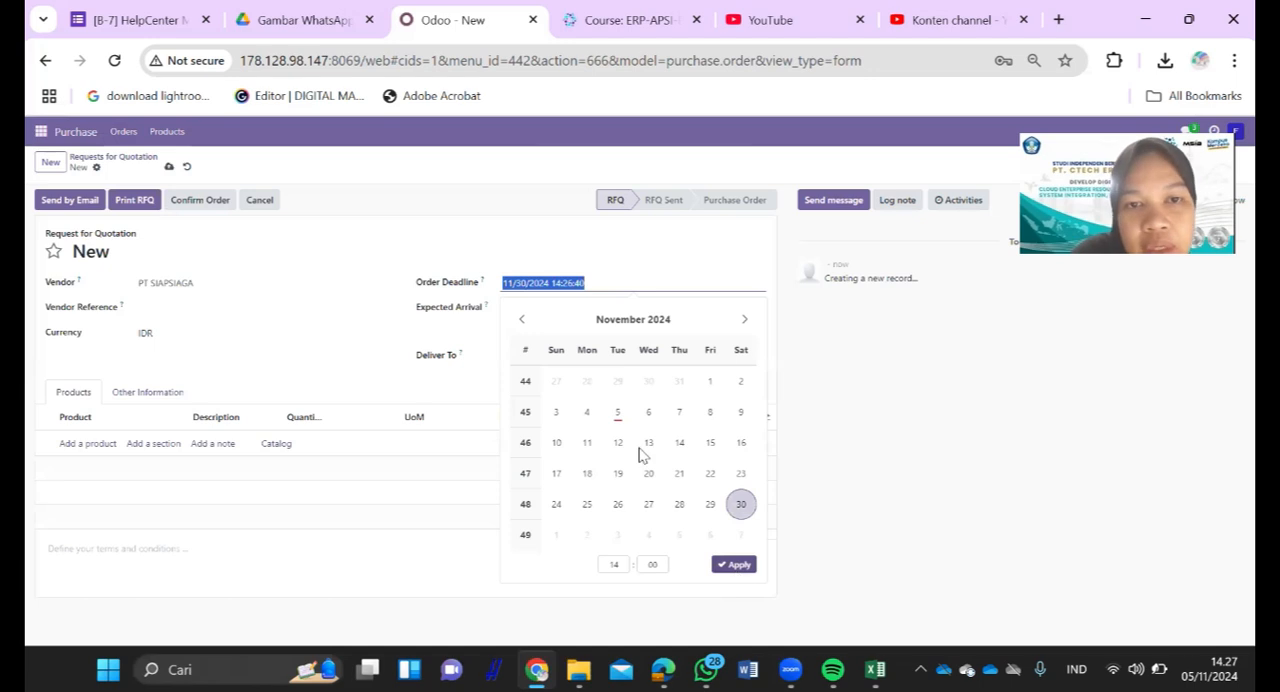
- Set the expected arrival to 11/07/2024 14:00:00 and check the available Deliver To options
click(572, 312)
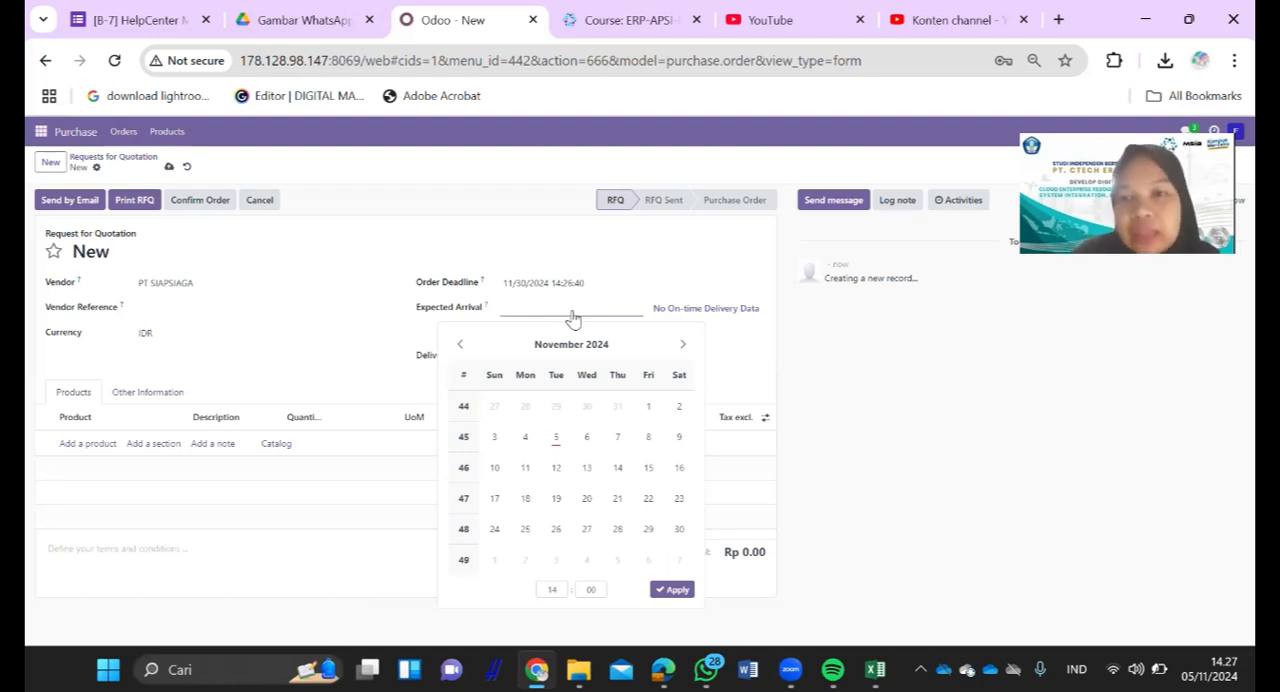
click(525, 440)
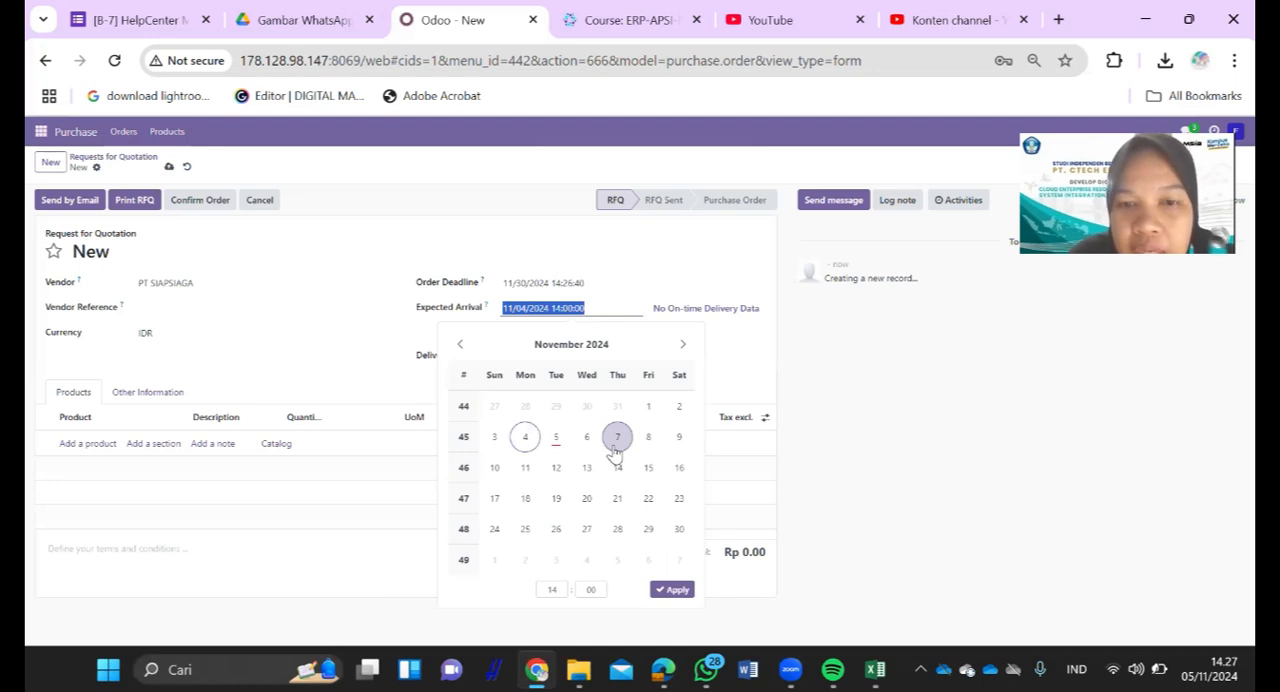
click(672, 589)
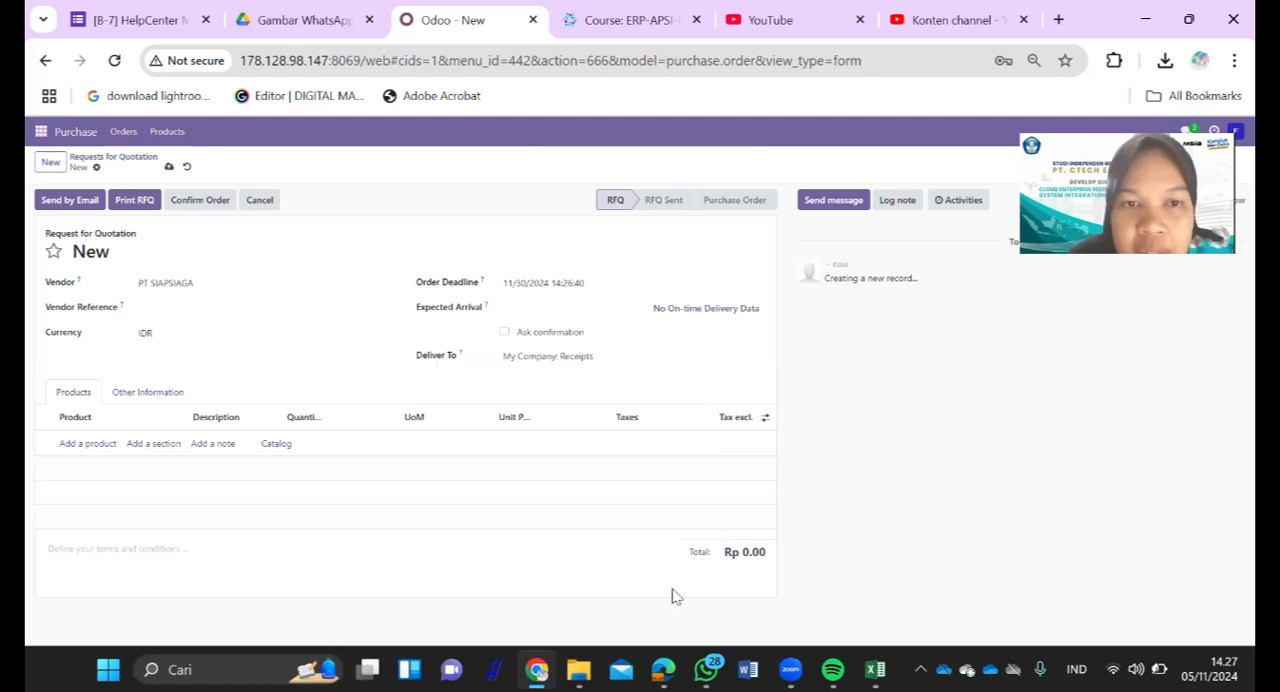
click(558, 358)
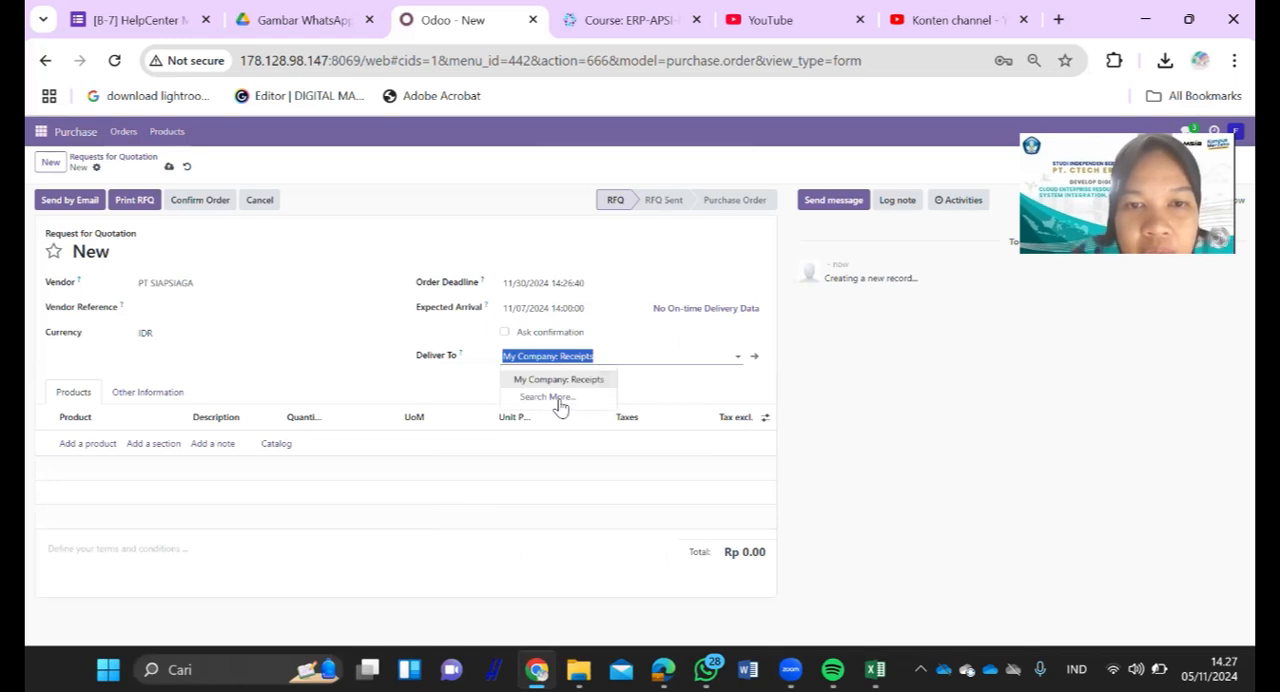
click(478, 385)
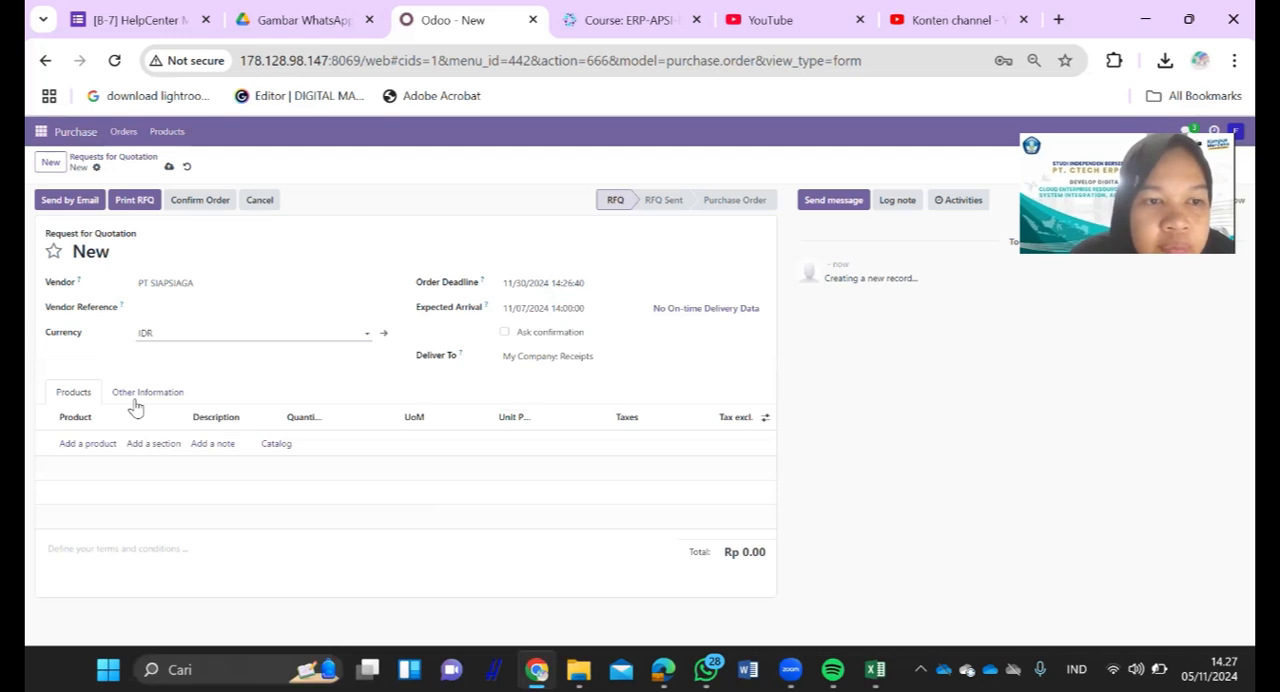
- Check the product data in the Excel workbook Book1 and add a Meja Rapat line with quantity 5 to the Odoo quotation
click(90, 443)
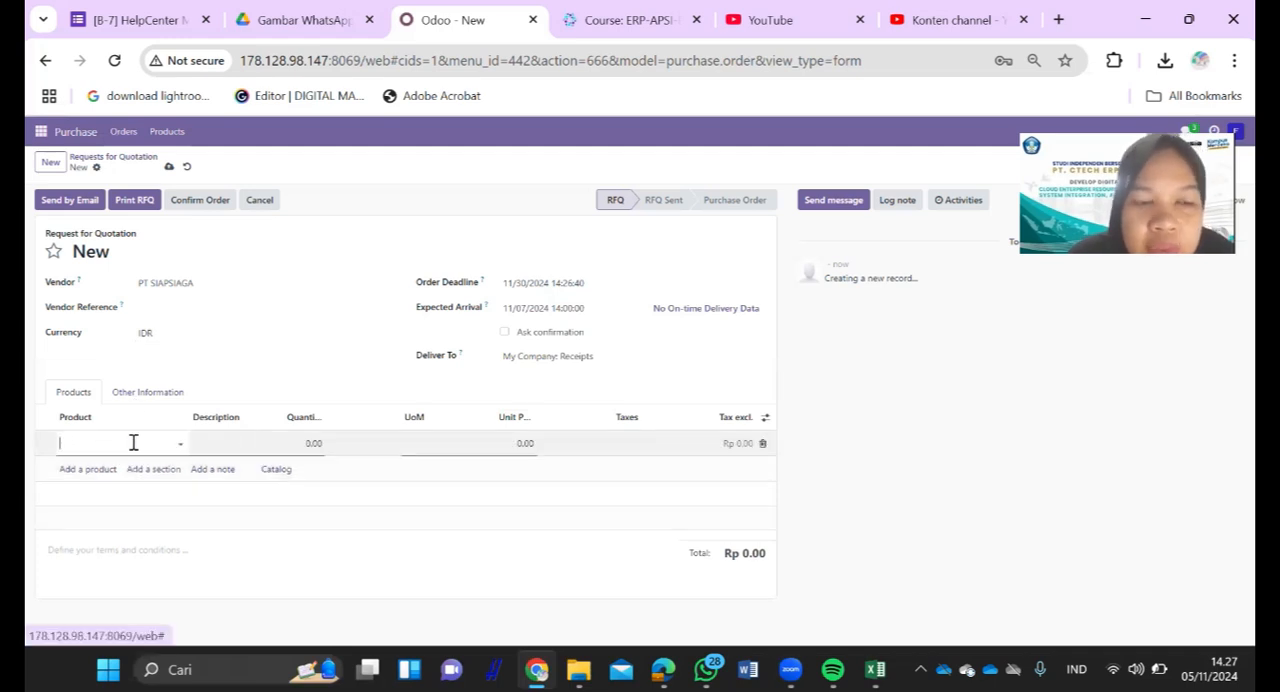
click(645, 595)
key(alt+Tab)
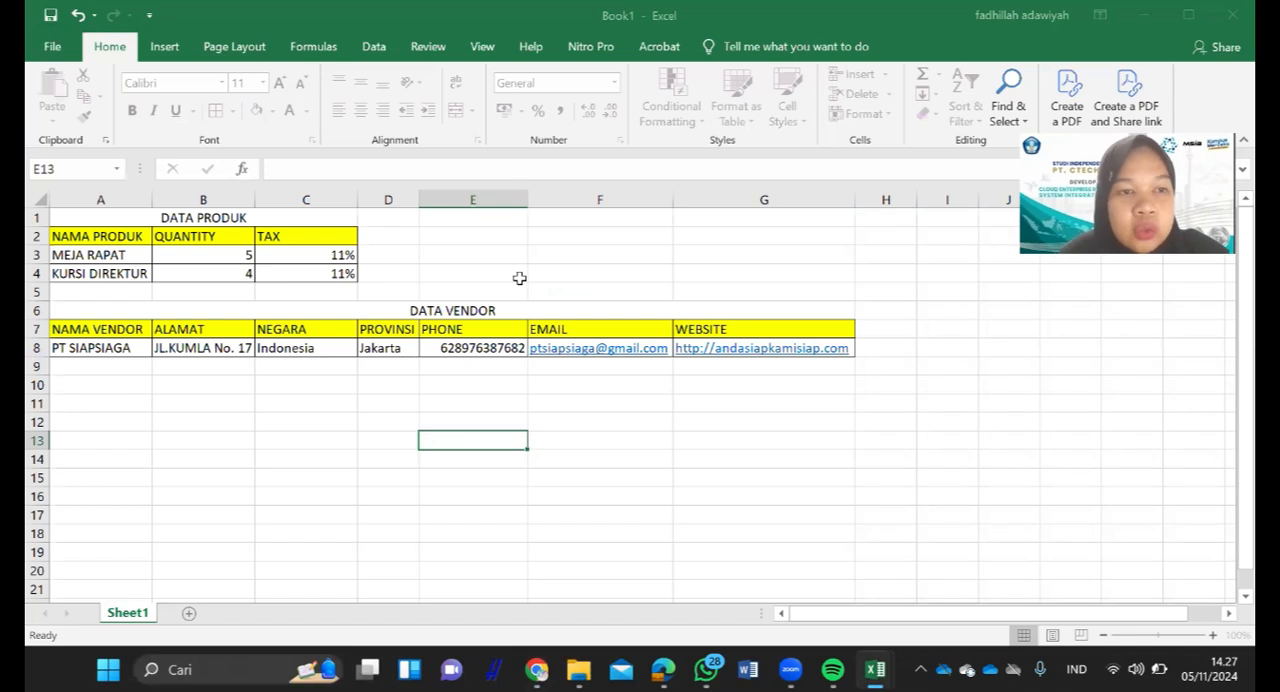
key(alt+Tab)
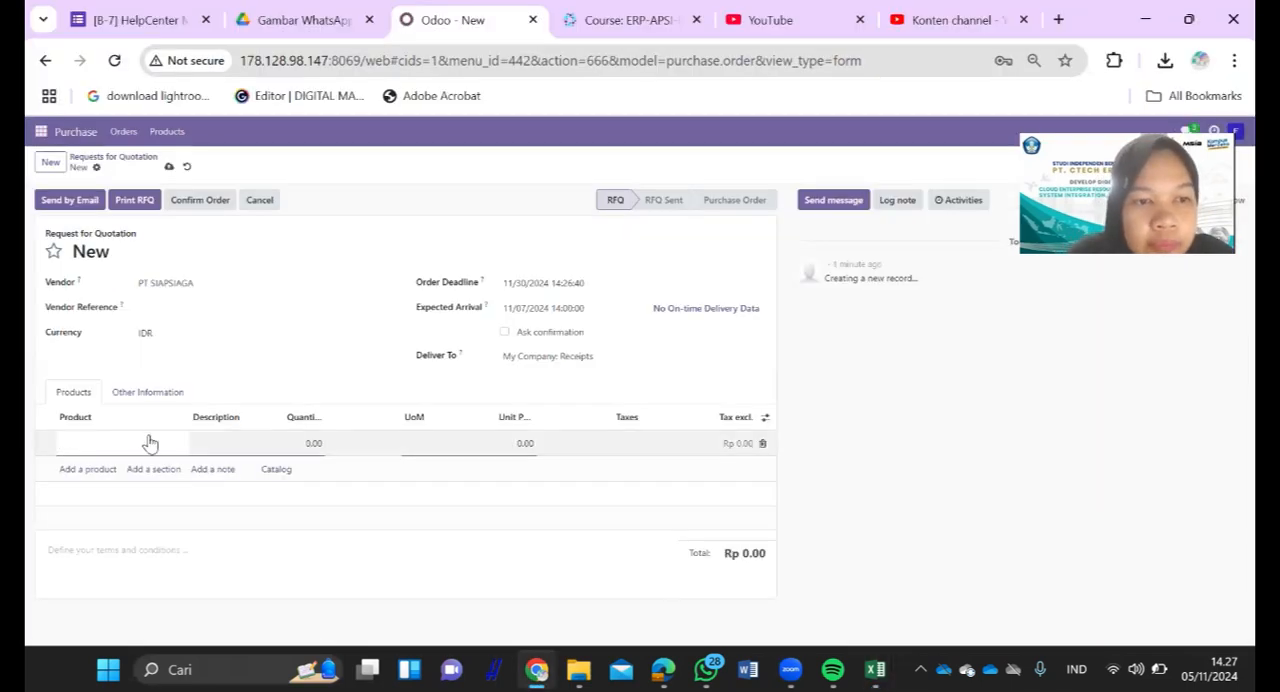
click(150, 442)
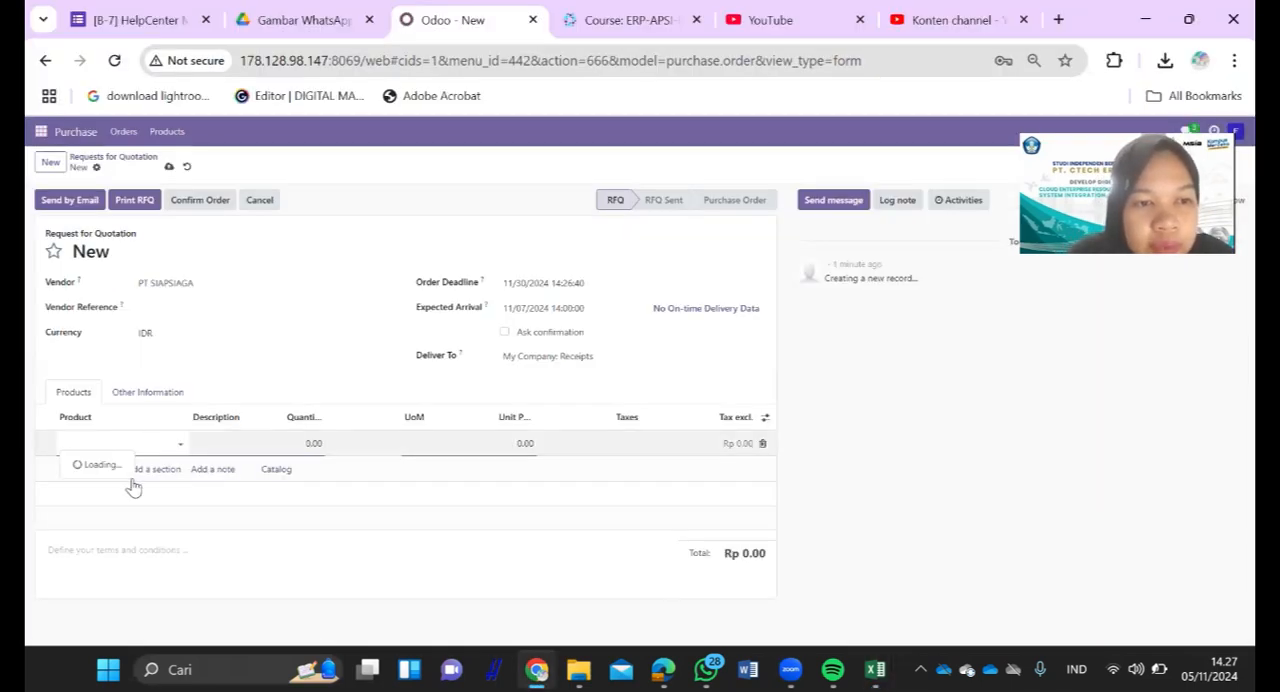
key(Return)
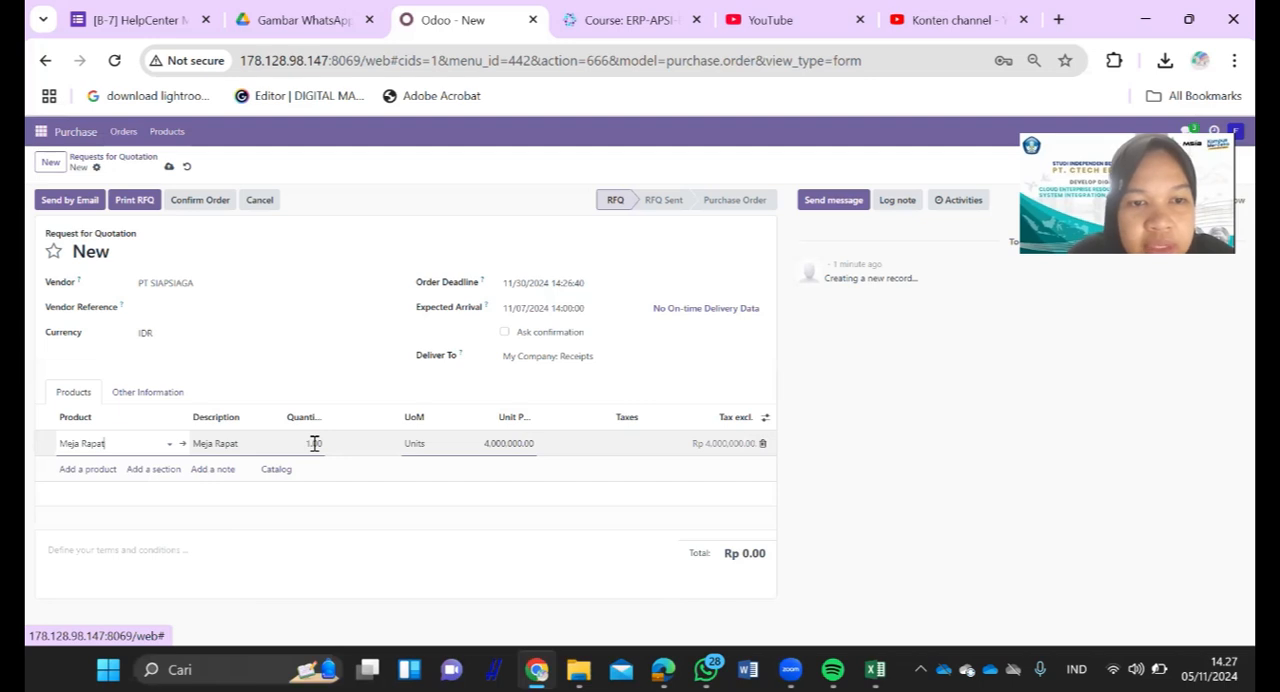
click(314, 443)
text(5)
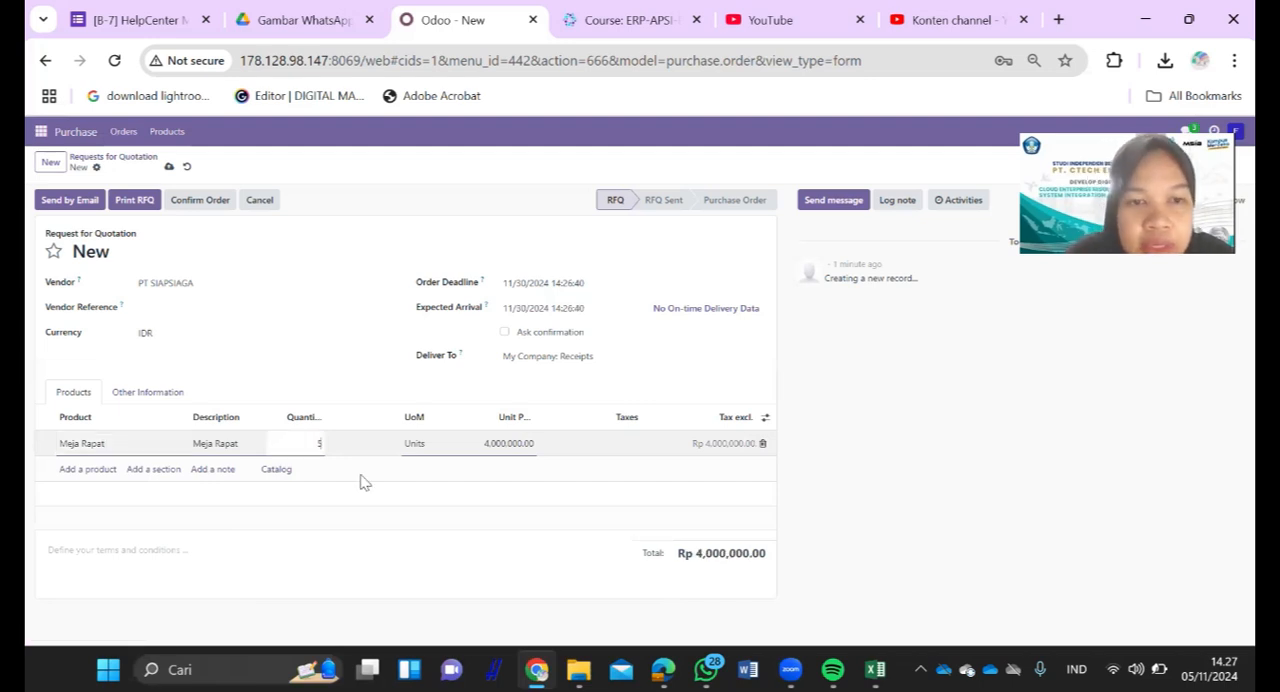
click(251, 492)
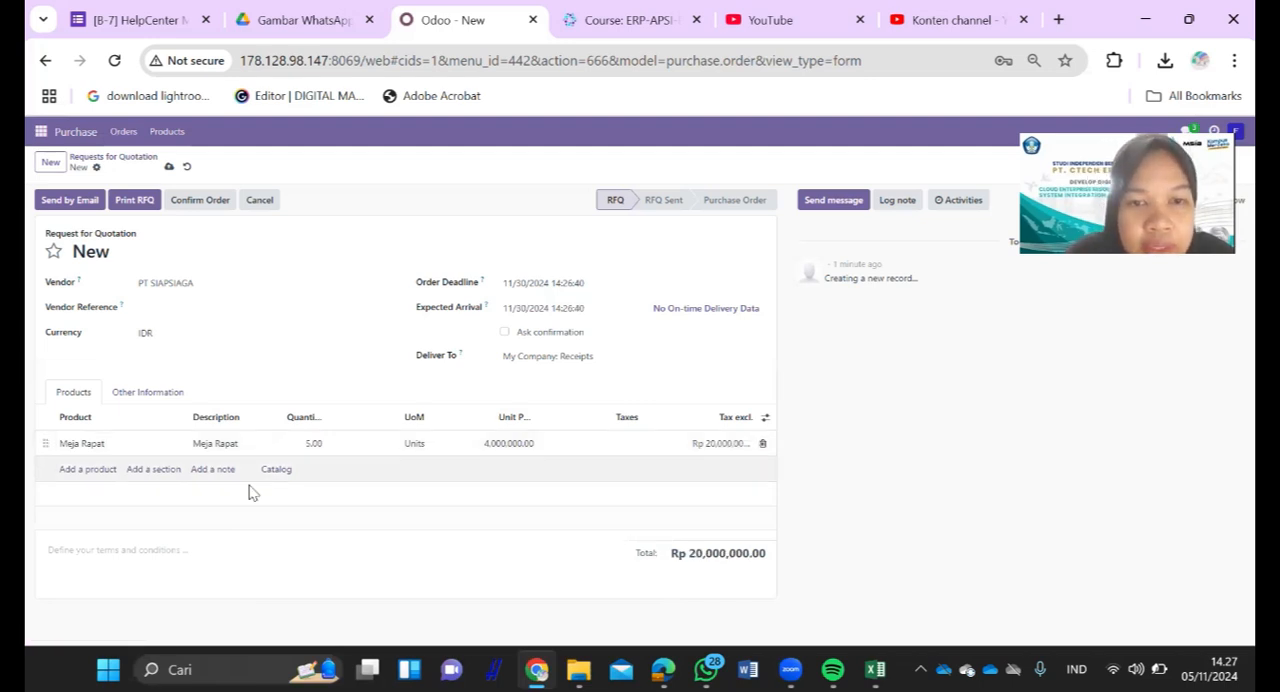
- Add a Kursi Direktur line with quantity 4, checking the quantity against the Excel product data
click(113, 470)
text(kursi)
click(112, 492)
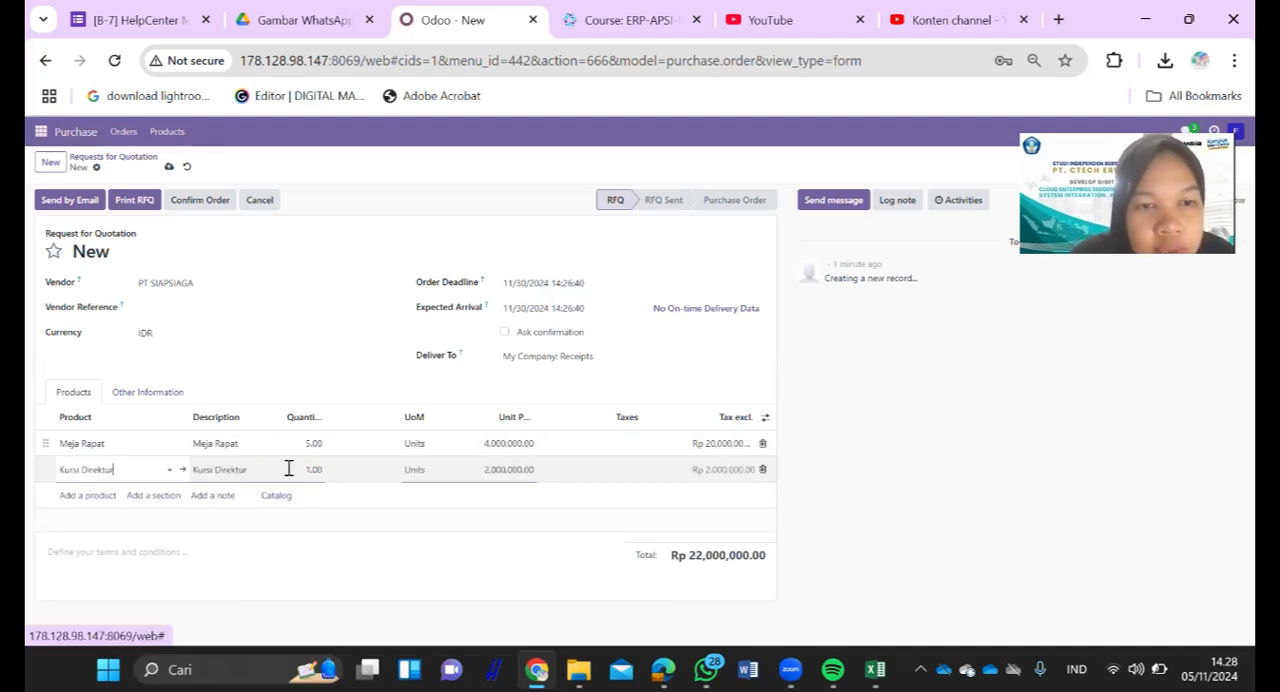
click(317, 469)
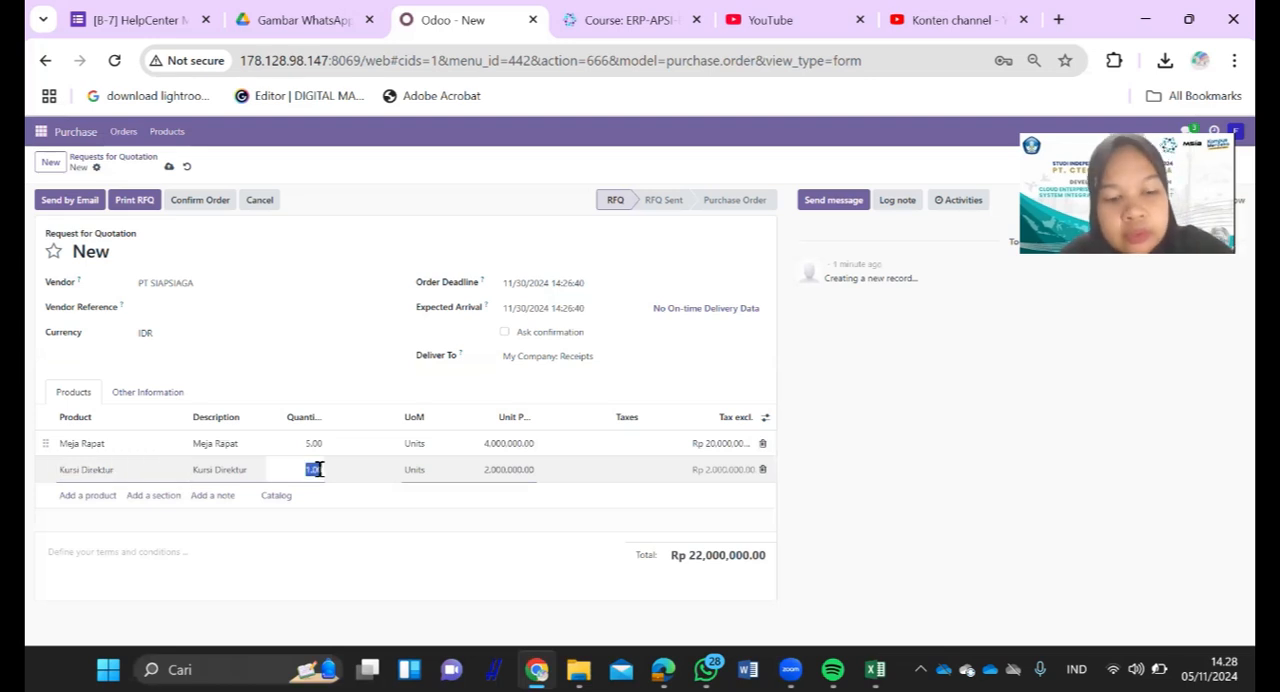
key(alt+Tab)
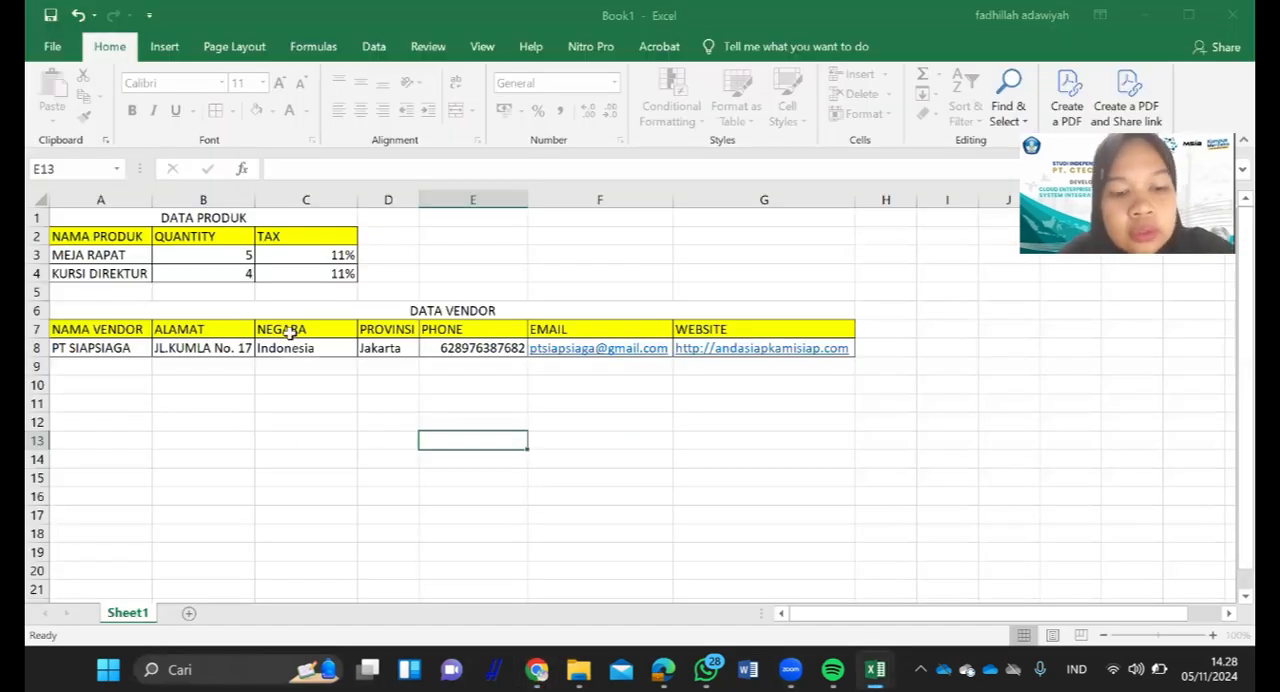
key(alt+Tab)
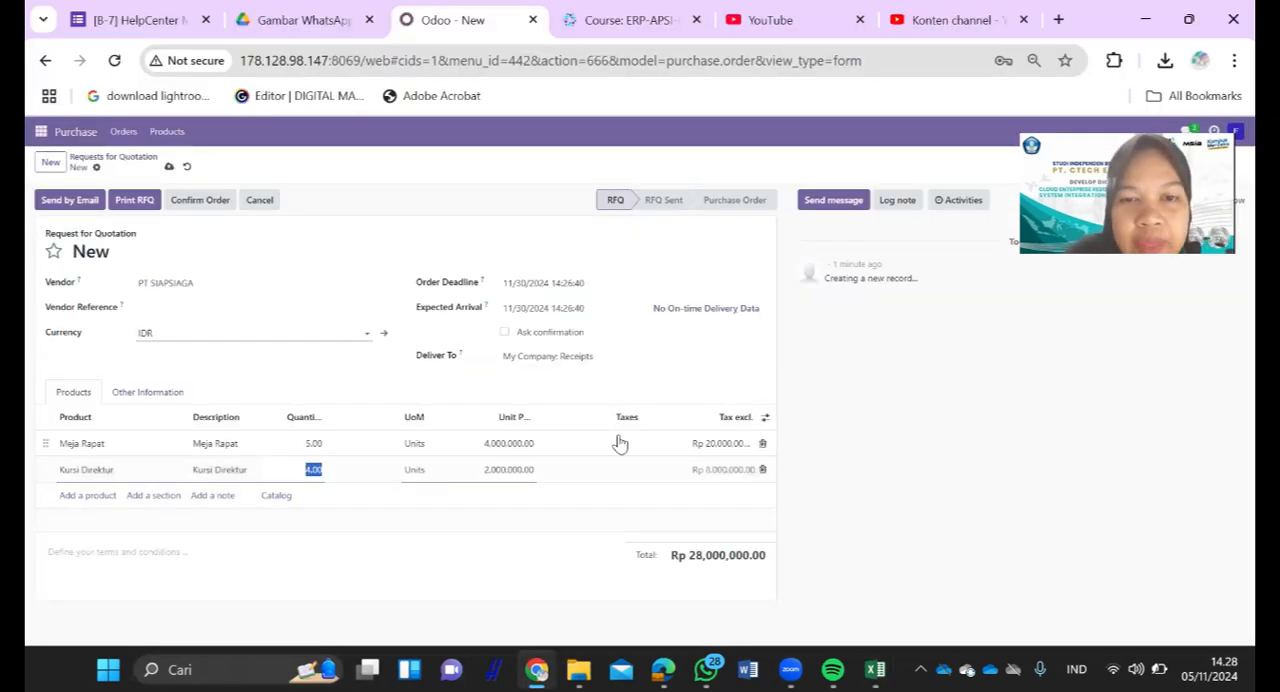
- Apply the PPN IN 11% tax to both the Meja Rapat and Kursi Direktur lines
click(620, 443)
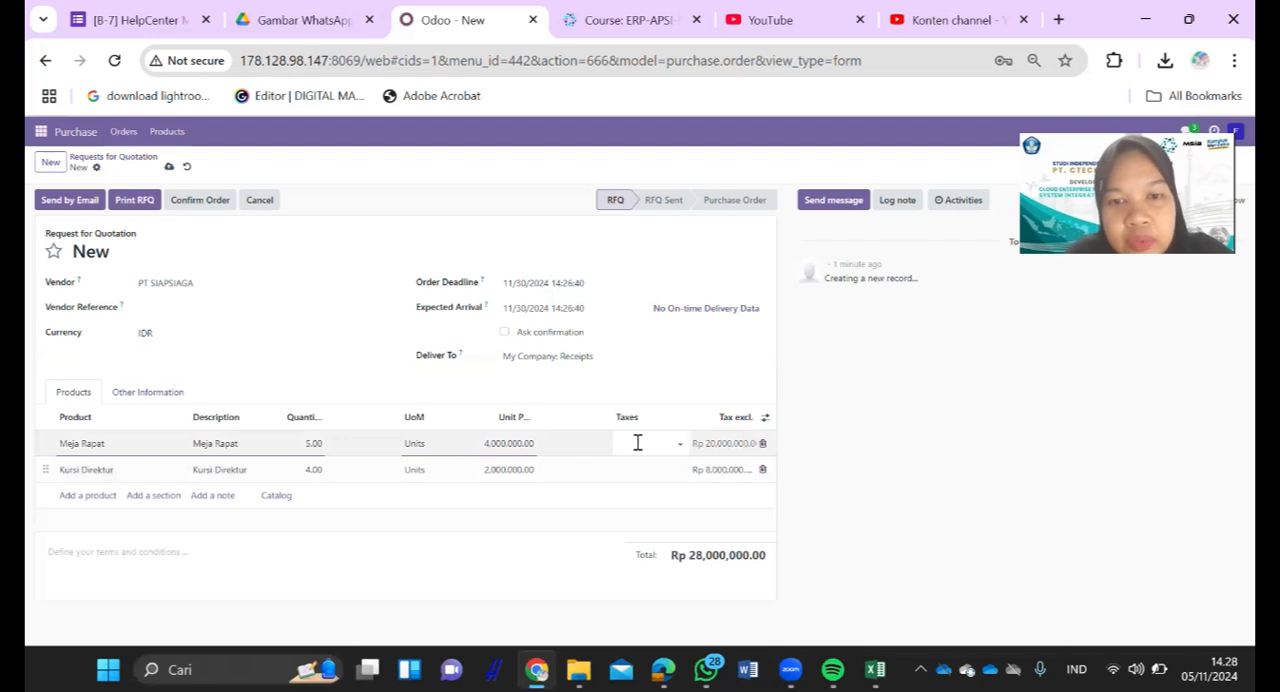
click(637, 443)
click(645, 460)
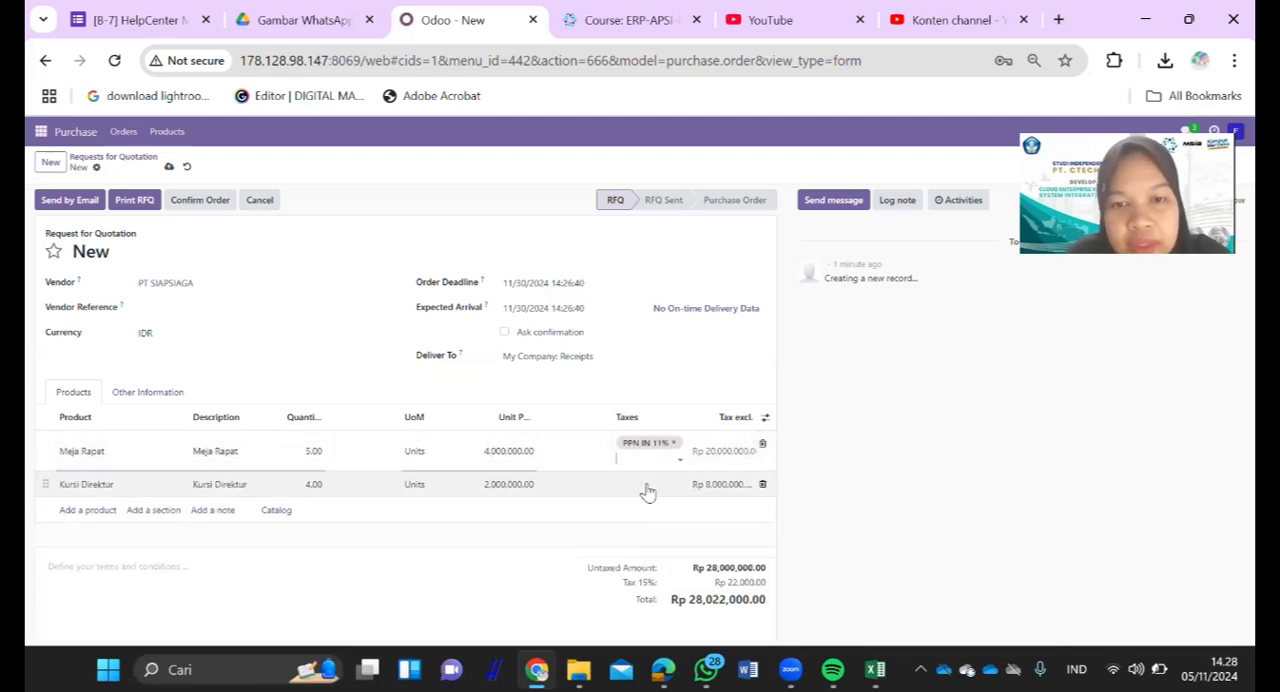
click(647, 488)
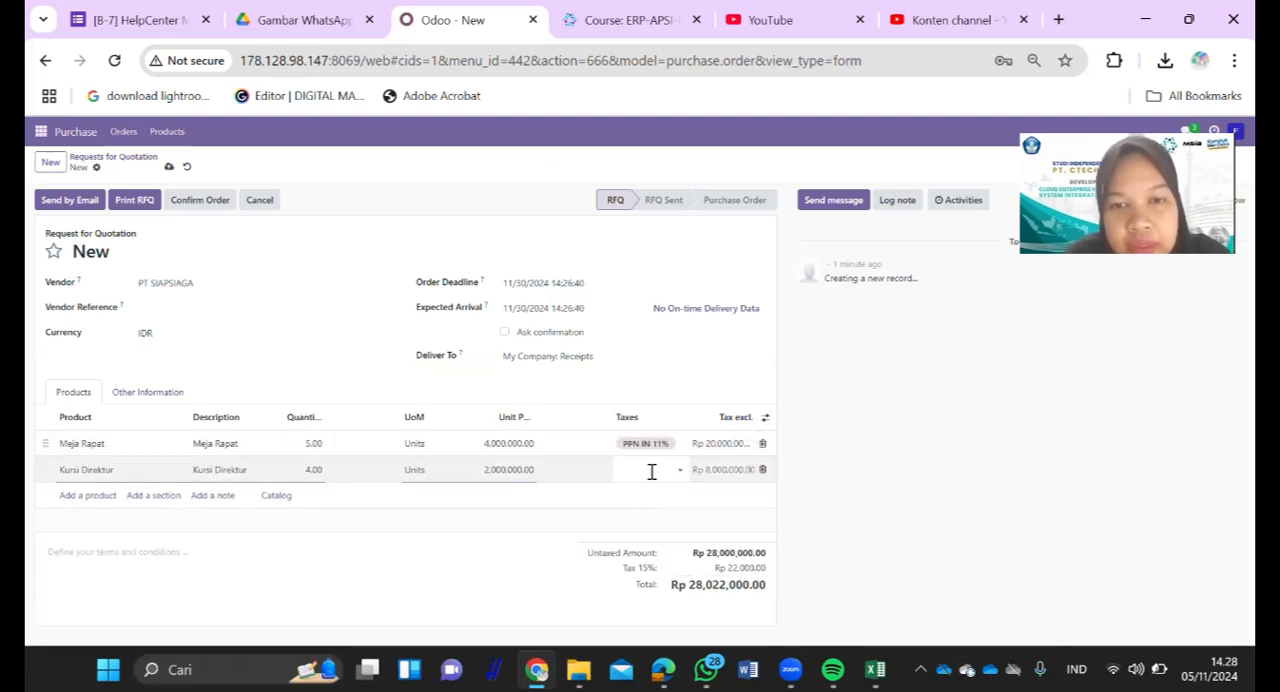
click(654, 488)
click(993, 432)
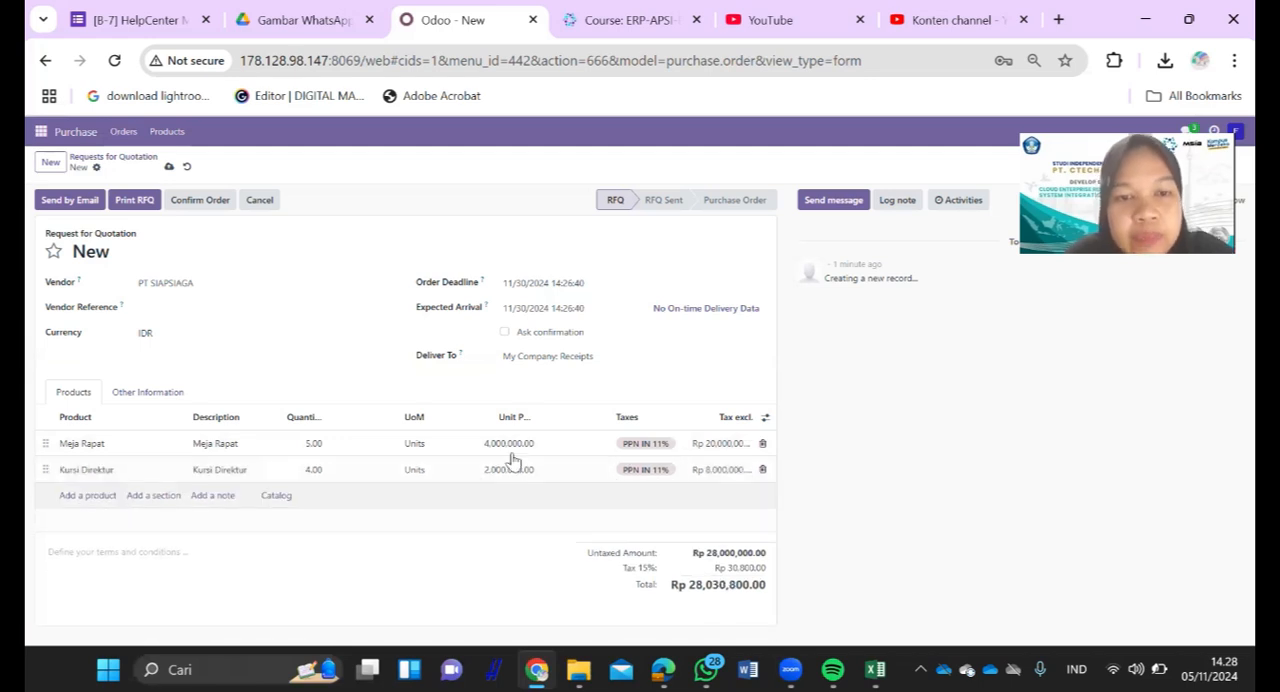
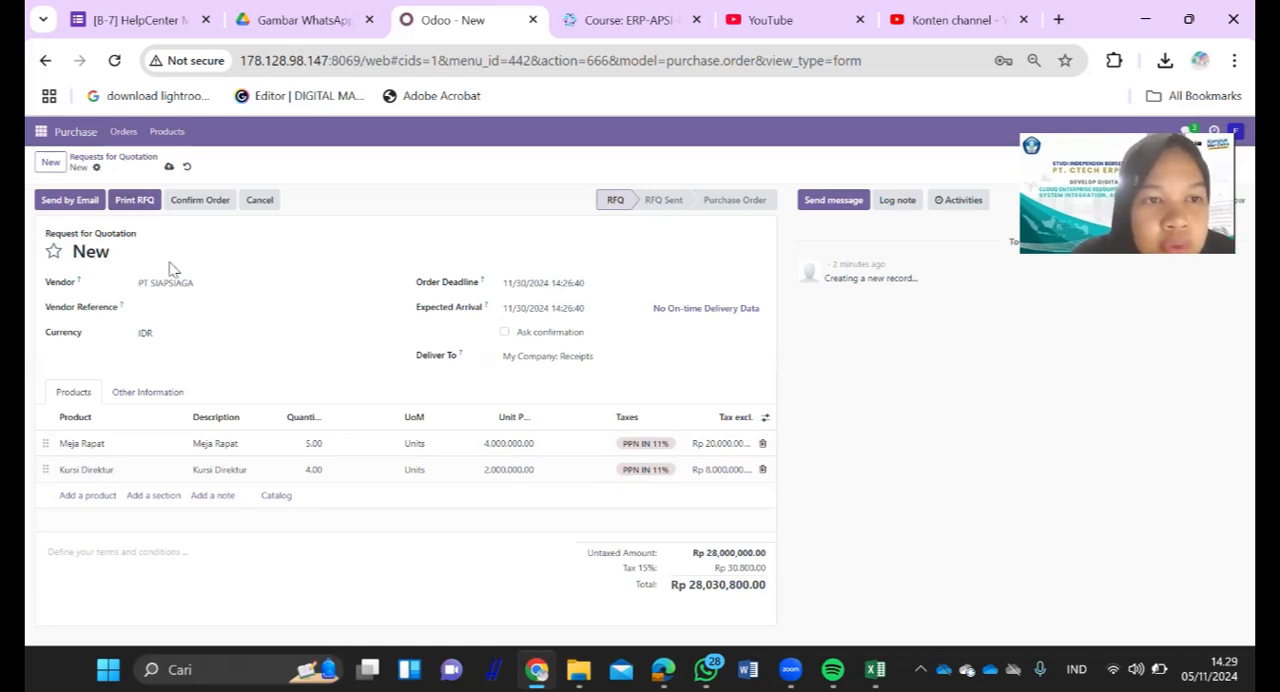
- Print the request for quotation, save it as a PDF in the Unduhan folder, keep the download and open it for review
click(134, 205)
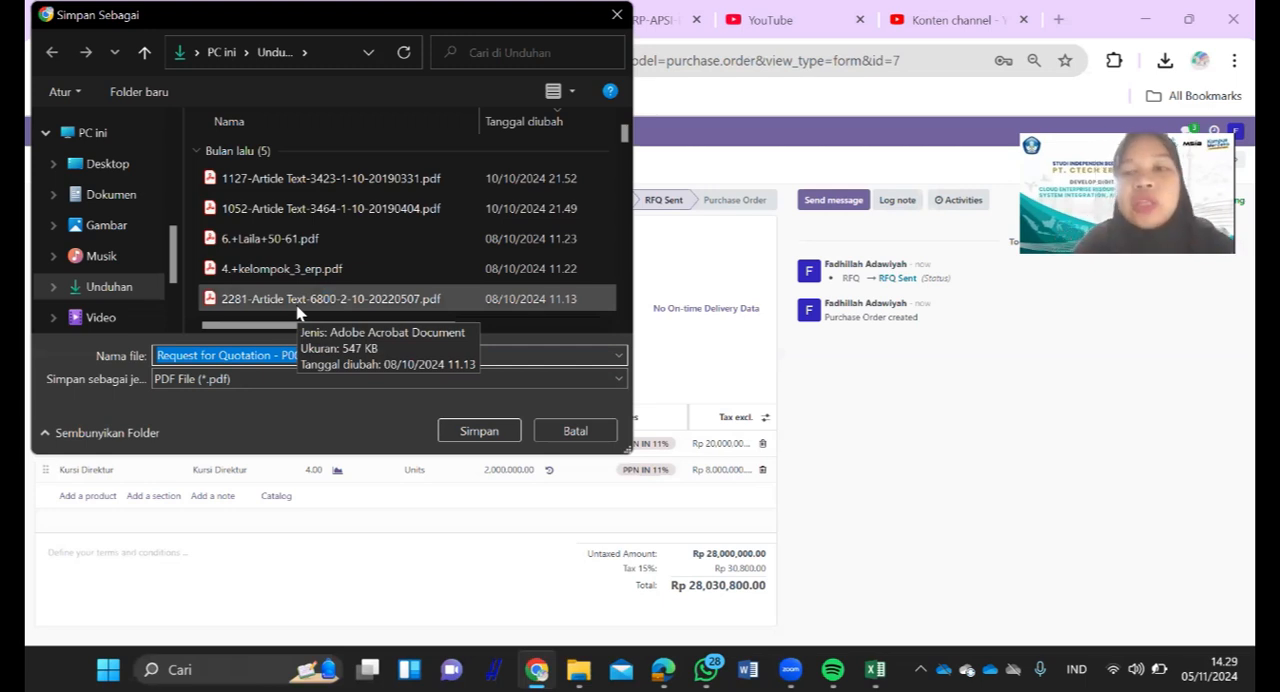
click(460, 433)
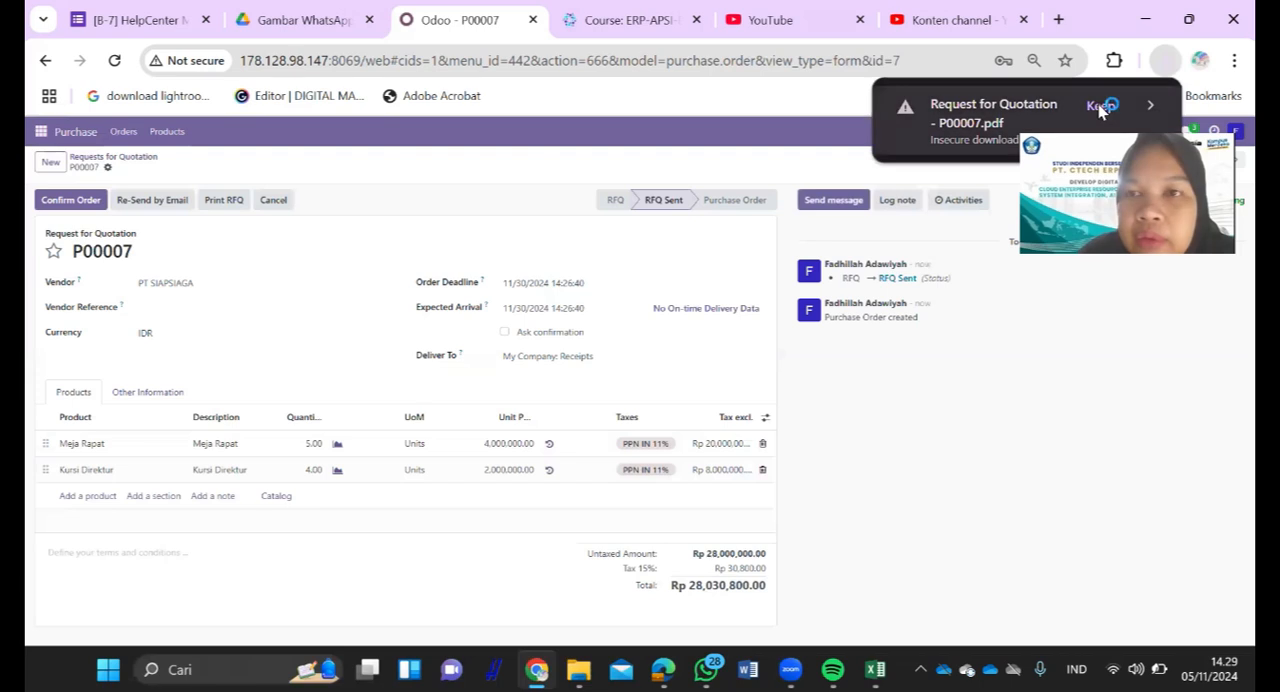
click(1100, 106)
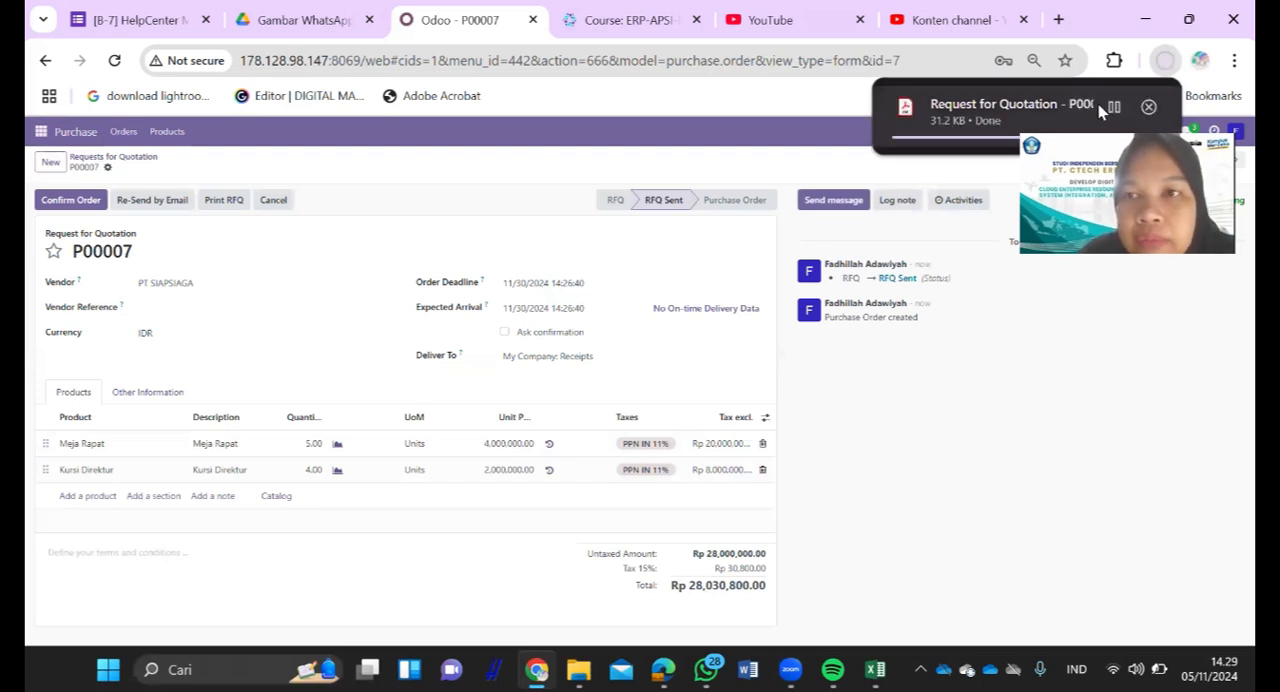
click(1098, 104)
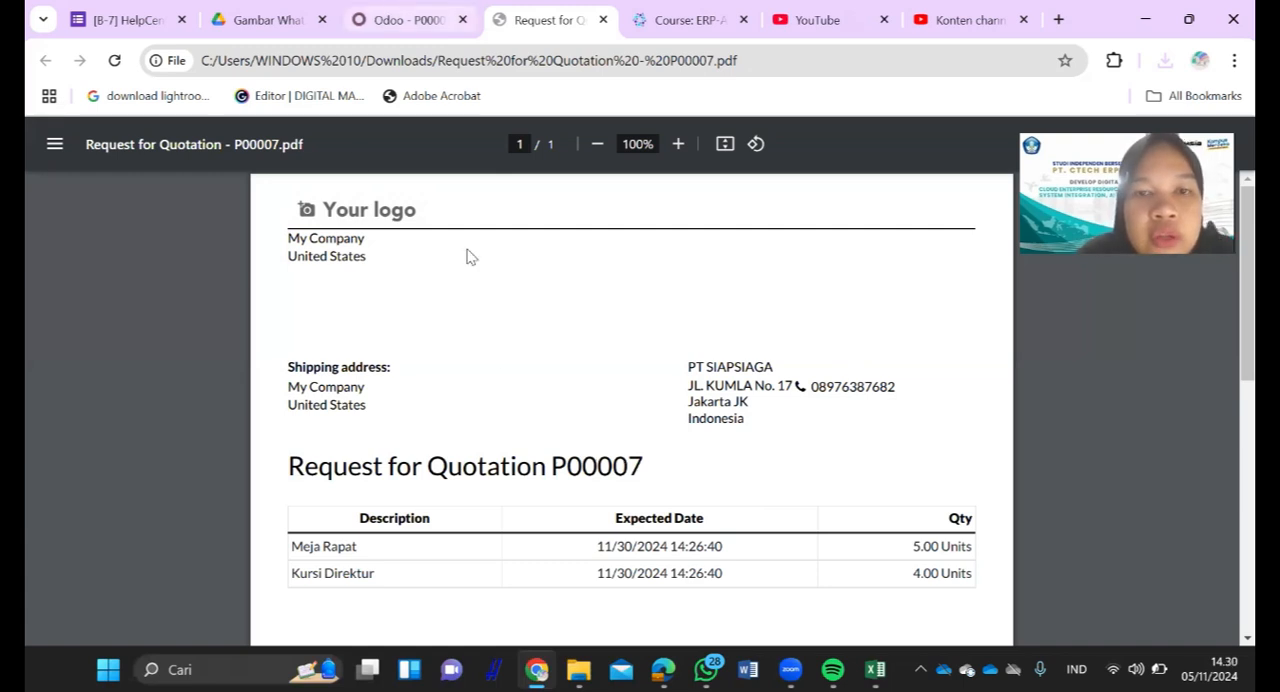
- Return to the quotation in Odoo and examine the Buyer and Payment Terms options in its other information
key(ctrl+shift+Tab)
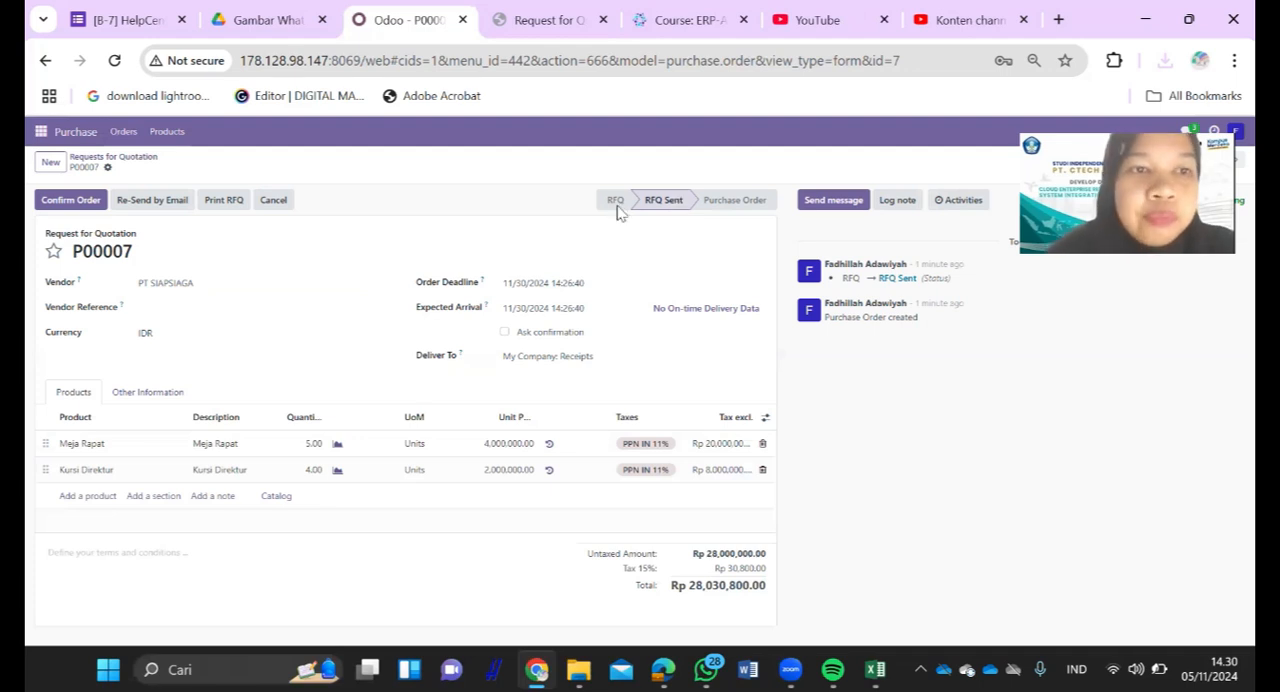
click(163, 399)
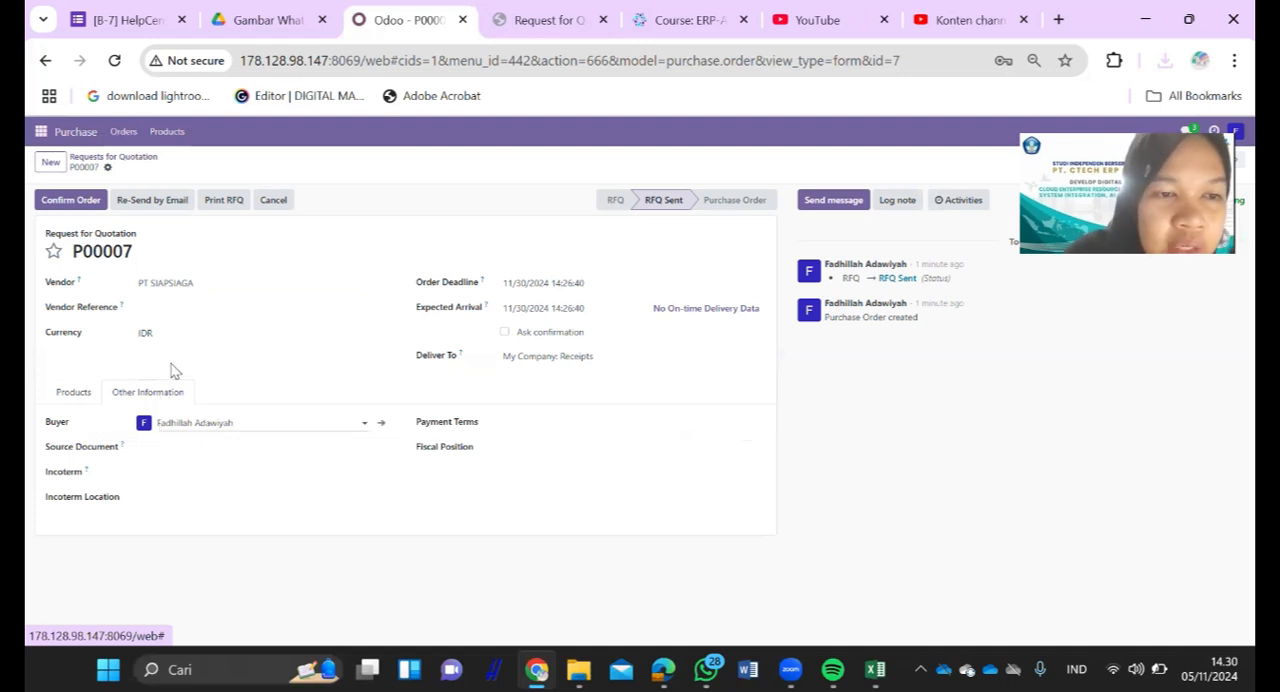
click(206, 423)
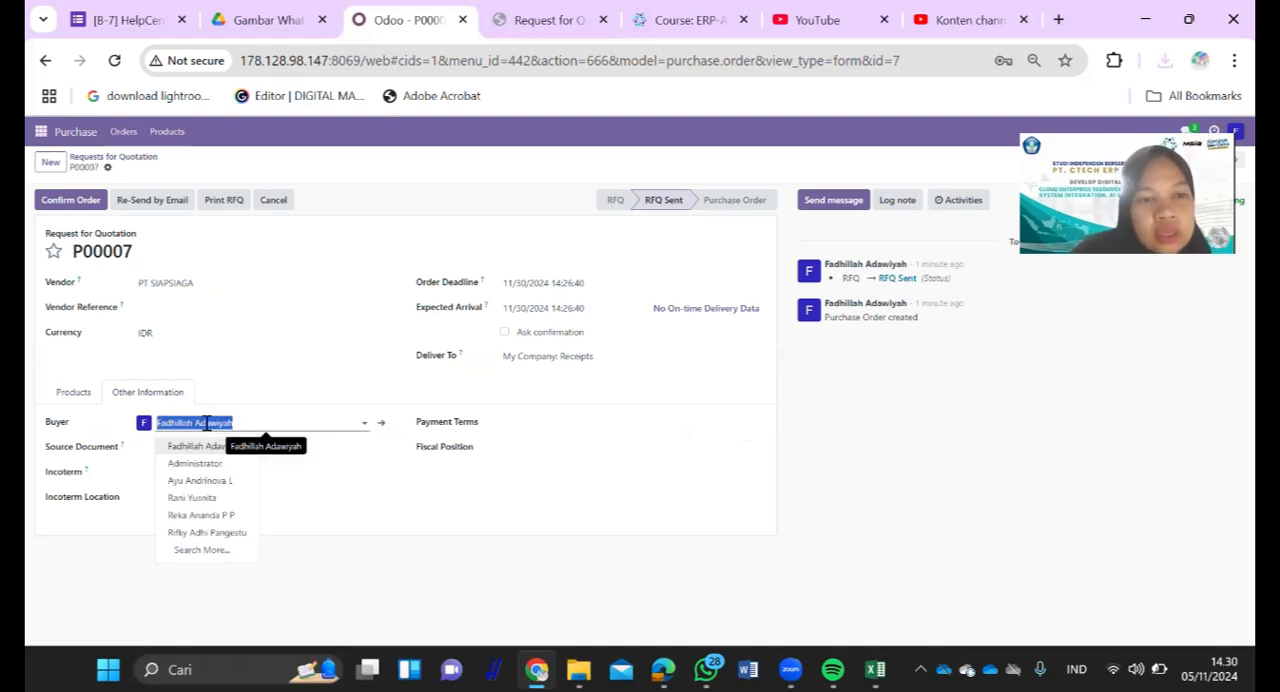
click(104, 430)
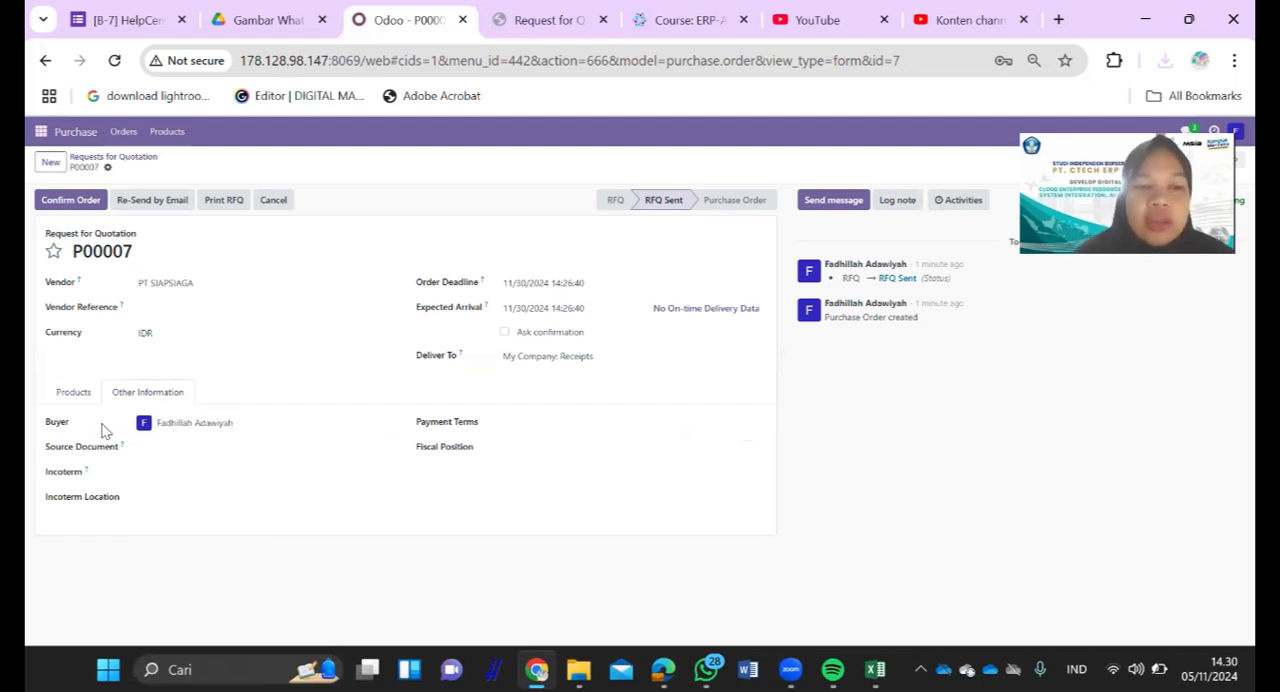
click(553, 421)
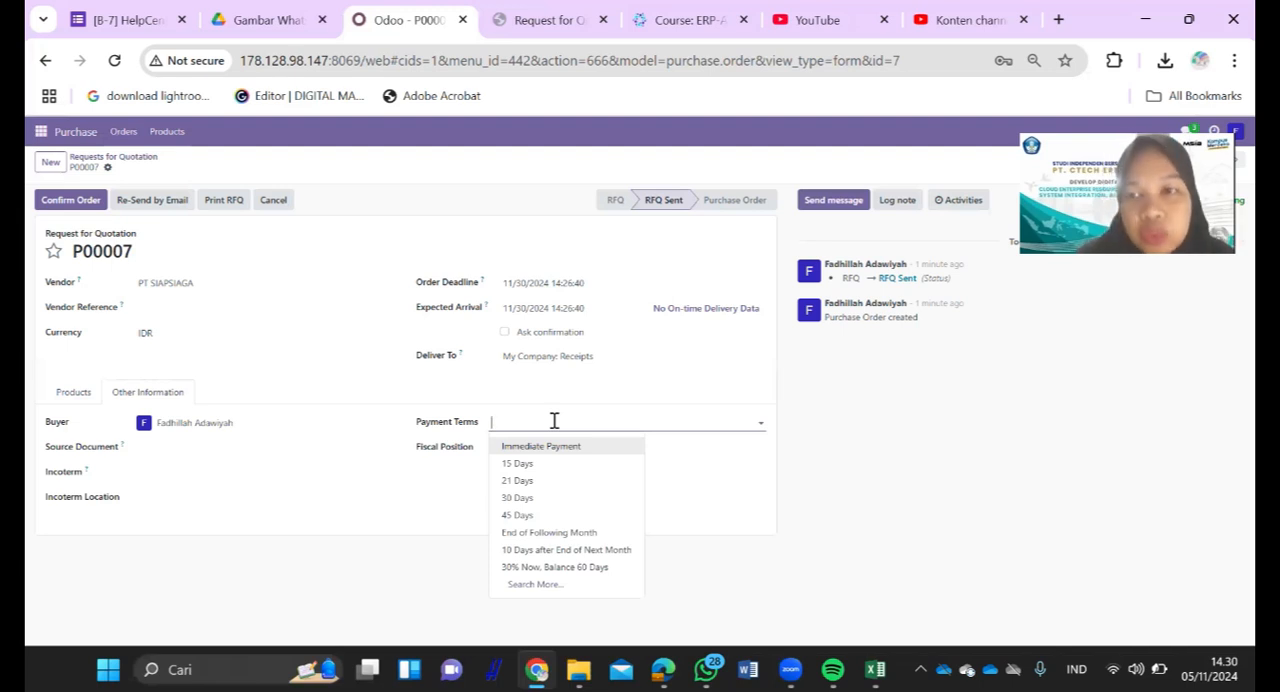
click(305, 424)
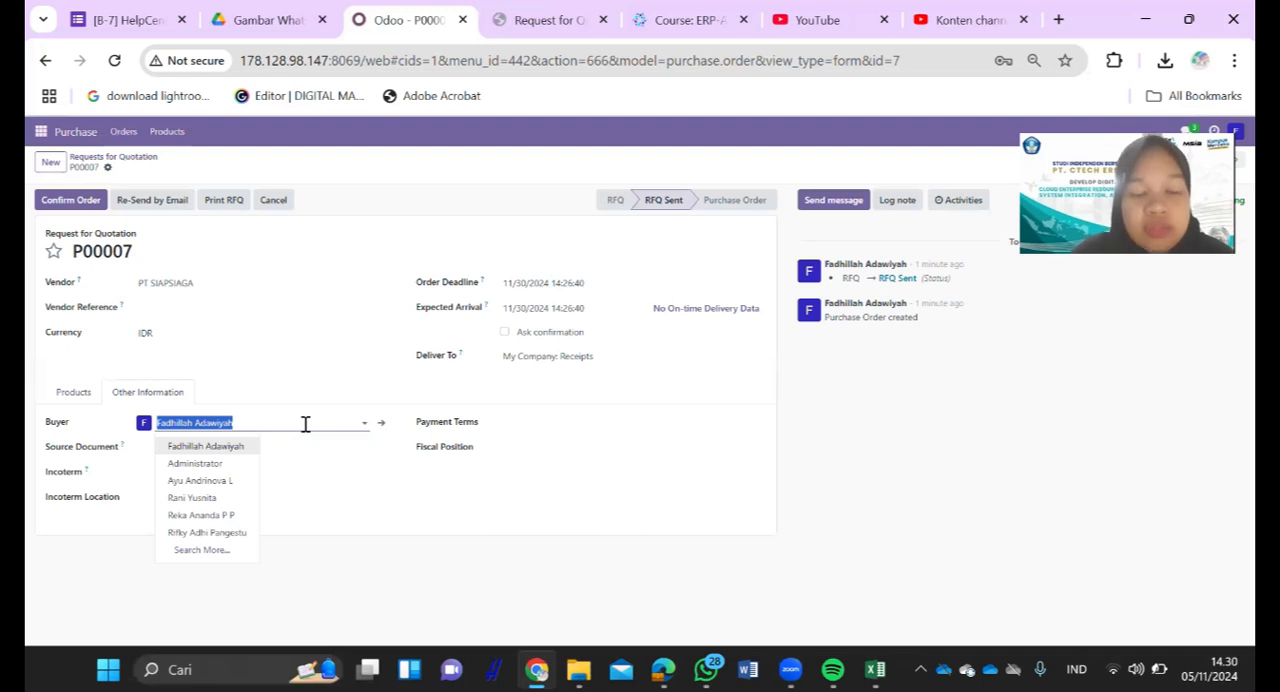
click(278, 354)
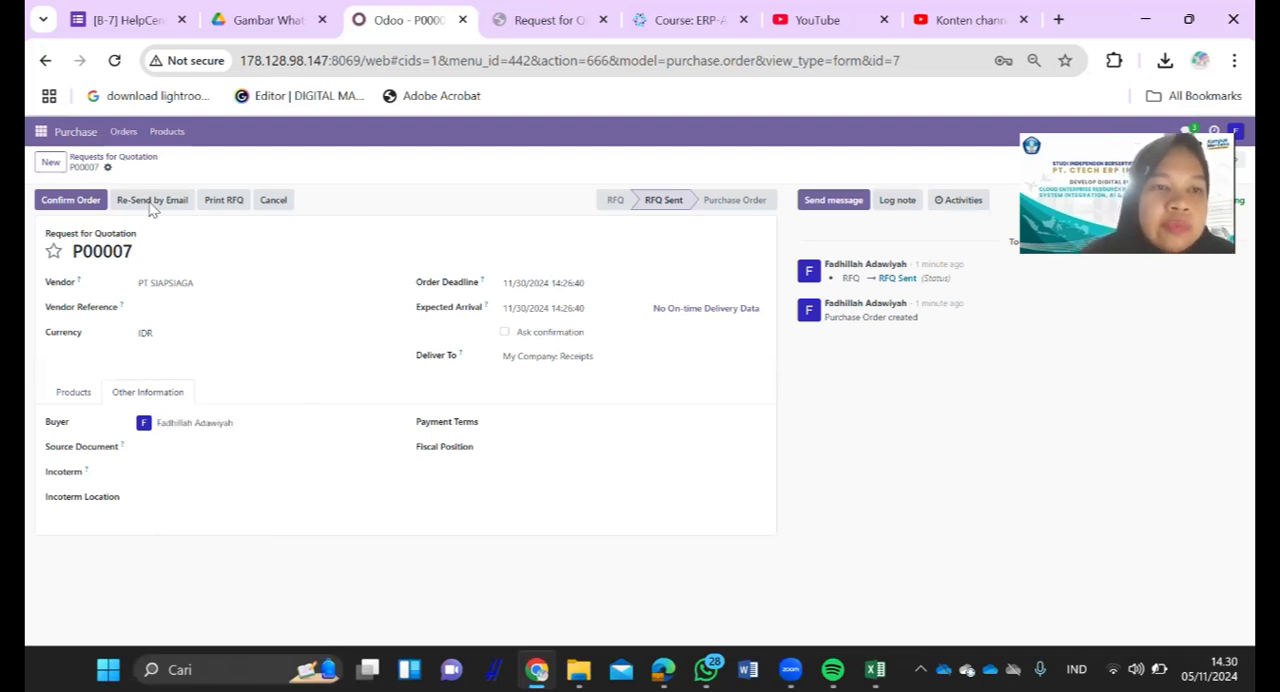
- Open the Requests for Quotation overview to review all quotations and their statuses
click(122, 134)
click(143, 161)
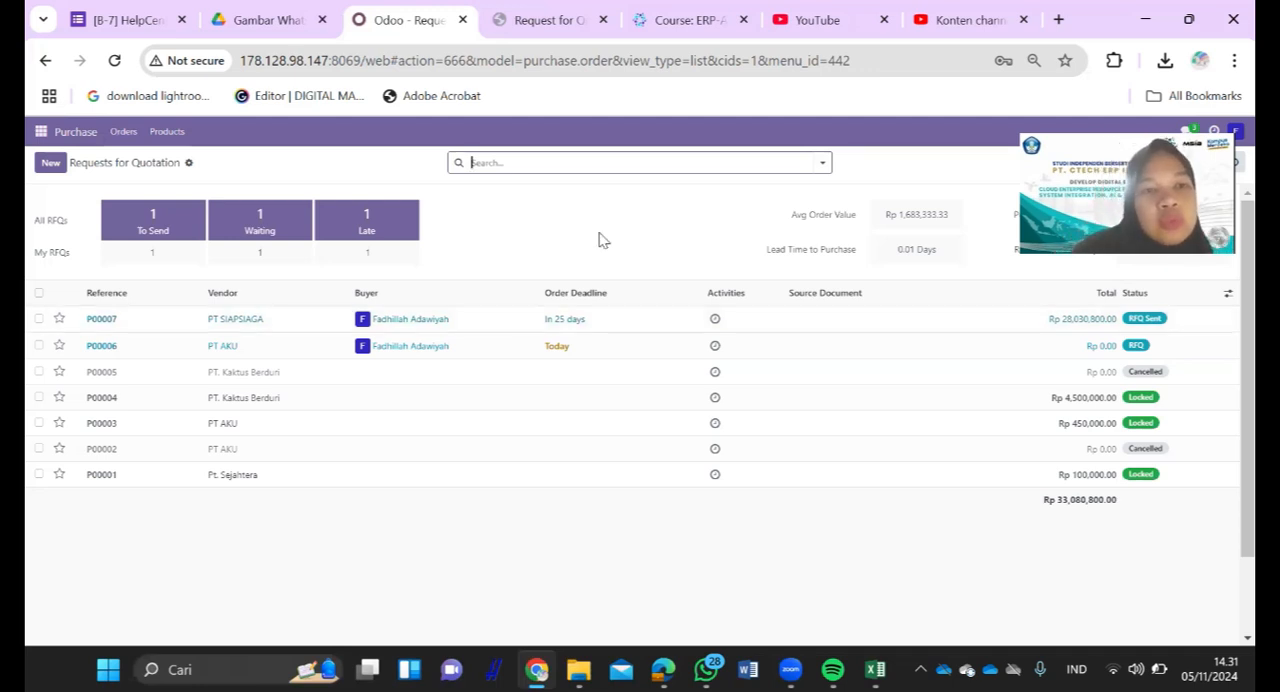
click(89, 137)
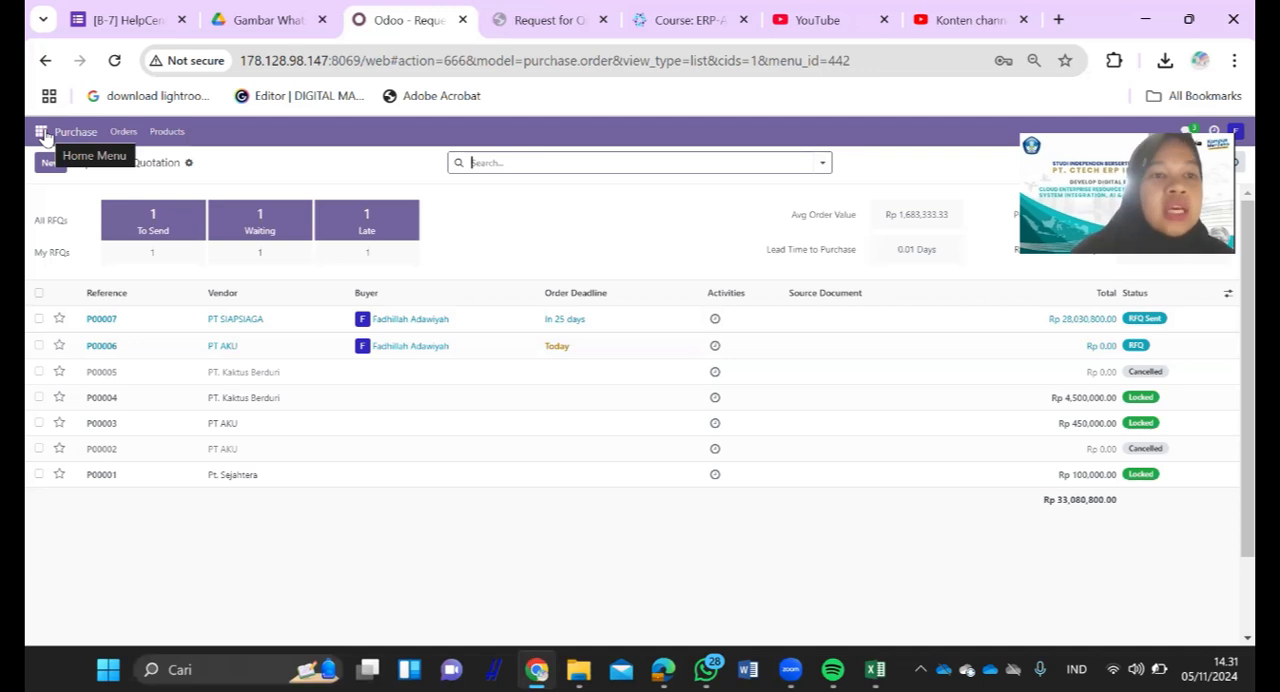
- Switch to the Discuss app and create a new channel named cp201
click(42, 133)
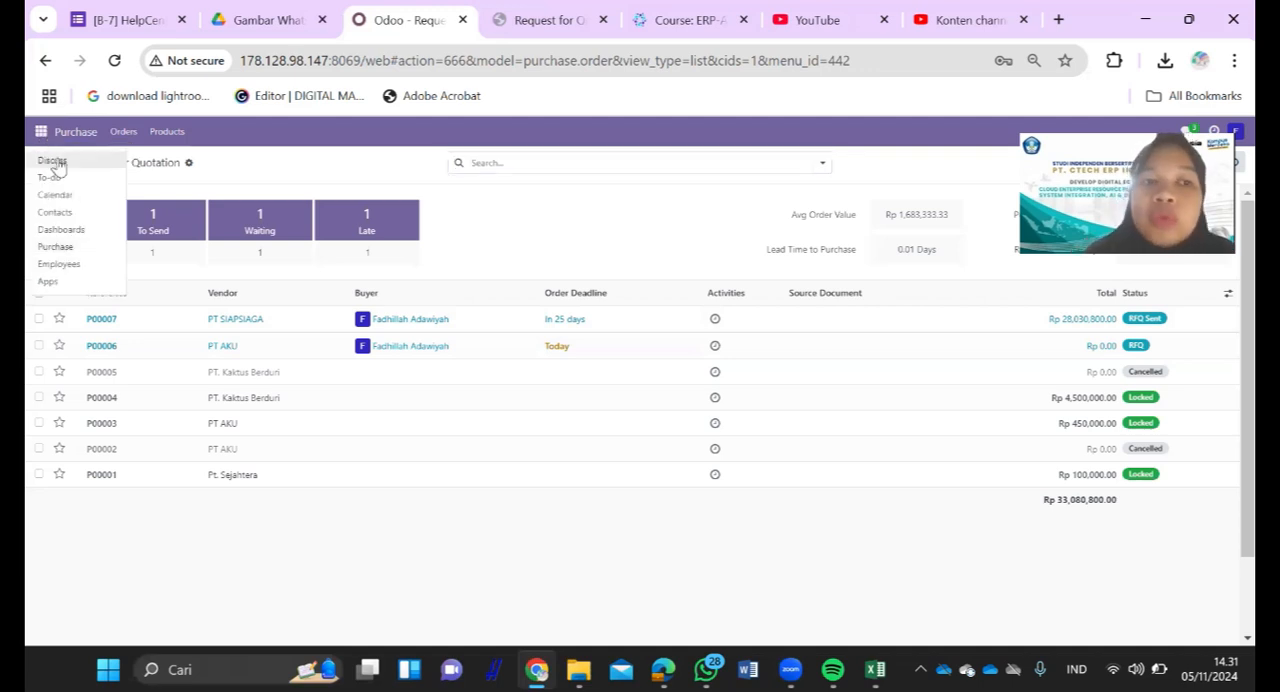
click(55, 162)
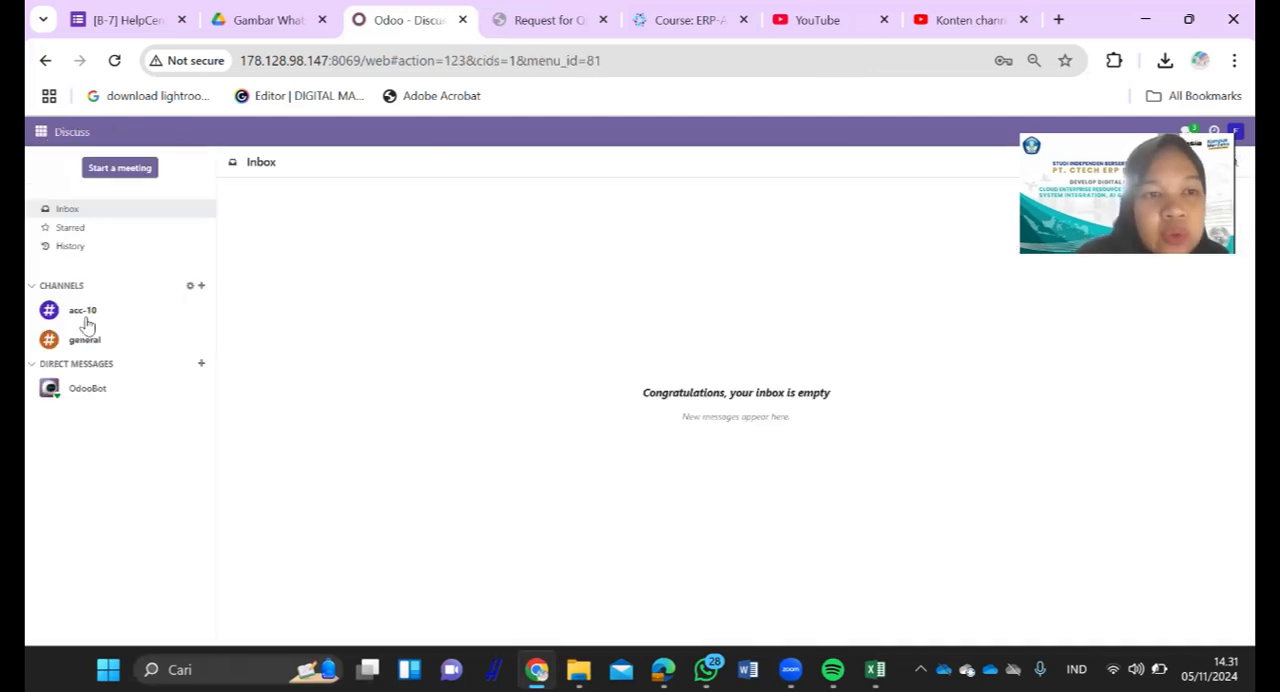
click(202, 287)
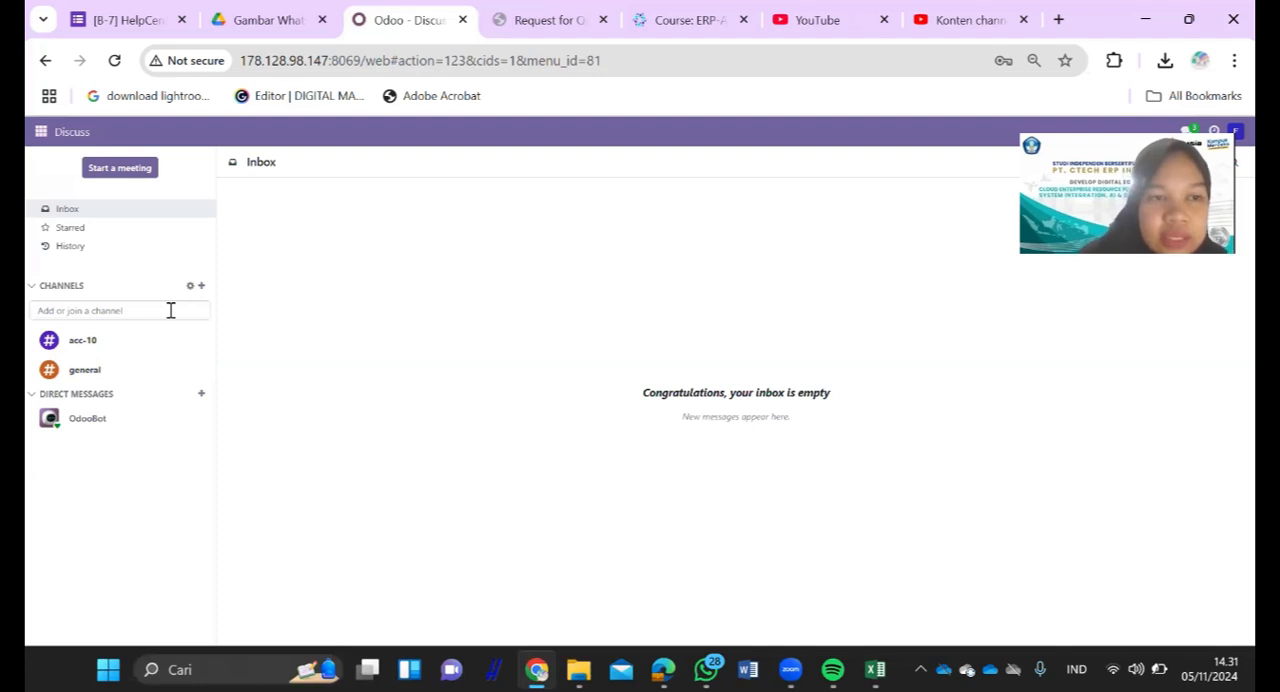
text(cr)
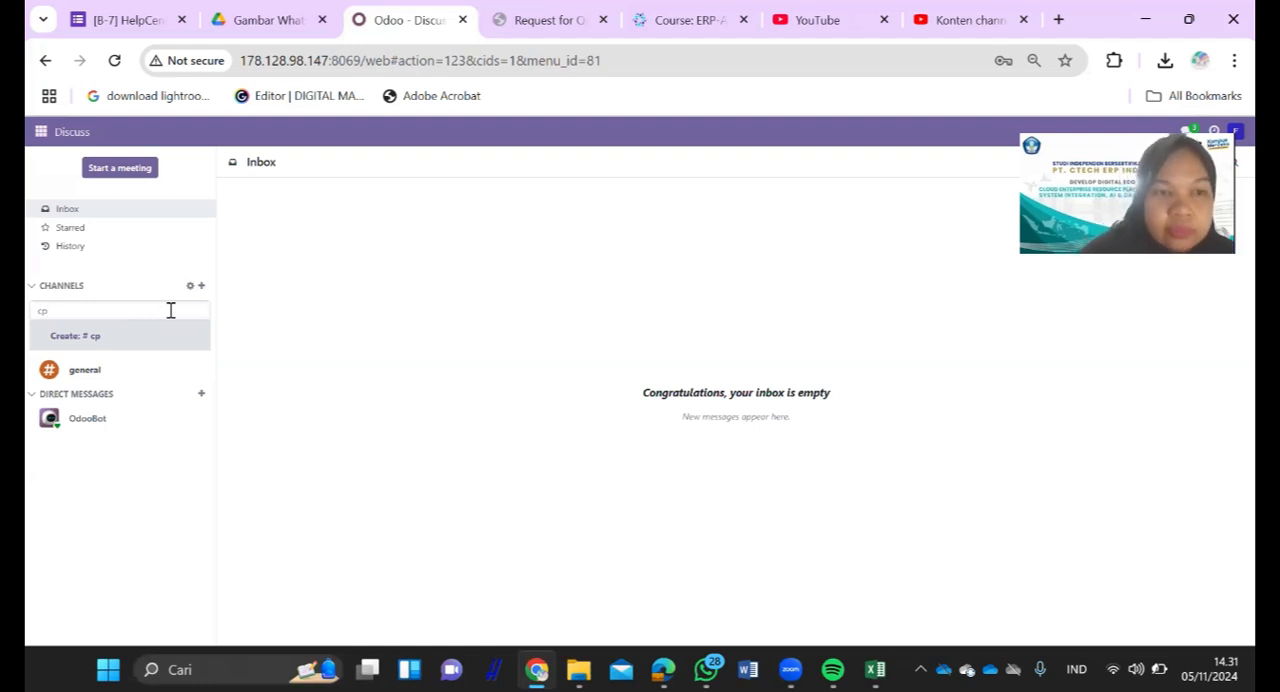
text(2)
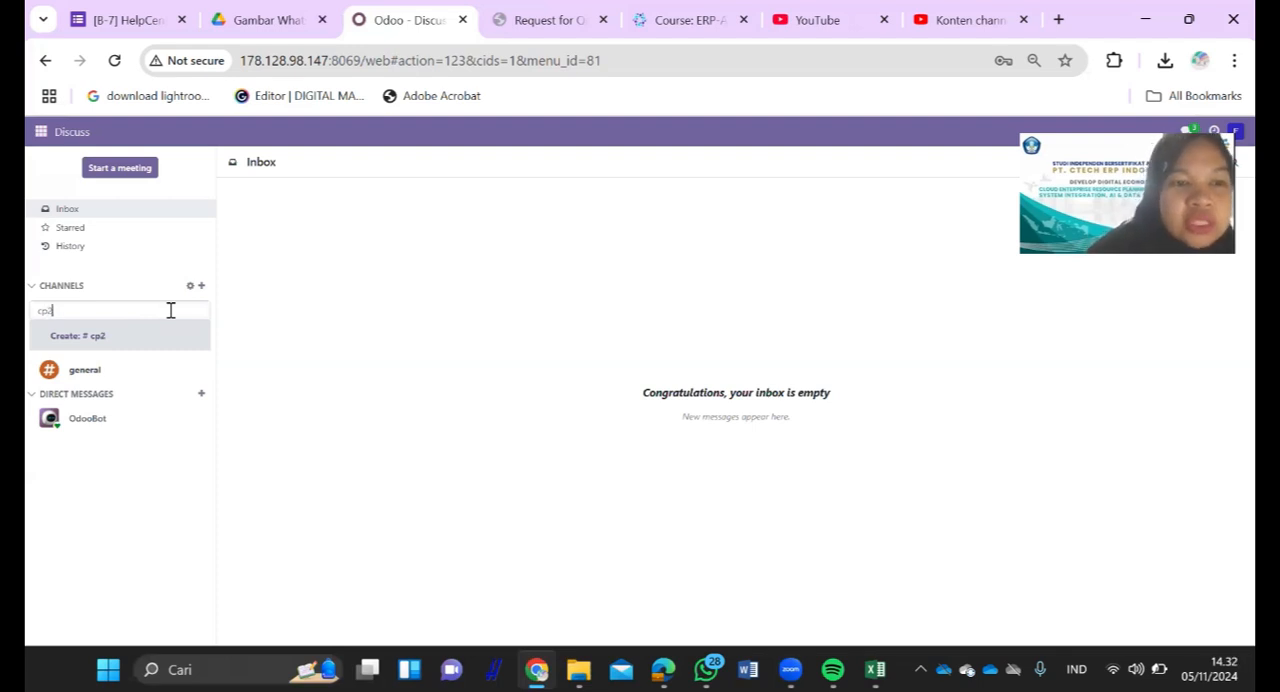
text(01)
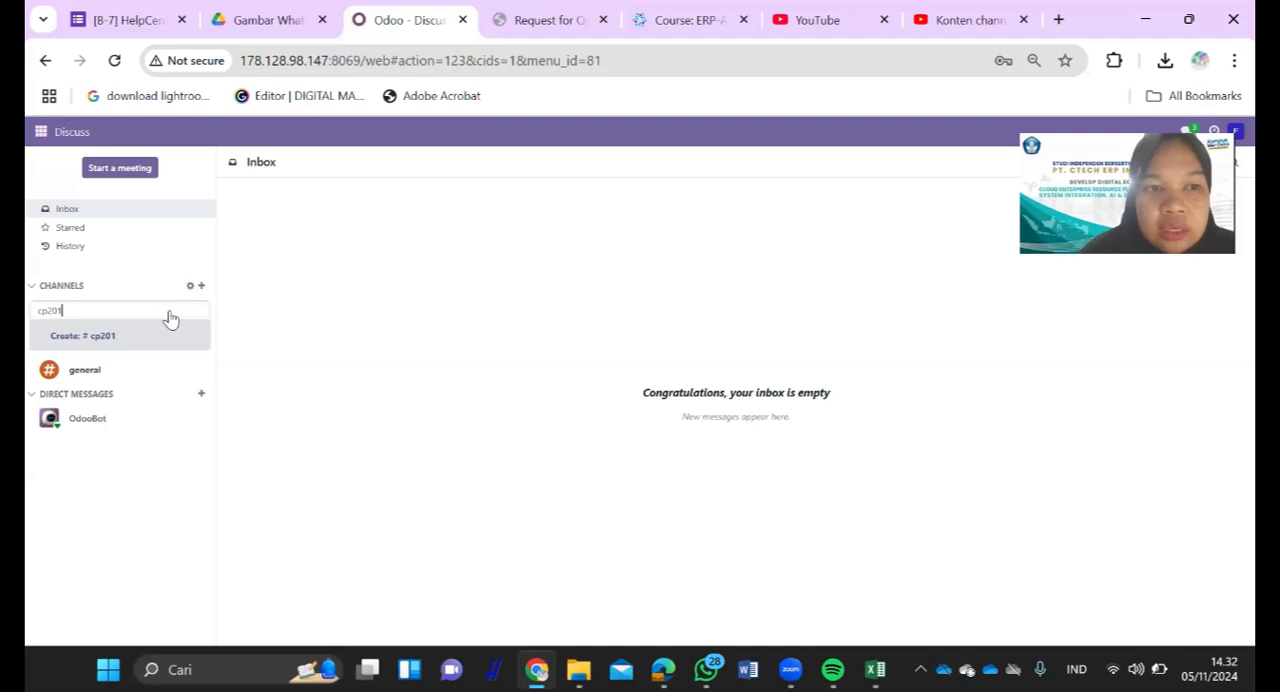
key(Return)
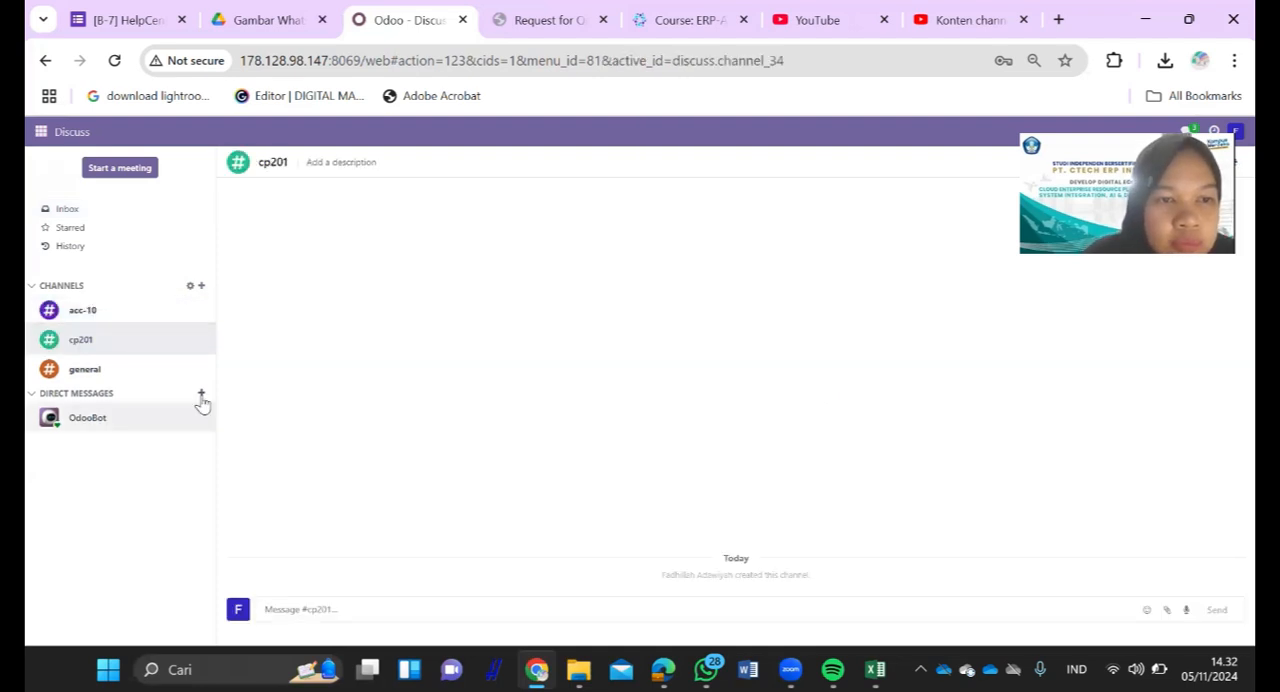
- Try to find cp201 among the direct messages and CP among the channels
text(cp)
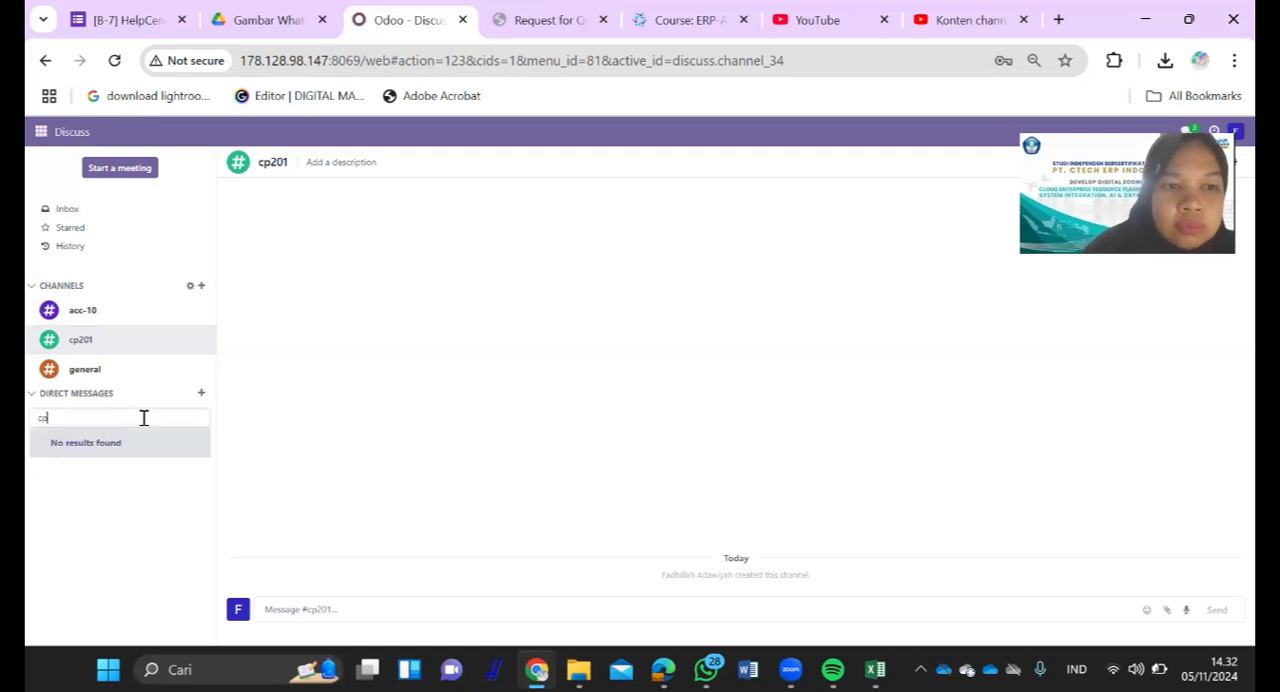
text(20)
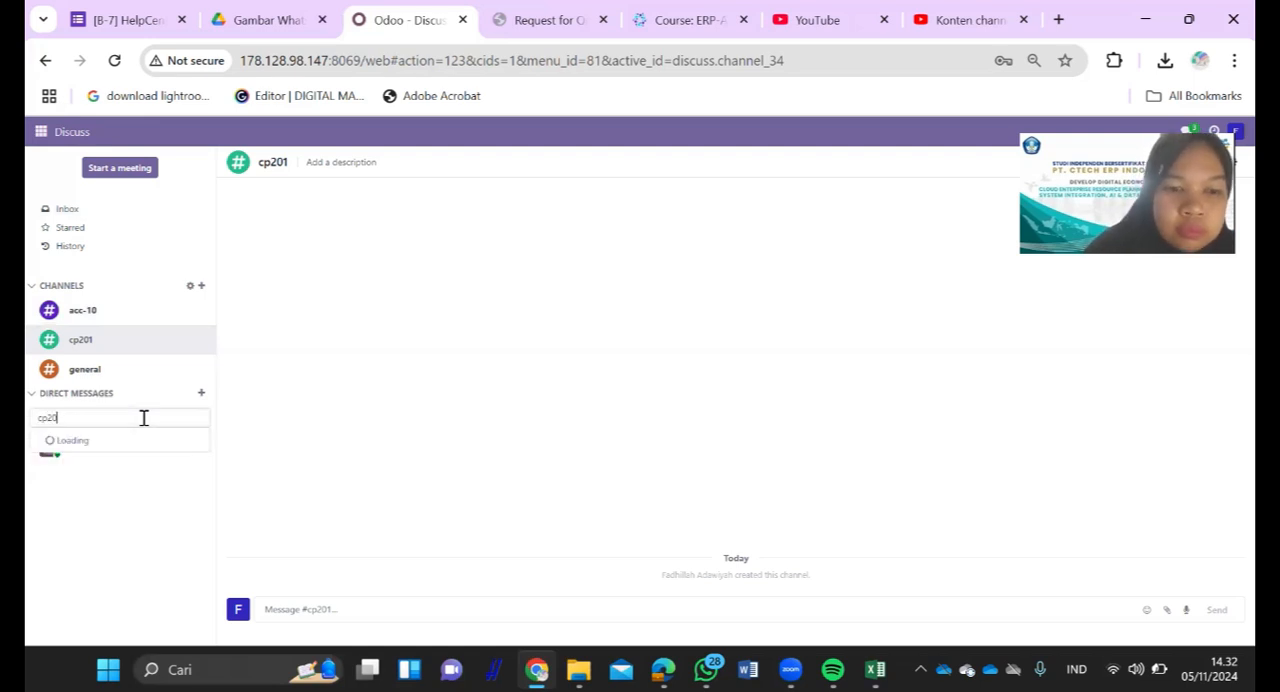
text(1)
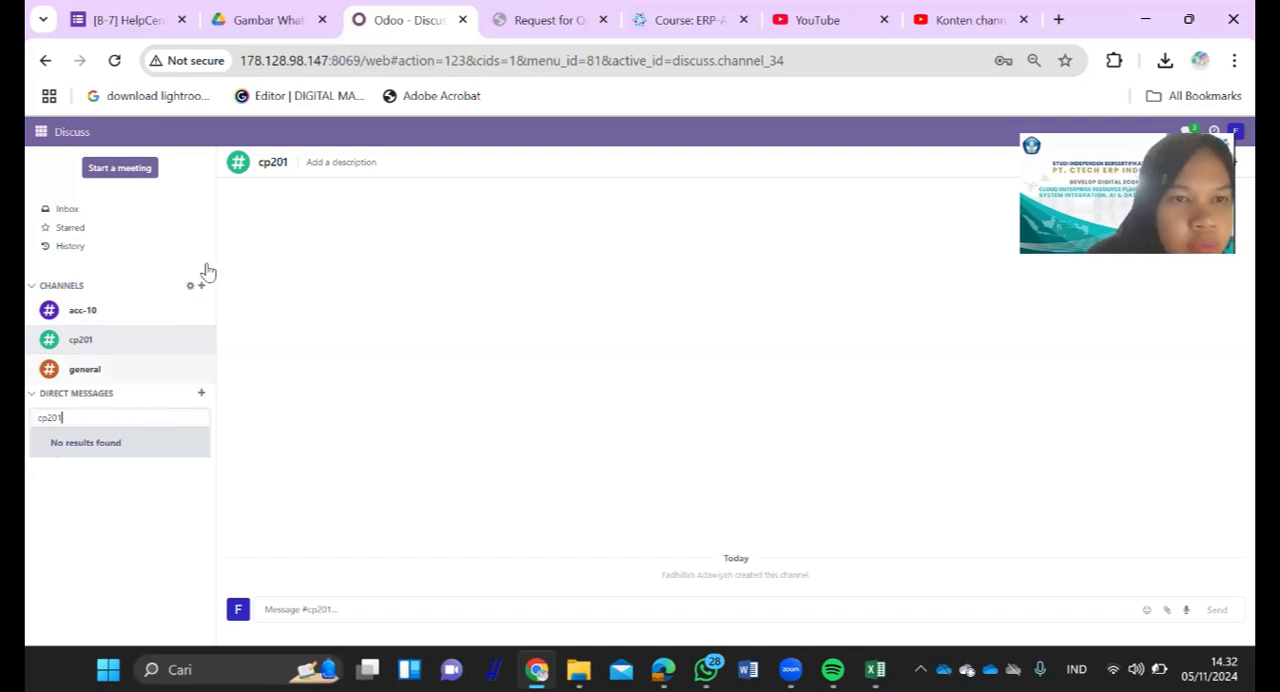
key(BackSpace)
key(BackSpace)
key(BackSpace)
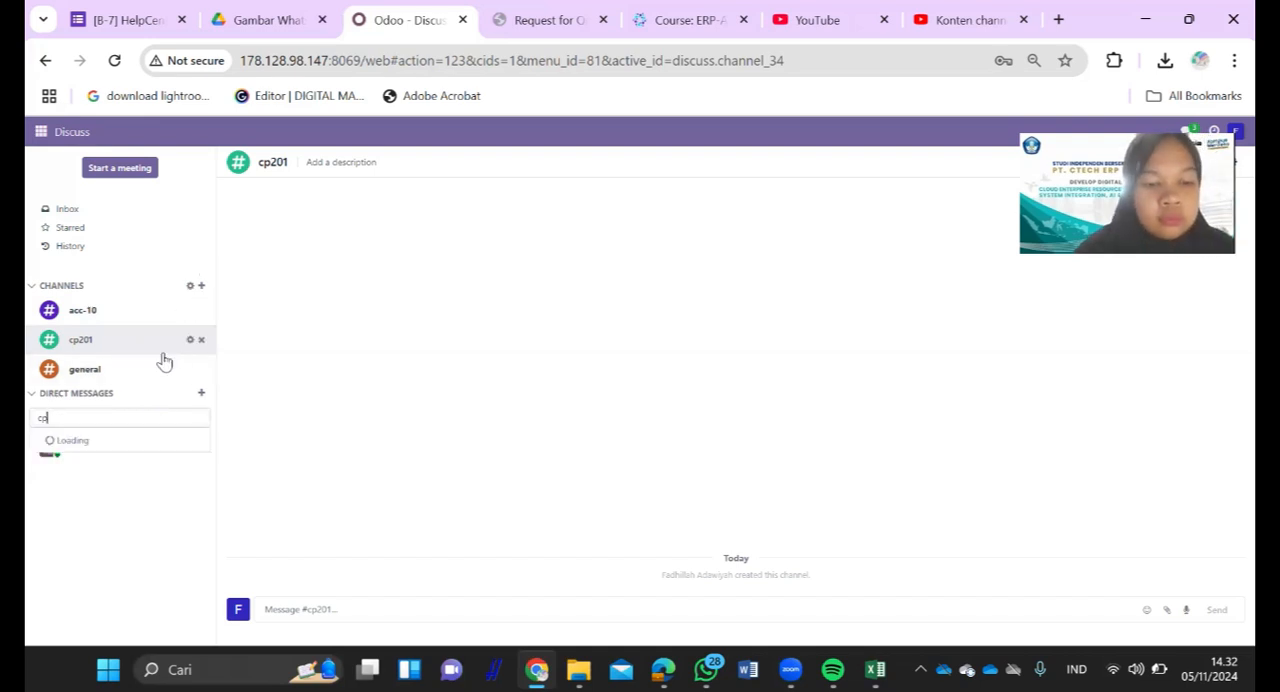
key(BackSpace)
key(BackSpace)
text(cp)
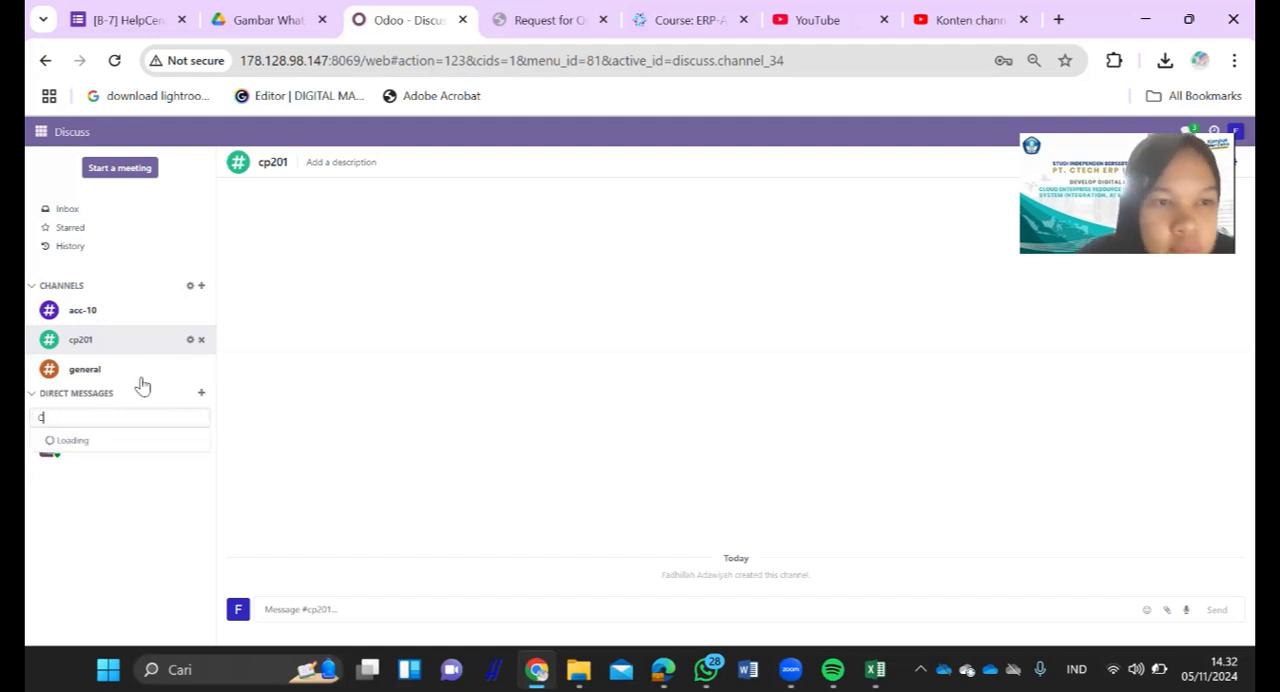
click(201, 292)
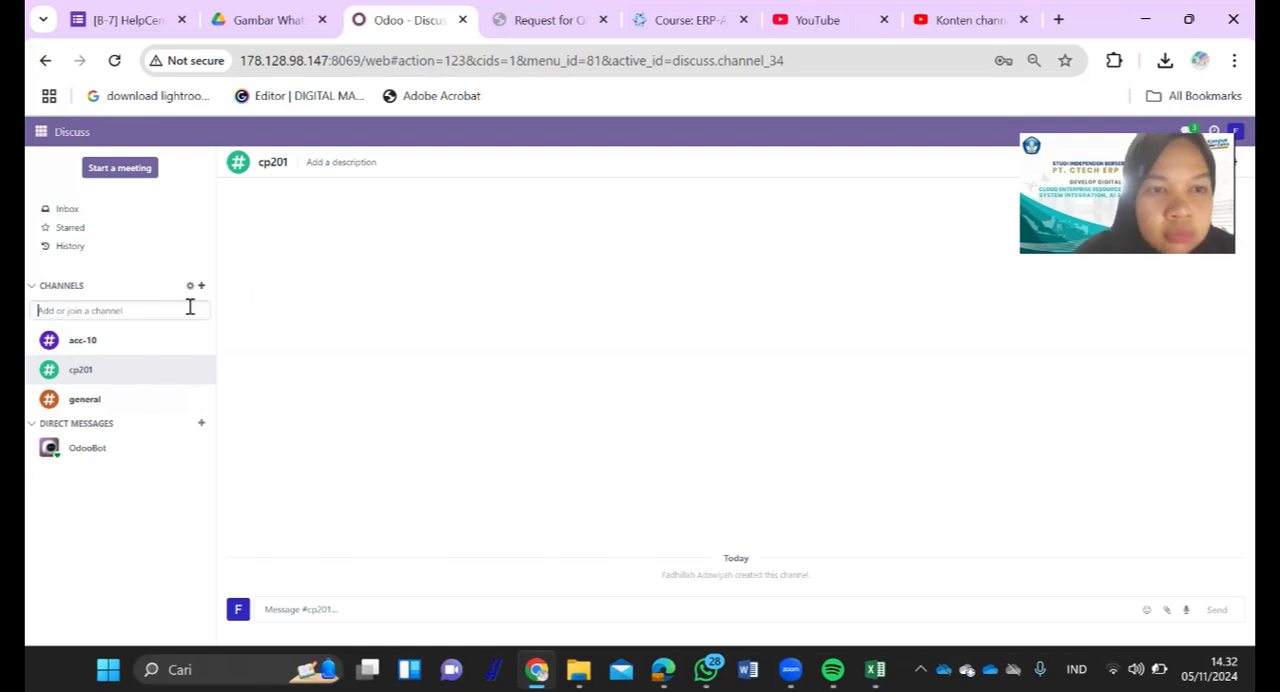
text(cp)
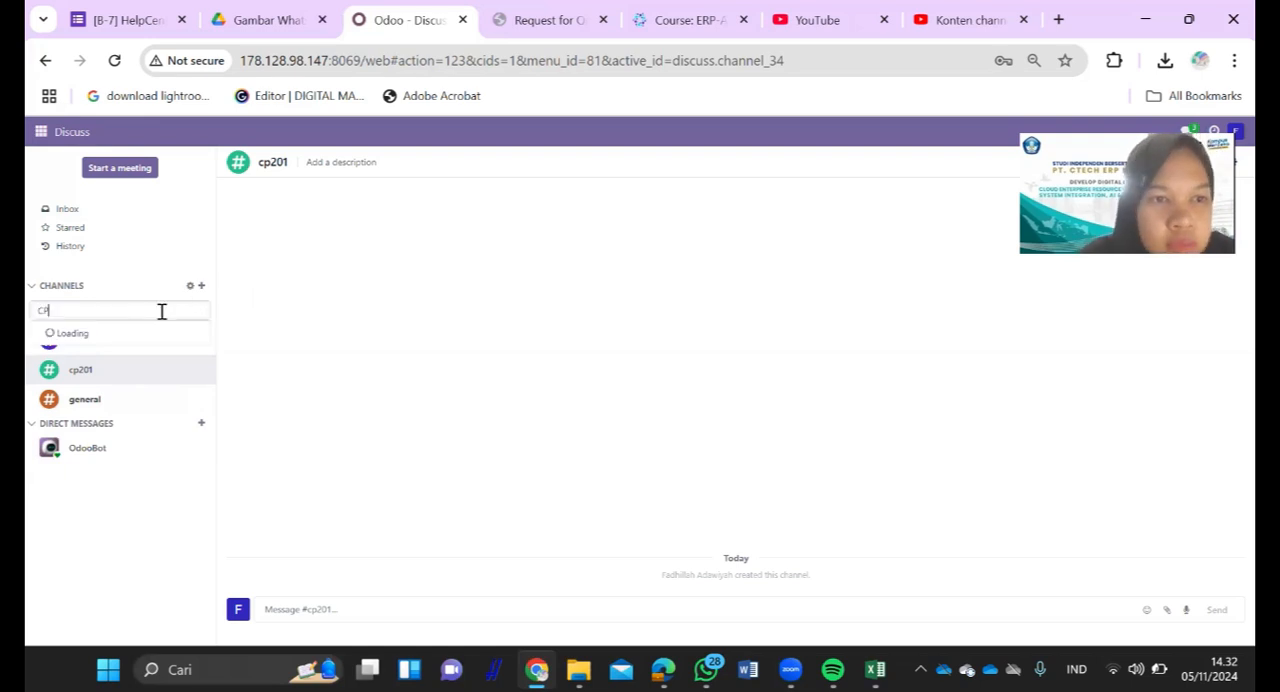
click(287, 356)
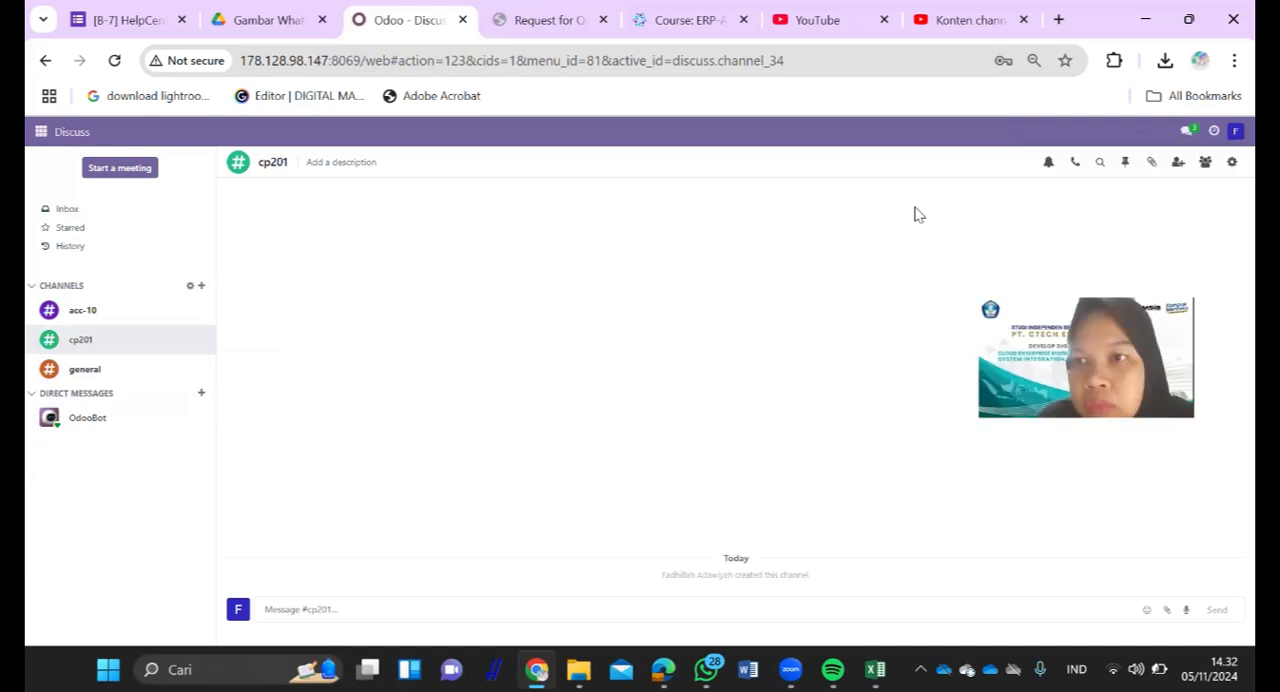
- Open the acc-10 channel and show its member list
click(82, 311)
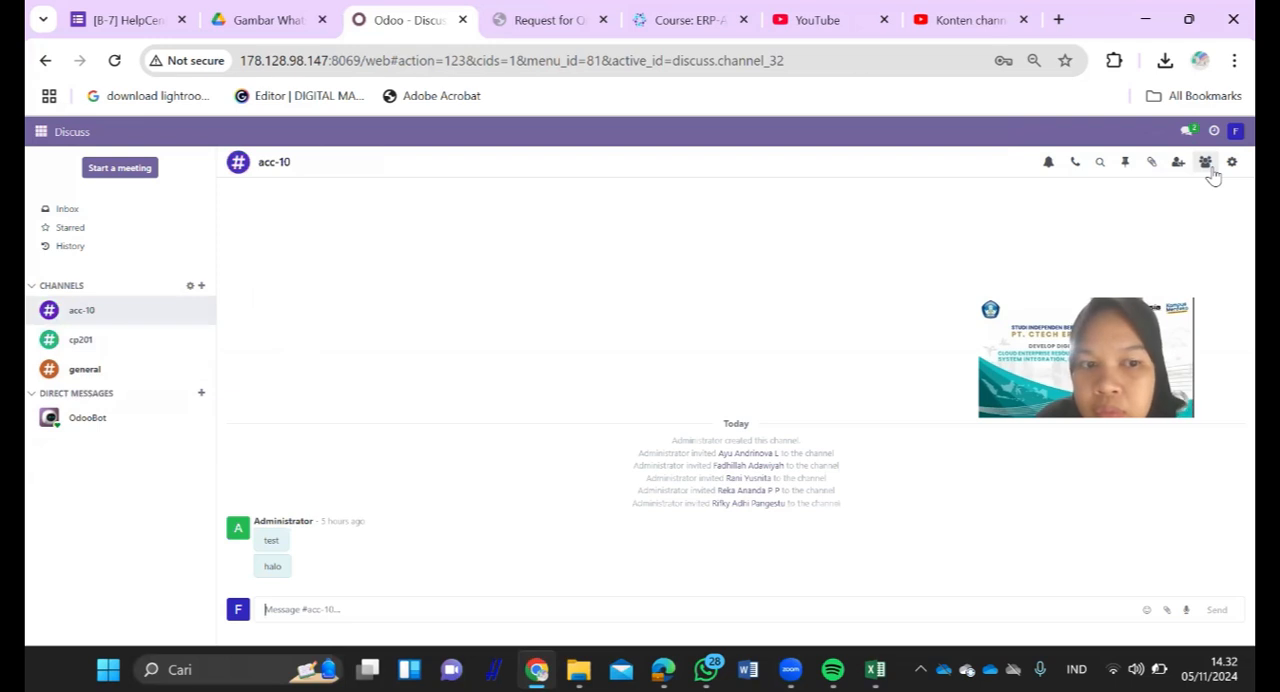
click(1210, 172)
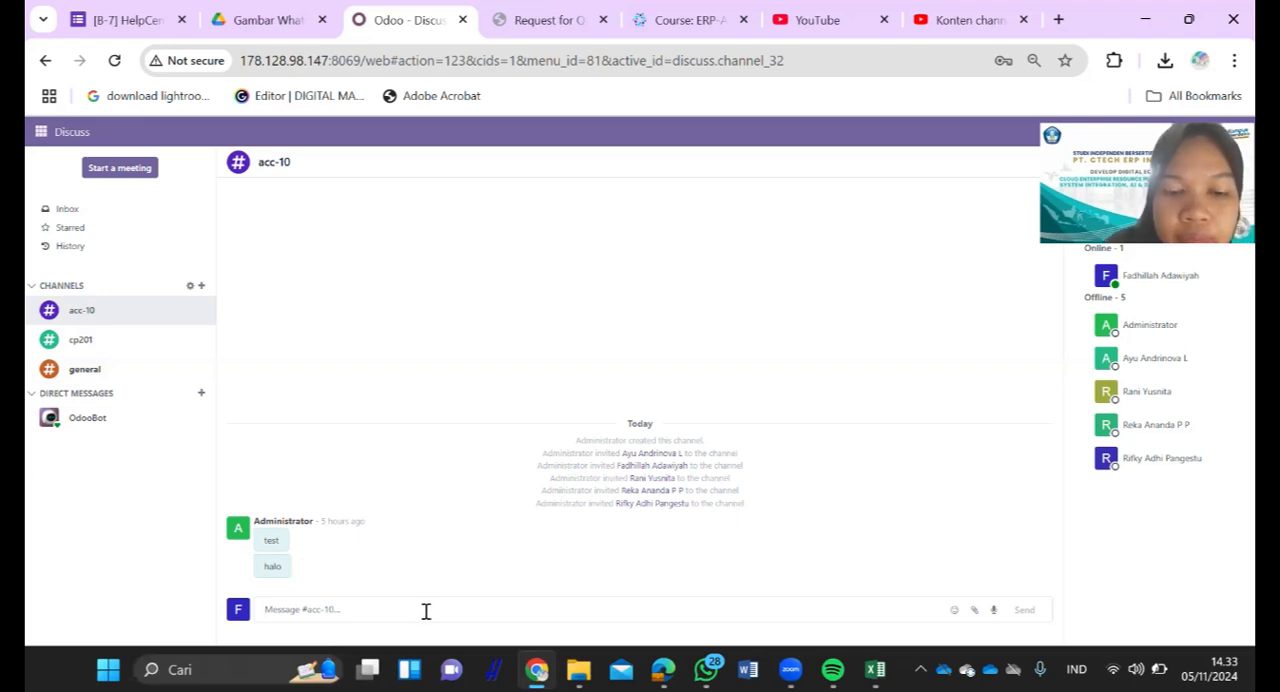
text(TOLONG)
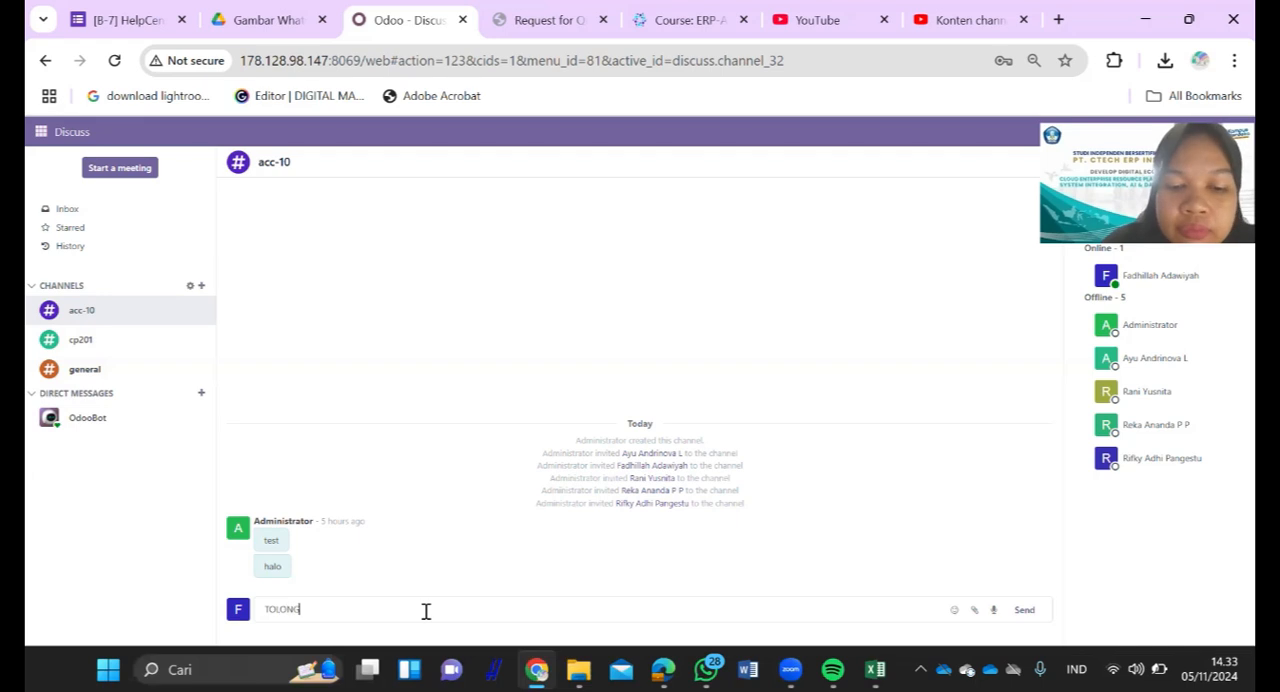
text( YA)
key(BackSpace)
key(BackSpace)
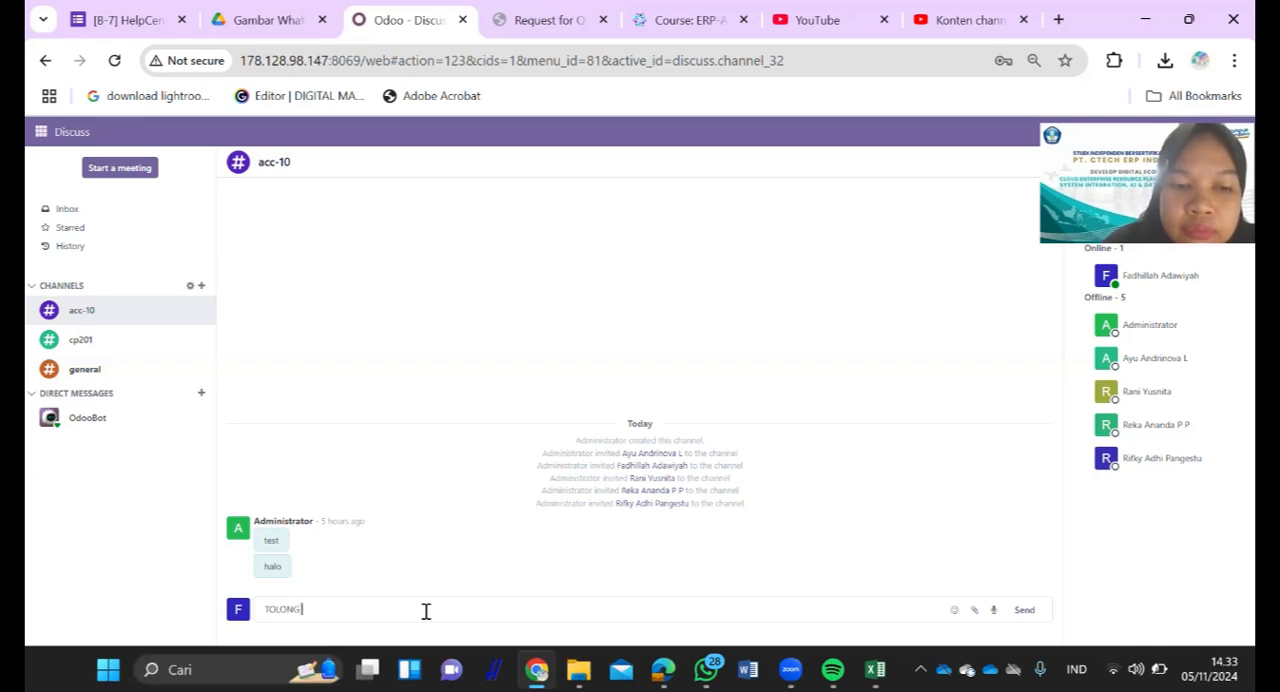
key(BackSpace)
key(BackSpace)
key(BackSpace)
key(BackSpace)
key(BackSpace)
key(BackSpace)
key(BackSpace)
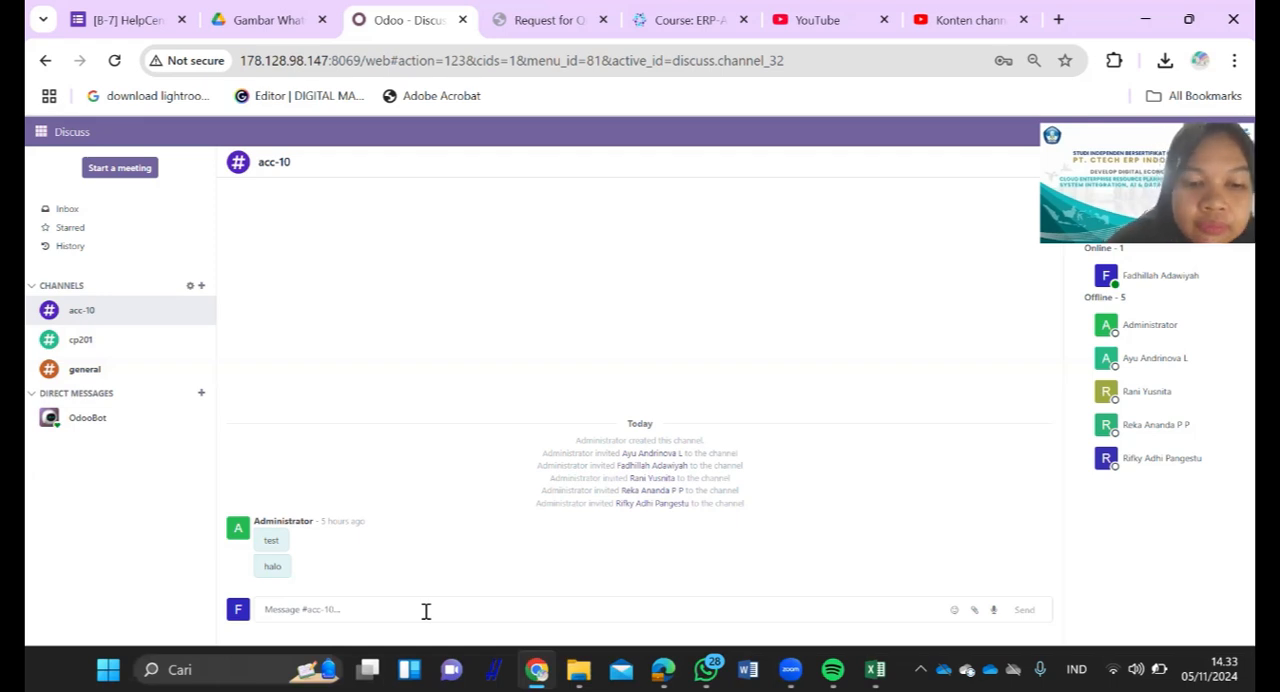
- Start a message in the acc-10 channel with the text "RFQ dengan kode"
text(RFQ)
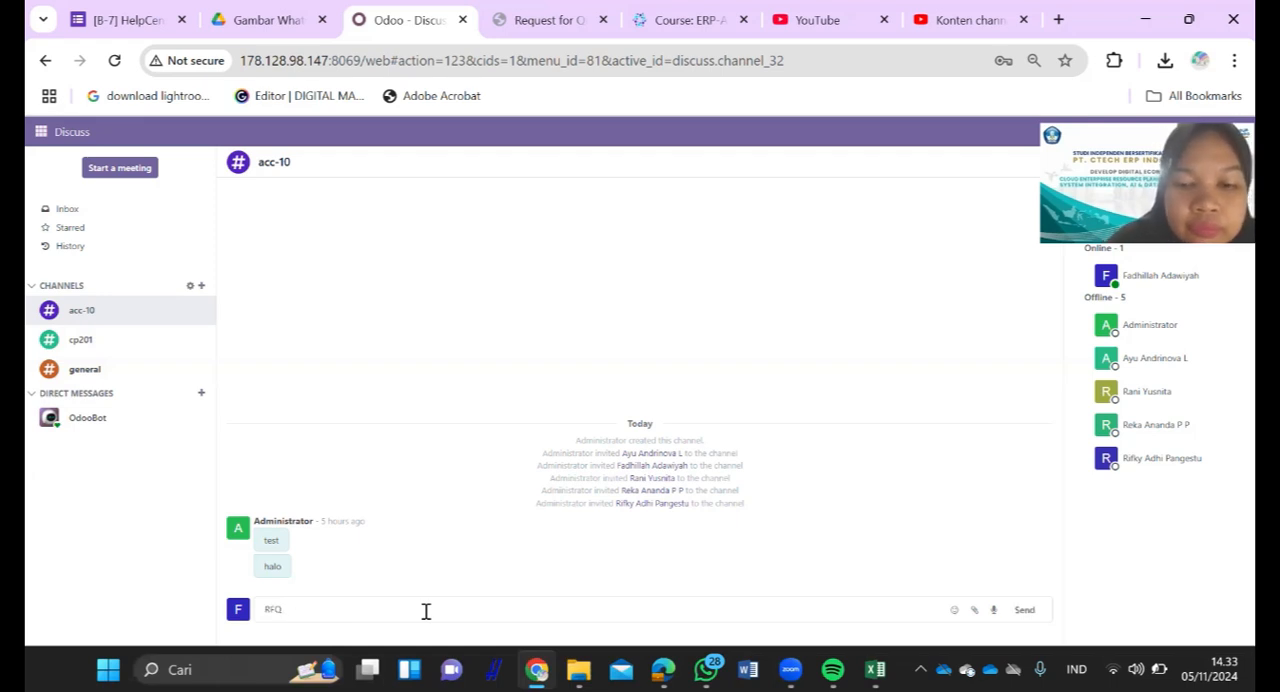
text( dengan)
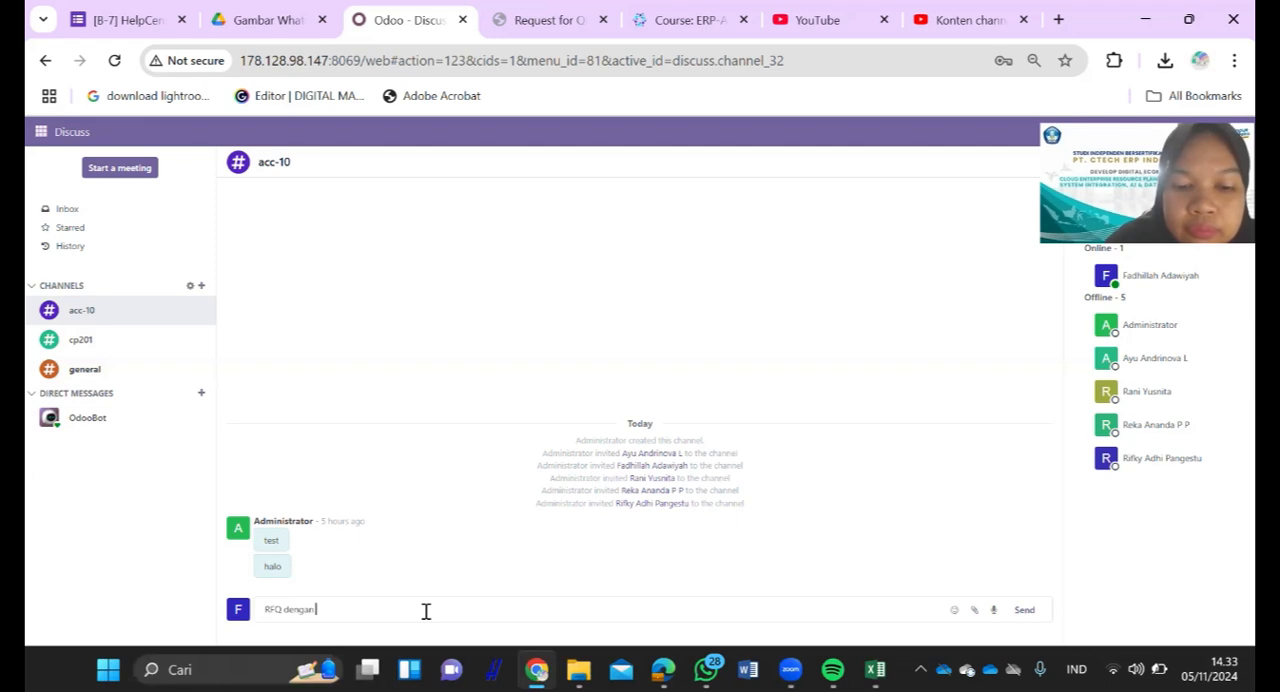
text( kode )
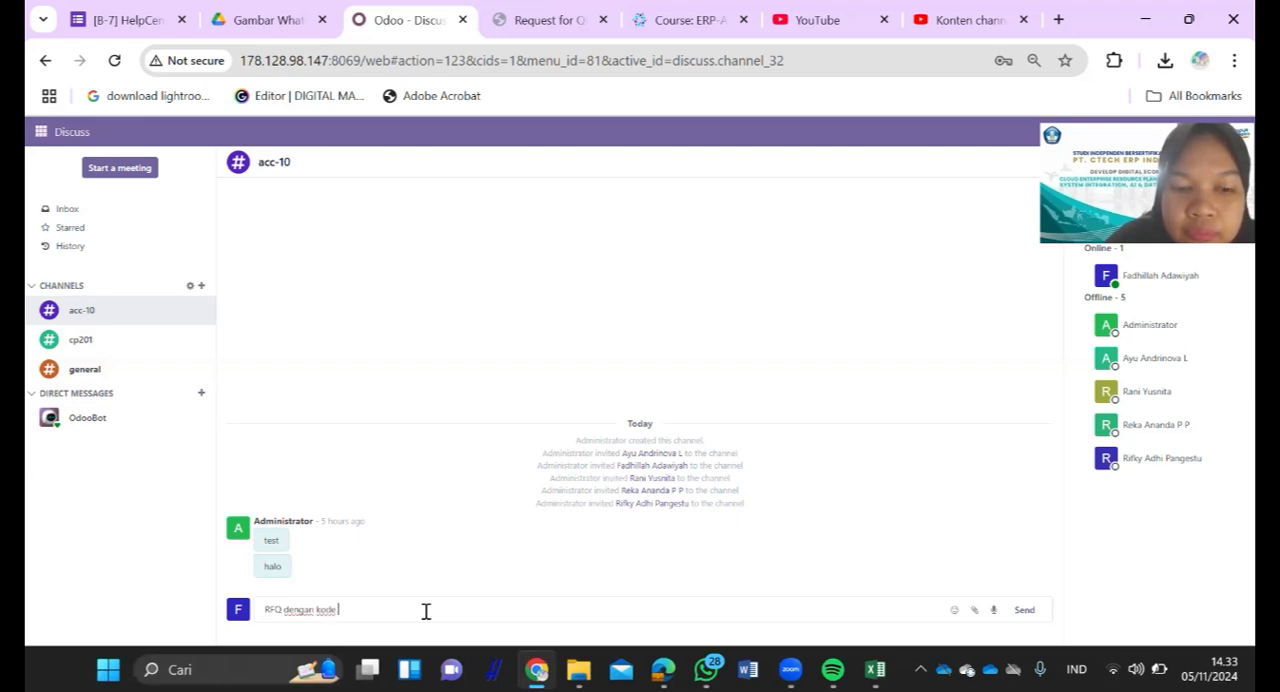
text(P)
key(BackSpace)
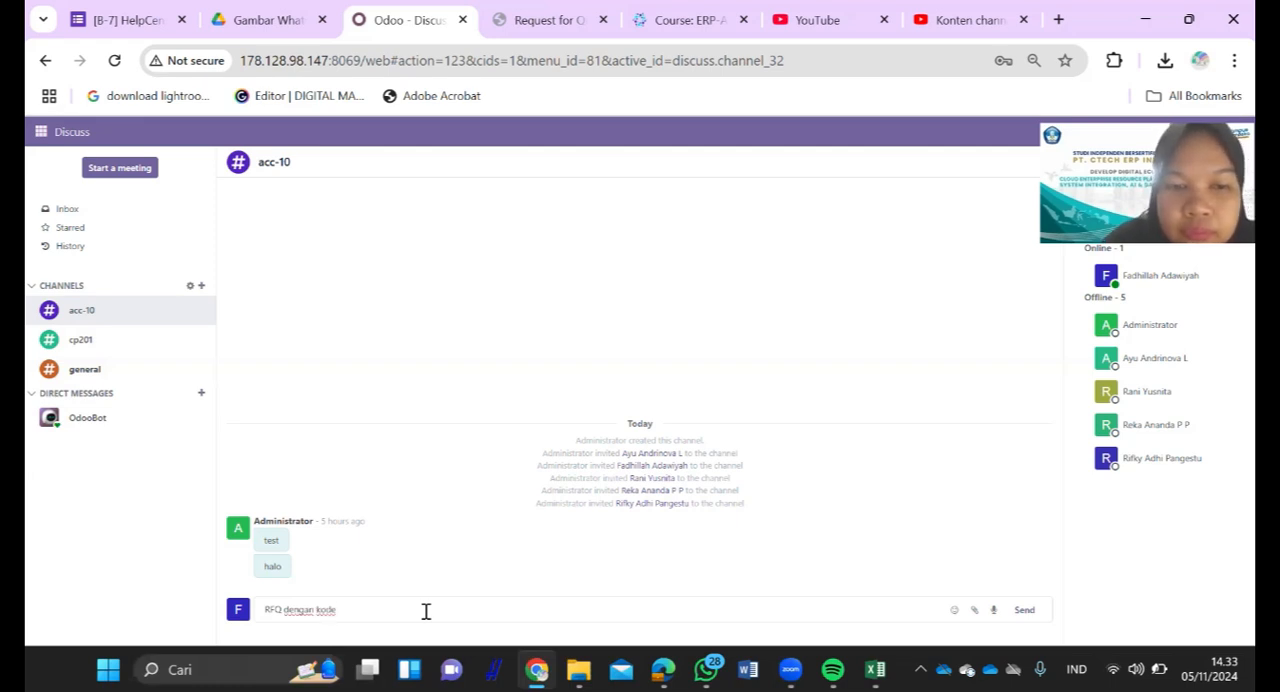
- Copy the PT SIAPSIAGA quotation's reference from the Purchase app into the acc-10 message after "kode", leaving a single space before it
click(75, 140)
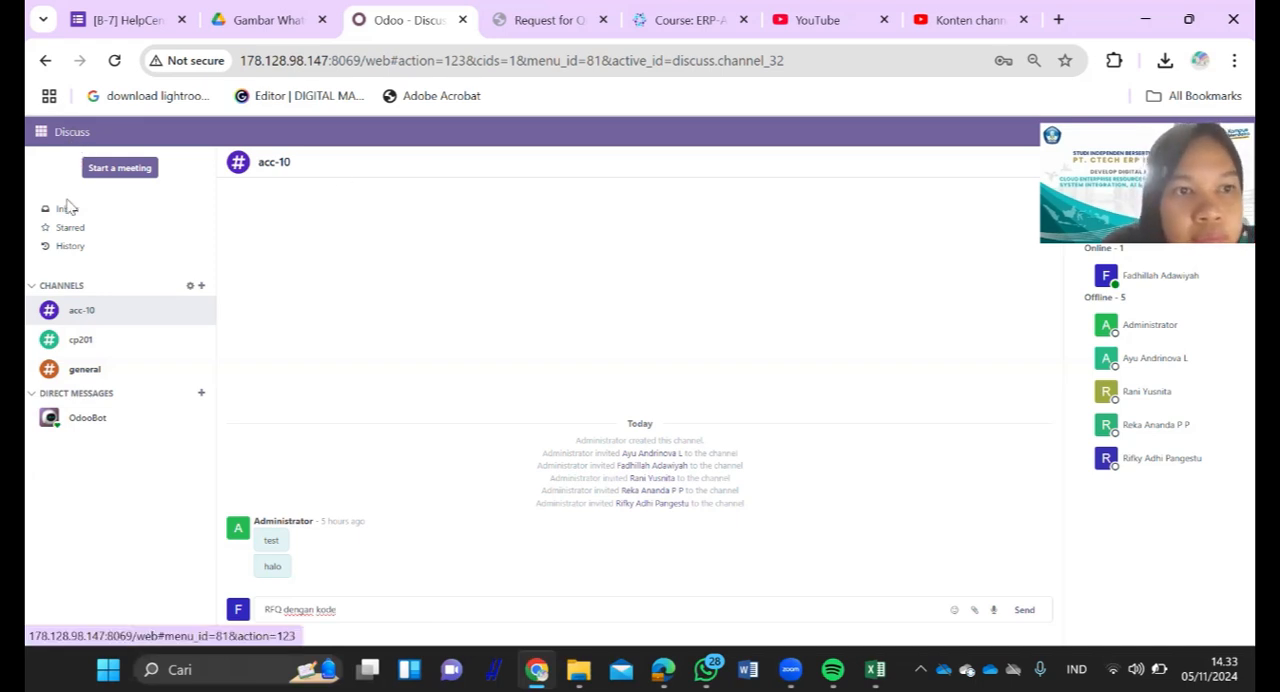
click(41, 132)
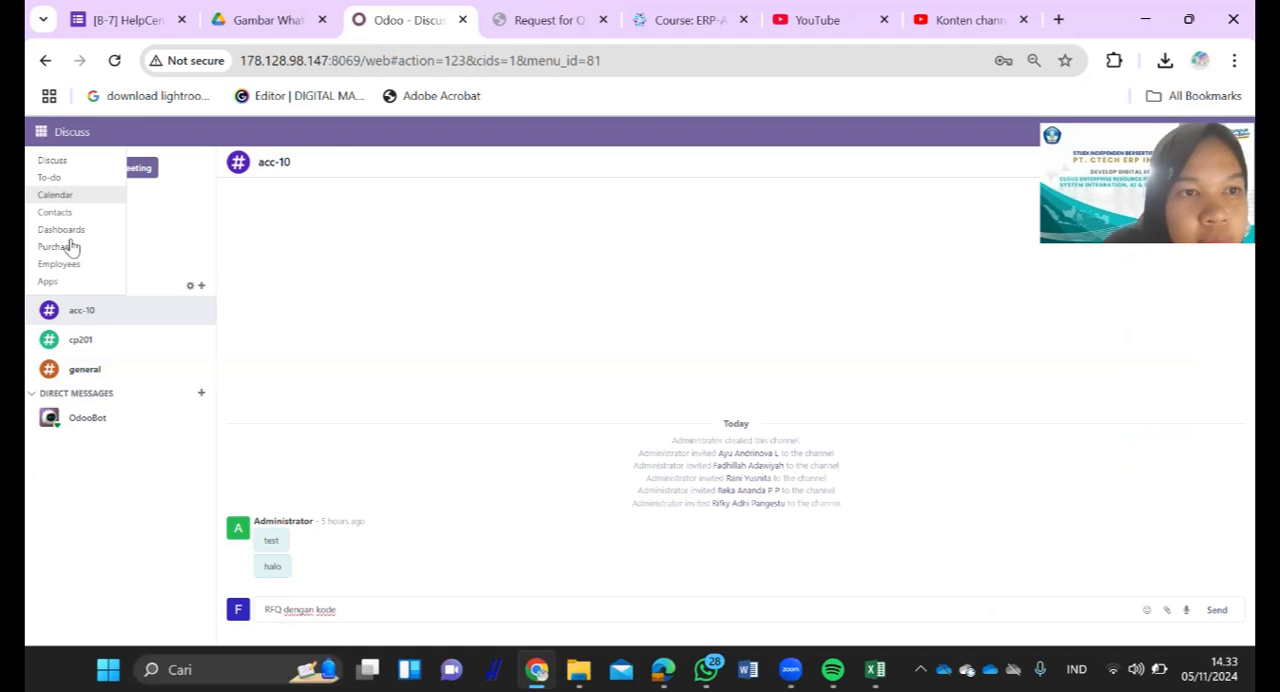
click(72, 246)
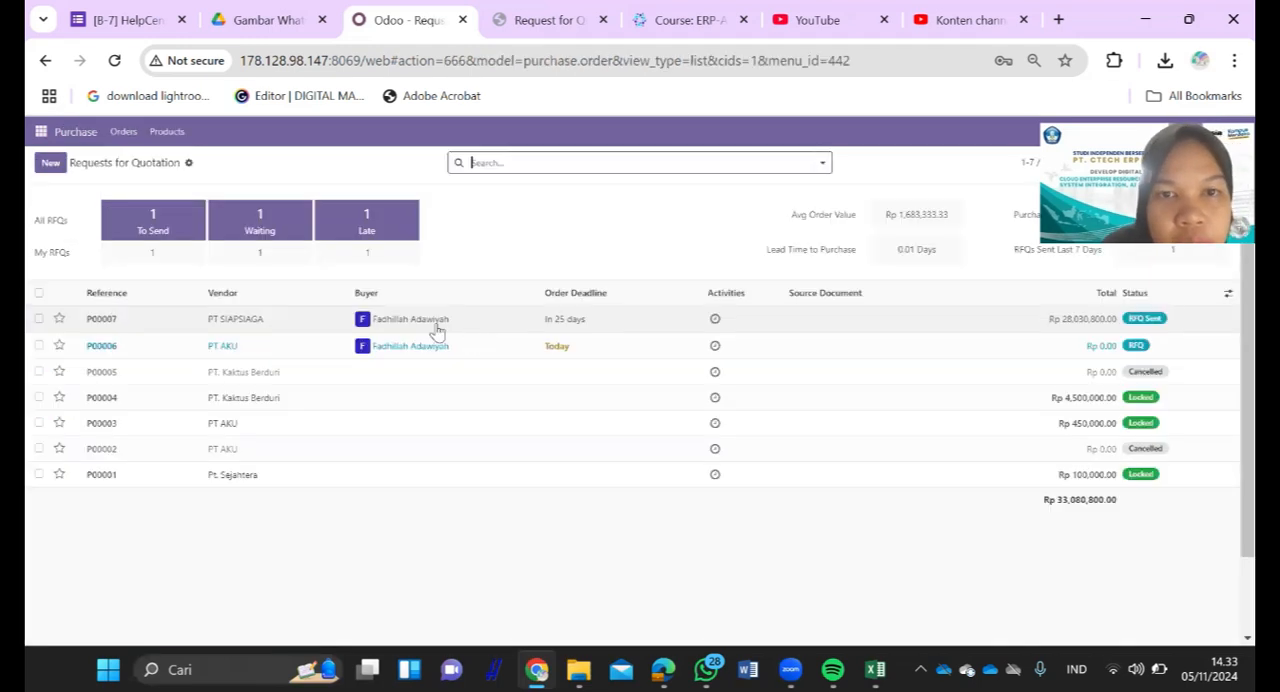
drag(102, 320, 80, 329)
key(ctrl+c)
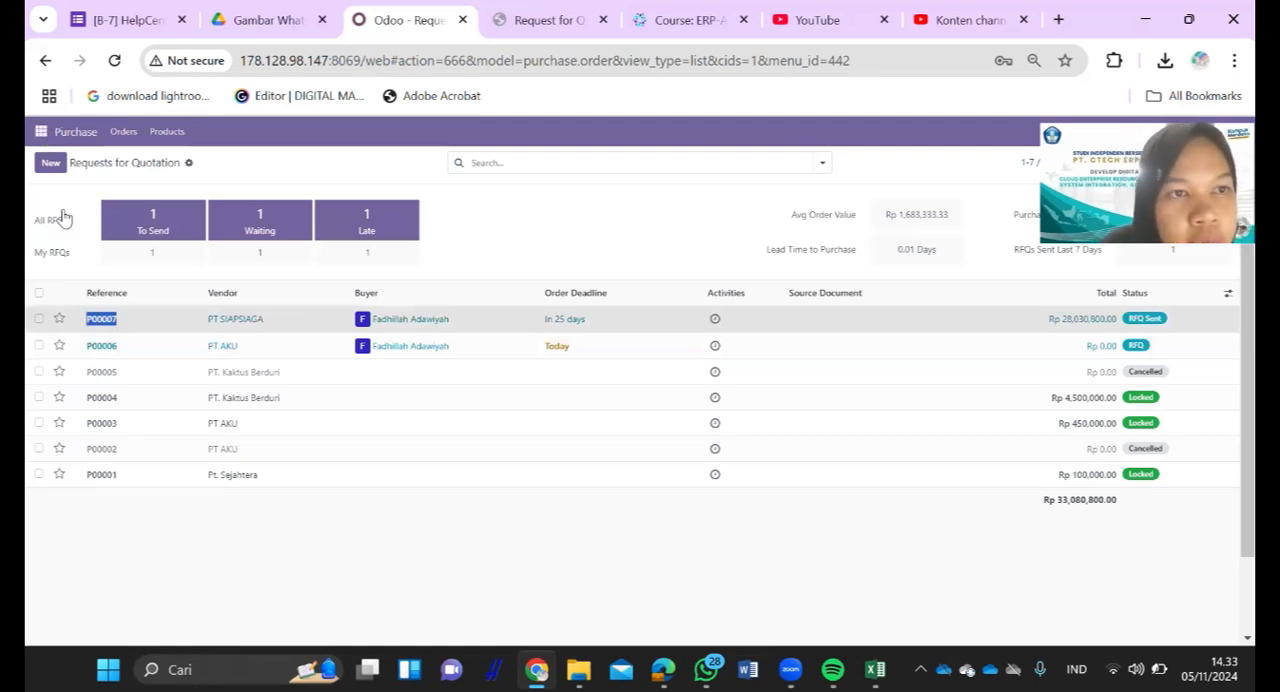
click(41, 131)
click(68, 163)
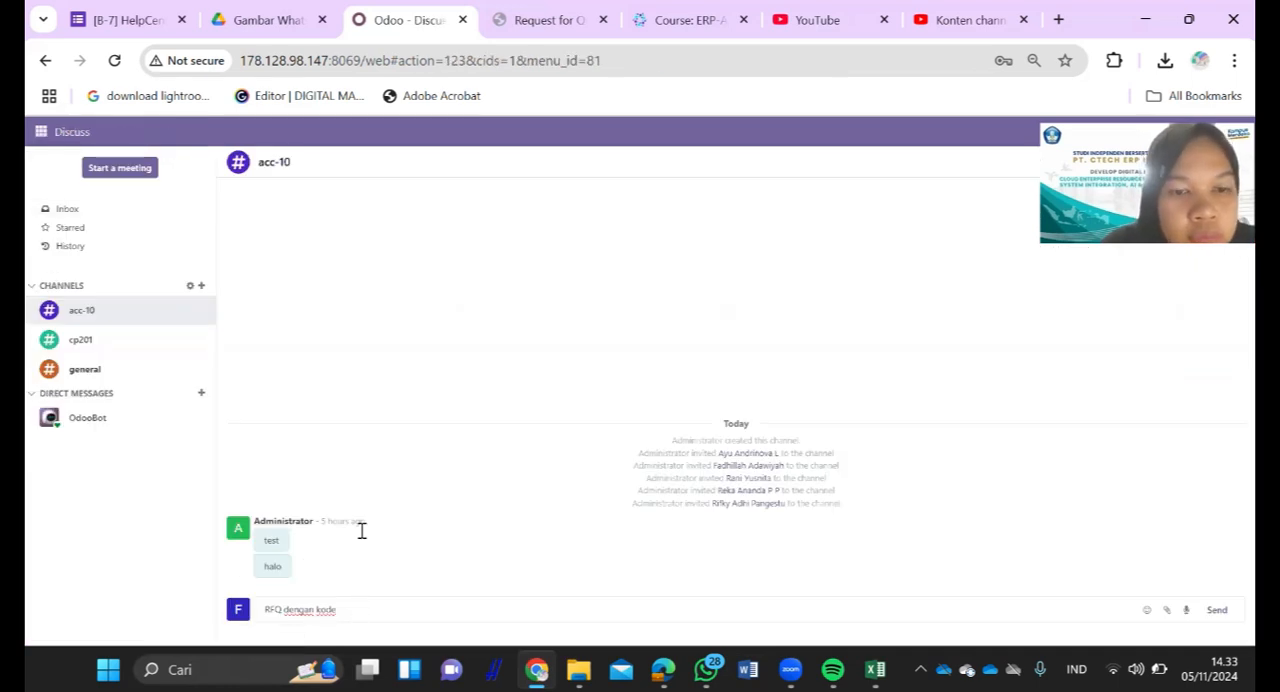
key(ctrl+v)
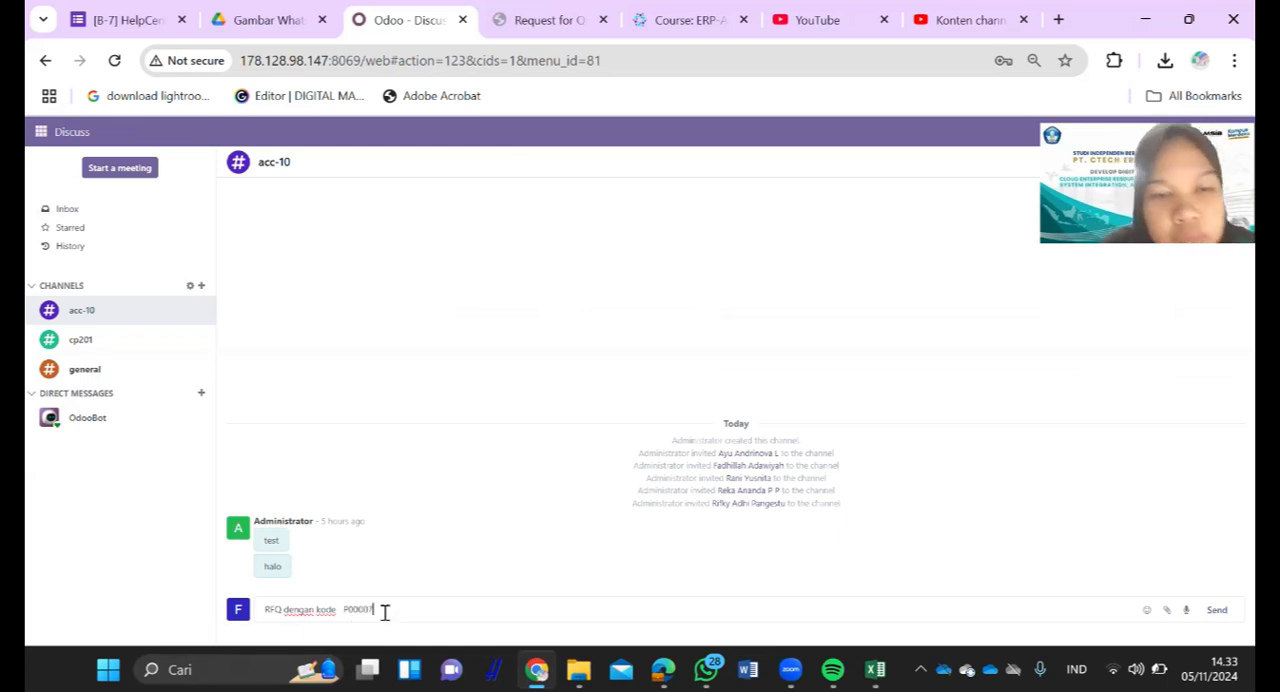
click(344, 606)
key(BackSpace)
key(BackSpace)
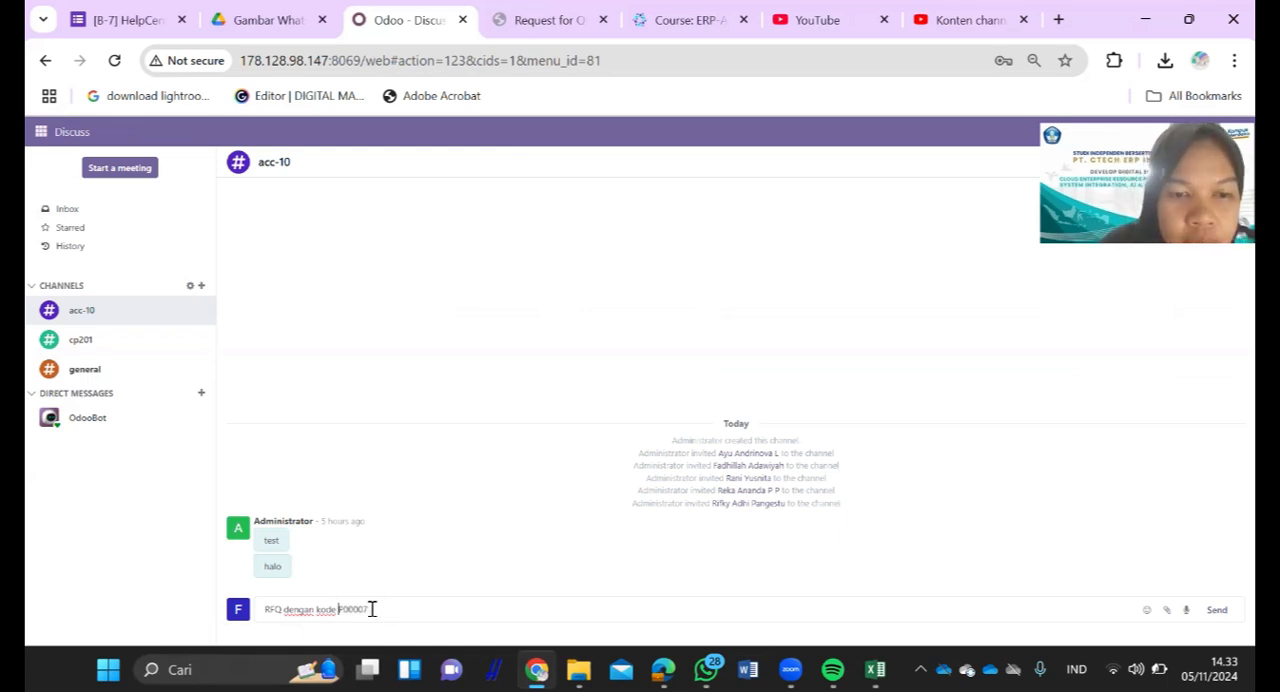
- Complete the acc-10 message with "sudah dilakukan mohon untuk melakukan approve terhadap RFQ tersebut, terimakasih" and send it
click(371, 609)
text(sudah dilakukan mohon untuk melakukan)
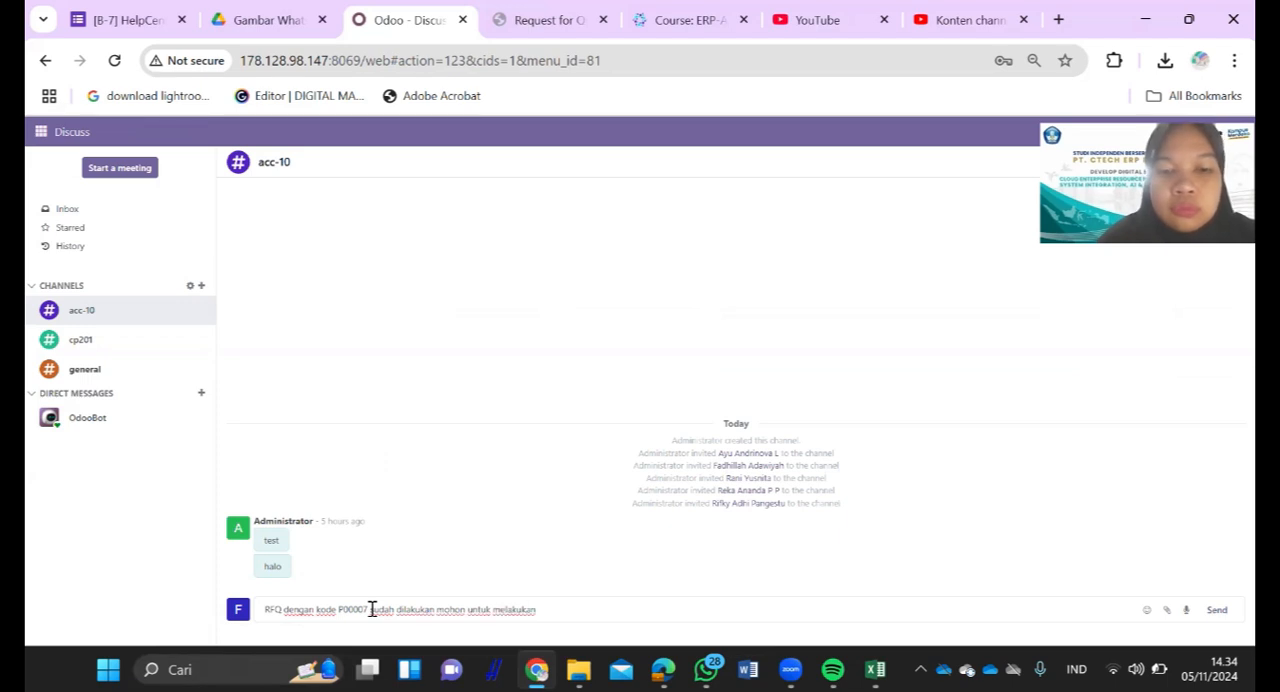
text( ap)
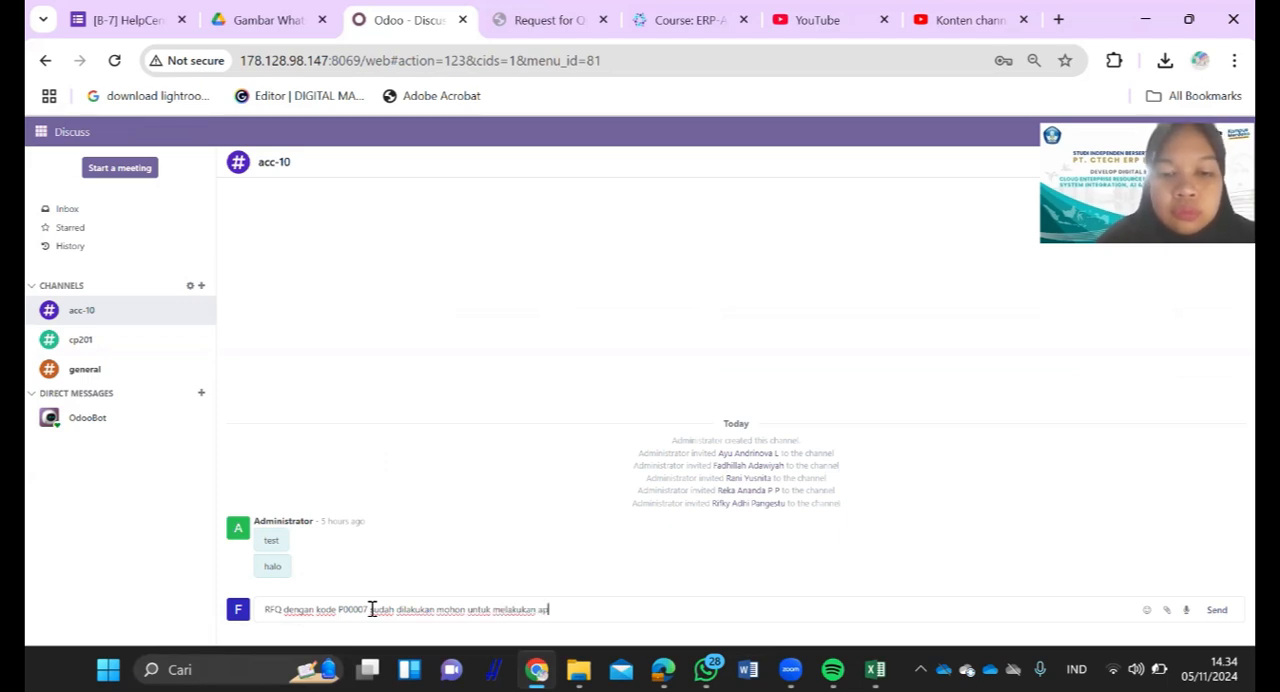
text(prove te)
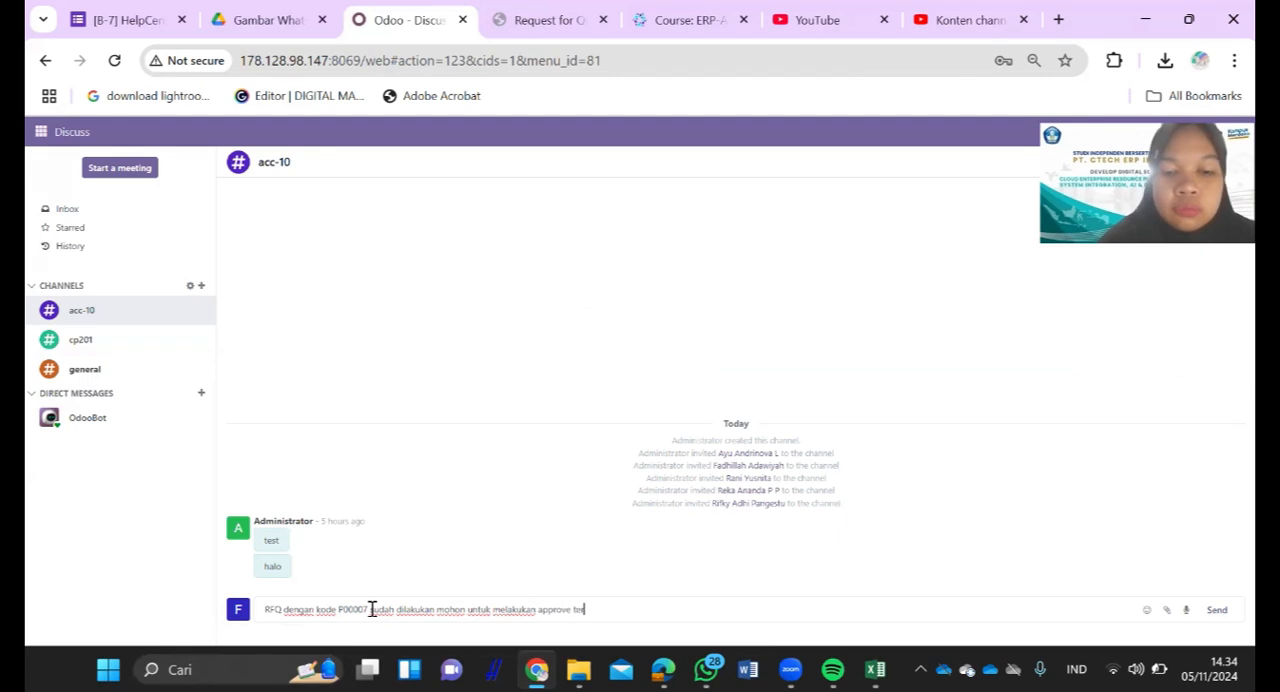
text(rhadap)
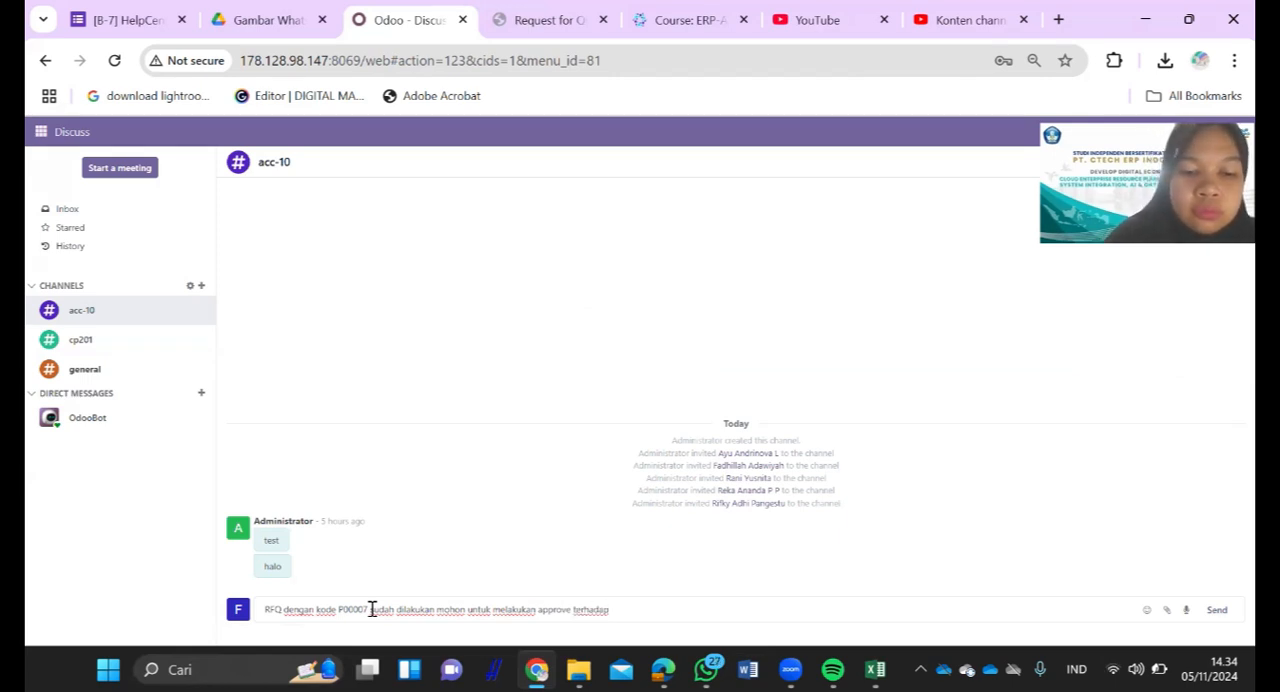
text( RFQ tersebut. terimakasih)
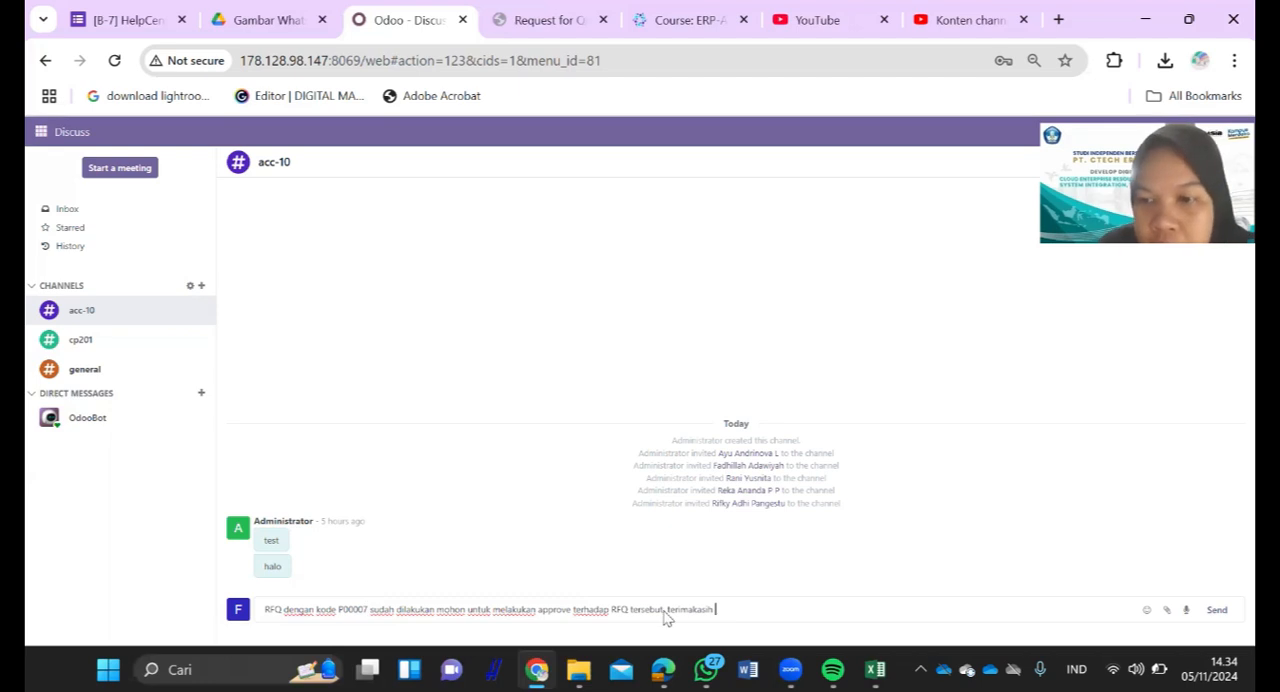
click(1225, 617)
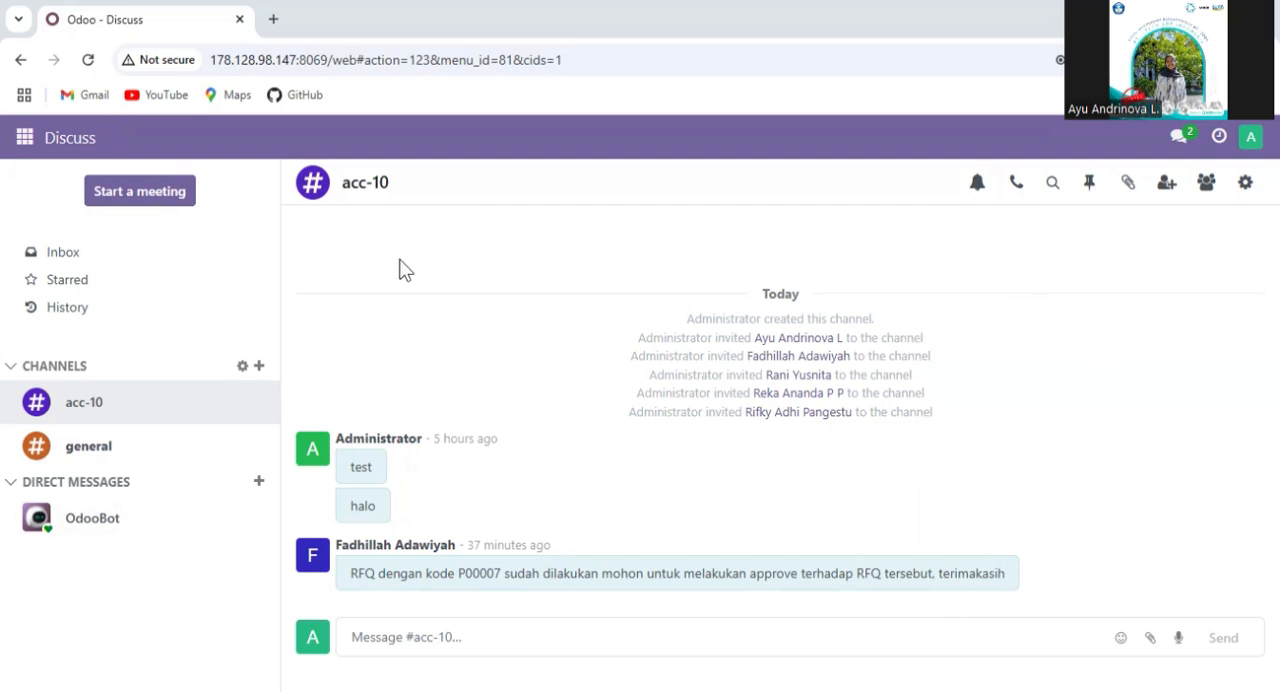
- Switch to the Purchase app, open the PT SIAPSIAGA request for quotation, review its details and confirm the order
click(24, 138)
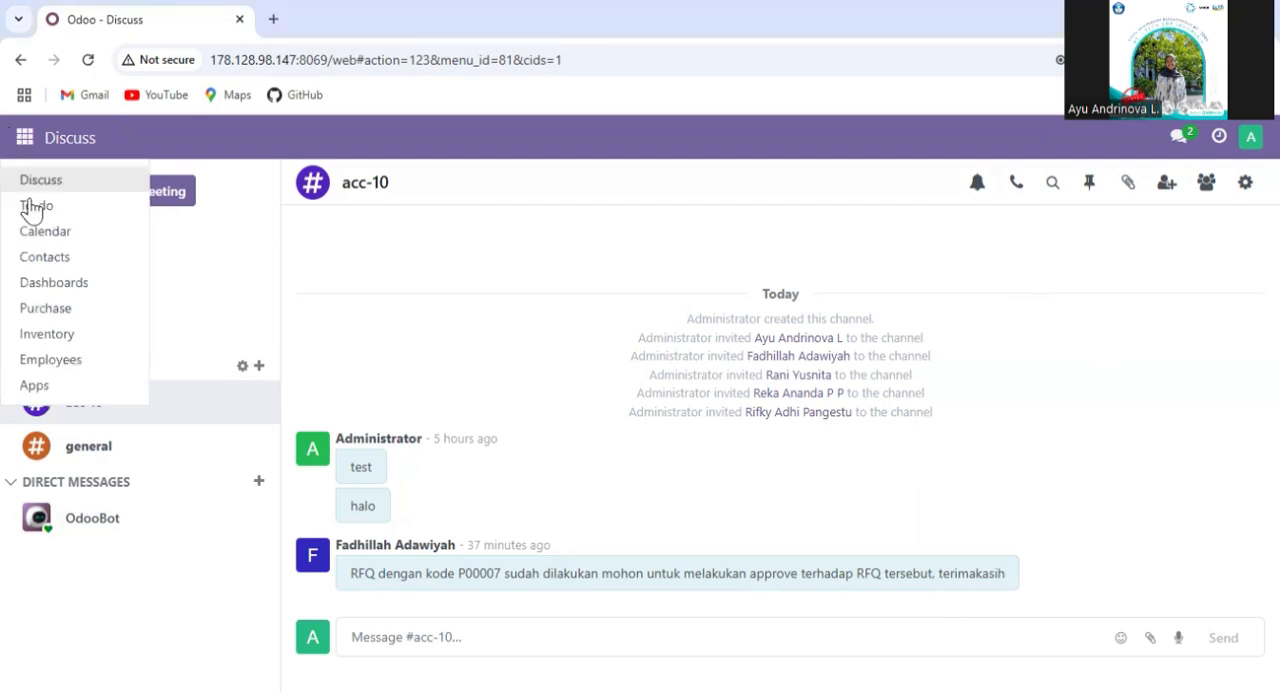
click(45, 308)
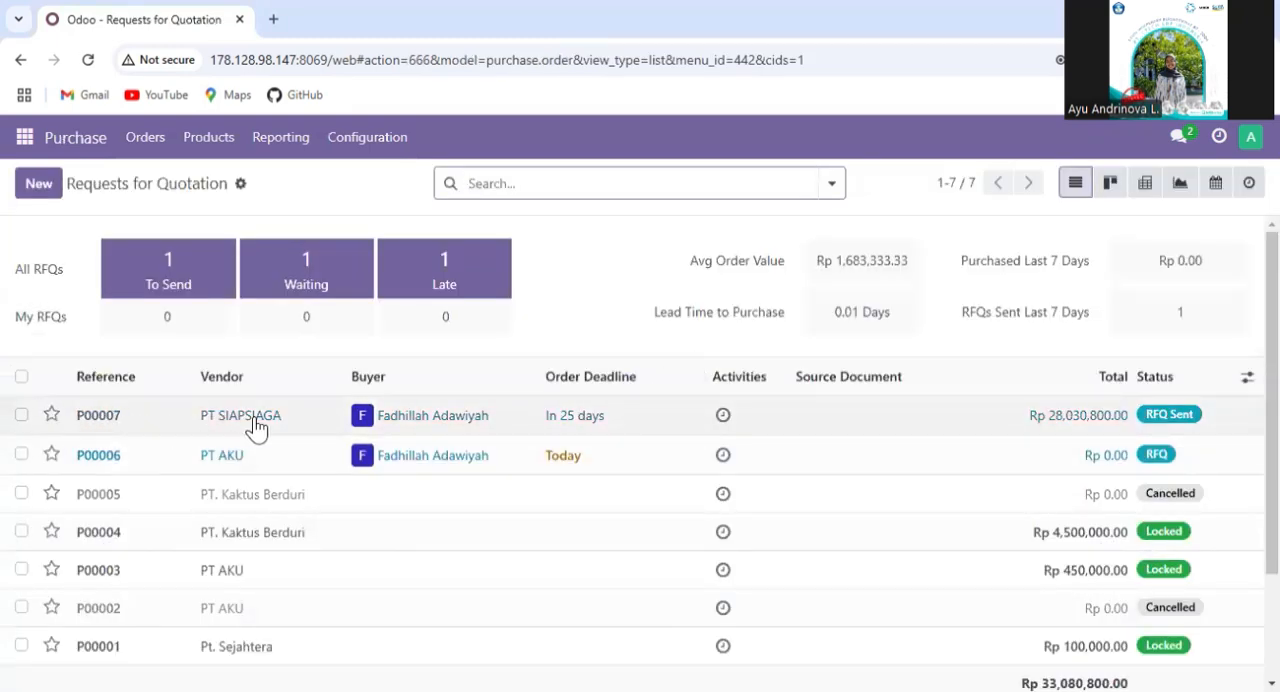
click(300, 428)
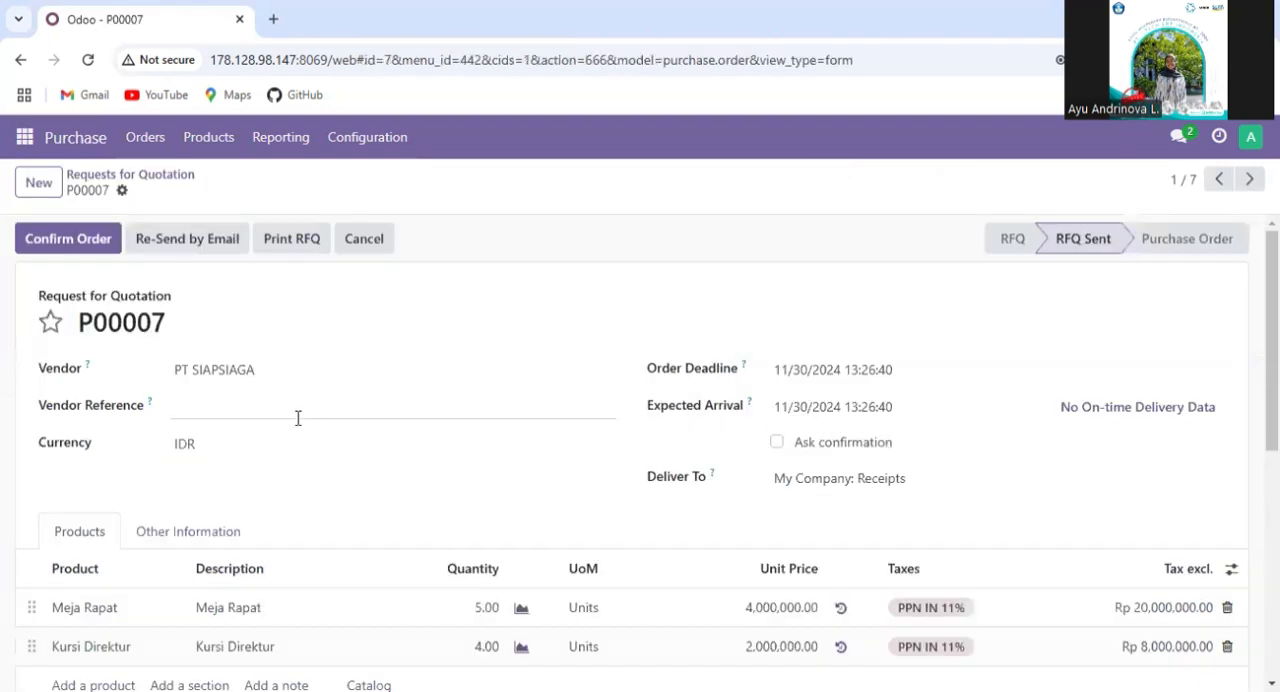
scroll(851, 489, down, 1)
scroll(851, 489, up, 1)
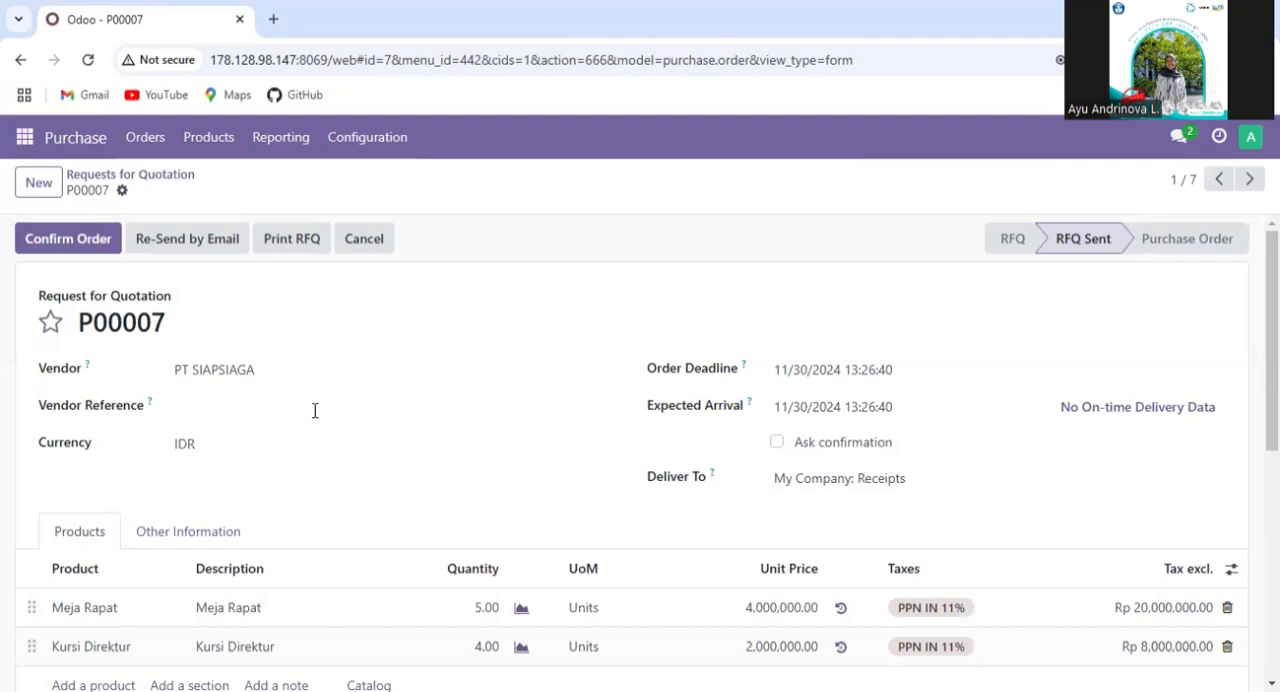
scroll(317, 412, down, 1)
scroll(740, 583, up, 1)
click(80, 236)
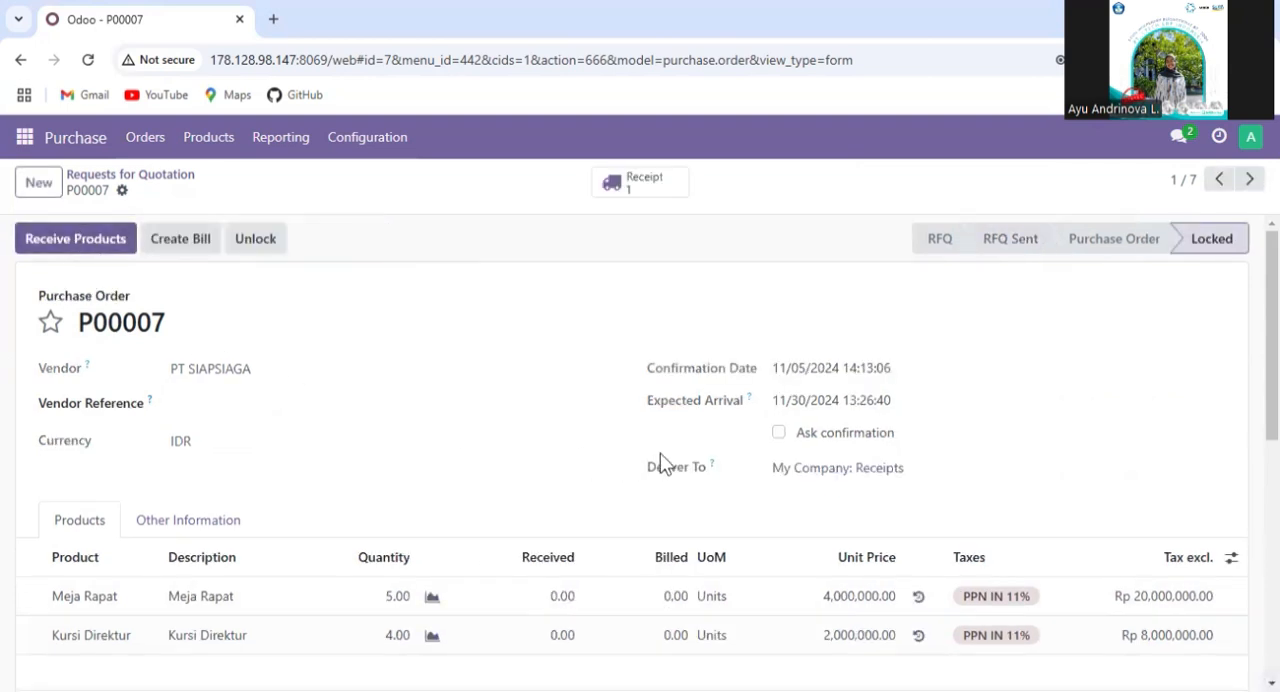
- Receive the products of the PT SIAPSIAGA purchase order and validate the receipt for Meja Rapat and Kursi Direktur
scroll(600, 457, down, 1)
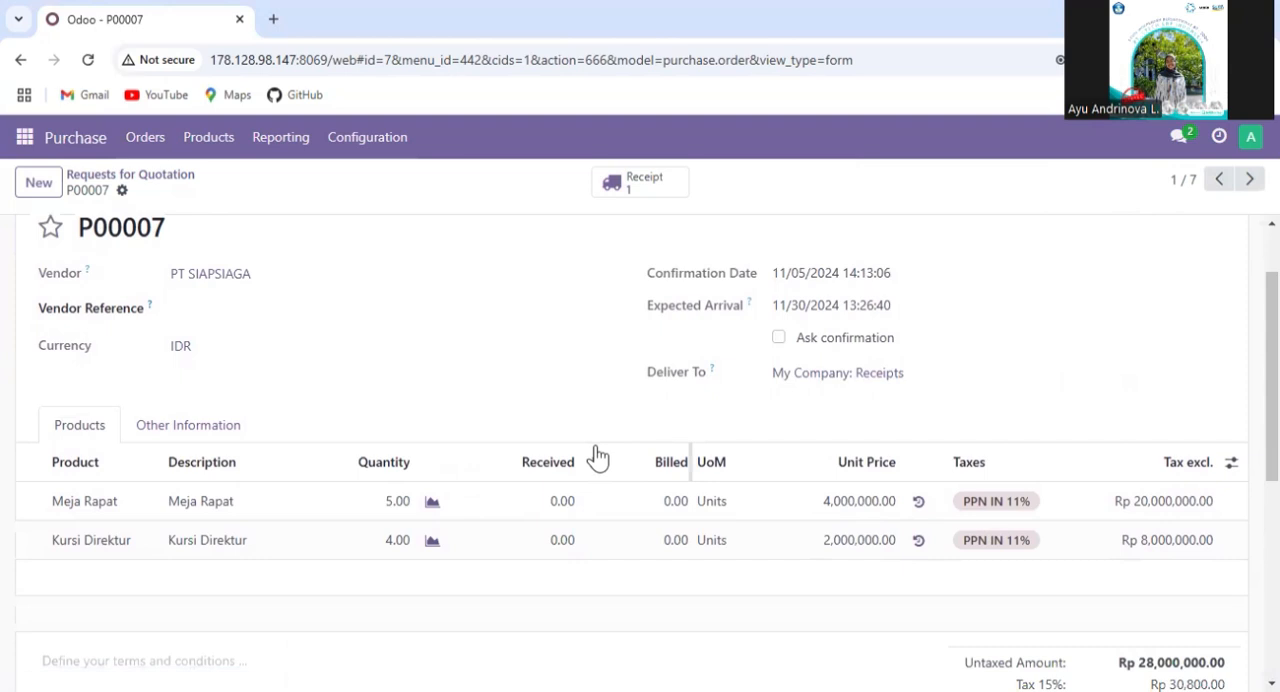
scroll(597, 457, down, 3)
scroll(597, 457, up, 4)
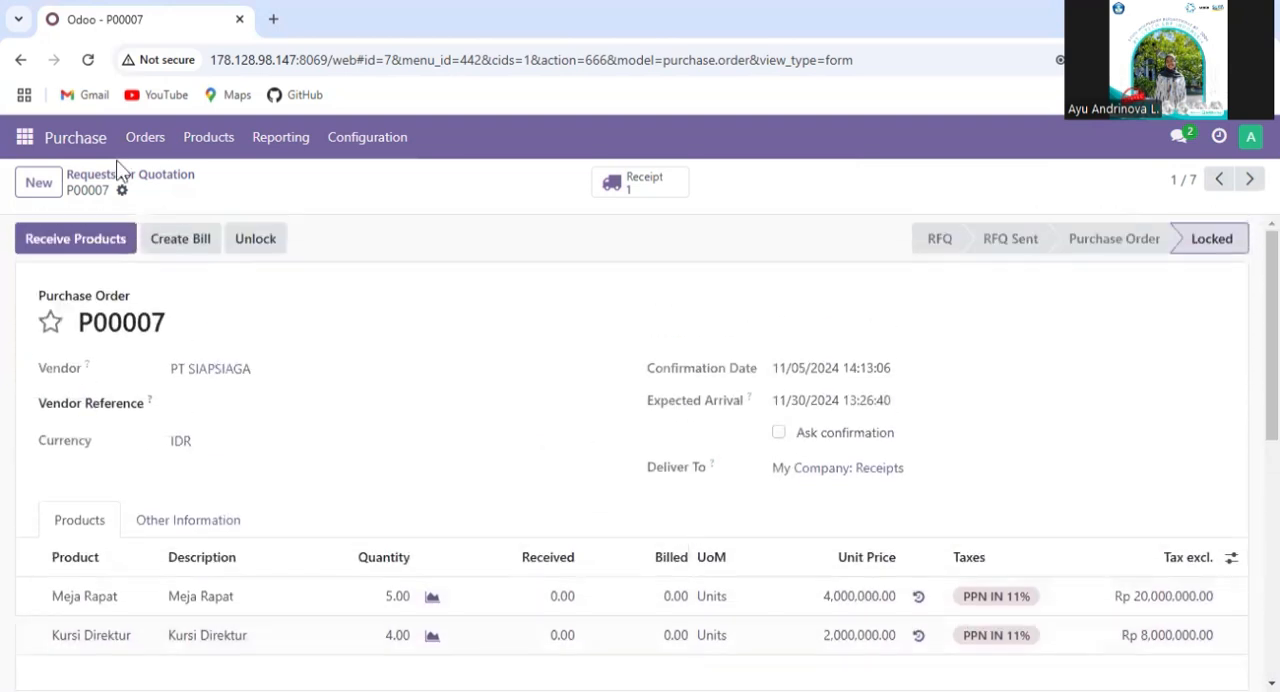
click(95, 243)
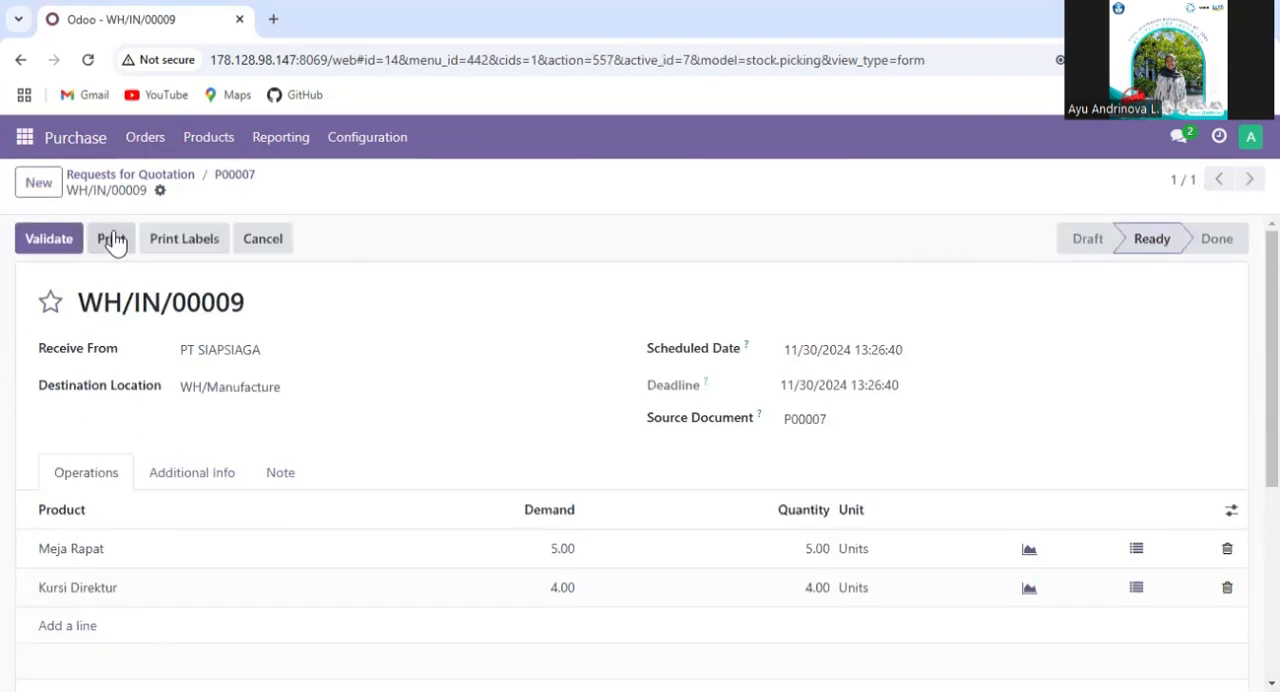
scroll(587, 339, down, 1)
scroll(586, 346, up, 1)
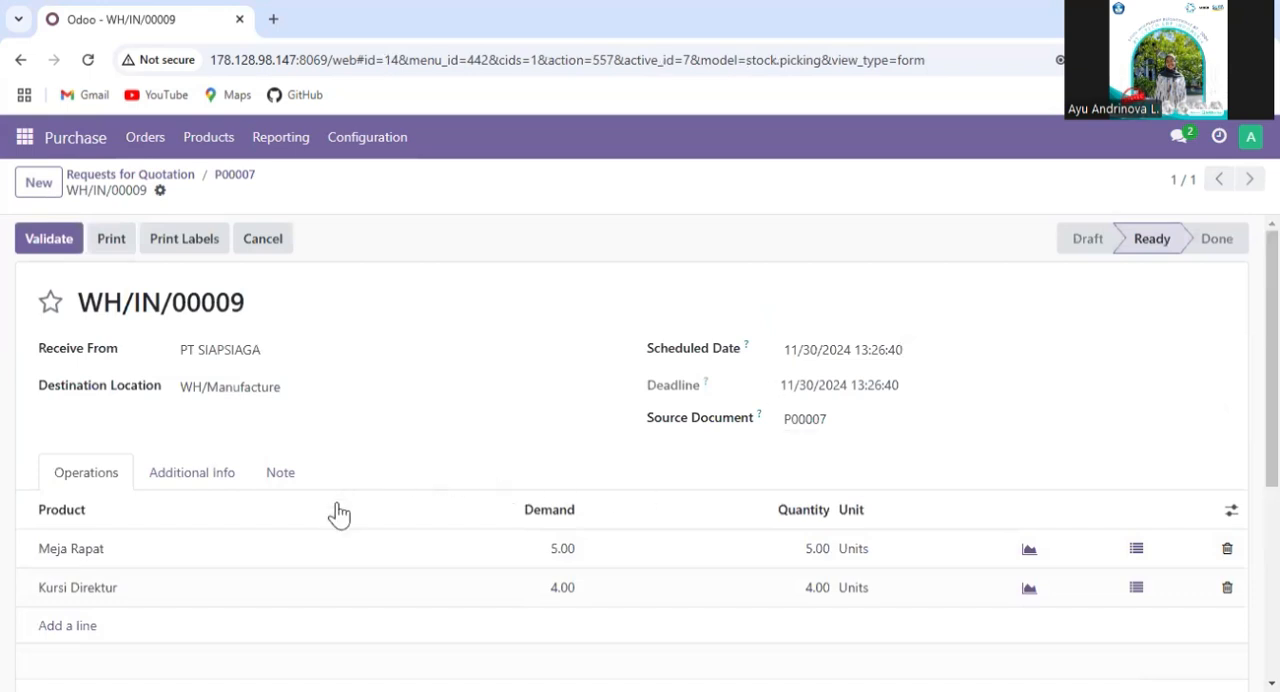
click(49, 243)
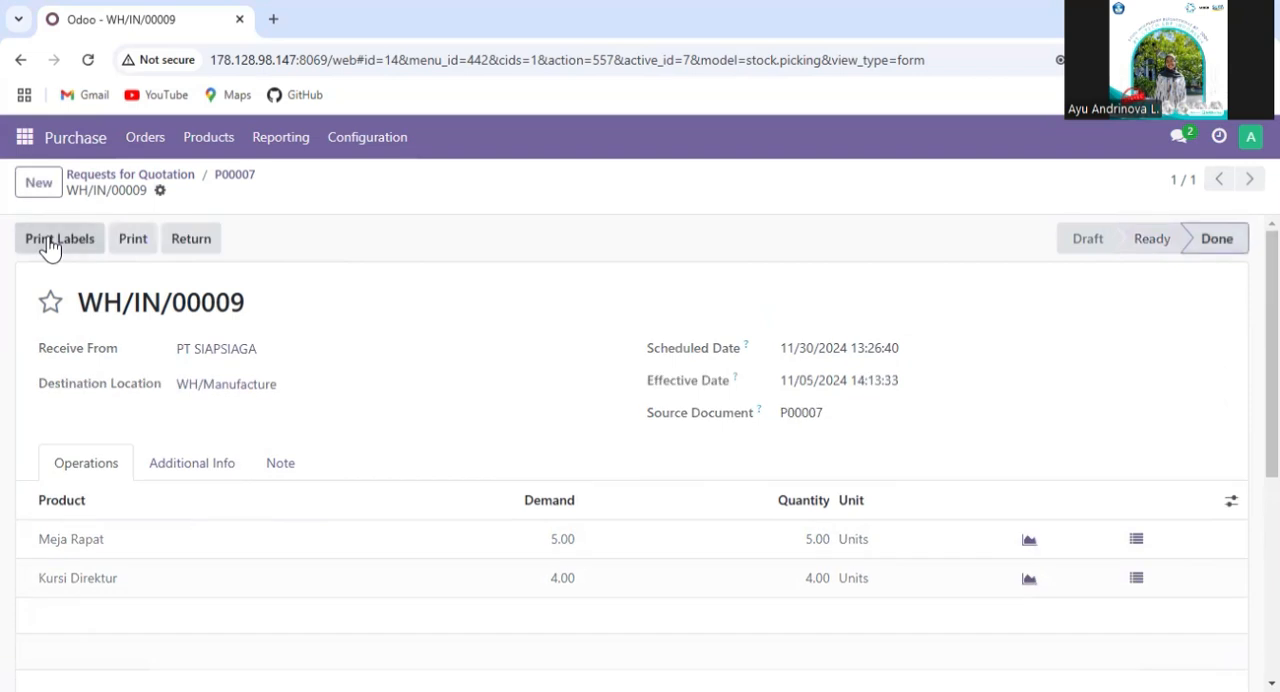
- Reopen the PT SIAPSIAGA purchase order from the Requests for Quotation list and try to create its vendor bill
click(135, 178)
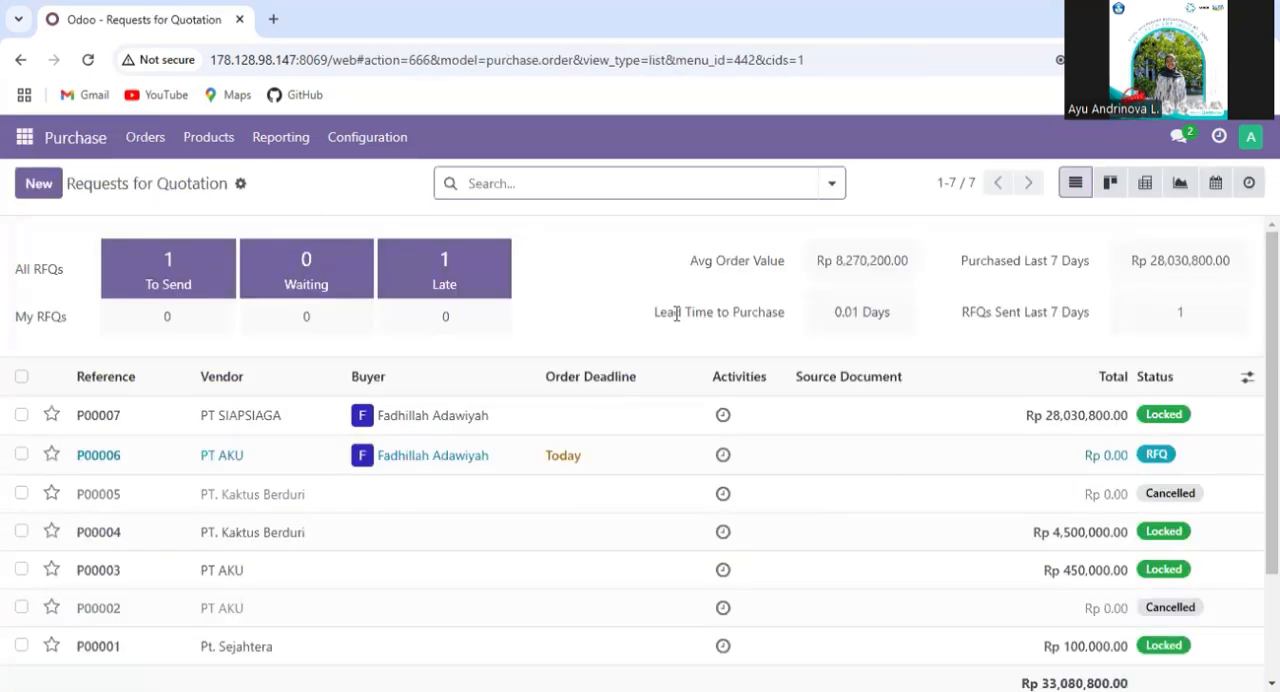
click(322, 431)
scroll(460, 420, down, 2)
scroll(518, 416, up, 3)
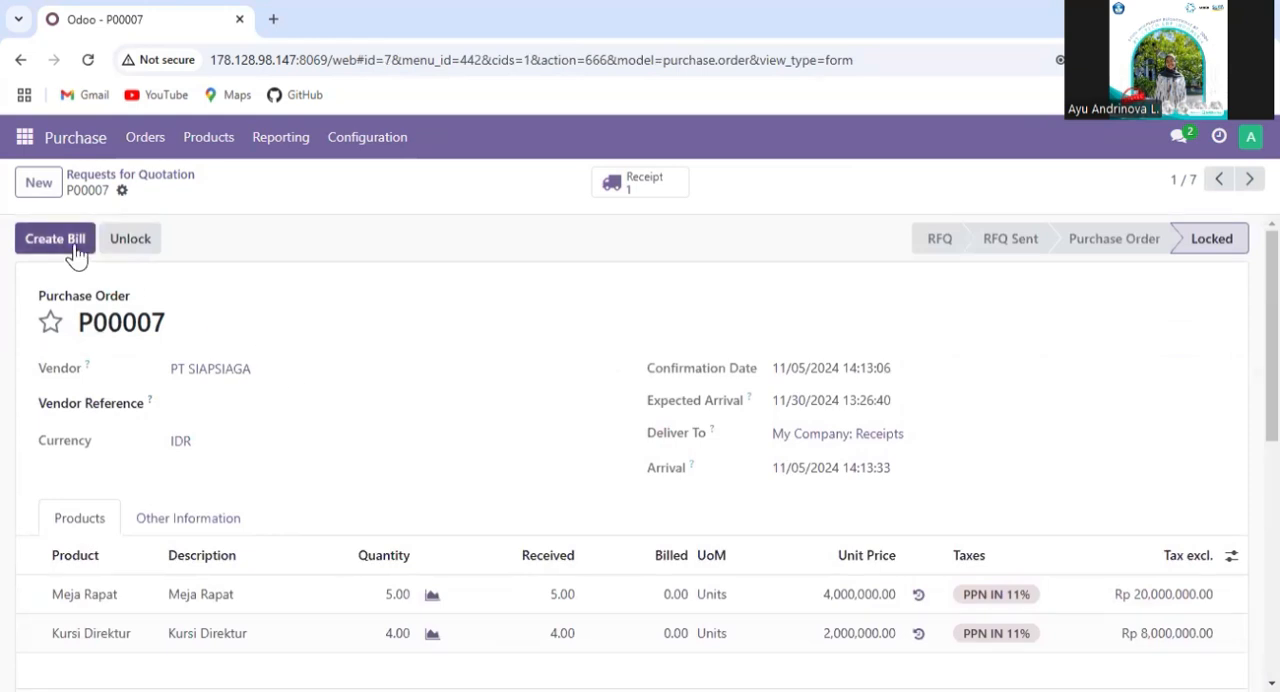
click(75, 250)
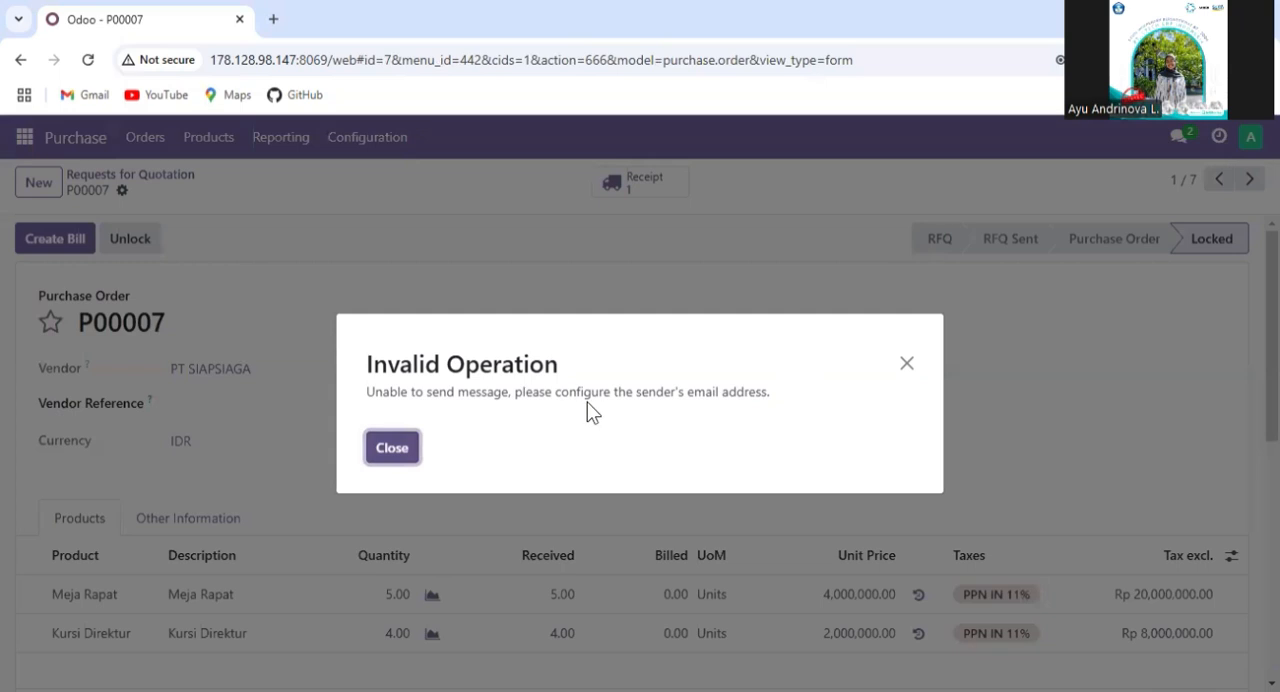
click(398, 452)
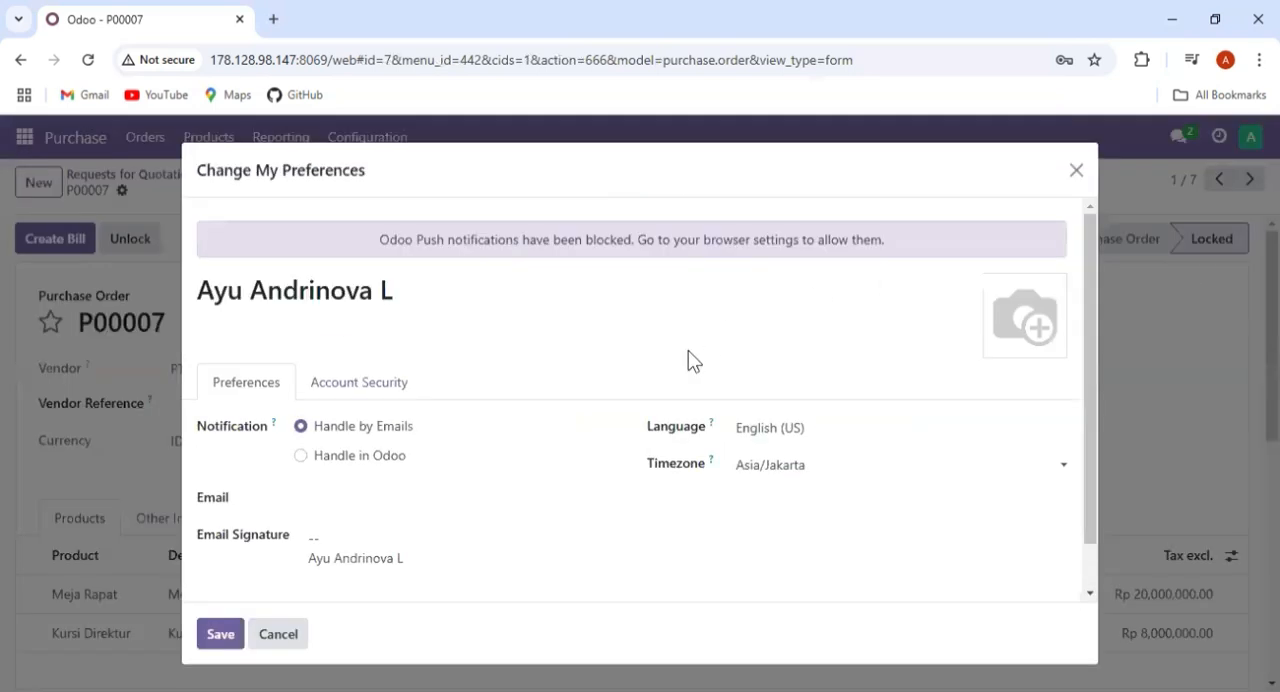
scroll(630, 405, down, 1)
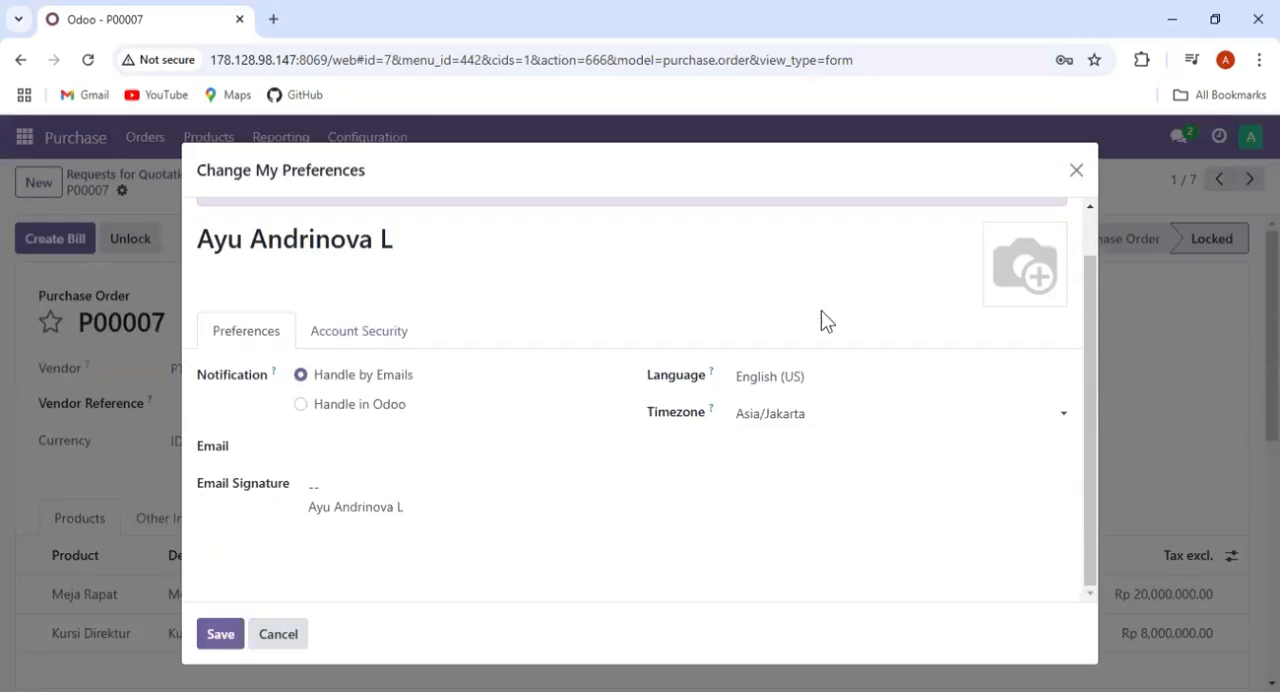
scroll(860, 257, up, 1)
click(1076, 170)
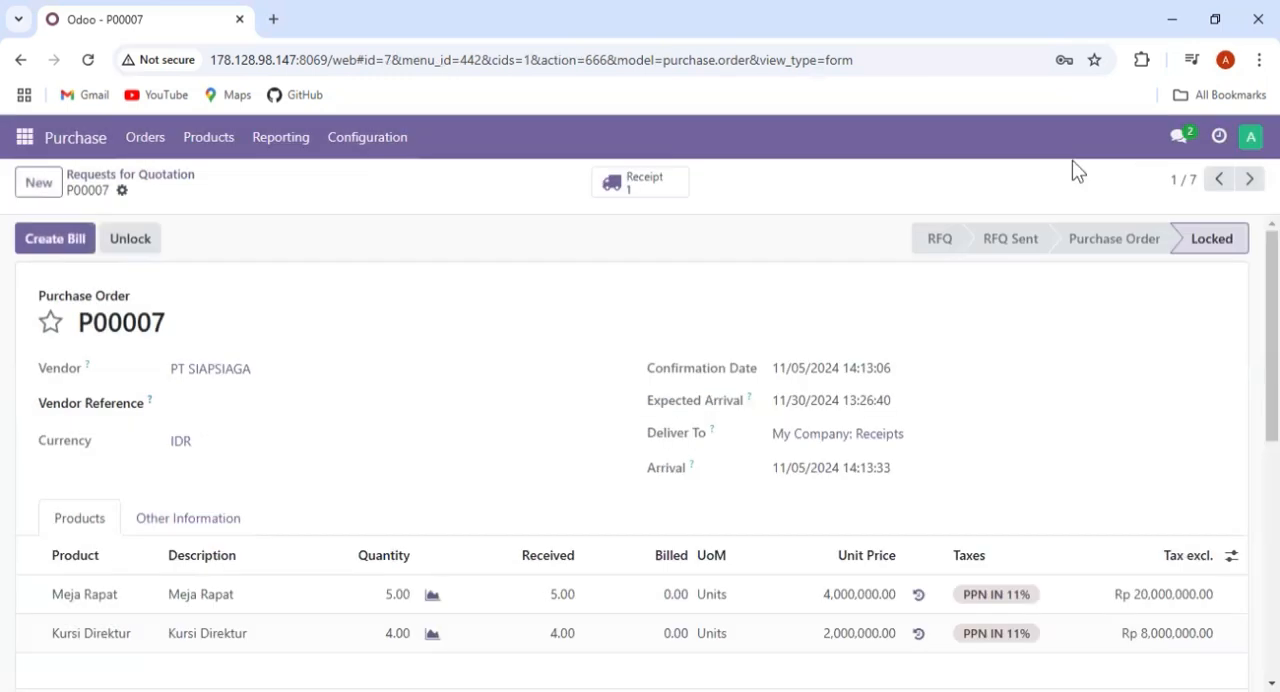
- Fill in the account's e-mail in the user preferences and save the profile
click(1249, 142)
click(1183, 278)
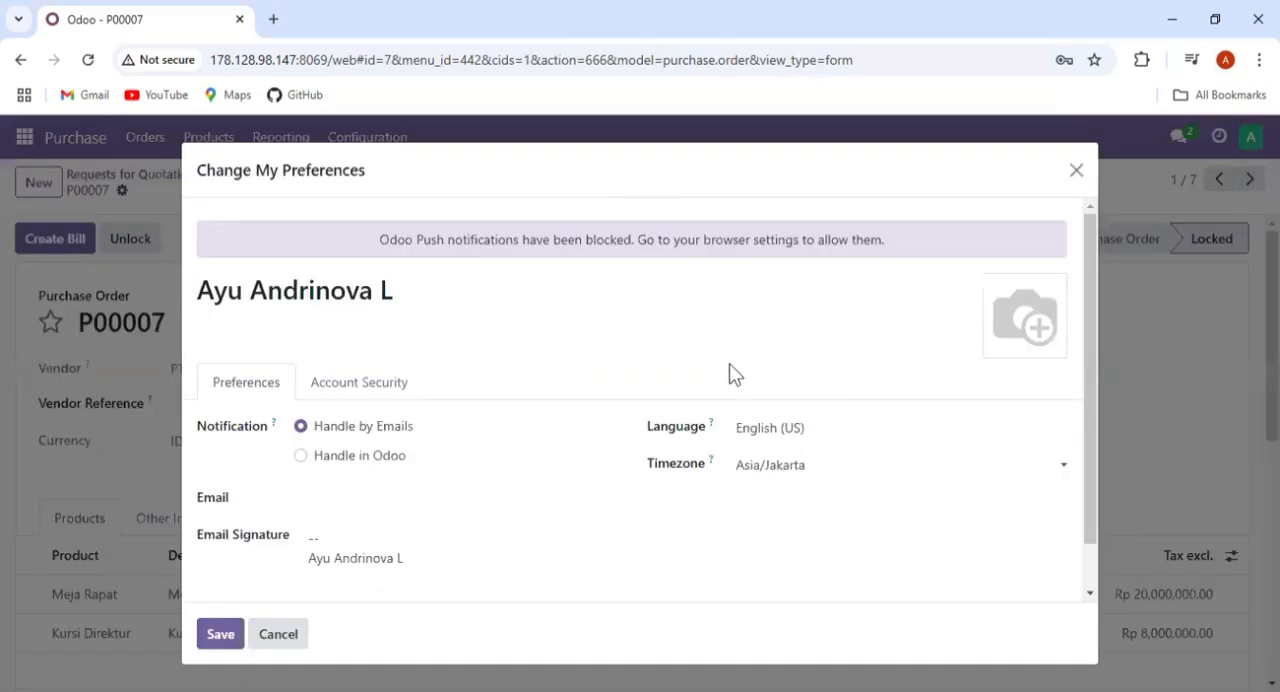
scroll(560, 429, down, 1)
click(459, 450)
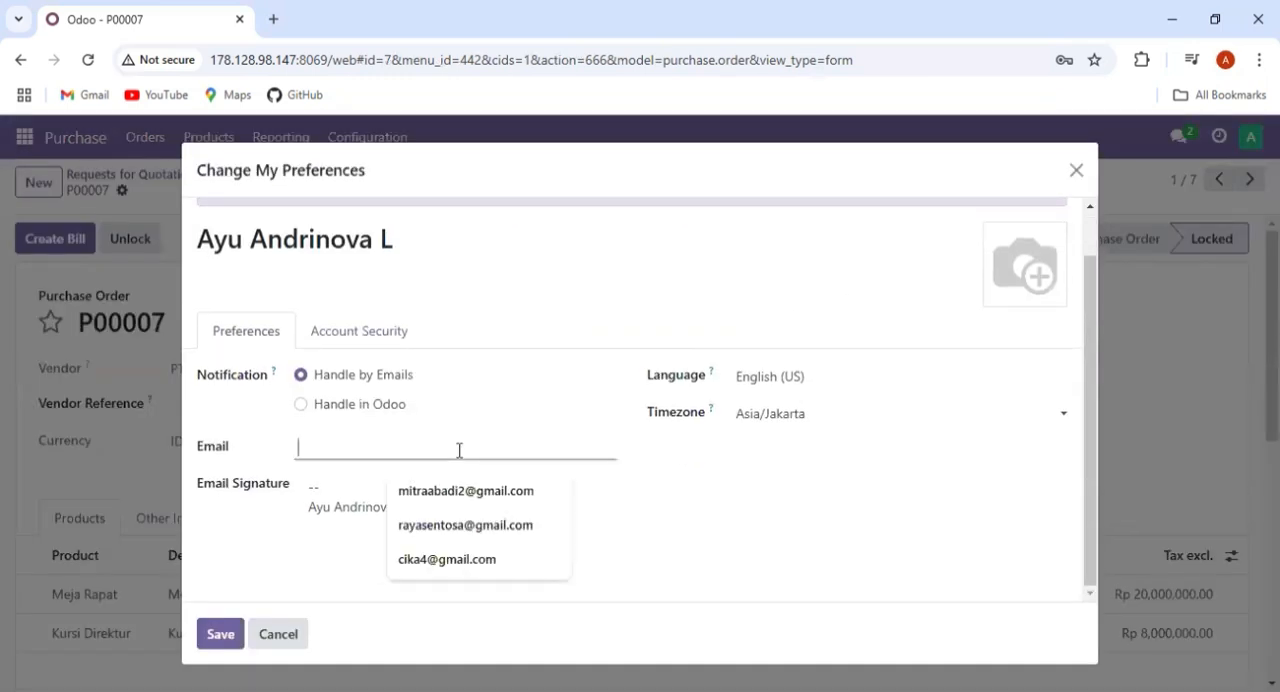
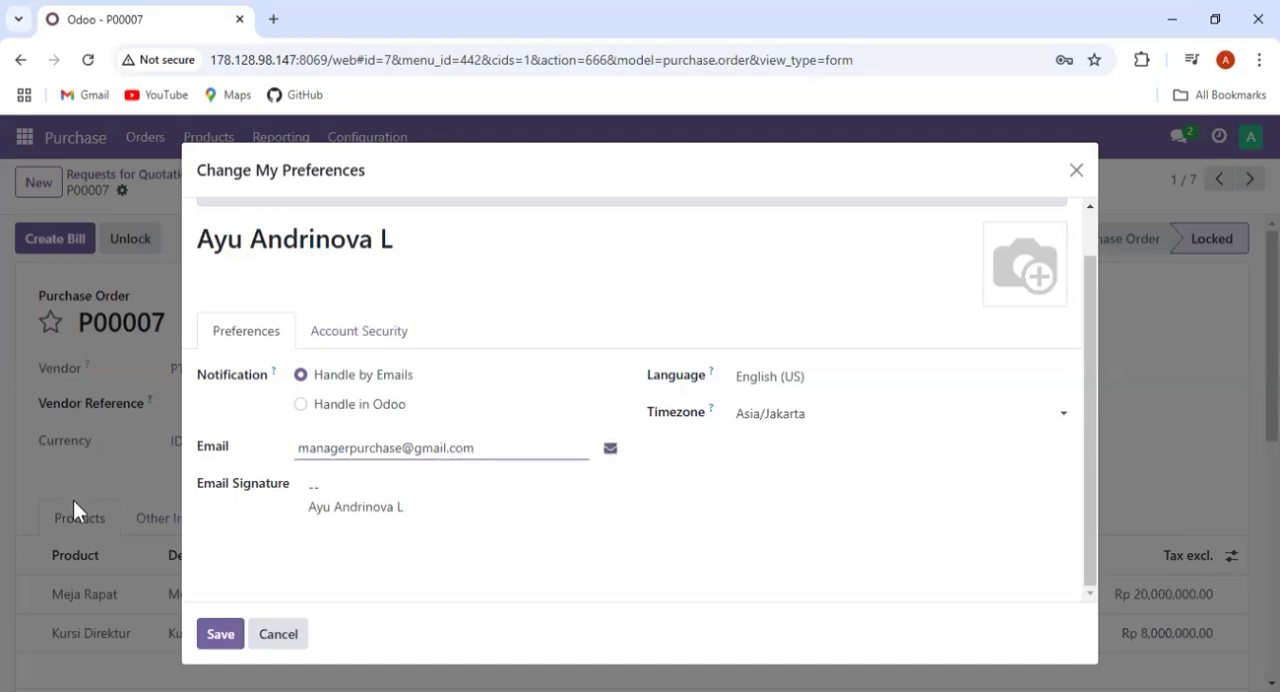
click(221, 634)
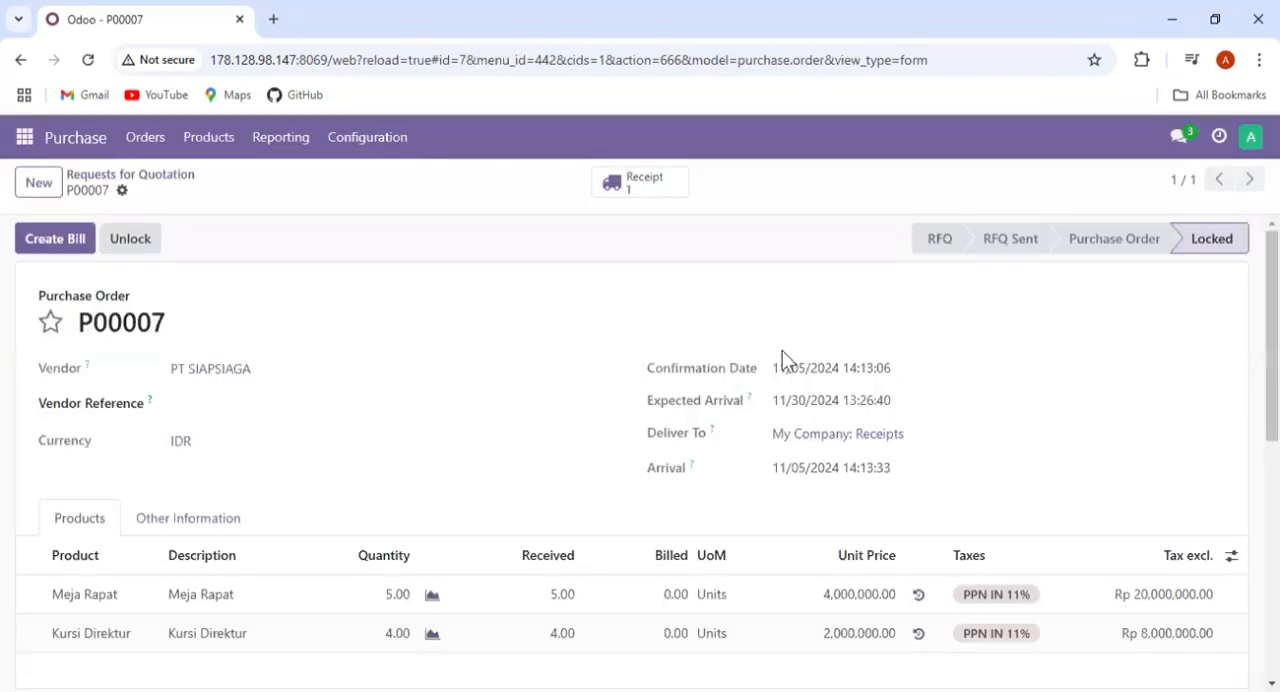
- Create the vendor bill from purchase order P00007 and review its vendor details and invoice lines
click(88, 246)
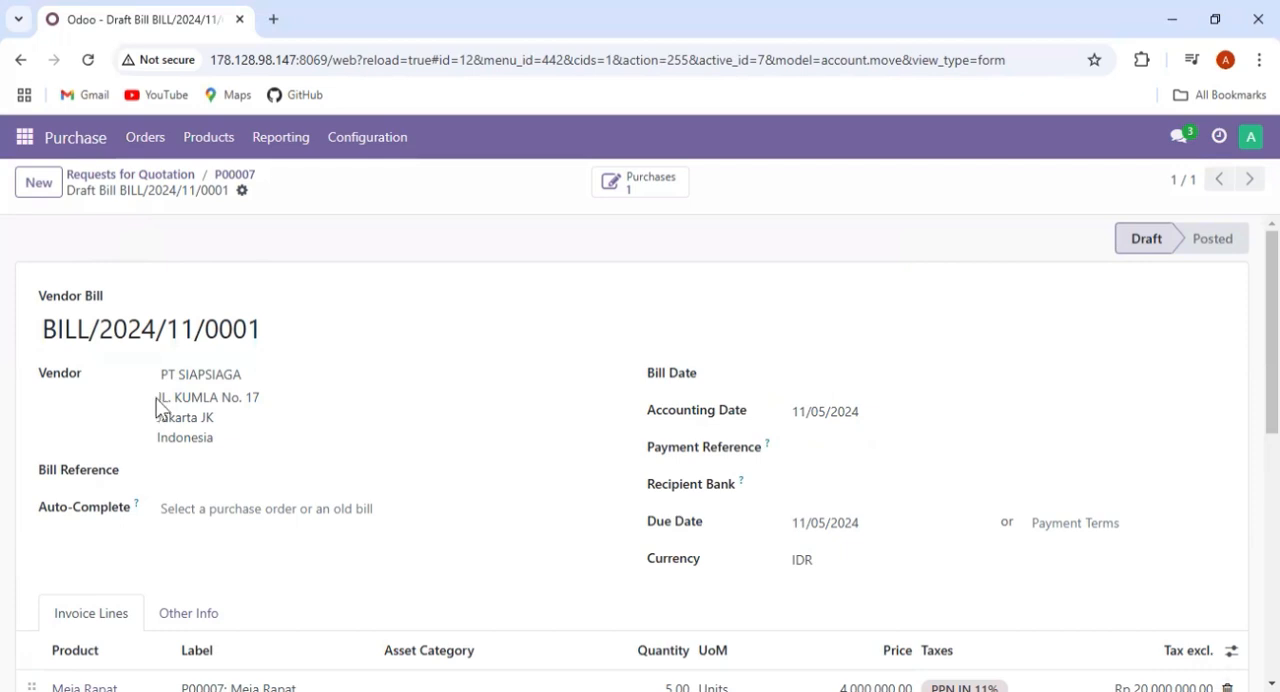
scroll(194, 423, down, 2)
scroll(314, 417, up, 2)
scroll(697, 389, down, 6)
scroll(697, 388, up, 5)
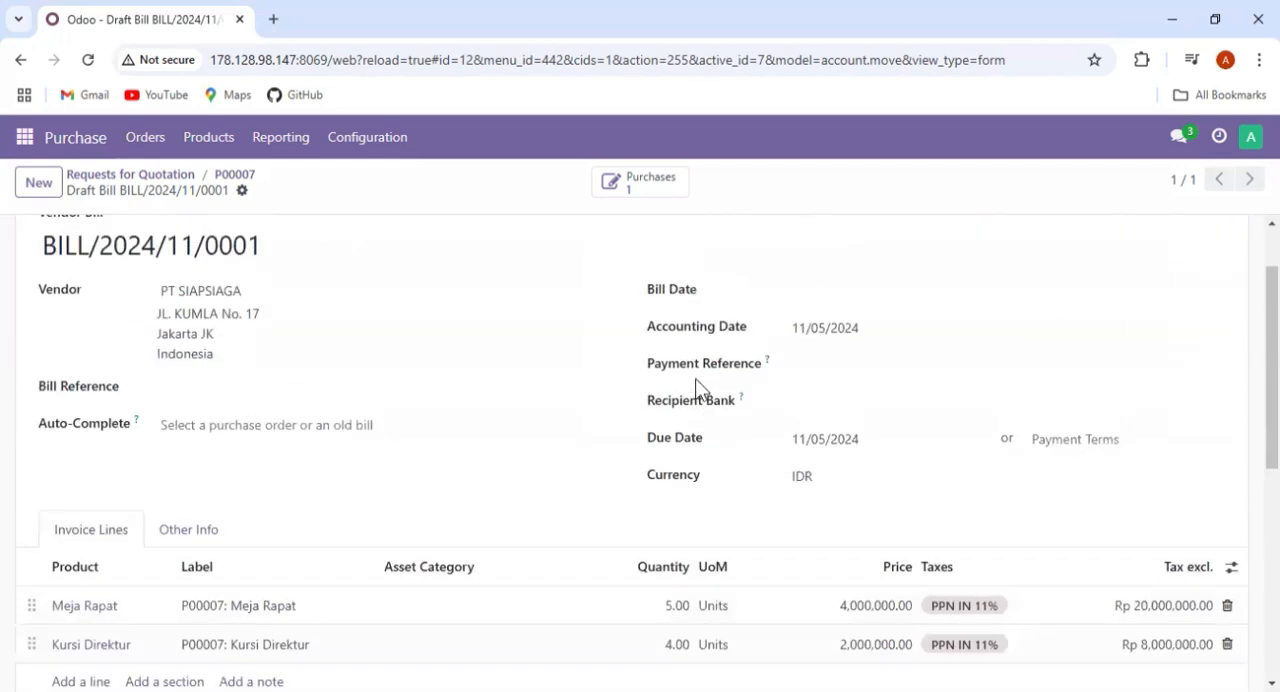
scroll(697, 389, down, 3)
scroll(697, 389, up, 4)
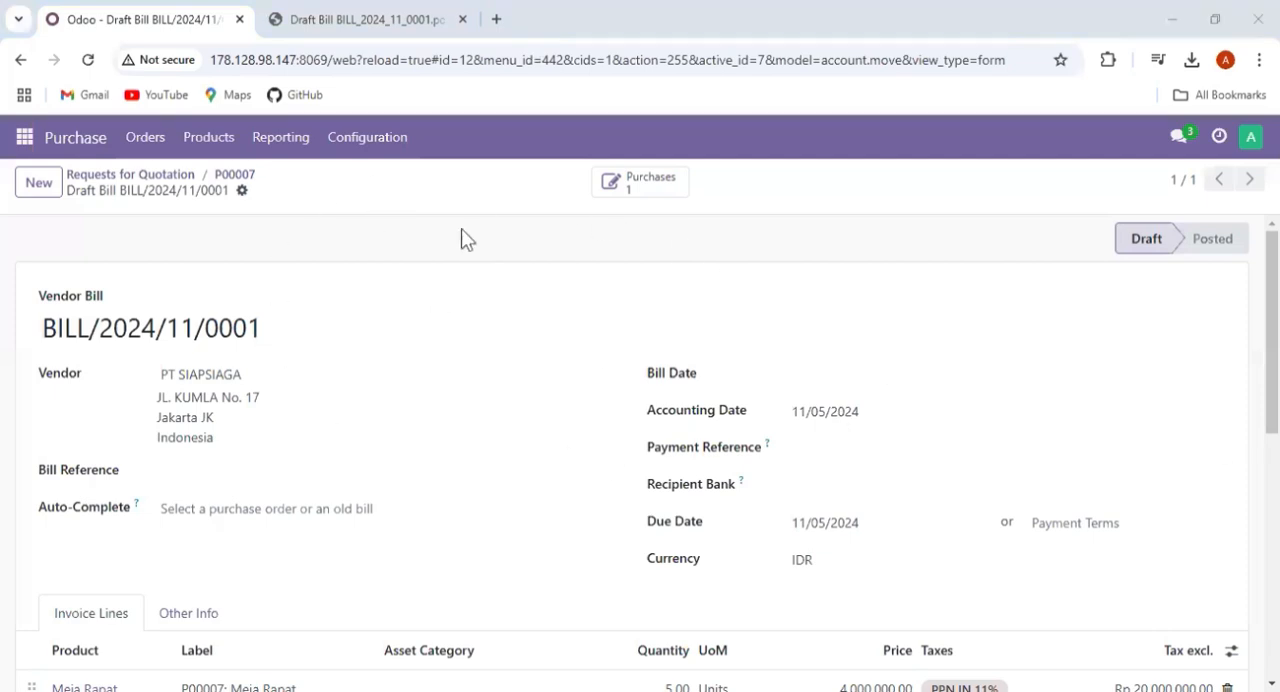
- Copy the draft bill's number and print the bill as Invoices without Payment, checking the downloaded PDF
drag(345, 330, 27, 336)
key(ctrl+c)
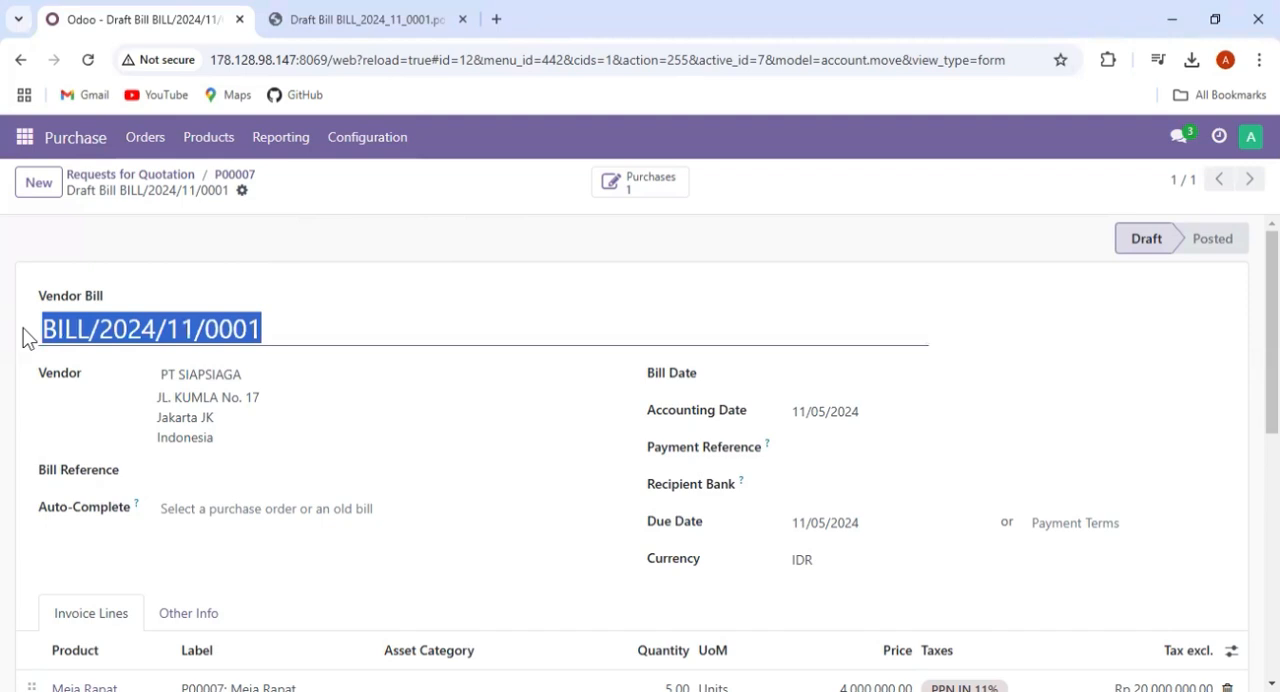
click(240, 294)
click(242, 191)
mouse_move(271, 227)
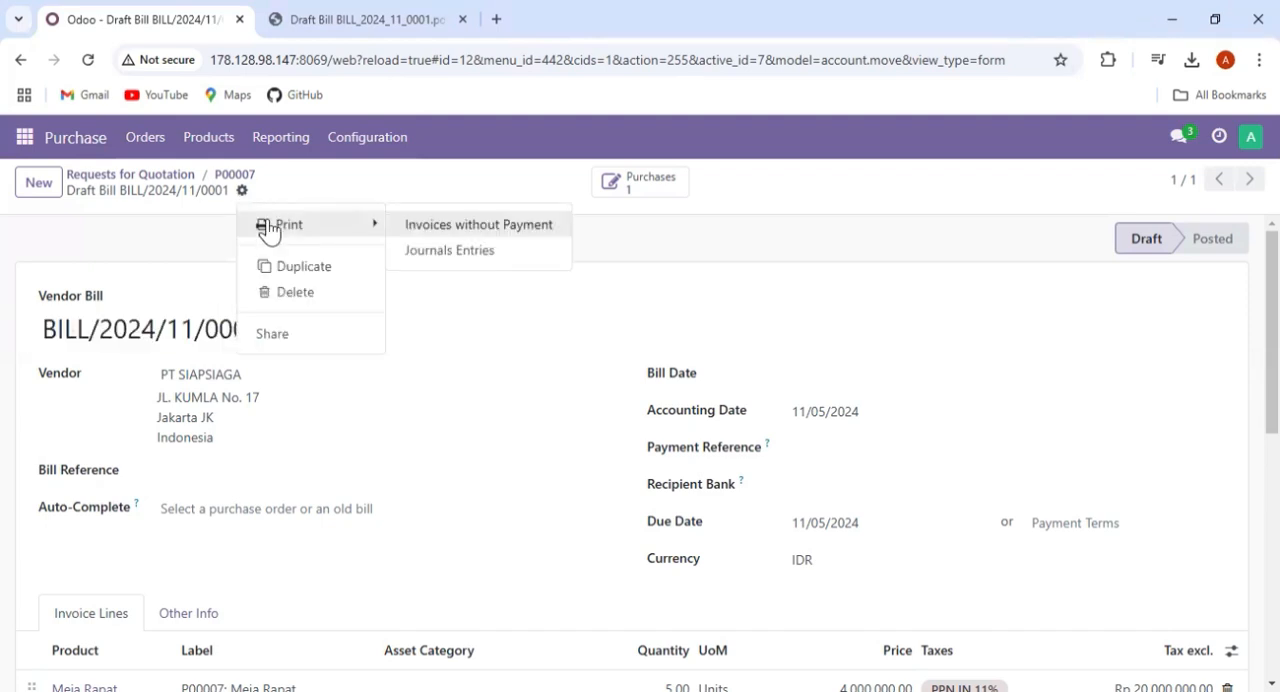
click(443, 230)
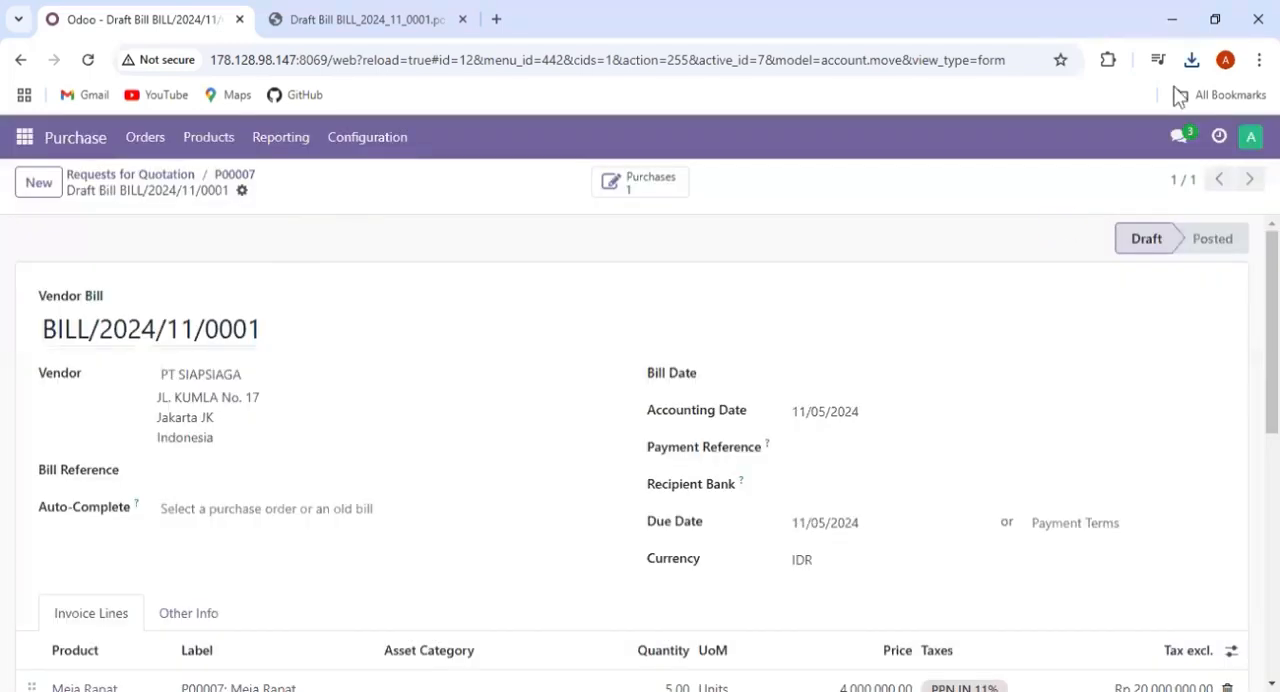
click(1031, 120)
click(1074, 237)
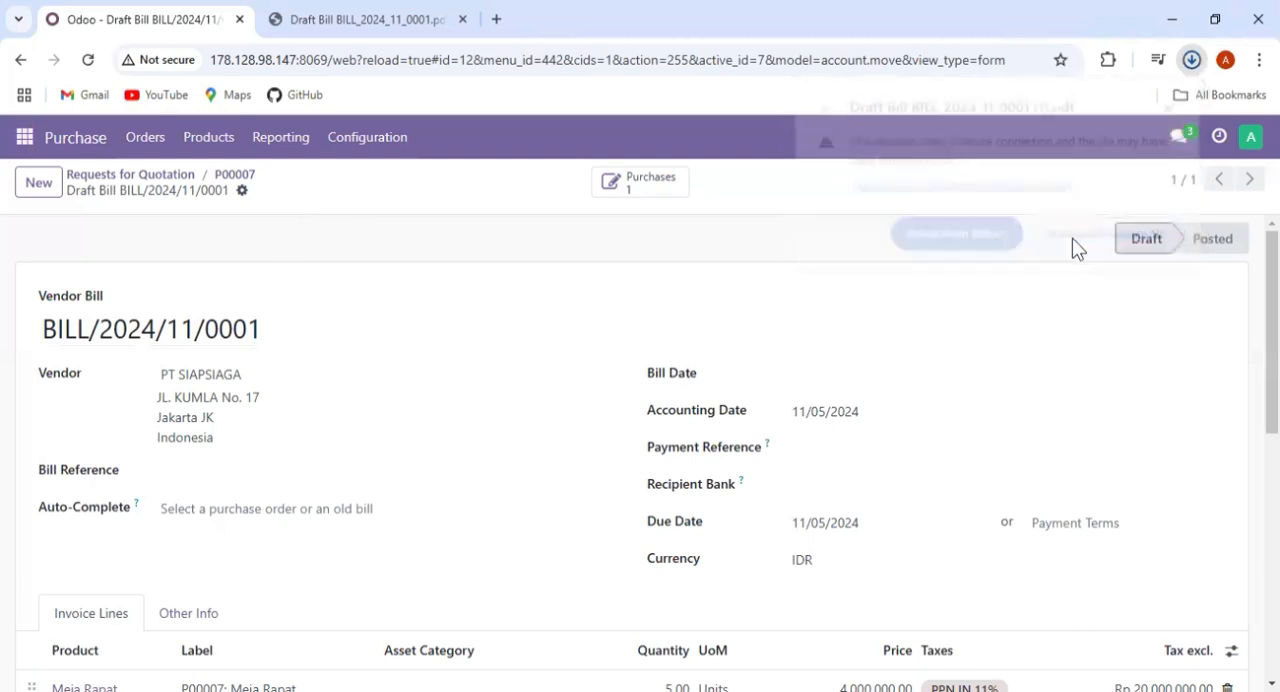
click(1191, 62)
click(660, 217)
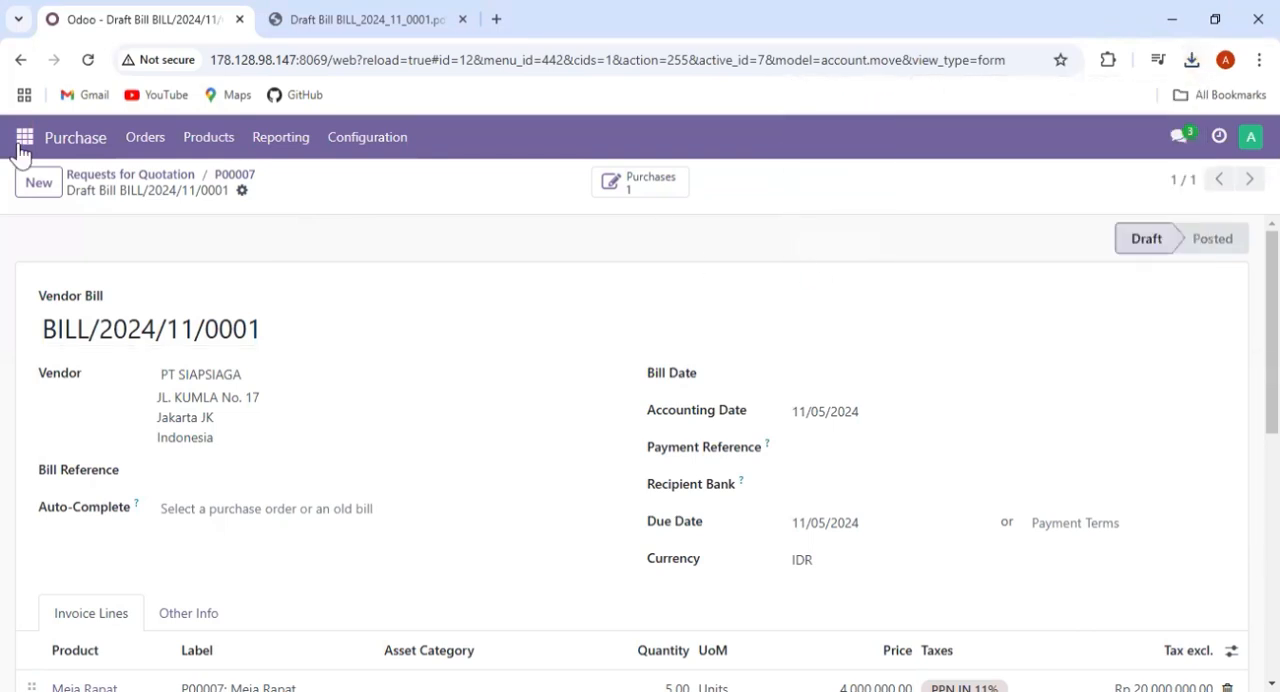
- Open the acc-10 channel in Discuss and start a message mentioning the responsible colleague with "vendor bill sudah dibuat"
click(24, 137)
click(48, 180)
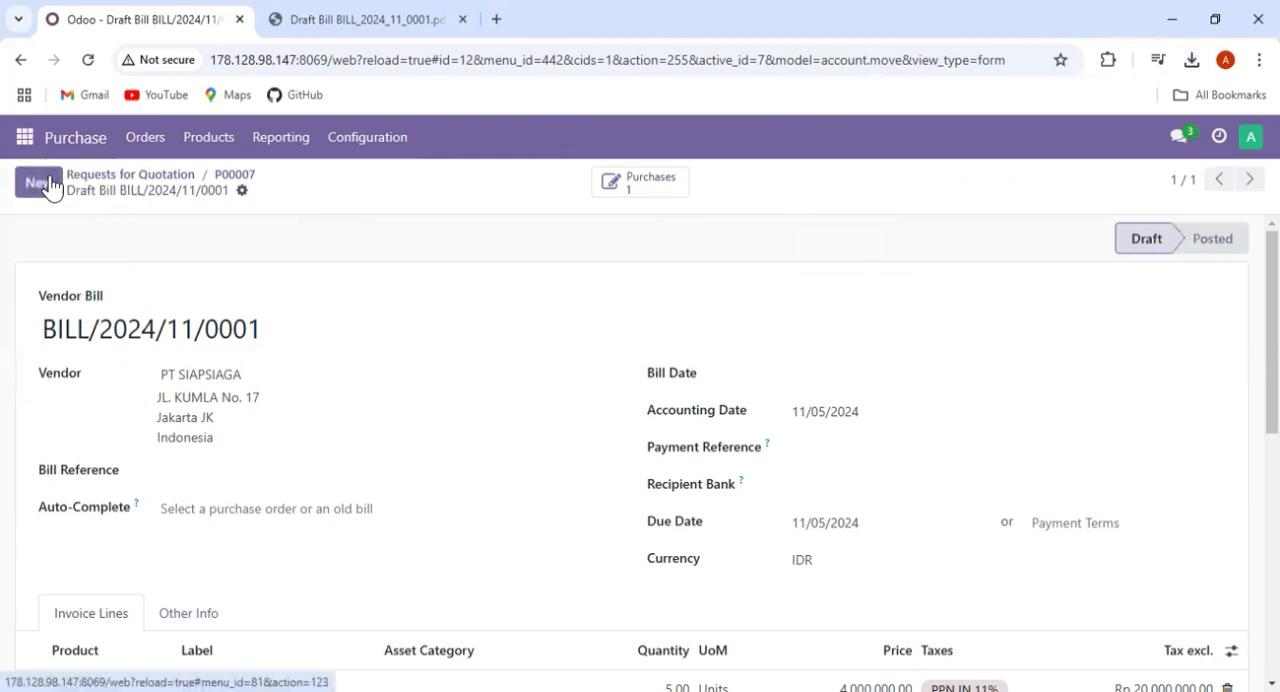
click(137, 404)
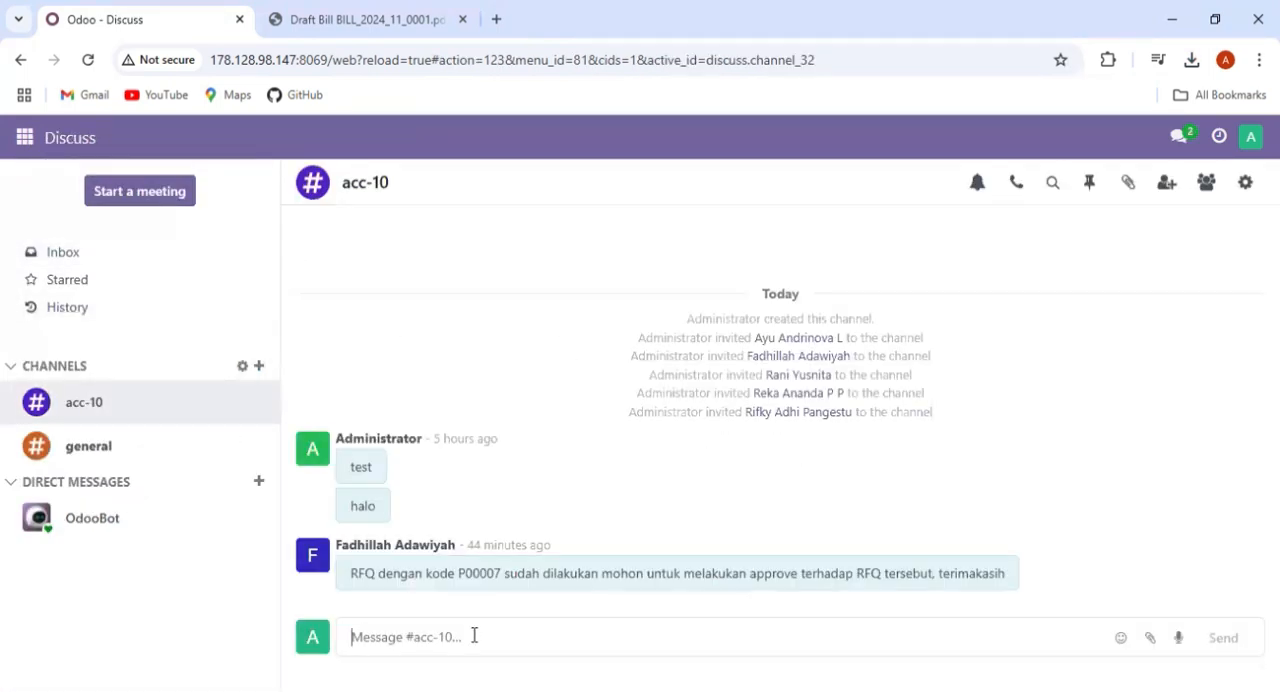
text(@)
click(491, 554)
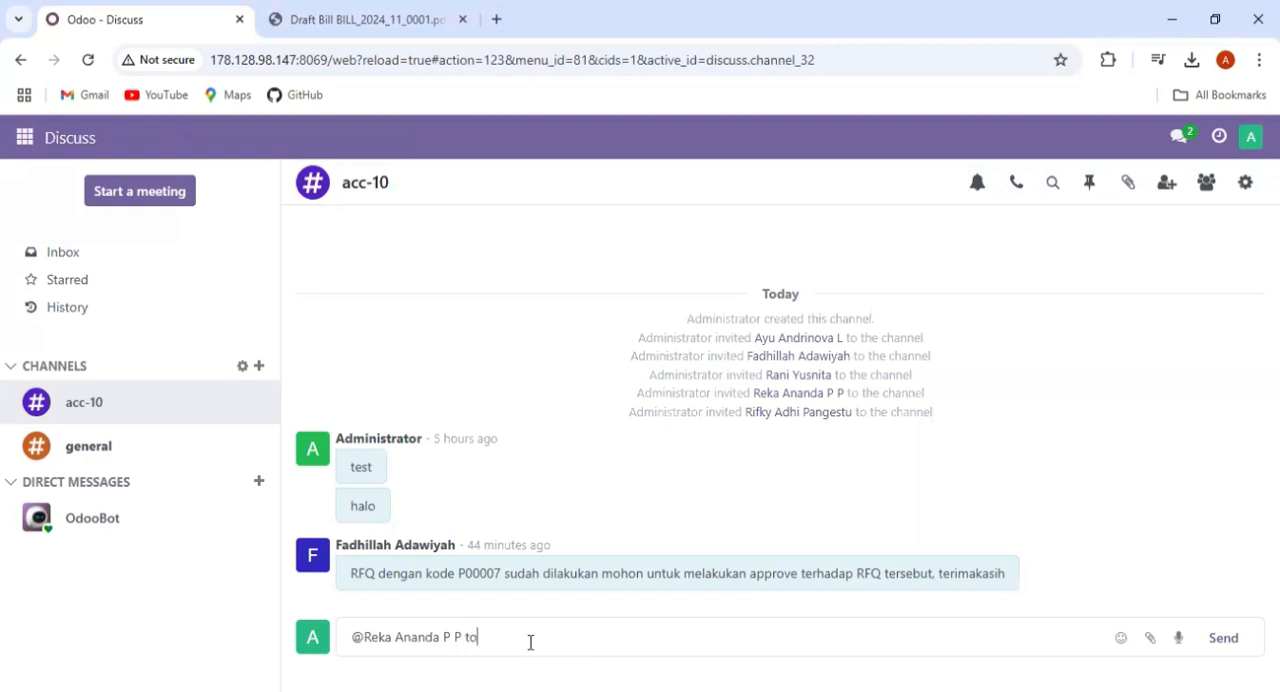
text(vendor bill sudah dibuat)
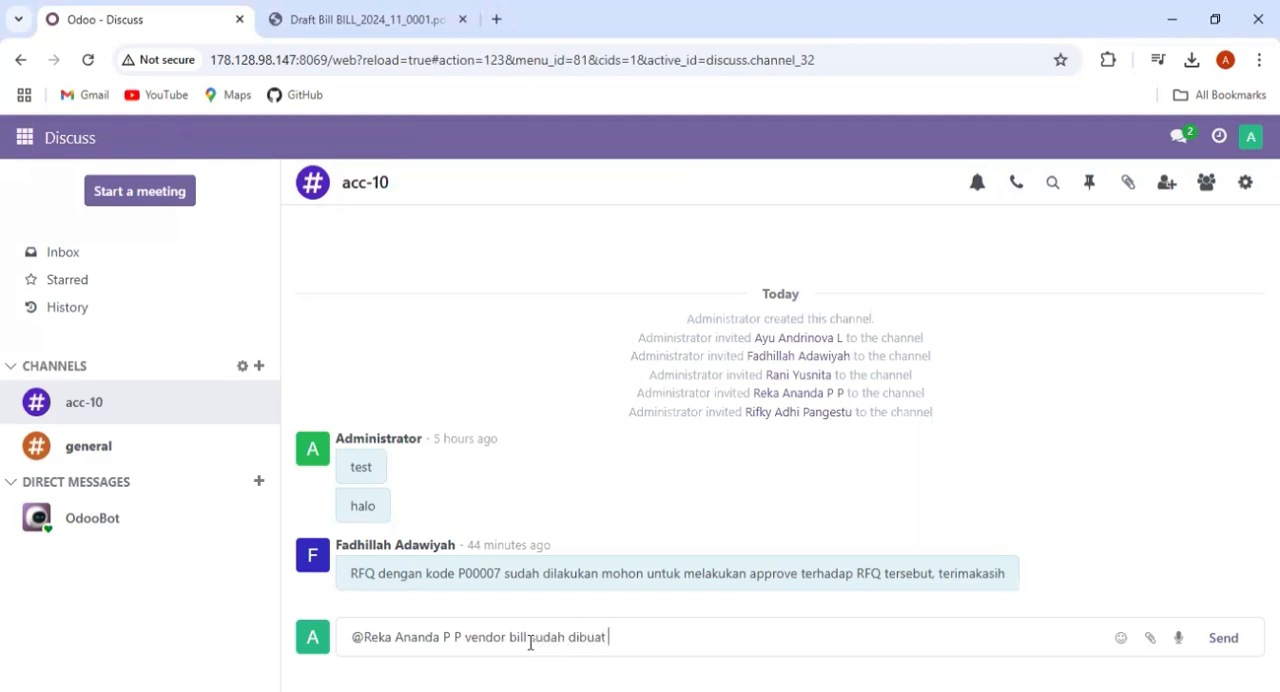
text( dengan nama)
- Complete the message text with the copied bill number as "(BILL/2024/11/0001) mohon untuk dicek"
key(BackSpace)
key(BackSpace)
key(BackSpace)
key(ctrl+v)
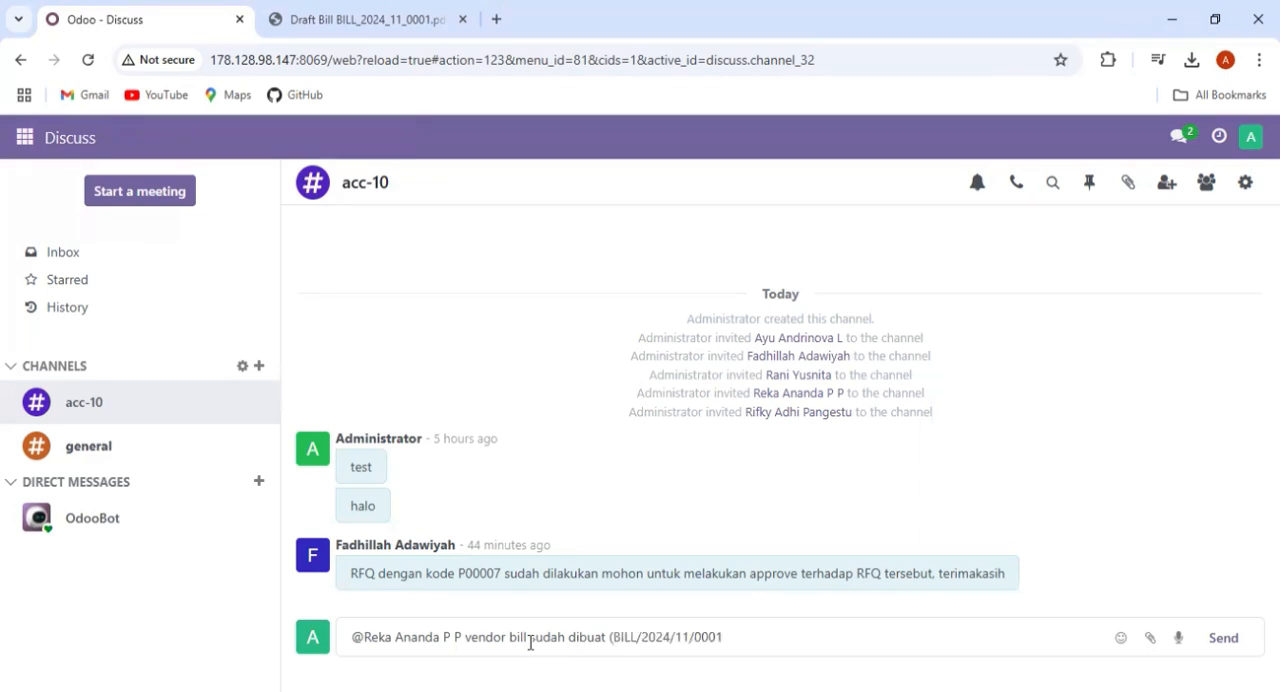
text(mohon untuk dicek)
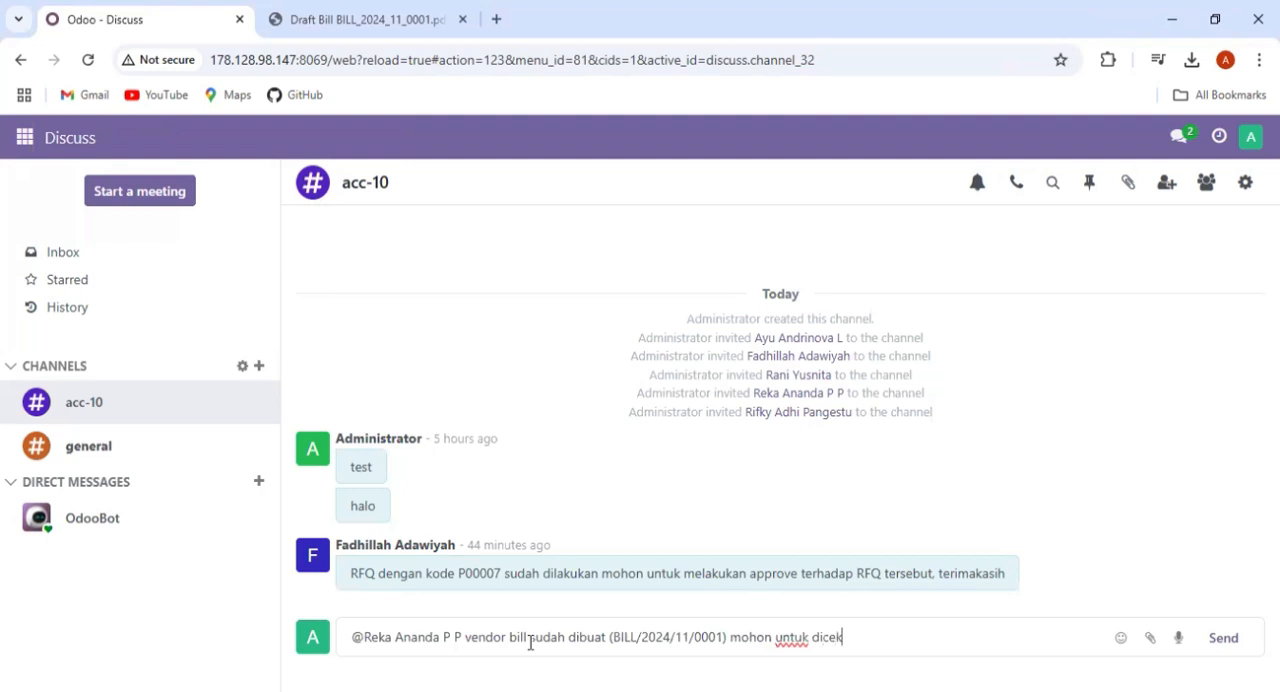
- Attach "Draft Bill BILL_2024_11_0001 (1).pdf" from the Downloads folder and send the message
click(1147, 645)
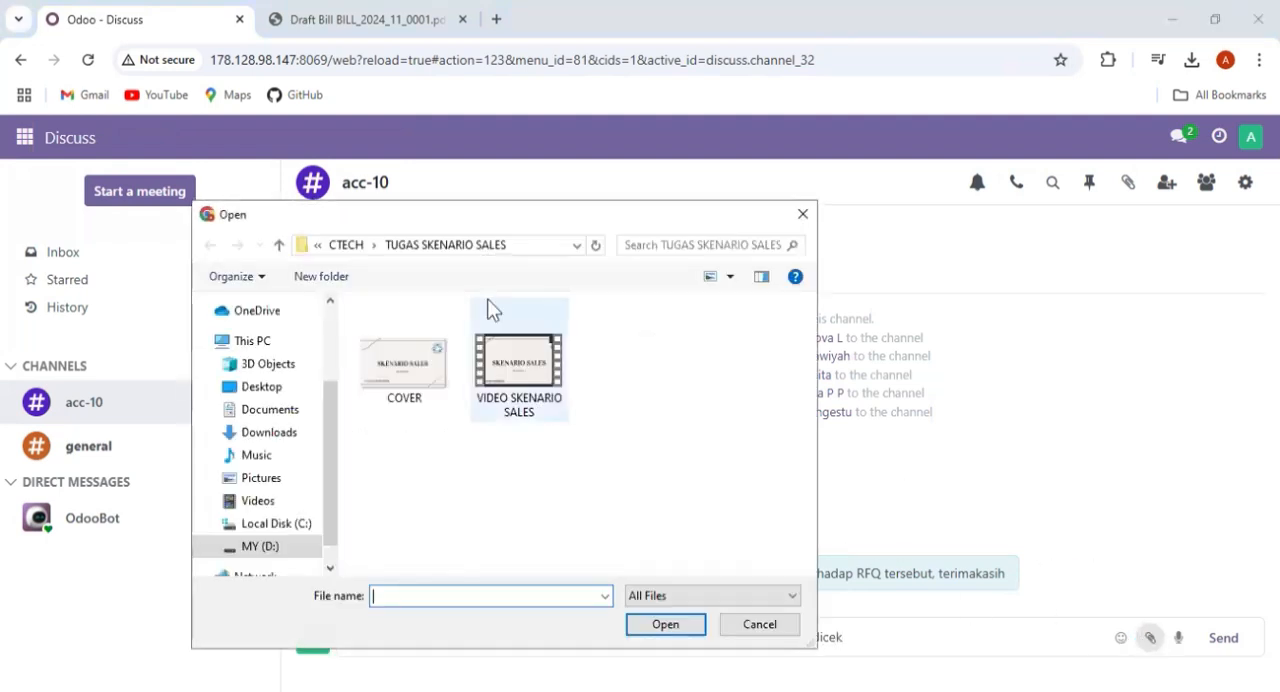
click(275, 434)
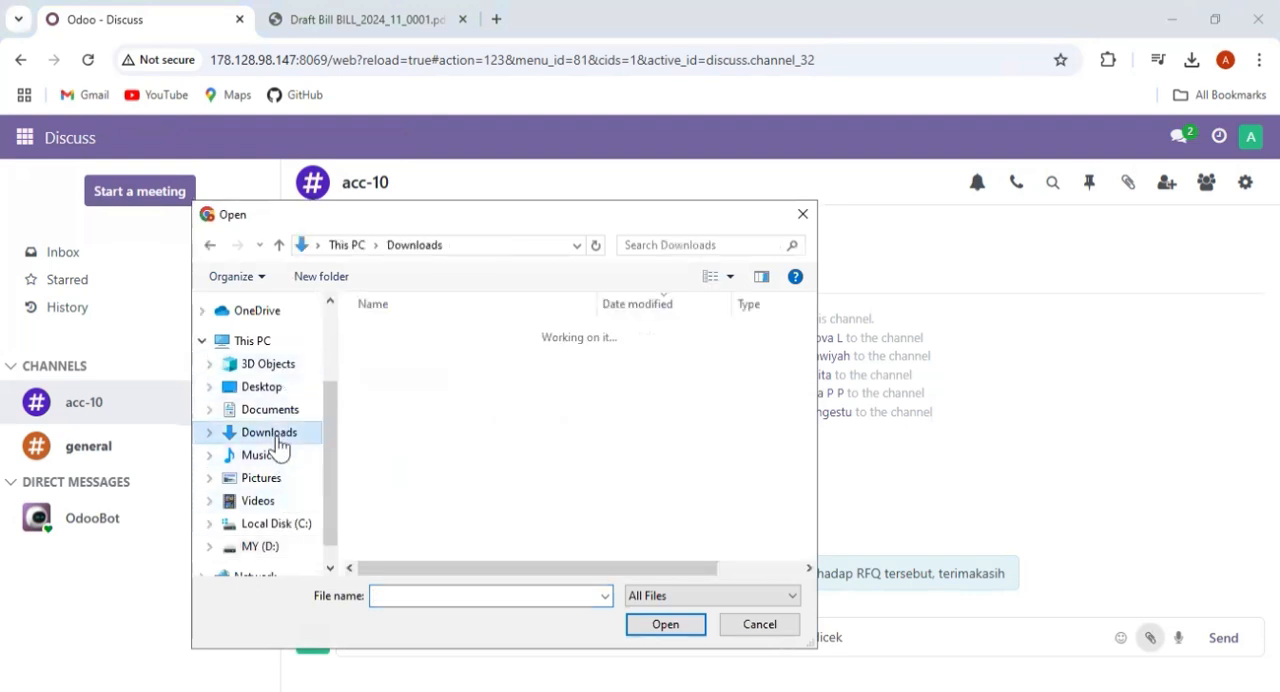
click(418, 358)
click(645, 630)
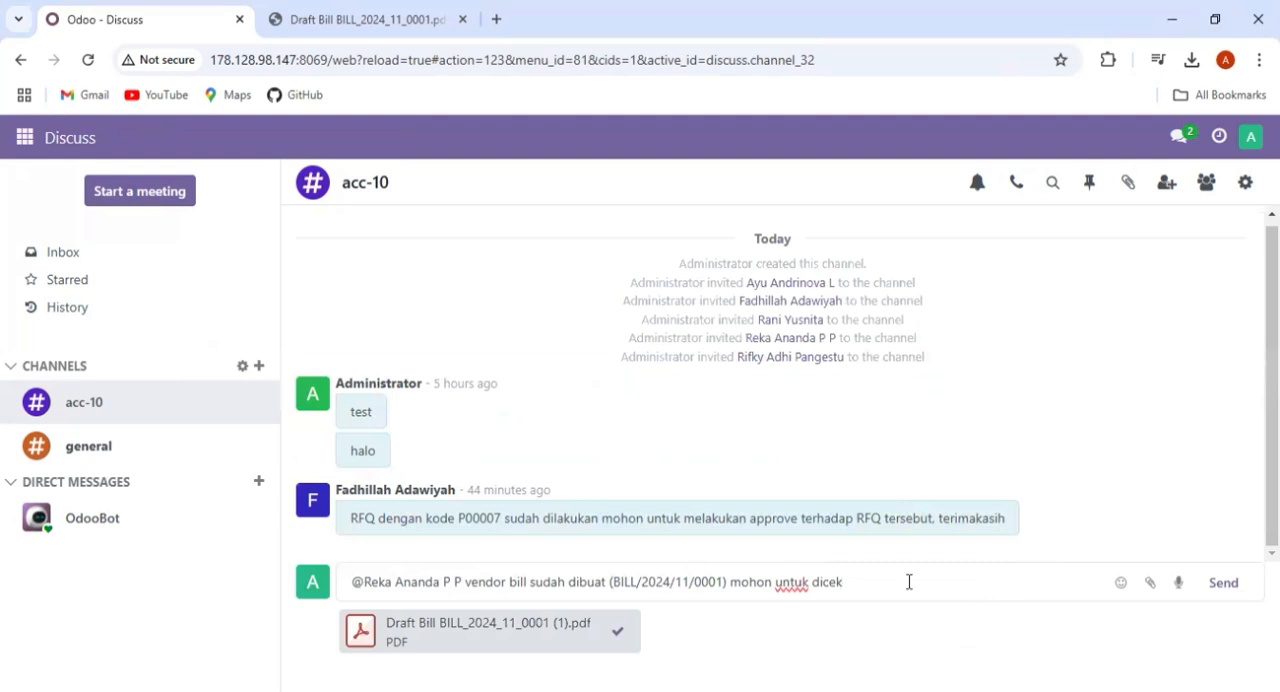
click(1223, 587)
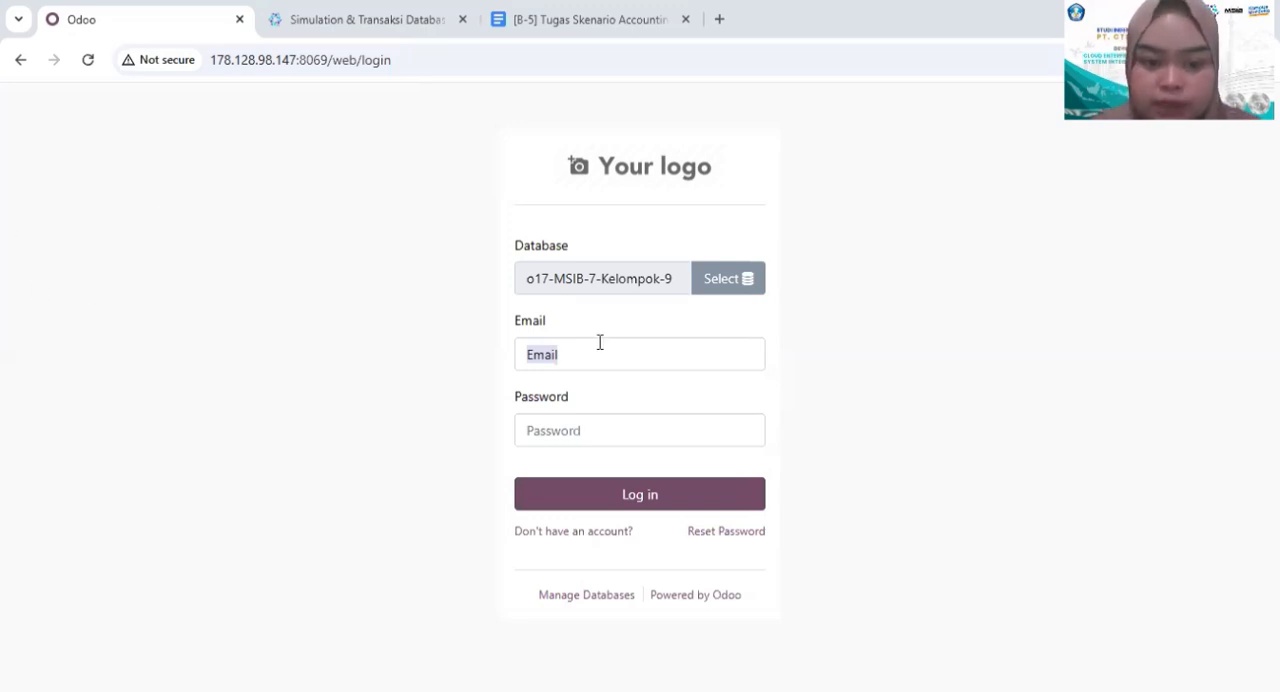
- Log in to the o17-MSIB-7-Kelompok-9 database with the first saved account's login and password
click(574, 362)
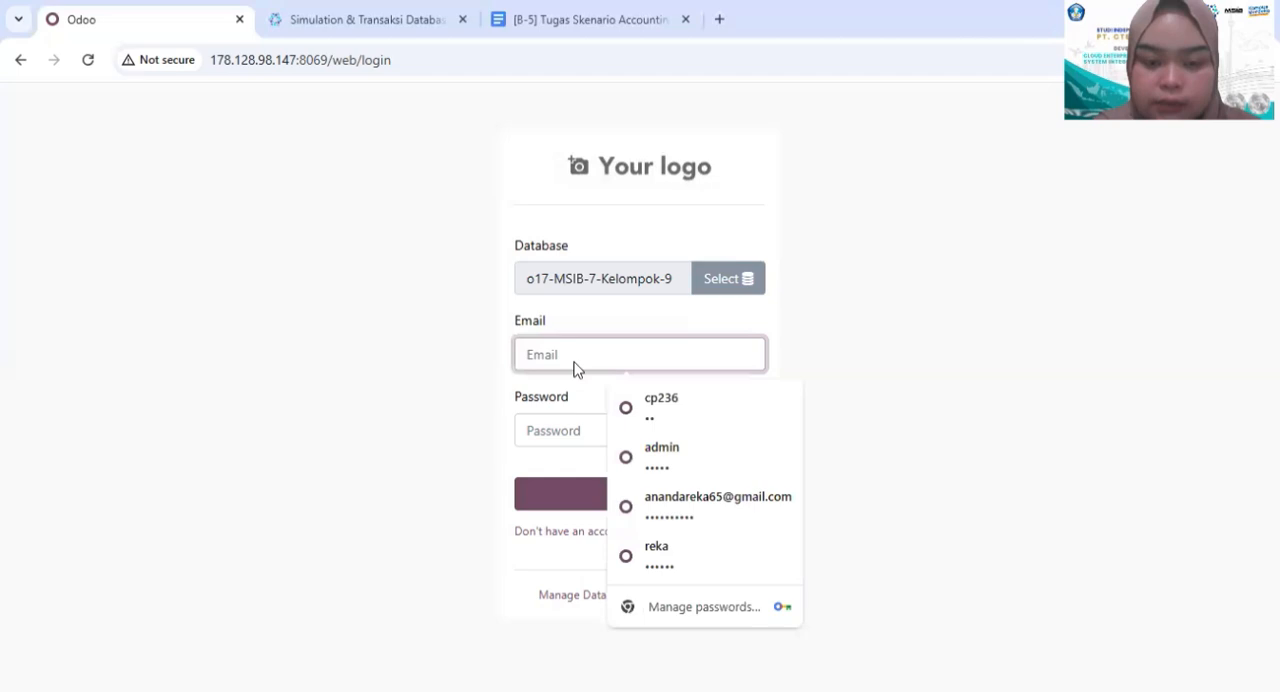
click(666, 412)
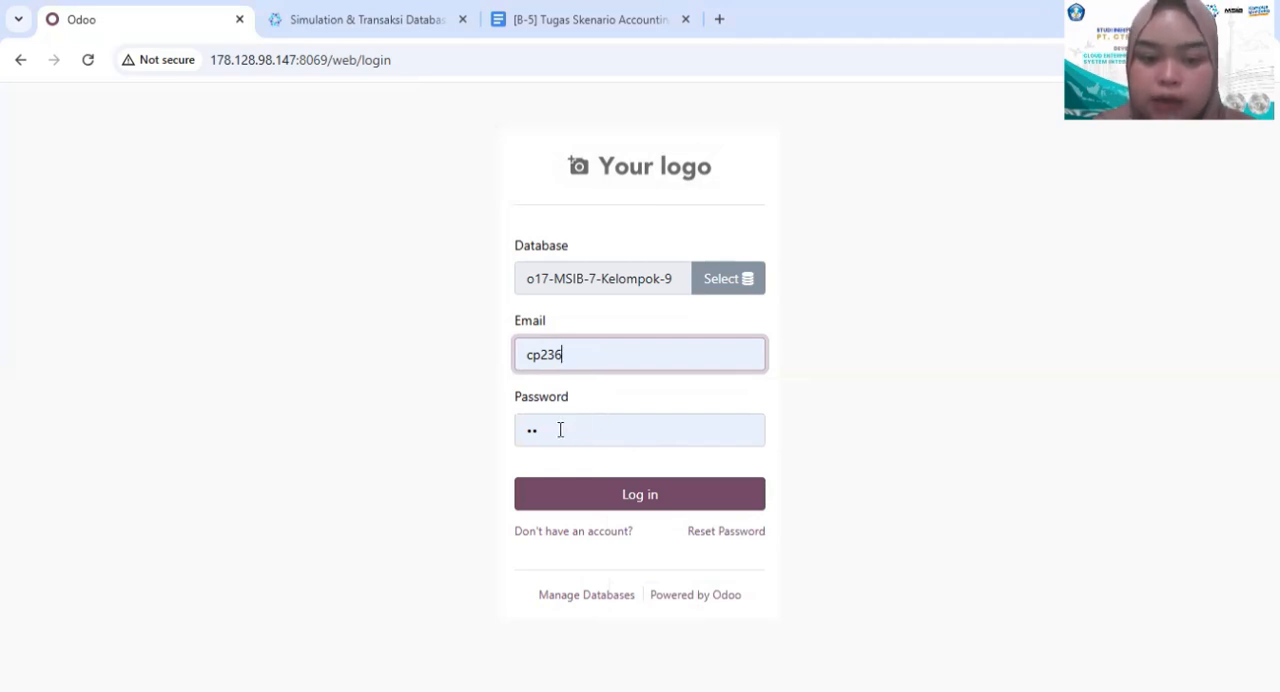
click(572, 500)
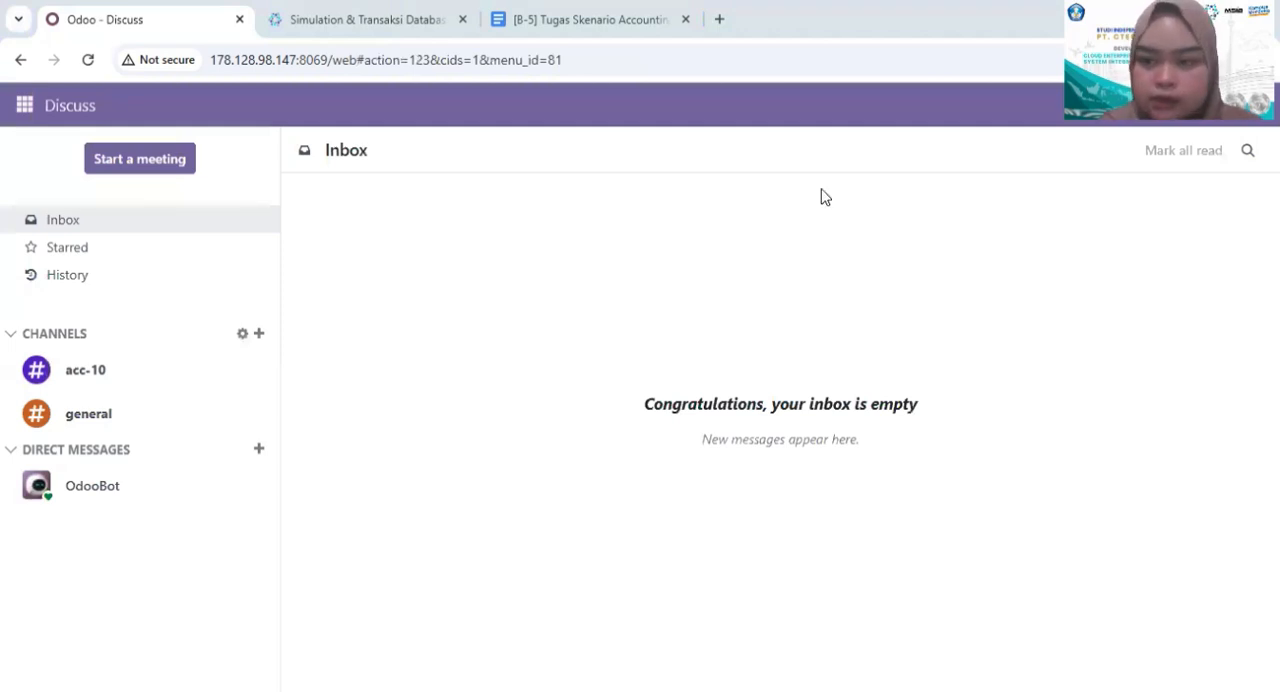
- Open the acc-10 conversation from the message notifications and copy the bracketed bill number from the vendor bill message
click(1187, 105)
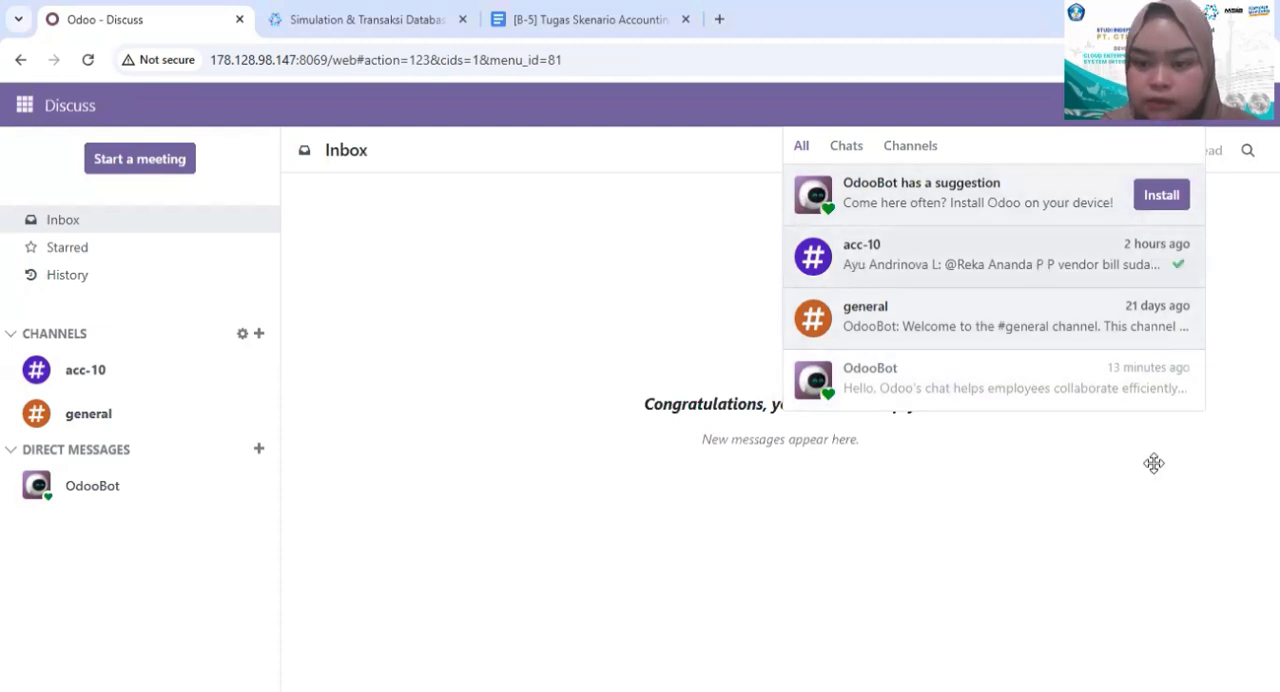
click(1097, 270)
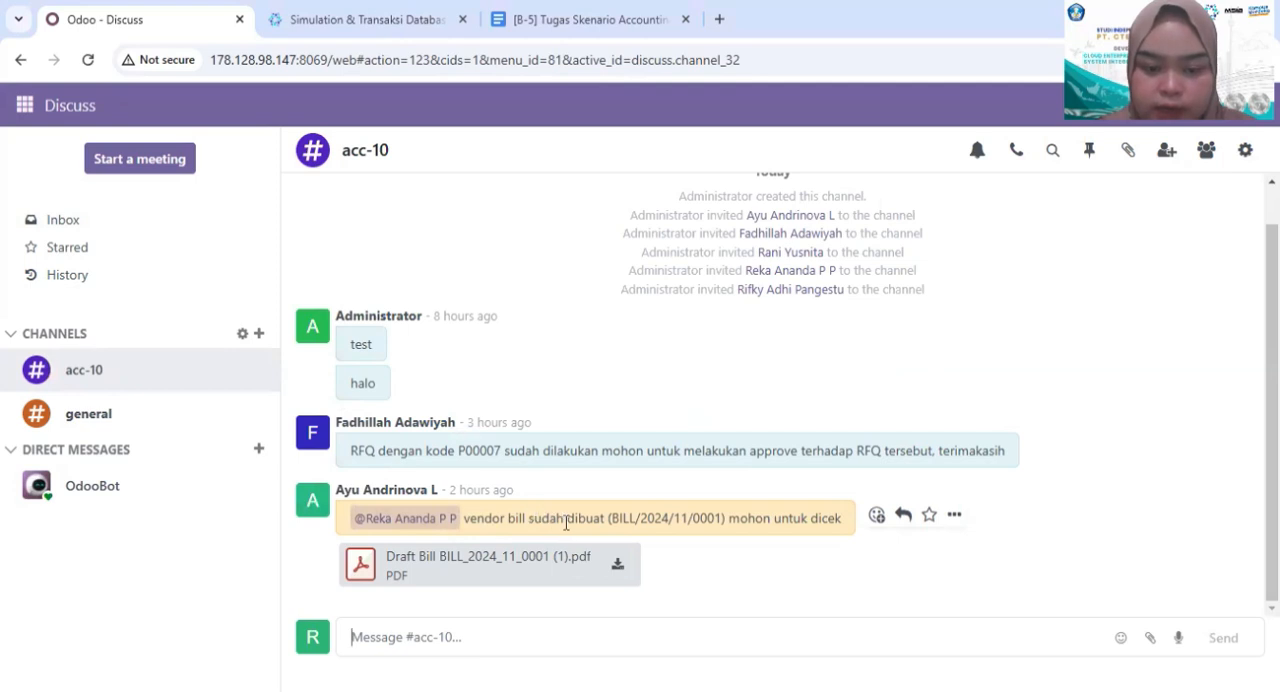
drag(611, 525, 722, 534)
click(724, 537)
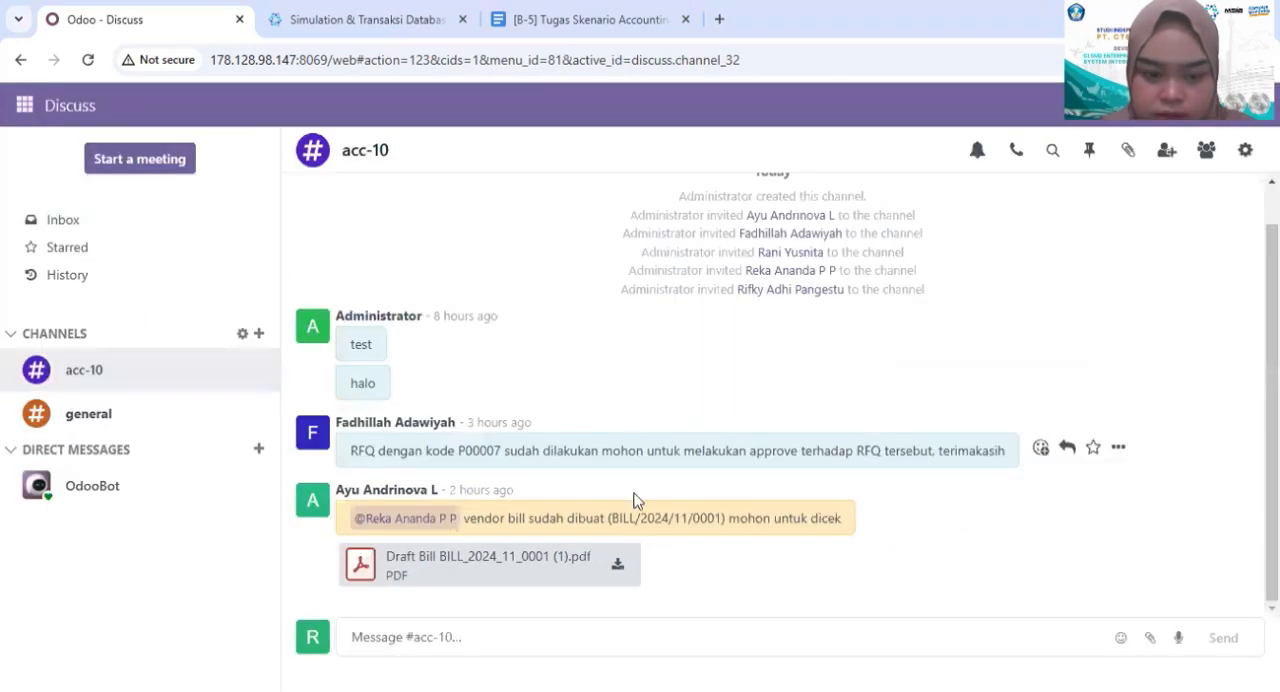
drag(723, 518, 608, 512)
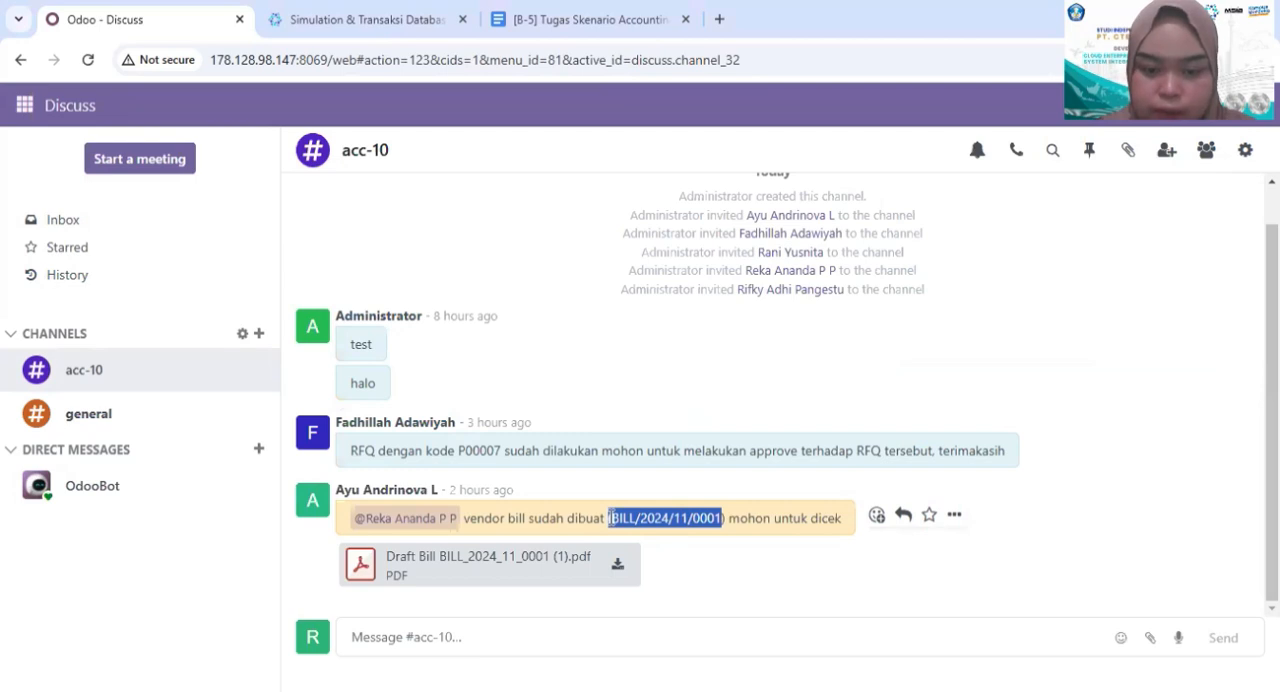
click(745, 515)
drag(723, 520, 609, 522)
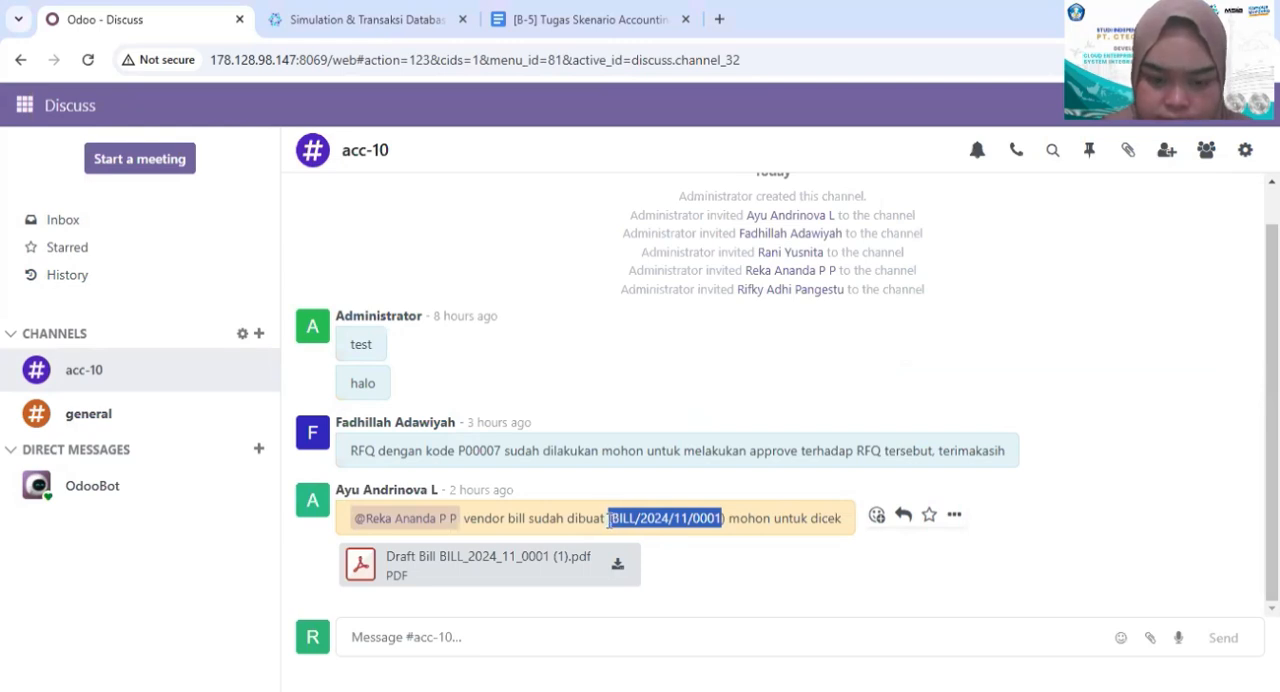
click(611, 520)
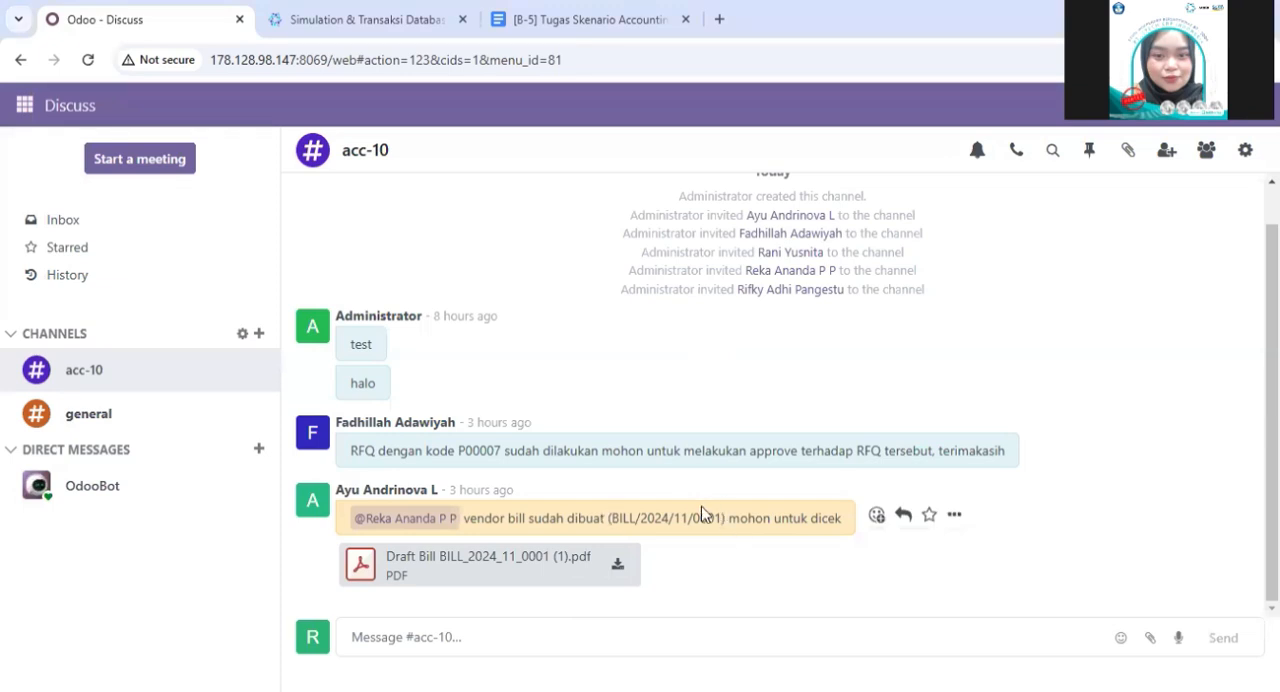
drag(726, 516, 609, 520)
key(ctrl+c)
click(609, 520)
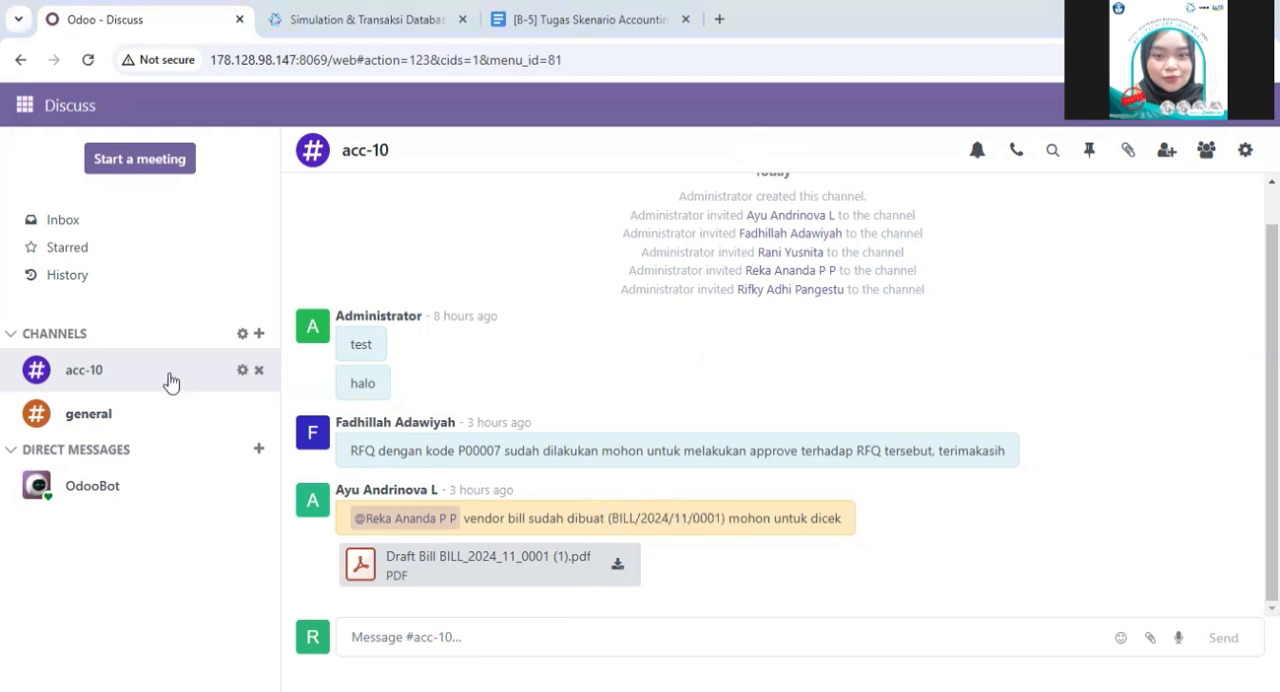
- Open the vendor bills list in Accounting
click(25, 111)
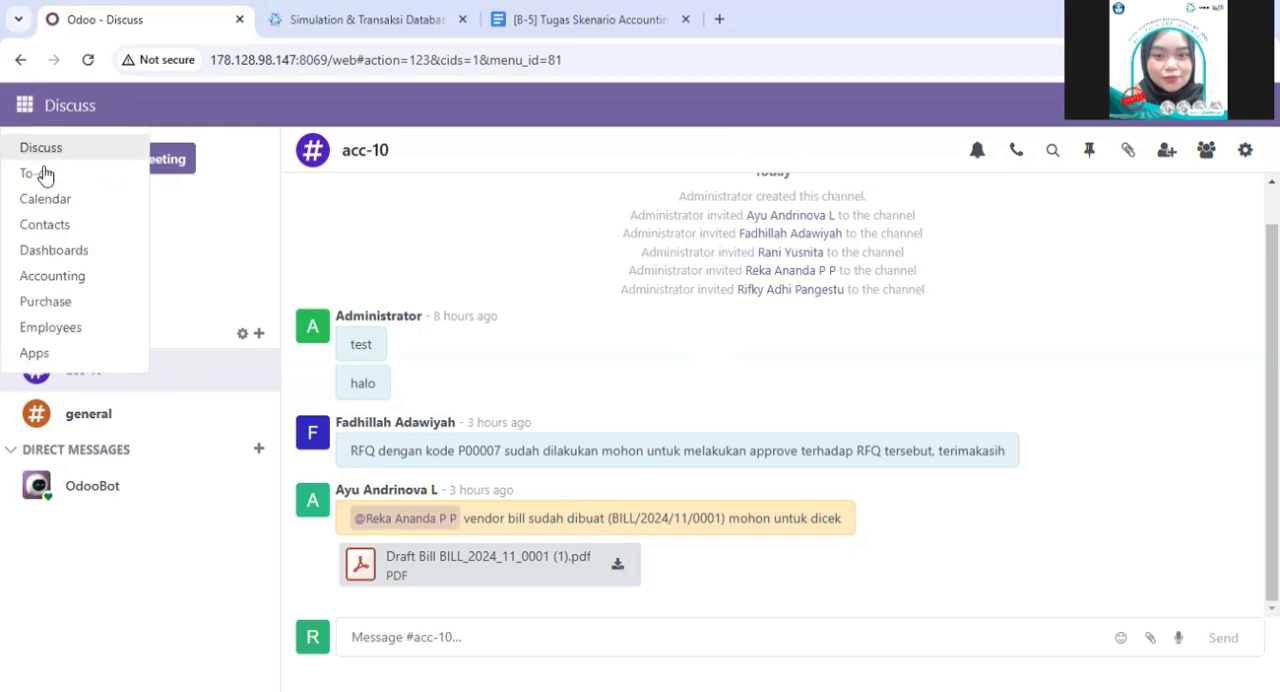
click(60, 274)
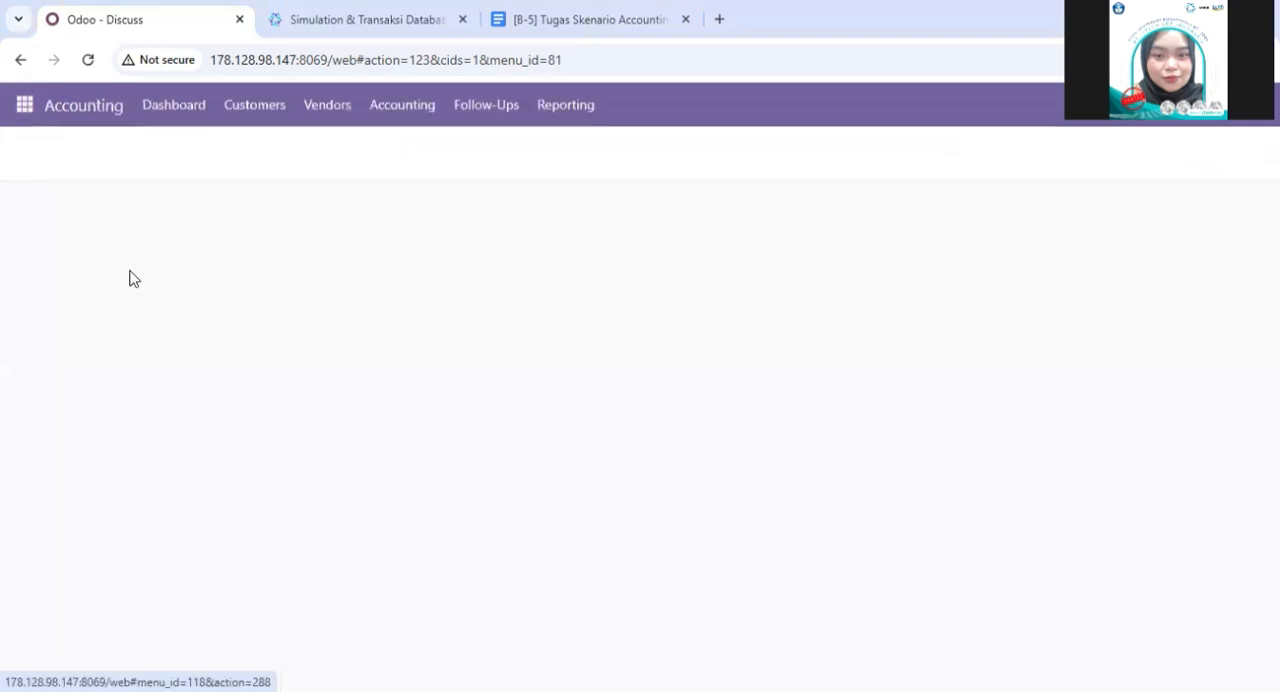
click(331, 106)
click(346, 156)
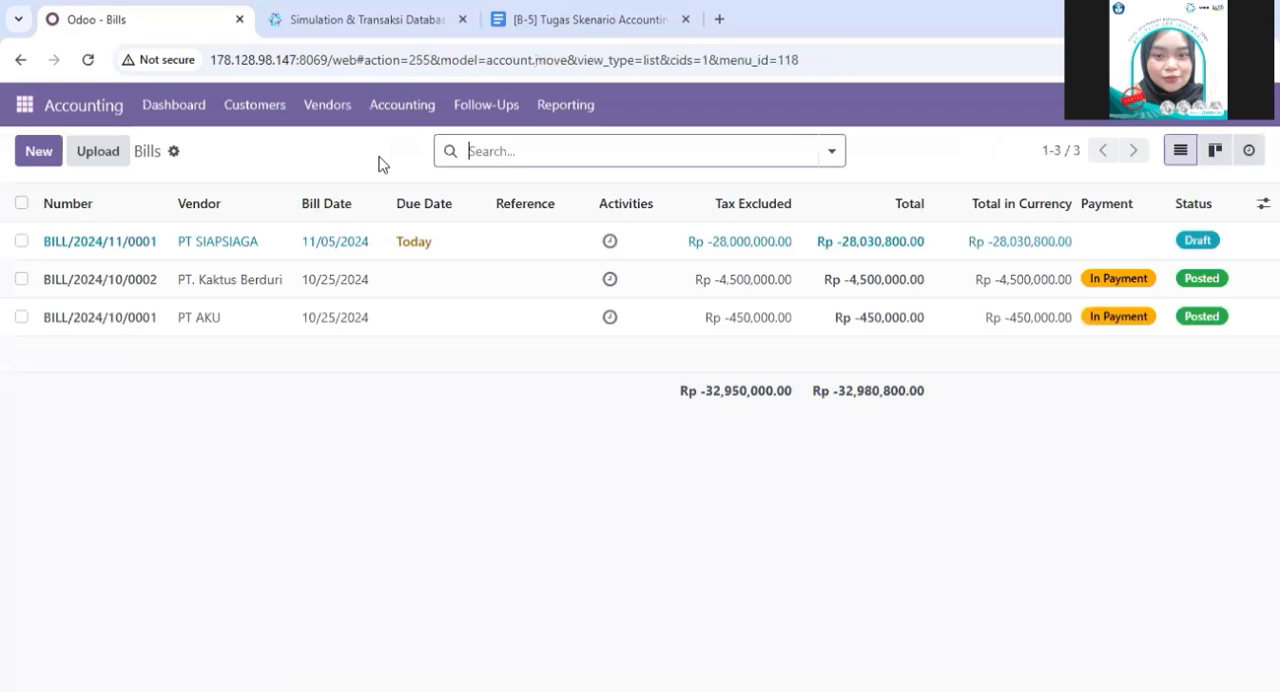
- Search the bills for BILL/2024/11/0001 without the brackets and open the matching PT SIAPSIAGA bill
key(ctrl+v)
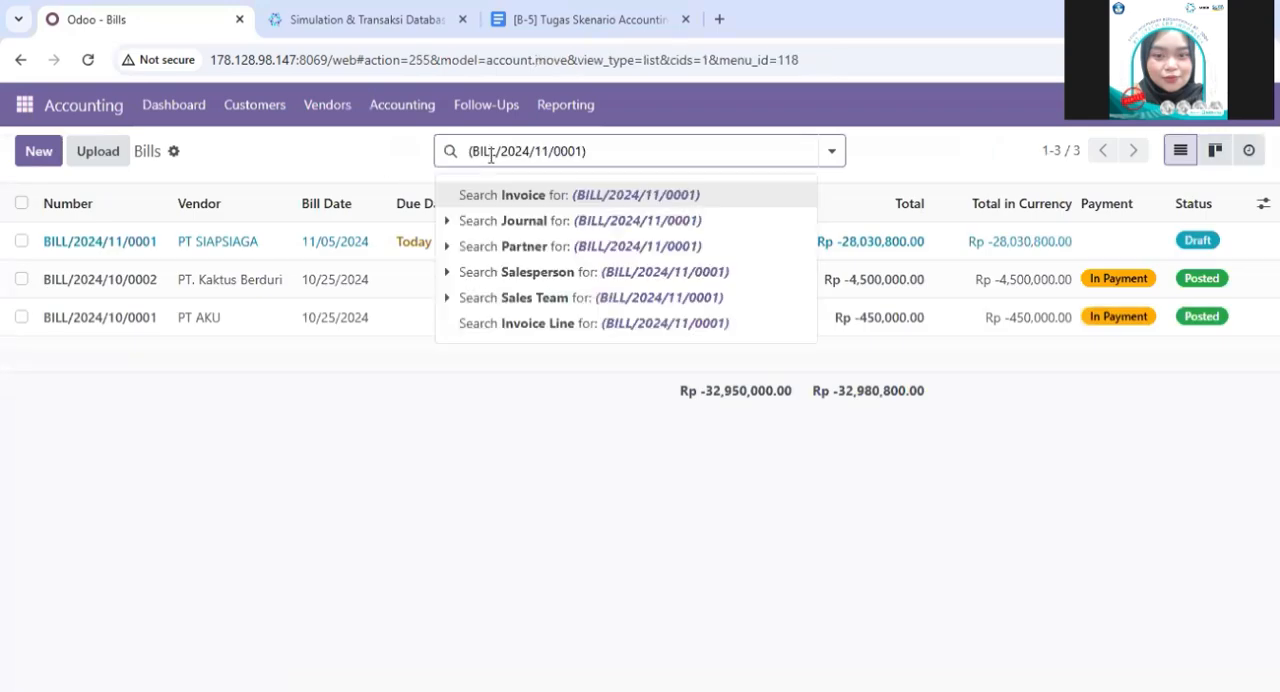
key(Return)
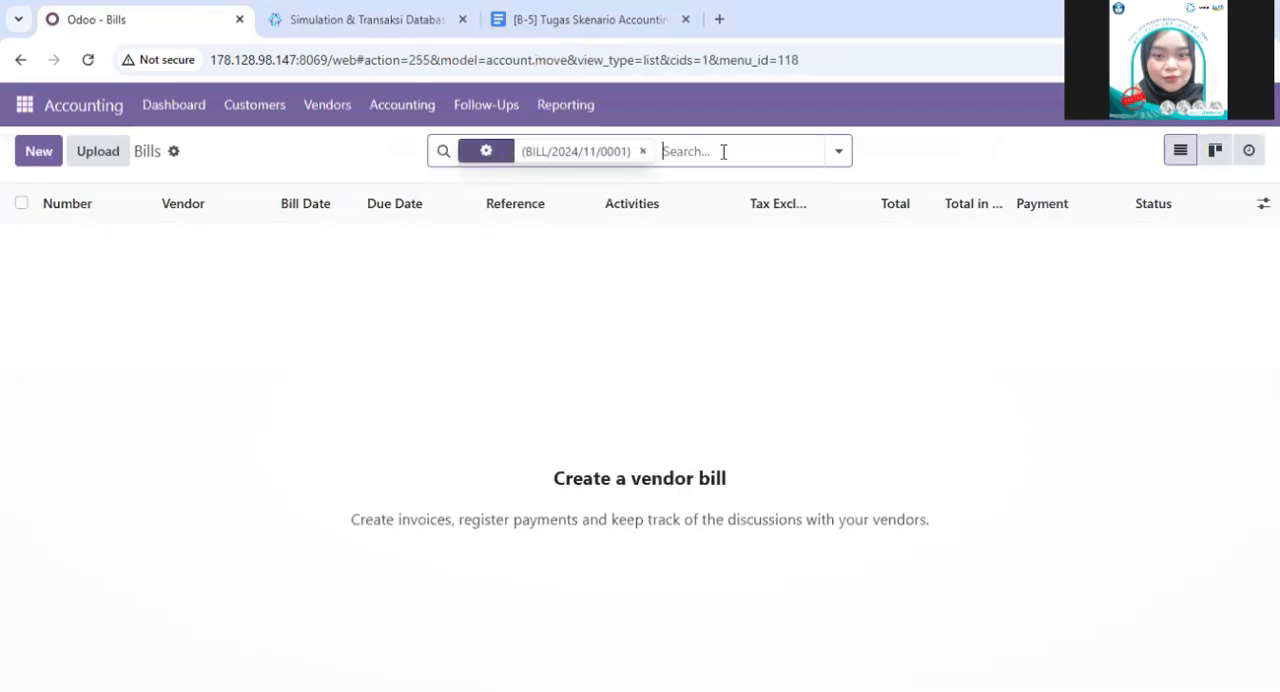
click(643, 152)
key(ctrl+v)
key(BackSpace)
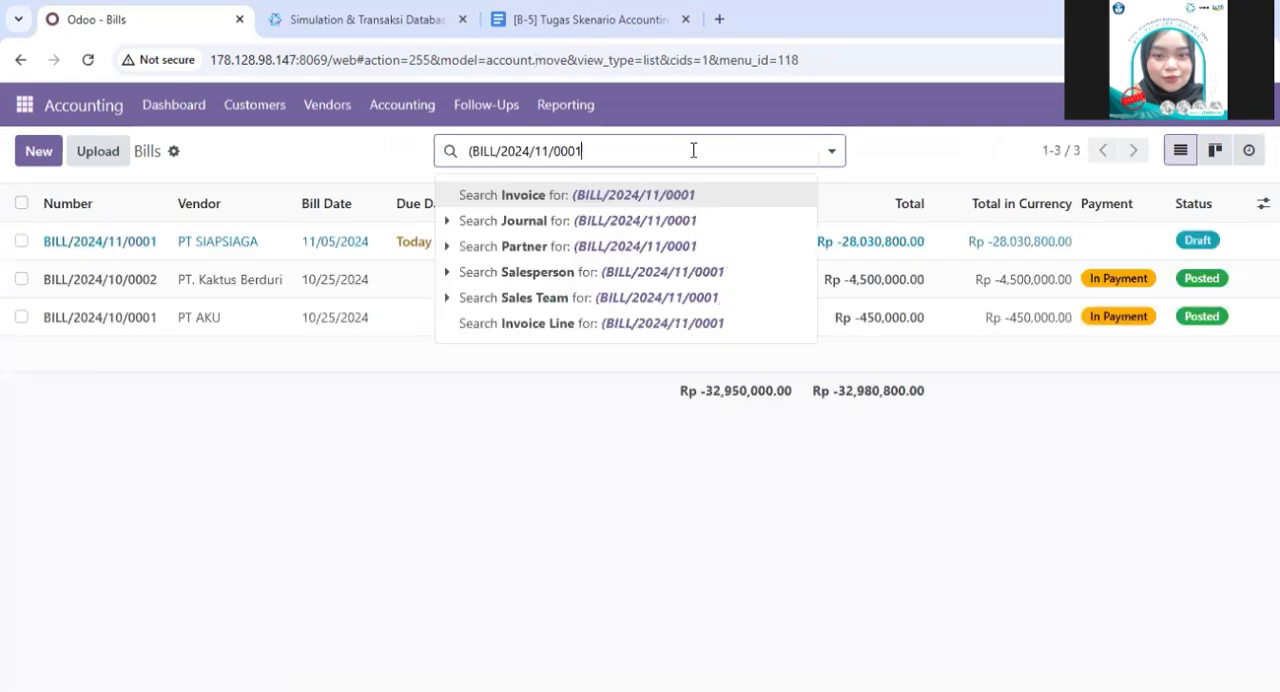
click(475, 151)
key(BackSpace)
key(Return)
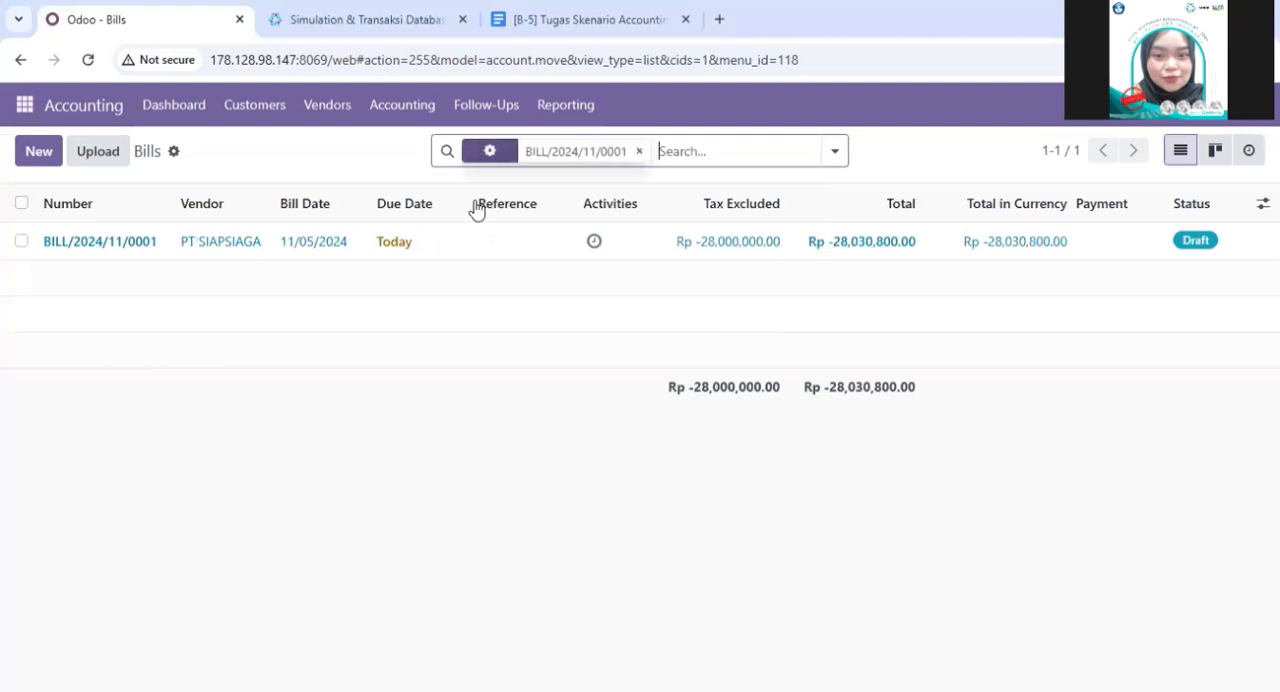
click(475, 259)
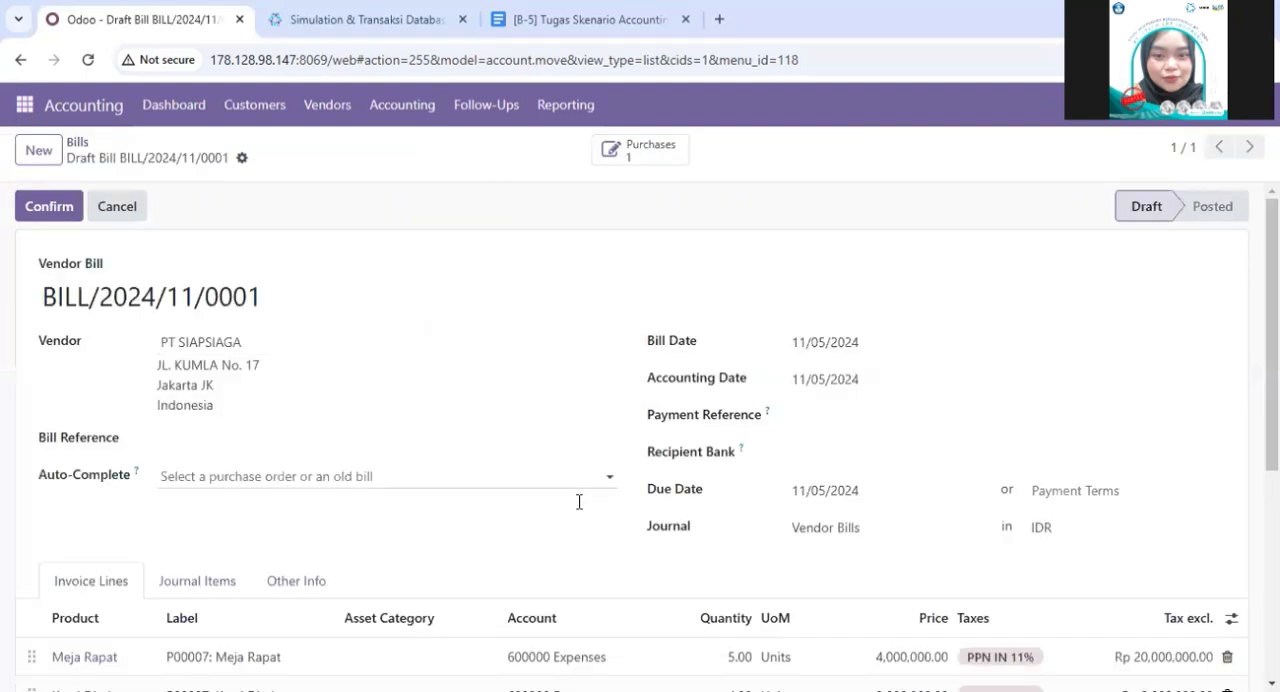
- Examine the draft bill's vendor, dates, product lines, taxes and totals
scroll(577, 503, down, 5)
scroll(577, 510, down, 1)
scroll(577, 510, up, 5)
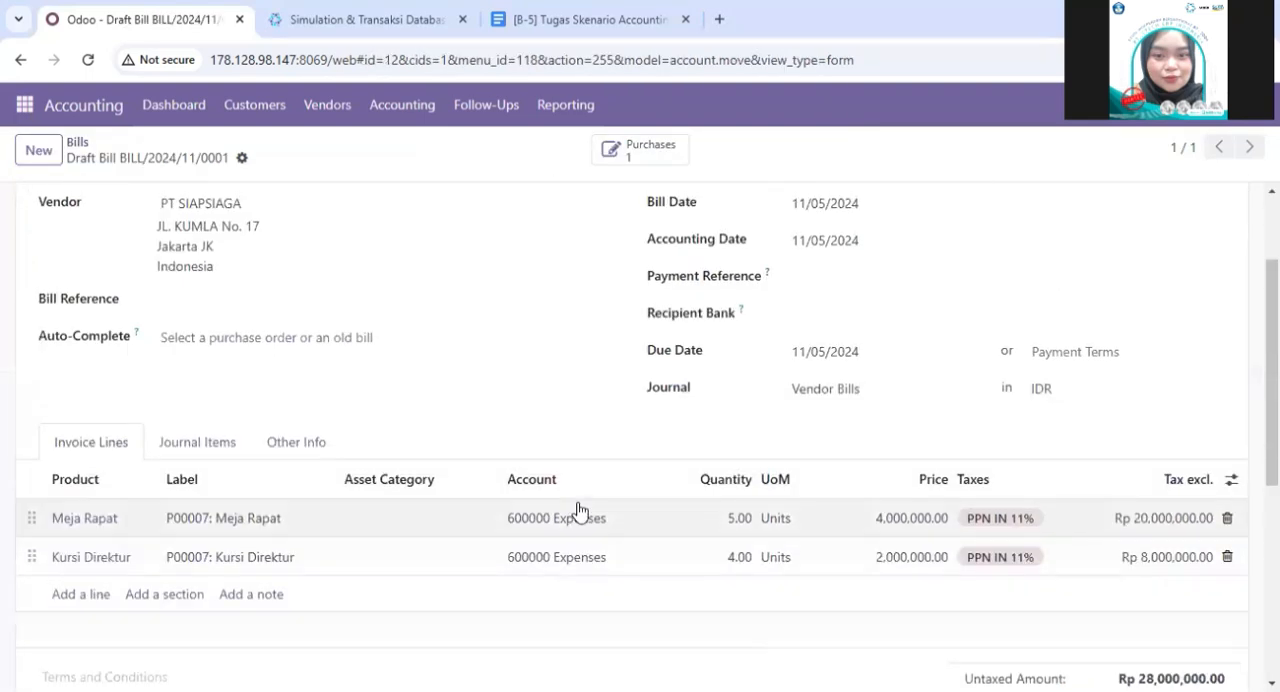
scroll(577, 510, down, 2)
scroll(577, 509, up, 2)
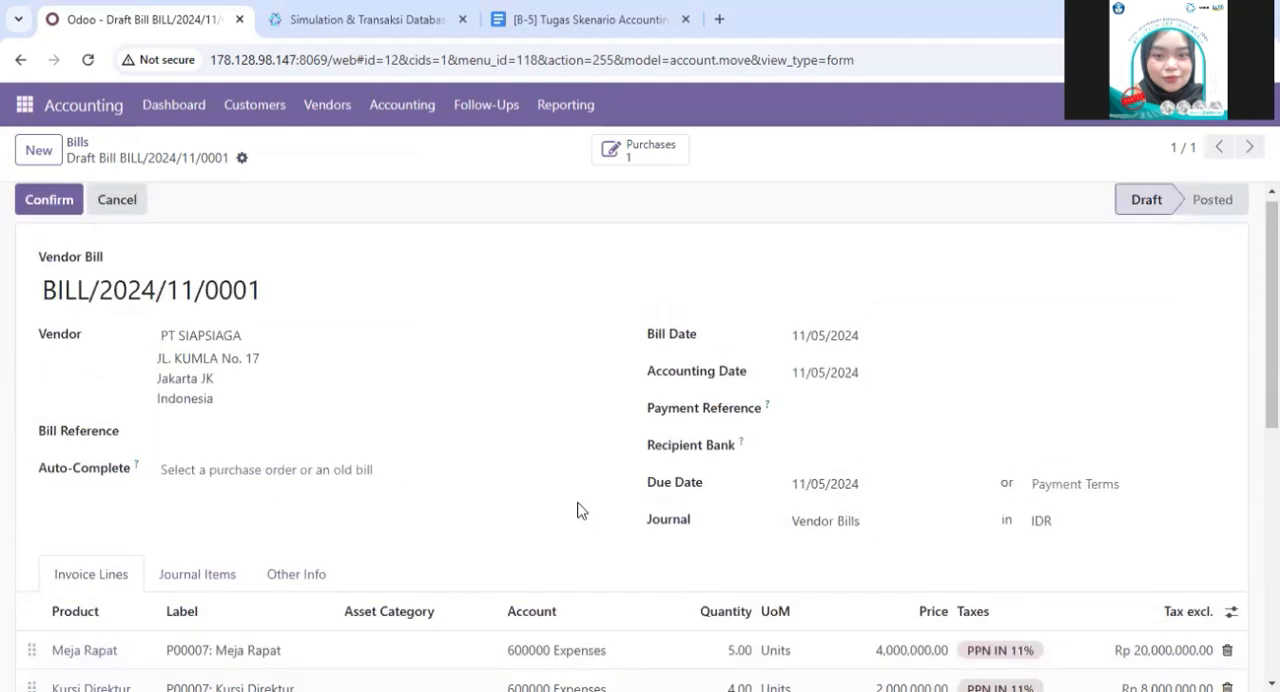
scroll(577, 510, down, 4)
scroll(577, 510, down, 2)
scroll(577, 510, up, 5)
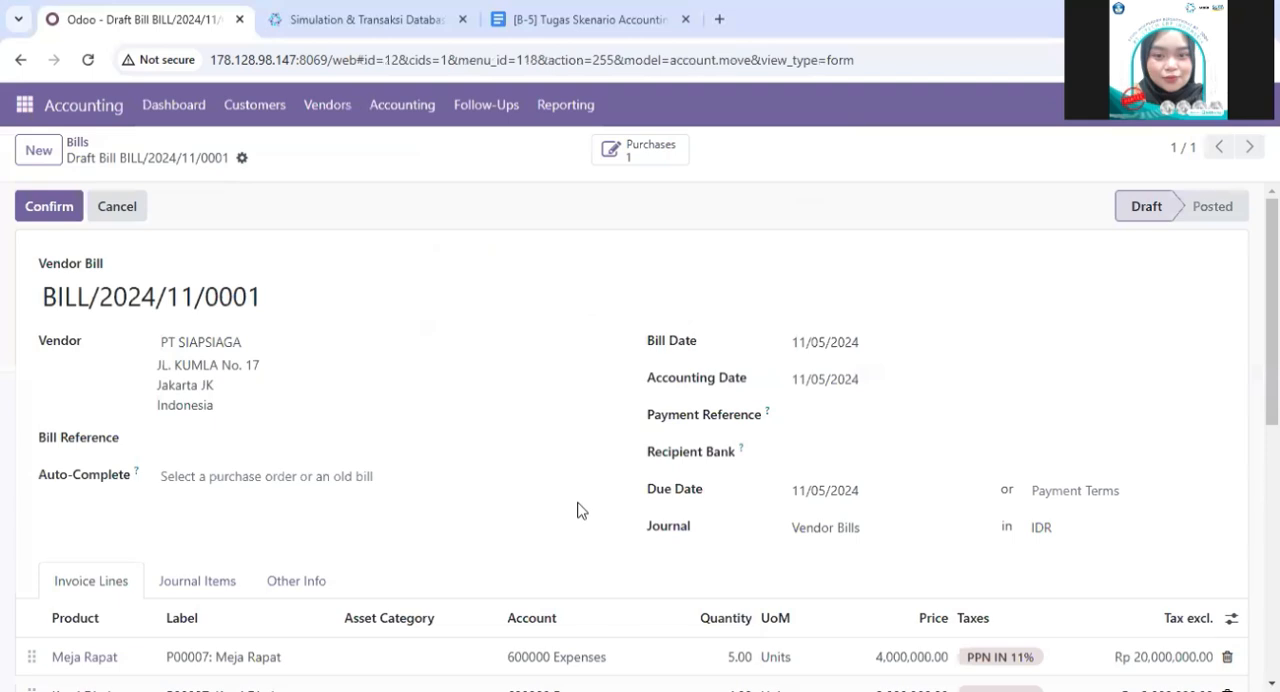
scroll(547, 546, down, 3)
scroll(547, 546, up, 3)
- Confirm vendor bill BILL/2024/11/0001 and look over the posted bill
click(50, 208)
scroll(470, 466, down, 3)
scroll(470, 466, up, 3)
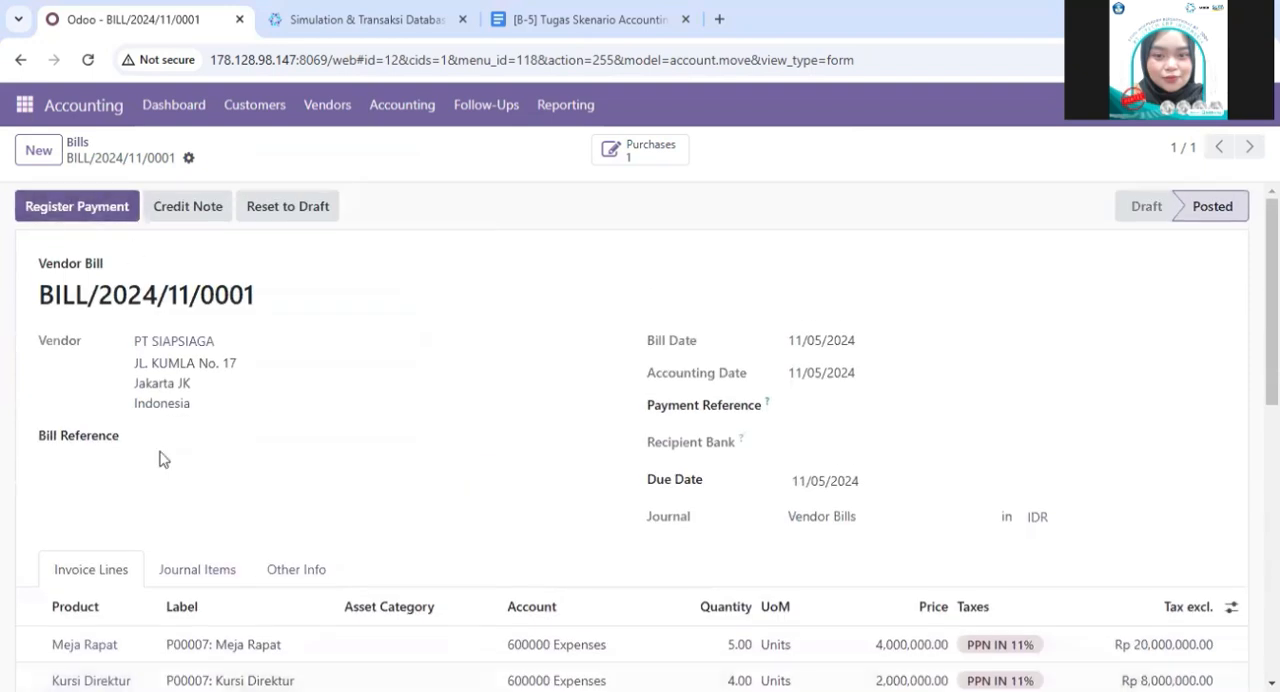
scroll(720, 497, down, 2)
scroll(716, 500, up, 2)
scroll(863, 646, down, 2)
scroll(863, 646, up, 2)
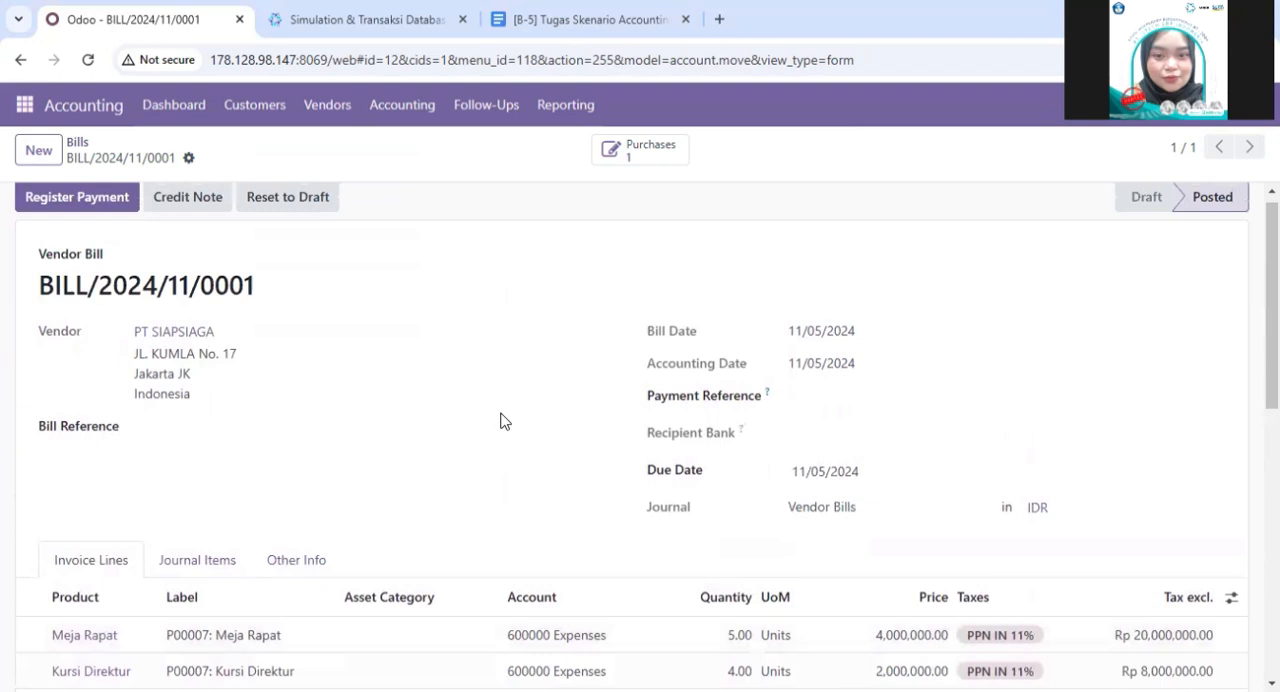
click(24, 105)
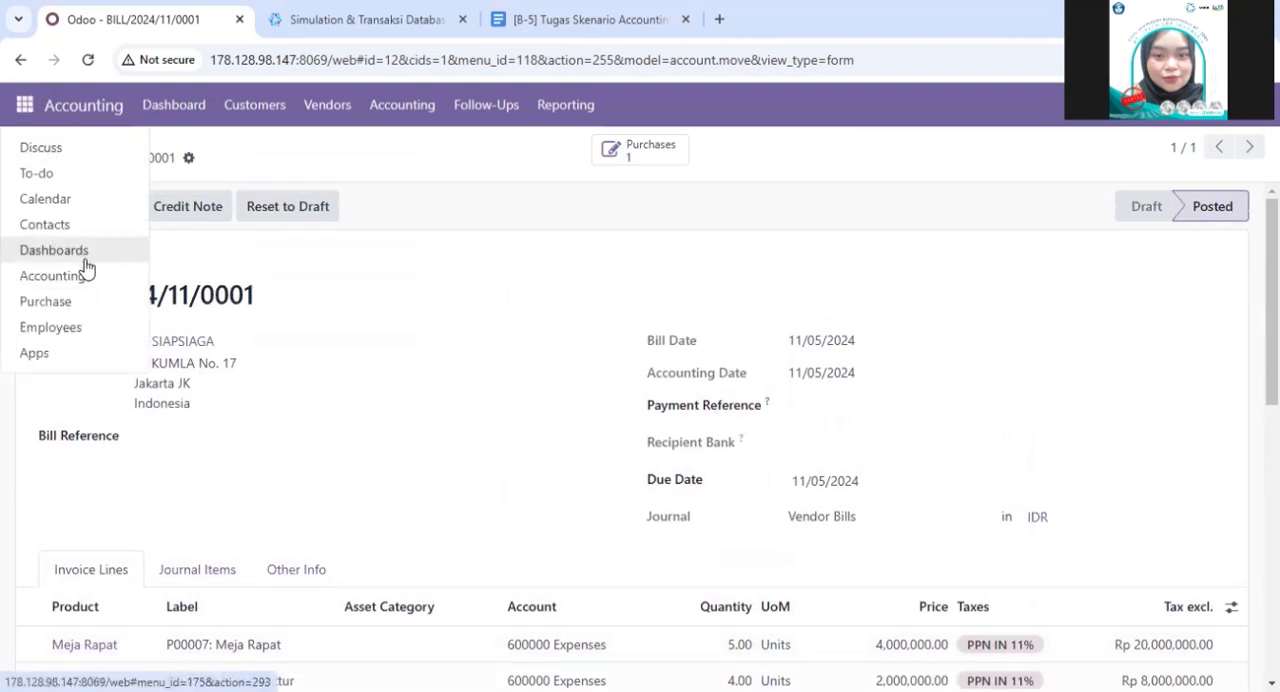
click(401, 396)
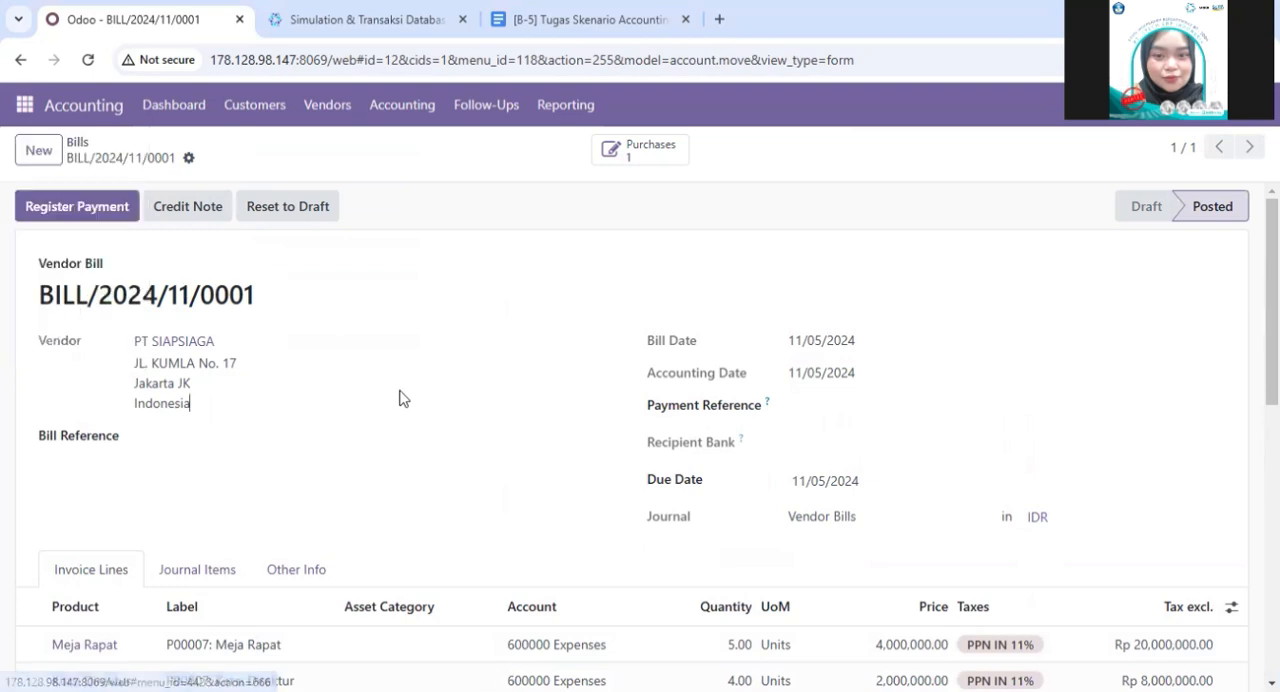
click(32, 152)
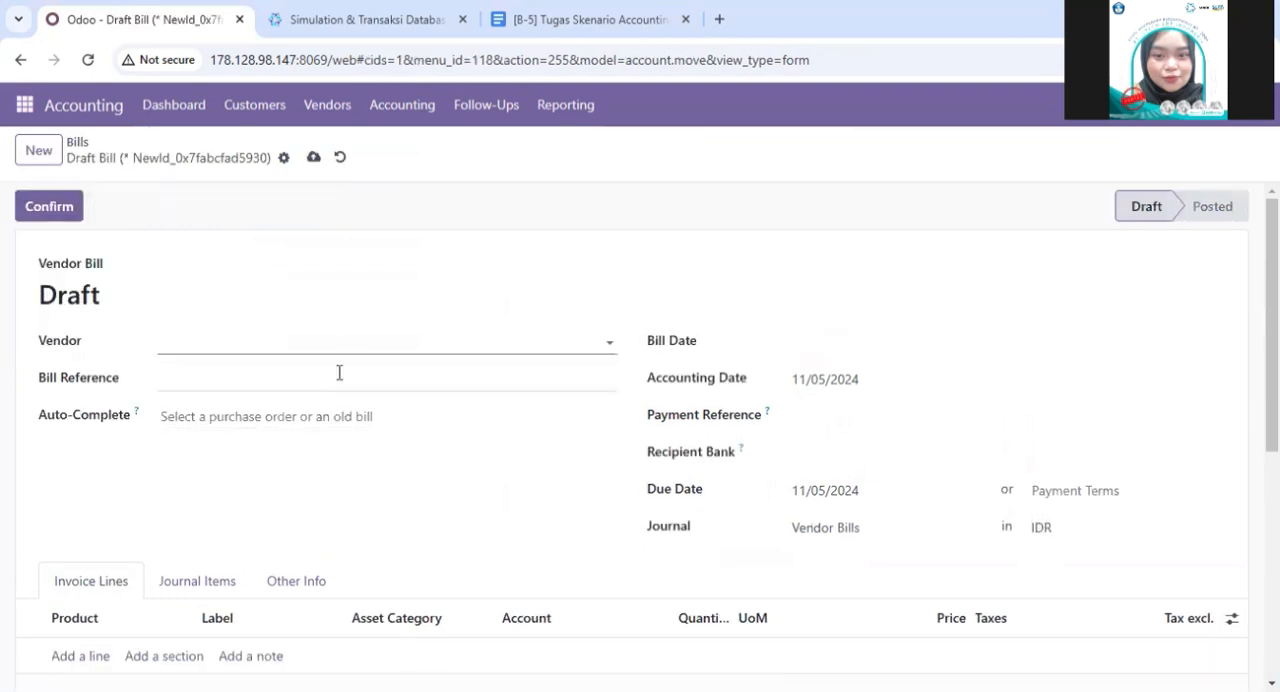
click(28, 68)
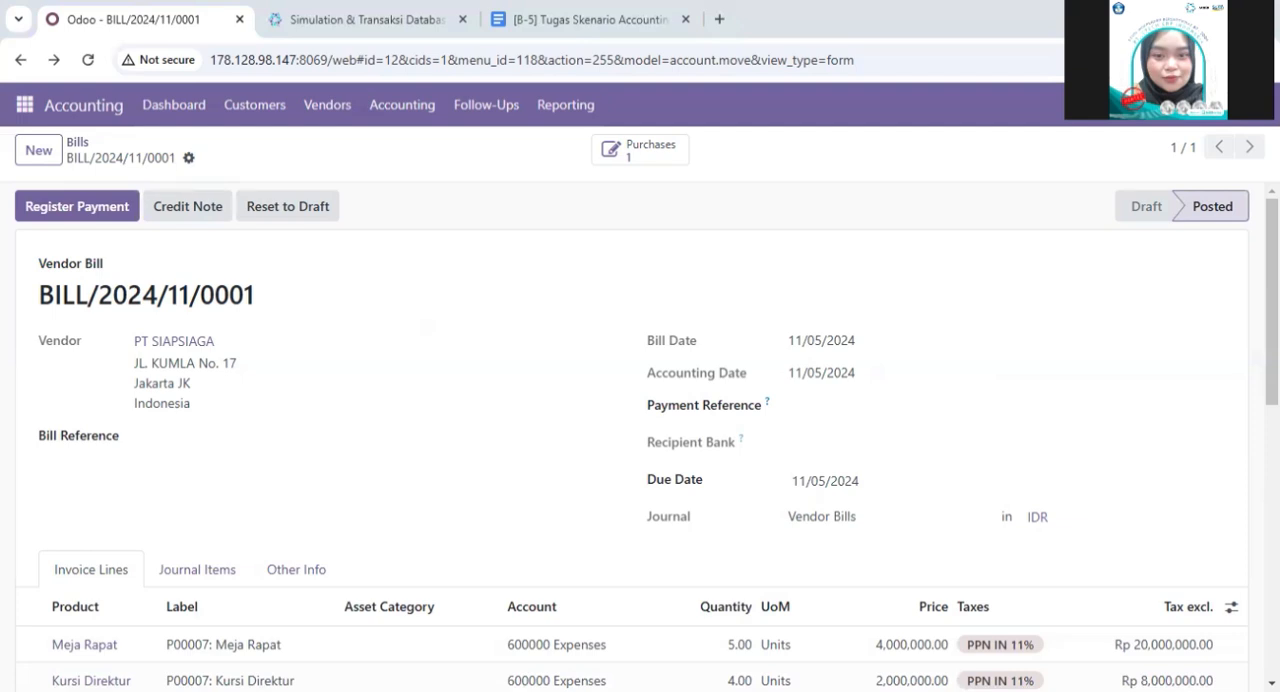
- Draft the acc-10 message "untuk vendor bills dengan kode sudah berhasil dibuat dan bisa dilakukan register payment ya staff billing" and clear it
click(35, 117)
click(43, 142)
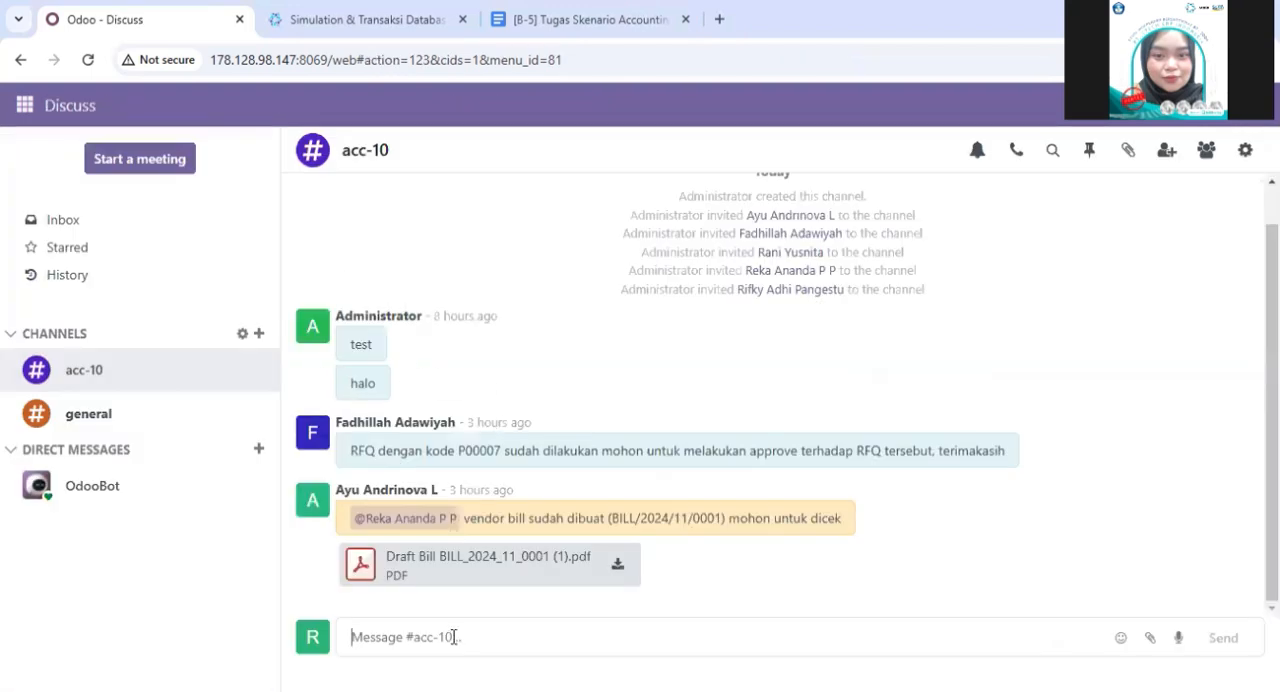
text(untuk vendor bills dengan kode ... sudah berhasil dibuat dan bisa dilakukan register payment ya staff billing)
click(545, 637)
key(Delete)
key(BackSpace)
key(BackSpace)
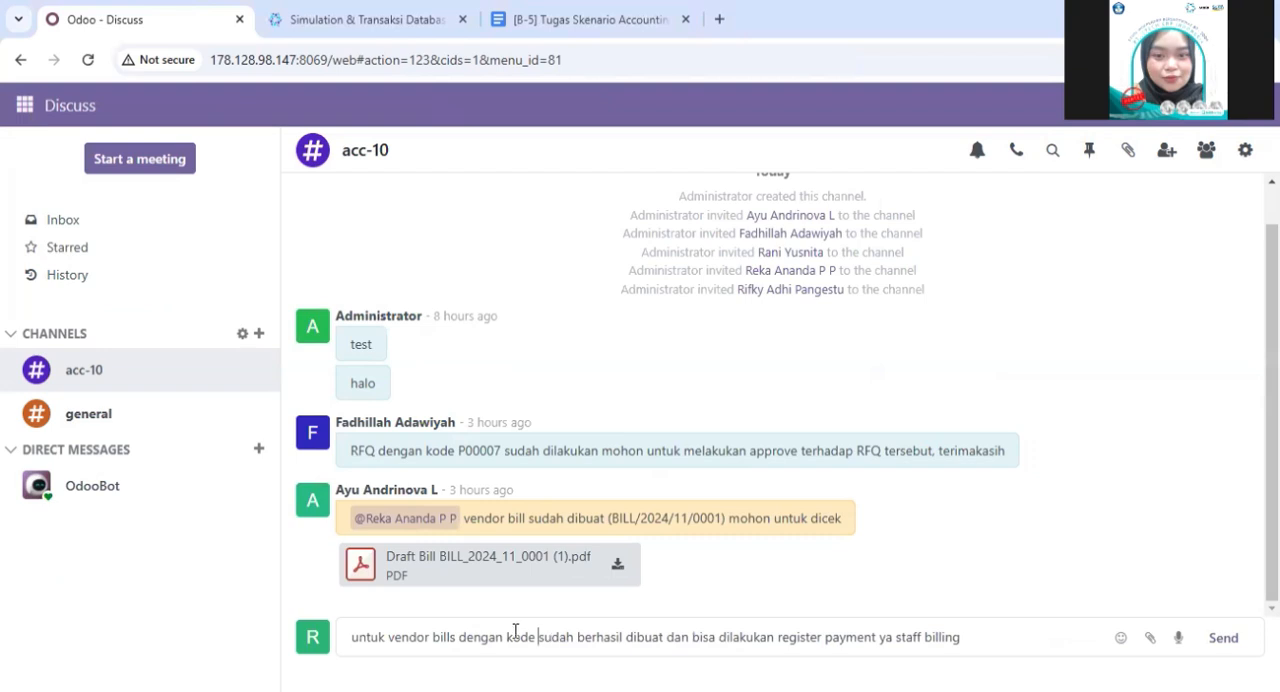
key(ctrl+a)
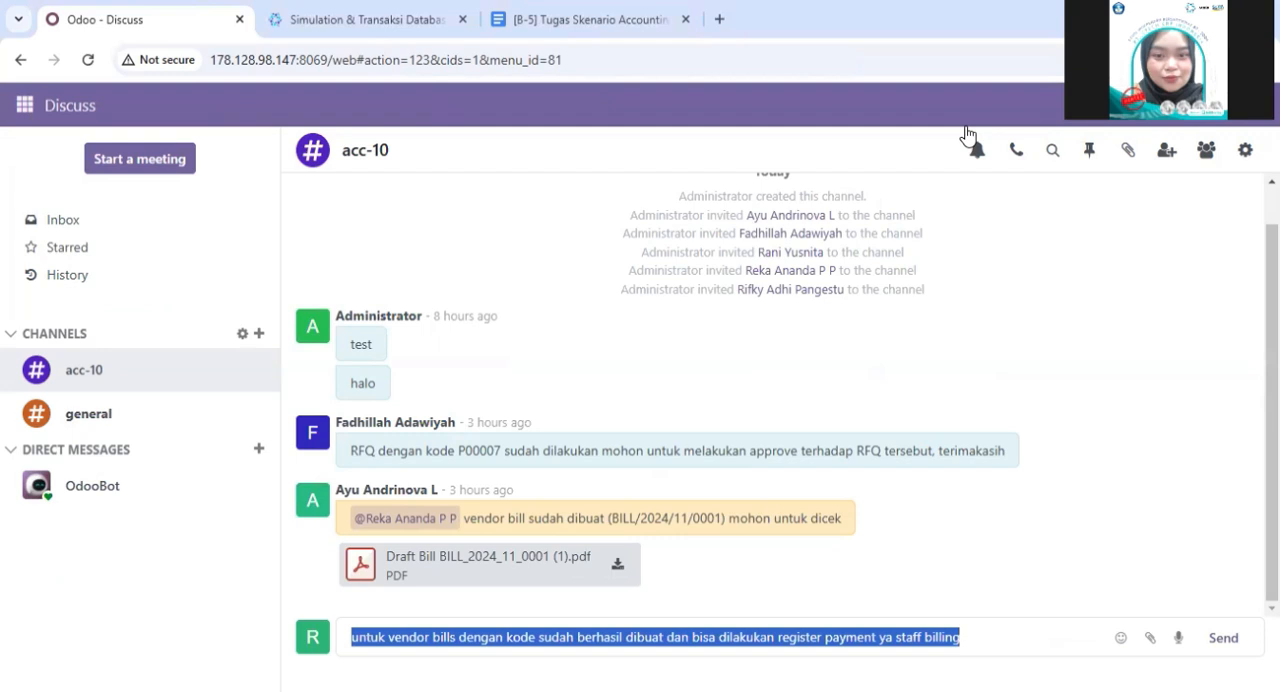
click(975, 627)
key(ctrl+a)
key(BackSpace)
- Log out and log in to the o17-MSIB-7-Kelompok-9 database with a saved account's login and password
click(1250, 105)
click(1186, 290)
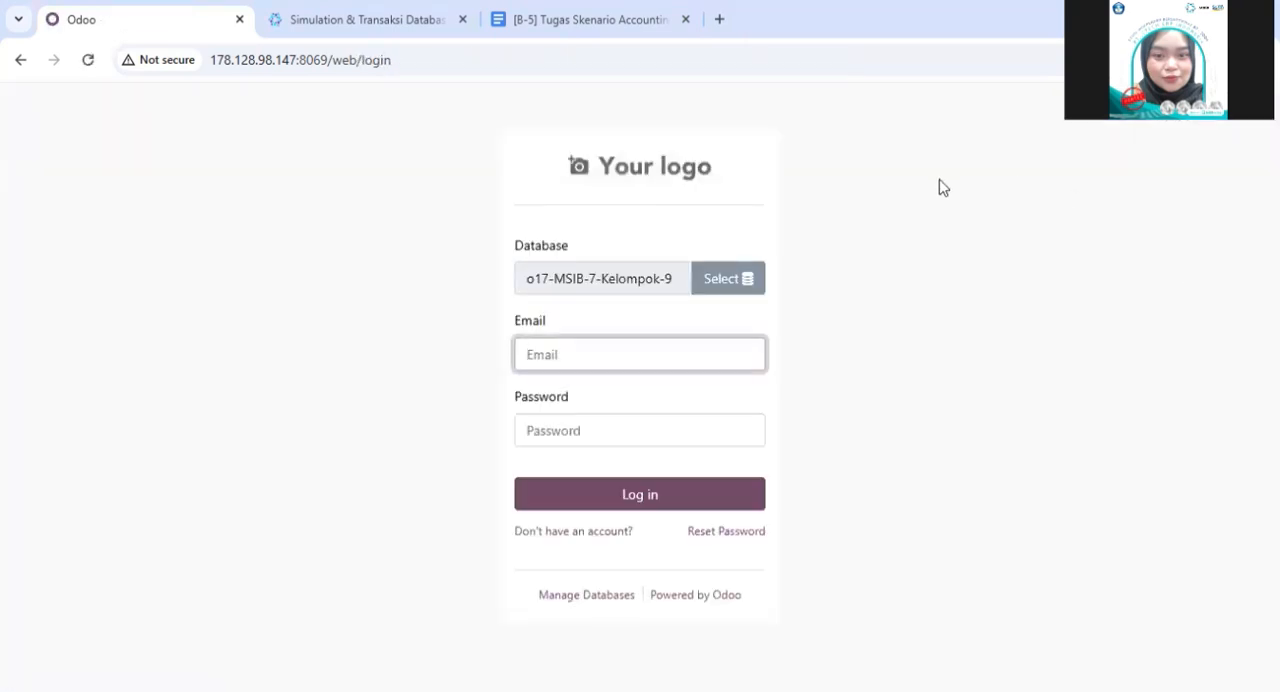
click(651, 352)
click(645, 411)
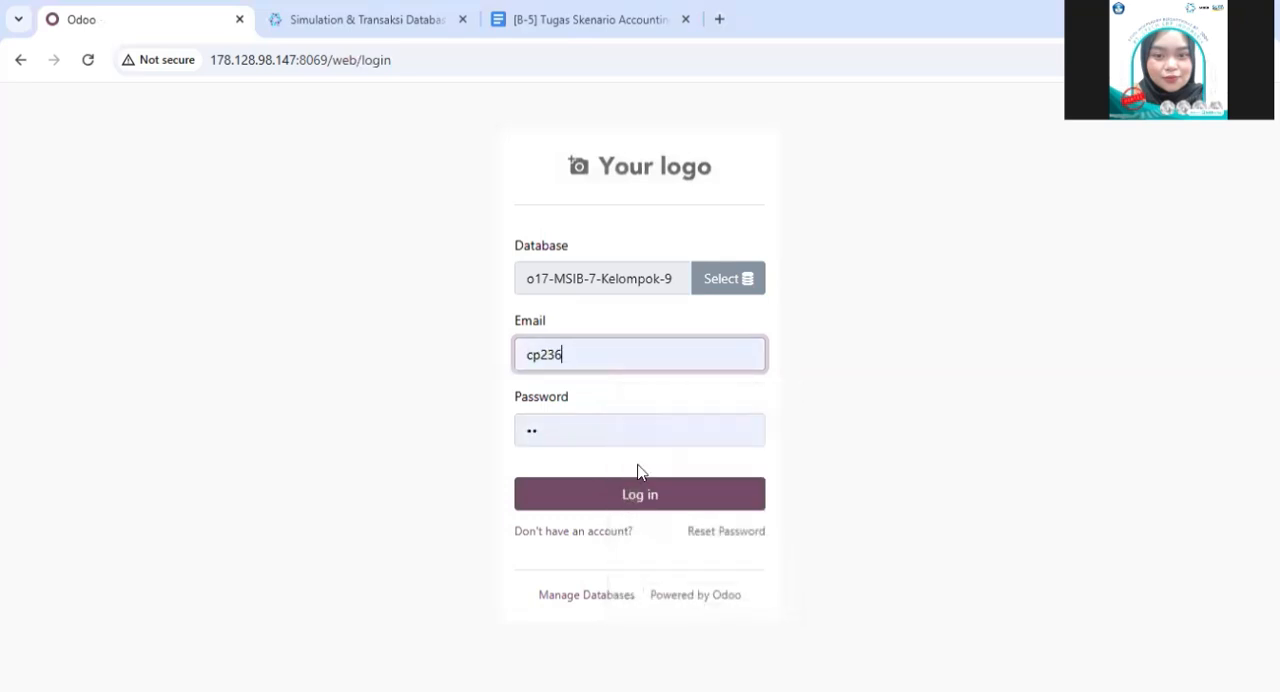
click(632, 502)
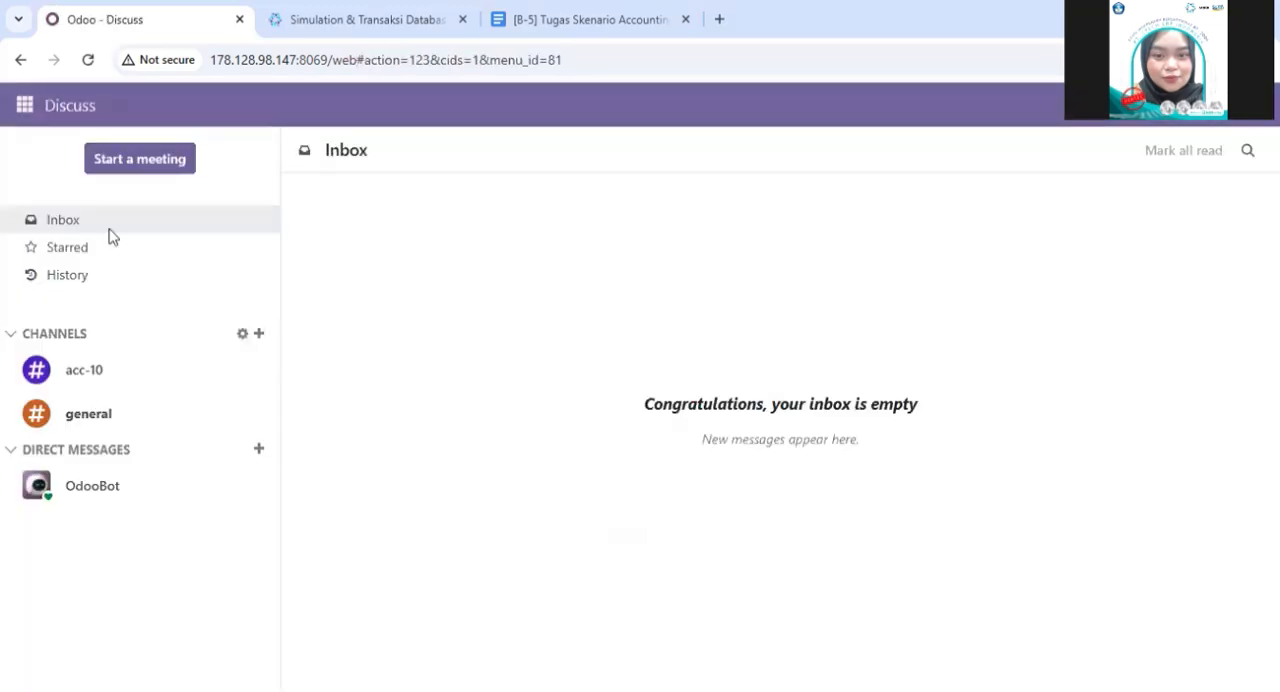
- Draft "untuk vendor bills dengan kode sudah berhasil dibuat dan bisa dilakukan register payment ya staff billing" in the acc-10 channel, removing the pasted ellipsis
click(89, 371)
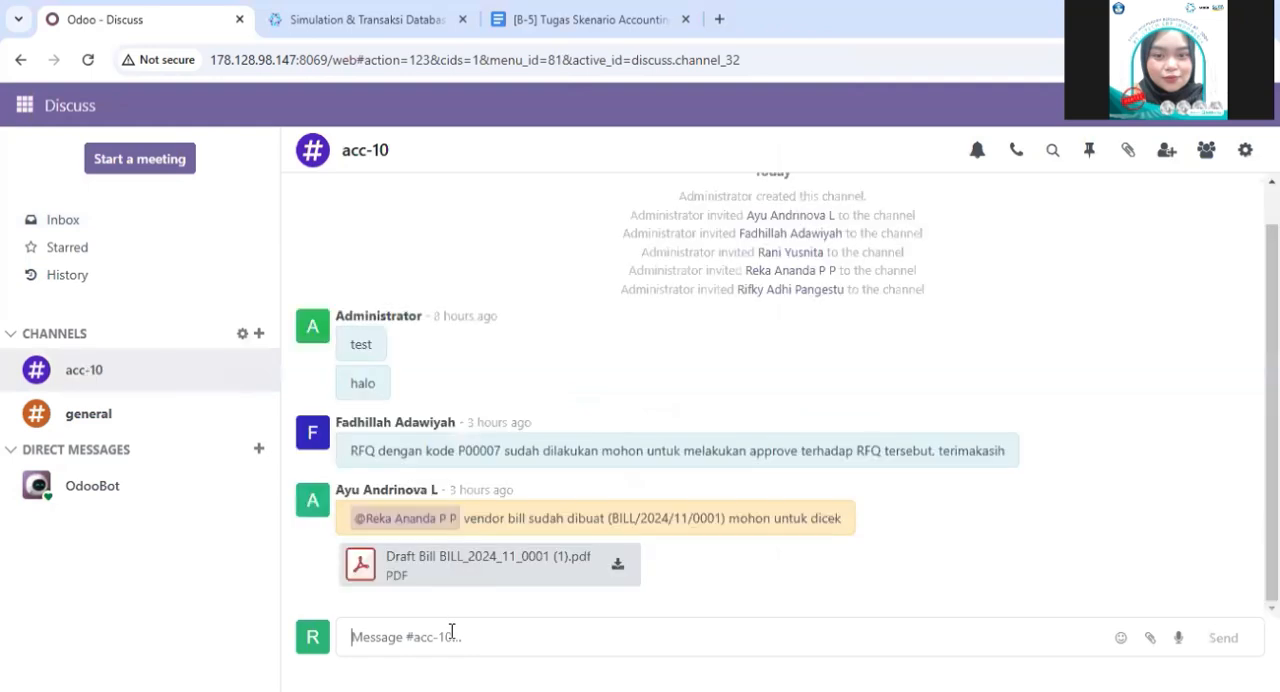
click(25, 104)
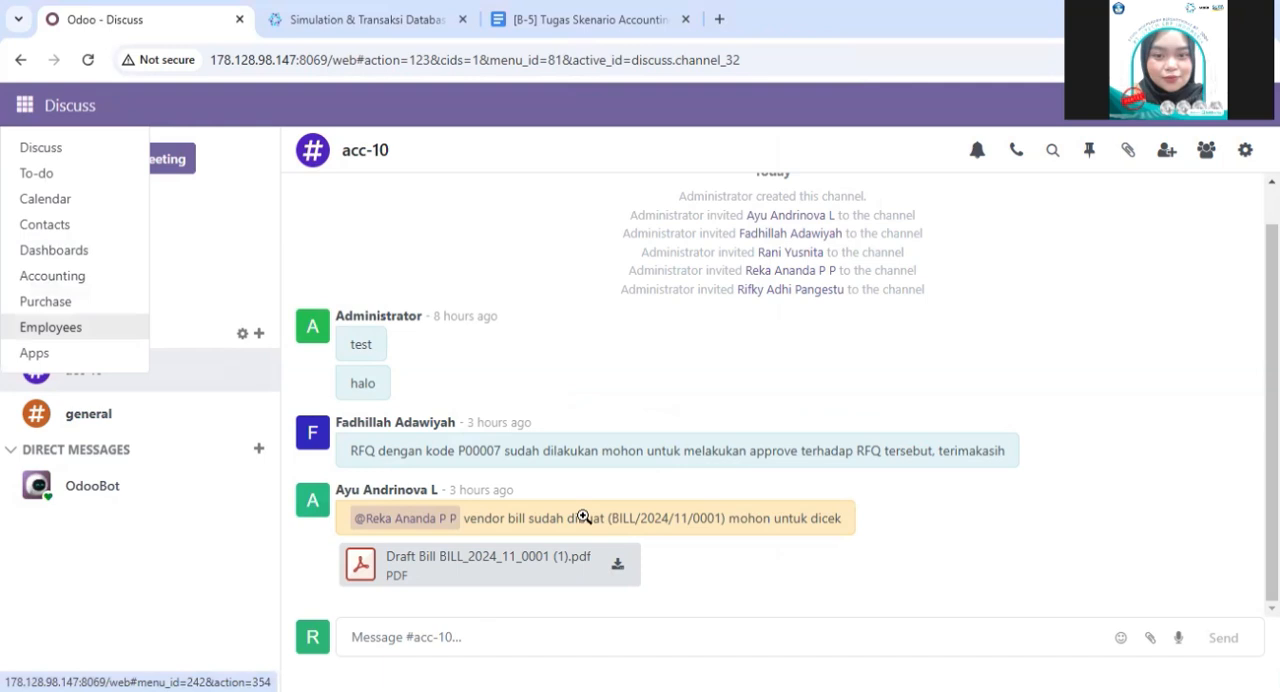
click(445, 631)
text(untuk vendor bills dengan kode ... sudah berhasil dibuat dan bisa dilakukan register payment ya staff billing)
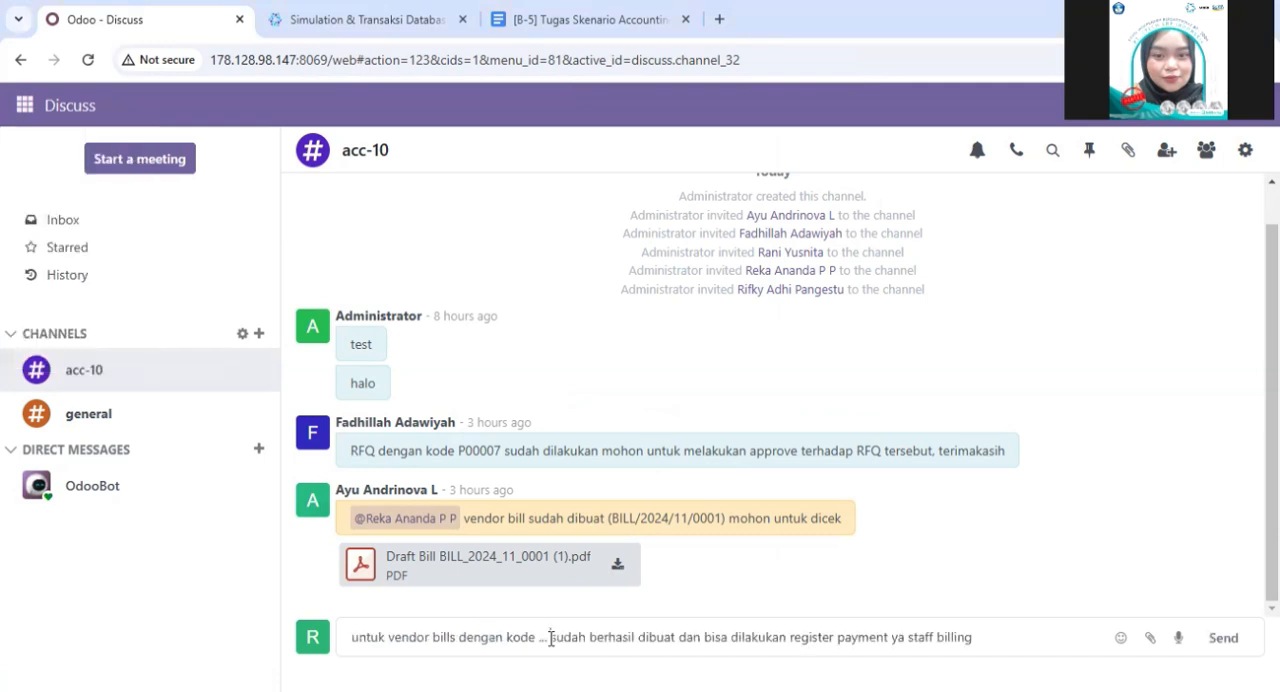
key(BackSpace)
key(BackSpace)
key(BackSpace)
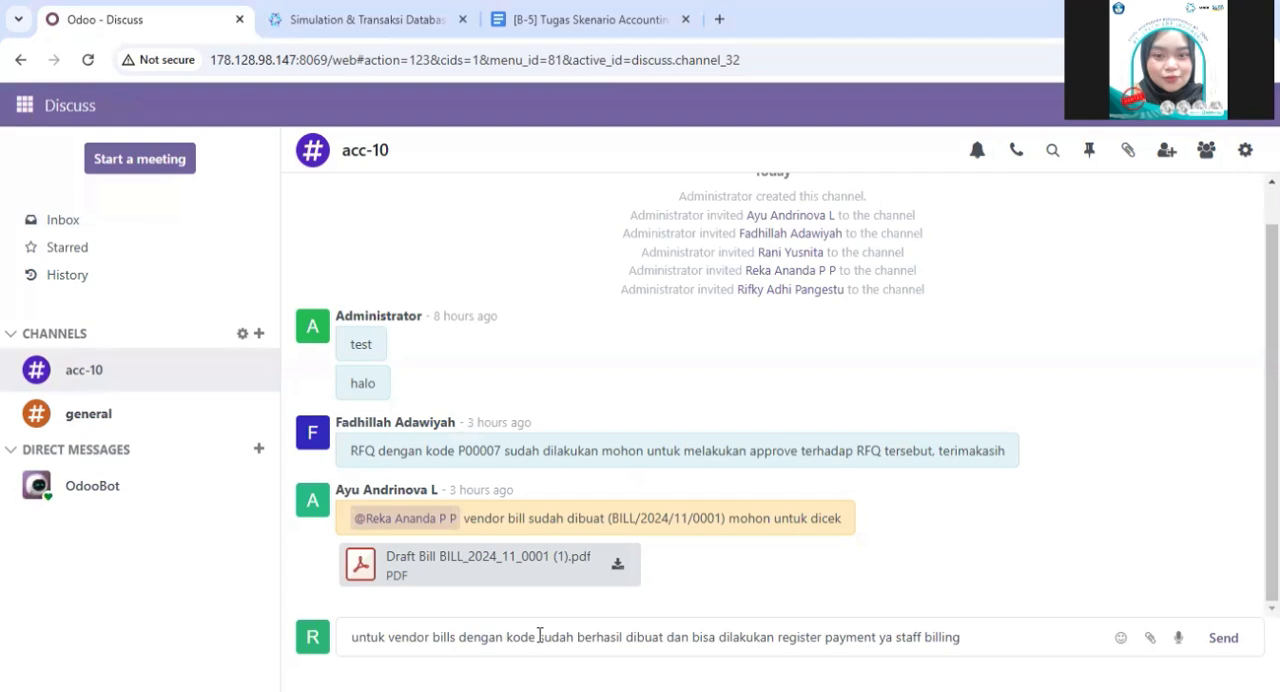
- Go to Accounting and list the vendor bills
click(24, 104)
click(54, 275)
click(327, 110)
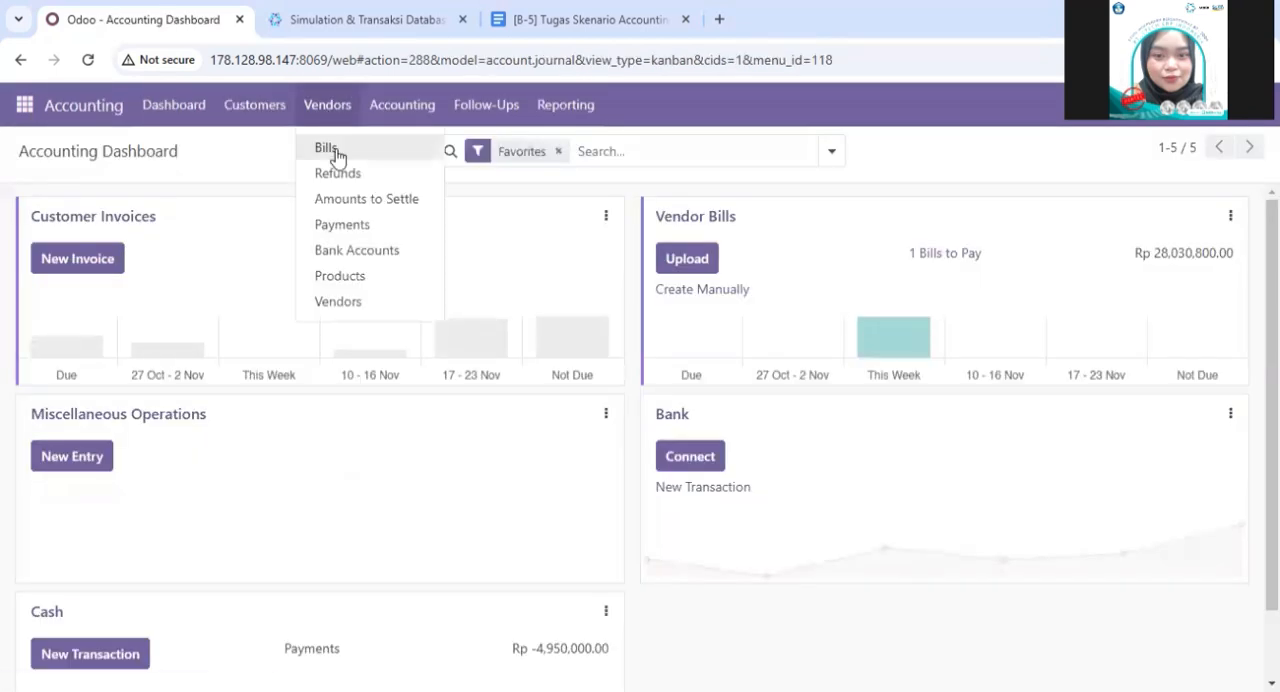
click(335, 151)
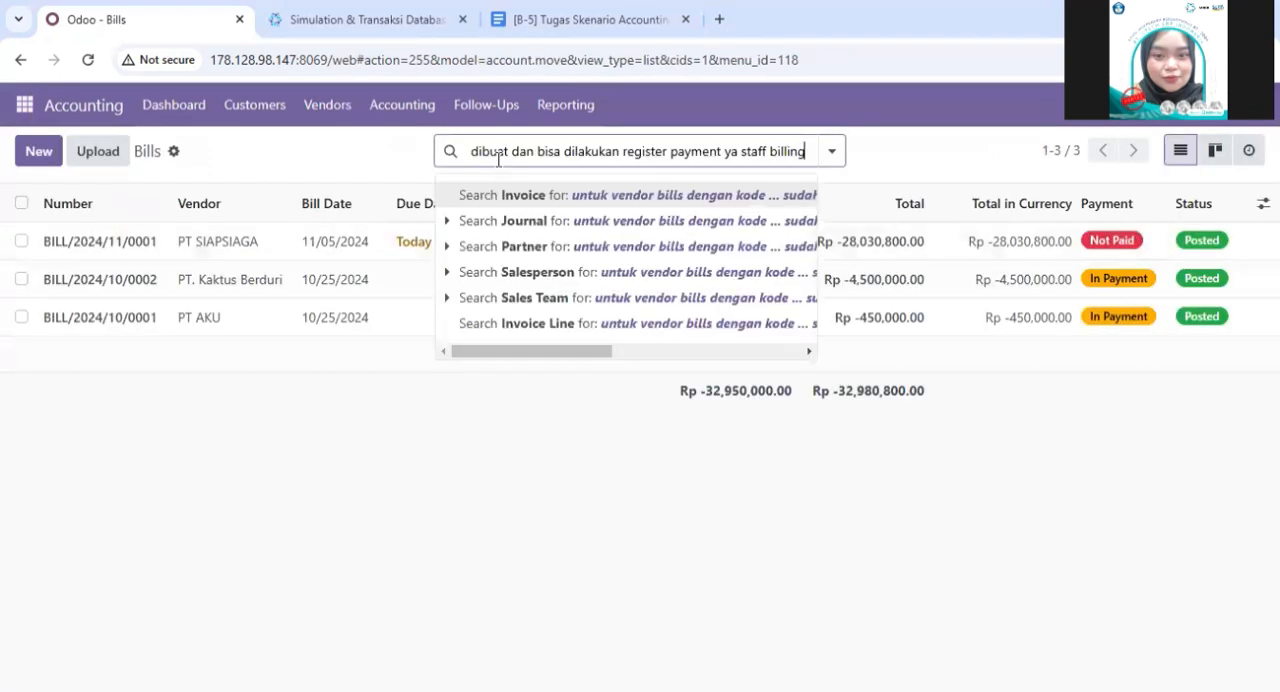
- Clear the wrongly pasted search text, search for BILL/2024/11/0001 and open the PT SIAPSIAGA bill
key(BackSpace)
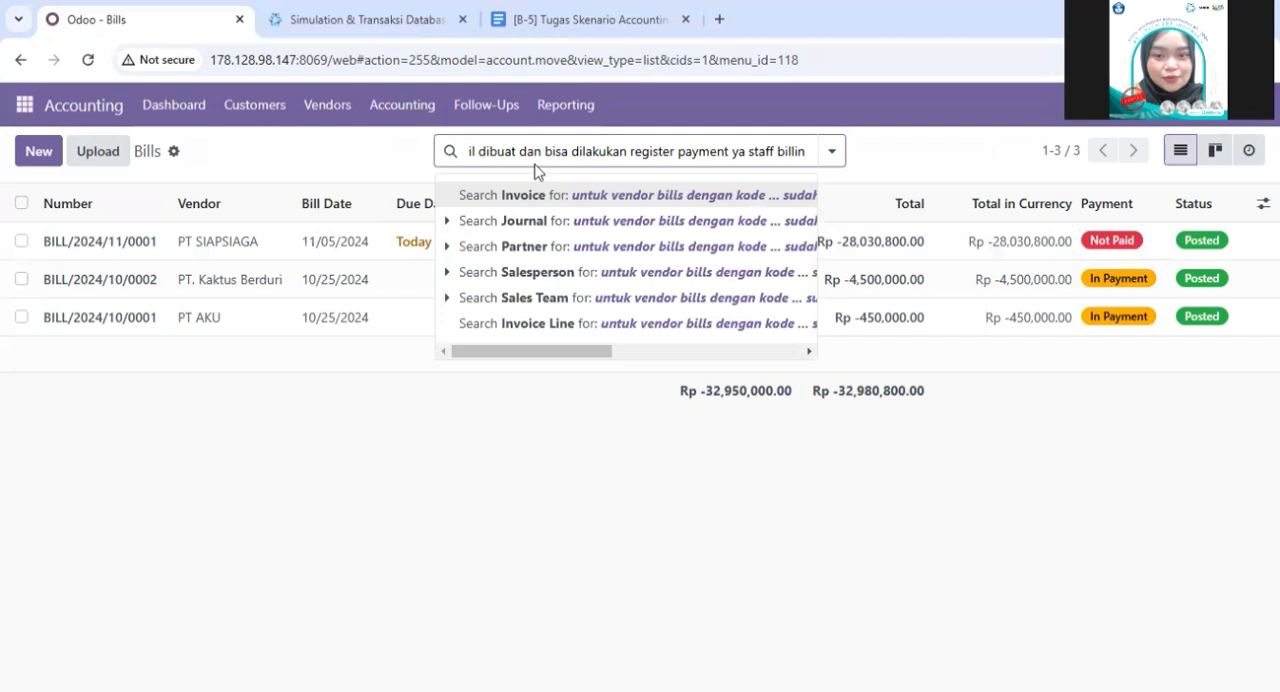
key(BackSpace)
key(BackSpace)
key(BackSpace)
key(BackSpace)
key(BackSpace)
key(BackSpace)
key(BackSpace)
key(BackSpace)
key(BackSpace)
key(BackSpace)
key(BackSpace)
key(BackSpace)
key(BackSpace)
key(BackSpace)
key(BackSpace)
key(BackSpace)
key(BackSpace)
key(BackSpace)
key(BackSpace)
key(BackSpace)
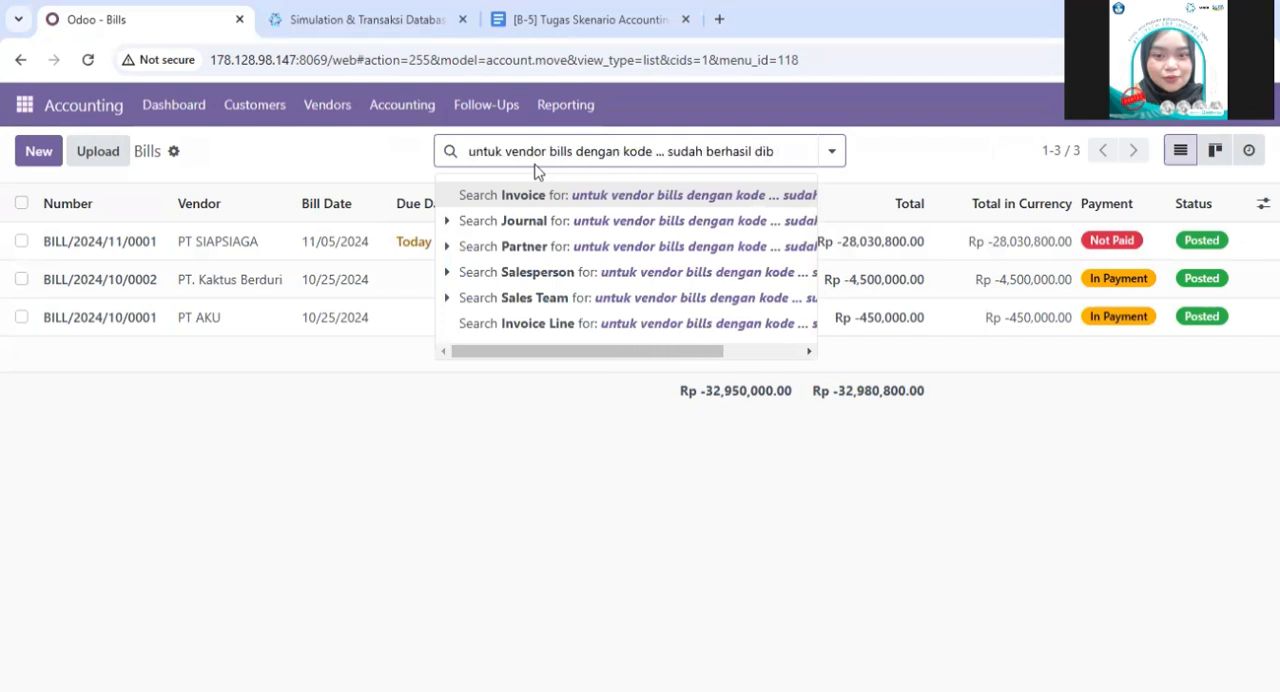
key(BackSpace)
key(BackSpace)
key(BackSpace)
key(BackSpace)
key(BackSpace)
key(BackSpace)
key(BackSpace)
key(BackSpace)
key(BackSpace)
key(BackSpace)
key(BackSpace)
key(BackSpace)
key(BackSpace)
key(BackSpace)
key(BackSpace)
key(BackSpace)
key(BackSpace)
key(BackSpace)
key(BackSpace)
key(BackSpace)
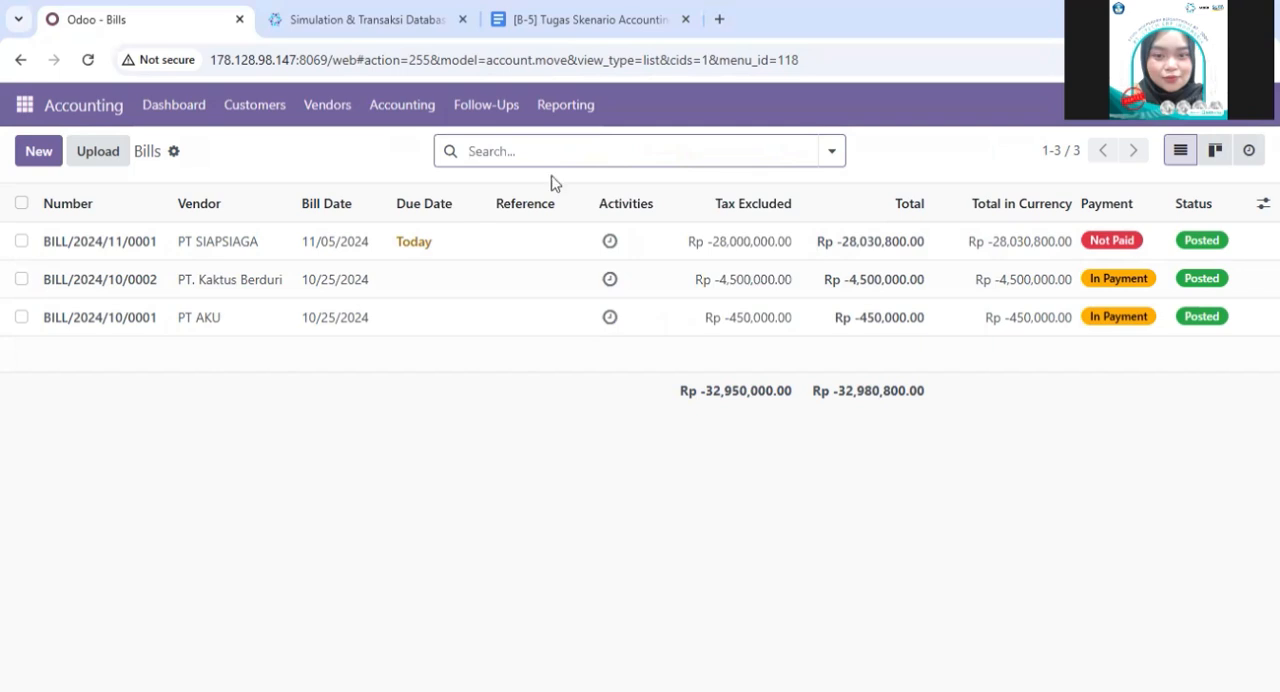
text(BILL/2024/11/0001)
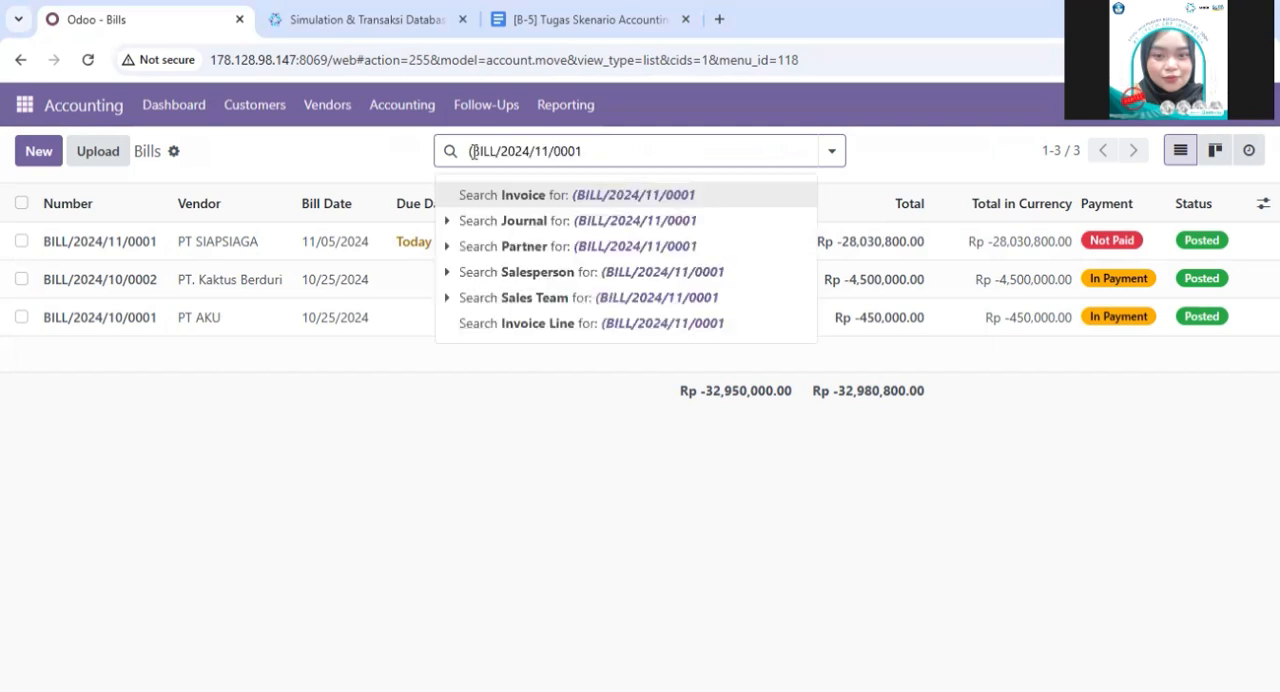
key(Return)
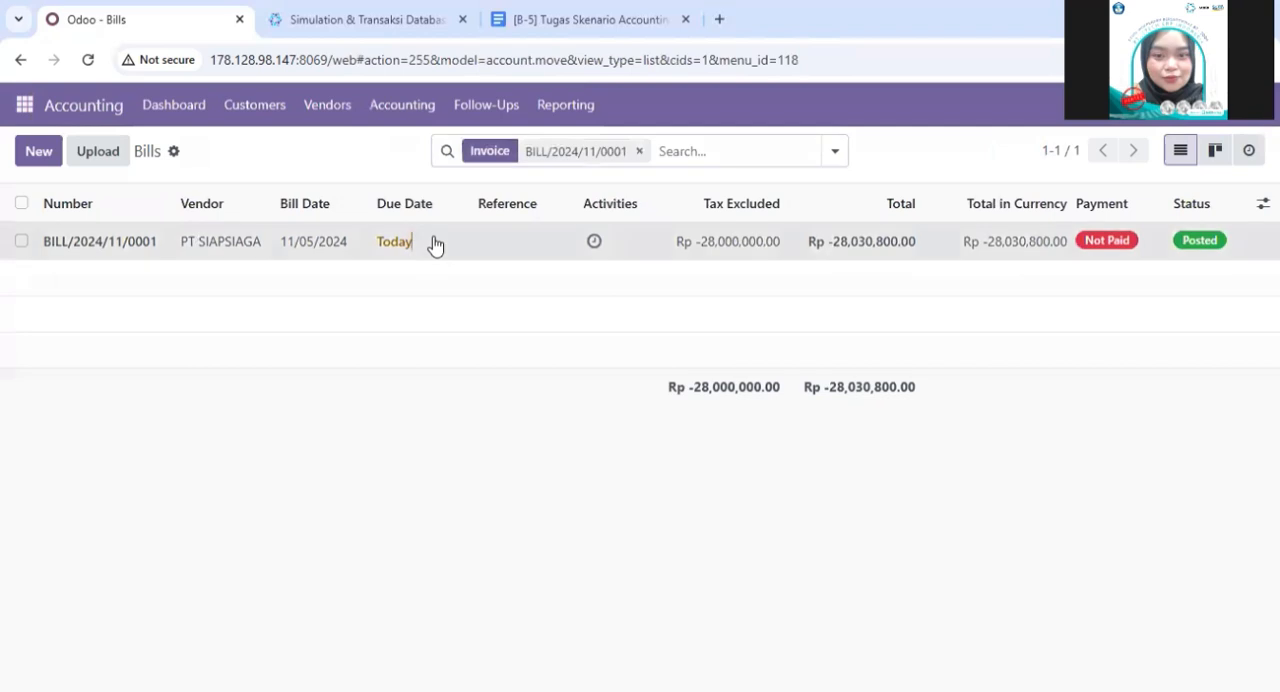
click(428, 254)
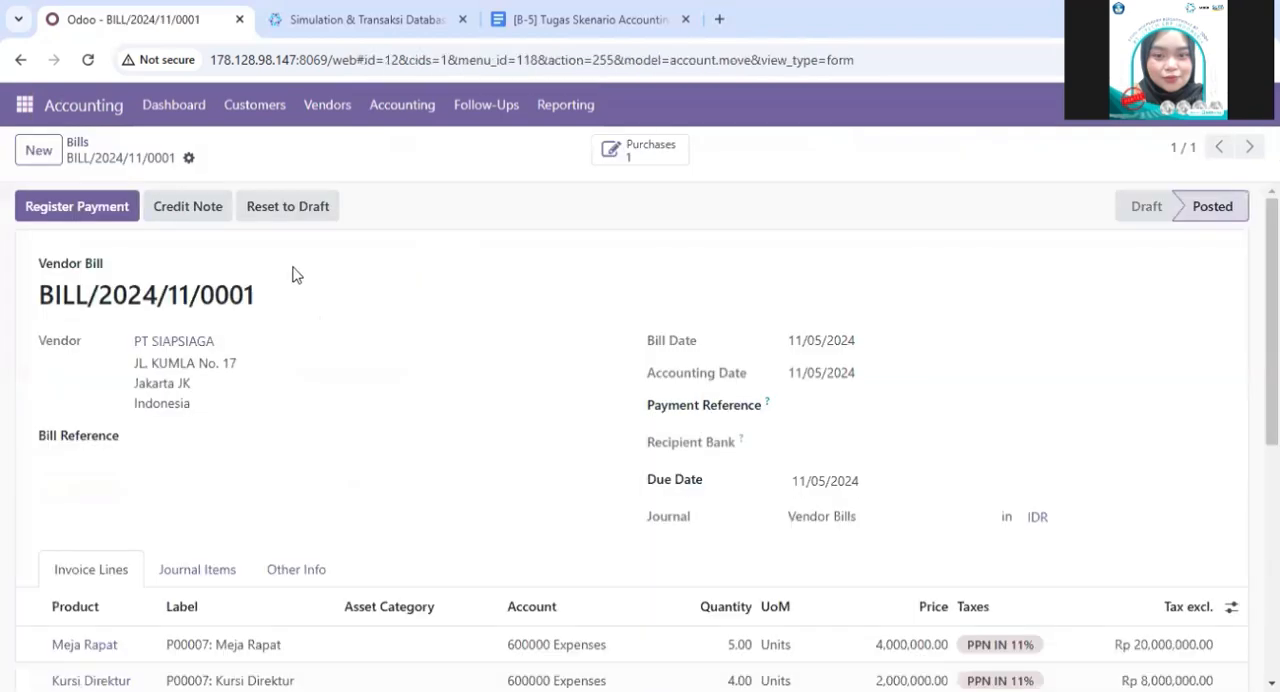
- Copy the bill number BILL/2024/11/0001 and insert it after "kode" in the drafted acc-10 channel message
drag(258, 296, 17, 300)
key(ctrl+c)
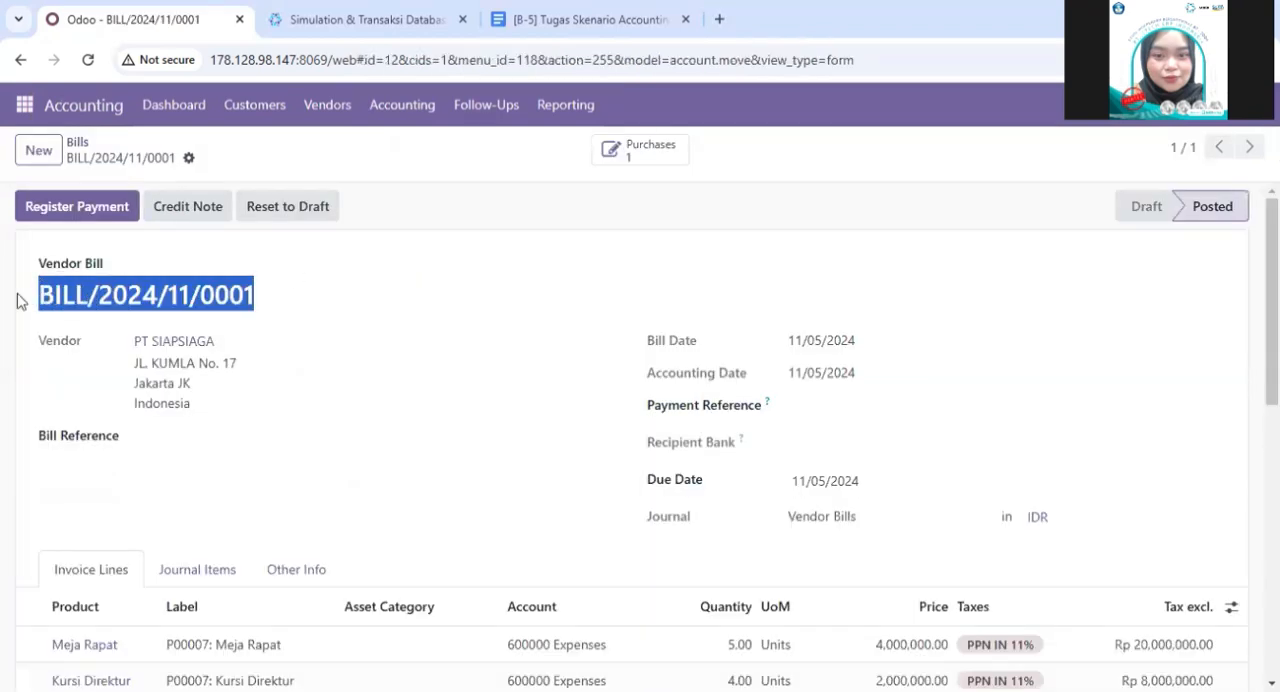
click(24, 104)
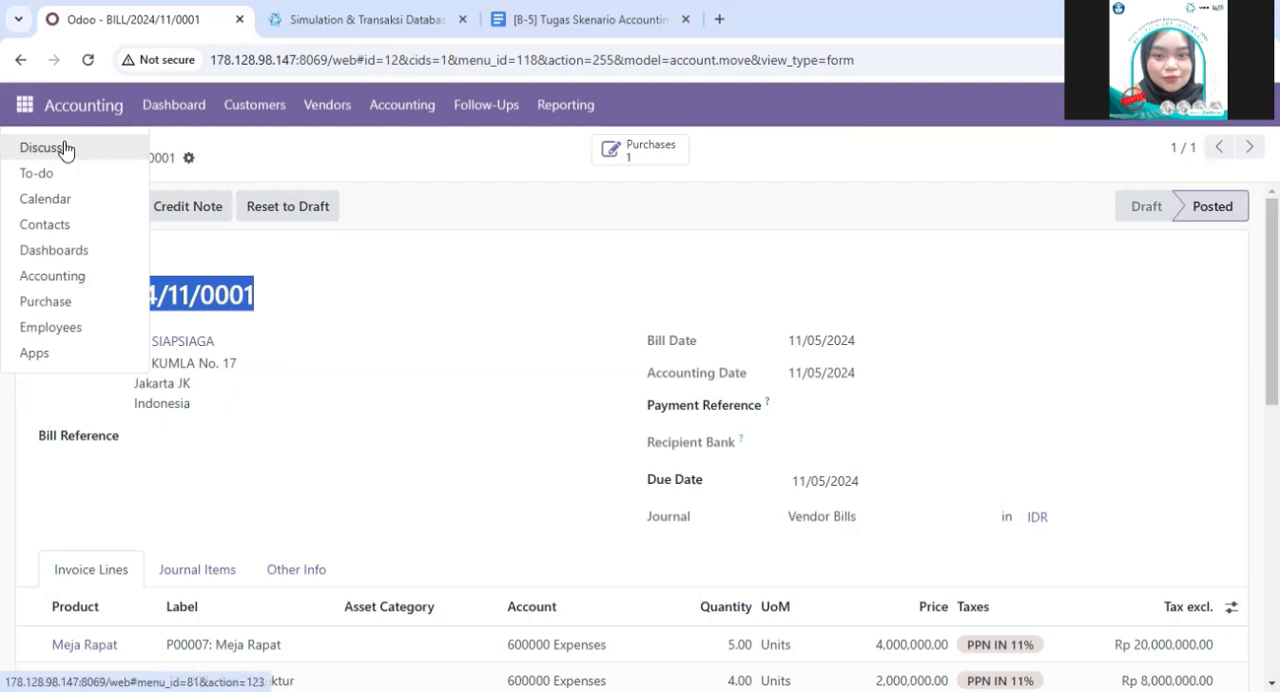
click(64, 148)
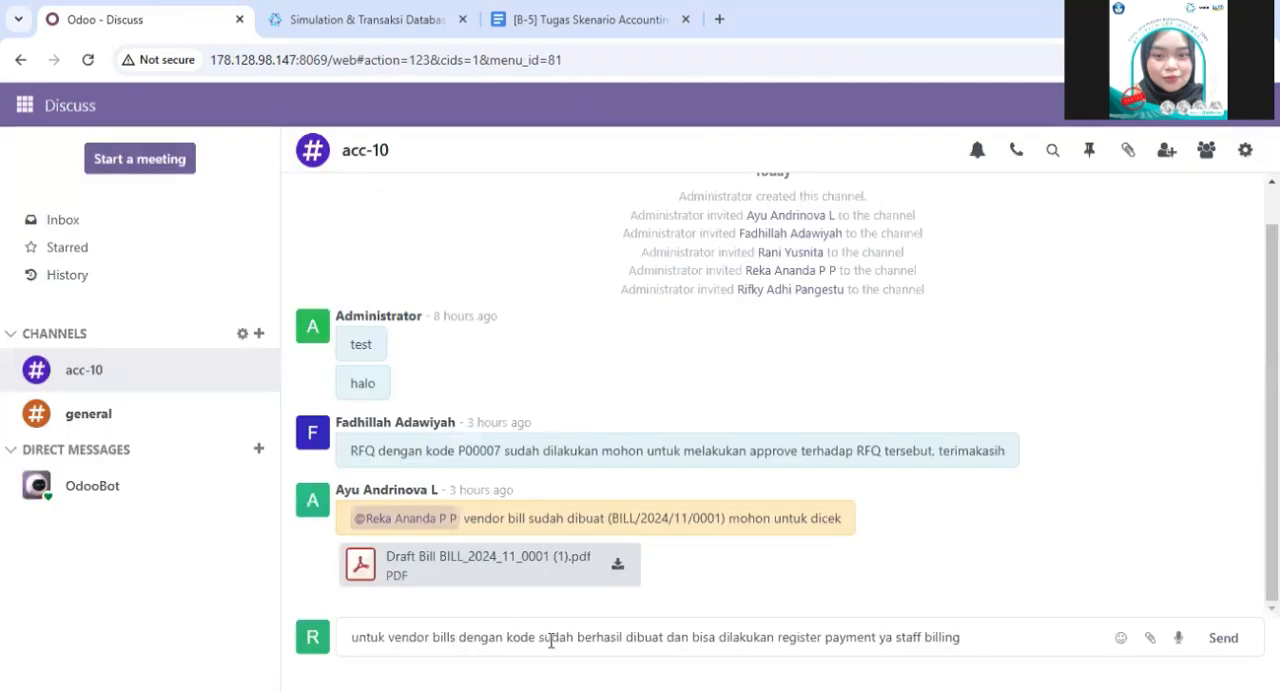
key(ctrl+v)
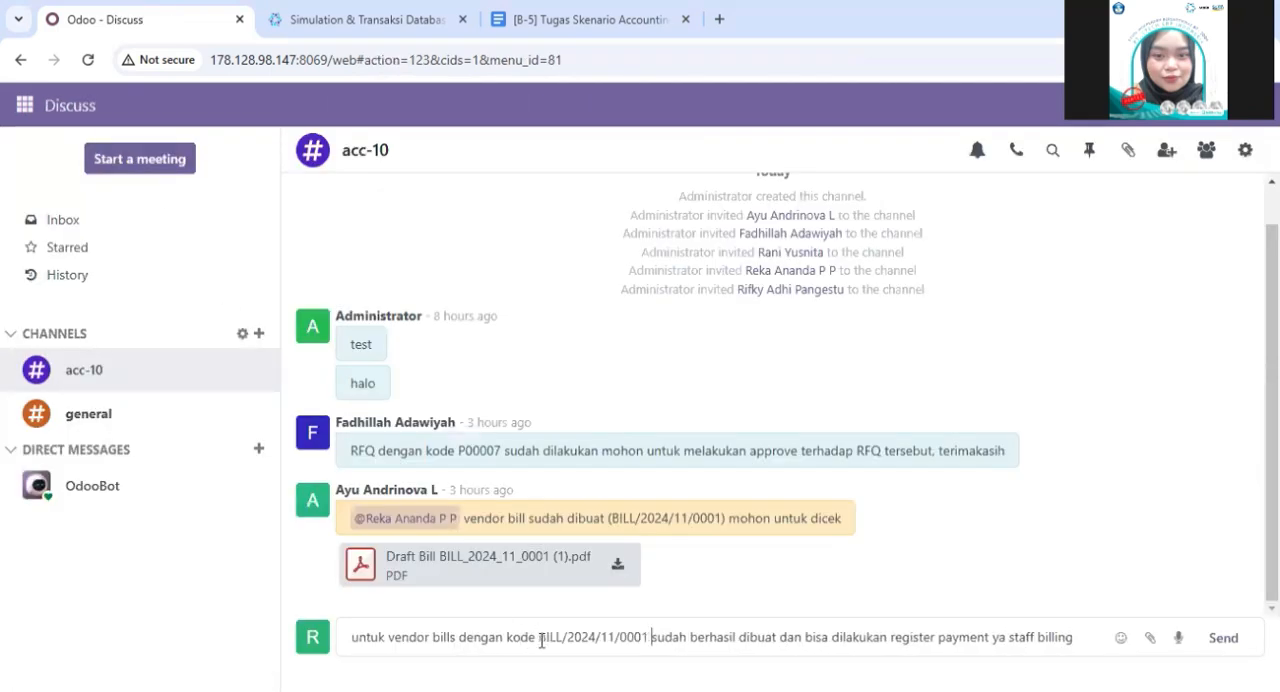
- Mention the billing staff member at the end of the message, replacing the wrongly picked colleague, and send it to acc-10
text(@)
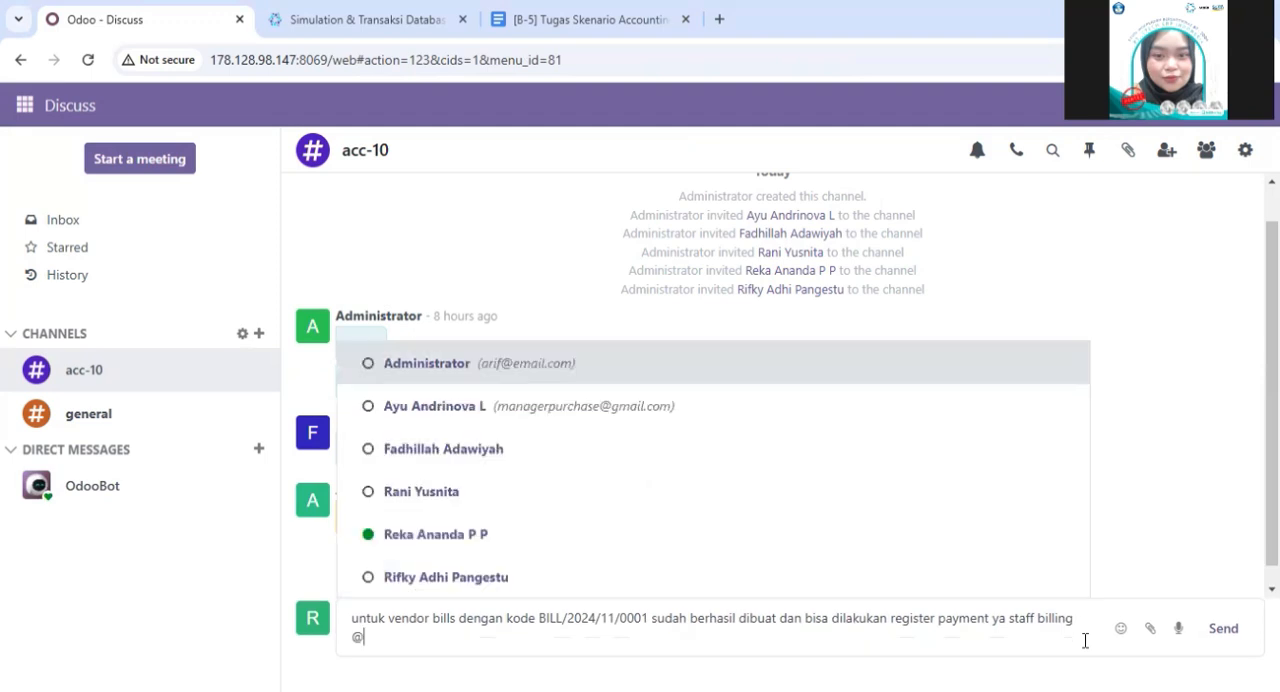
click(903, 594)
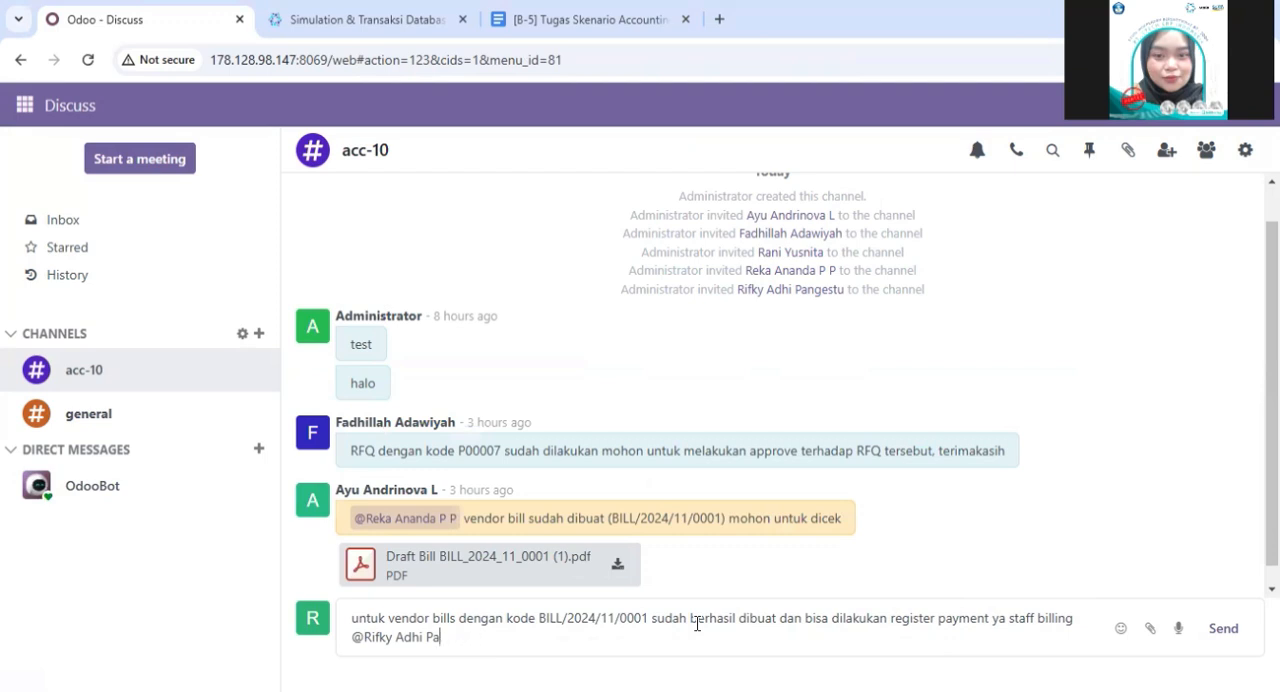
key(BackSpace)
key(BackSpace)
key(BackSpace)
key(BackSpace)
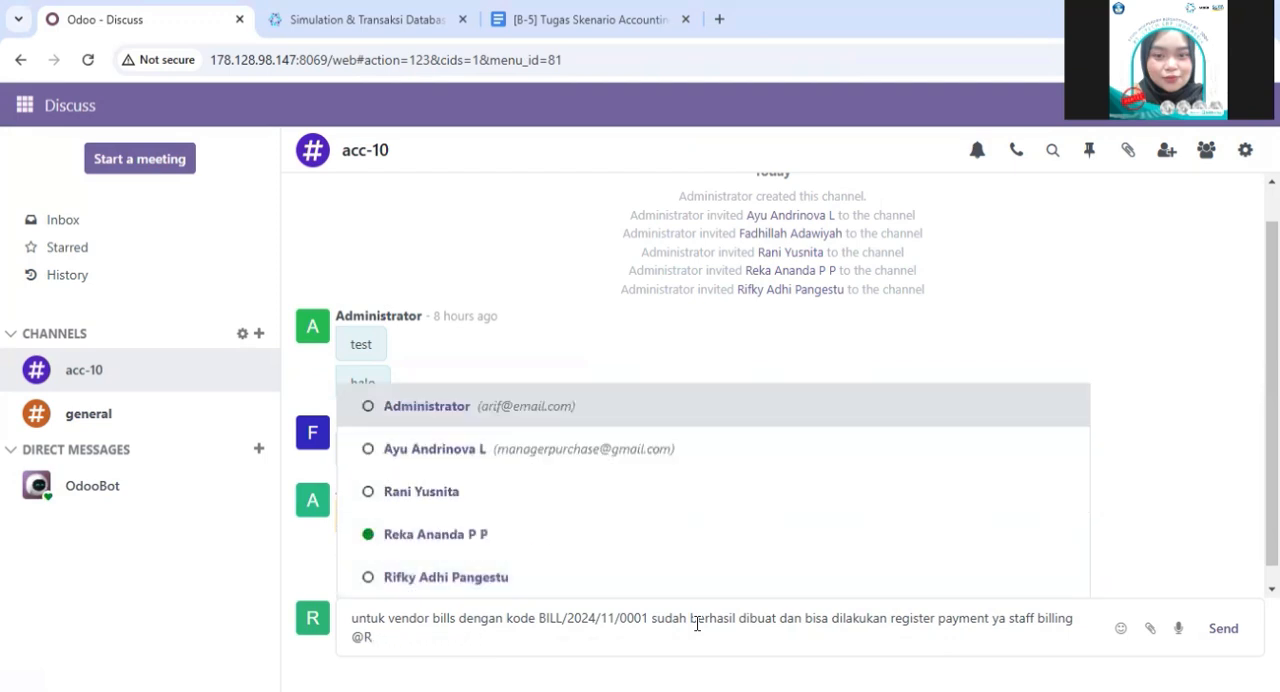
click(521, 507)
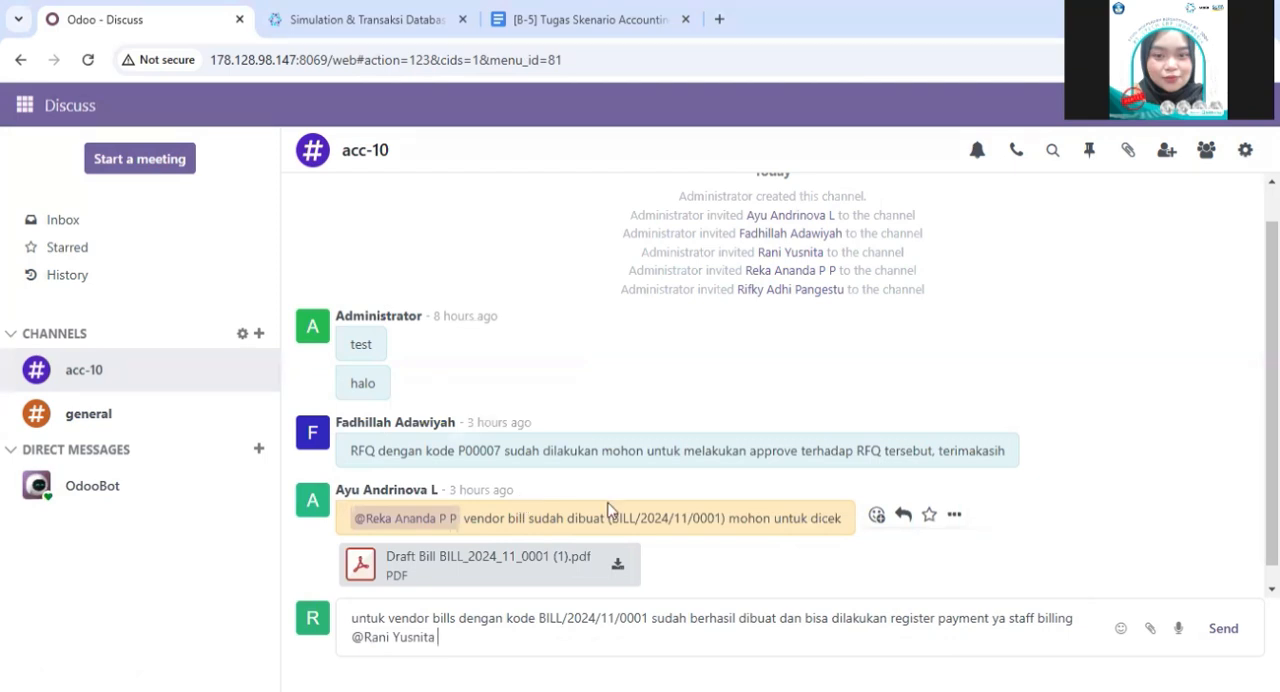
click(1222, 629)
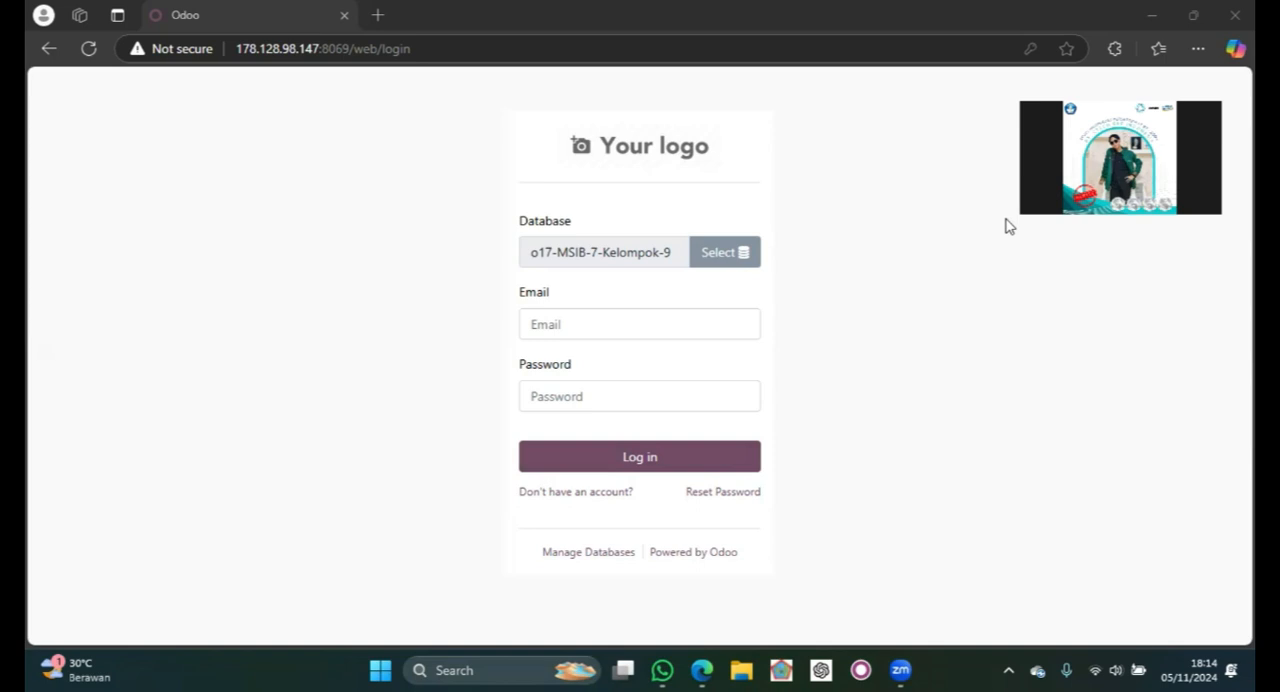
- Log in to the o17-MSIB-7-Kelompok-9 database with the billing staff's login and password and open the acc-10 channel
click(633, 314)
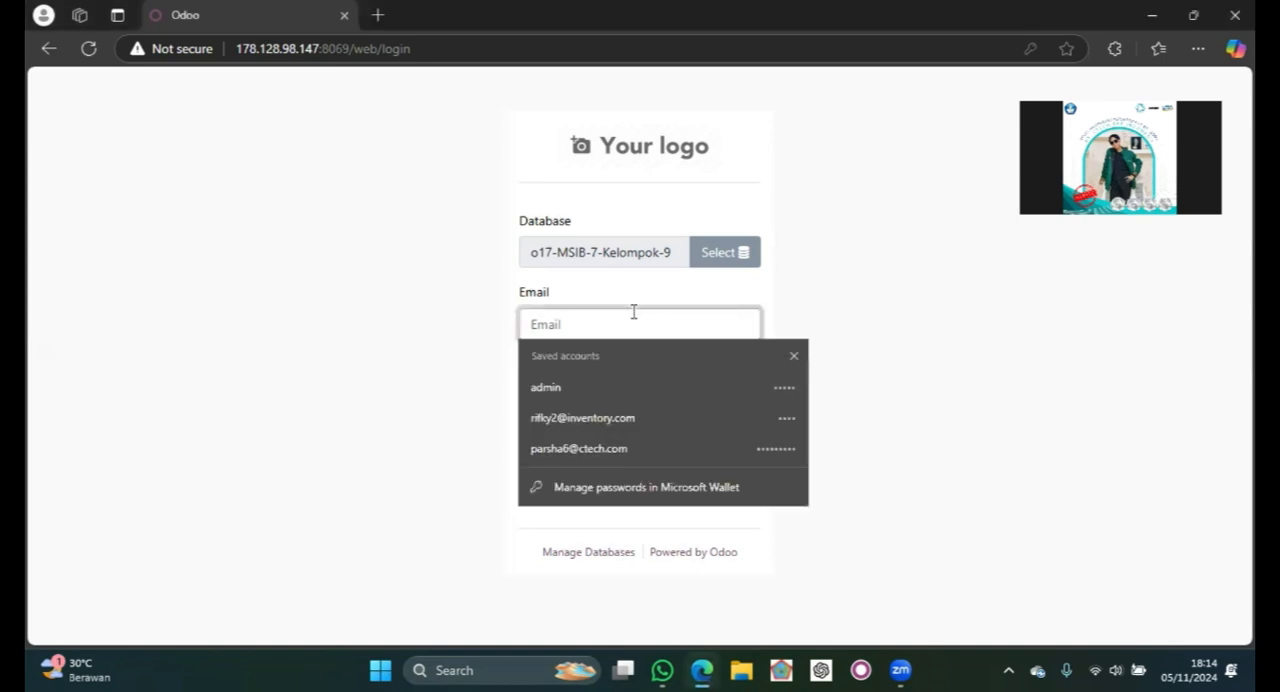
text(cp239)
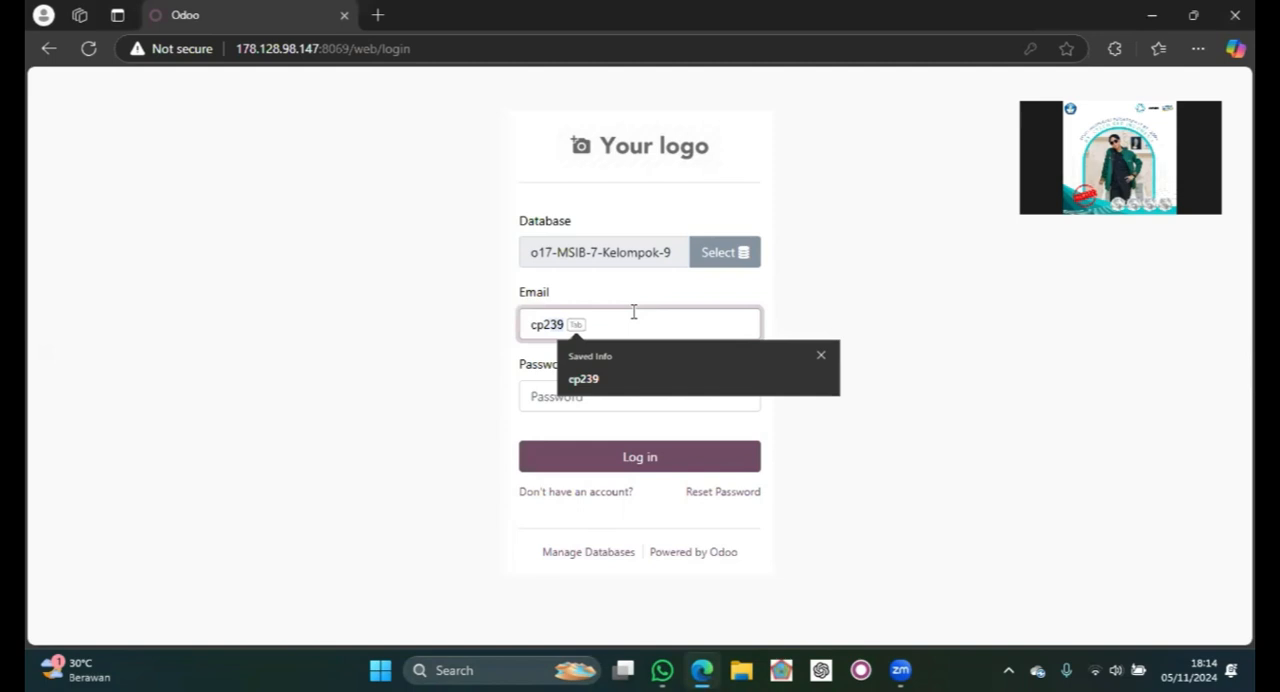
key(Tab)
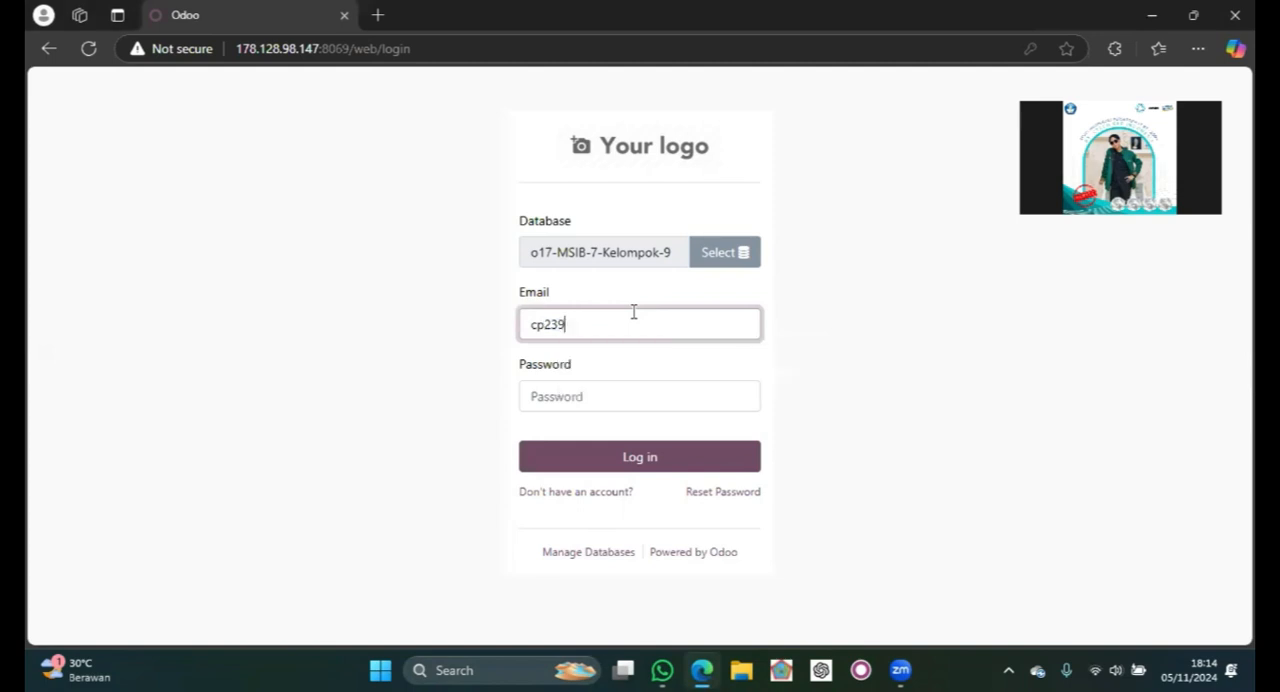
click(599, 395)
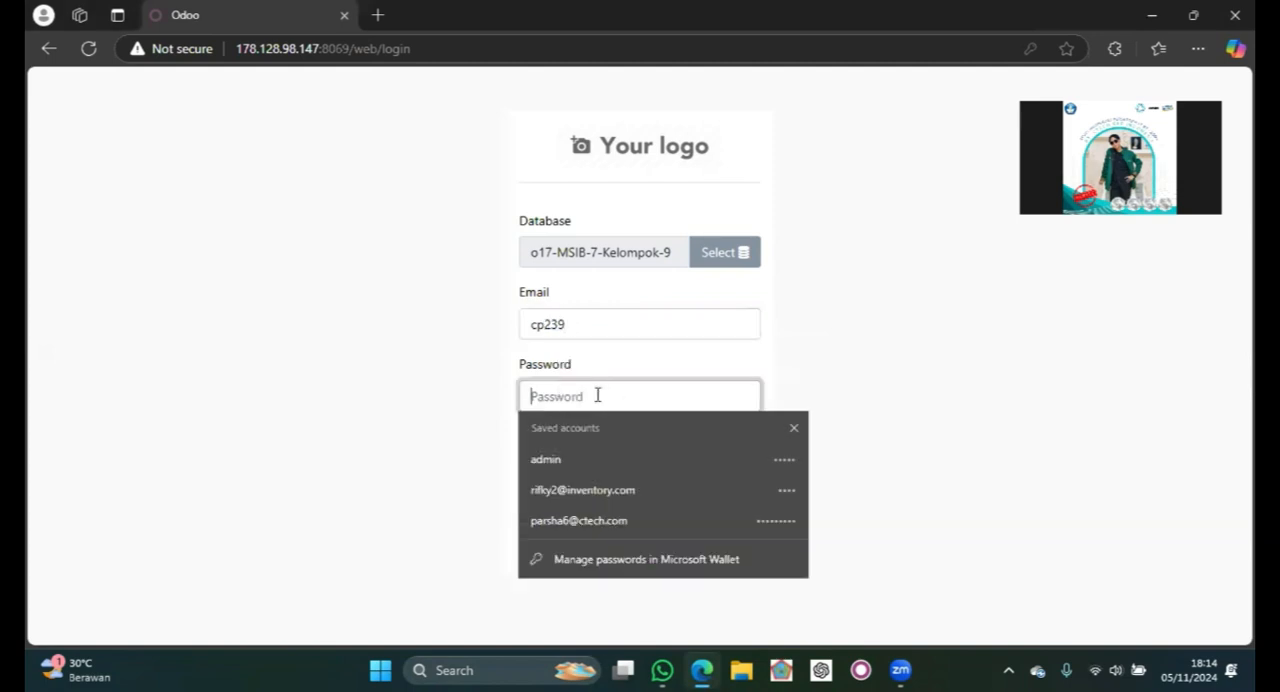
text(c)
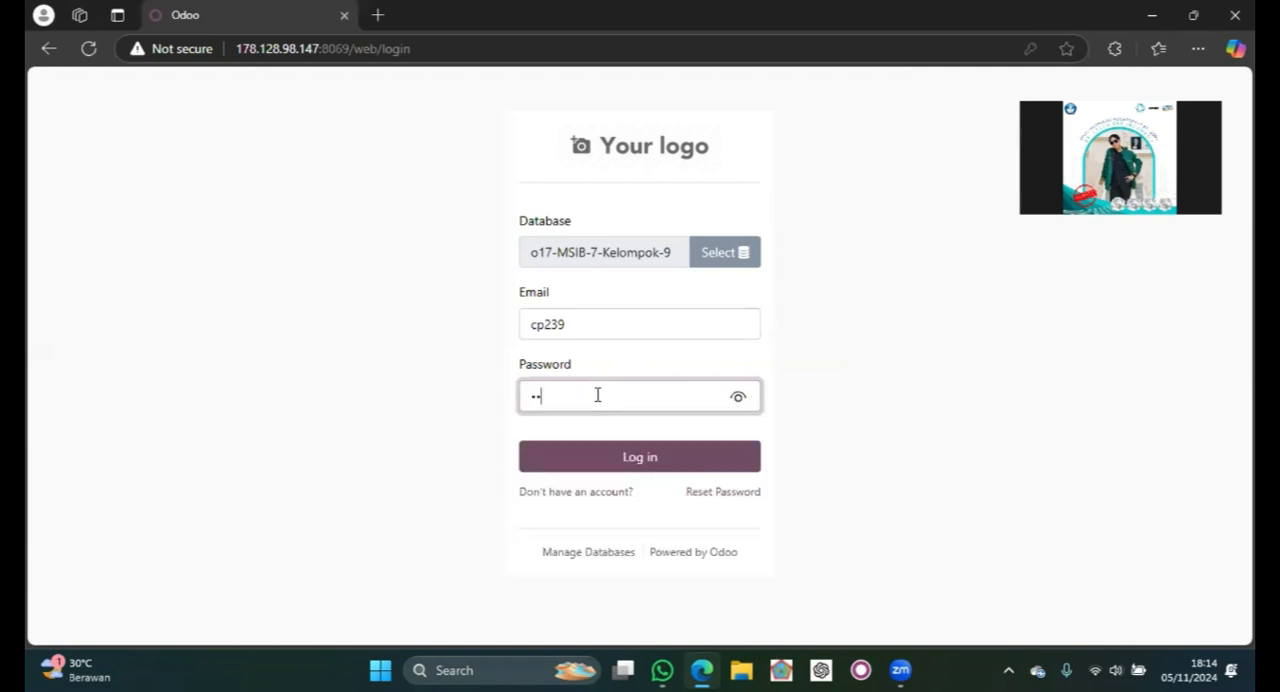
click(632, 455)
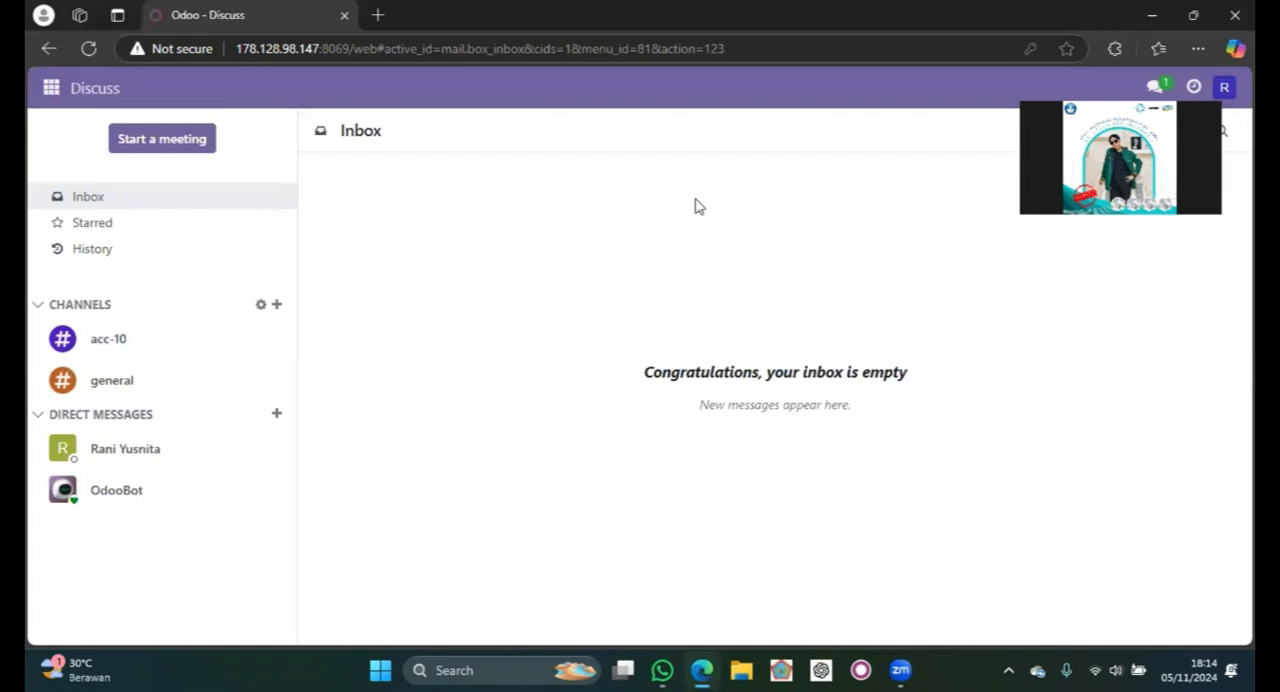
click(208, 349)
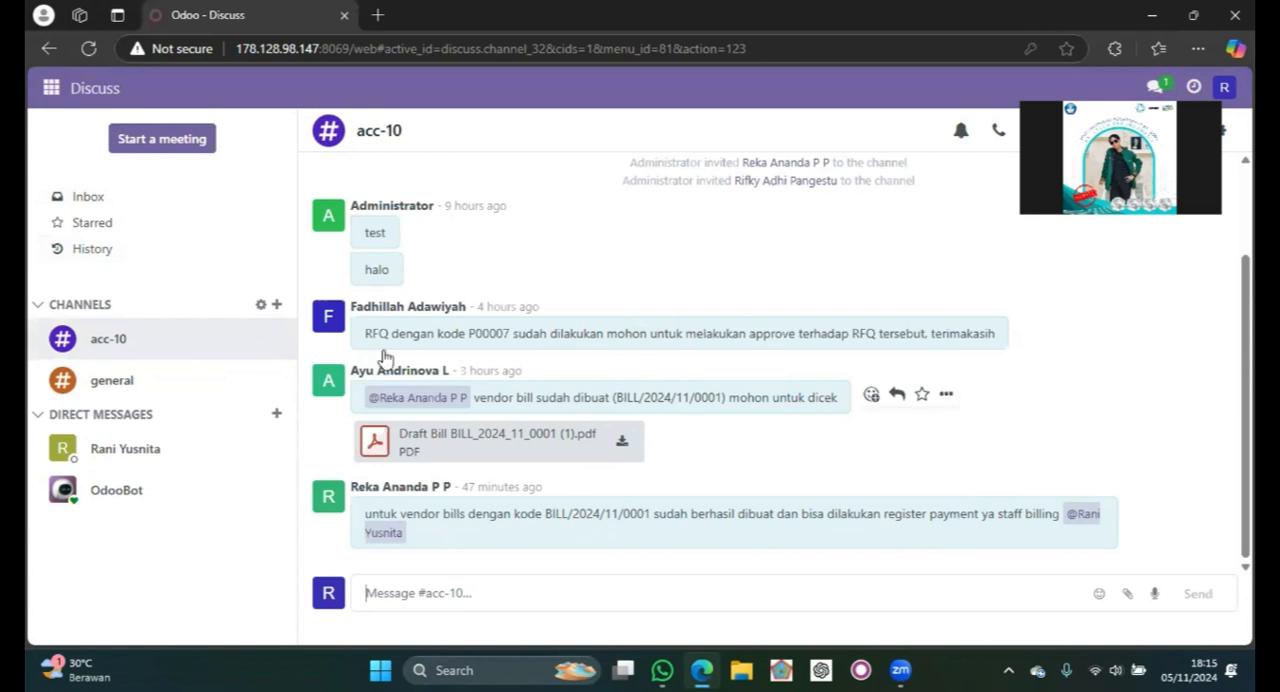
- Go to the vendor bills in Accounting and open PT SIAPSIAGA's bill BILL/2024/11/0001
click(51, 90)
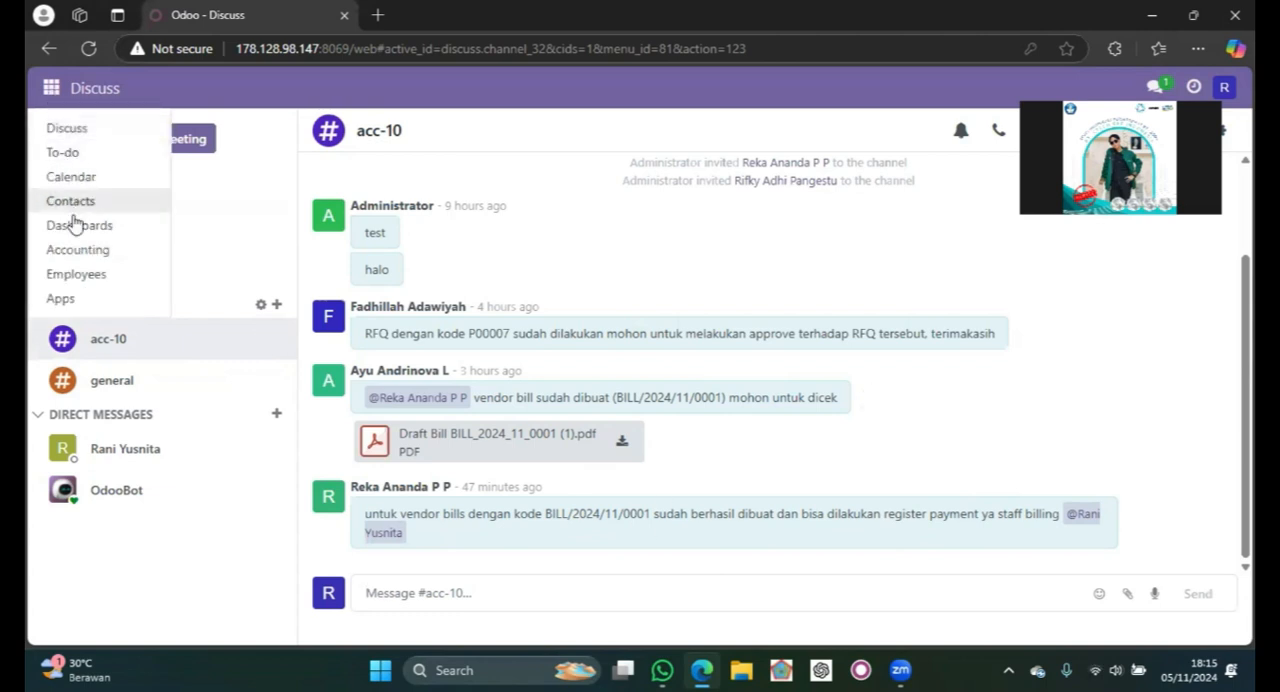
click(80, 249)
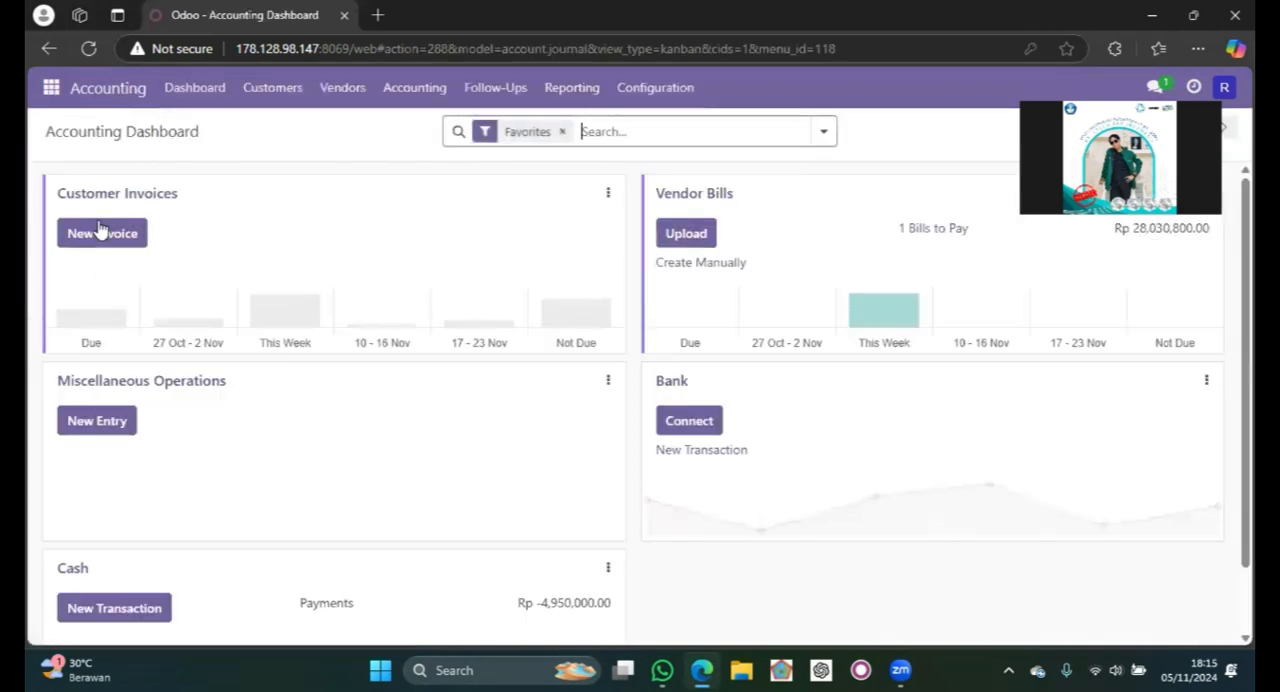
click(350, 90)
click(366, 130)
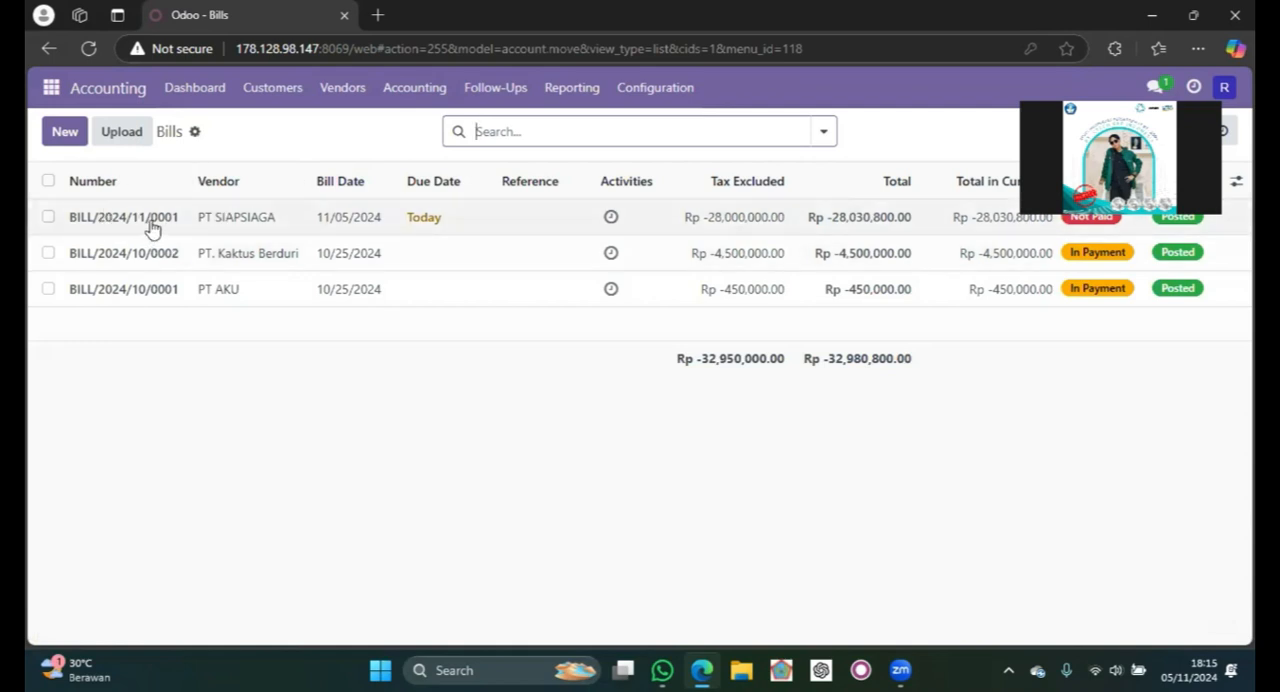
click(524, 211)
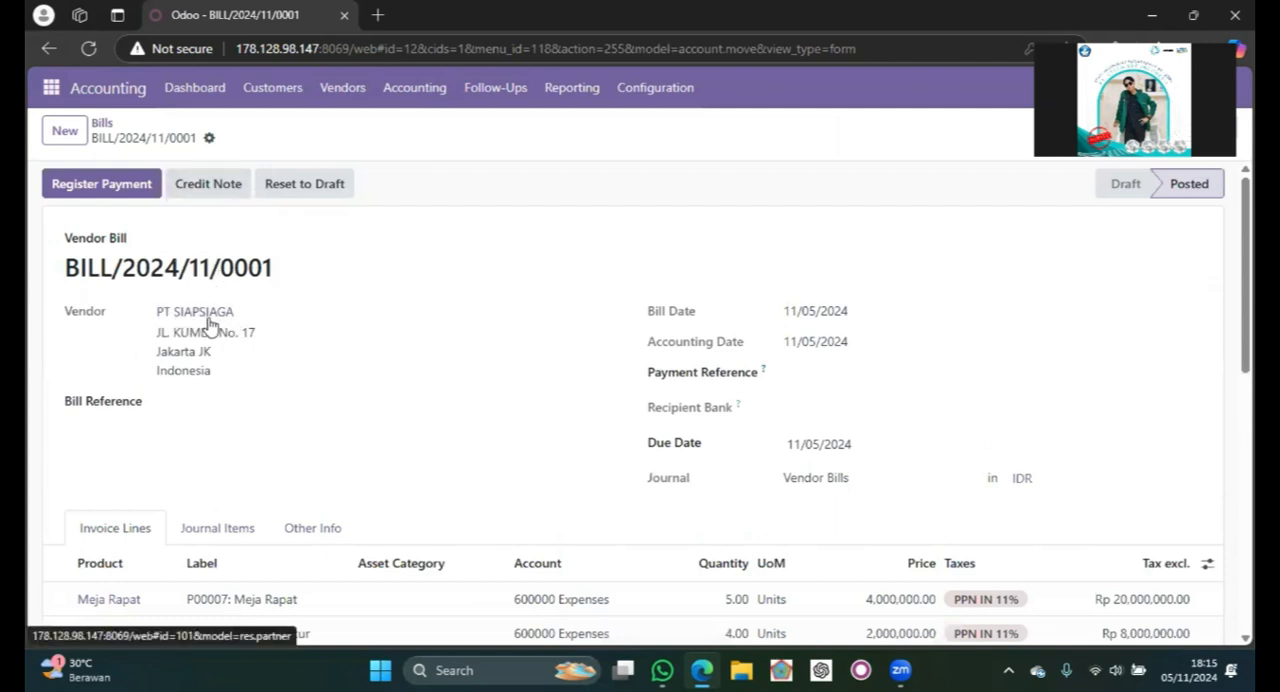
- Review the bill's invoice lines, taxes, total and amount due
scroll(300, 369, down, 1)
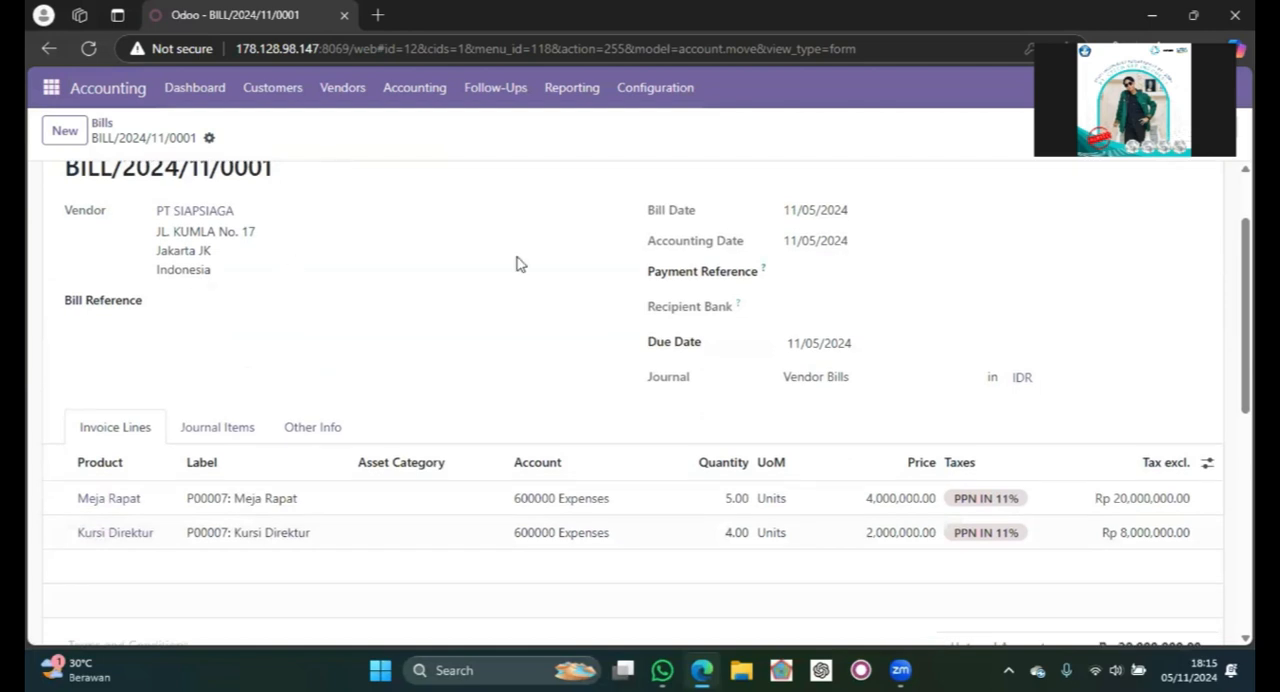
scroll(517, 263, down, 1)
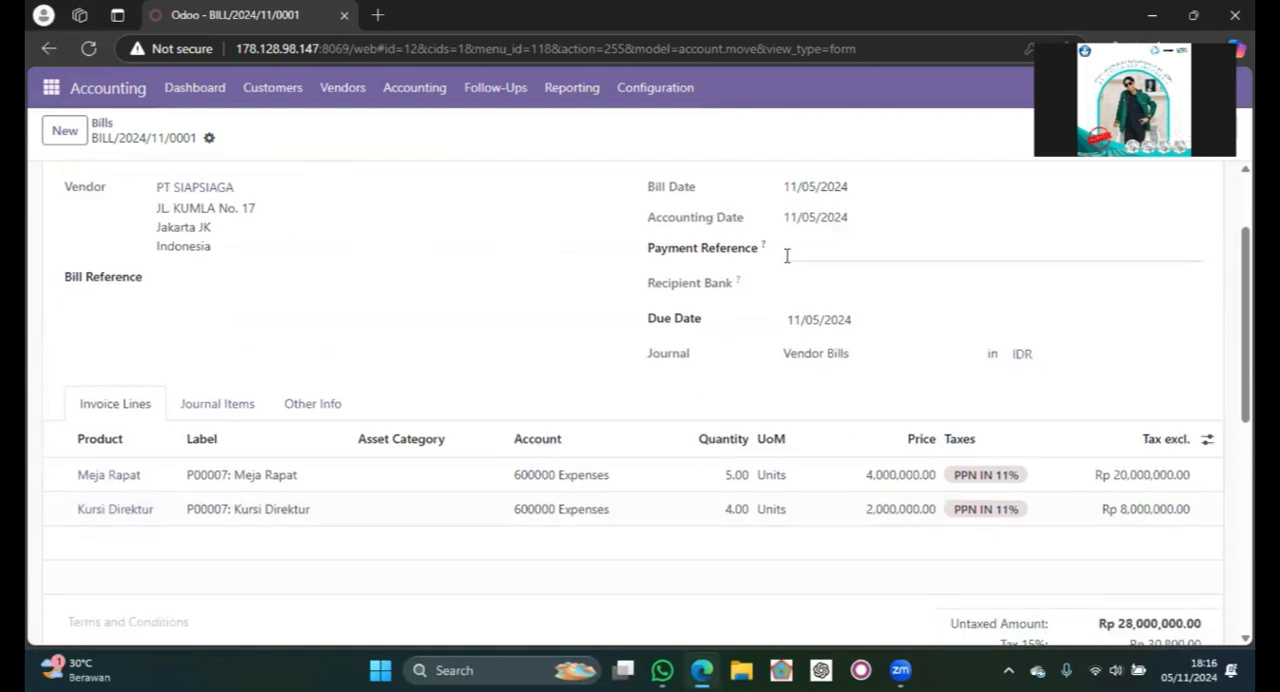
scroll(740, 266, down, 1)
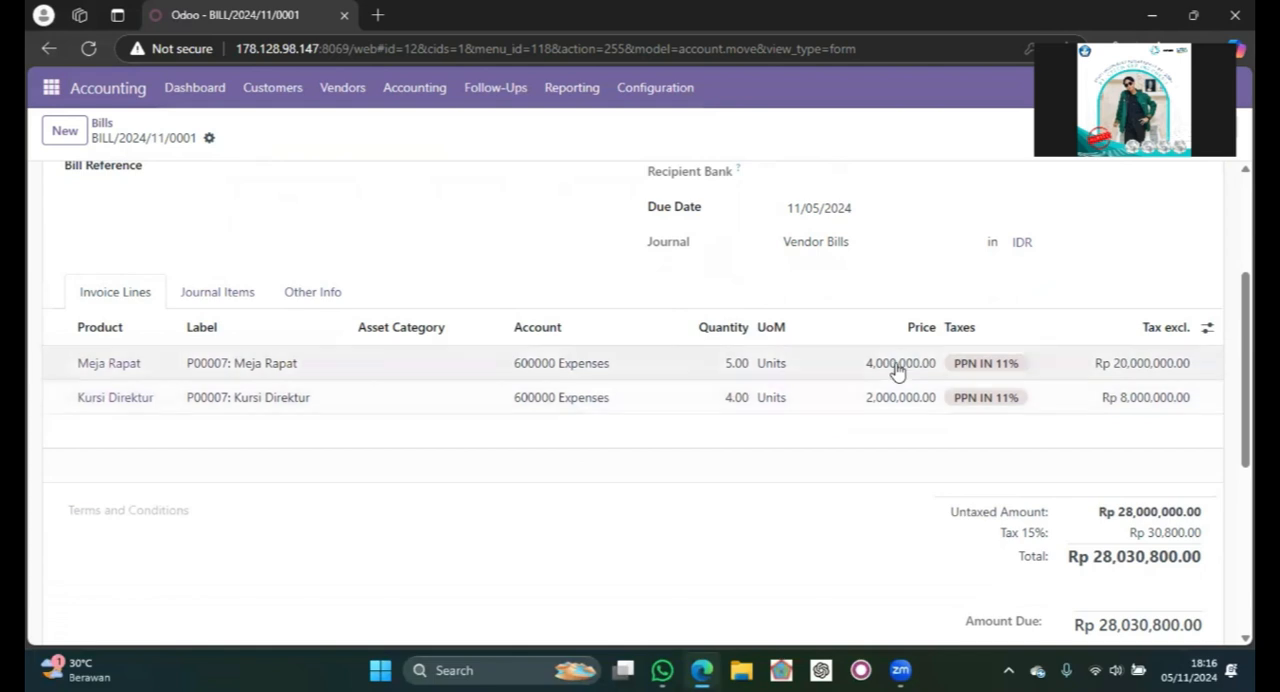
scroll(985, 397, down, 1)
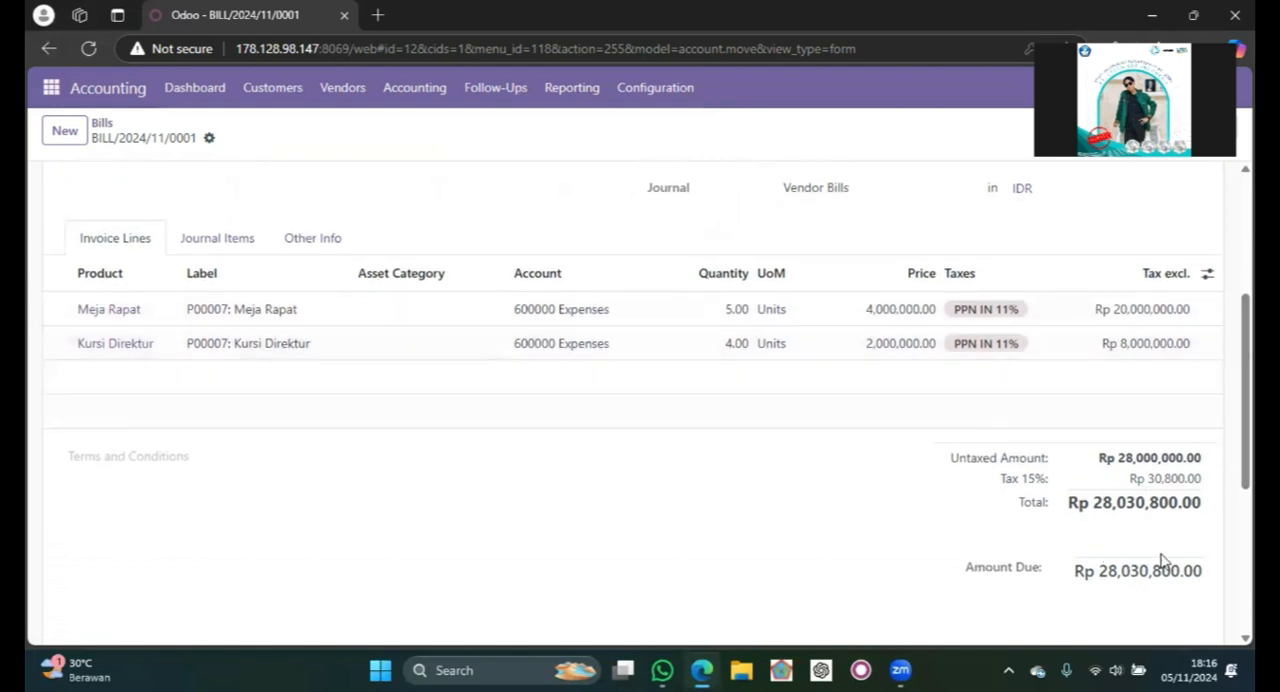
scroll(1047, 394, up, 3)
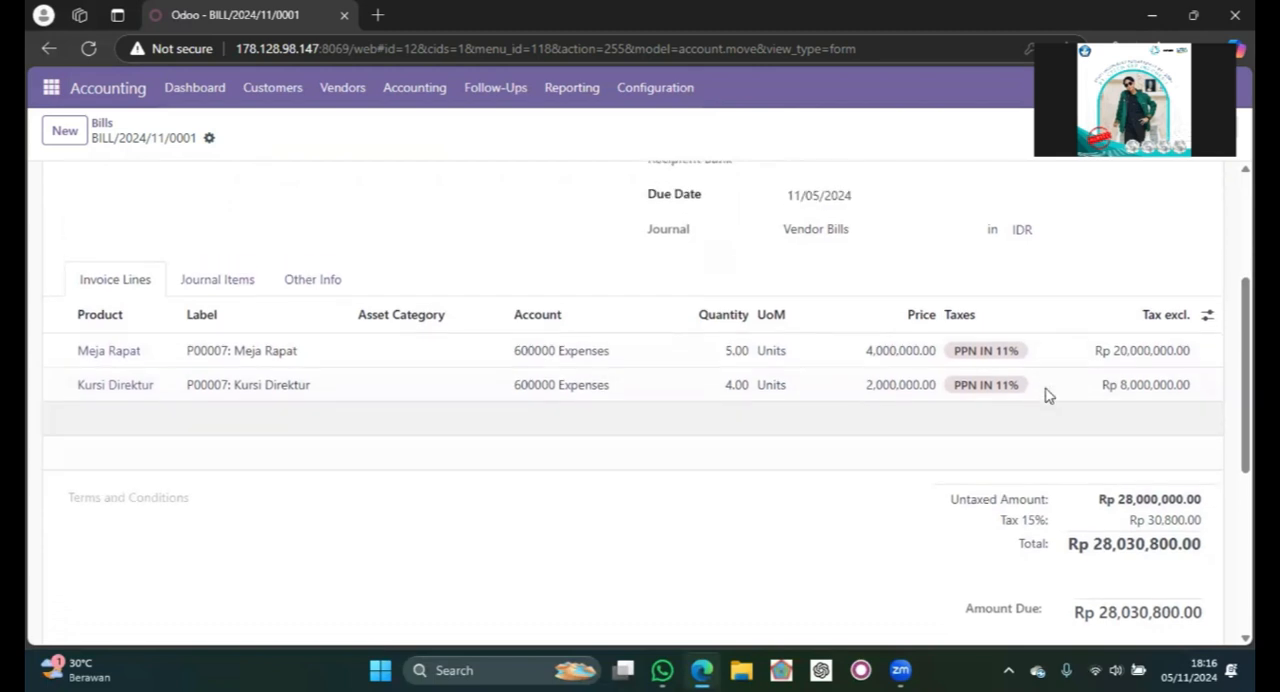
scroll(1047, 394, down, 2)
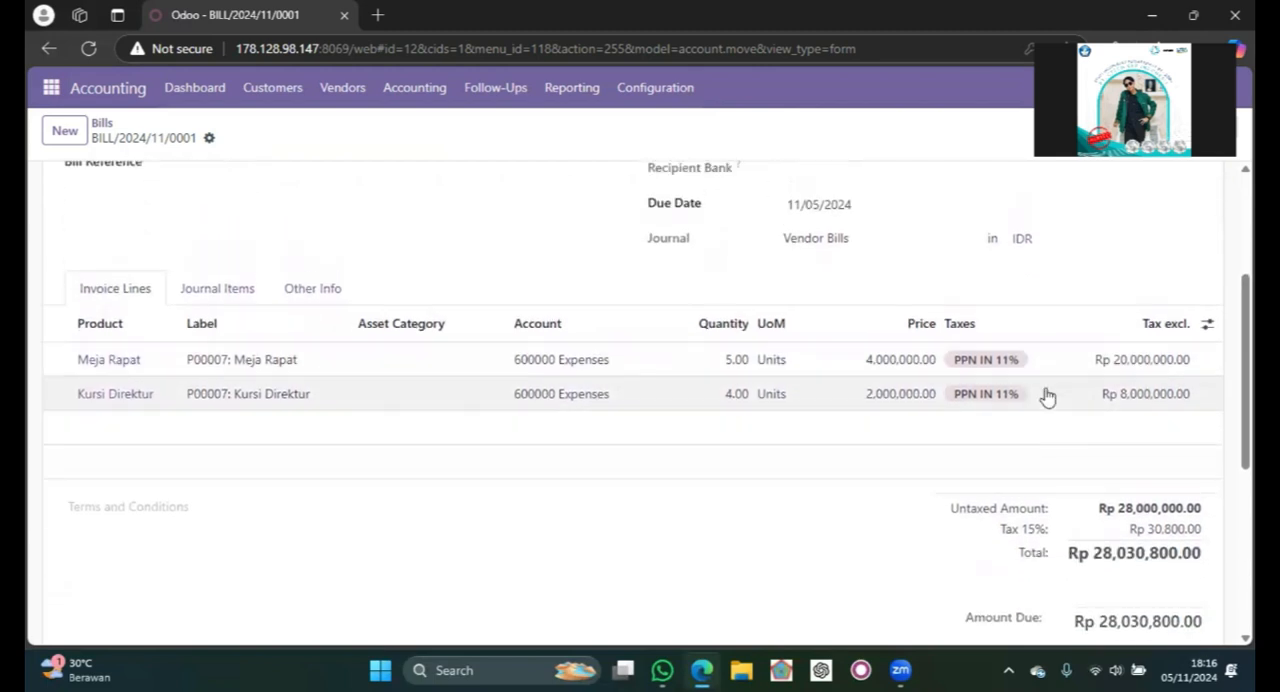
scroll(1047, 394, up, 5)
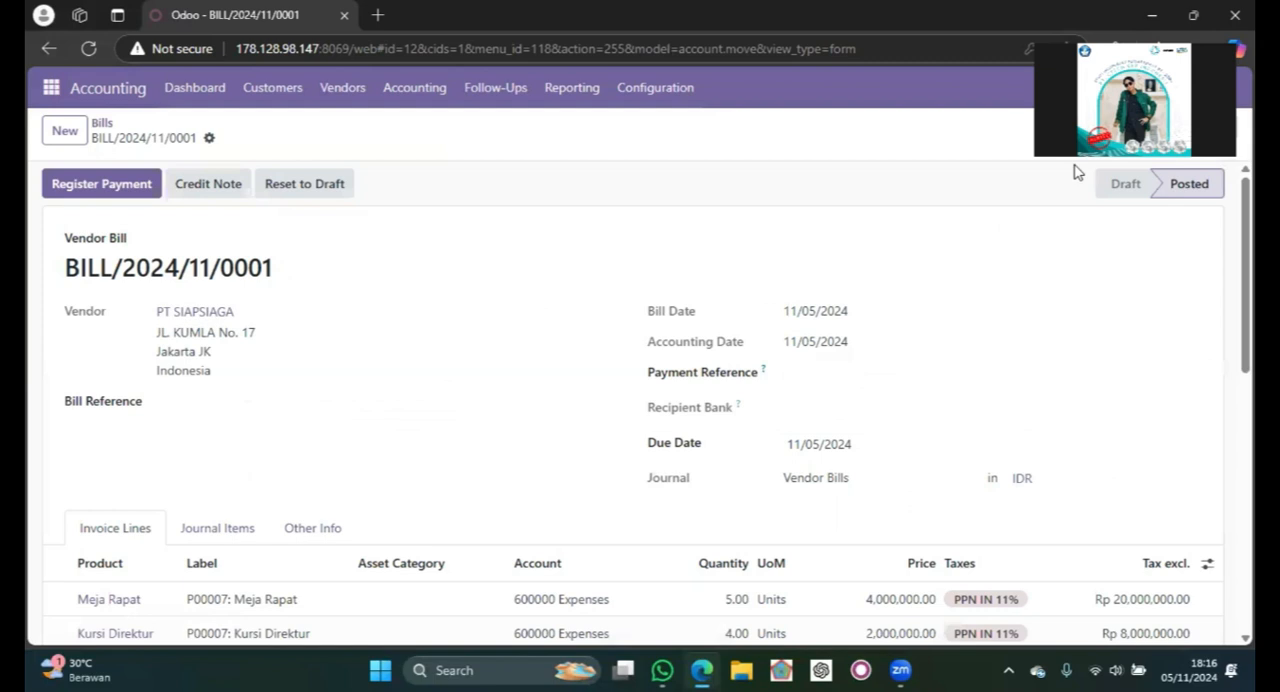
- Start registering a payment for the bill through the Bank journal and set its amount to Rp 14,015,400.00
click(107, 188)
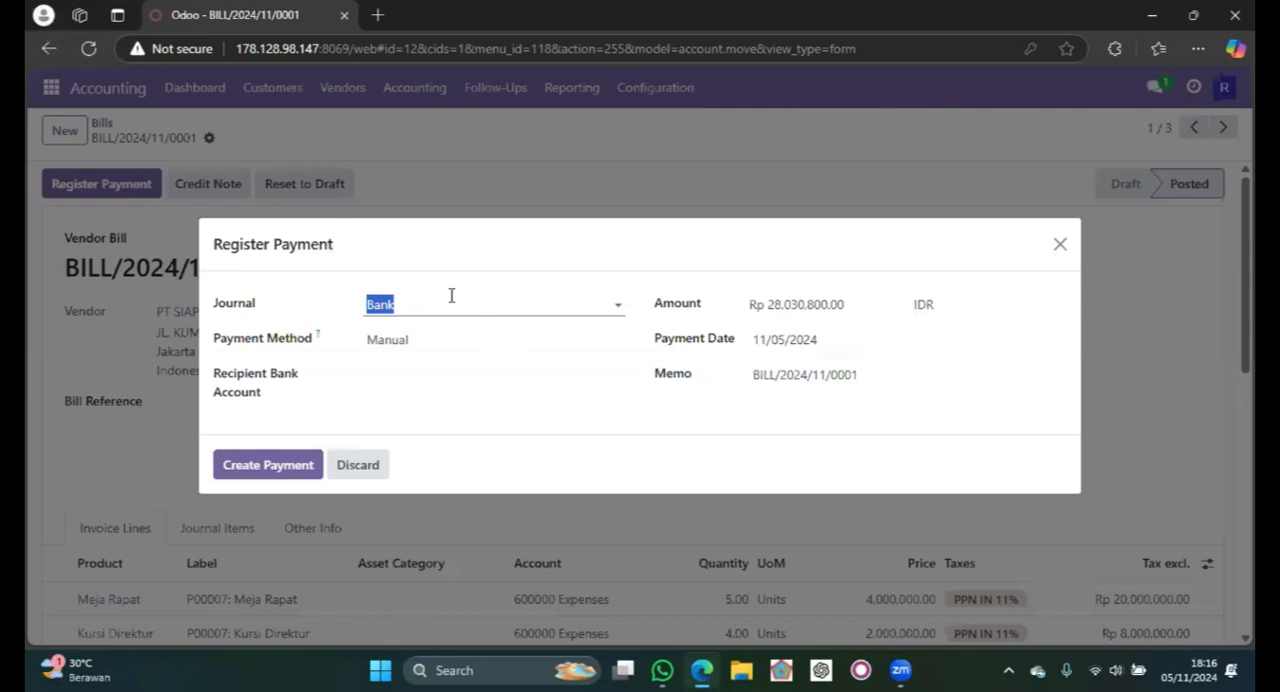
click(570, 422)
double_click(795, 304)
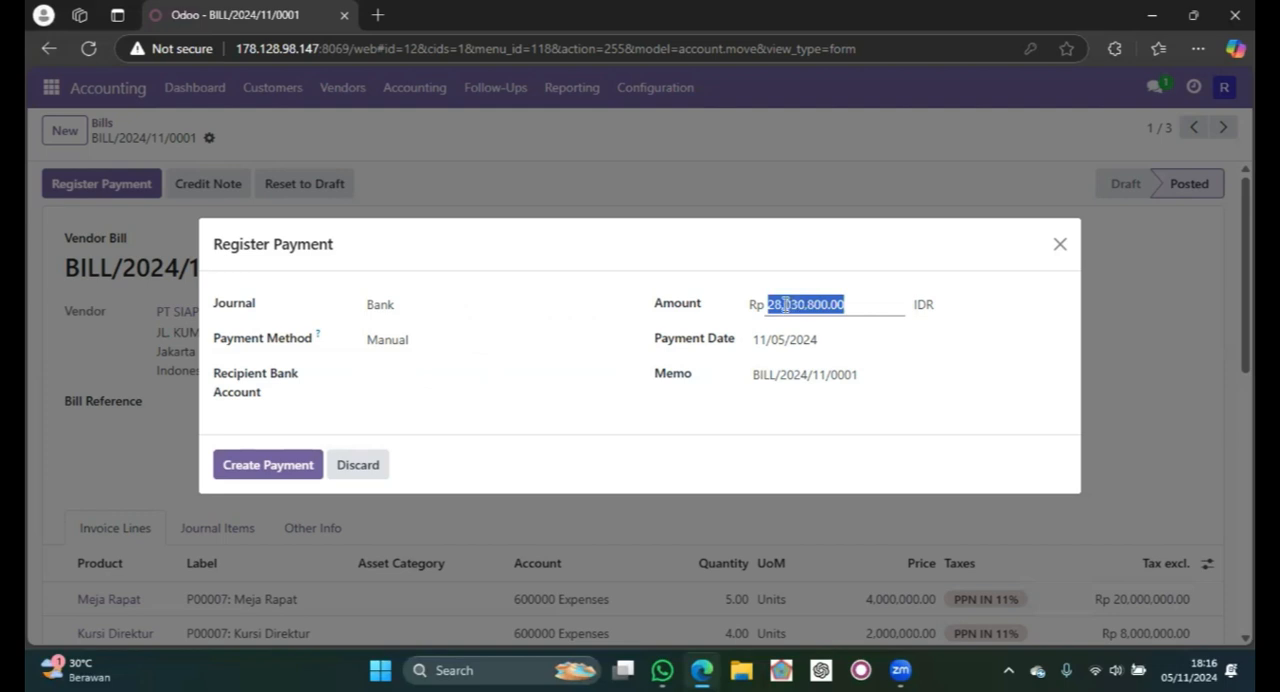
click(786, 304)
key(BackSpace)
key(BackSpace)
text(14.)
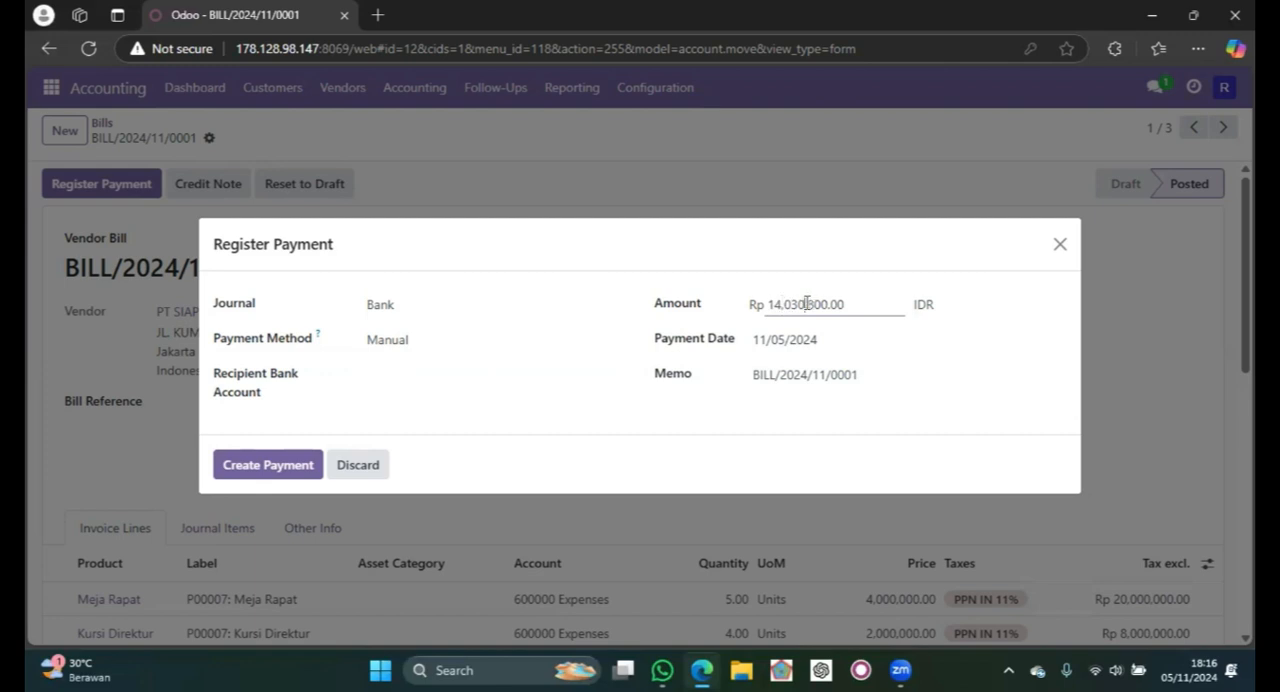
key(BackSpace)
key(BackSpace)
text(15,4)
click(795, 340)
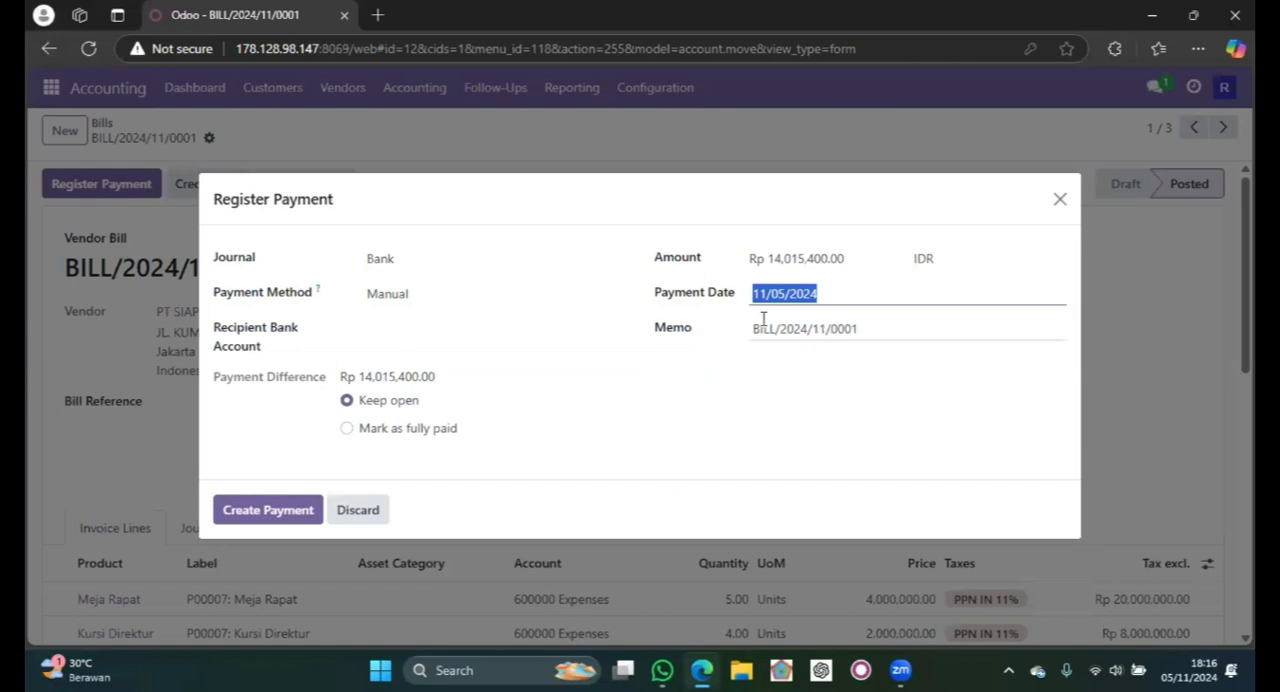
- Create the partial payment with the payment difference kept open and return to the bills list
click(763, 320)
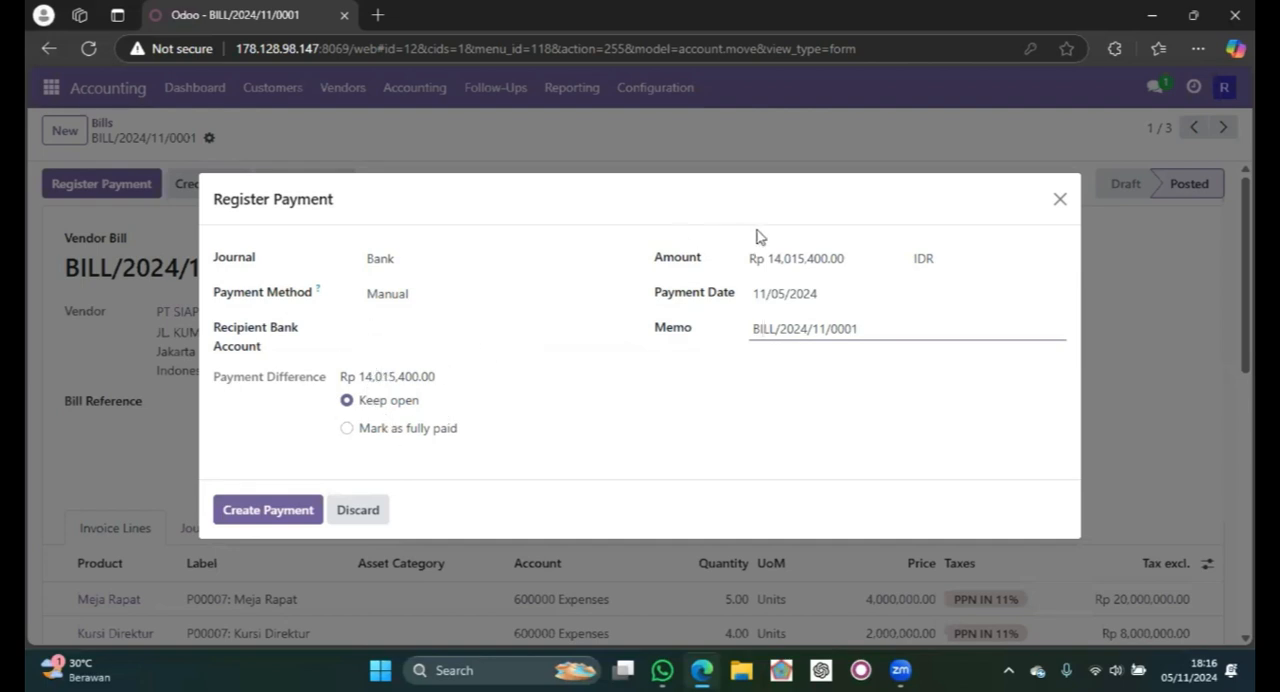
click(778, 257)
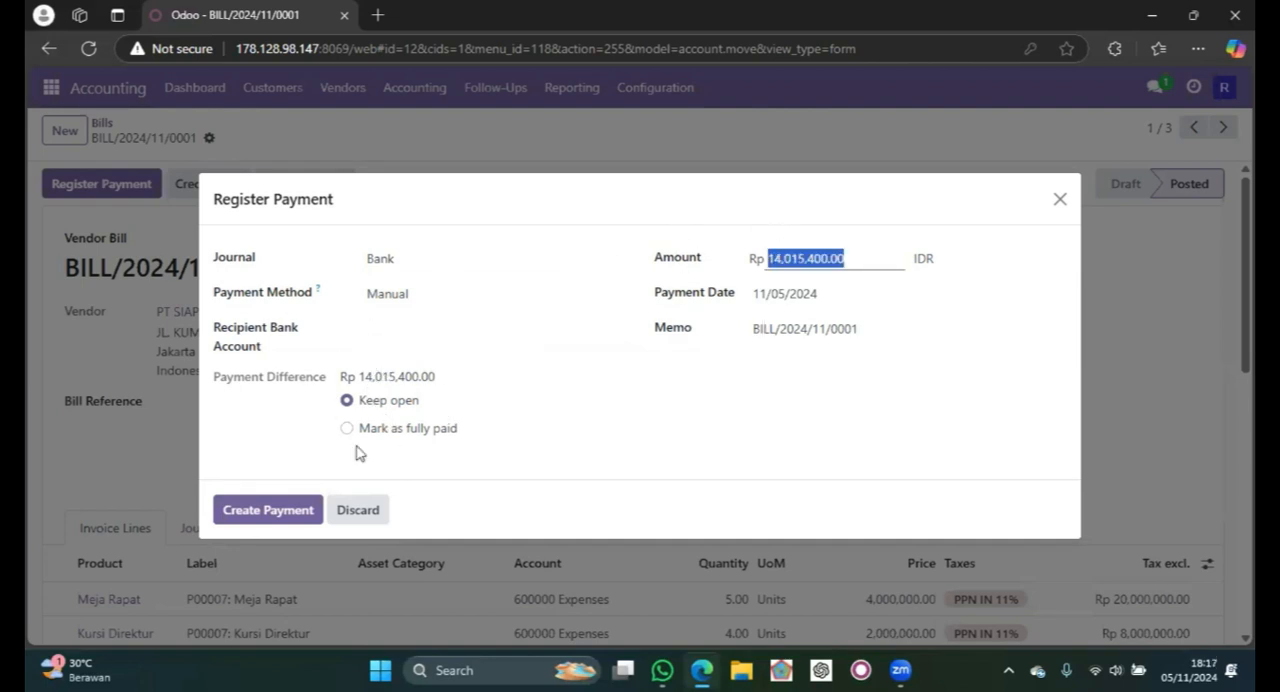
click(297, 512)
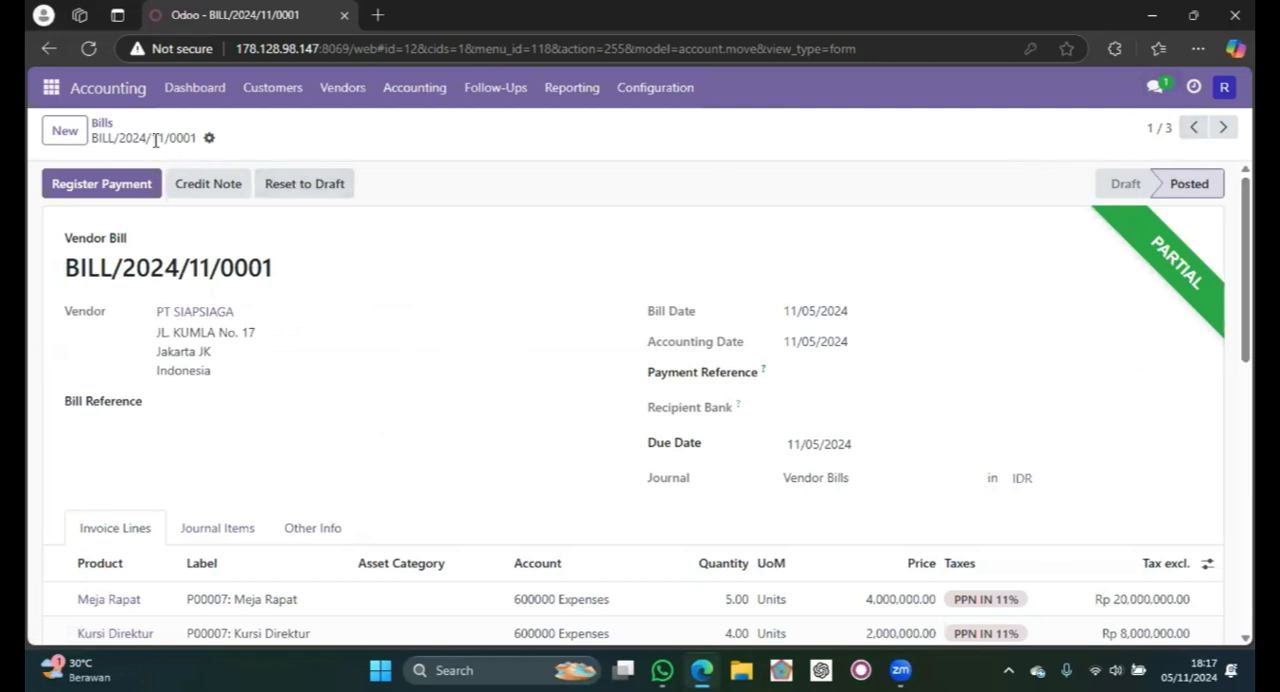
click(104, 126)
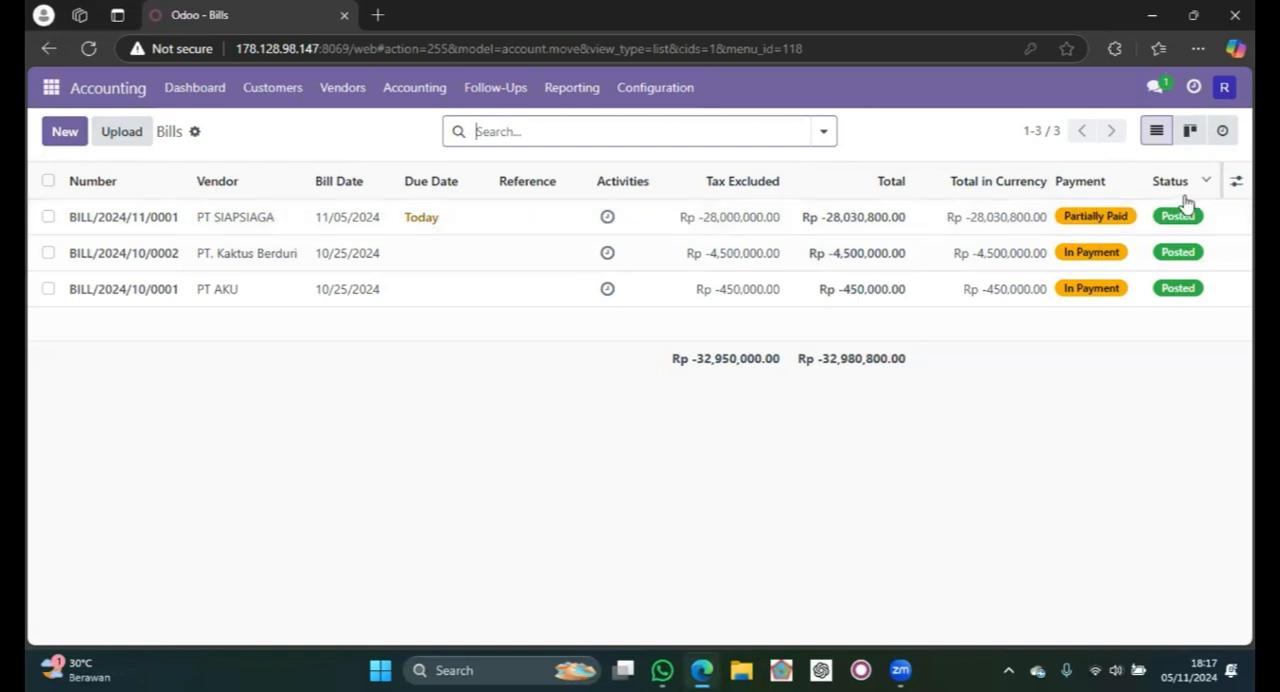
- Reopen PT SIAPSIAGA's partially paid bill BILL/2024/11/0001 and check its registered payment and amount due
double_click(428, 217)
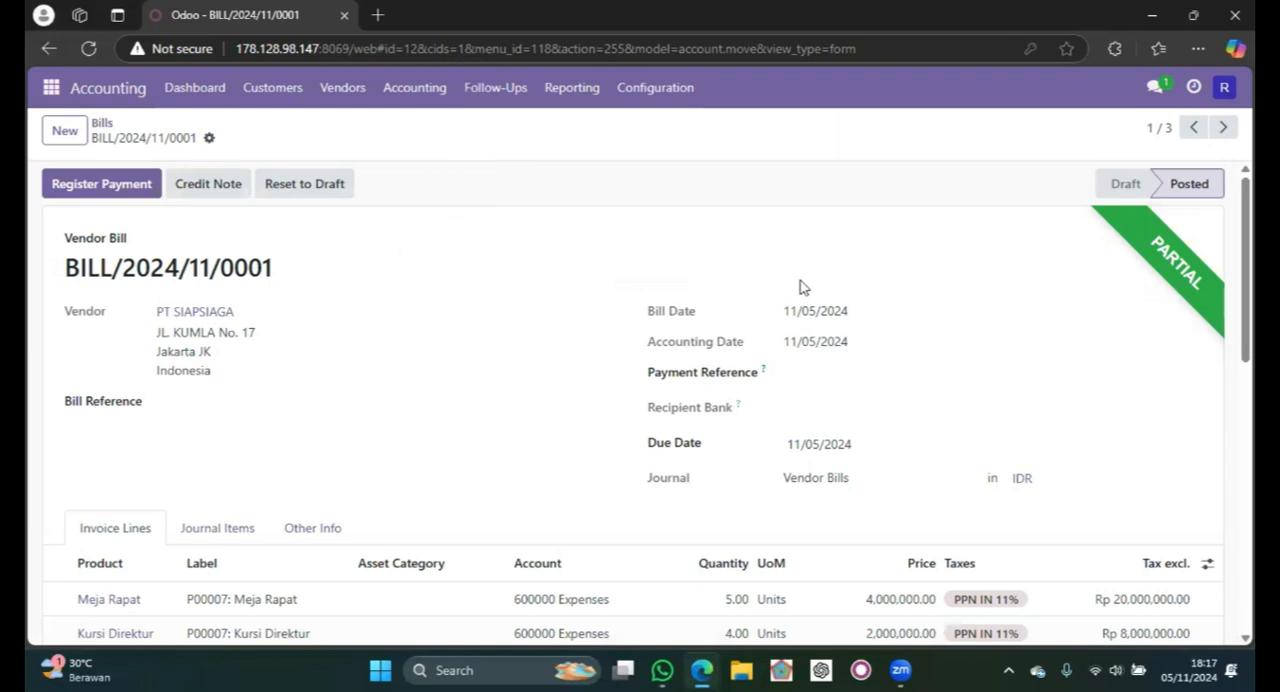
scroll(800, 287, down, 4)
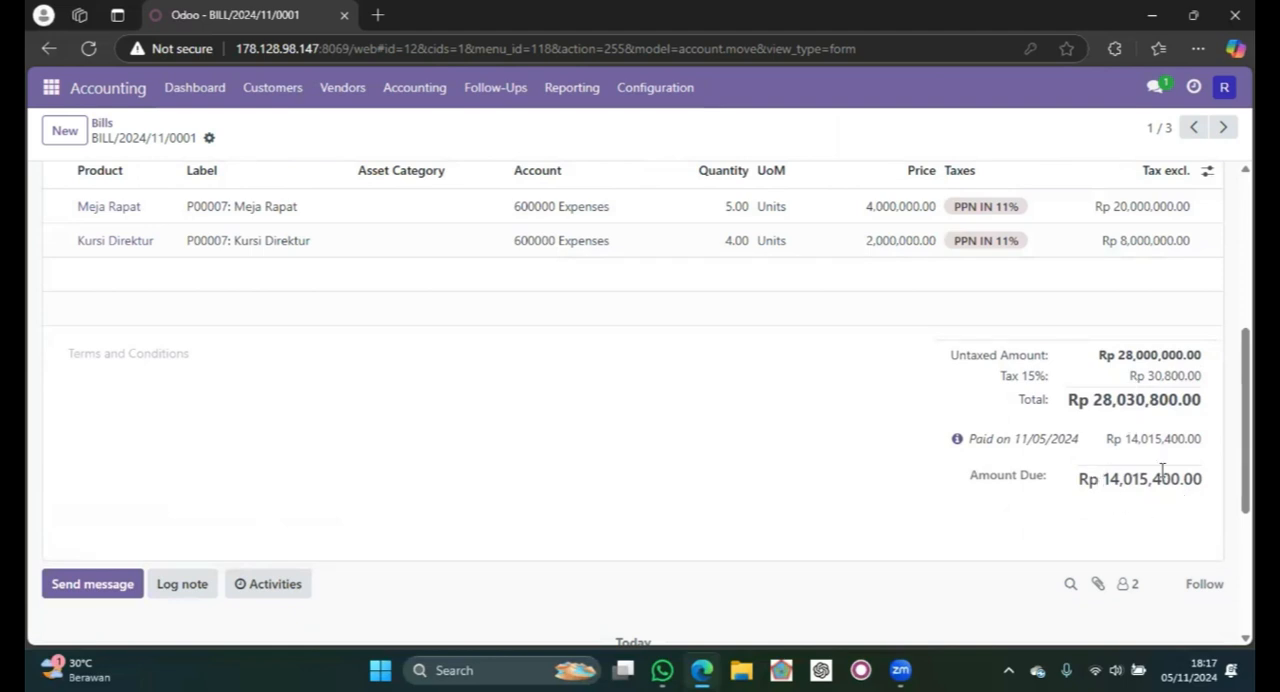
scroll(1096, 376, up, 1)
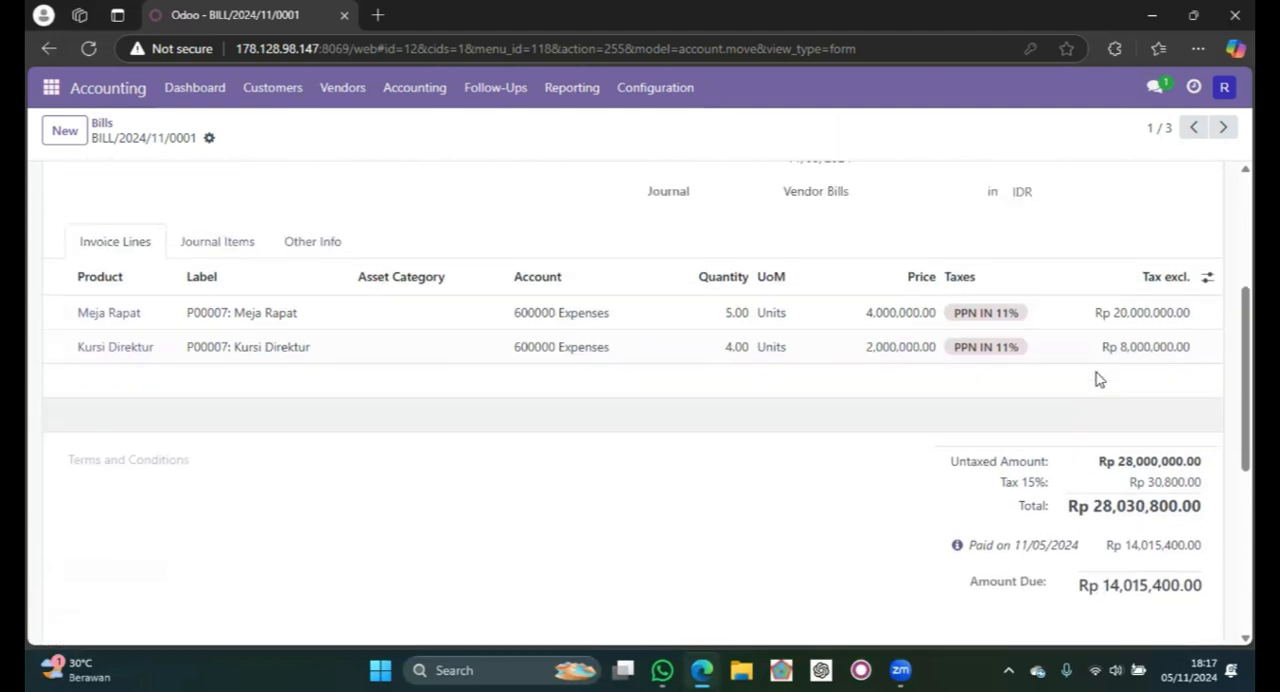
scroll(1096, 376, up, 2)
scroll(397, 194, up, 1)
- Register a payment for the bill's remaining amount through the Bank journal with payment date 11/06/2024
click(104, 185)
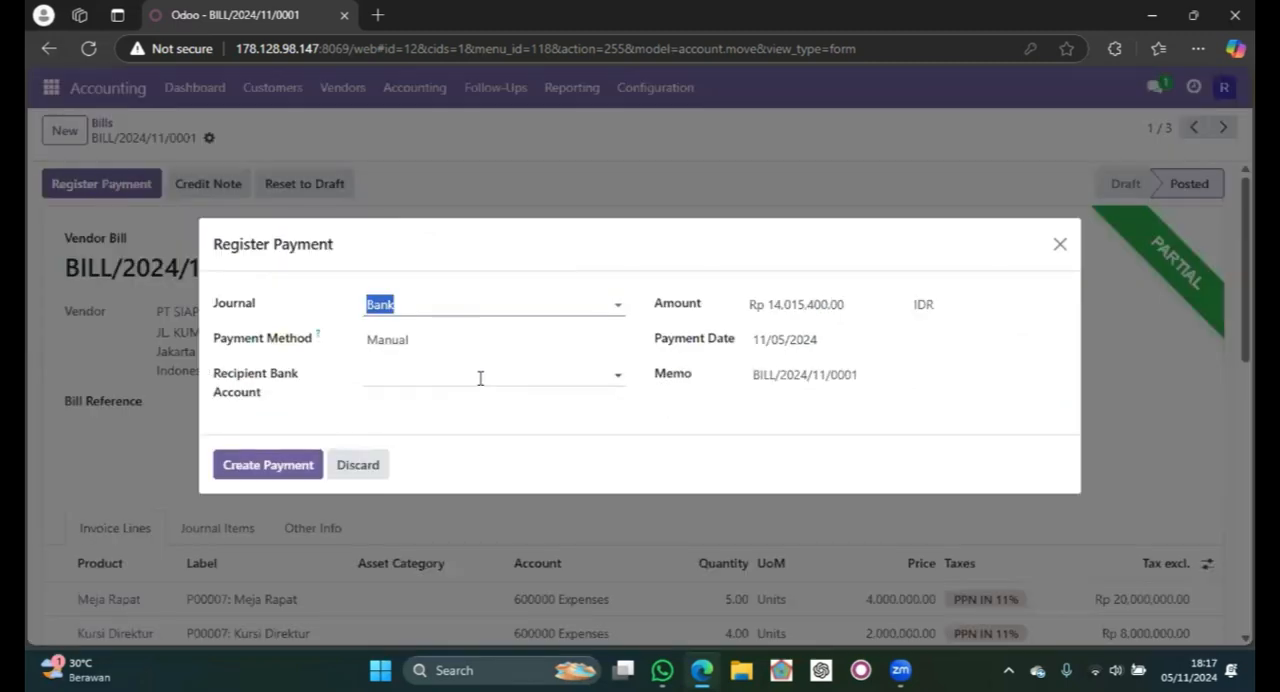
click(564, 429)
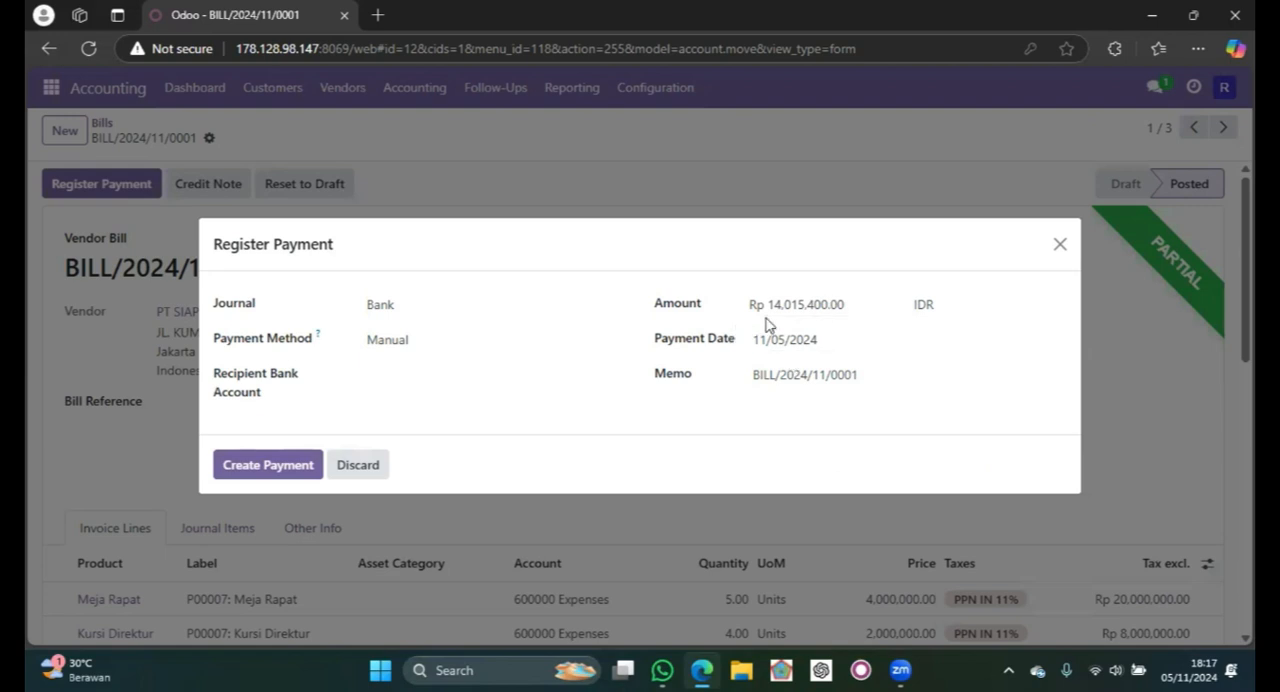
click(796, 341)
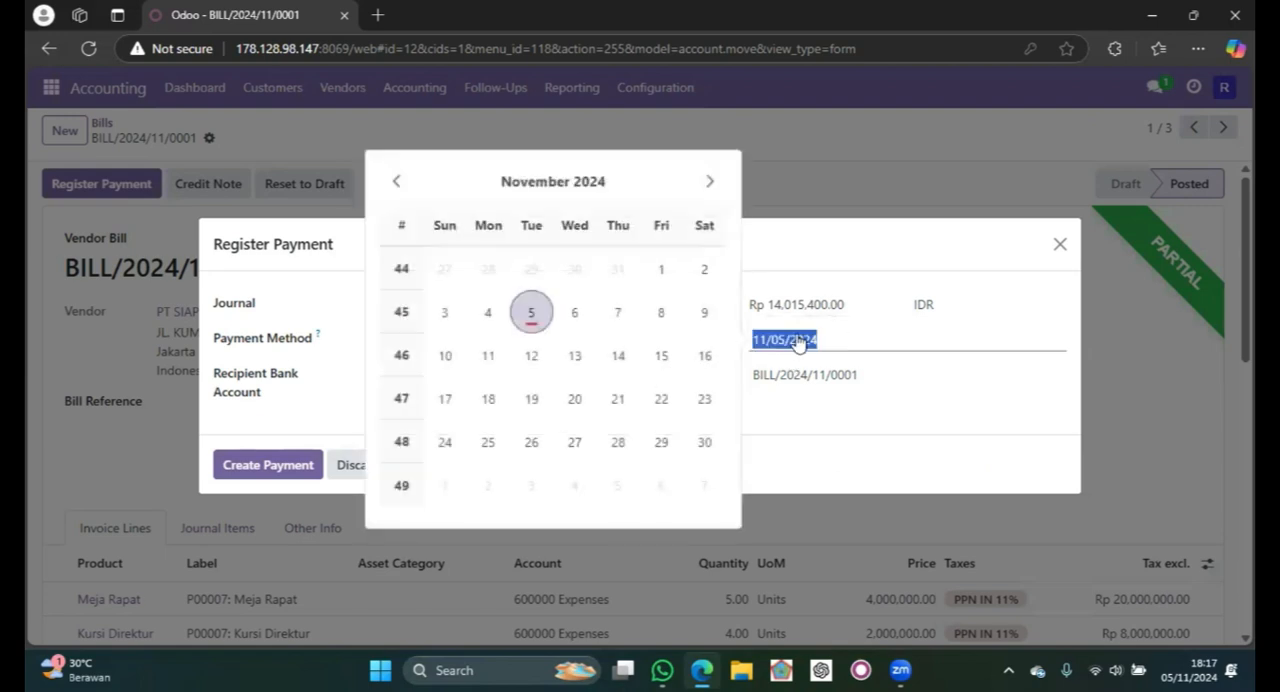
click(576, 314)
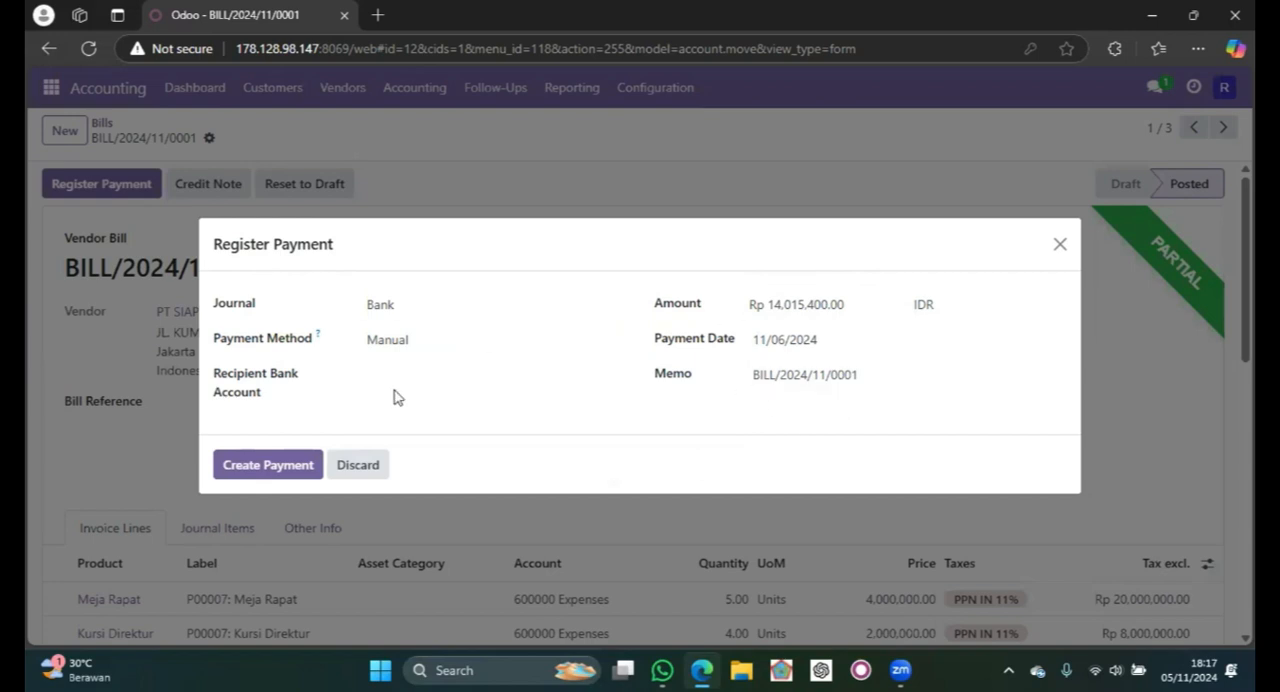
click(267, 470)
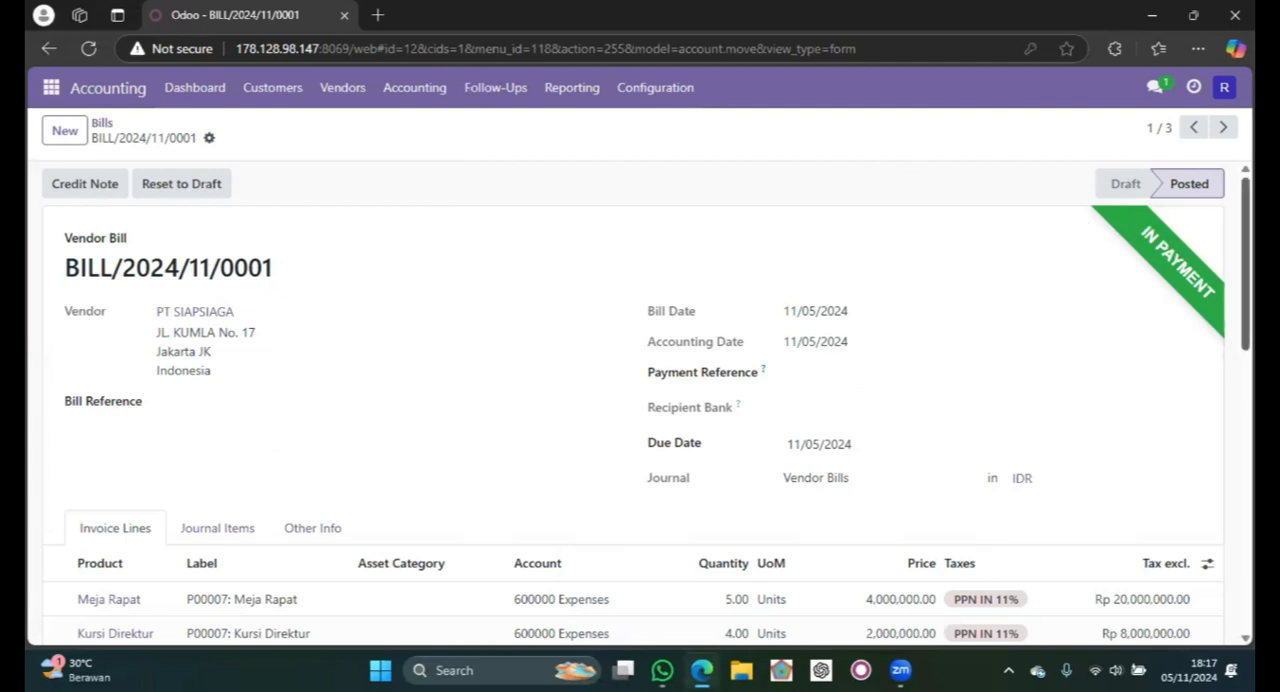
- Review the bill's registered payments and amount due, and return to the bills list
scroll(923, 308, down, 2)
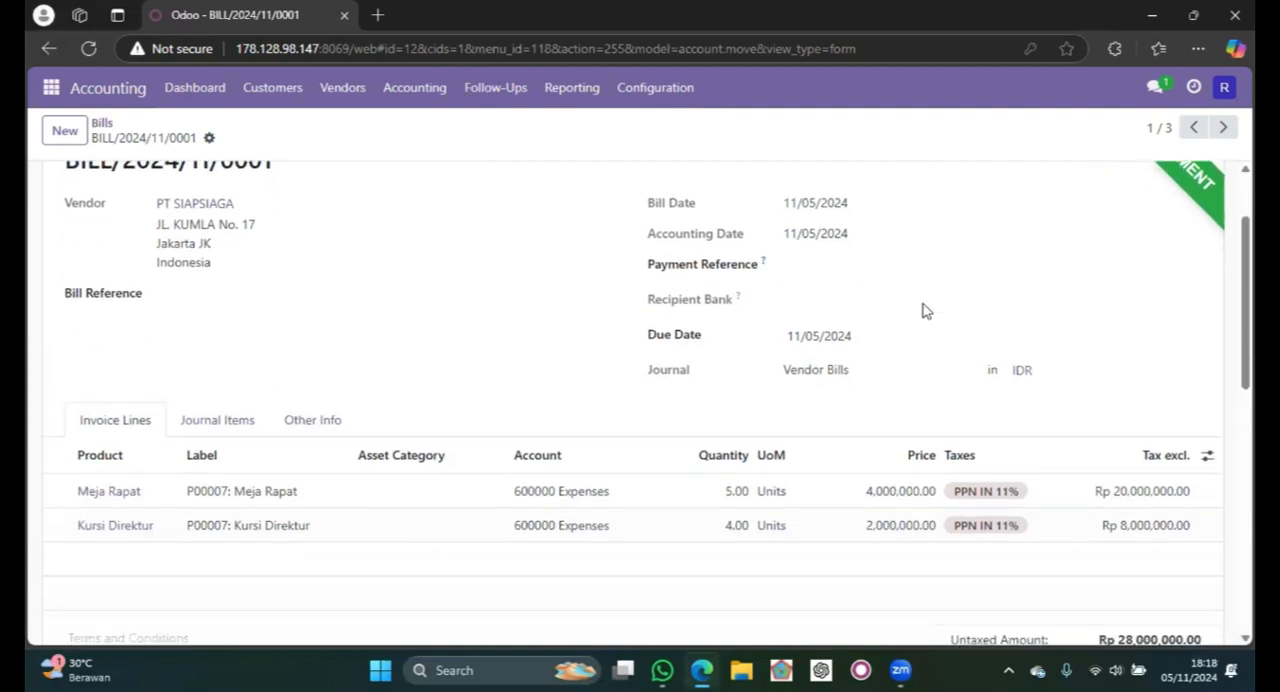
scroll(921, 309, down, 5)
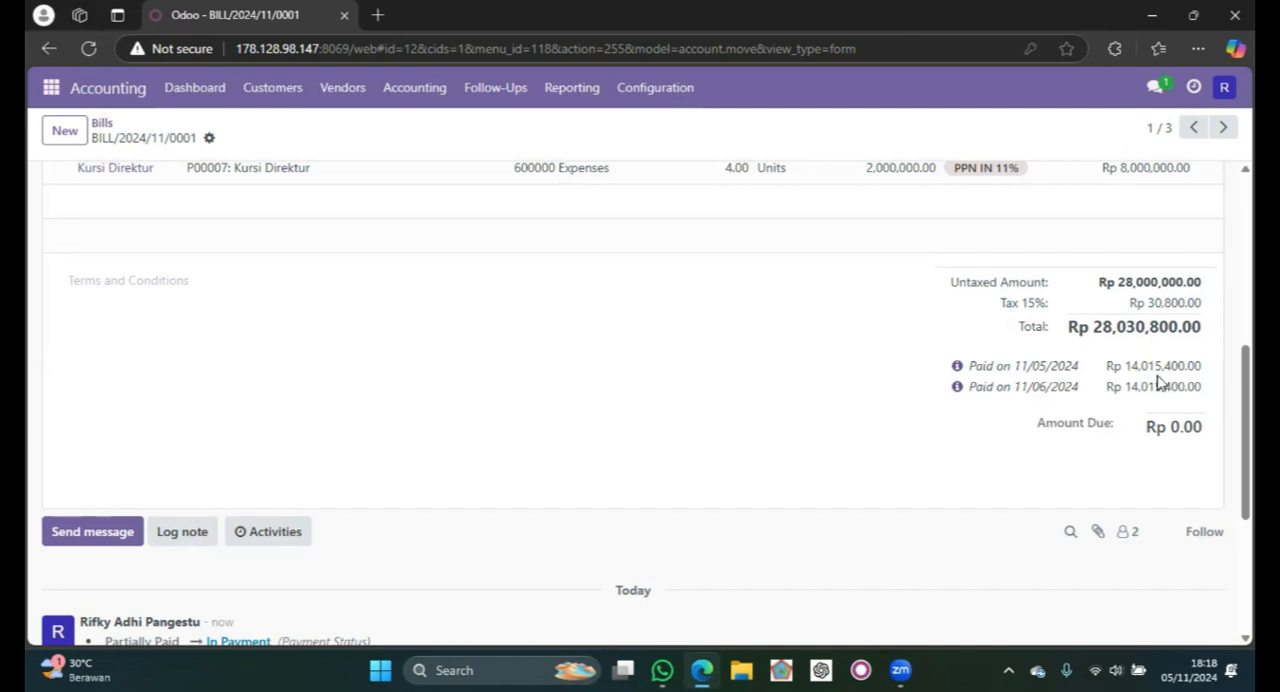
scroll(1158, 380, up, 5)
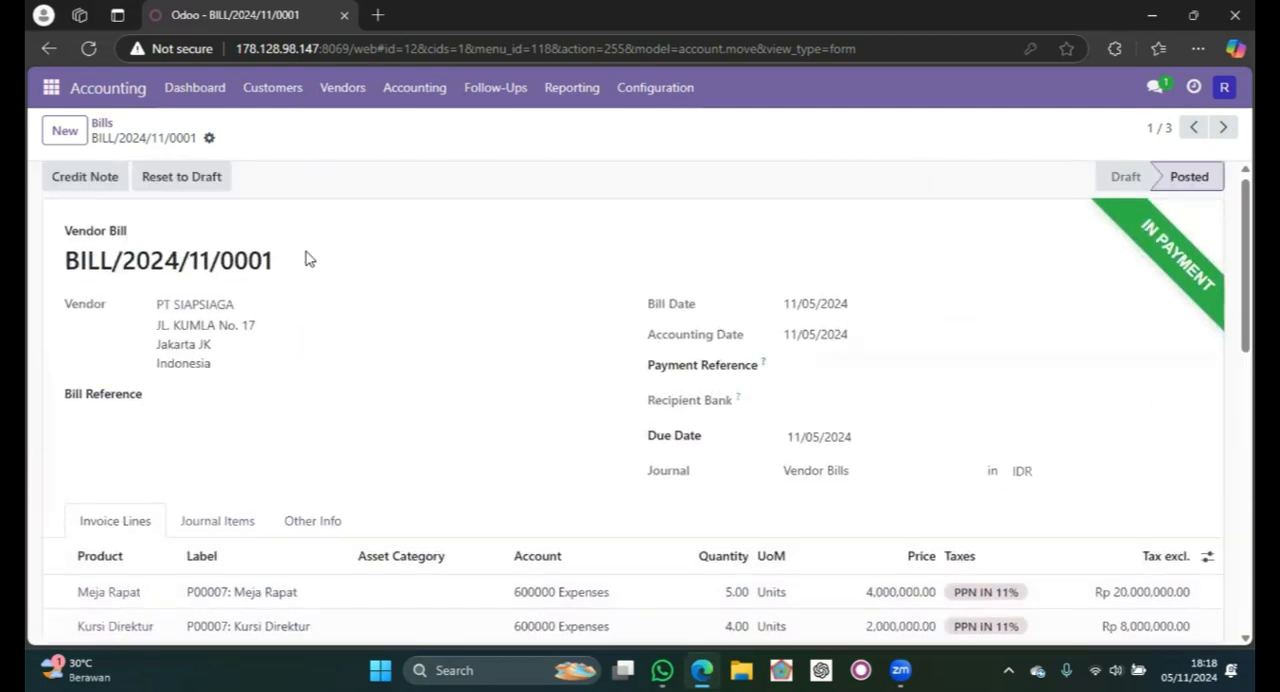
click(103, 125)
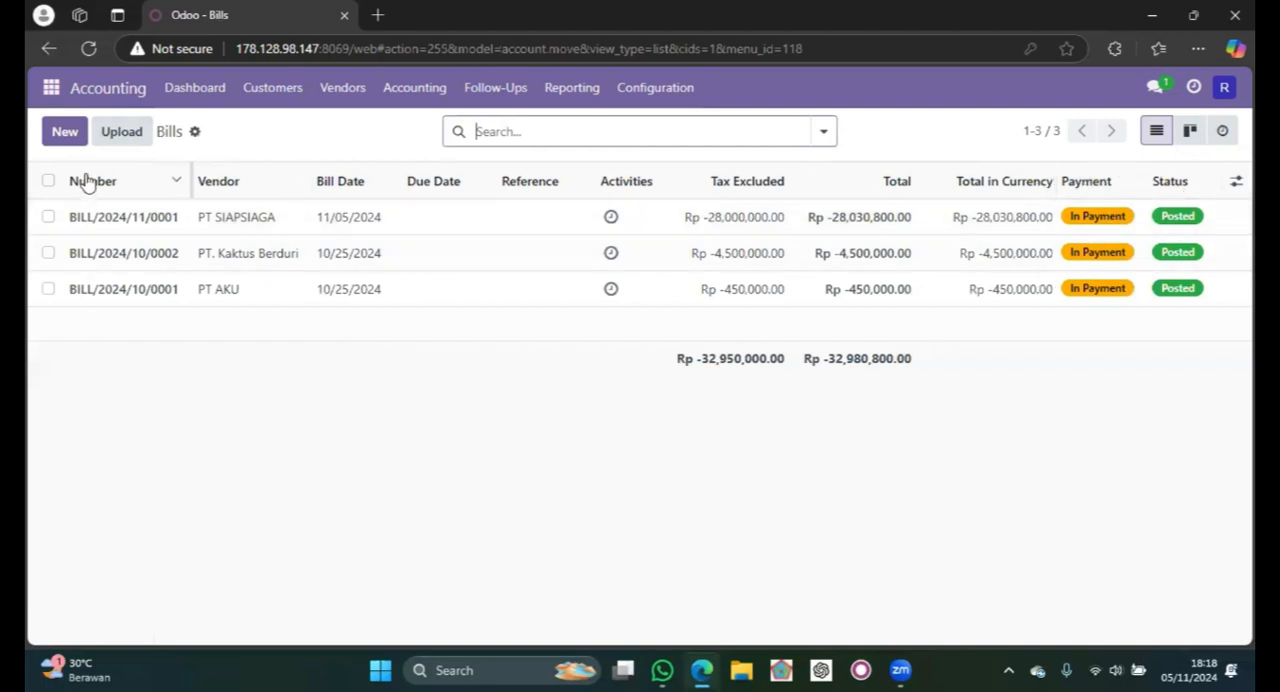
- Go to the acc-10 channel in Discuss and begin a message with "Pembayaran untuk vendor Bill dengan kode"
click(51, 87)
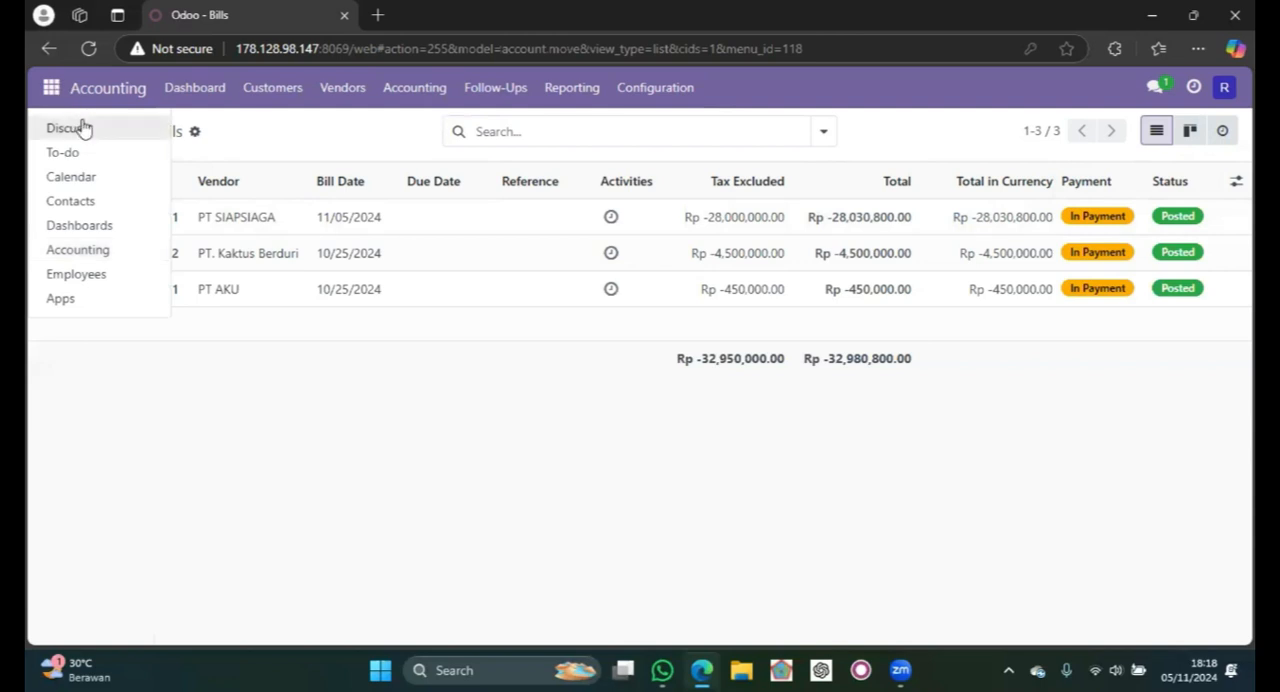
click(82, 128)
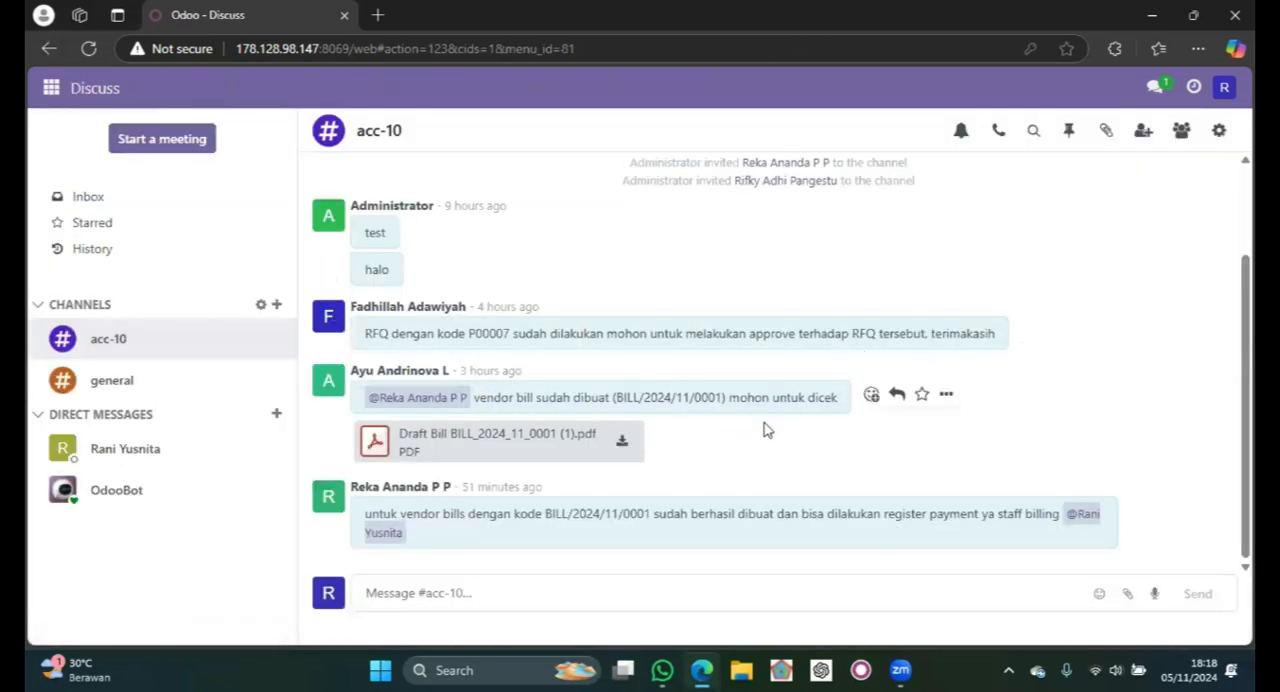
click(498, 588)
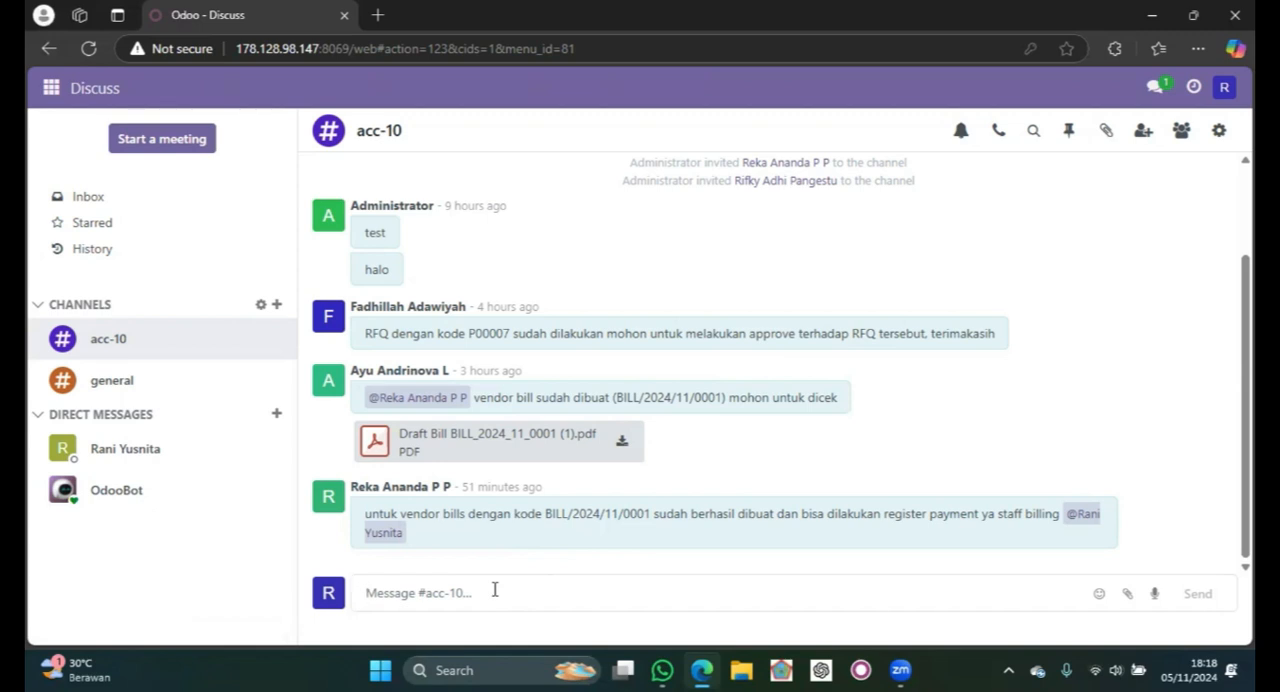
text(Pe)
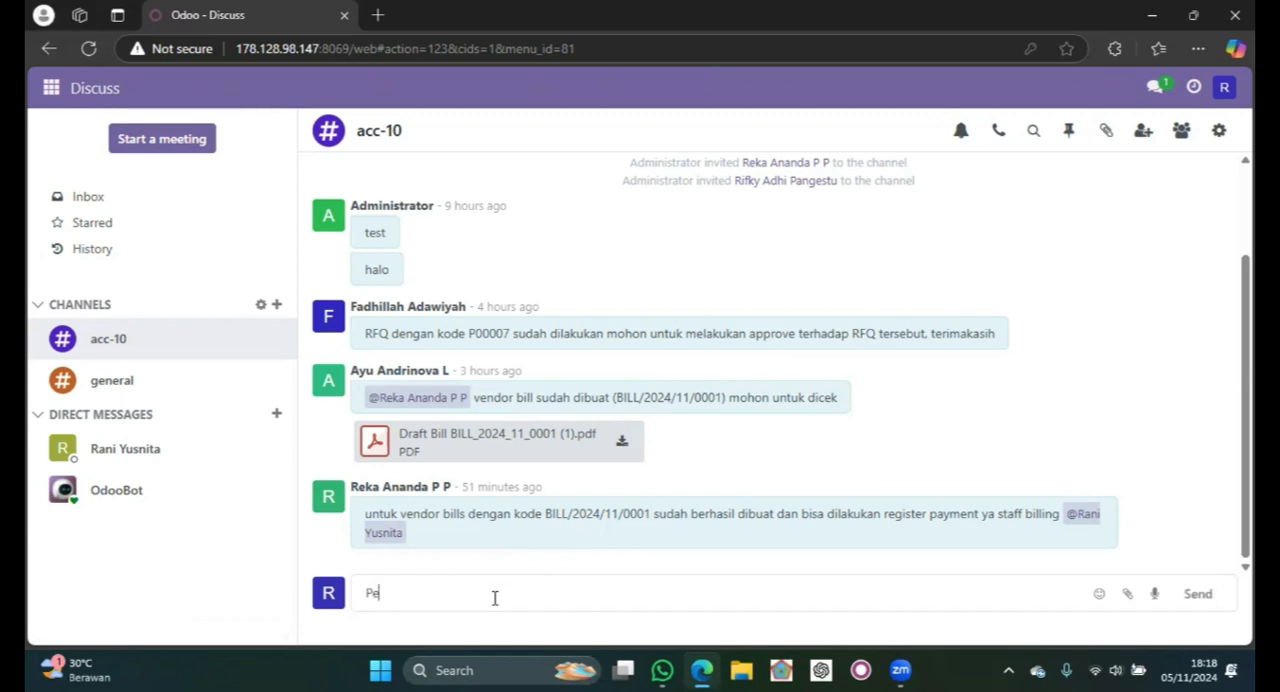
text(mbayaran untuk)
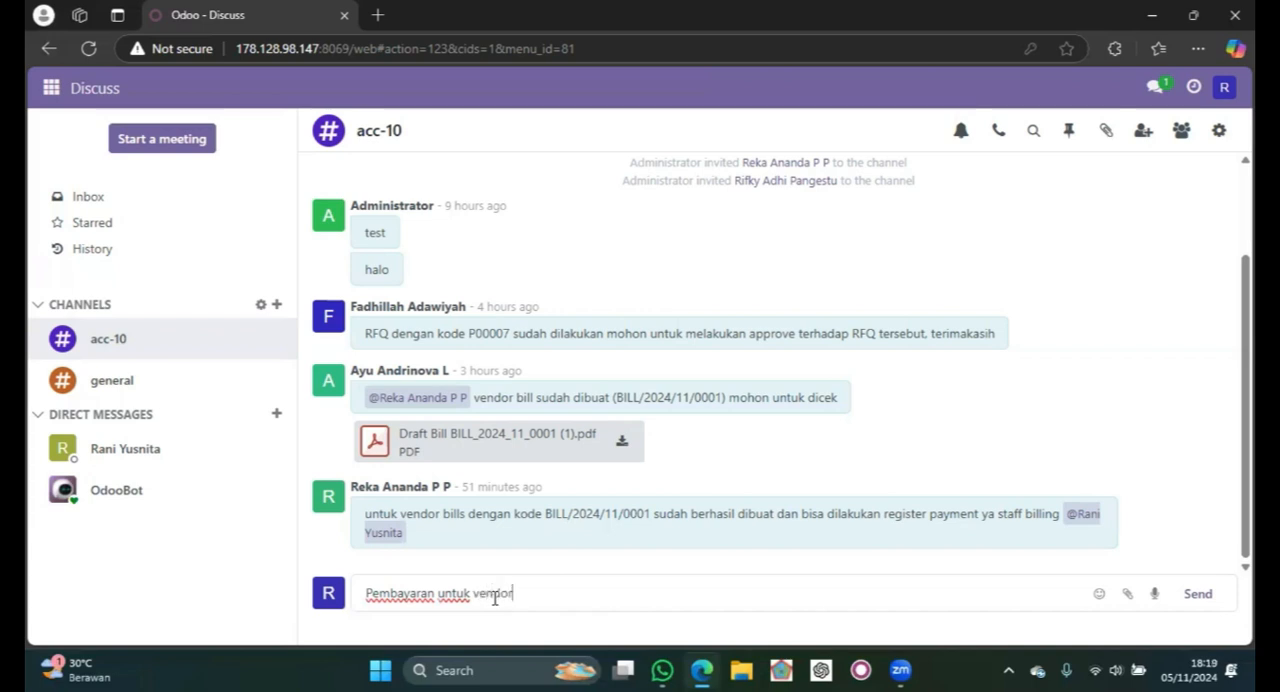
text(vendor Bill dengan kode)
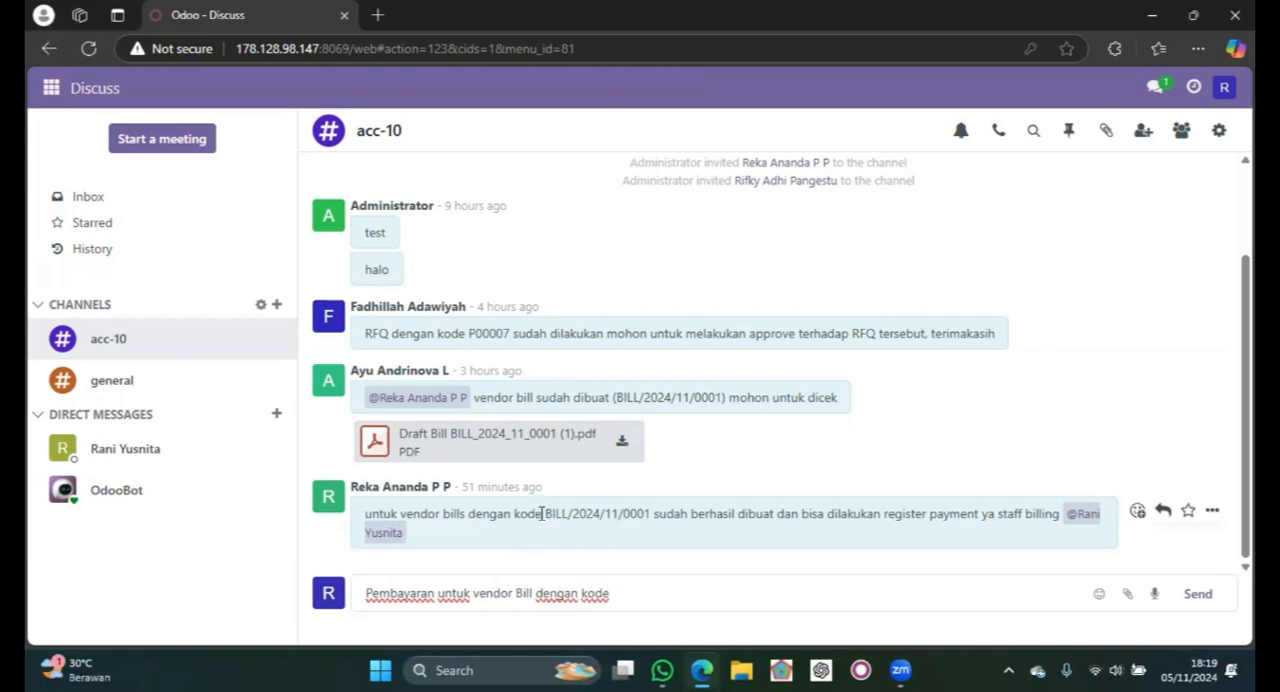
- Copy the bill code BILL/2024/11/0001 from the latest channel message into the draft and remove the extra space before it
drag(543, 513, 650, 516)
key(ctrl+c)
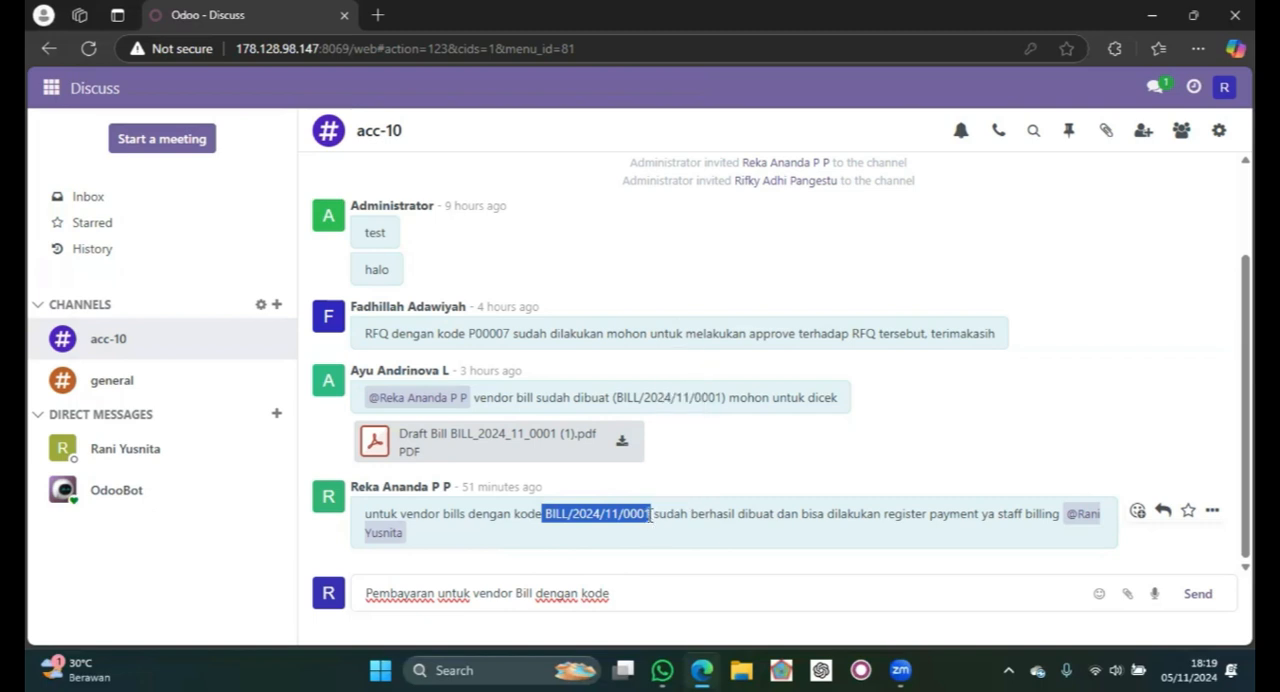
click(657, 590)
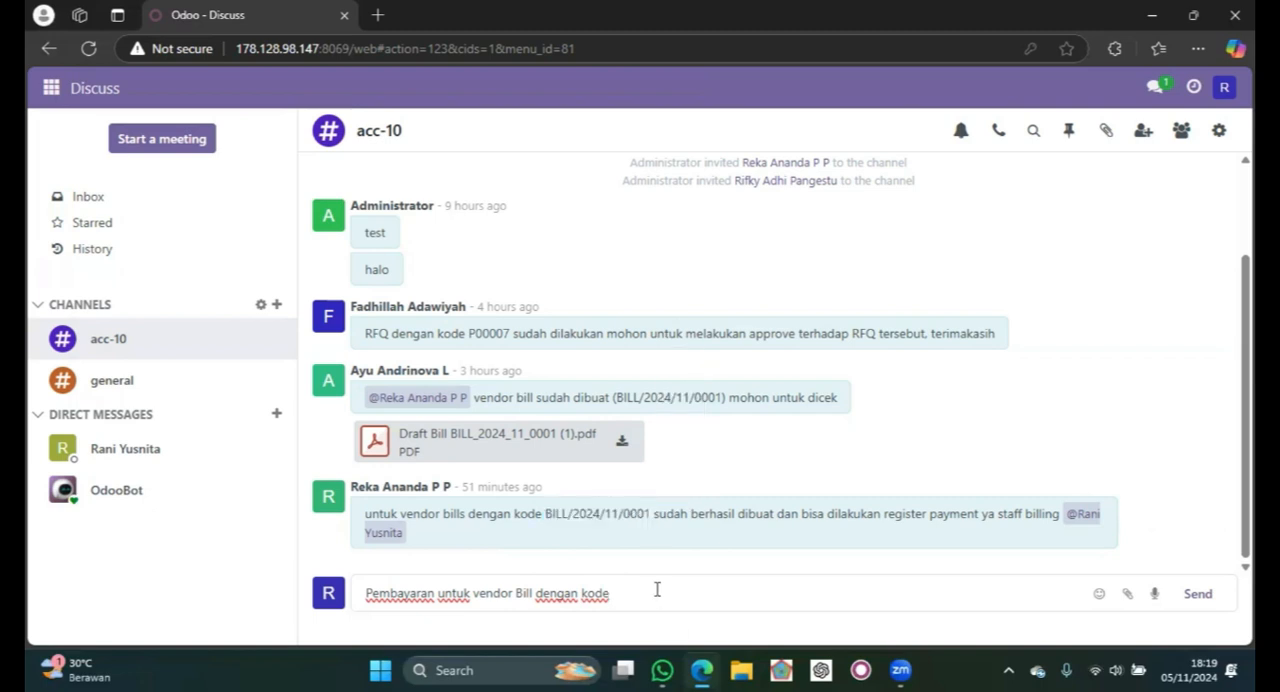
key(ctrl+v)
click(619, 596)
key(BackSpace)
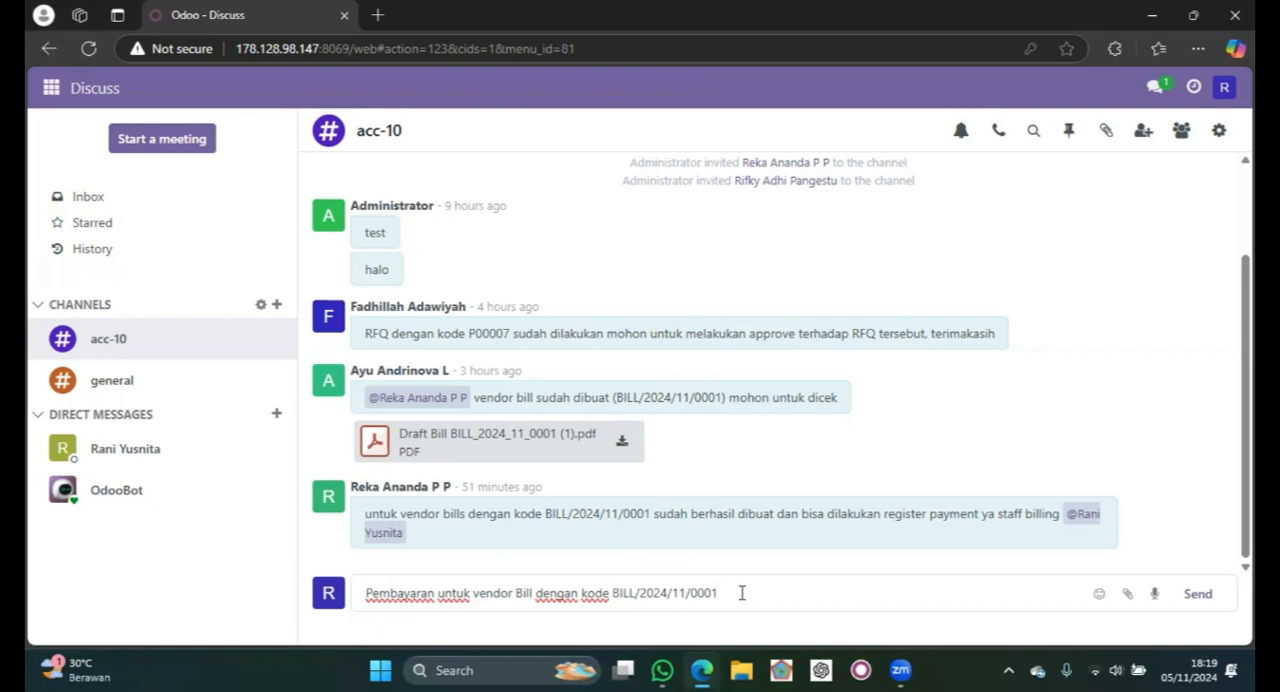
- Continue the message with "telah berhasil terbayar setengah harga di pembayaran pertama kemudian"
text(telah berhasil terba)
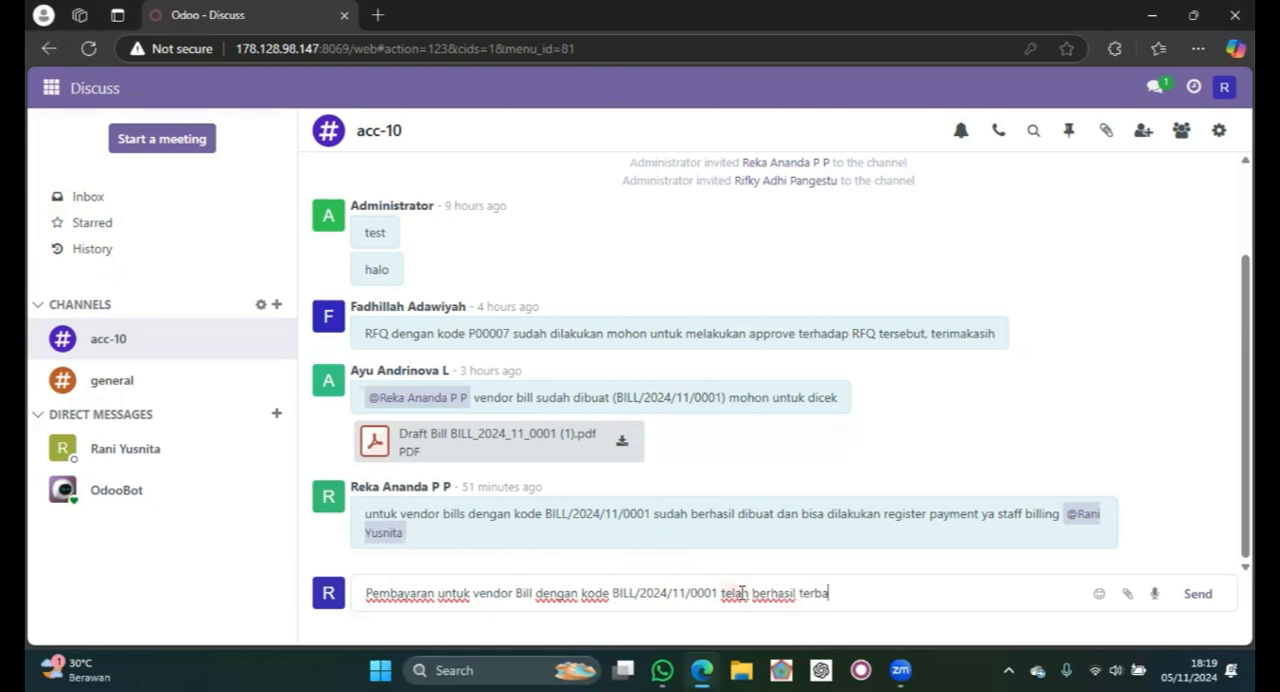
text(yar setengah harga di)
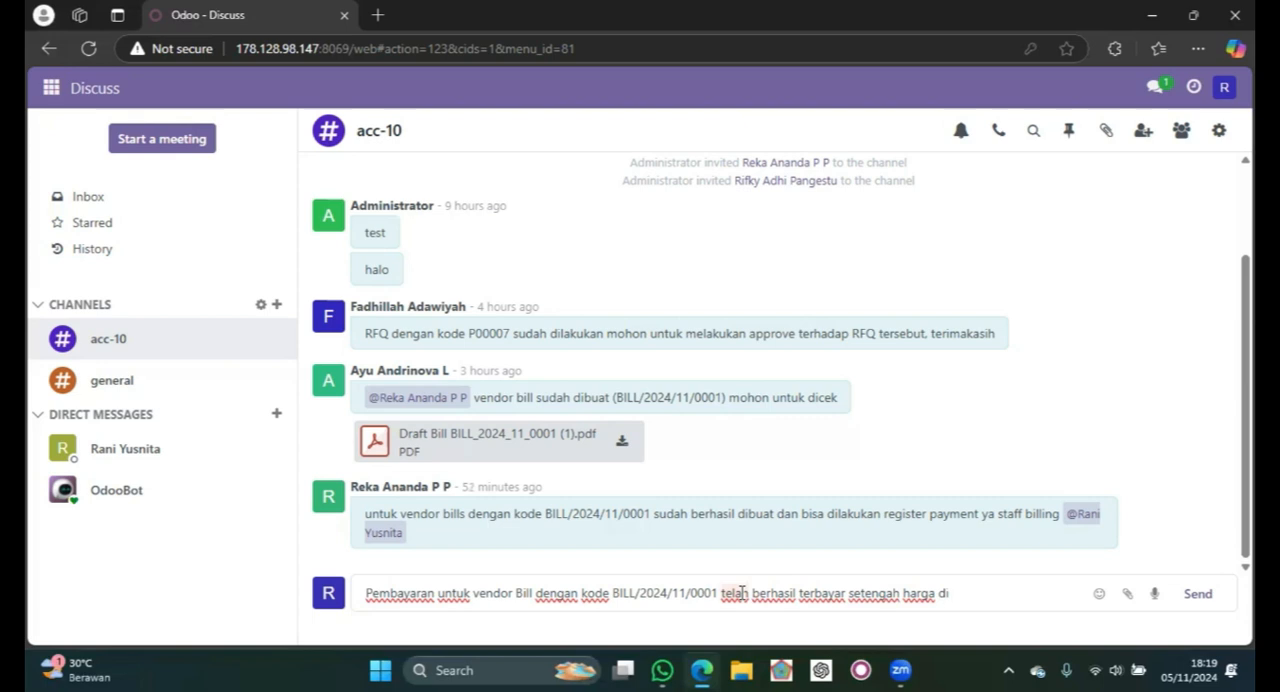
text(pembayaran pertama kemudian )
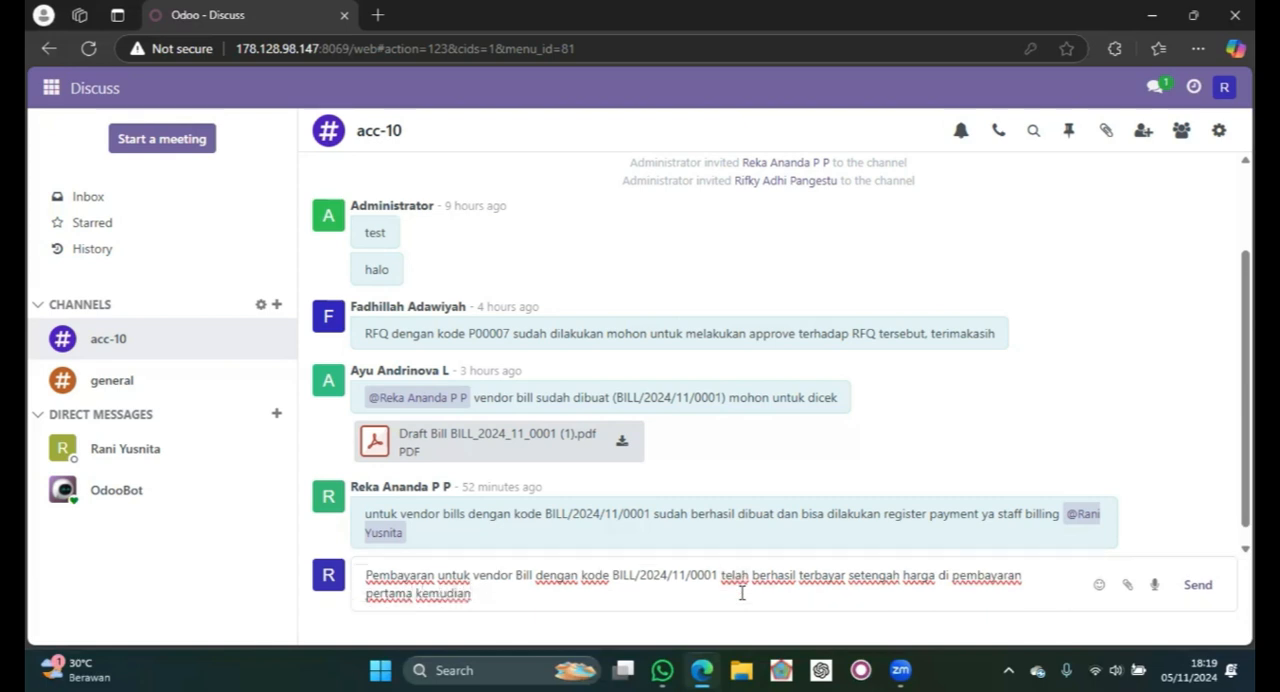
text(terb)
- Add "terbayar full di pembayaran kedua" to the message
key(Caps_Lock)
text(Y)
key(Caps_Lock)
key(BackSpace)
text(a)
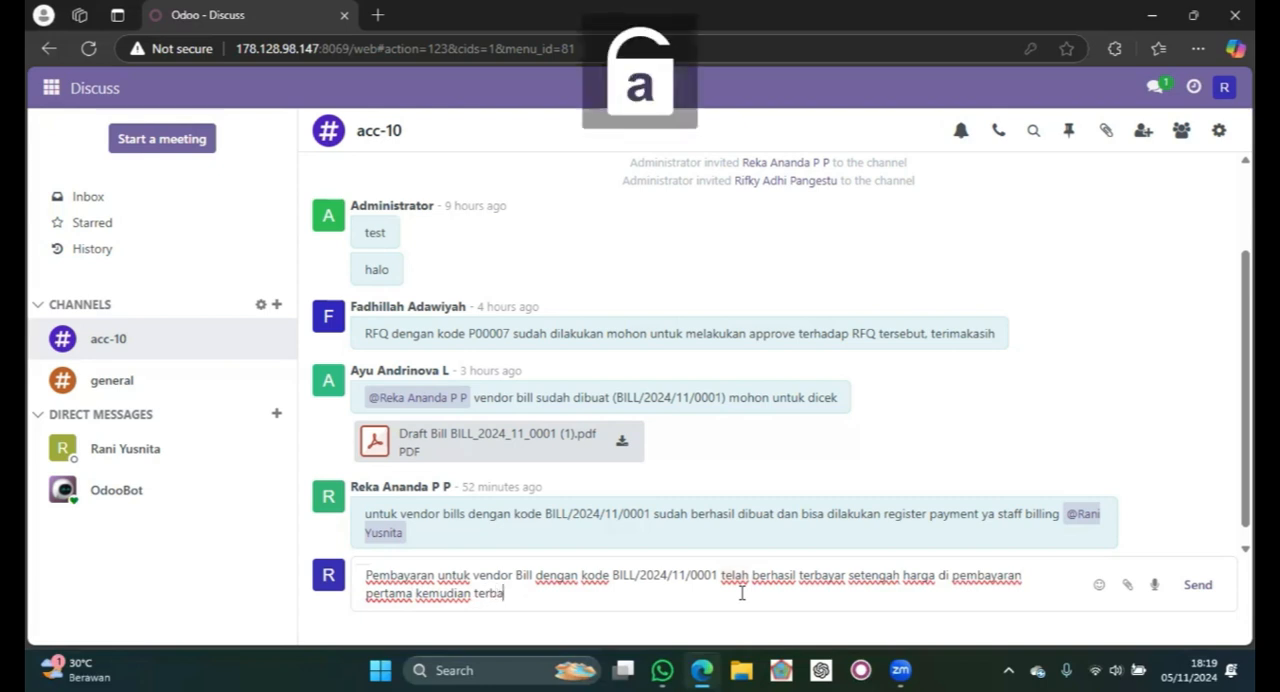
text(yar full di pembayaran)
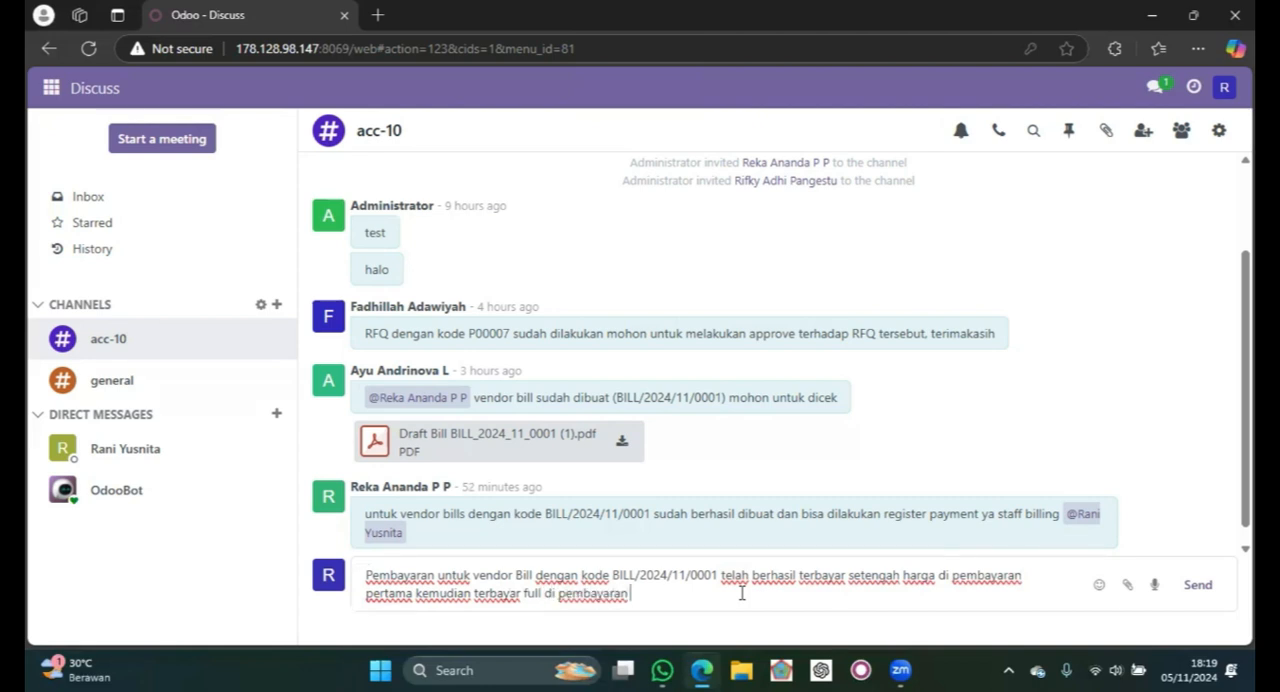
text( kedua sehingga )
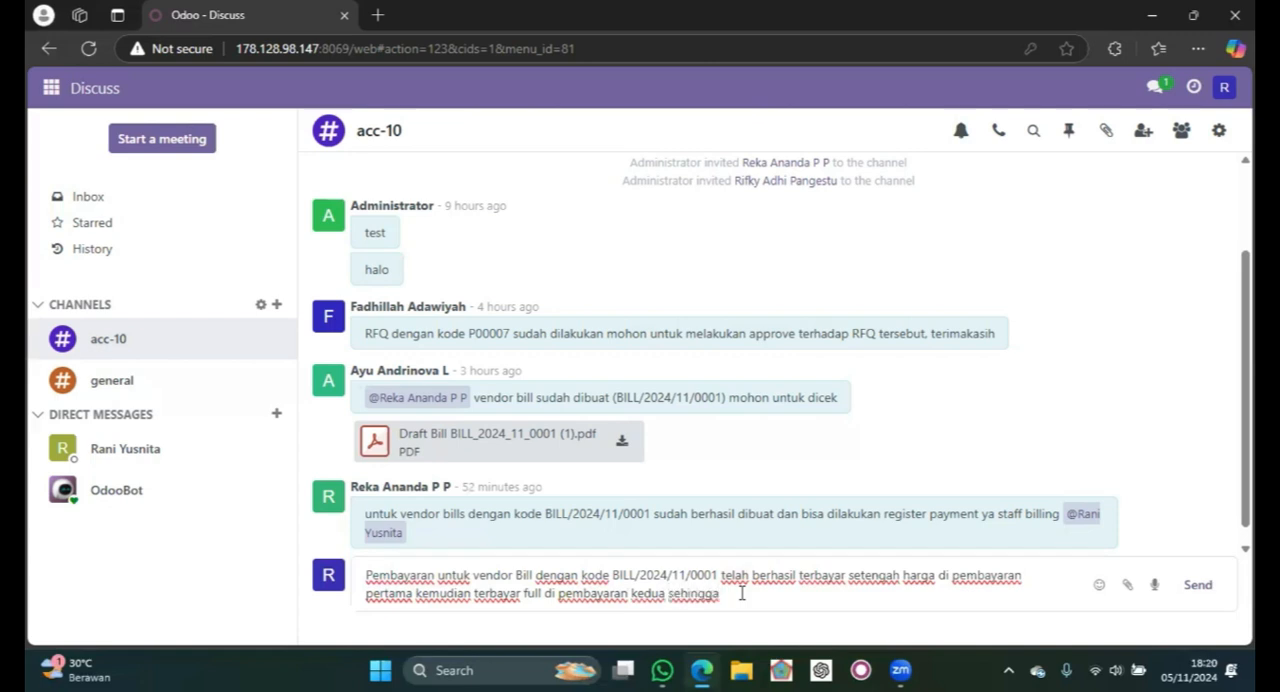
text(in payment)
- Extend the message with "sehingga status in payment"
click(723, 593)
text(status)
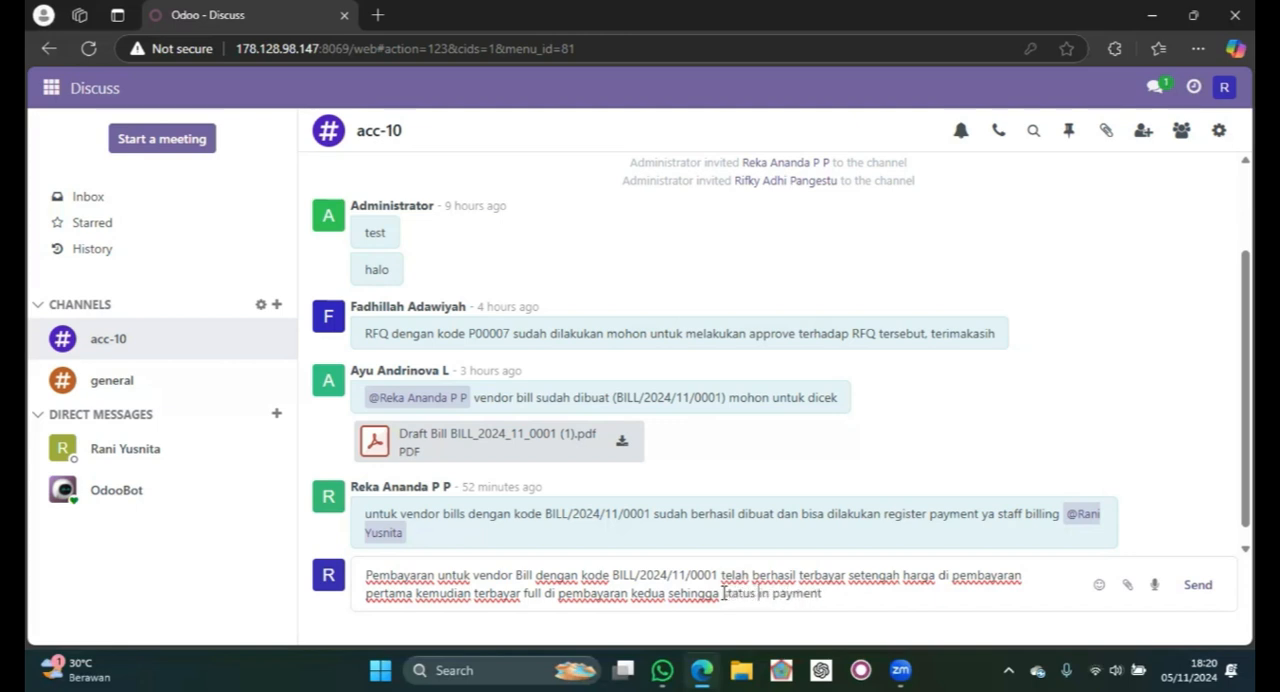
- Finish the message text with "kepada manager accounting silahkan dilanjutkan"
click(838, 591)
text(. kepada manh)
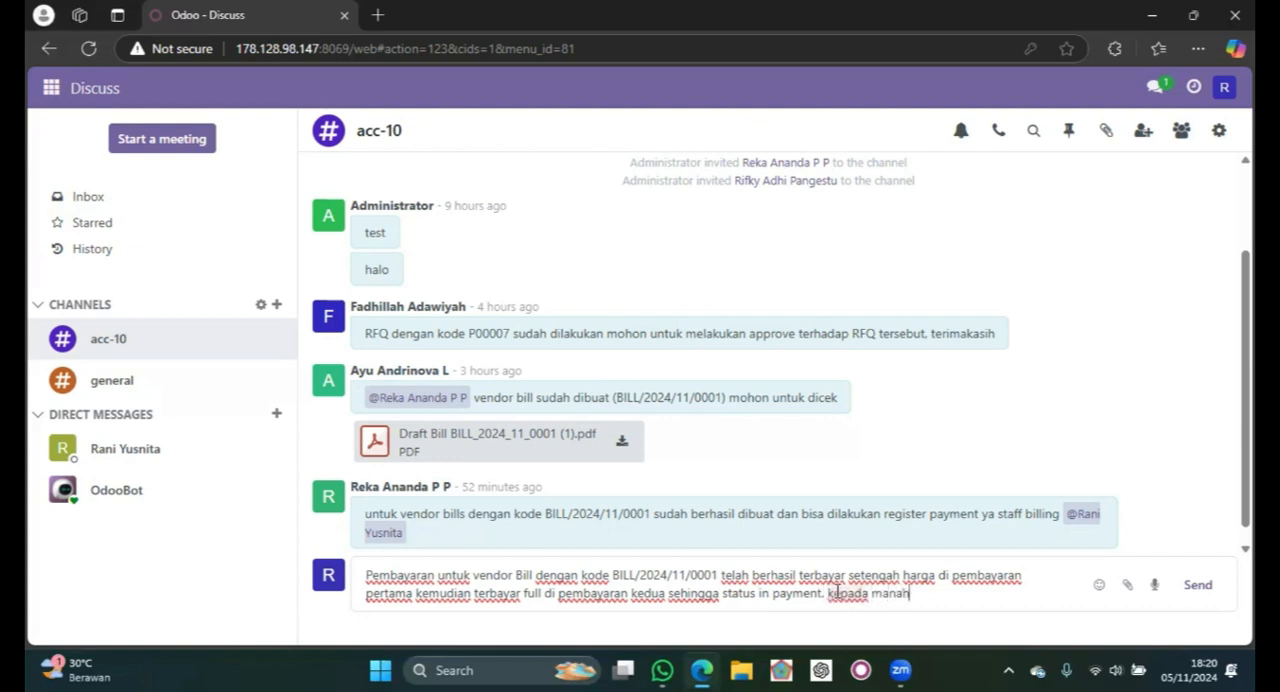
text(ger accounting)
text( so)
text(lahkan)
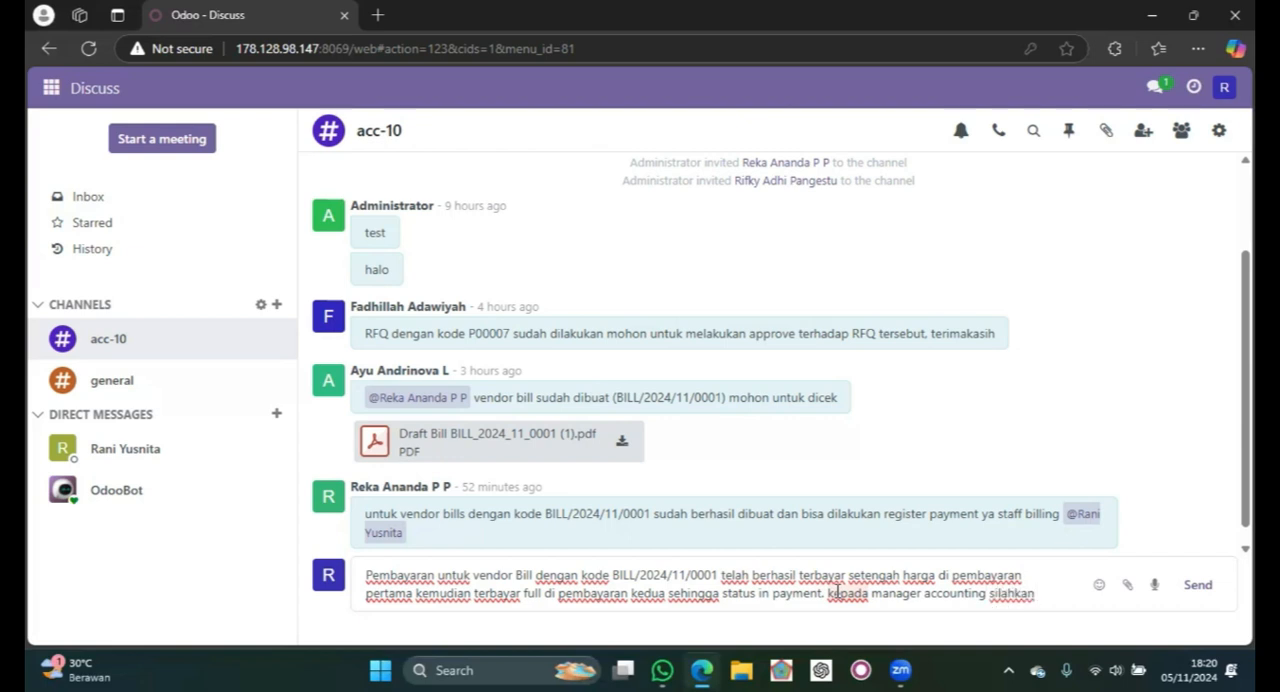
text( dilanjutkan)
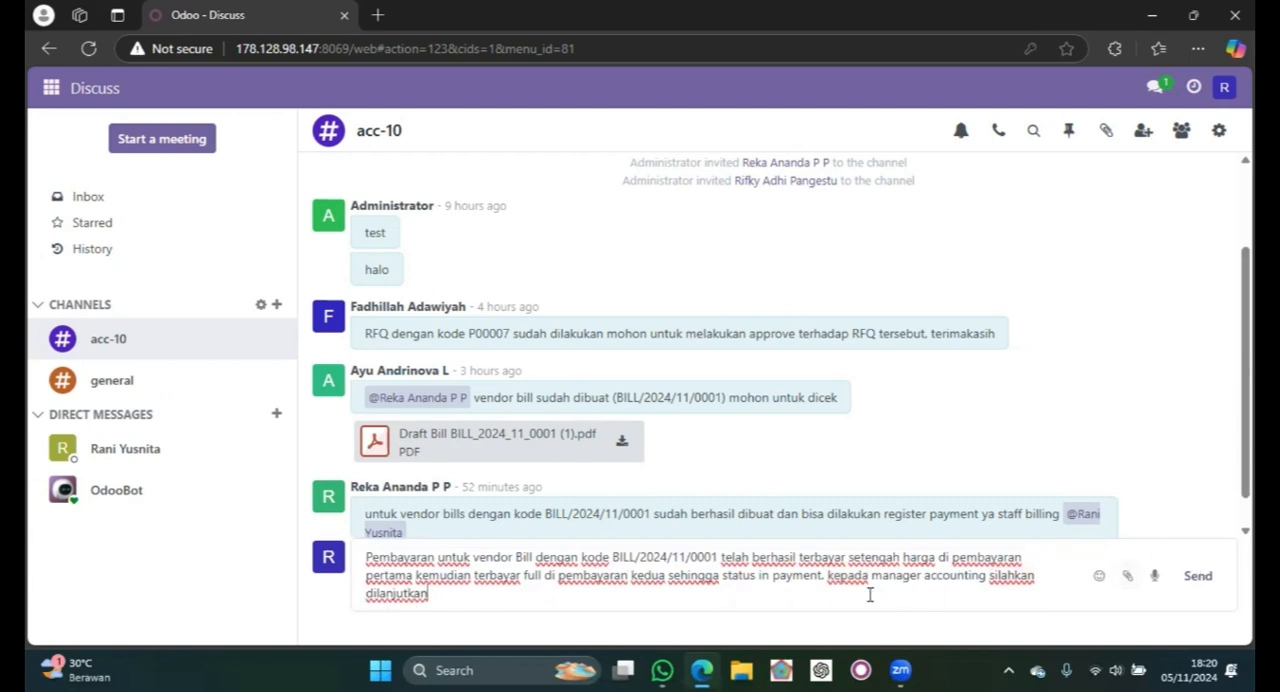
text(@Ra)
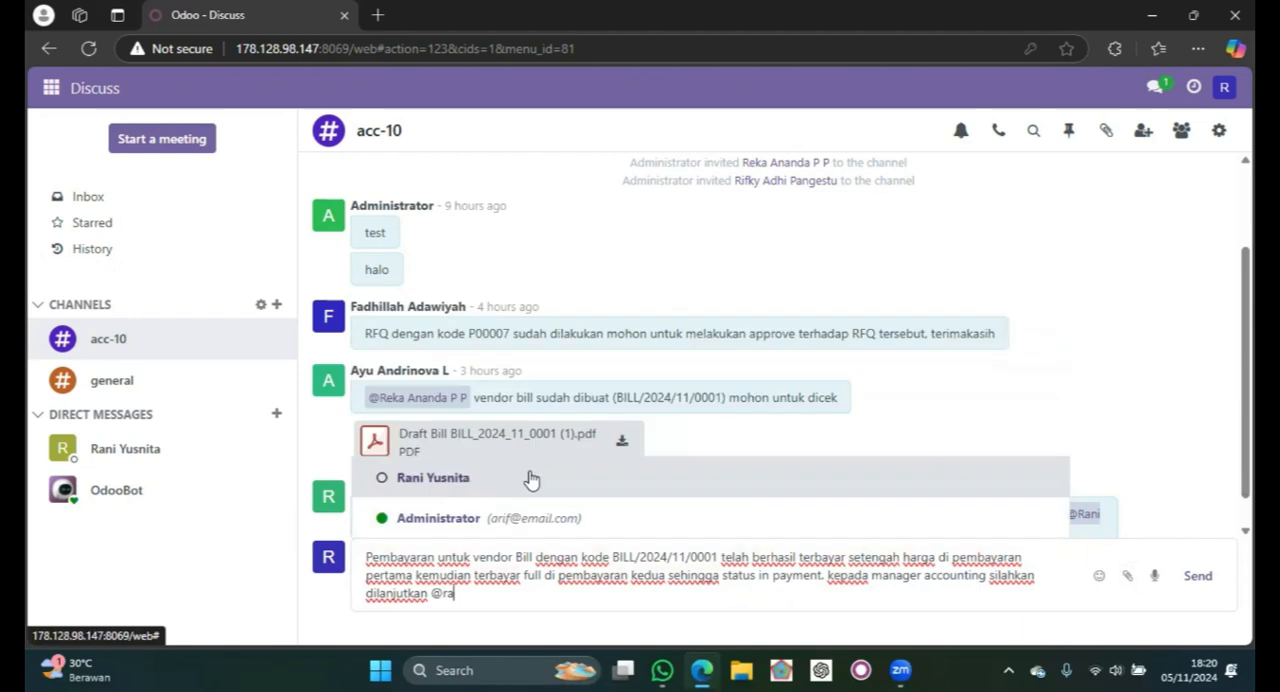
- Mention the accounting manager at the end of the message and send it to the acc-10 channel
click(533, 478)
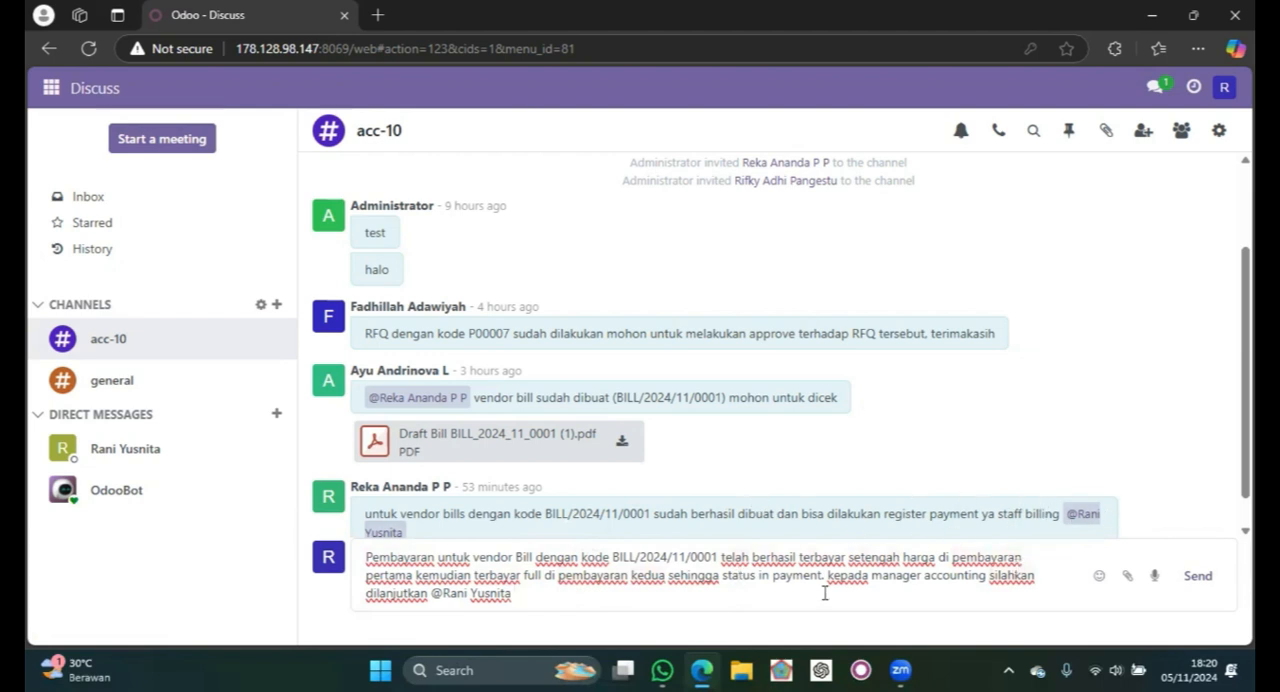
click(1200, 578)
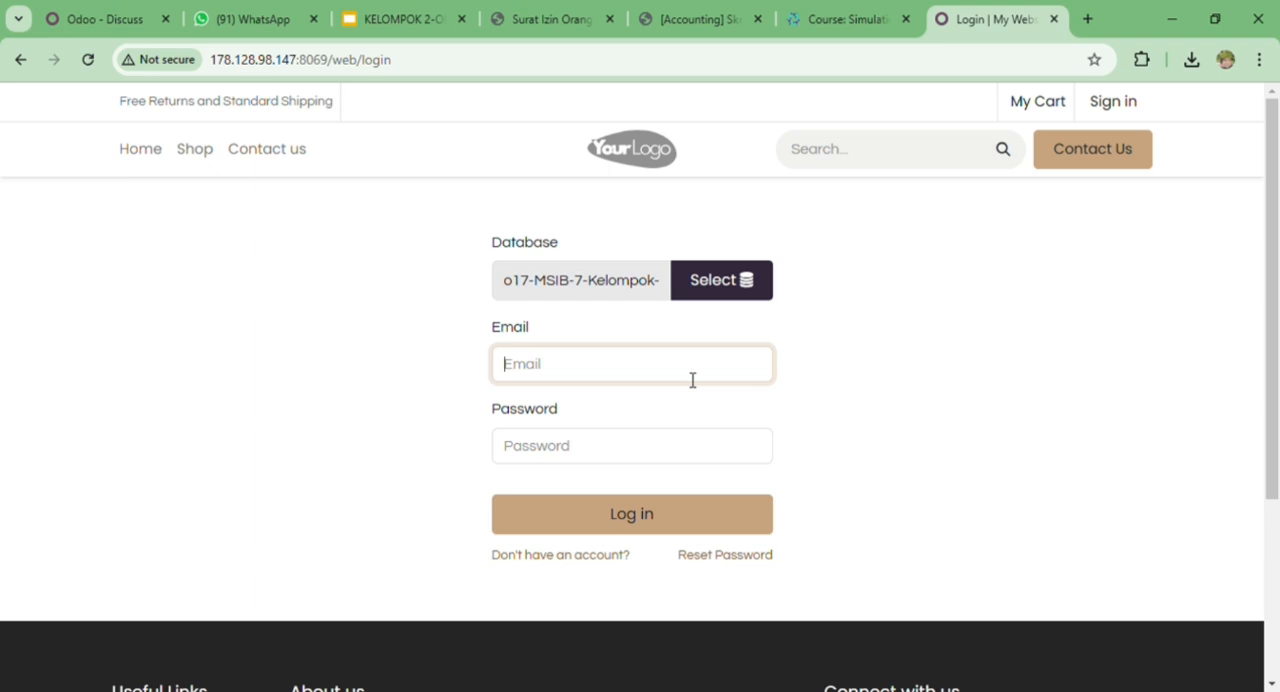
- Log in to Odoo with the account's e-mail and password
text(cp235)
click(674, 441)
text(••)
key(Return)
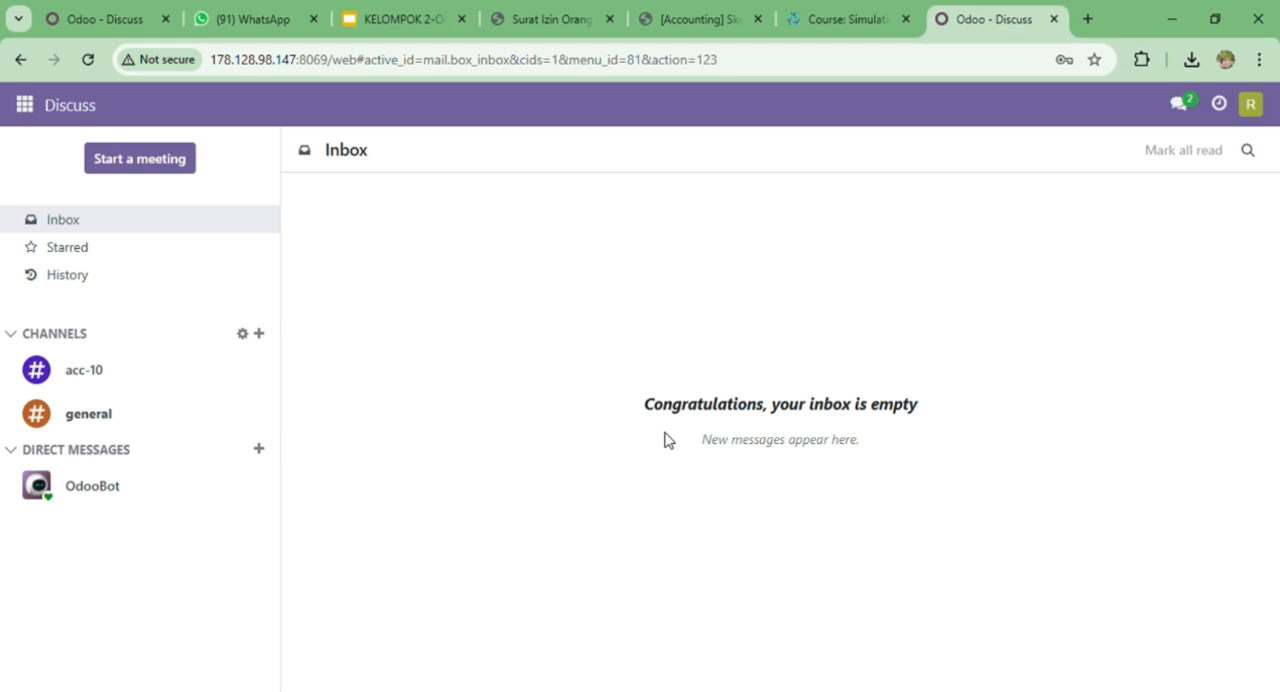
- Read the messages in the acc-10 channel and open the Accounting app
click(187, 375)
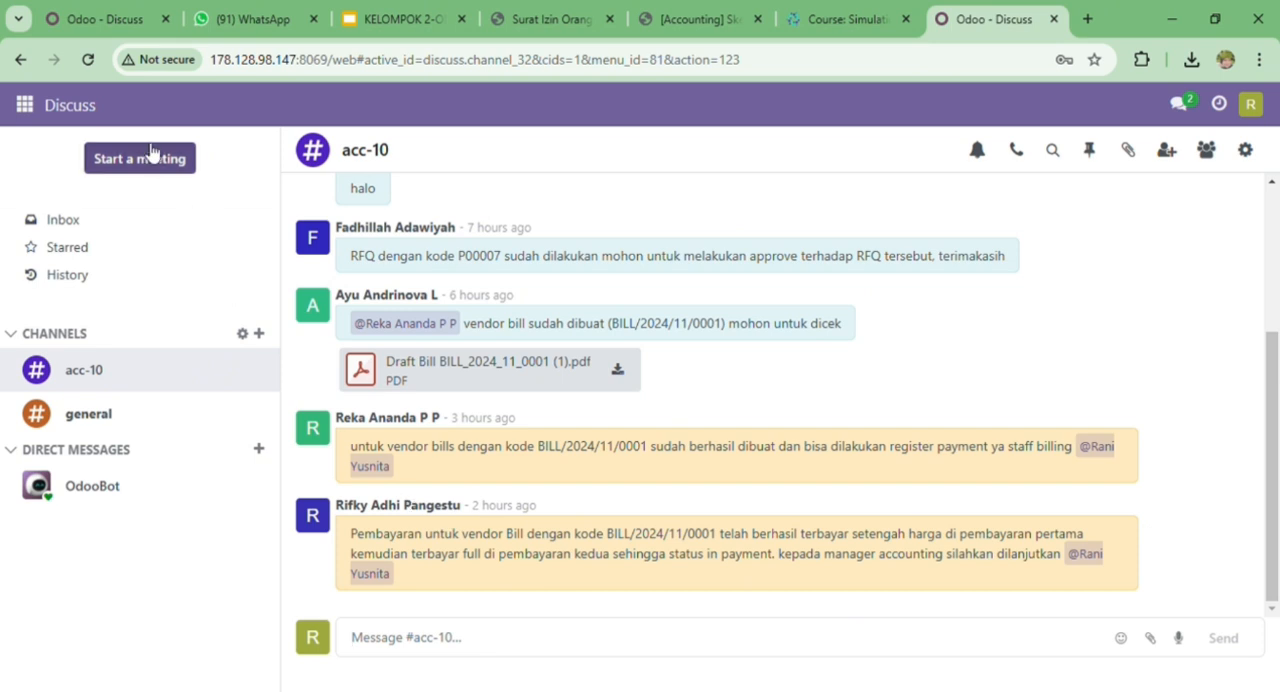
click(37, 116)
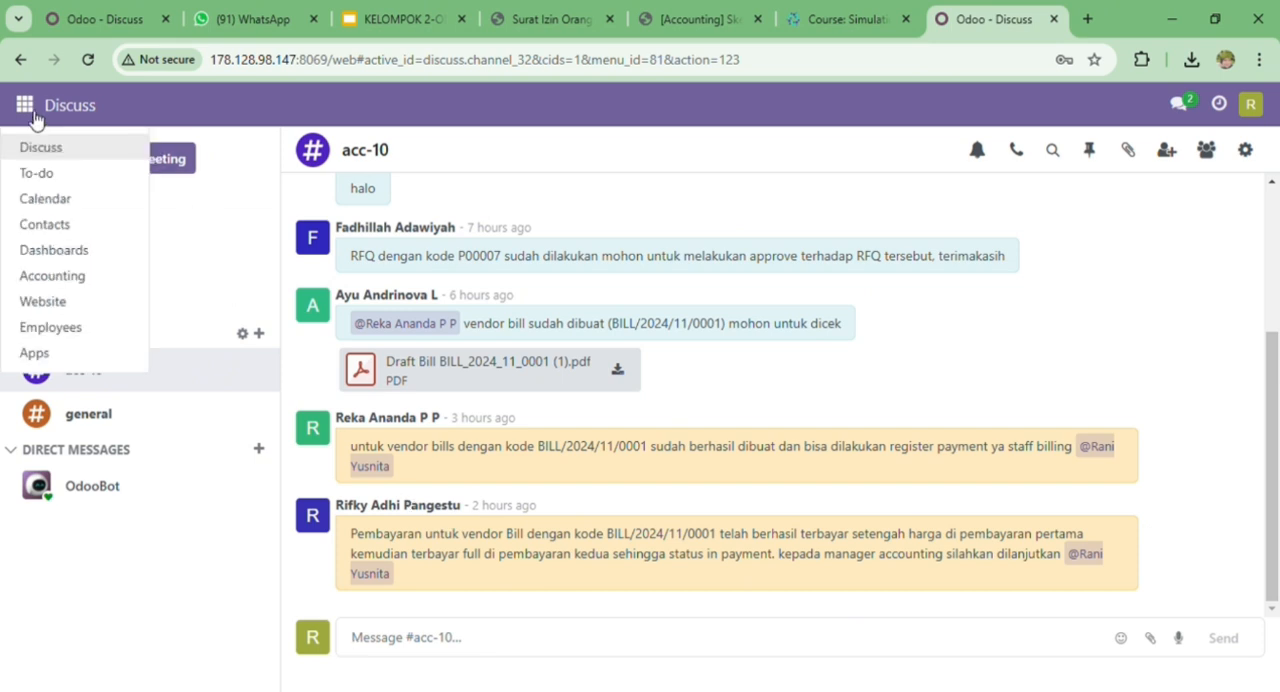
click(85, 277)
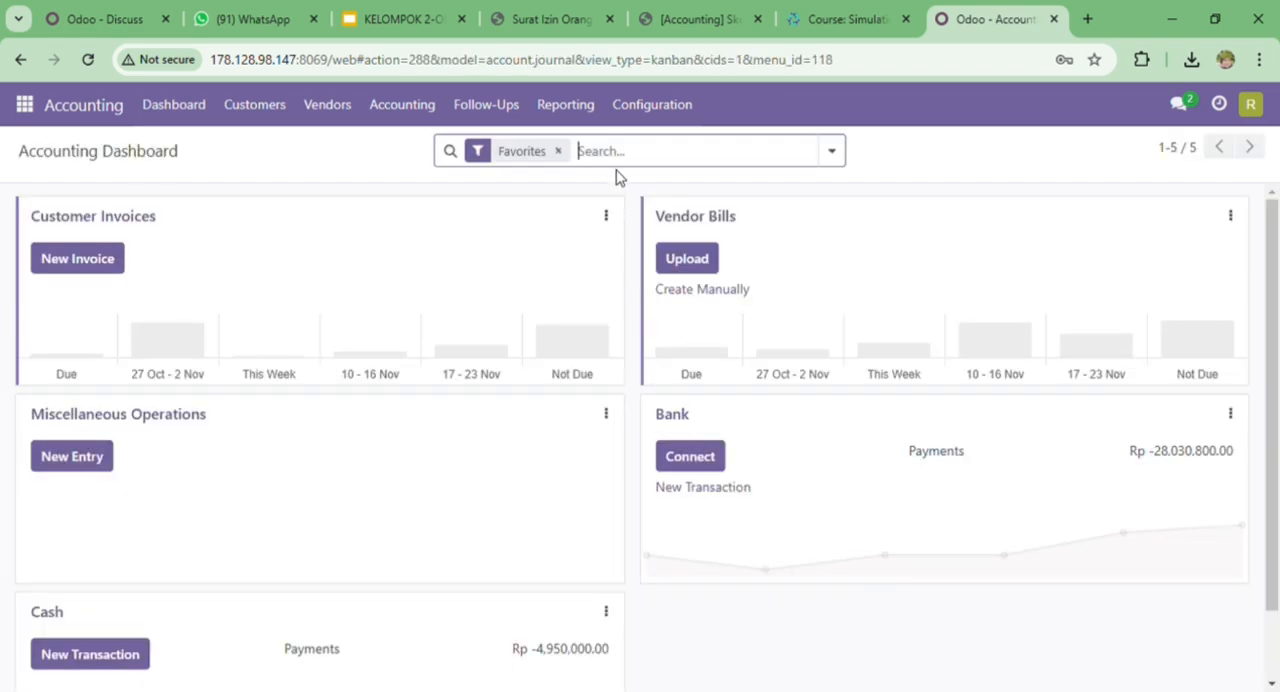
- Set up a General Ledger report that includes initial balances, with start date 10/04/2024 and end date 11/05/2024
click(572, 116)
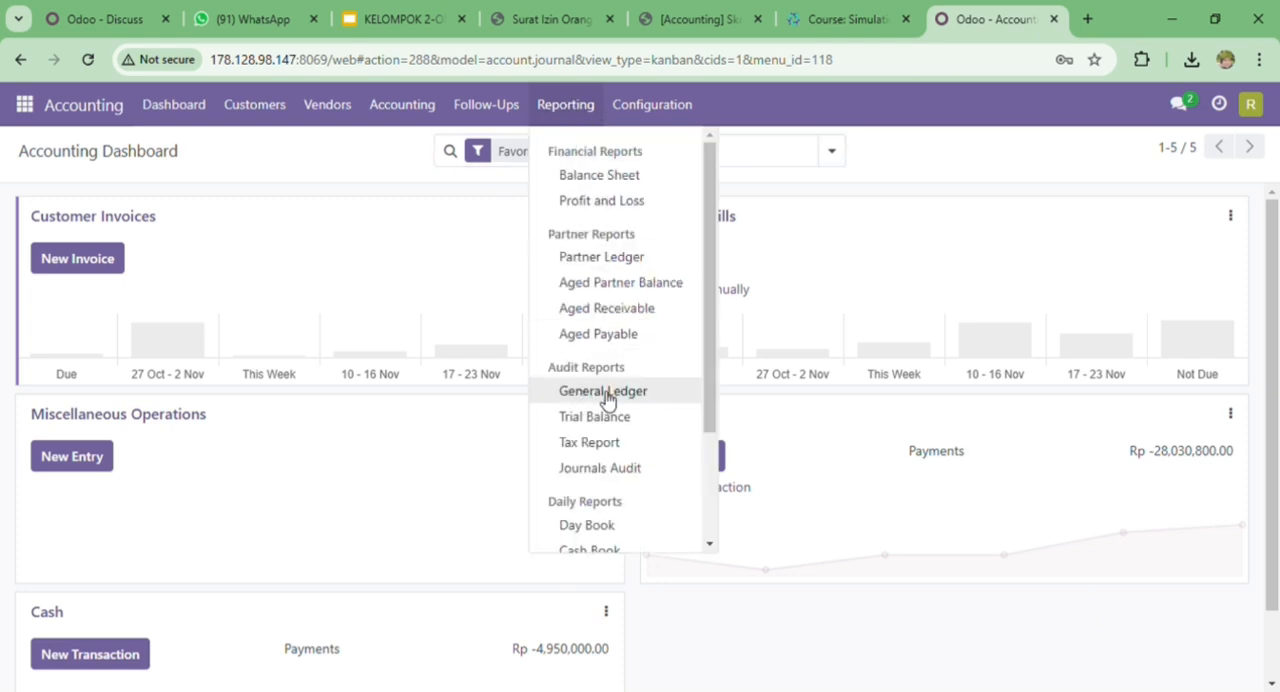
click(655, 400)
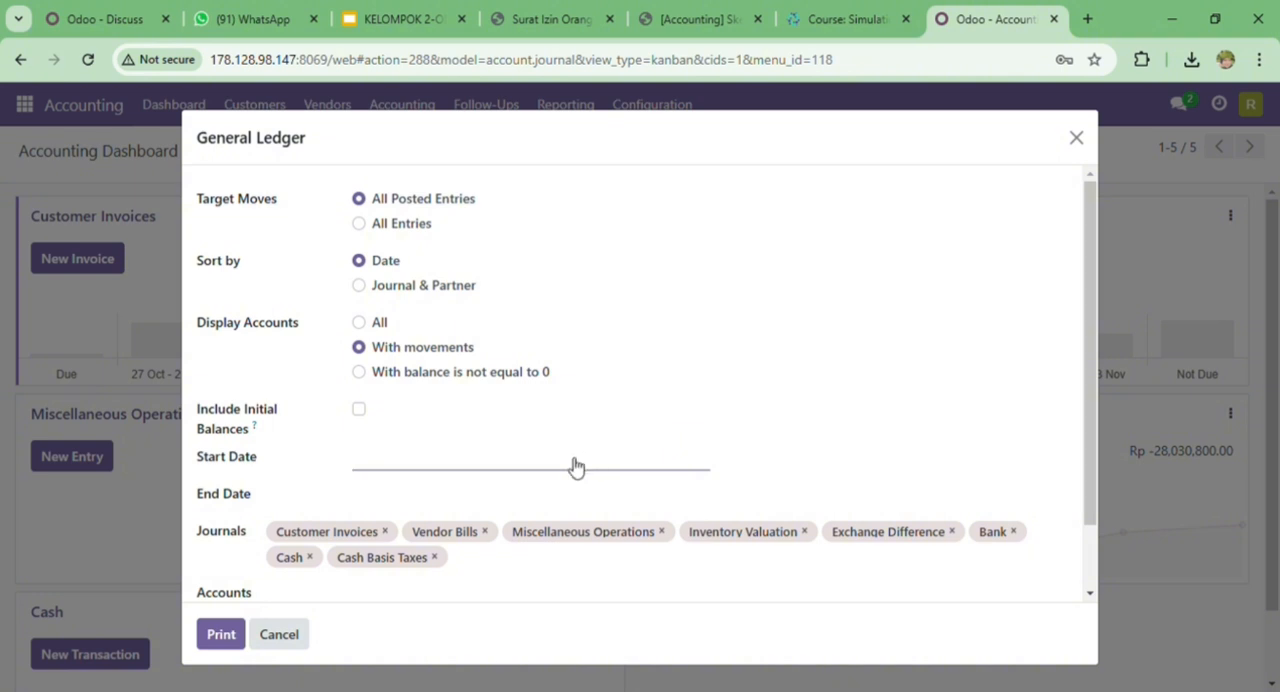
click(359, 411)
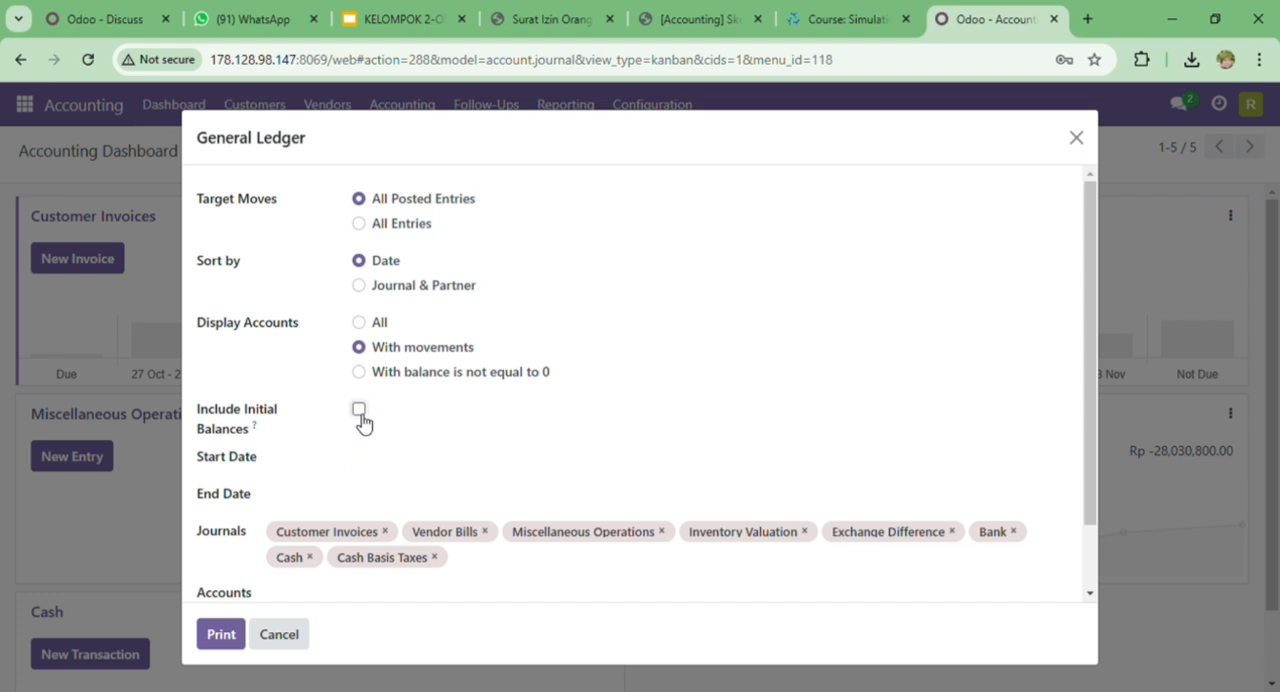
click(391, 467)
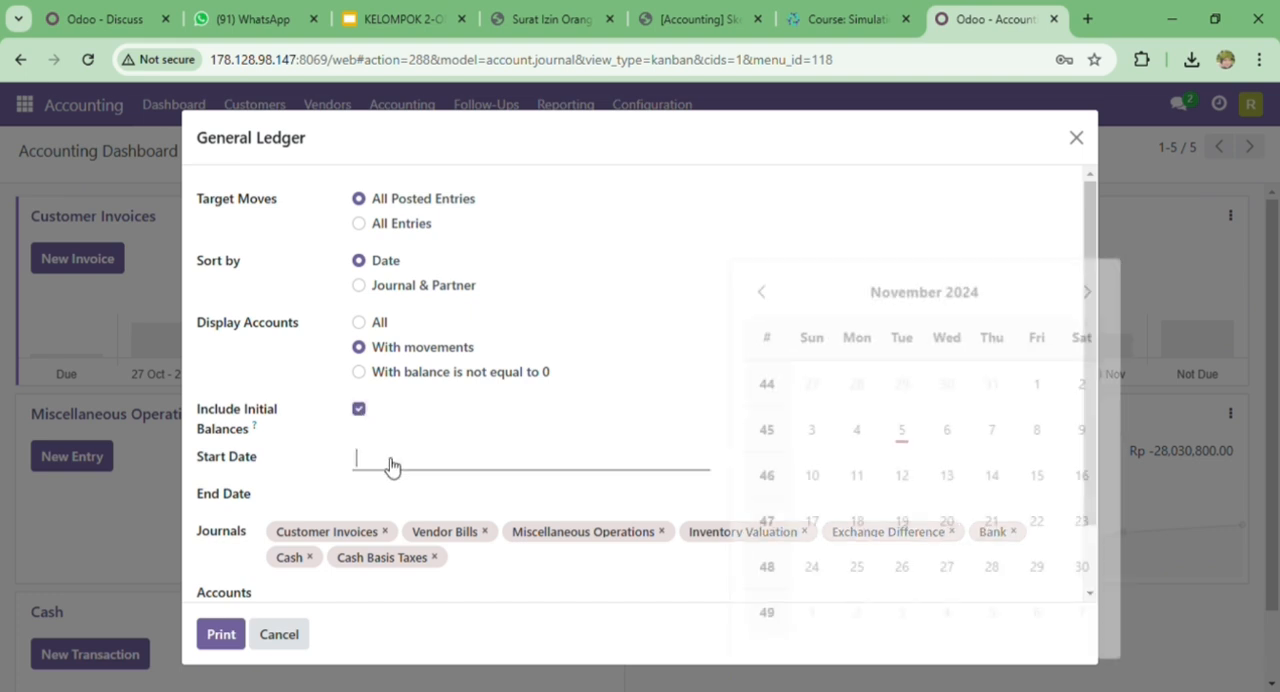
click(750, 291)
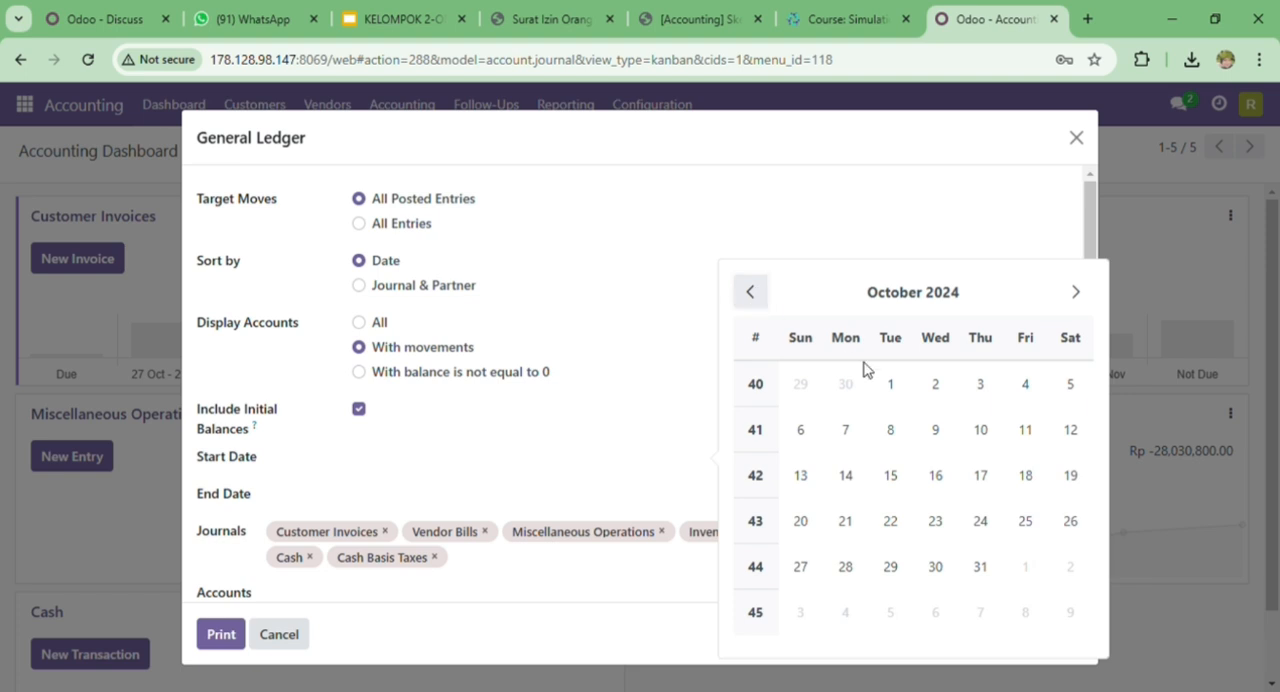
click(1027, 391)
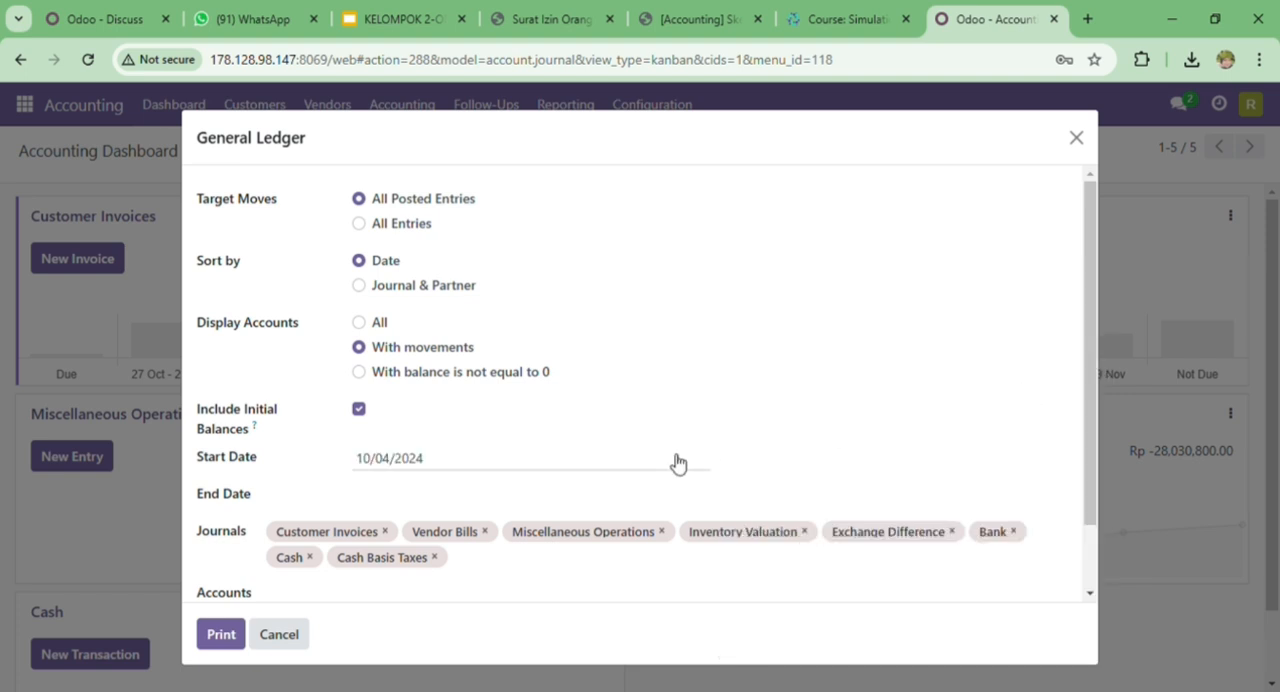
click(437, 500)
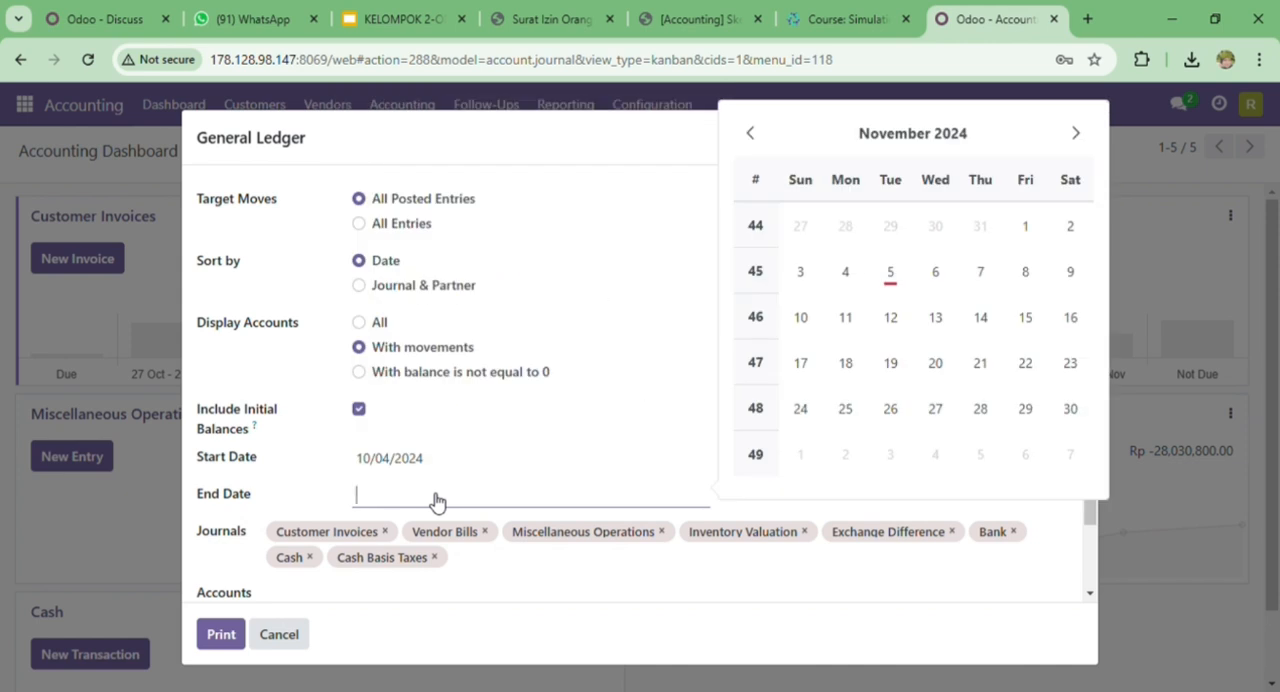
click(897, 272)
- Print the General Ledger report and open the downloaded PDF
scroll(572, 468, down, 1)
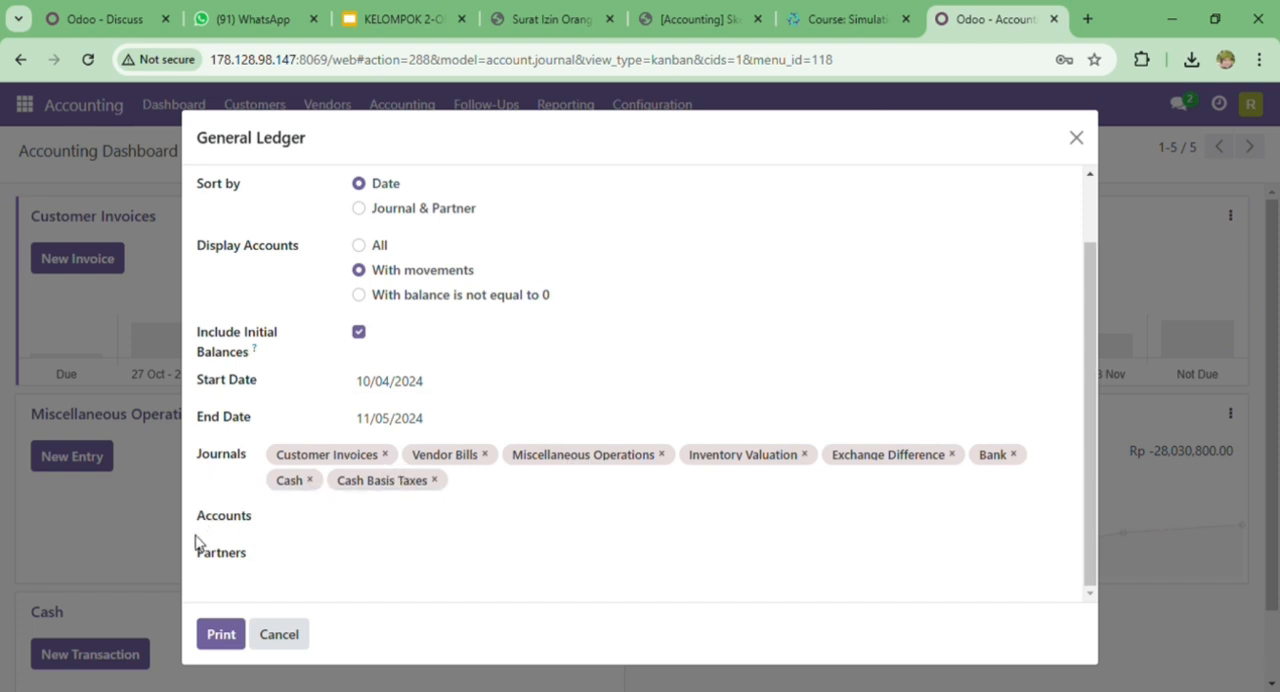
click(224, 641)
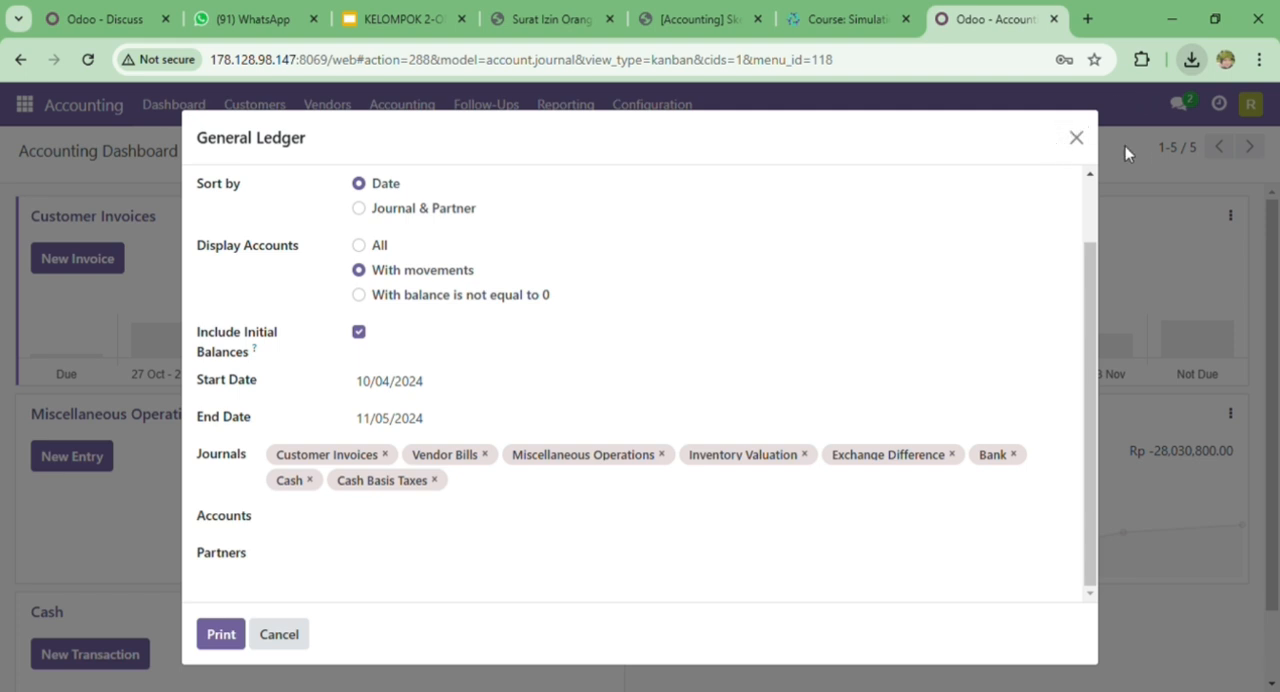
click(1160, 143)
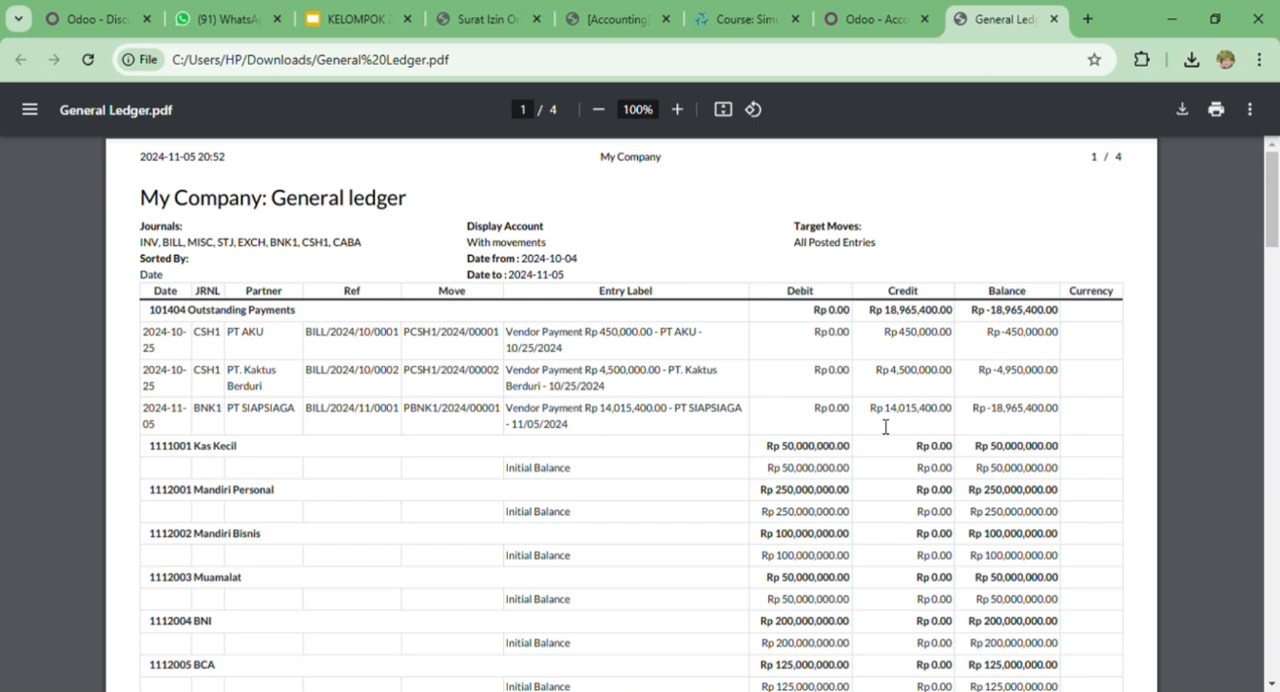
scroll(890, 345, down, 5)
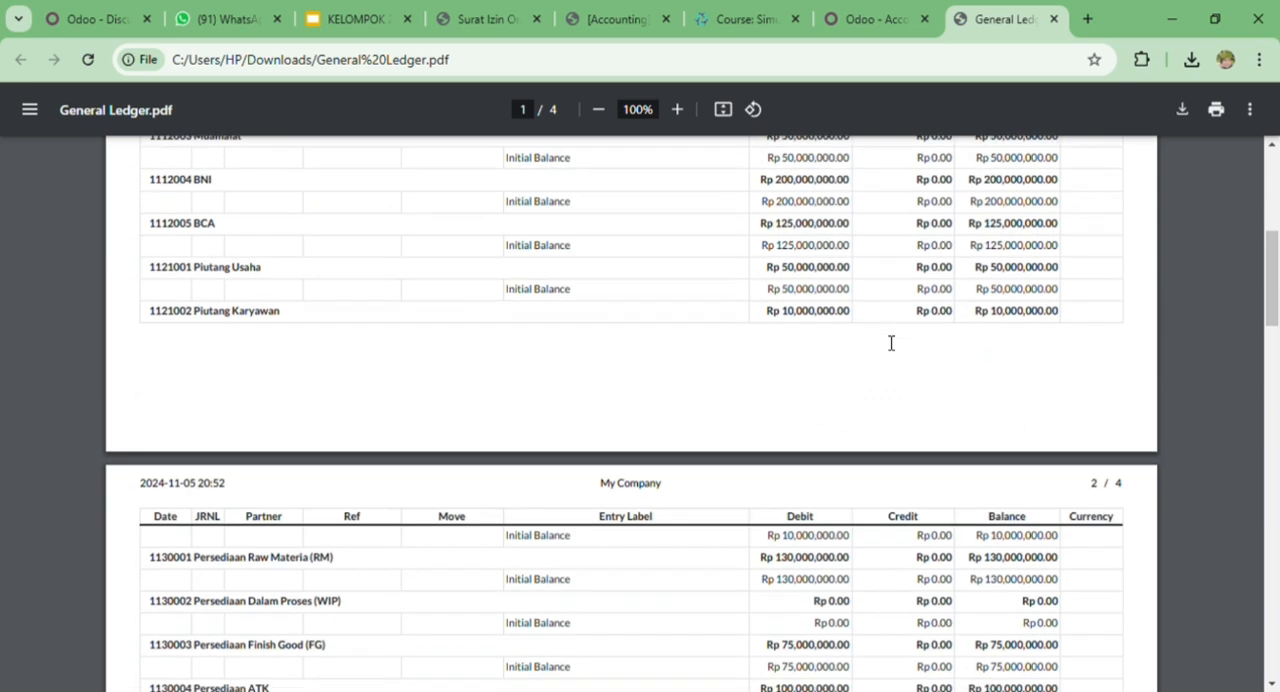
scroll(891, 343, down, 1)
scroll(891, 343, up, 2)
scroll(891, 343, down, 3)
scroll(891, 343, down, 3)
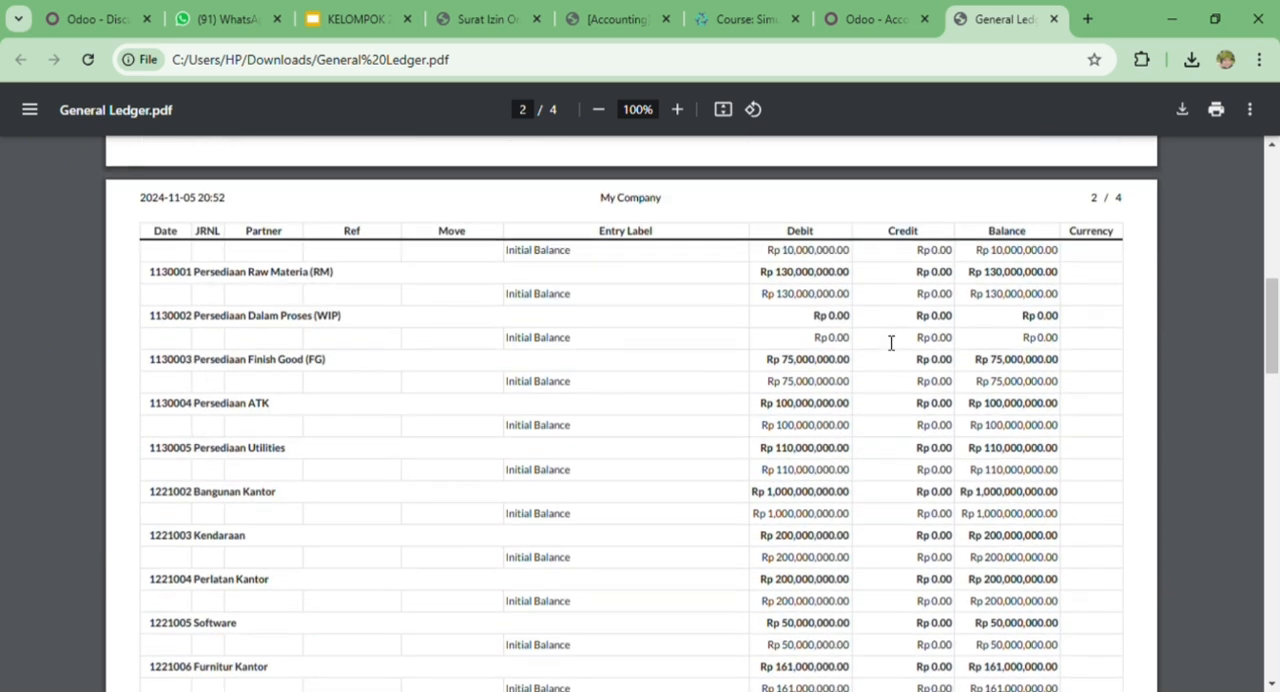
scroll(891, 343, down, 4)
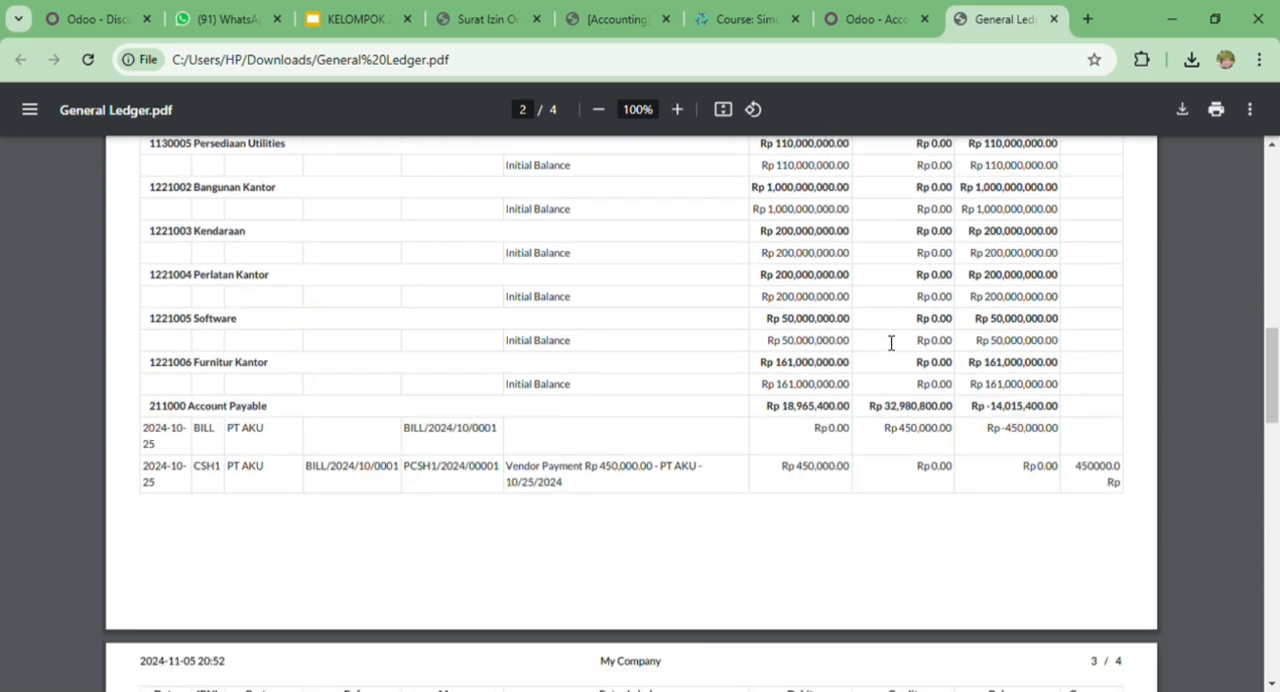
scroll(891, 343, down, 1)
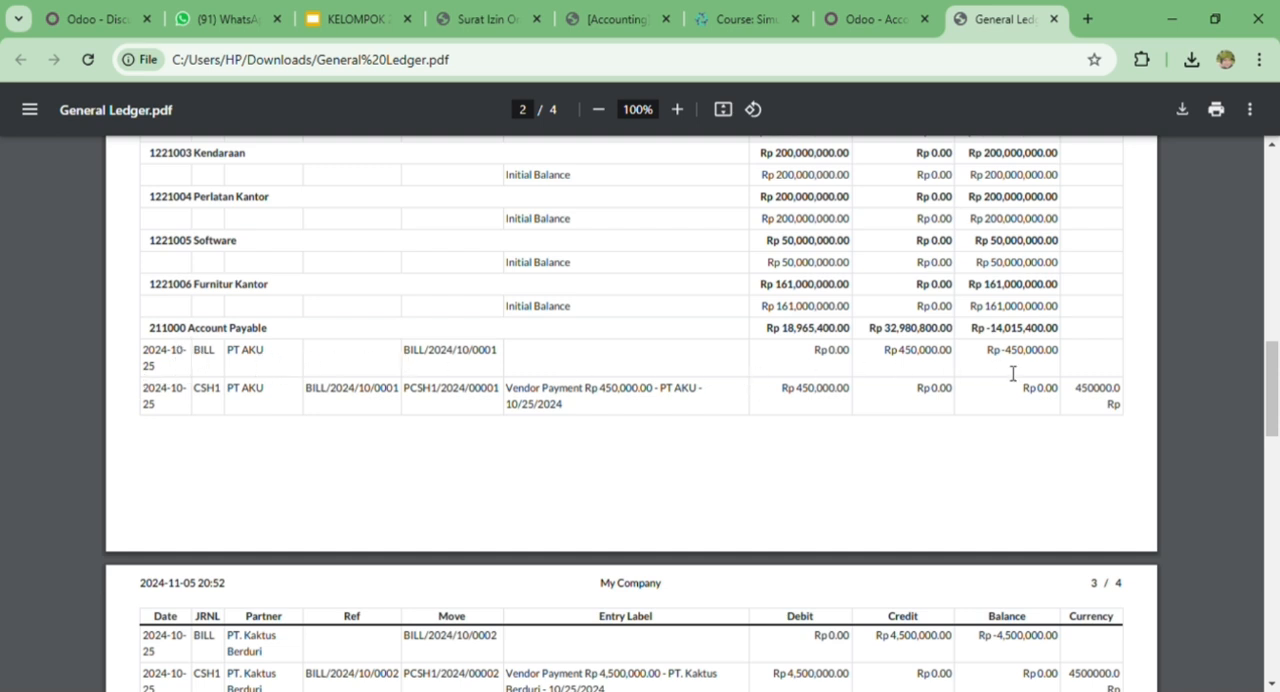
scroll(1014, 376, up, 1)
scroll(966, 360, down, 1)
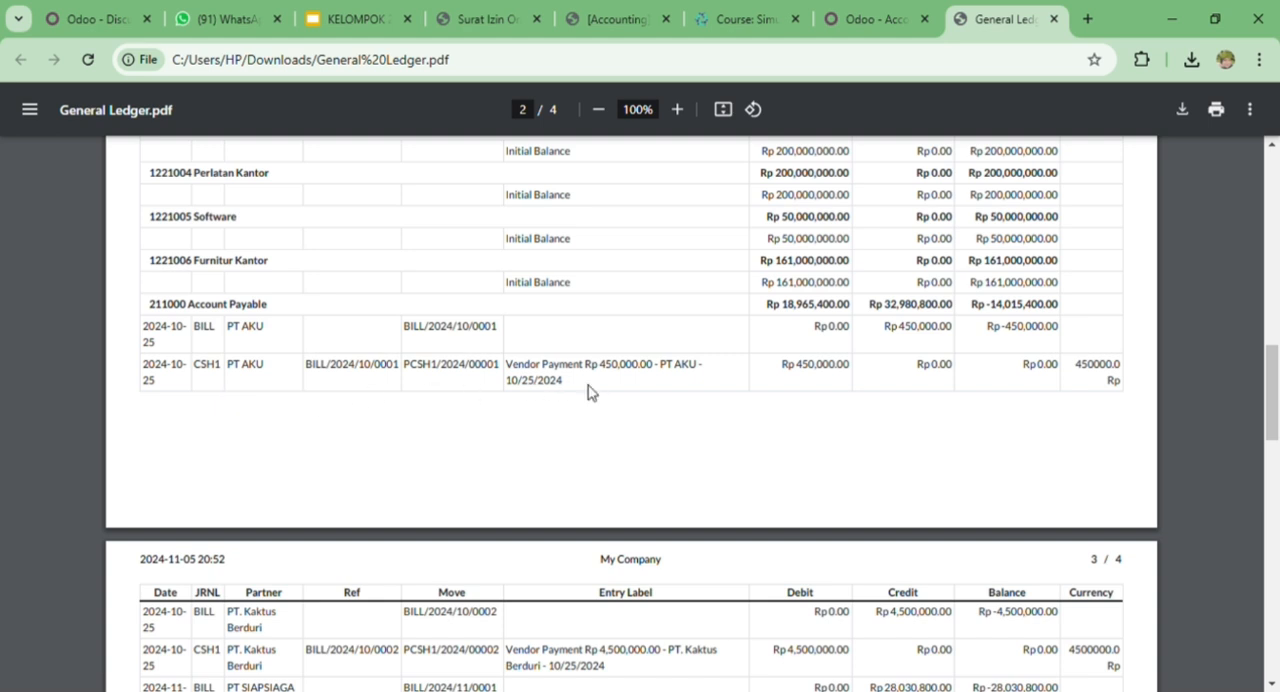
scroll(588, 390, down, 3)
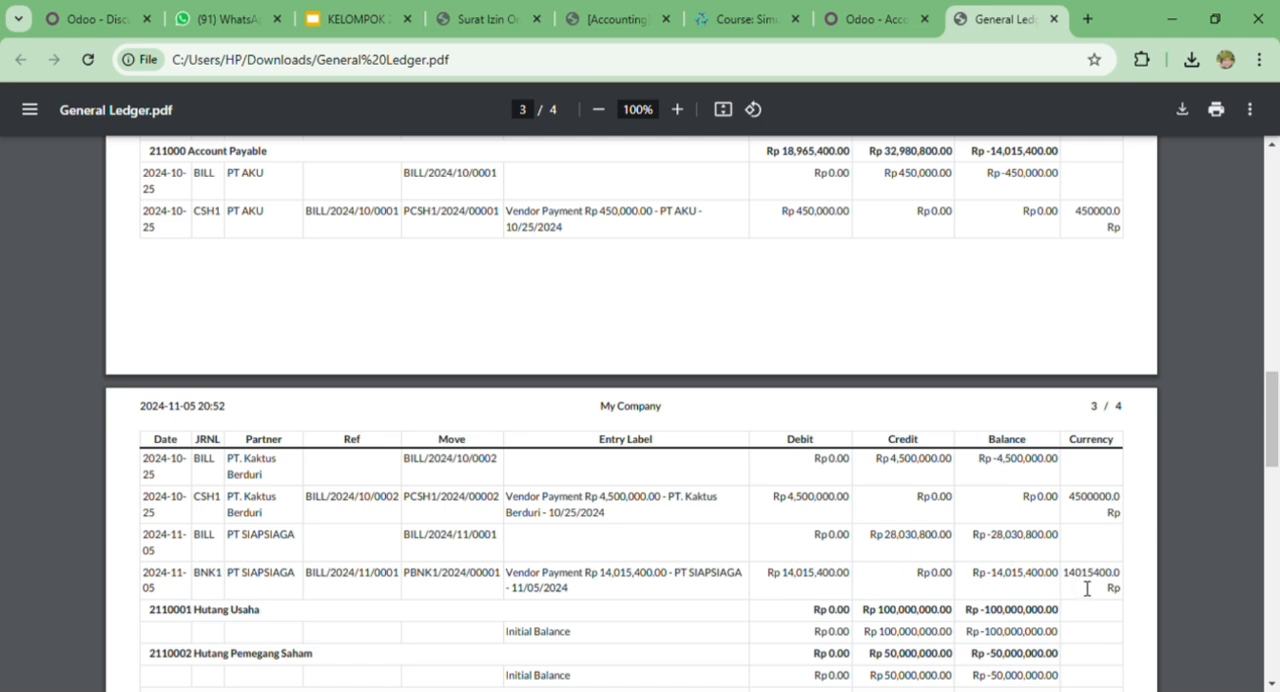
scroll(972, 557, down, 5)
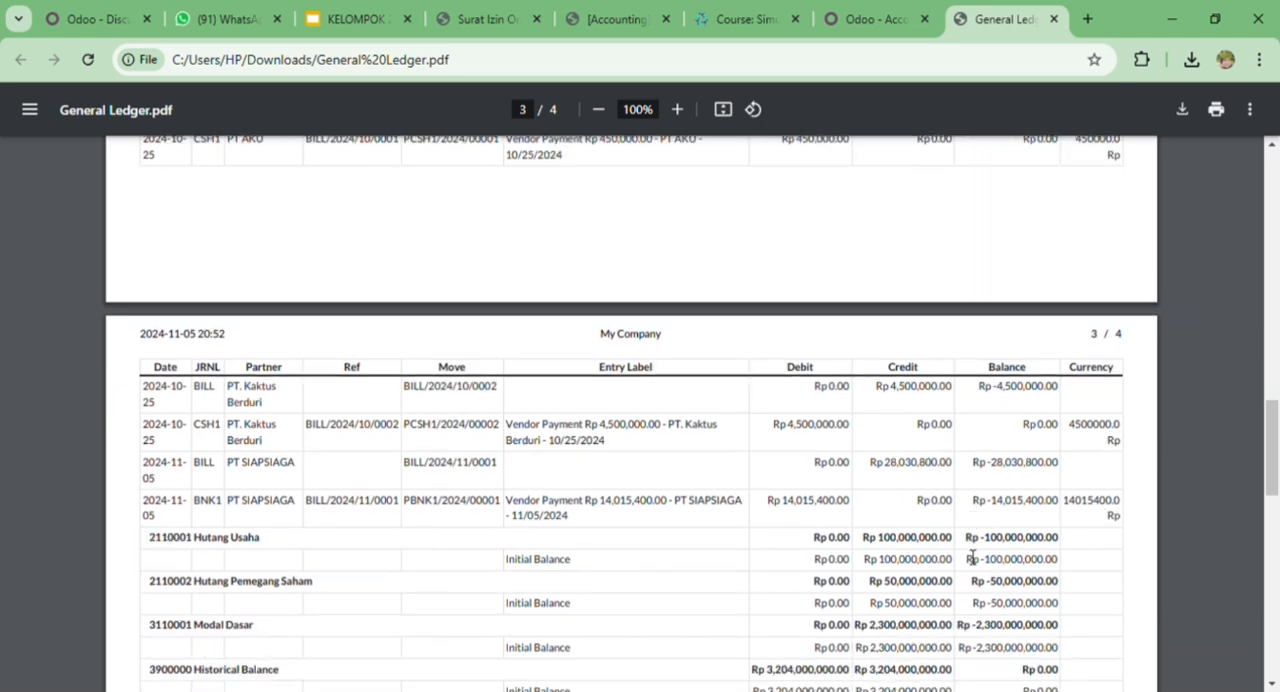
- Examine the vendor bill lines under the Expenses account and the remaining accounts at the end of the ledger
scroll(972, 557, down, 2)
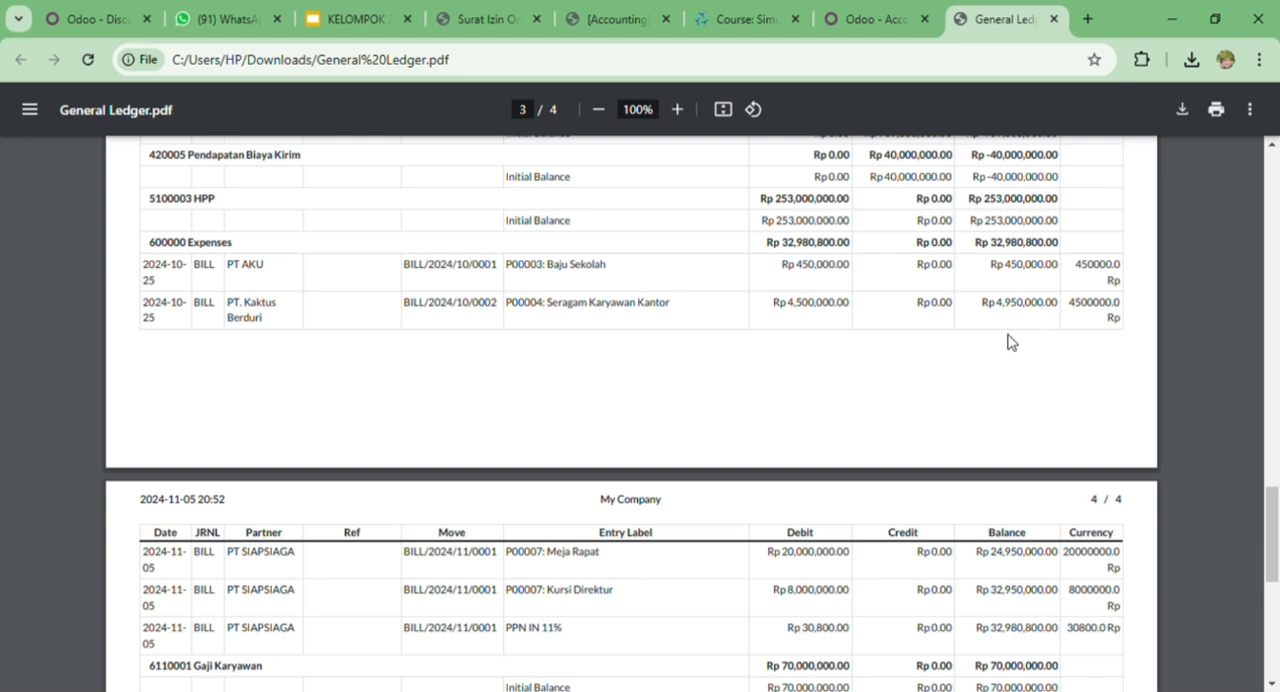
scroll(1010, 342, down, 3)
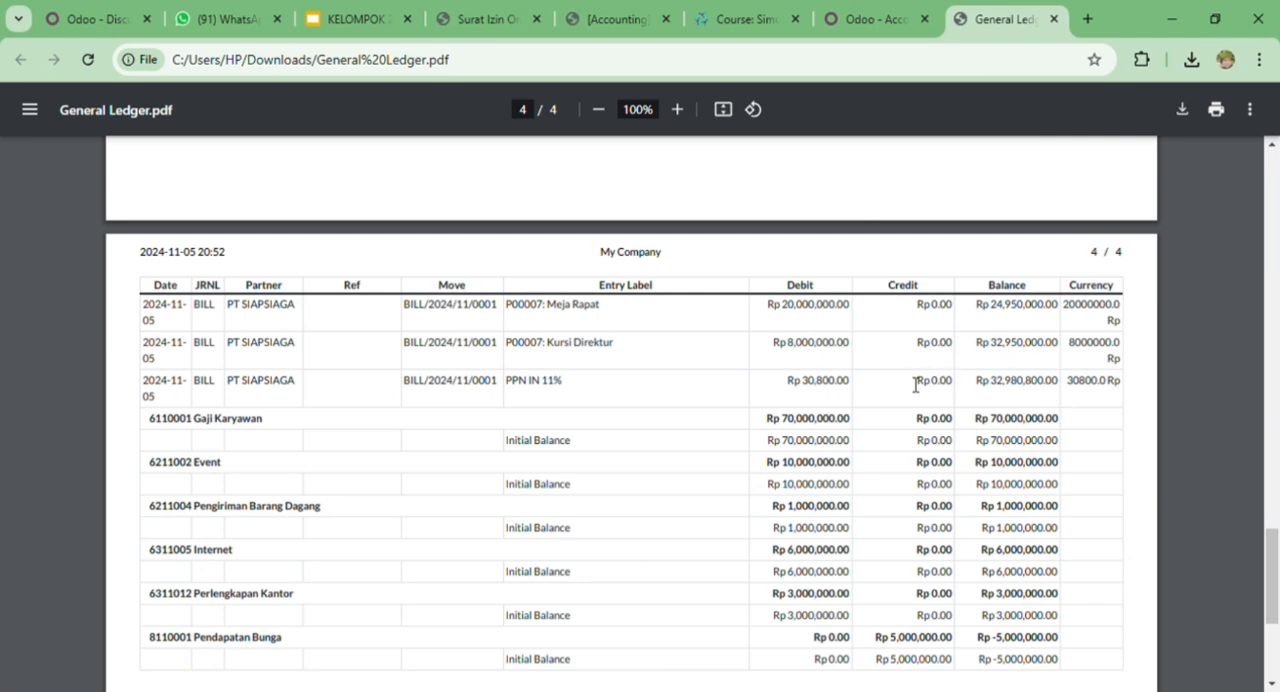
scroll(915, 385, down, 3)
scroll(915, 385, up, 4)
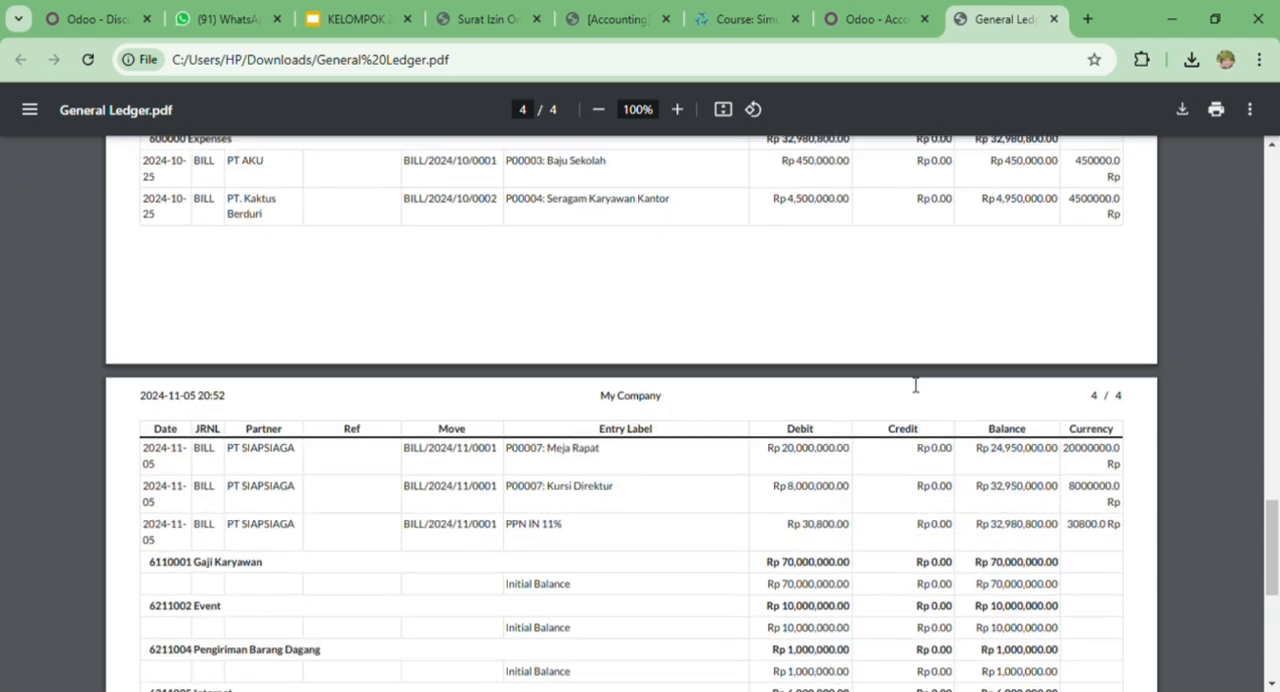
scroll(915, 385, up, 8)
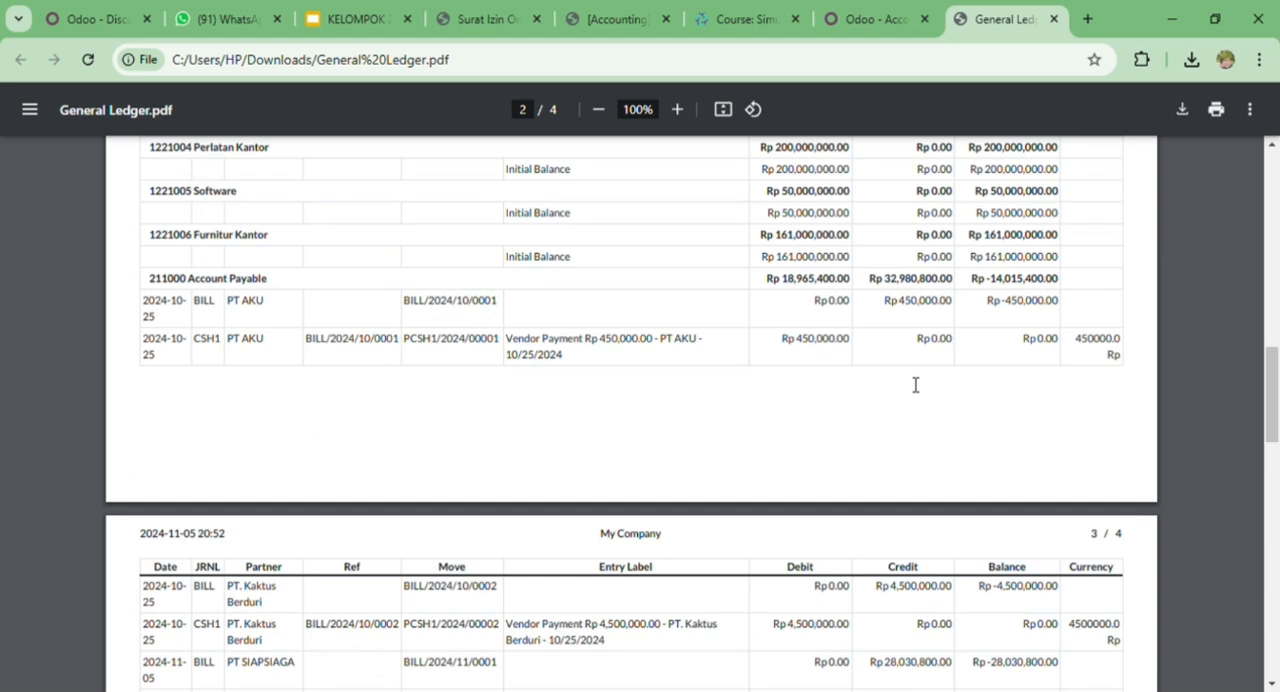
scroll(915, 385, up, 5)
- Close the General Ledger dialog in Odoo and set up a Trial Balance report from 10/04/2024 to 11/05/2024
click(881, 20)
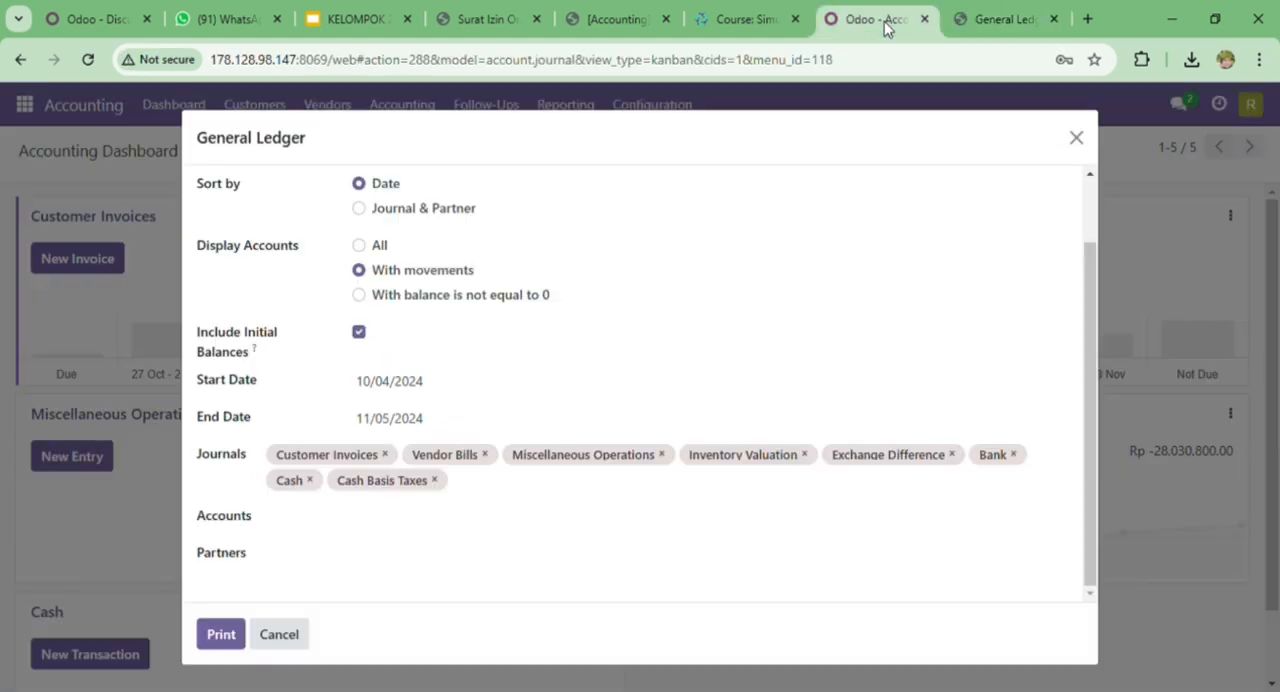
click(1076, 138)
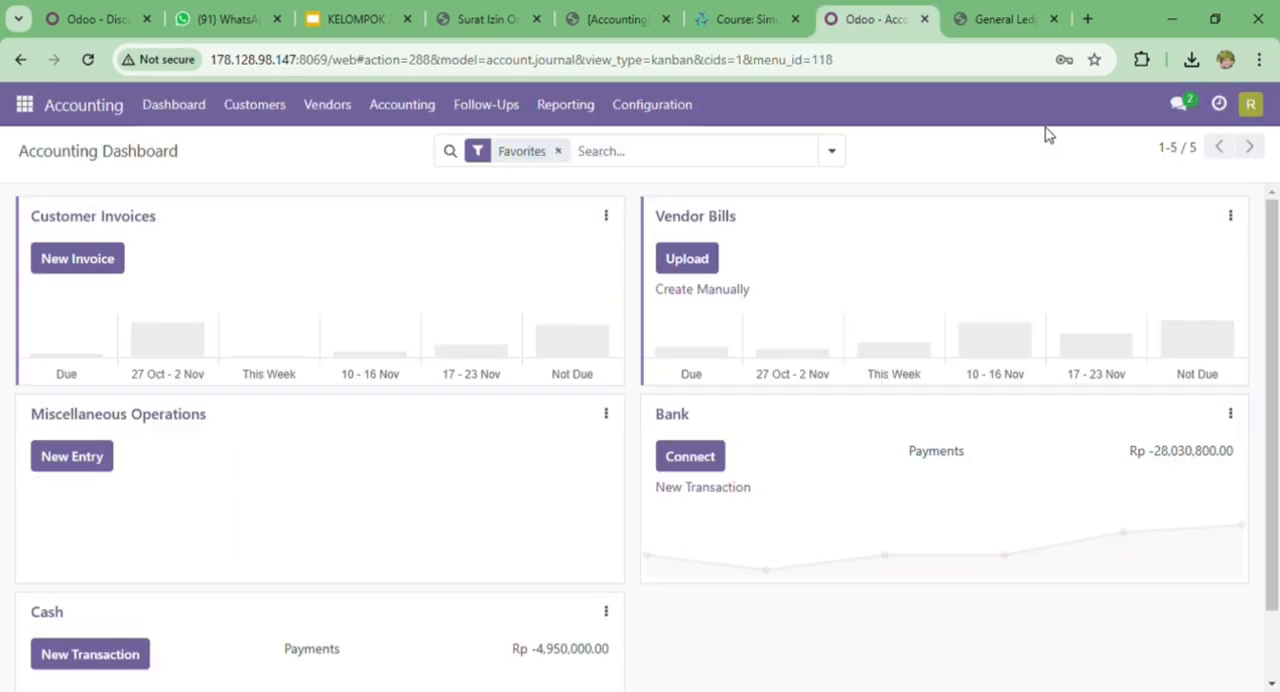
click(586, 110)
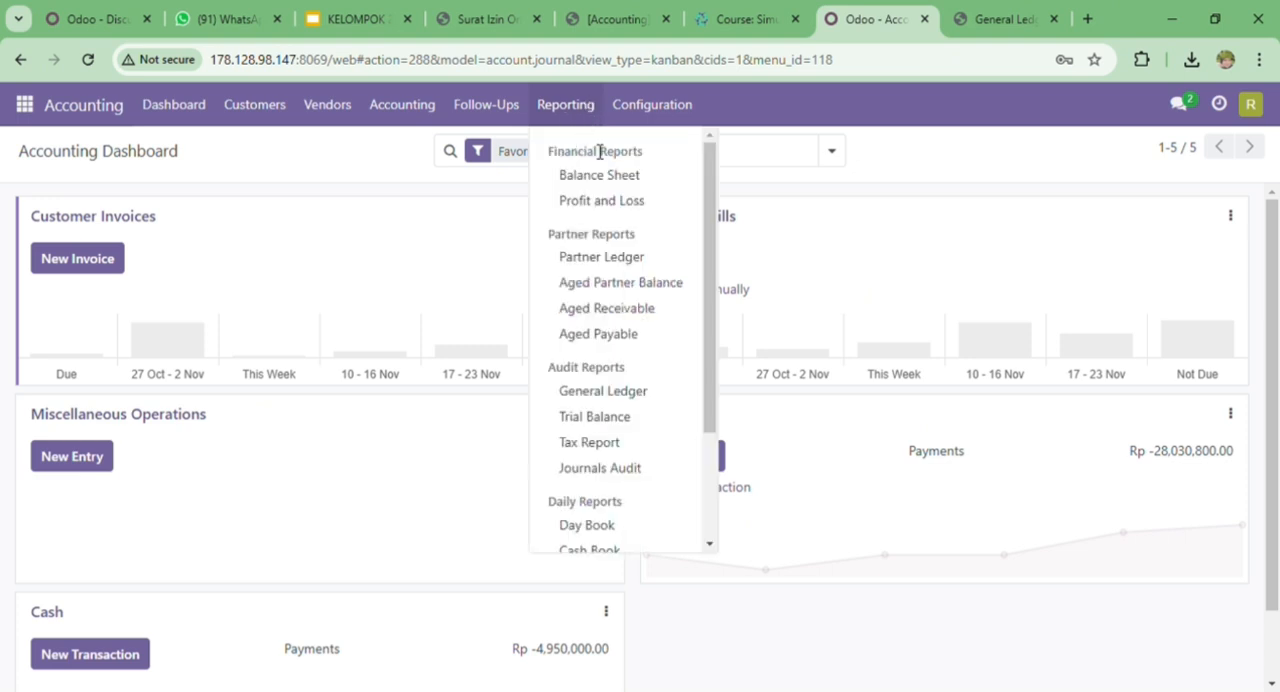
click(628, 418)
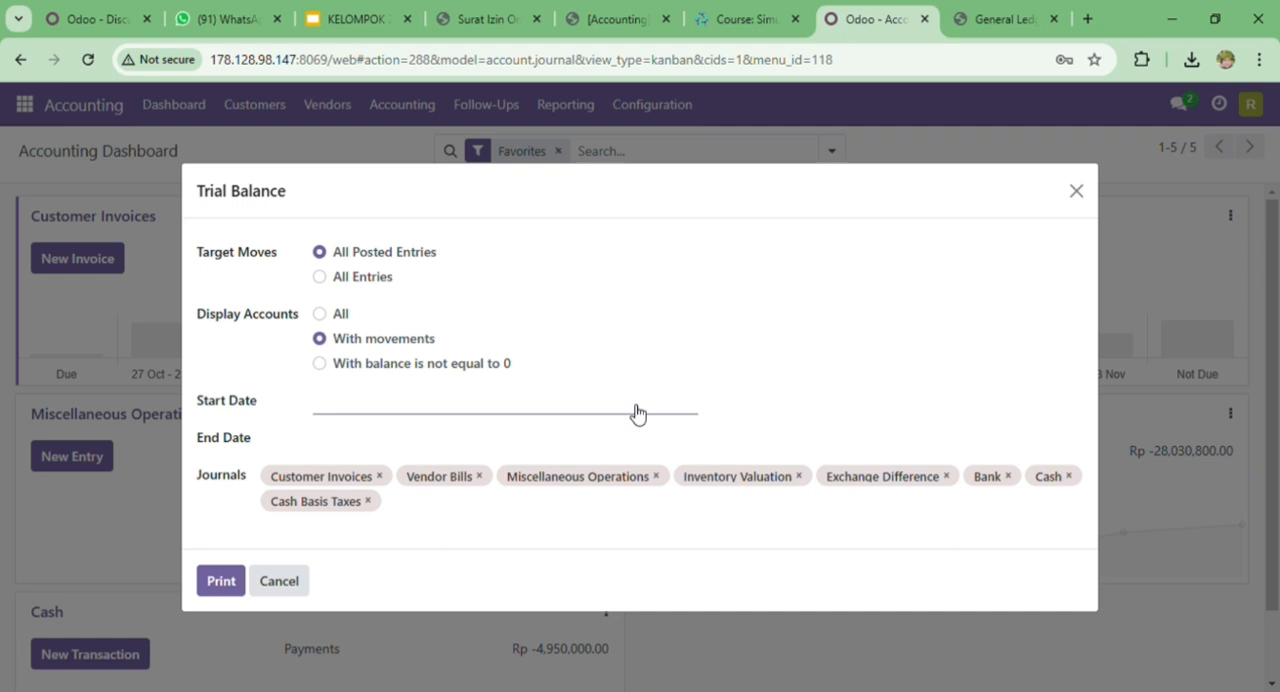
click(637, 413)
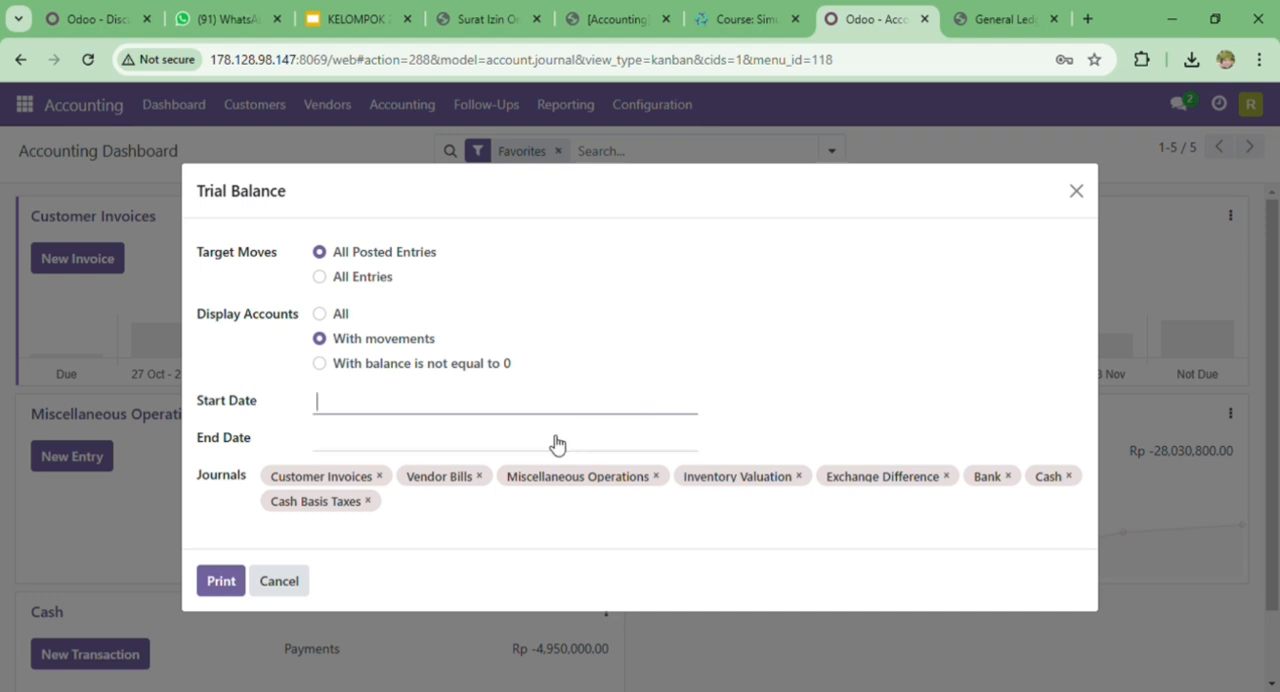
click(364, 410)
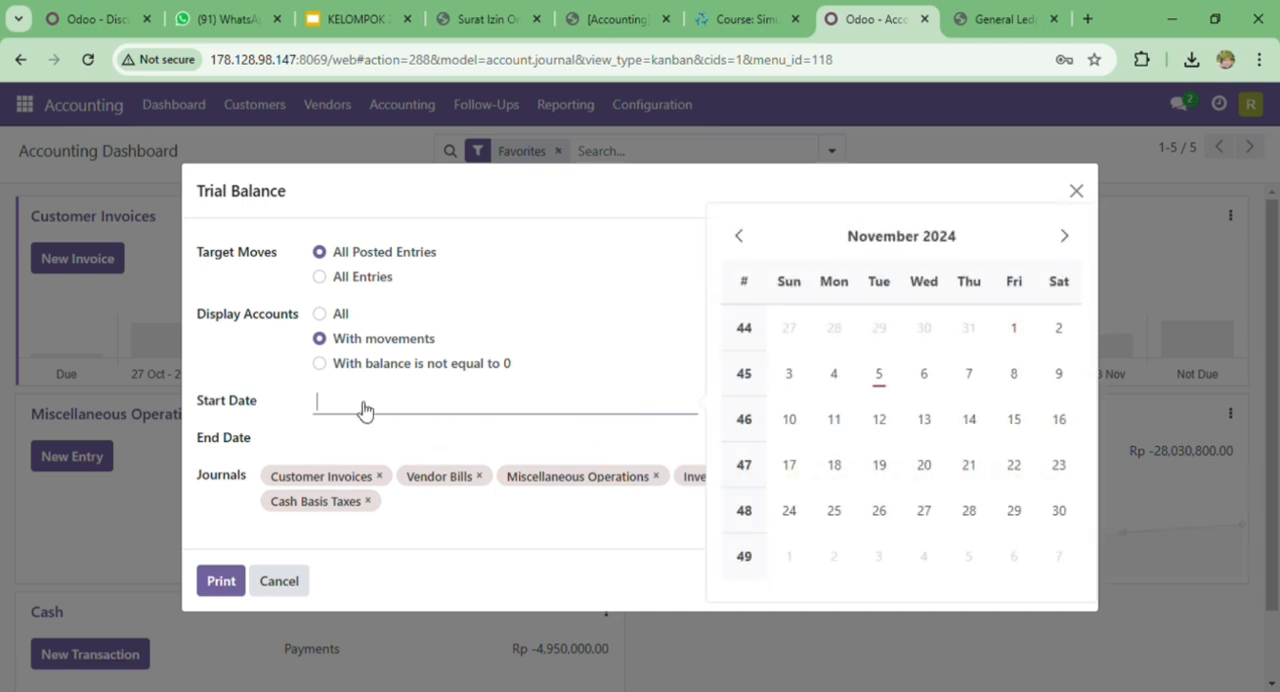
click(741, 238)
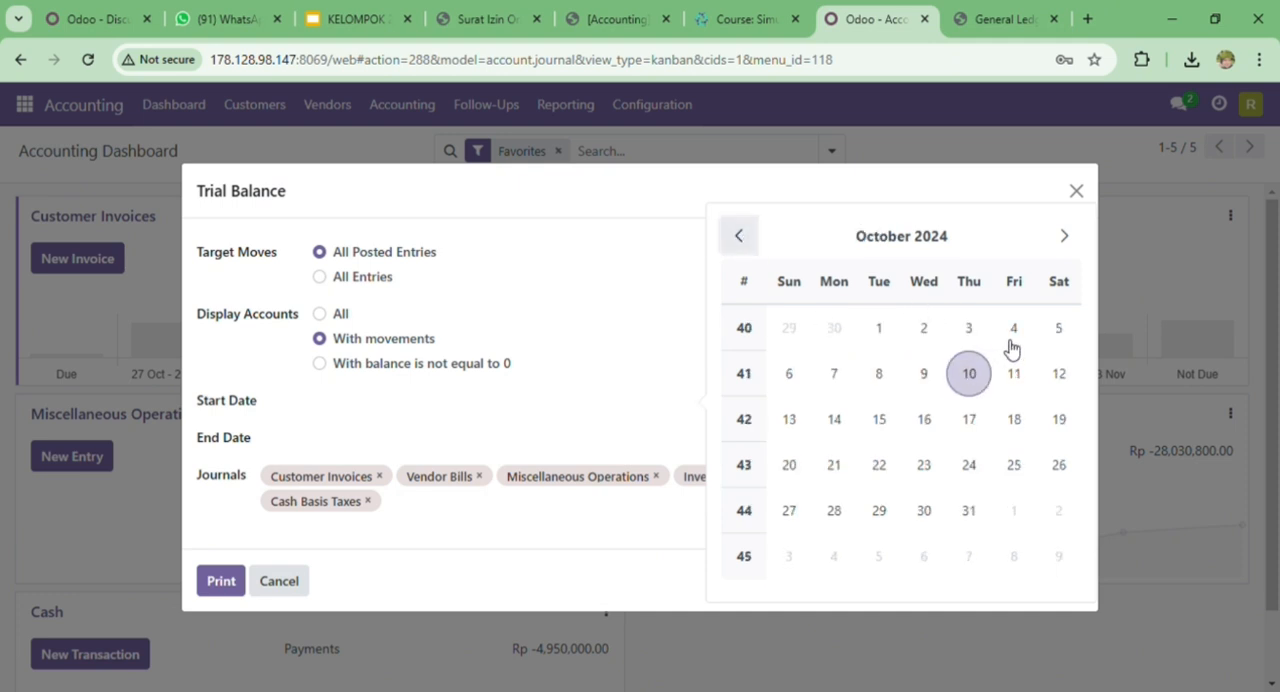
click(1027, 337)
click(362, 437)
click(884, 415)
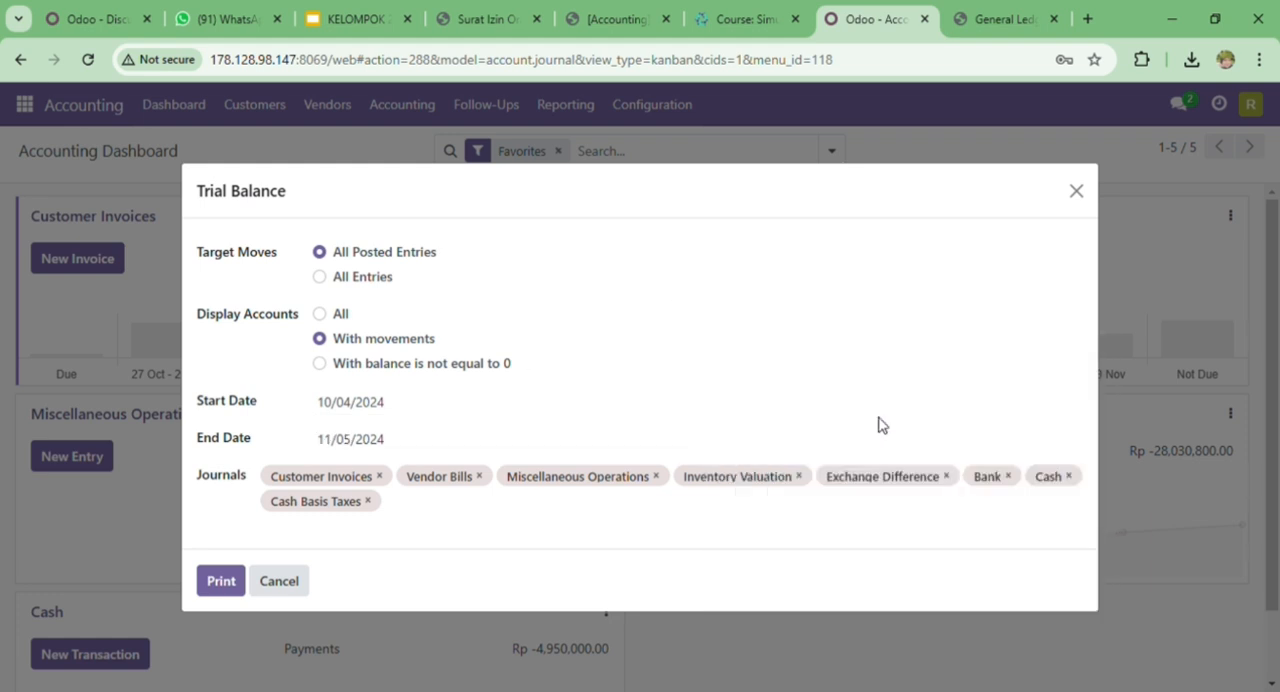
- Print the Trial Balance report and return to the first page of General Ledger.pdf
click(218, 583)
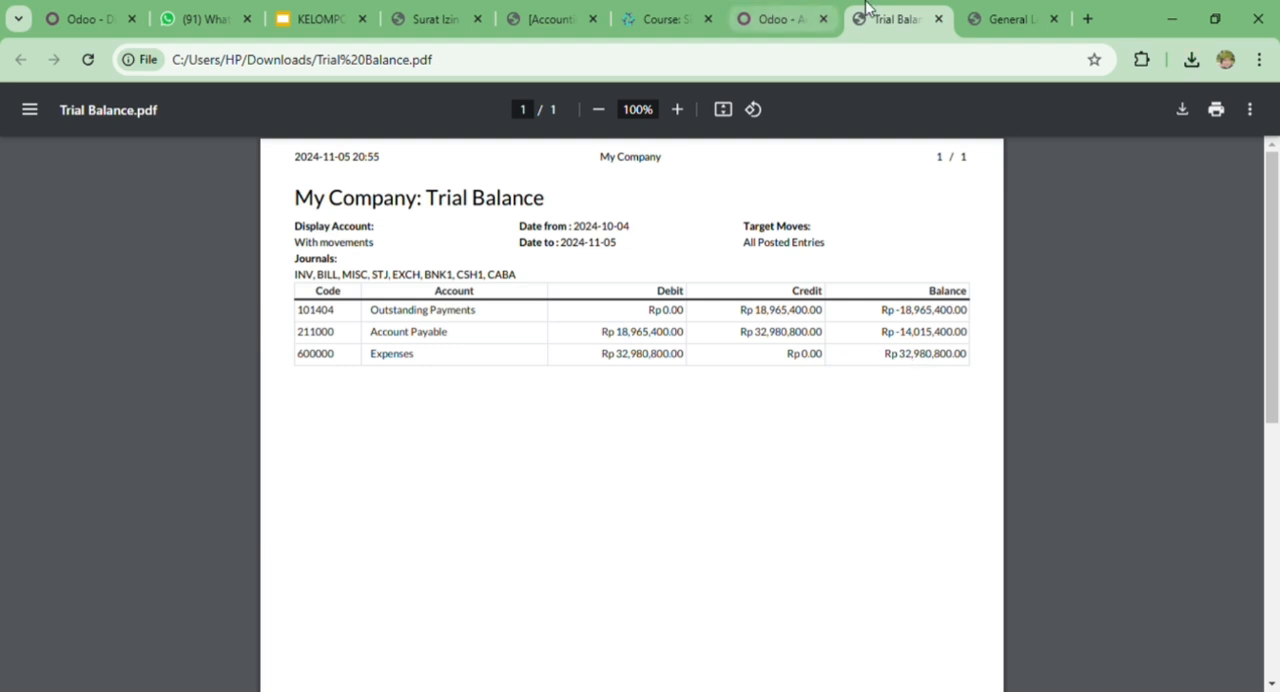
click(997, 12)
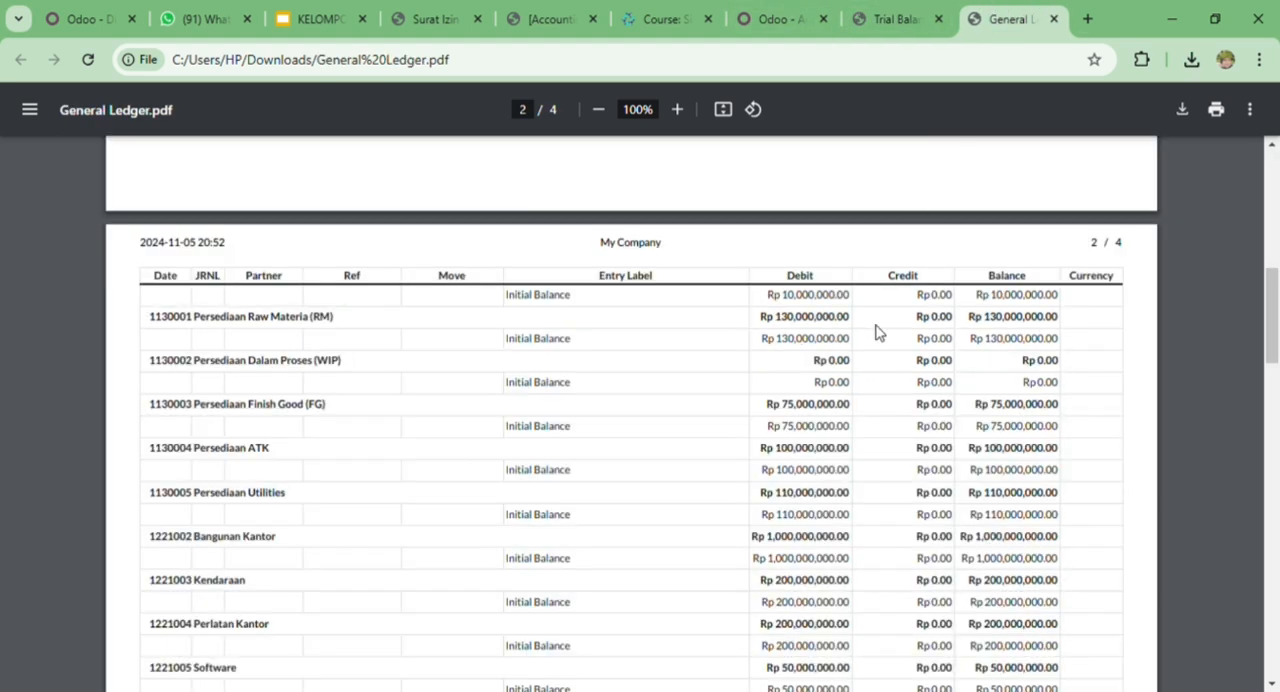
scroll(584, 362, up, 10)
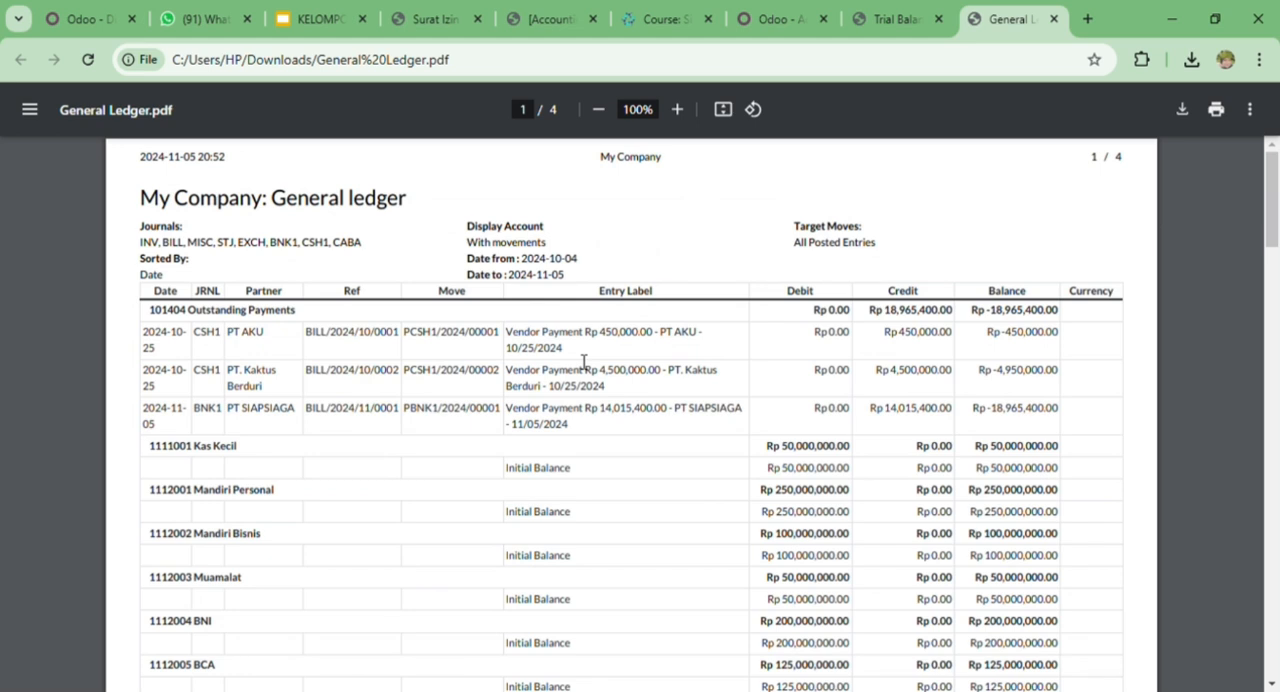
- Compare the Outstanding Payments entries in General Ledger.pdf with the same account's line in Trial Balance.pdf
scroll(423, 386, down, 1)
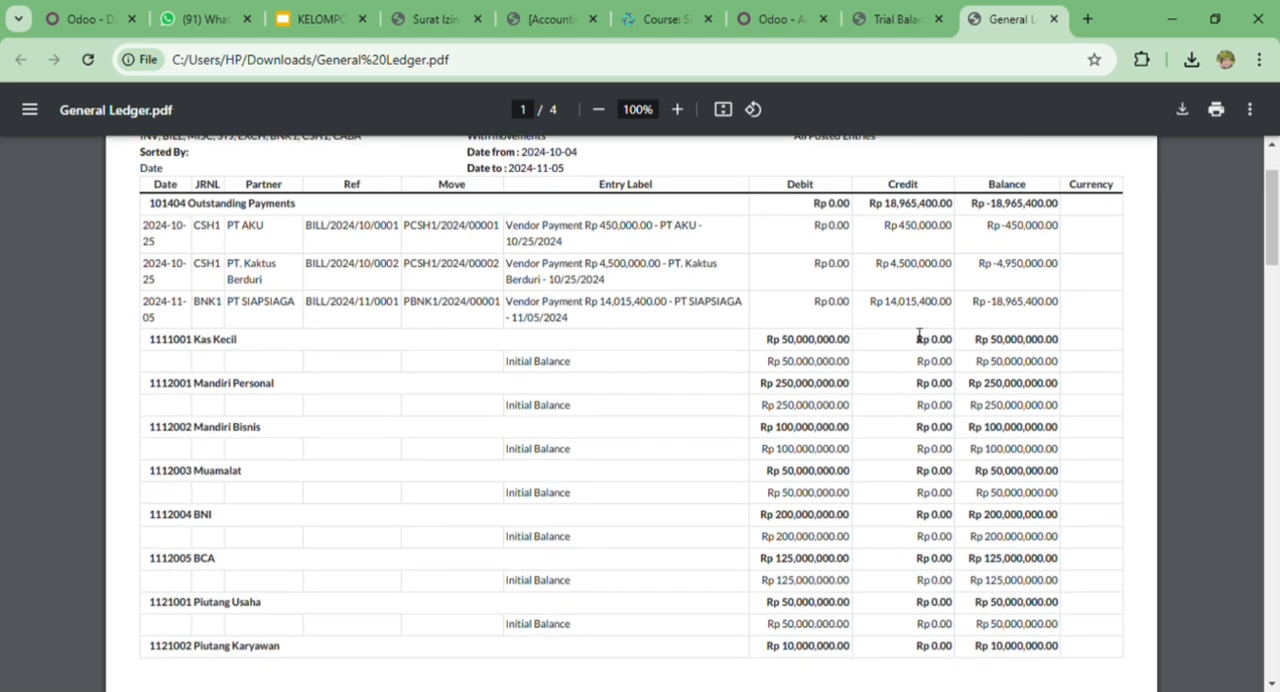
click(911, 8)
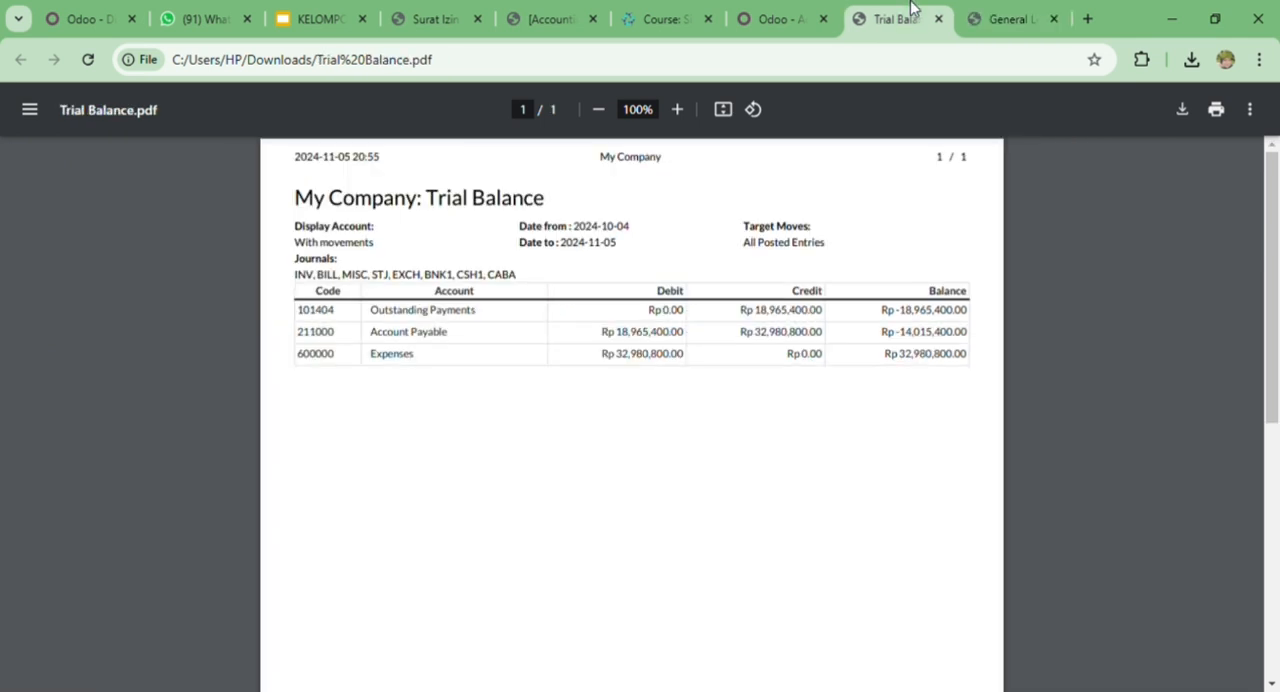
click(968, 8)
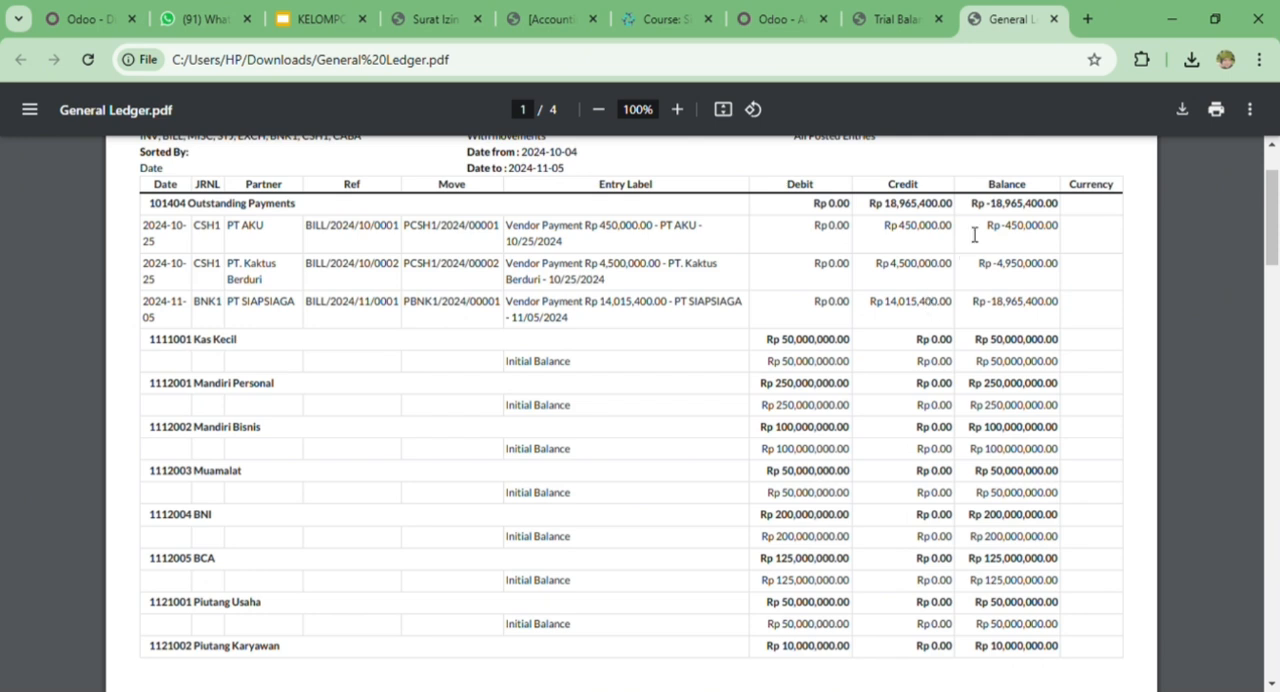
click(927, 10)
click(977, 10)
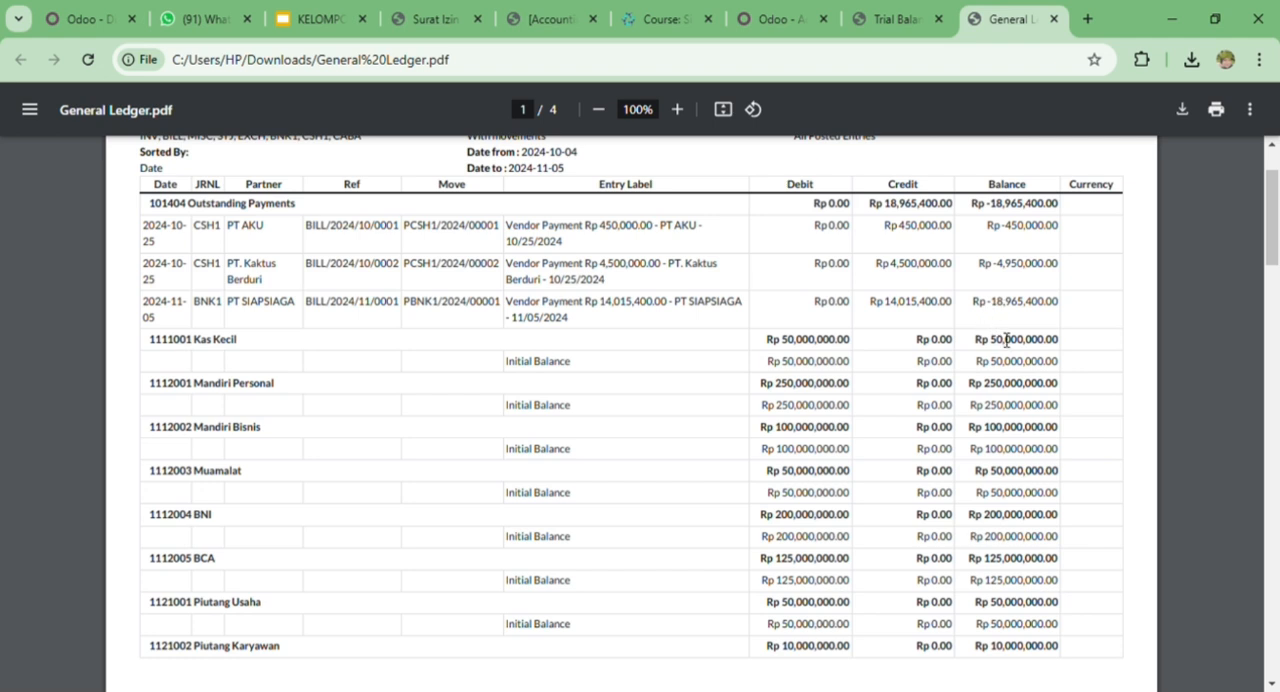
click(895, 12)
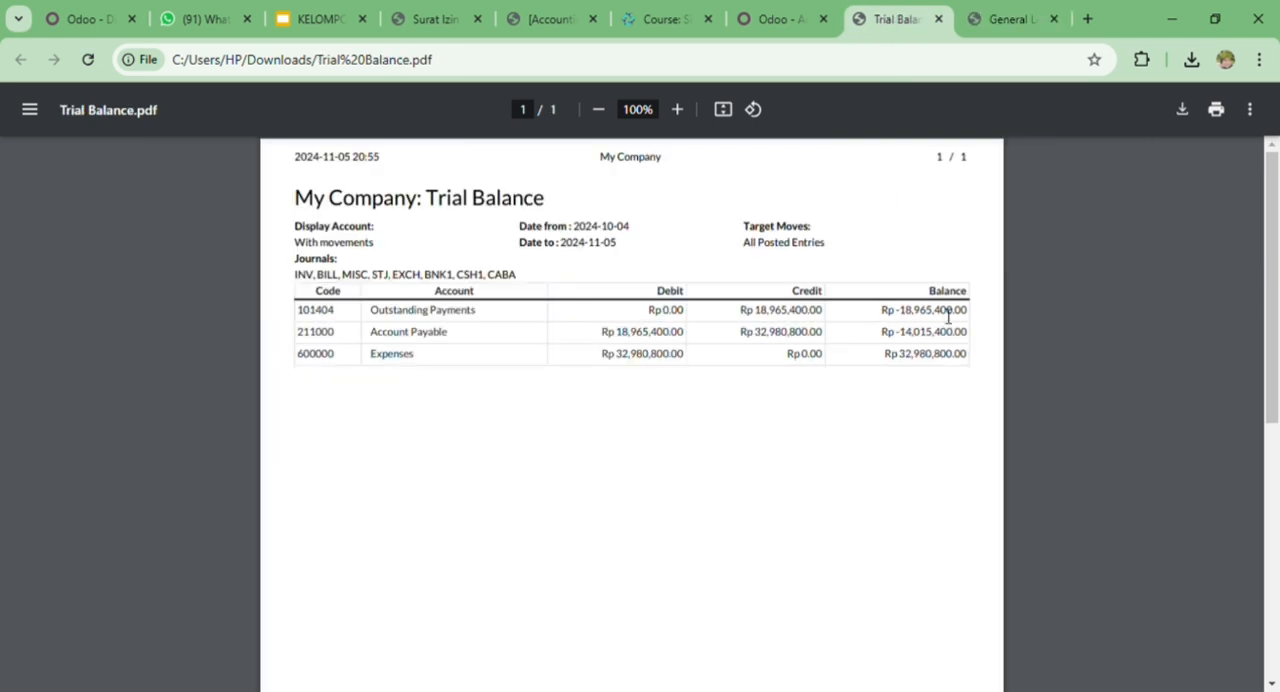
click(1005, 18)
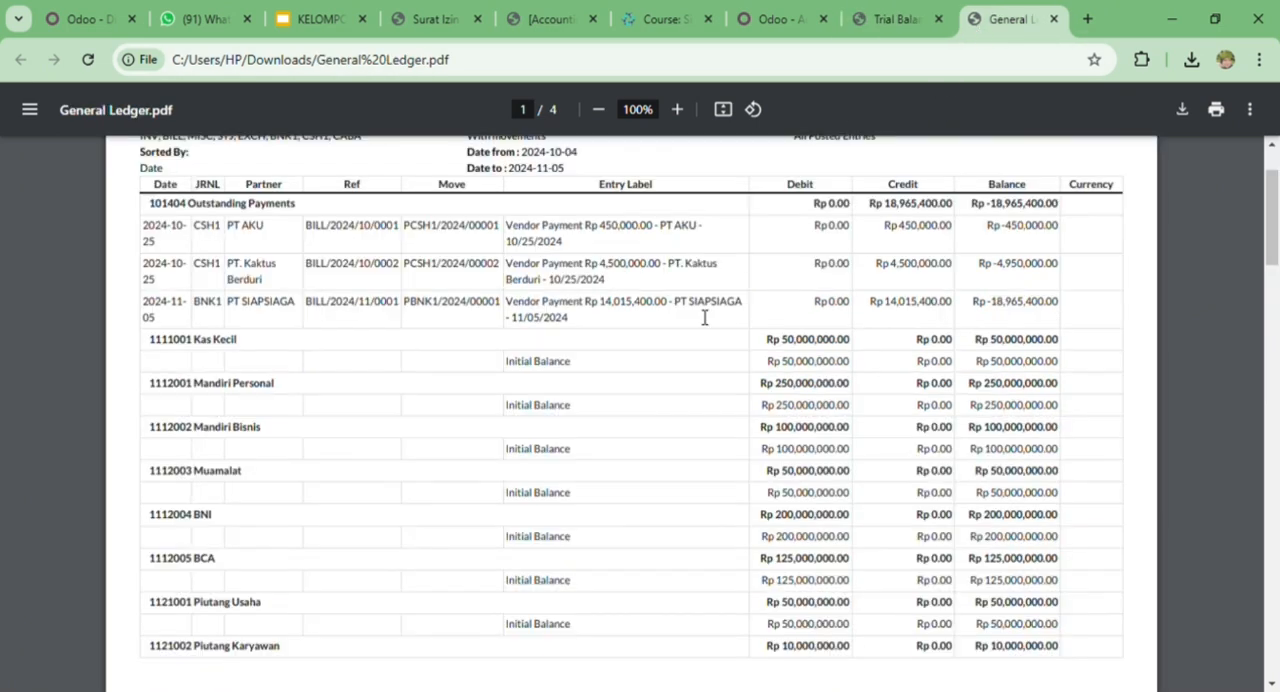
- Compare the Account Payable entries in the General Ledger with the account's totals in the Trial Balance
scroll(684, 334, down, 5)
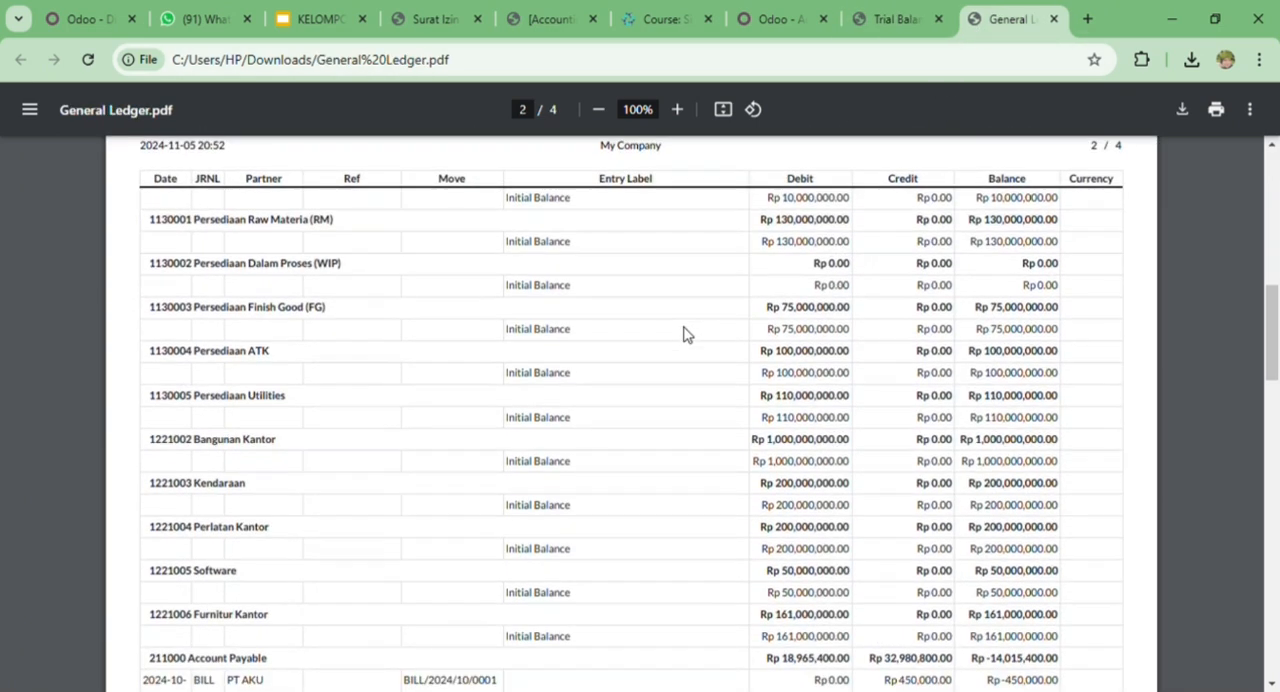
scroll(684, 334, down, 4)
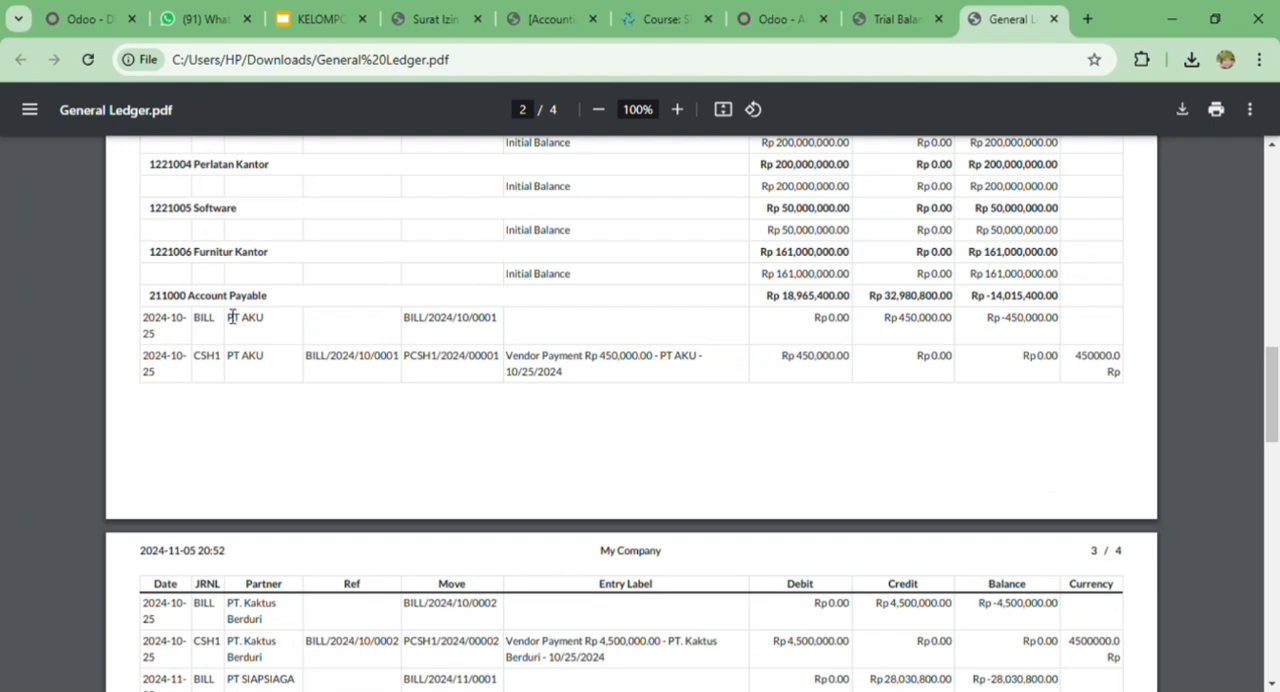
scroll(821, 444, down, 2)
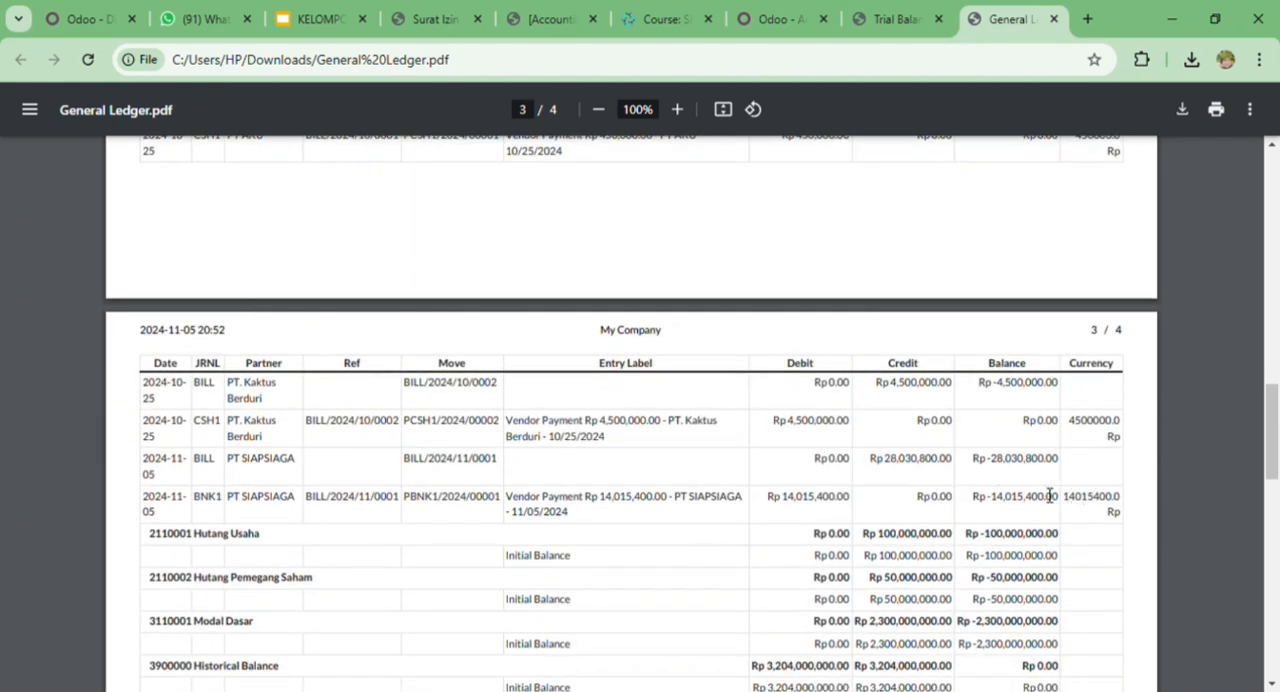
click(914, 14)
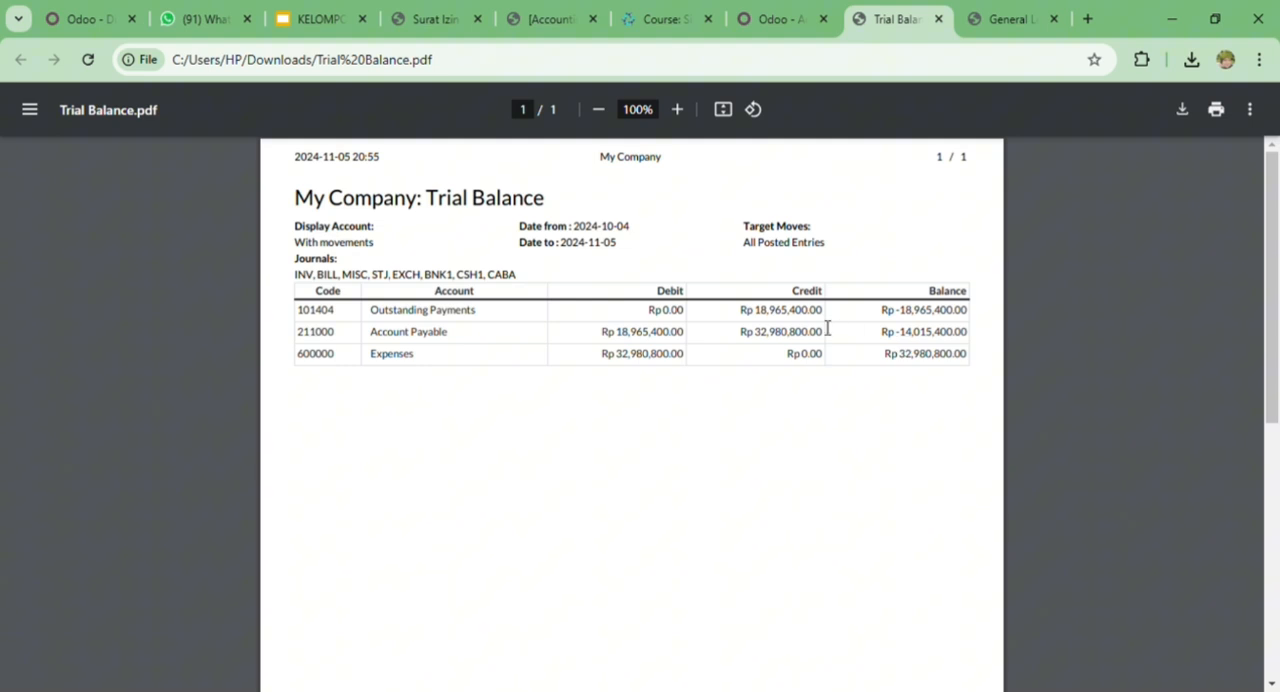
click(1005, 12)
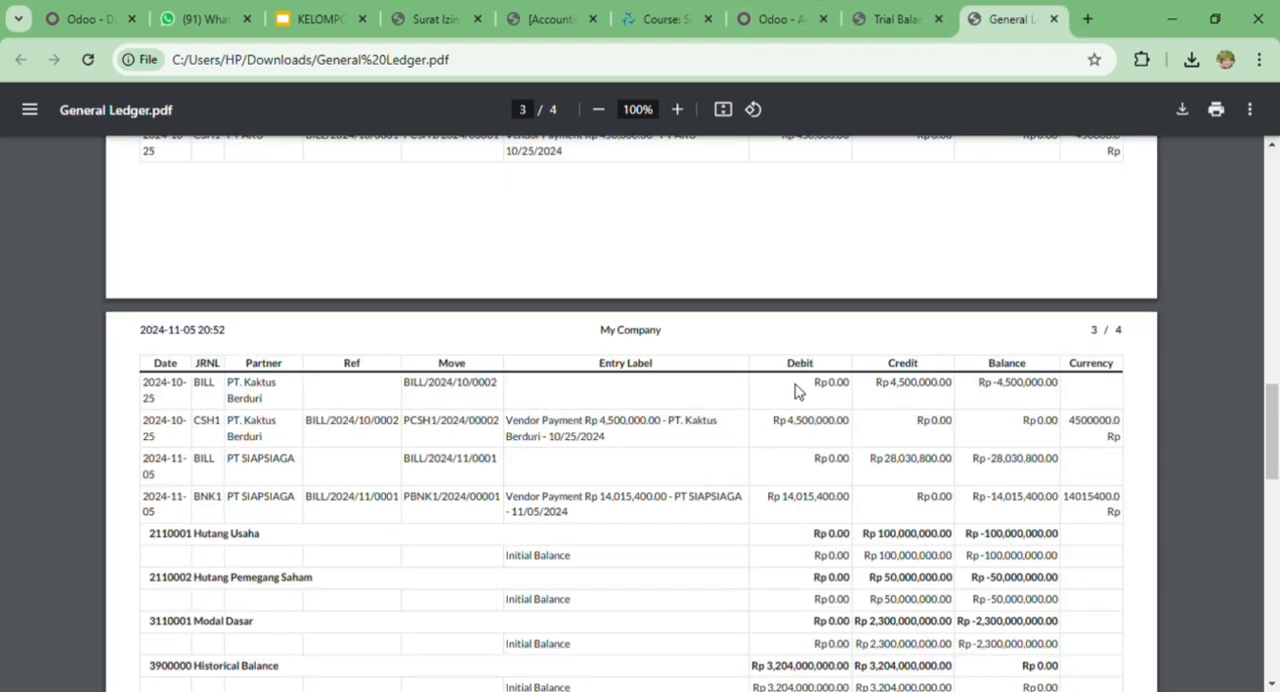
- Compare the Expenses bill lines in the General Ledger with the Expenses line in the Trial Balance
scroll(797, 390, down, 3)
scroll(797, 390, down, 3)
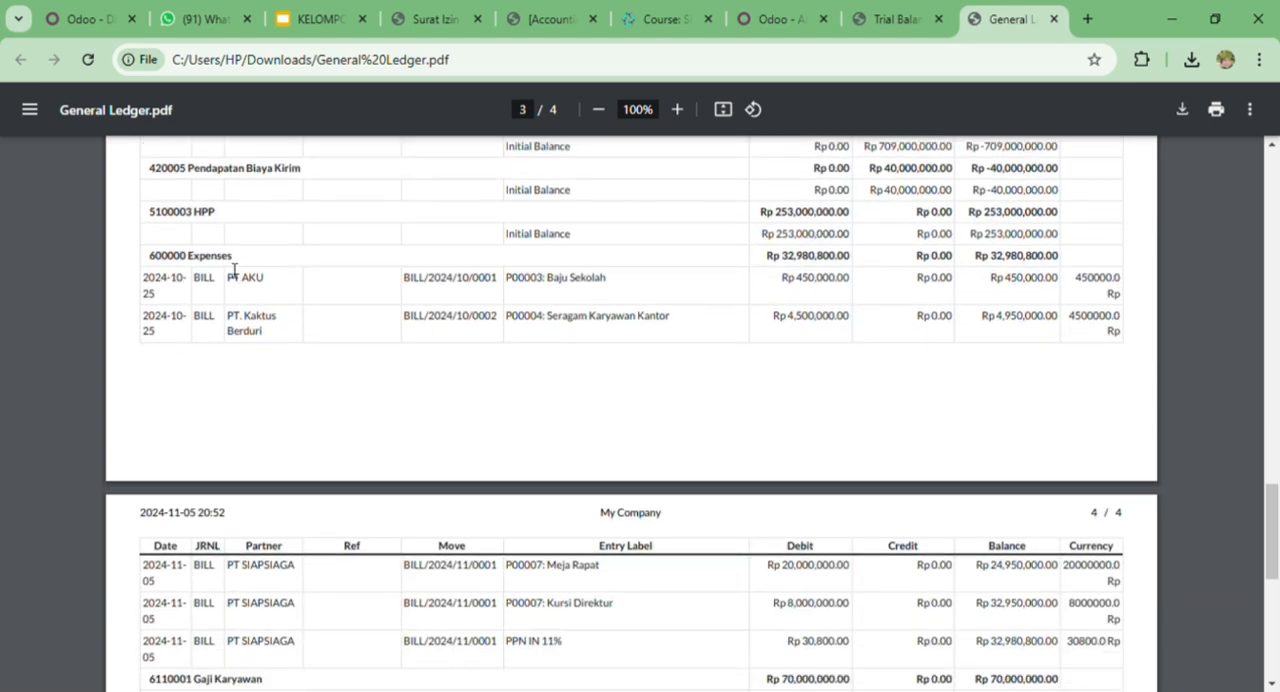
scroll(814, 449, down, 2)
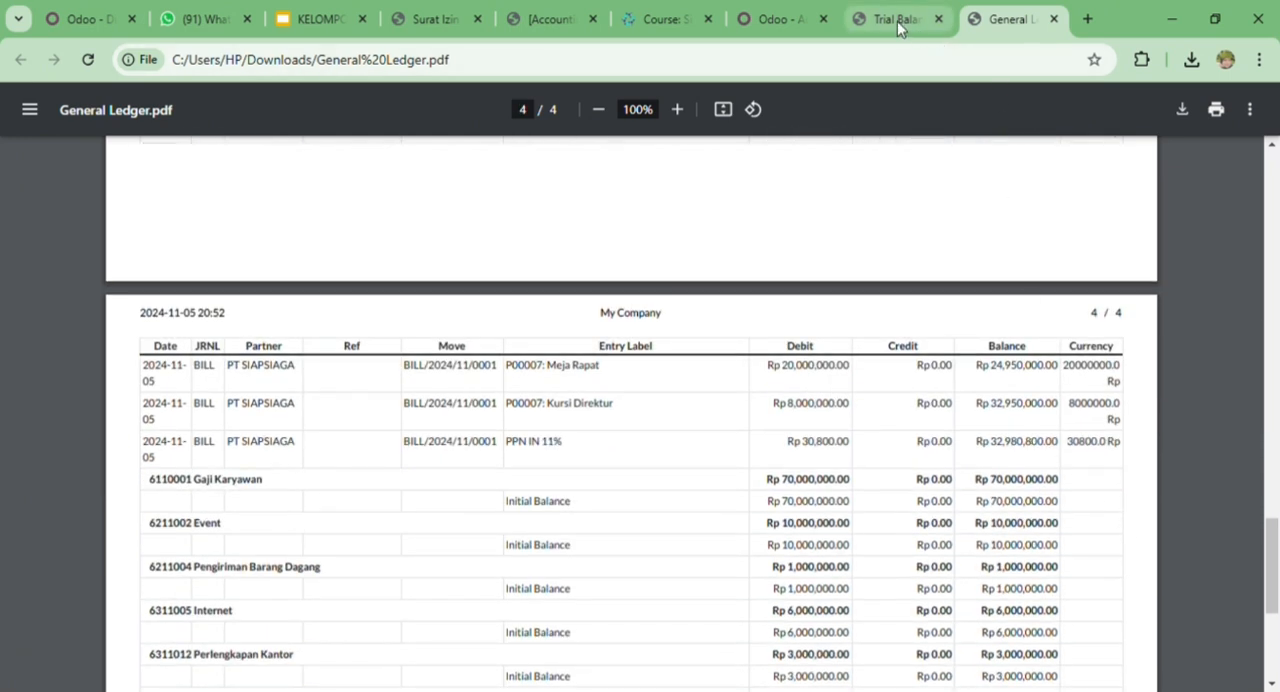
click(897, 21)
click(995, 19)
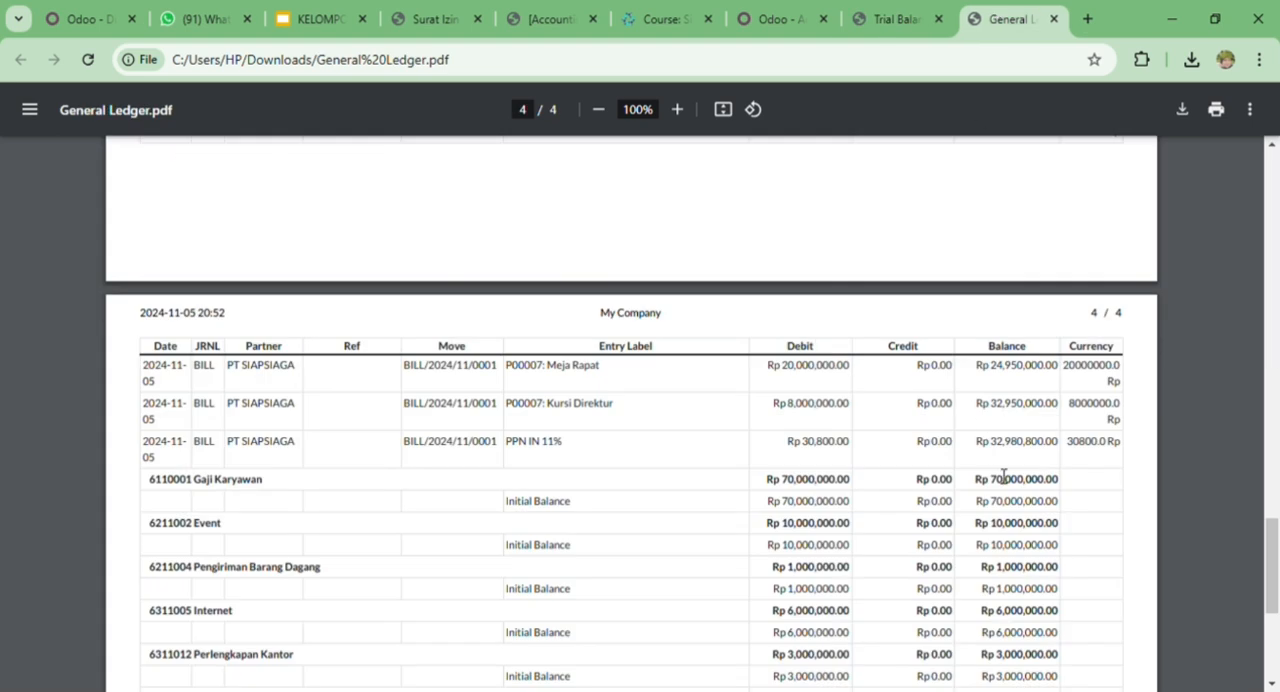
click(879, 31)
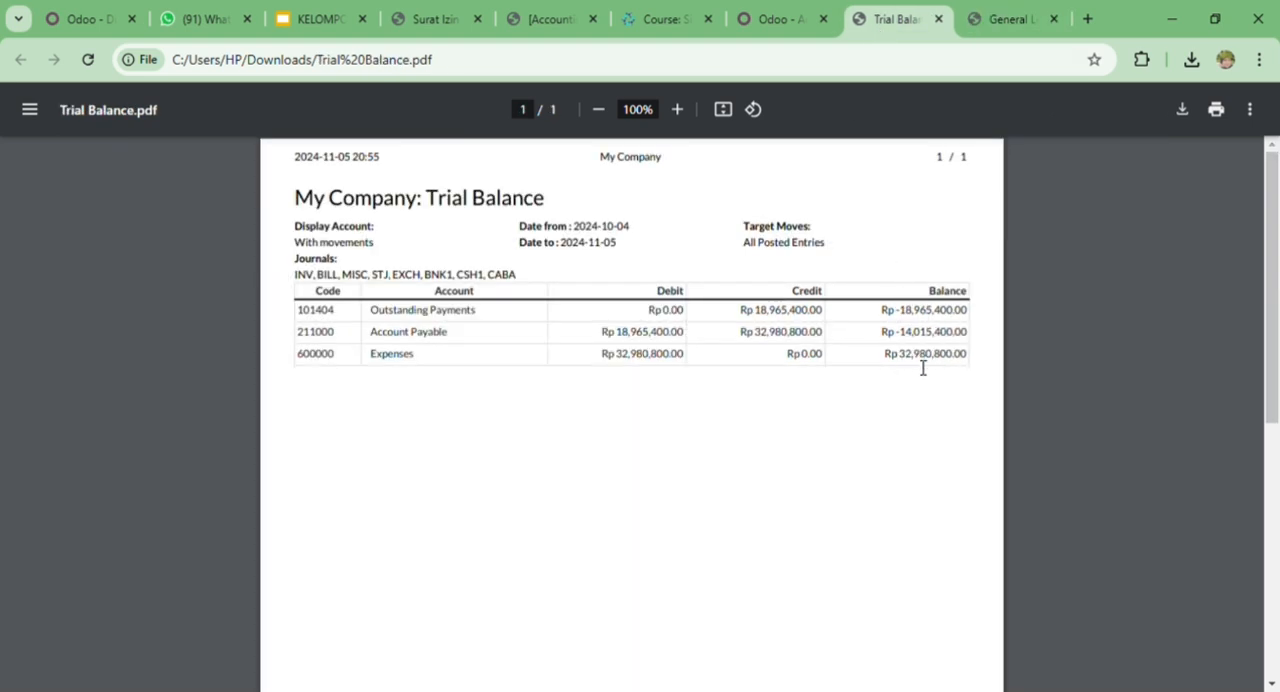
click(986, 14)
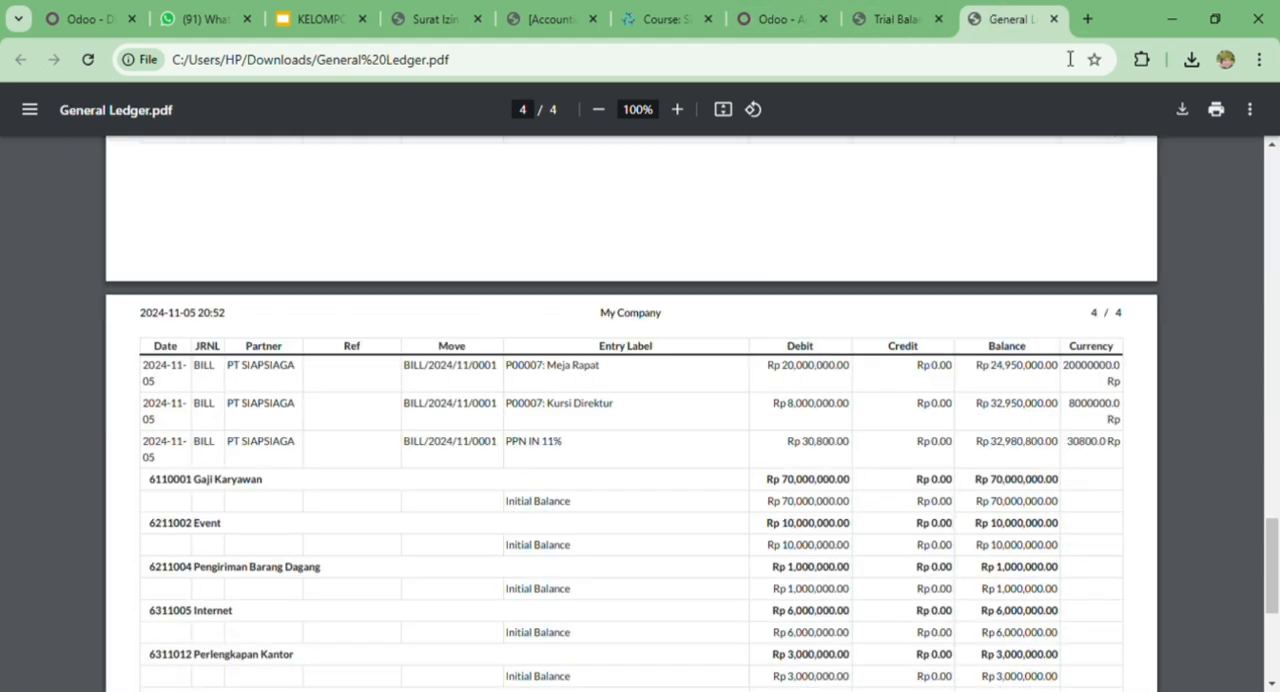